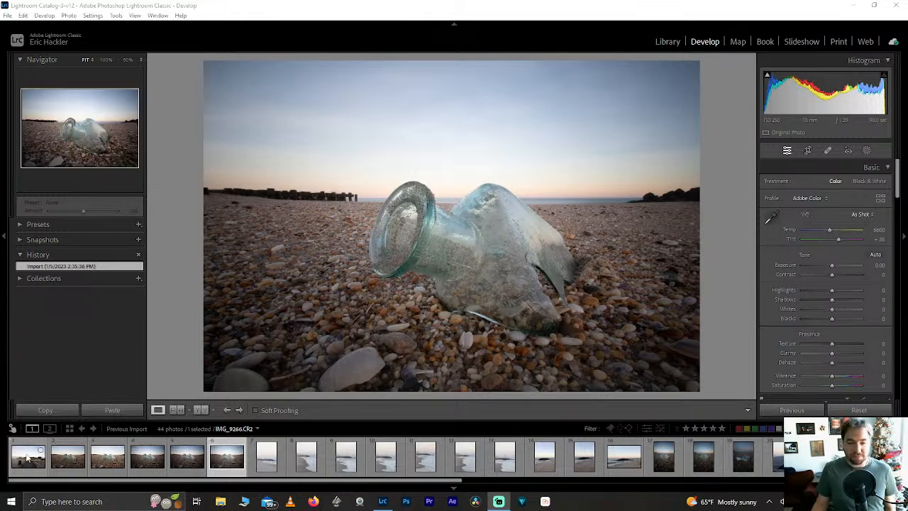
Review the wooden jetty photo and compare the bottle exposures IMG_9267, IMG_9271 and IMG_9270.
{"action": "left_click", "coordinate": [27, 458]}
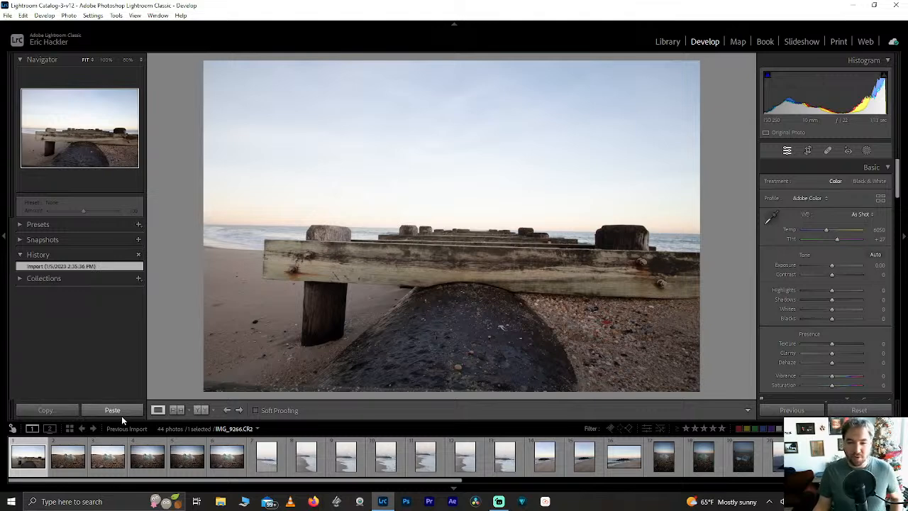
{"action": "key", "text": "Right"}
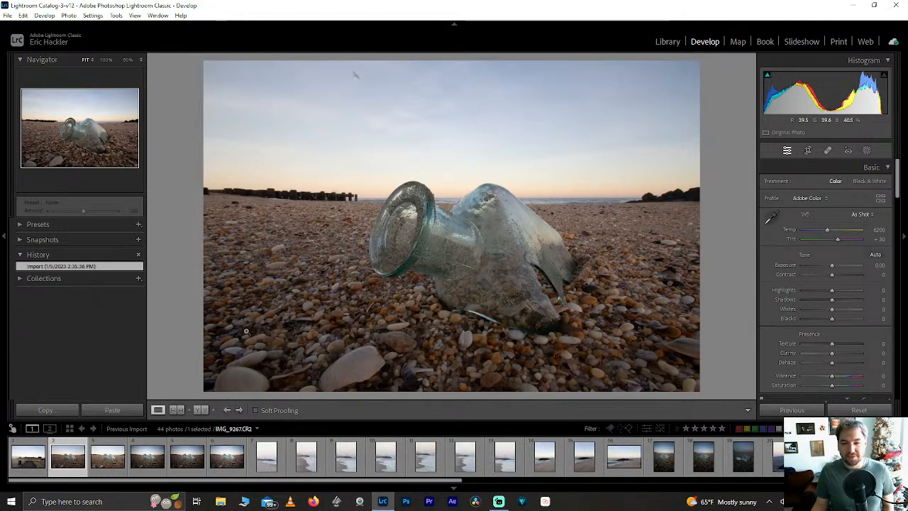
{"action": "left_click", "coordinate": [271, 191]}
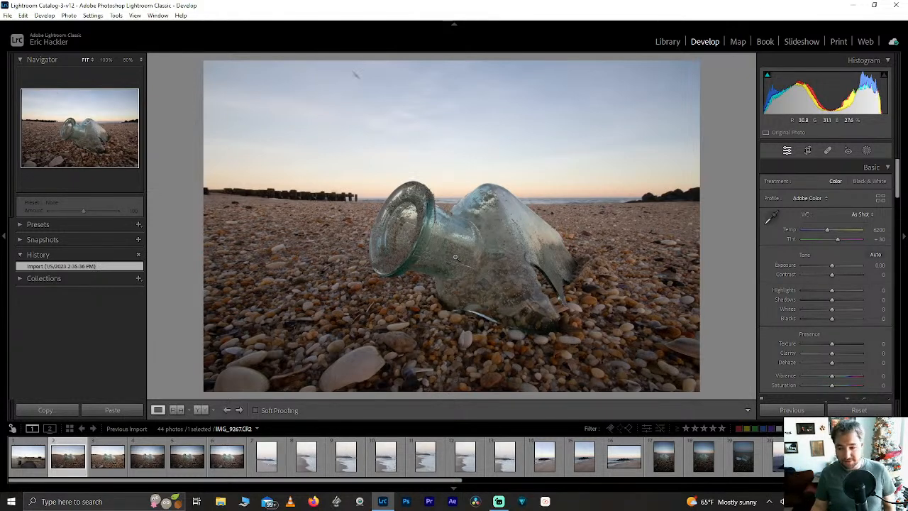
{"action": "left_click", "coordinate": [230, 461]}
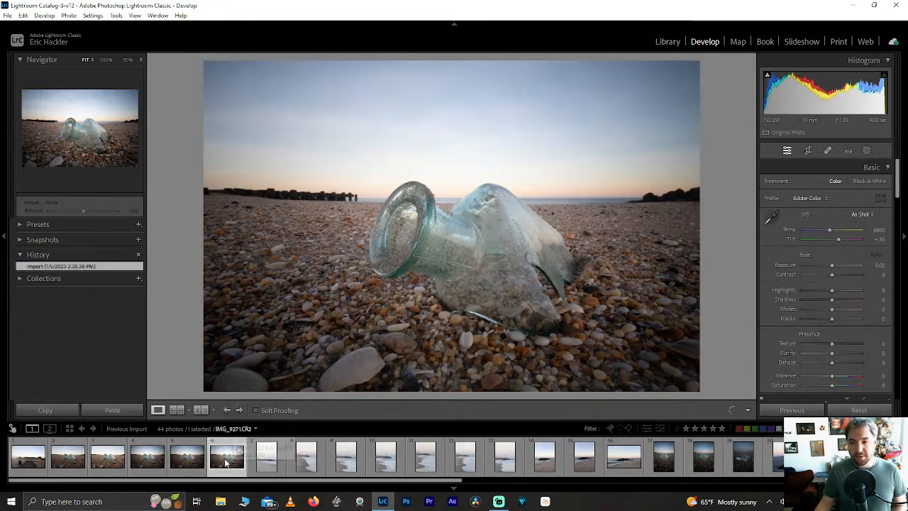
{"action": "left_click", "coordinate": [187, 457]}
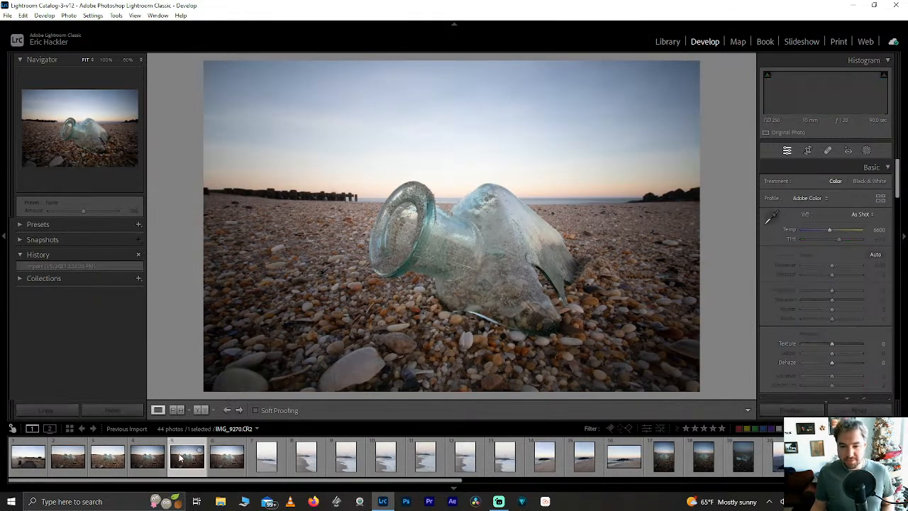
Enable lens profile corrections on the bottle photo IMG_9267, toggling them off and on to compare the effect.
{"action": "left_click", "coordinate": [70, 458]}
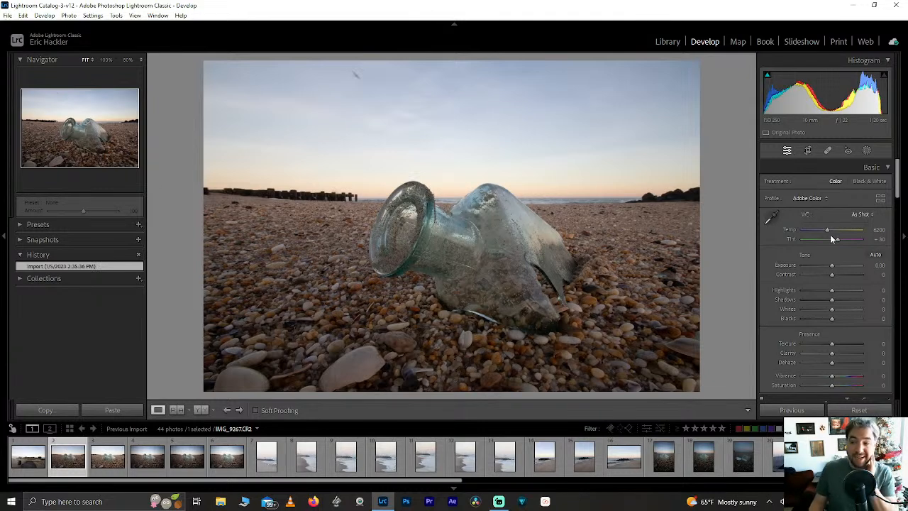
{"action": "scroll", "coordinate": [763, 306], "scroll_direction": "down", "scroll_amount": 10}
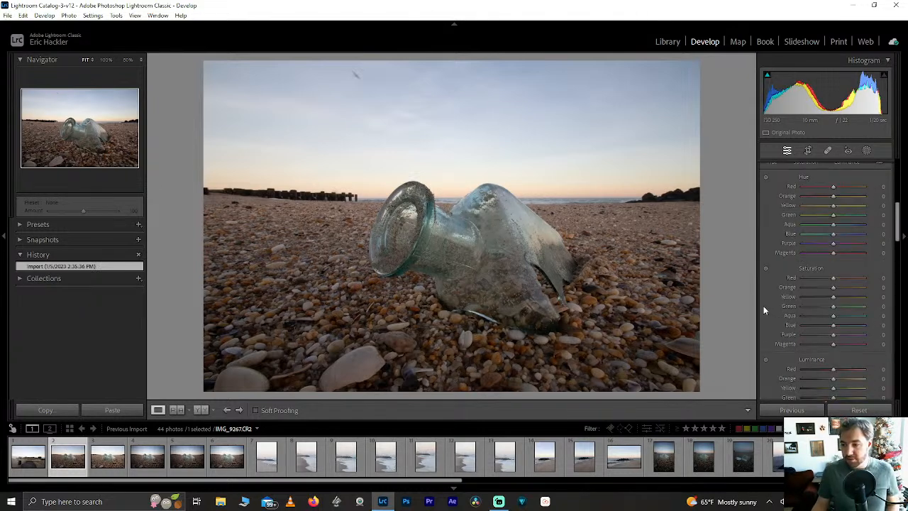
{"action": "scroll", "coordinate": [763, 305], "scroll_direction": "down", "scroll_amount": 5}
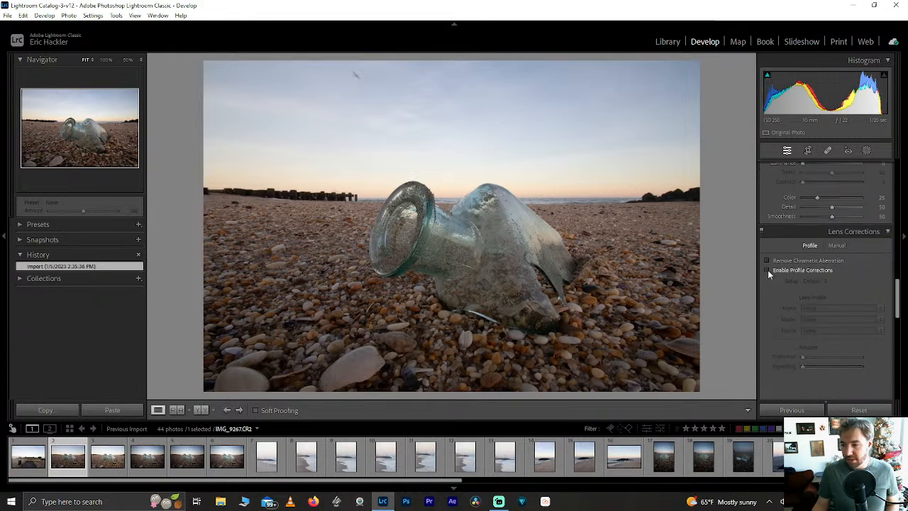
{"action": "left_click", "coordinate": [766, 270]}
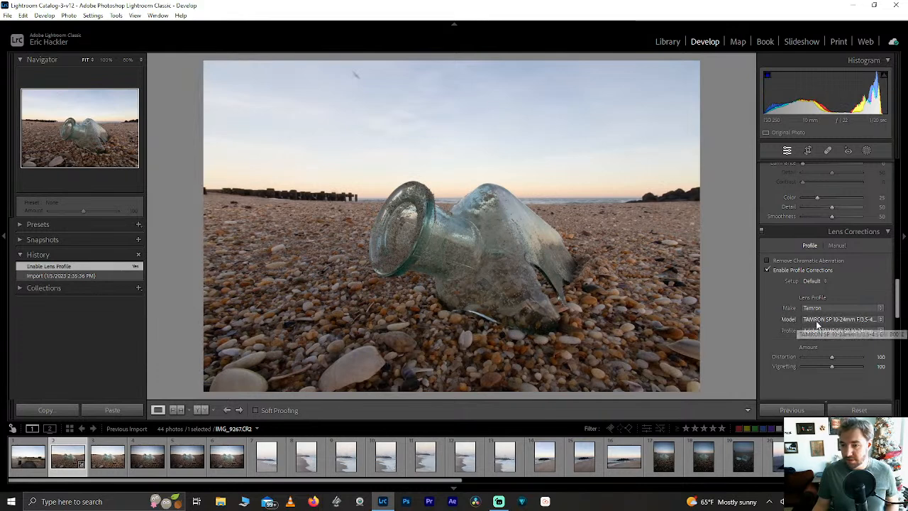
{"action": "left_click", "coordinate": [767, 269]}
{"action": "left_click", "coordinate": [766, 270]}
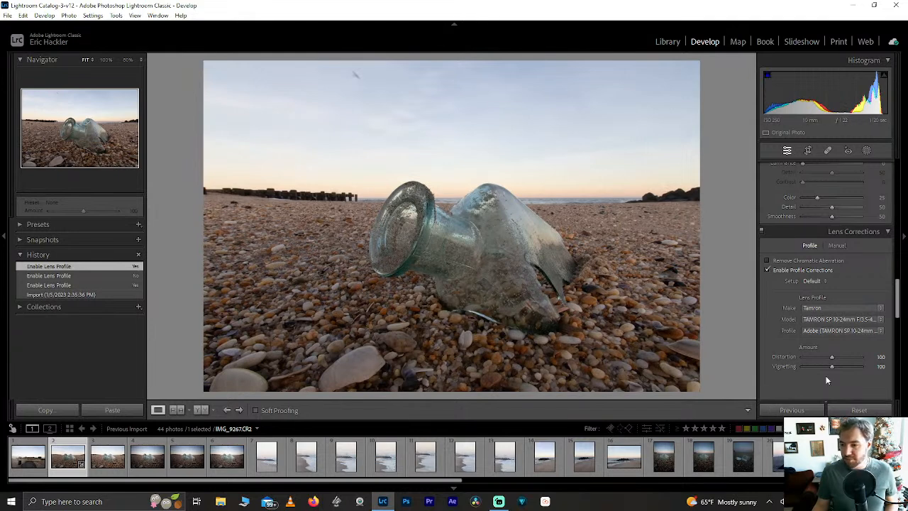
Try a lens vignetting correction of 50 on IMG_9267, and reset the amount to its default of 100.
{"action": "mouse_move", "coordinate": [829, 369]}
{"action": "left_mouse_down"}
{"action": "mouse_move", "coordinate": [806, 366]}
{"action": "mouse_move", "coordinate": [868, 377]}
{"action": "mouse_move", "coordinate": [767, 366]}
{"action": "mouse_move", "coordinate": [867, 374]}
{"action": "mouse_move", "coordinate": [786, 366]}
{"action": "mouse_move", "coordinate": [824, 368]}
{"action": "mouse_move", "coordinate": [816, 367]}
{"action": "left_mouse_up"}
{"action": "left_click", "coordinate": [878, 366]}
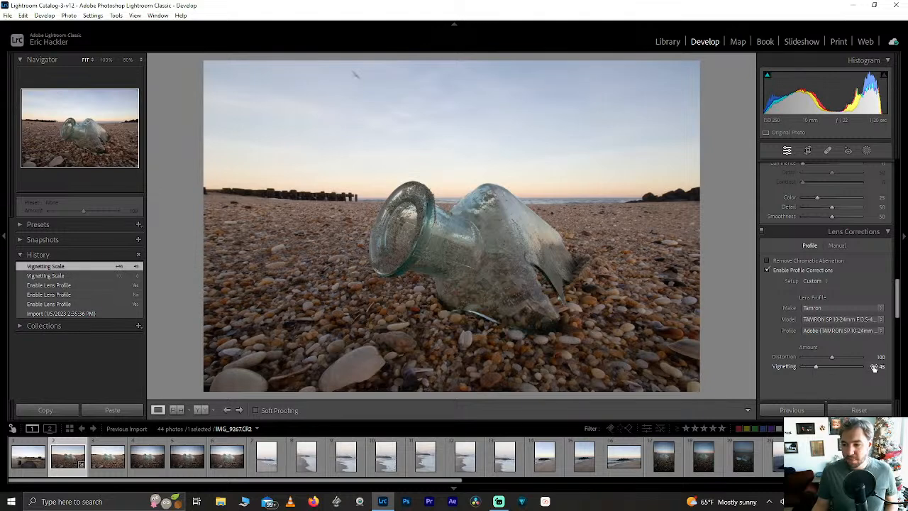
{"action": "type", "text": "50"}
{"action": "key", "text": "Return"}
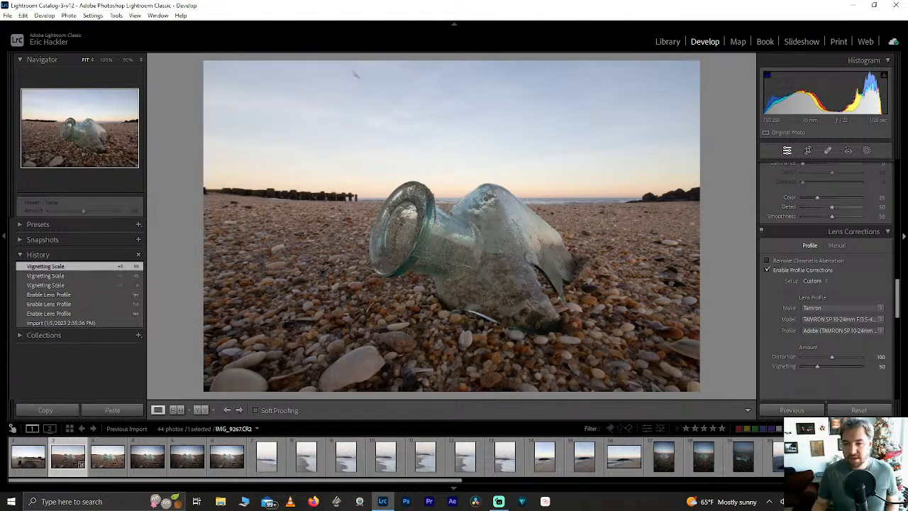
{"action": "left_click_drag", "start_coordinate": [808, 366], "coordinate": [816, 368]}
{"action": "double_click", "coordinate": [815, 365]}
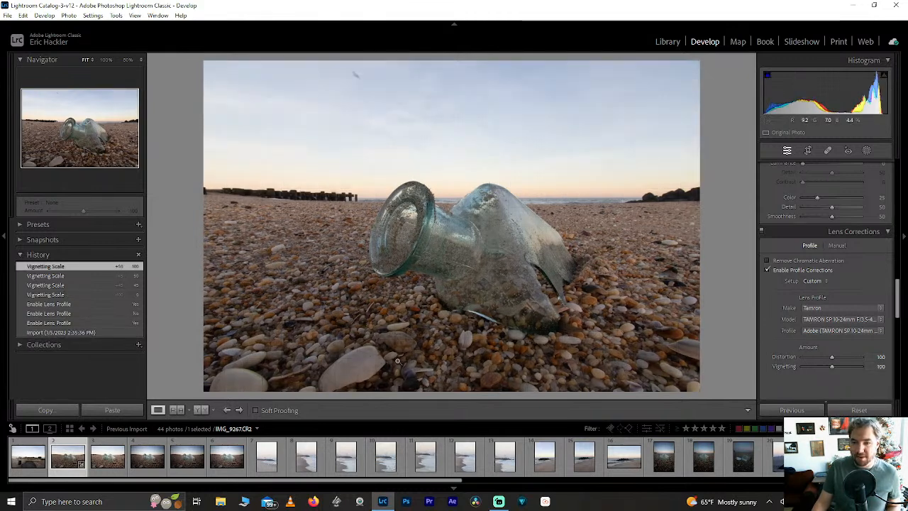
Enable Remove Chromatic Aberration on IMG_9267 and synchronize all lens corrections across the five bottle exposures.
{"action": "left_click", "coordinate": [222, 455], "text": "shift"}
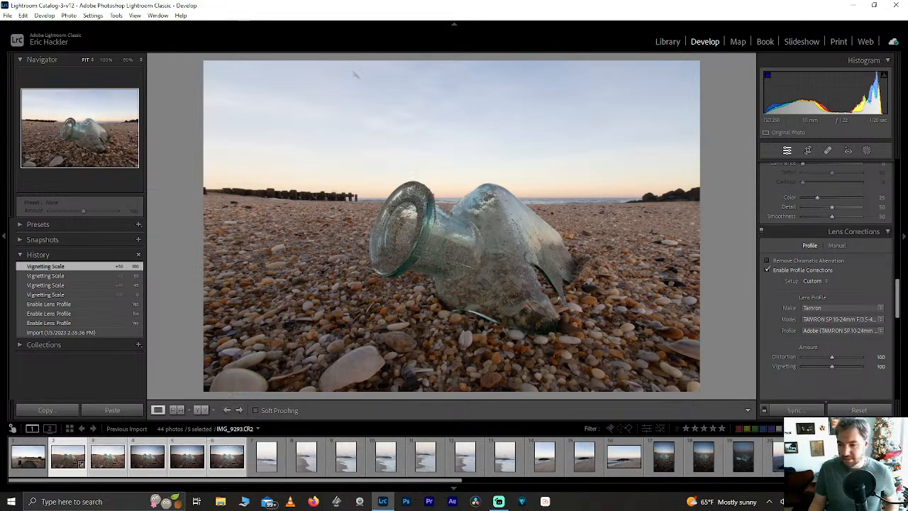
{"action": "left_click", "coordinate": [795, 411]}
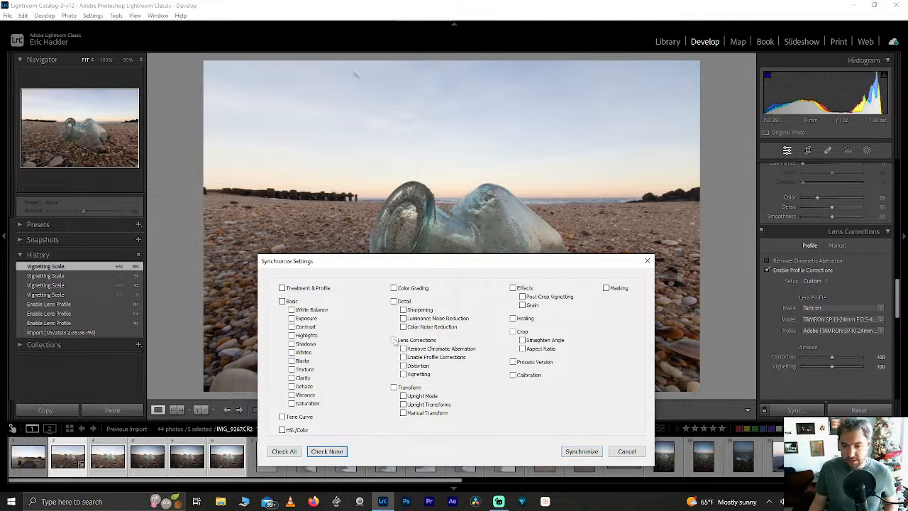
{"action": "left_click", "coordinate": [627, 451]}
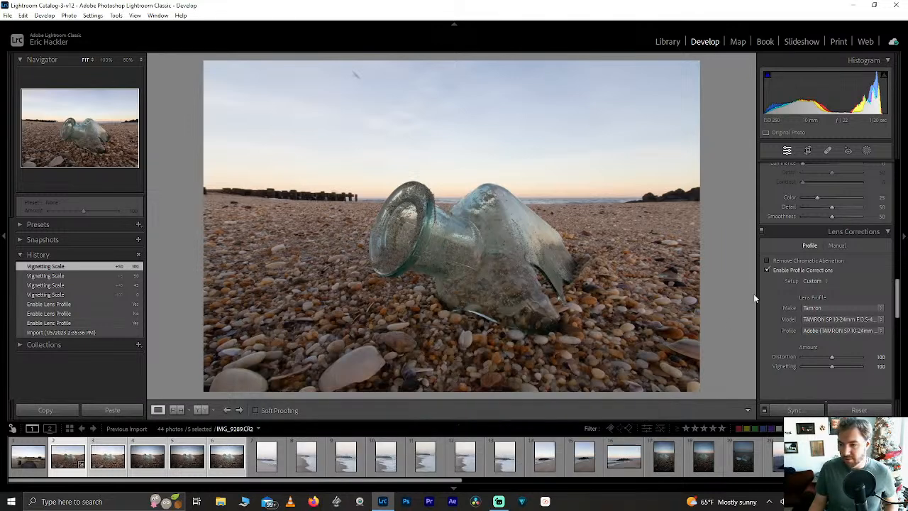
{"action": "left_click", "coordinate": [767, 260]}
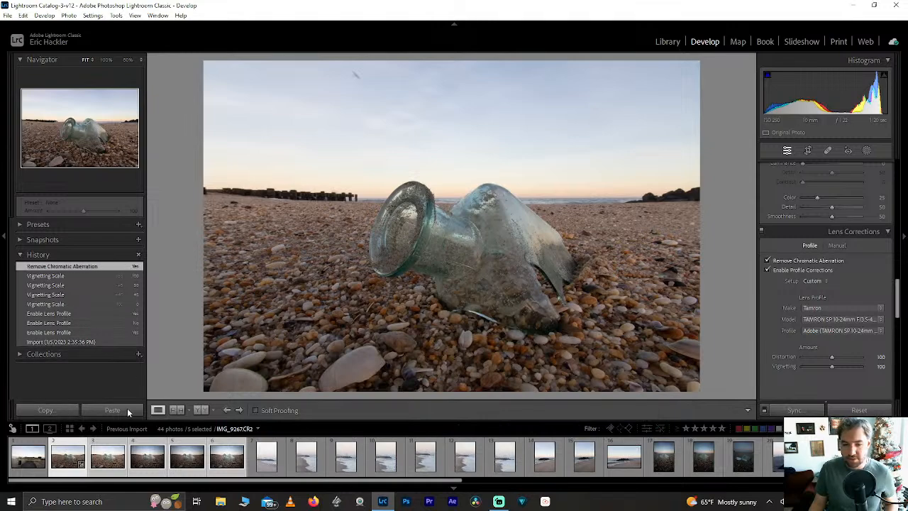
{"action": "left_click", "coordinate": [793, 410]}
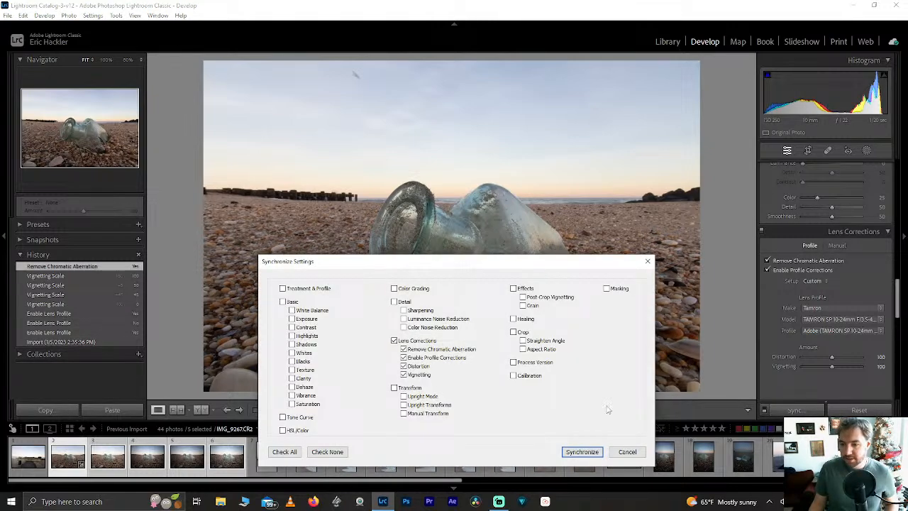
{"action": "left_click", "coordinate": [570, 448]}
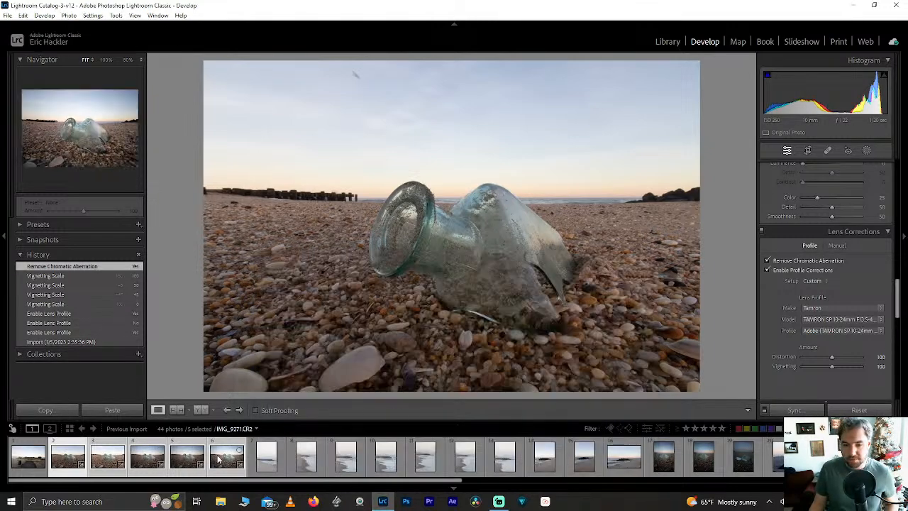
Compare the synchronized bottle exposures IMG_9271 and IMG_9267 while keeping the five photos selected.
{"action": "left_click", "coordinate": [218, 459]}
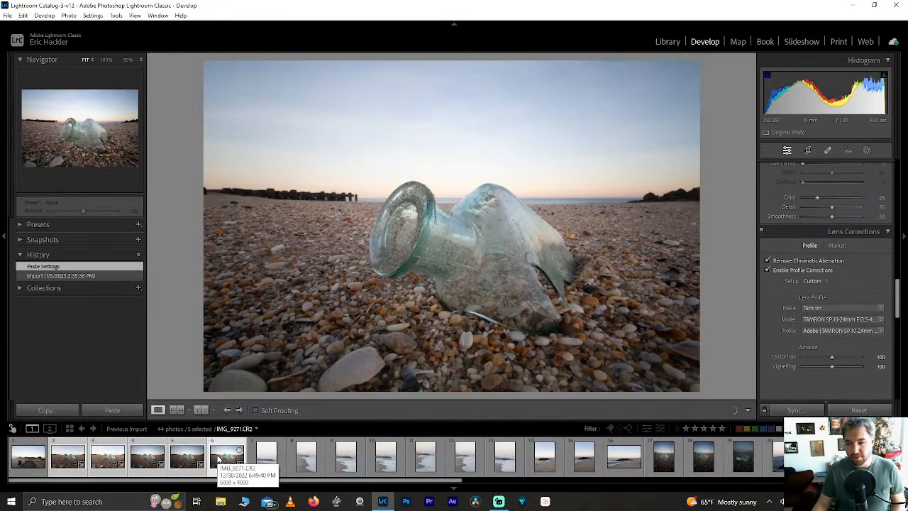
{"action": "left_click", "coordinate": [68, 460]}
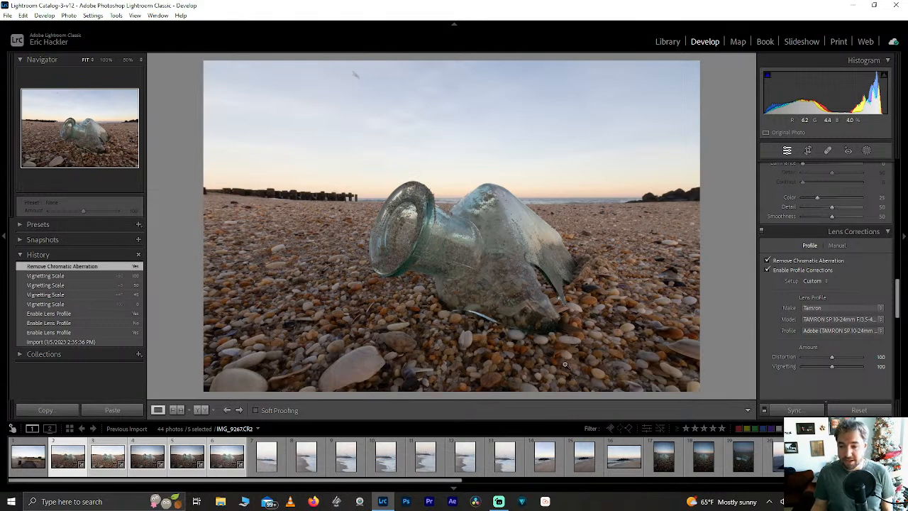
{"action": "left_click", "coordinate": [226, 458]}
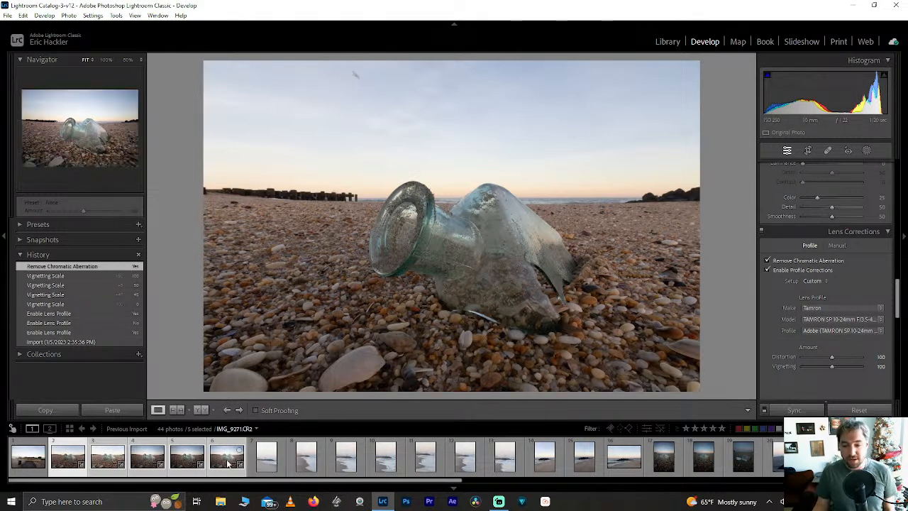
{"action": "left_click", "coordinate": [104, 461]}
{"action": "key", "text": "Left"}
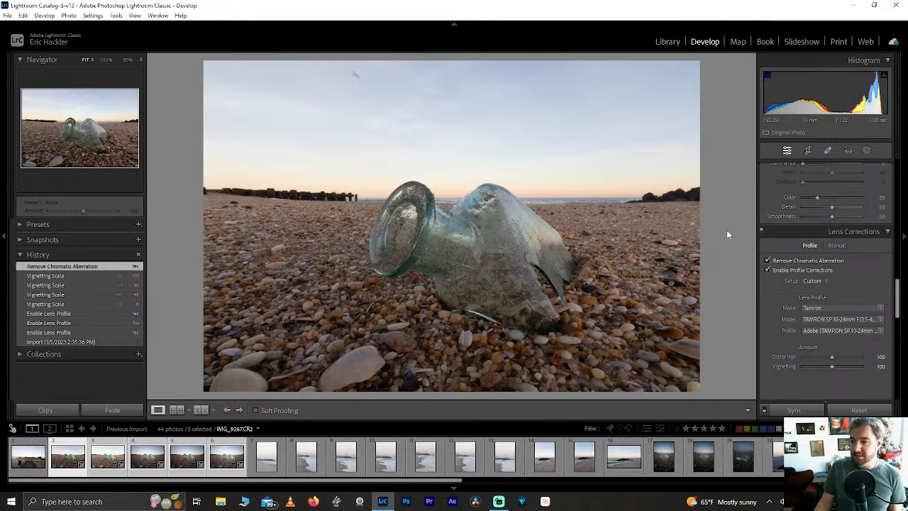
Clear the multiple selection and examine IMG_9268, then the sky above the bottle in IMG_9267.
{"action": "left_click", "coordinate": [108, 454]}
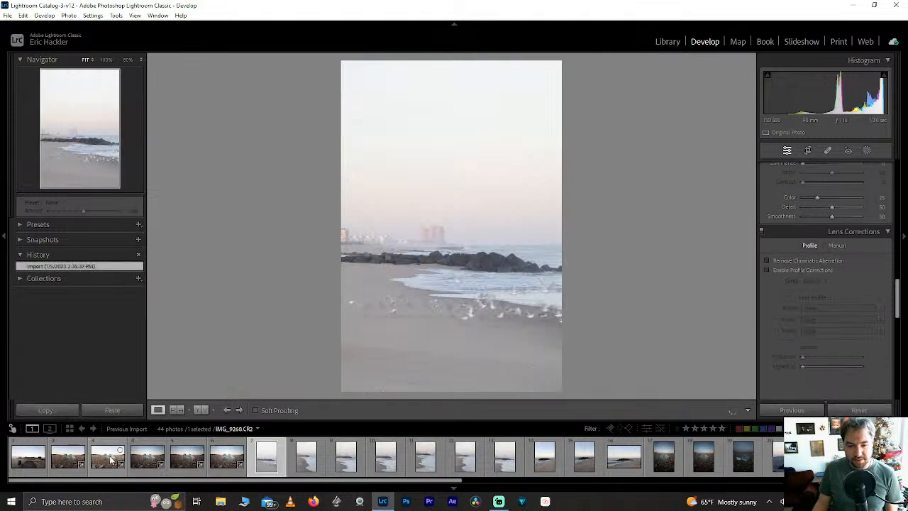
{"action": "key", "text": "ctrl+shift+v"}
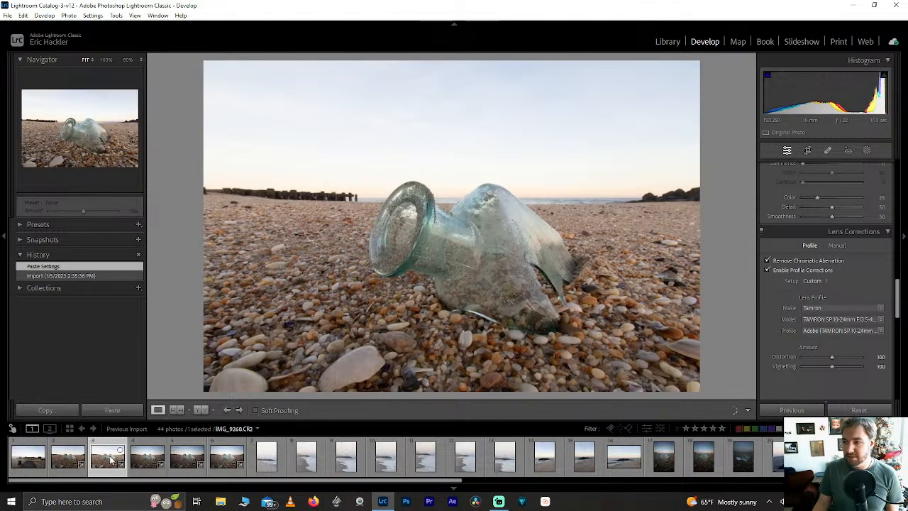
{"action": "left_click", "coordinate": [68, 454]}
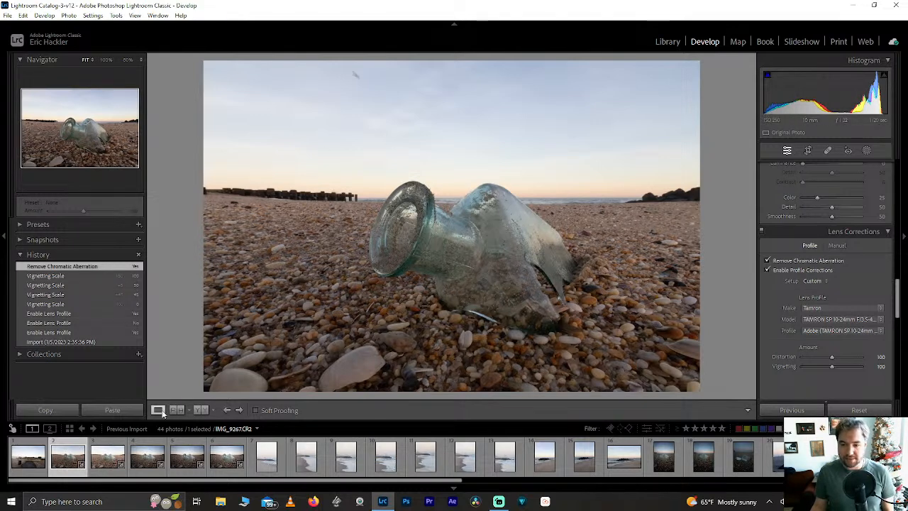
{"action": "left_click", "coordinate": [352, 77]}
{"action": "left_click_drag", "start_coordinate": [355, 83], "coordinate": [383, 161]}
{"action": "left_click", "coordinate": [396, 171]}
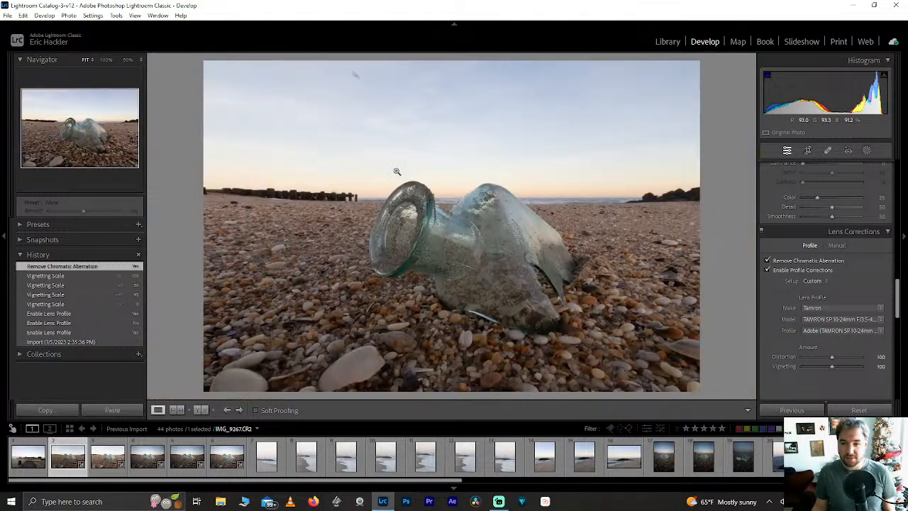
Compare the bottle exposures IMG_9268, IMG_9269 and IMG_9270 one by one.
{"action": "left_click", "coordinate": [105, 456]}
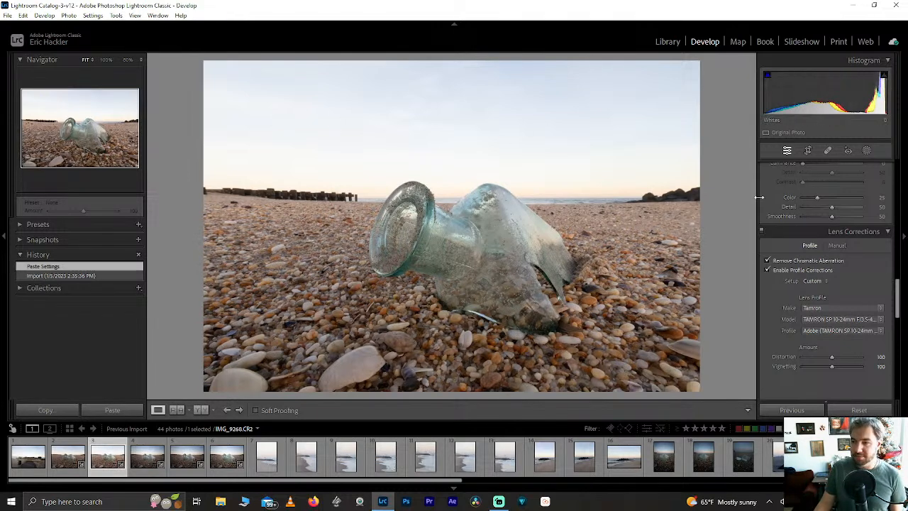
{"action": "left_click", "coordinate": [140, 453]}
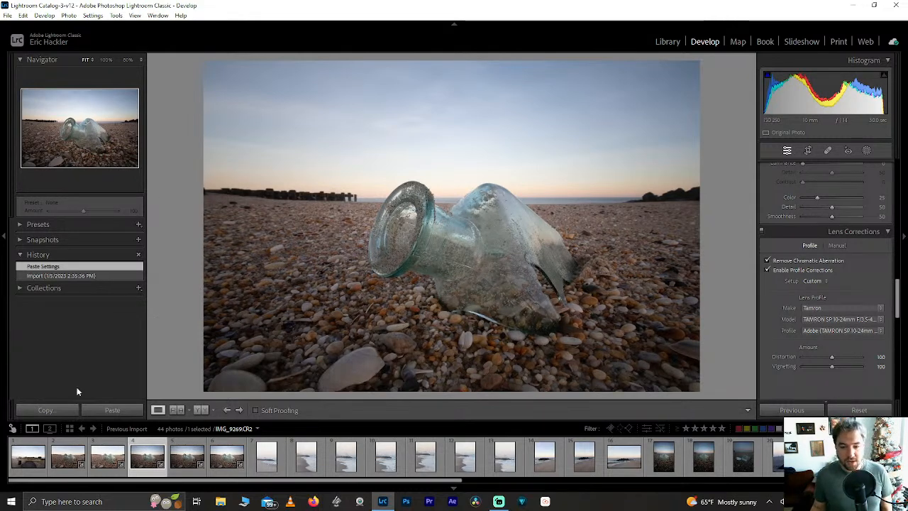
{"action": "left_click", "coordinate": [105, 461]}
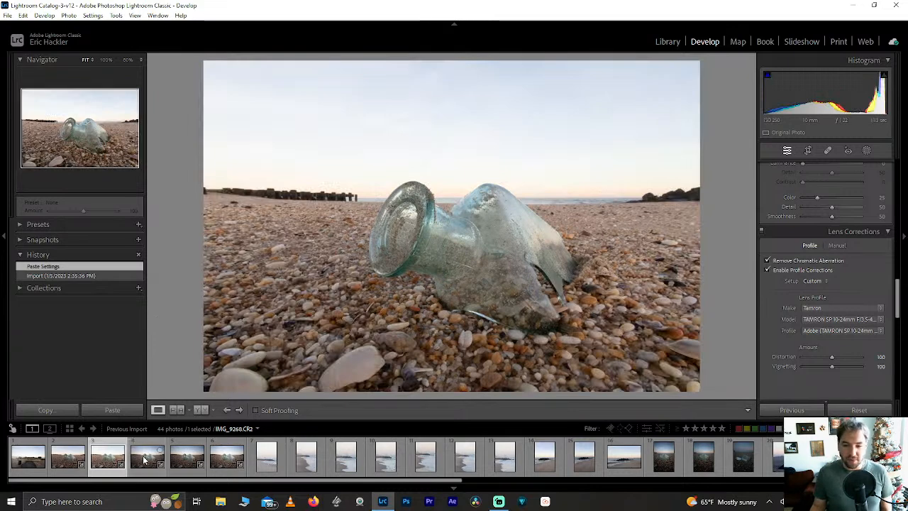
{"action": "left_click", "coordinate": [144, 459]}
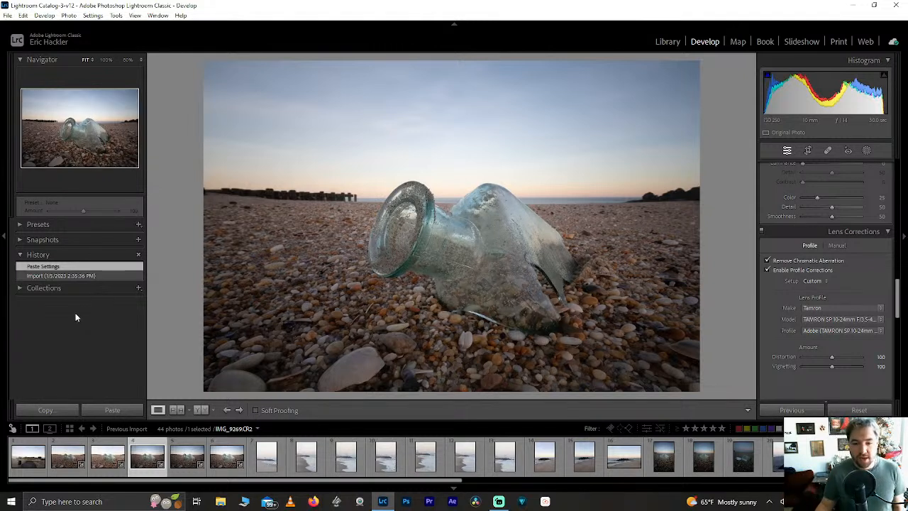
{"action": "left_click", "coordinate": [178, 462]}
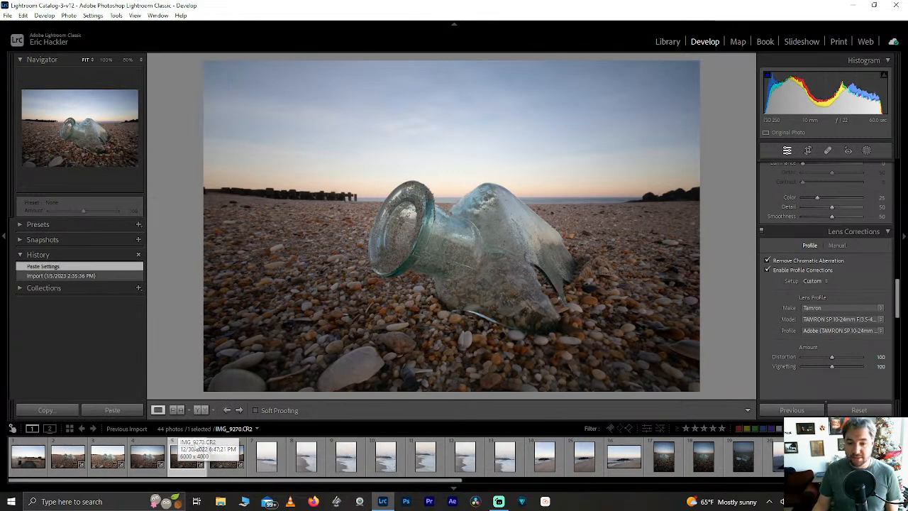
Choose exposure IMG_9271 and crop away a narrow strip along the left side of the photo.
{"action": "left_click", "coordinate": [226, 458]}
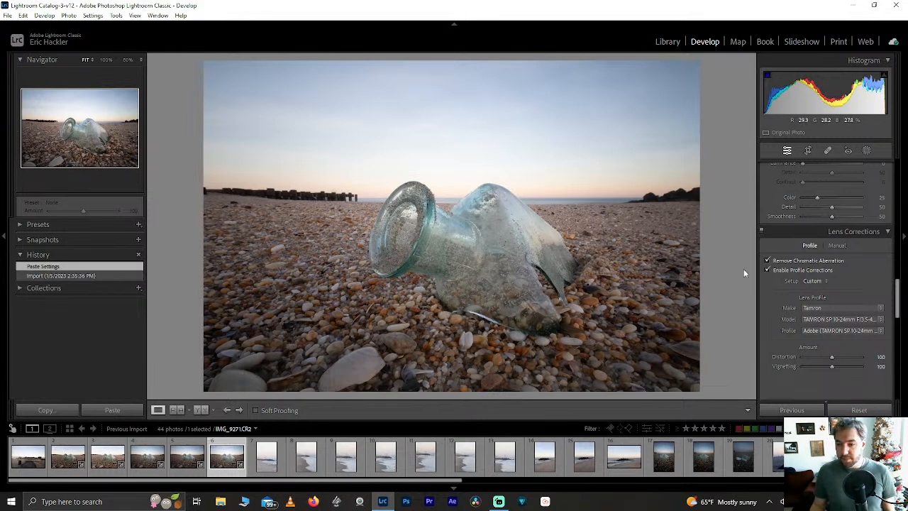
{"action": "scroll", "coordinate": [859, 223], "scroll_direction": "up", "scroll_amount": 10}
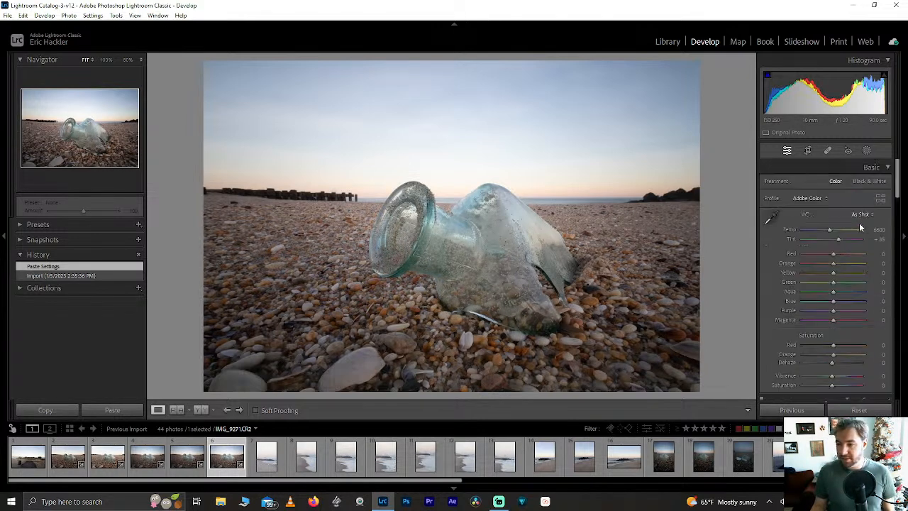
{"action": "left_click", "coordinate": [808, 150]}
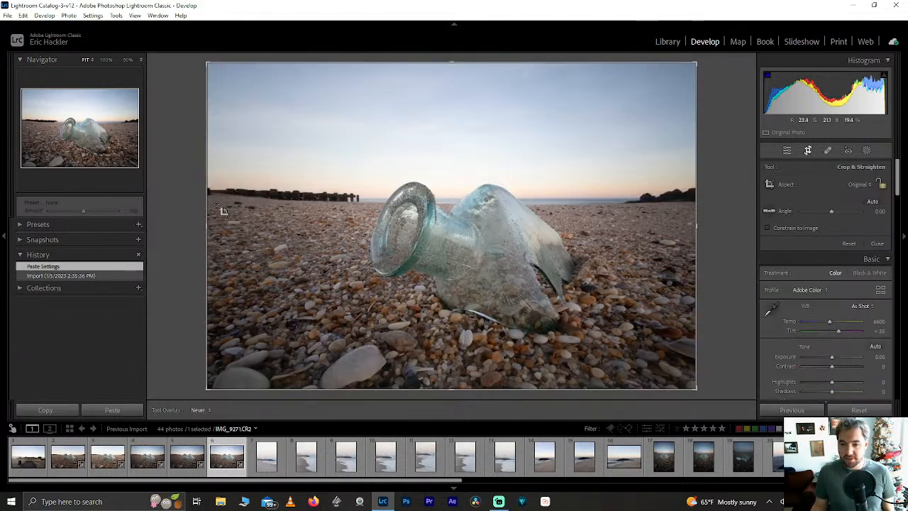
{"action": "left_click_drag", "start_coordinate": [205, 227], "coordinate": [179, 229]}
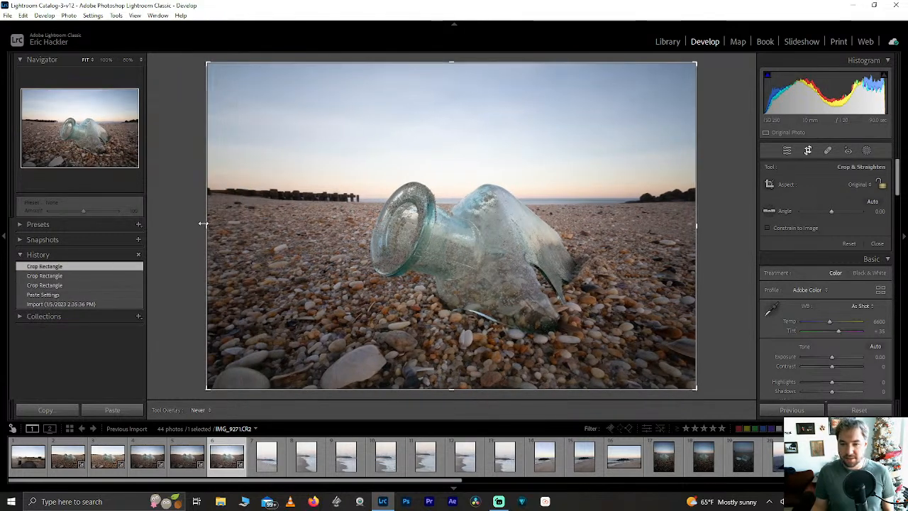
{"action": "left_click_drag", "start_coordinate": [205, 227], "coordinate": [234, 225]}
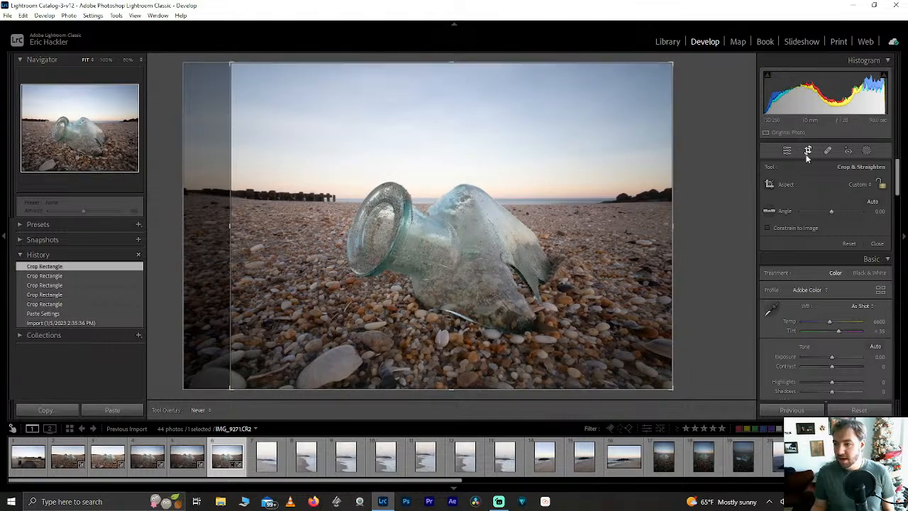
{"action": "left_click", "coordinate": [808, 151]}
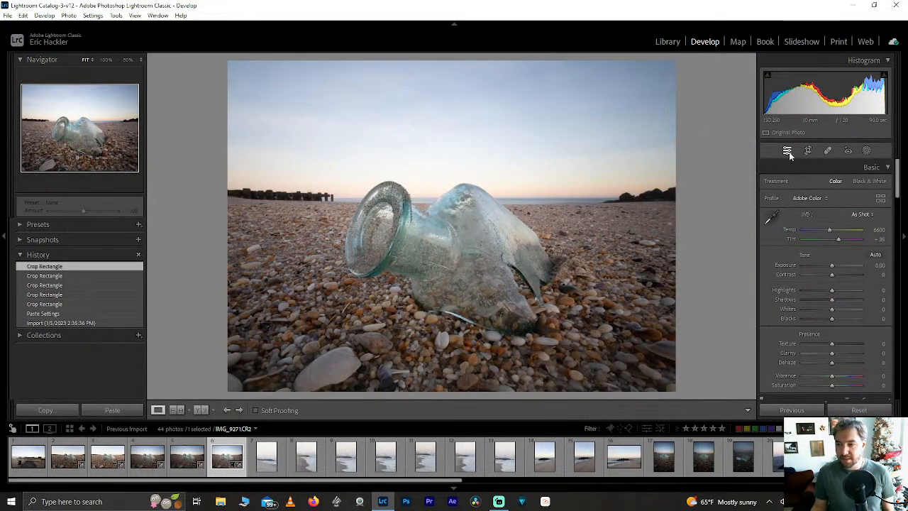
Reopen the crop and fine-tune its left edge so about a tenth of the photo's width is trimmed off.
{"action": "left_click", "coordinate": [807, 151]}
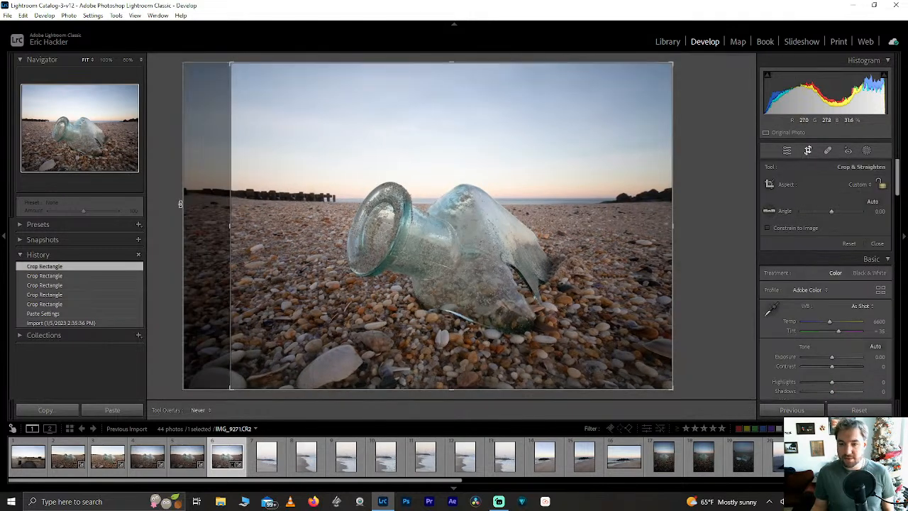
{"action": "left_click_drag", "start_coordinate": [228, 225], "coordinate": [223, 226]}
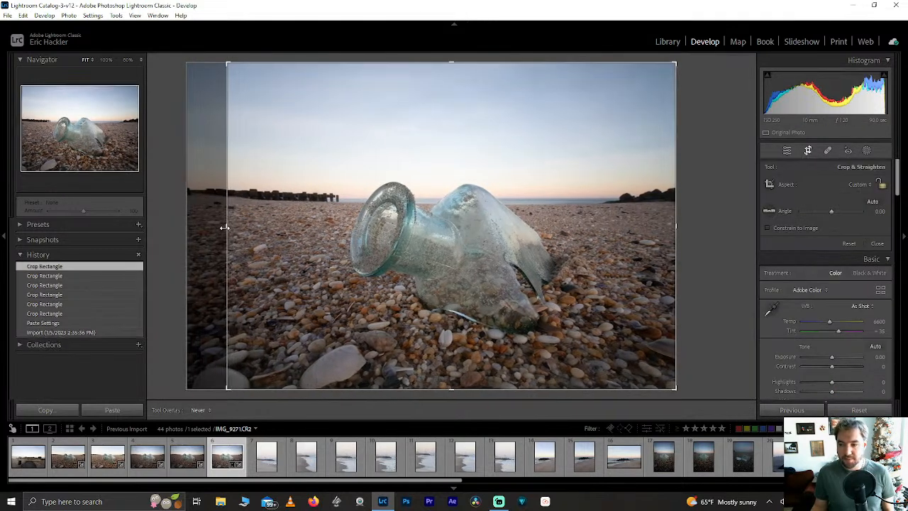
{"action": "left_click", "coordinate": [805, 153]}
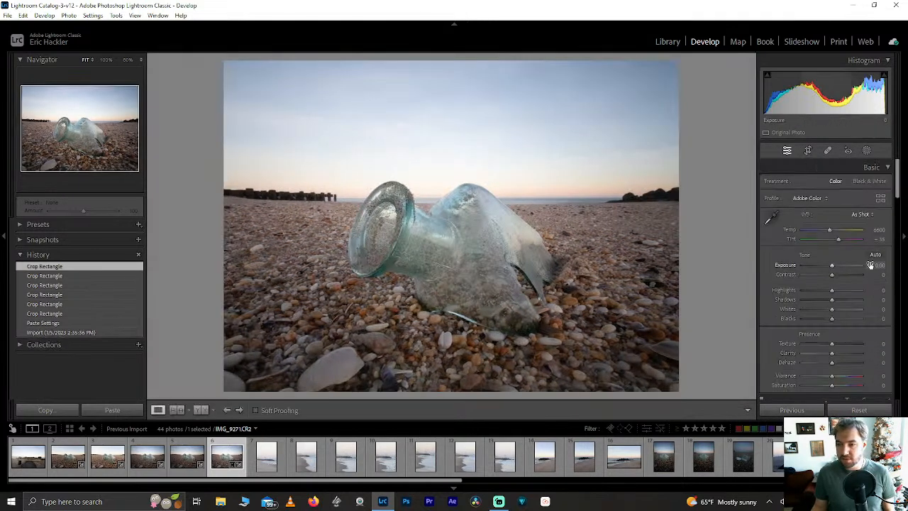
{"action": "left_click", "coordinate": [808, 151]}
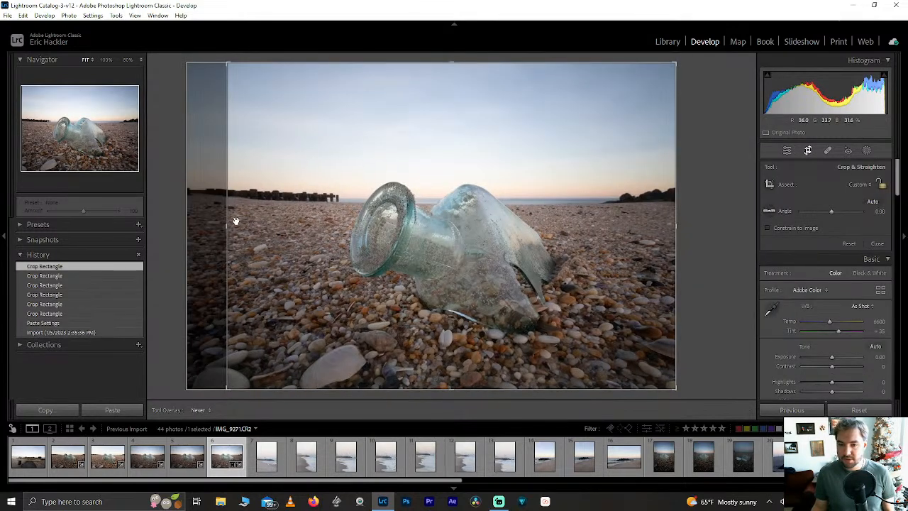
{"action": "left_click_drag", "start_coordinate": [228, 228], "coordinate": [184, 228]}
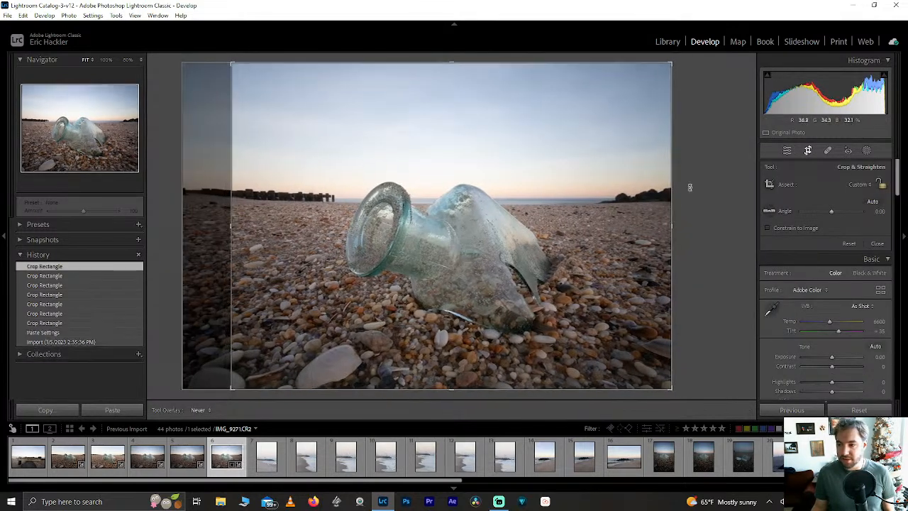
{"action": "left_click", "coordinate": [809, 152]}
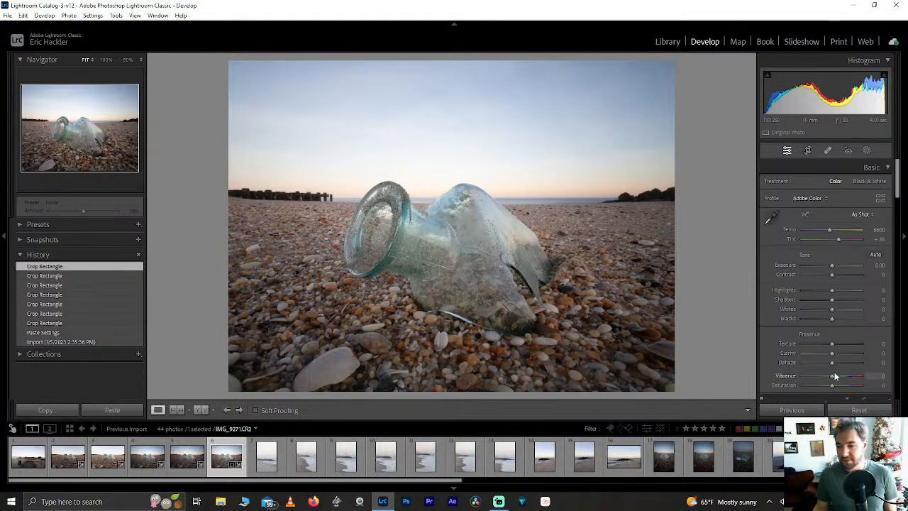
Lower Highlights to -100 on IMG_9271, take a look at the shoreline photo IMG_9278 and return to the bottle.
{"action": "left_click_drag", "start_coordinate": [831, 290], "coordinate": [790, 291]}
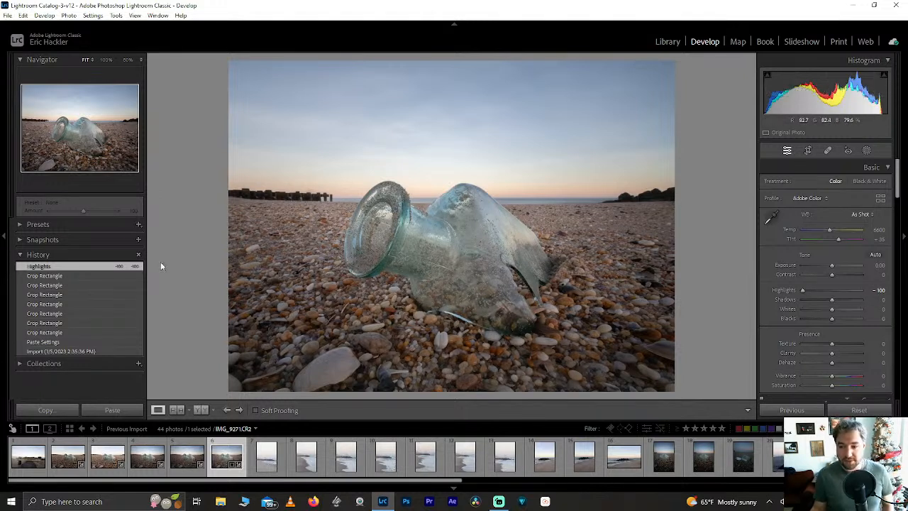
{"action": "left_click", "coordinate": [307, 454]}
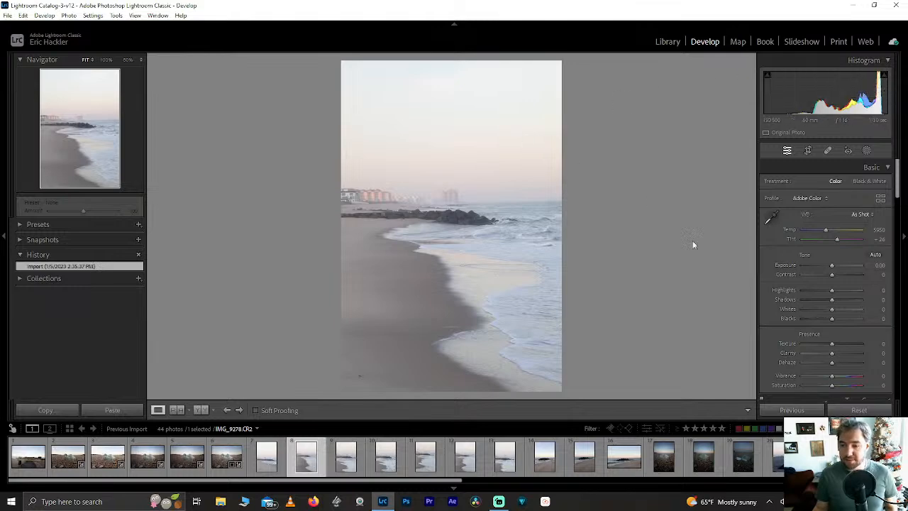
{"action": "left_click", "coordinate": [224, 461]}
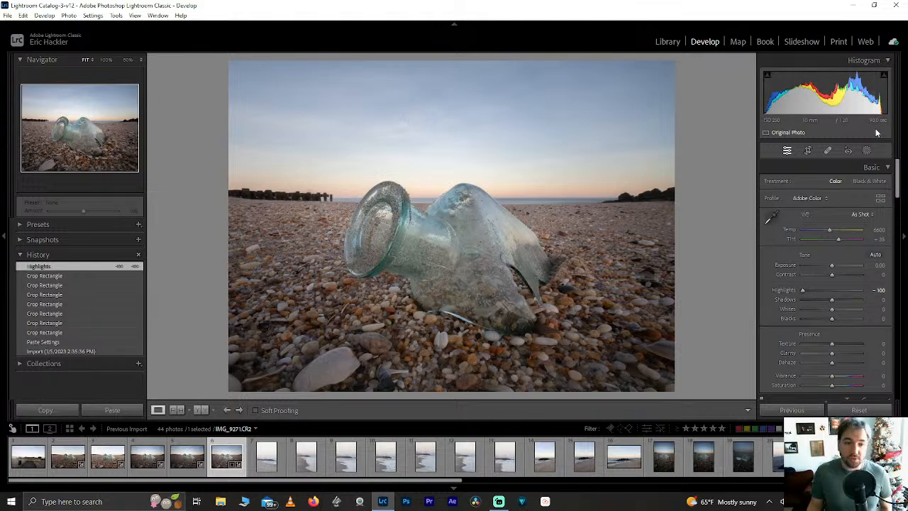
Try Whites at +100 with the highlight clipping overlay shown, and reset Whites to 0.
{"action": "left_click_drag", "start_coordinate": [833, 309], "coordinate": [861, 309]}
{"action": "double_click", "coordinate": [846, 305]}
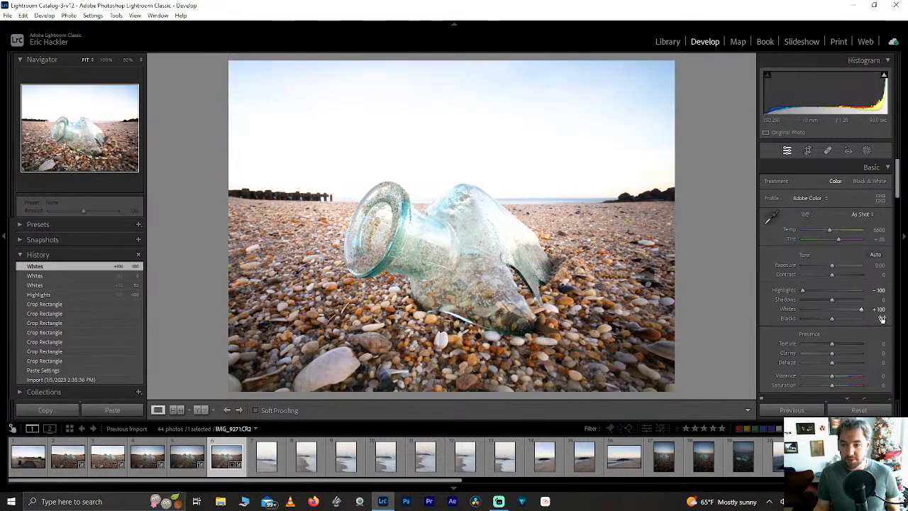
{"action": "left_click", "coordinate": [886, 76]}
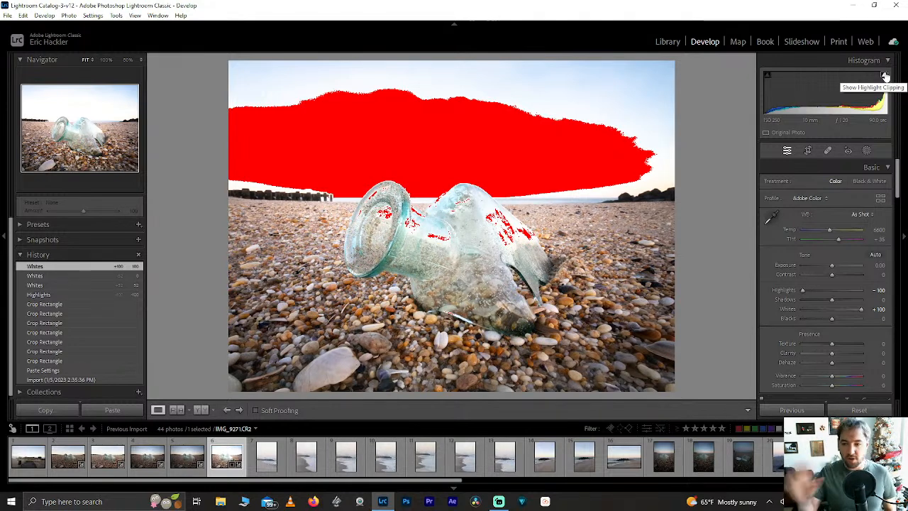
{"action": "double_click", "coordinate": [863, 310]}
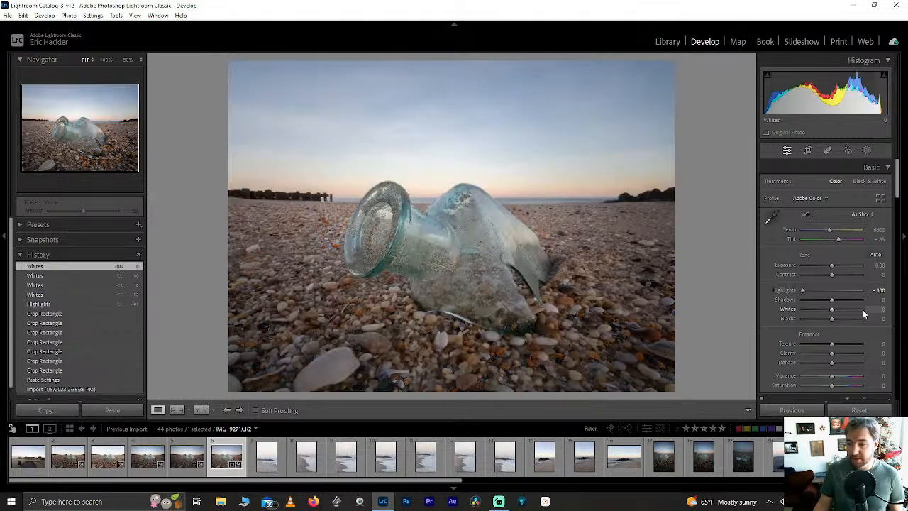
Set Whites to +25 on the bottle photo.
{"action": "mouse_move", "coordinate": [833, 312]}
{"action": "left_mouse_down"}
{"action": "mouse_move", "coordinate": [853, 312]}
{"action": "mouse_move", "coordinate": [845, 309]}
{"action": "left_mouse_up"}
{"action": "left_click", "coordinate": [878, 309]}
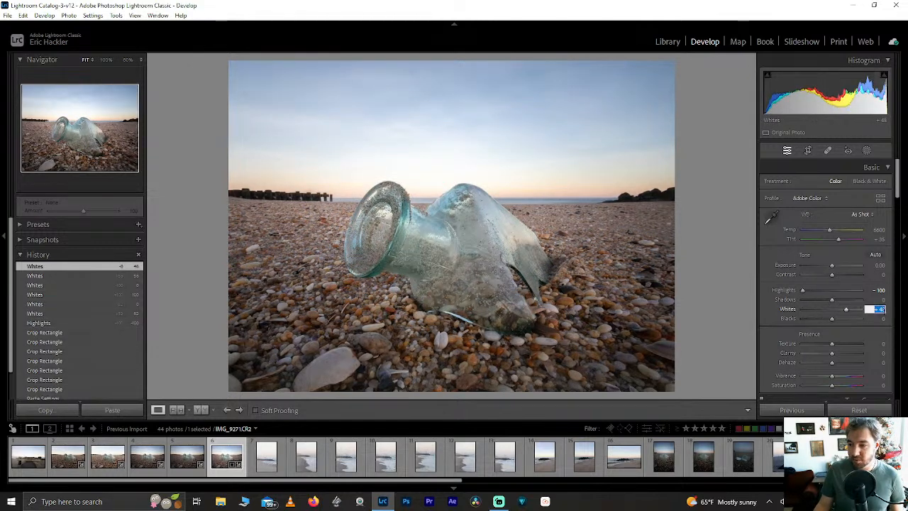
{"action": "type", "text": "25"}
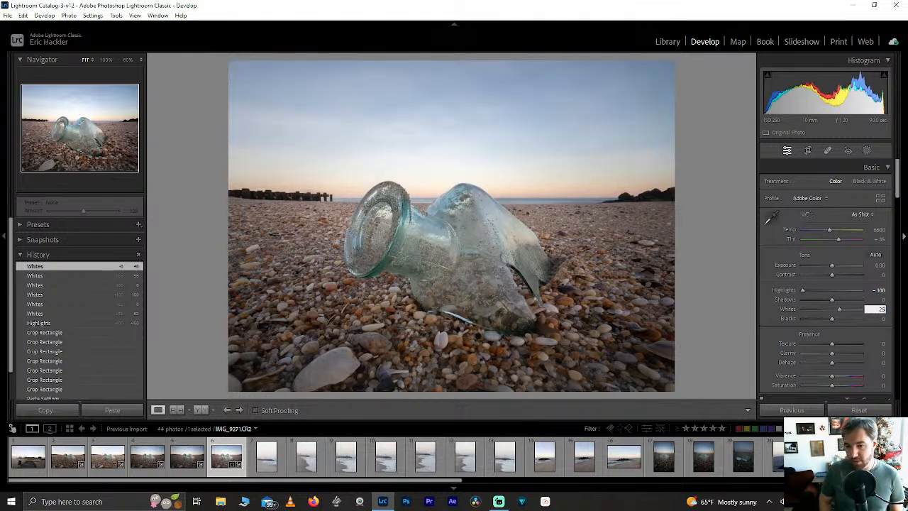
{"action": "key", "text": "Return"}
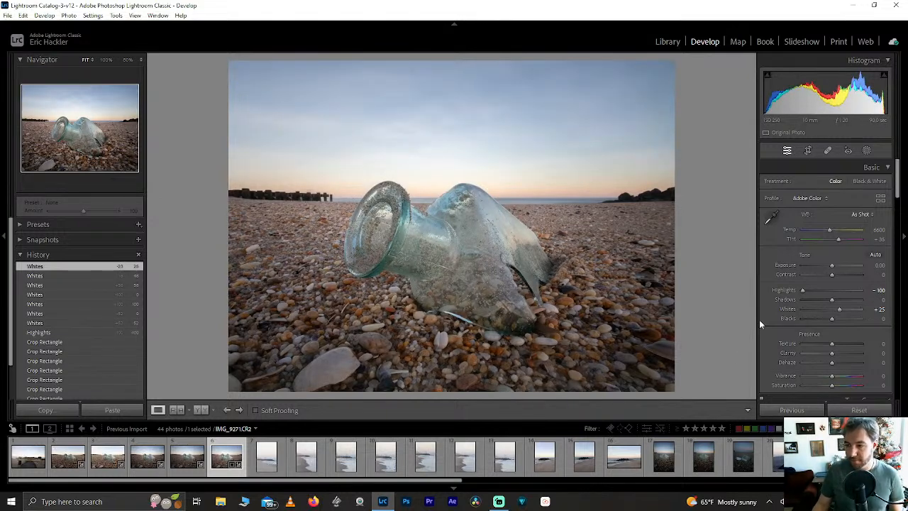
Raise Shadows to +68 and inspect the pebbles around the bottle up close.
{"action": "left_click_drag", "start_coordinate": [832, 299], "coordinate": [853, 294]}
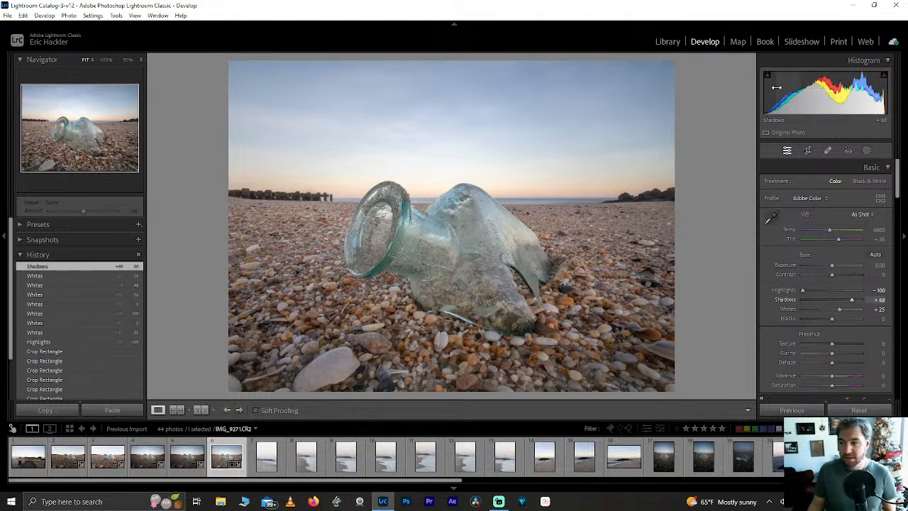
{"action": "left_click", "coordinate": [588, 286]}
{"action": "left_click_drag", "start_coordinate": [588, 285], "coordinate": [287, 274]}
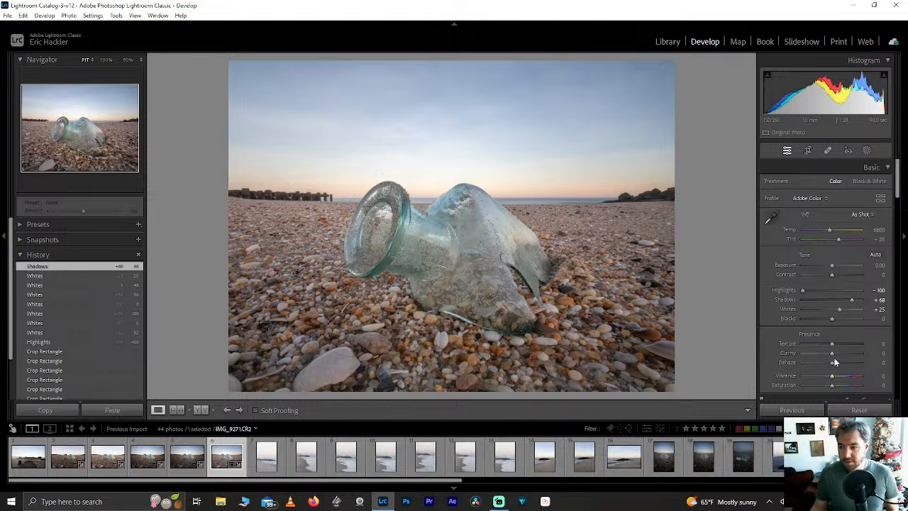
Try Texture at +100 and at +97 on the bottle photo, resetting it to 0 each time.
{"action": "left_click_drag", "start_coordinate": [881, 344], "coordinate": [880, 344]}
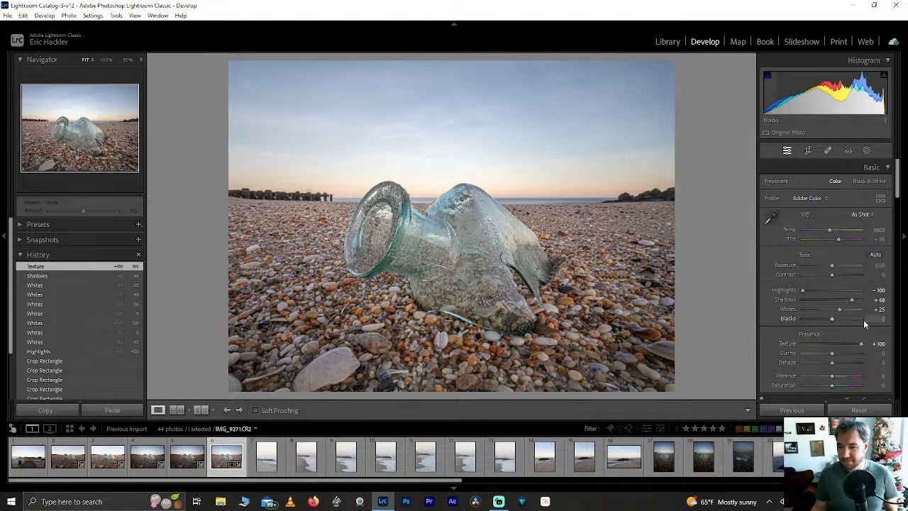
{"action": "double_click", "coordinate": [860, 344]}
{"action": "left_click", "coordinate": [860, 344]}
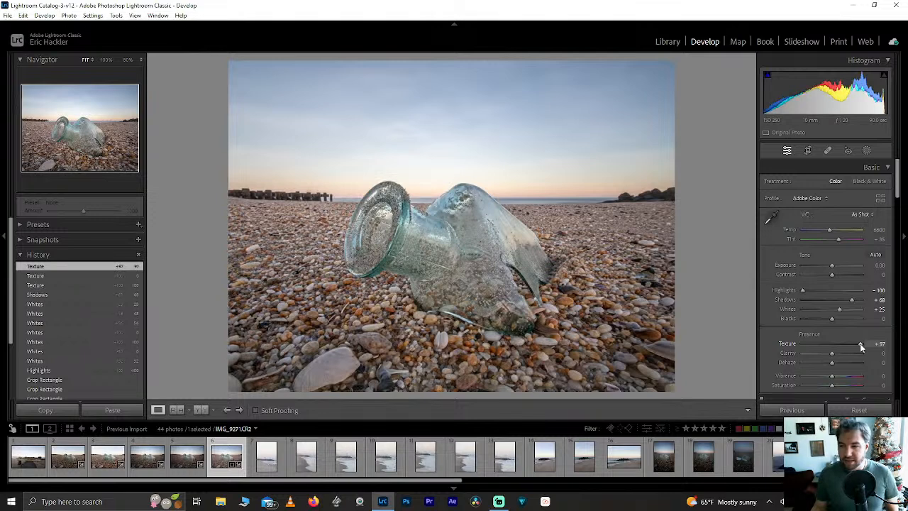
{"action": "double_click", "coordinate": [859, 343]}
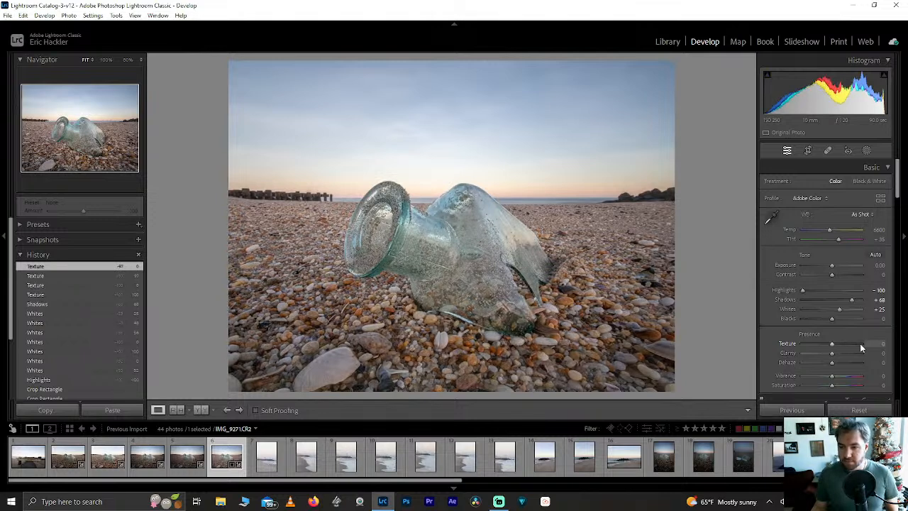
Set Dehaze to +24 and Clarity to +66, trying Texture at +89 and resetting it to 0.
{"action": "mouse_move", "coordinate": [834, 354]}
{"action": "left_mouse_down"}
{"action": "mouse_move", "coordinate": [856, 355]}
{"action": "mouse_move", "coordinate": [842, 365]}
{"action": "mouse_move", "coordinate": [885, 367]}
{"action": "mouse_move", "coordinate": [830, 360]}
{"action": "mouse_move", "coordinate": [838, 364]}
{"action": "left_mouse_up"}
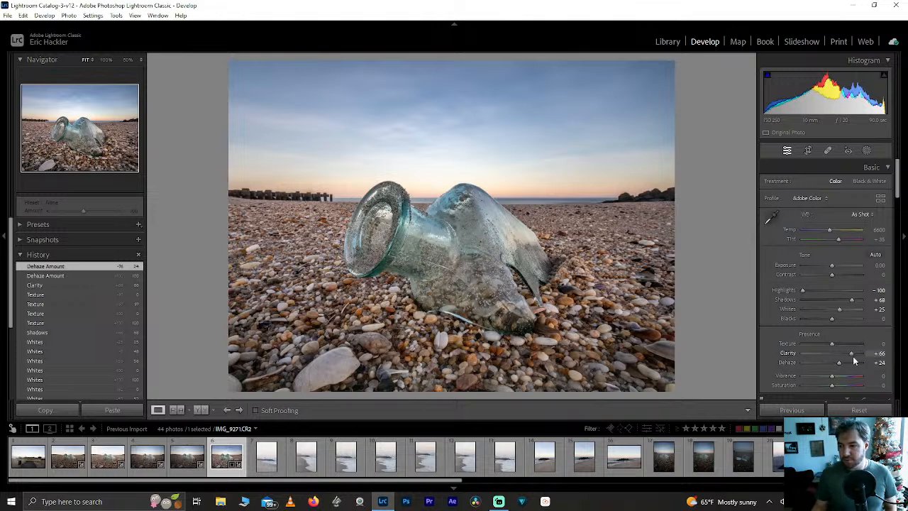
{"action": "left_click_drag", "start_coordinate": [832, 344], "coordinate": [883, 345]}
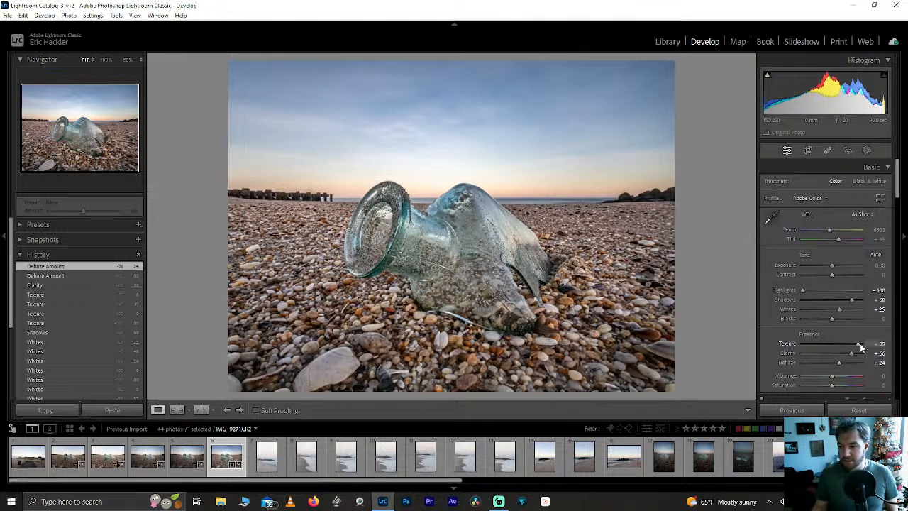
{"action": "double_click", "coordinate": [859, 343]}
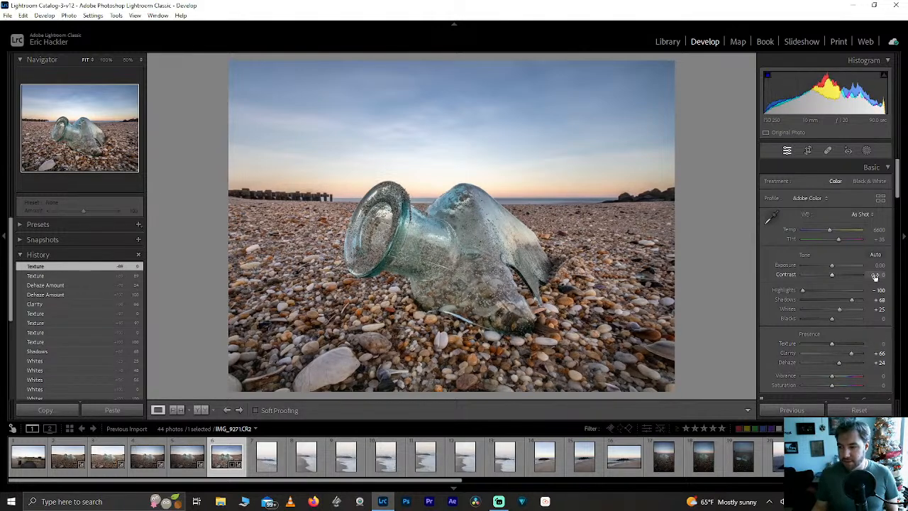
Compare the photo with and without Clarity, and set Clarity to +37.
{"action": "double_click", "coordinate": [851, 354]}
{"action": "left_click_drag", "start_coordinate": [853, 356], "coordinate": [851, 356]}
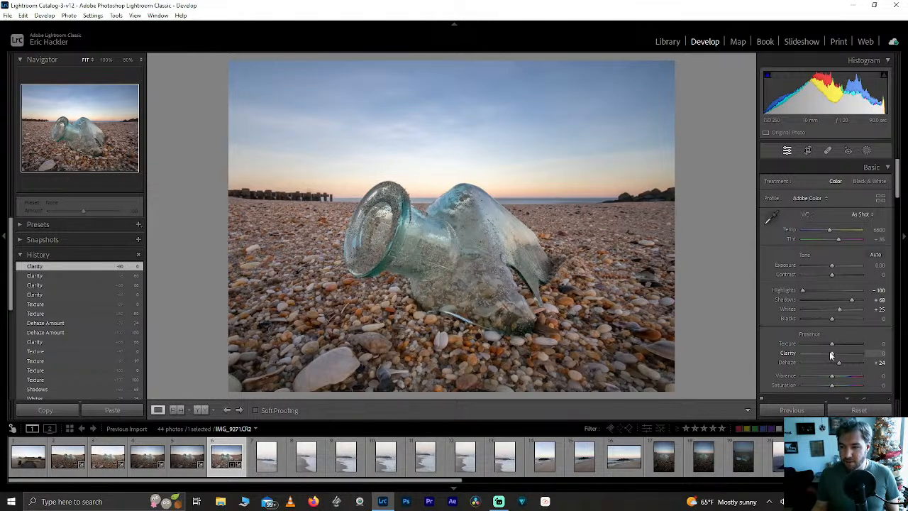
{"action": "left_click_drag", "start_coordinate": [836, 352], "coordinate": [841, 358]}
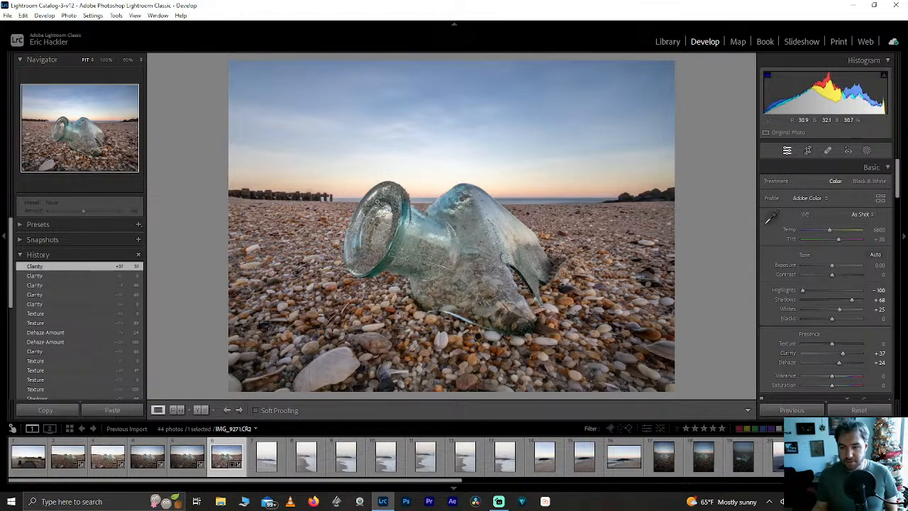
Examine the sandy bottle neck and glass body up close, return to the full photo and review the adjustment settings.
{"action": "left_click", "coordinate": [377, 210]}
{"action": "left_click_drag", "start_coordinate": [377, 211], "coordinate": [389, 118]}
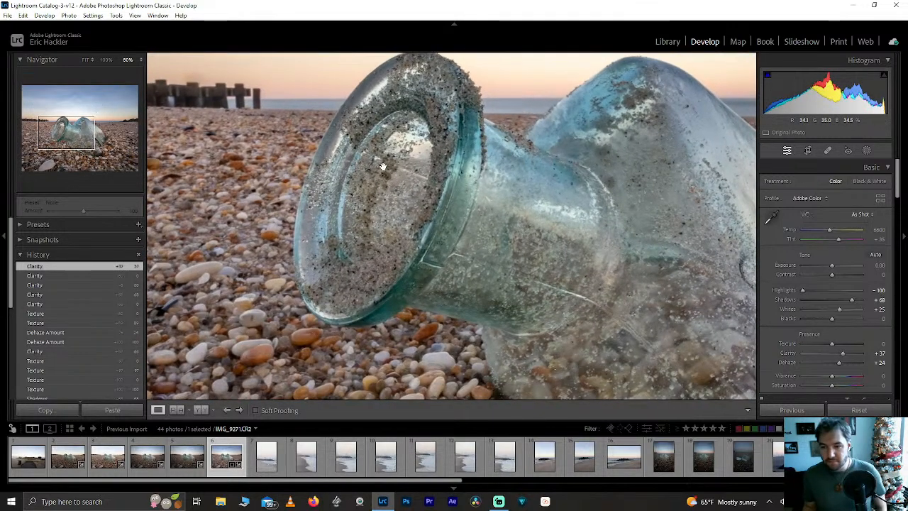
{"action": "left_click_drag", "start_coordinate": [517, 227], "coordinate": [393, 135]}
{"action": "left_click_drag", "start_coordinate": [505, 222], "coordinate": [419, 223]}
{"action": "left_click", "coordinate": [408, 225]}
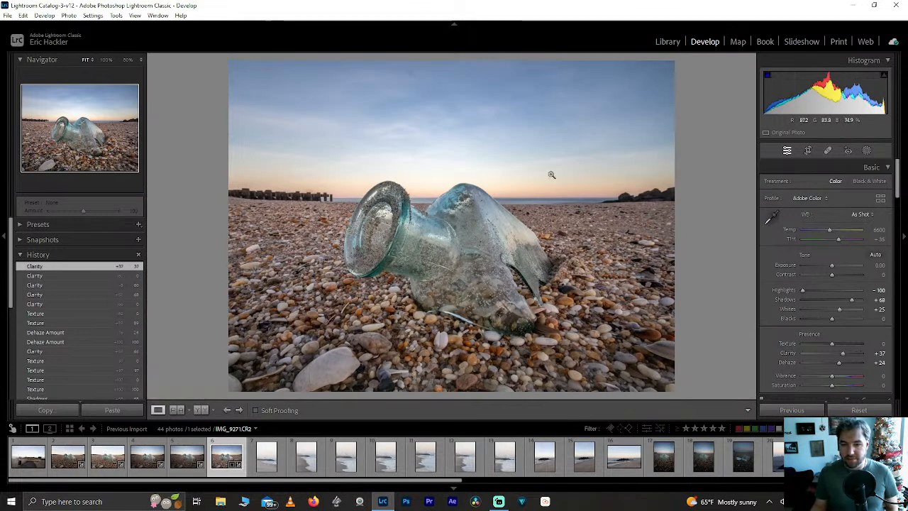
{"action": "scroll", "coordinate": [894, 191], "scroll_direction": "down", "scroll_amount": 3}
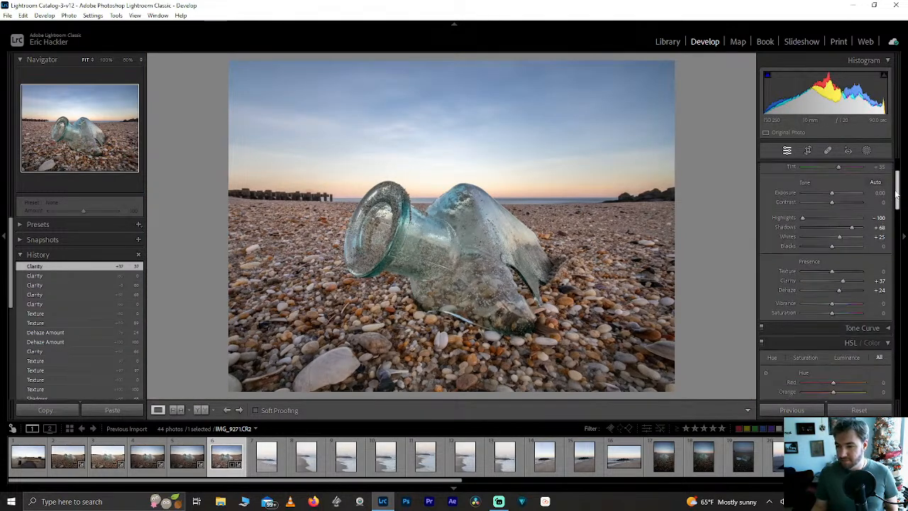
{"action": "scroll", "coordinate": [895, 190], "scroll_direction": "up", "scroll_amount": 2}
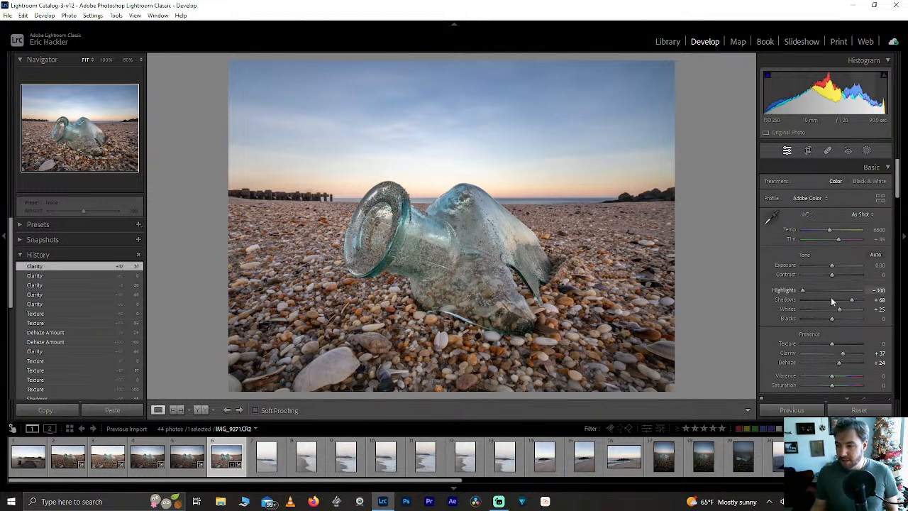
Set Blacks to +68 and the Aqua saturation to +100 on the bottle photo.
{"action": "left_click_drag", "start_coordinate": [825, 321], "coordinate": [851, 321]}
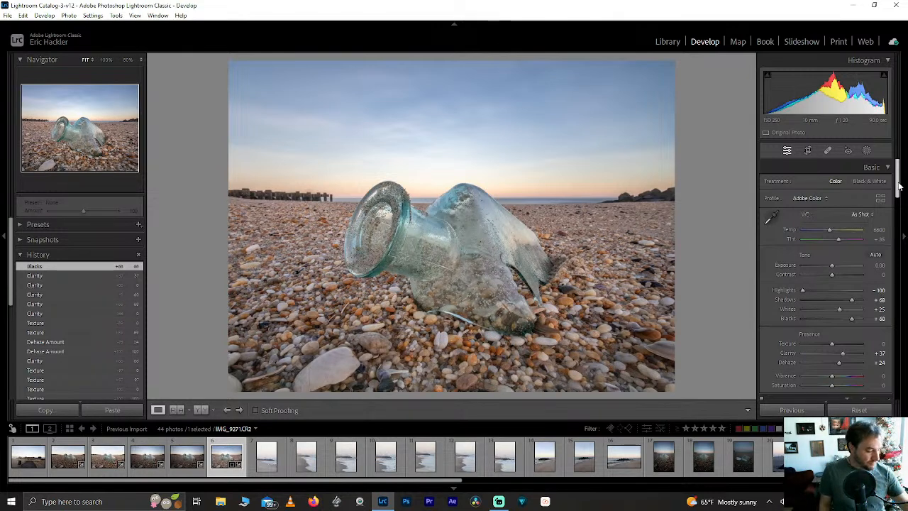
{"action": "left_click_drag", "start_coordinate": [897, 186], "coordinate": [898, 233]}
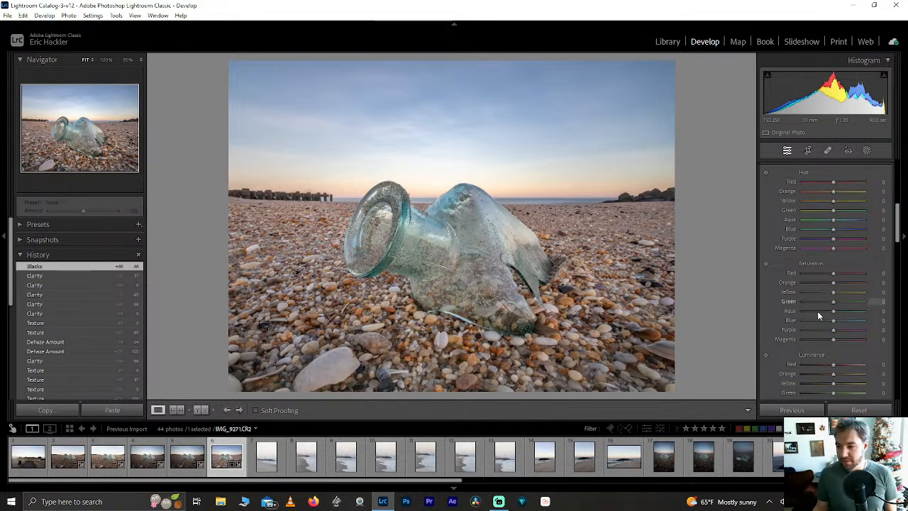
{"action": "left_click_drag", "start_coordinate": [834, 317], "coordinate": [879, 315]}
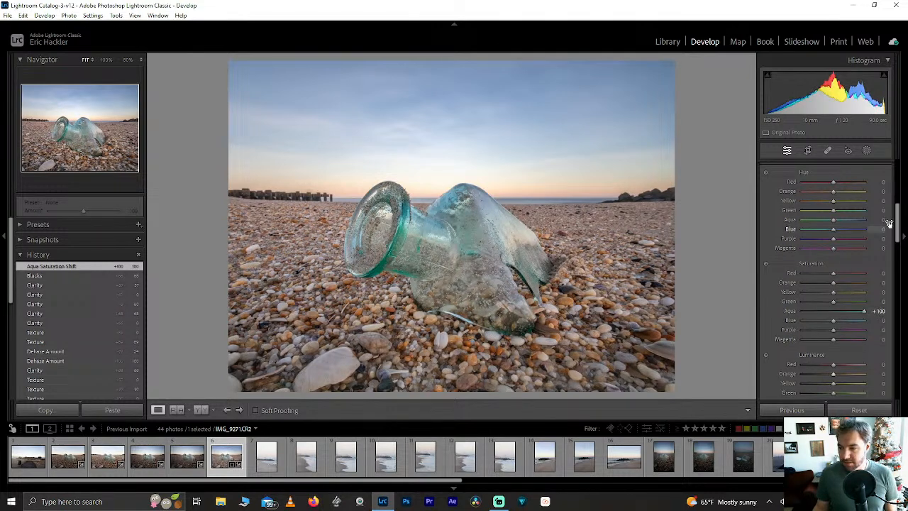
Set the Aqua luminance to +49 and the Blue luminance to -18 after trying other Aqua luminance levels.
{"action": "scroll", "coordinate": [889, 224], "scroll_direction": "down", "scroll_amount": 2}
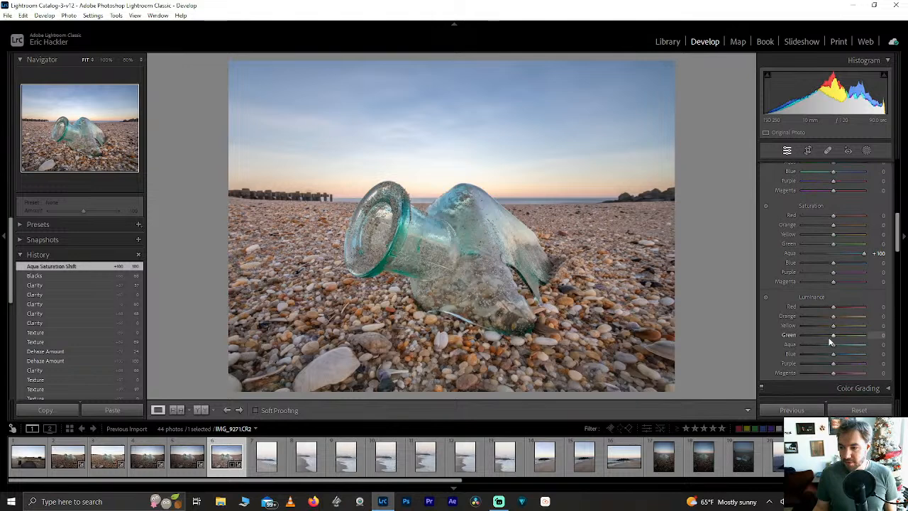
{"action": "left_click_drag", "start_coordinate": [832, 344], "coordinate": [879, 346]}
{"action": "left_click_drag", "start_coordinate": [785, 339], "coordinate": [859, 345]}
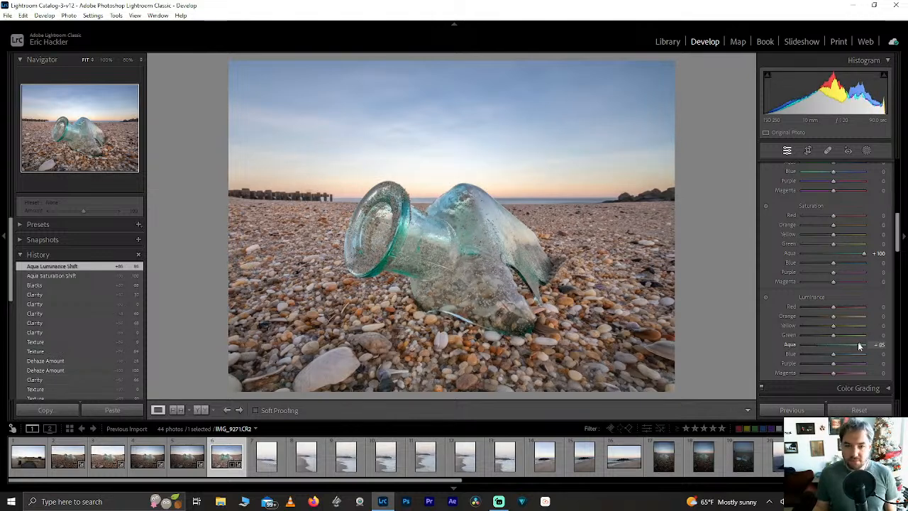
{"action": "left_click_drag", "start_coordinate": [802, 345], "coordinate": [847, 344]}
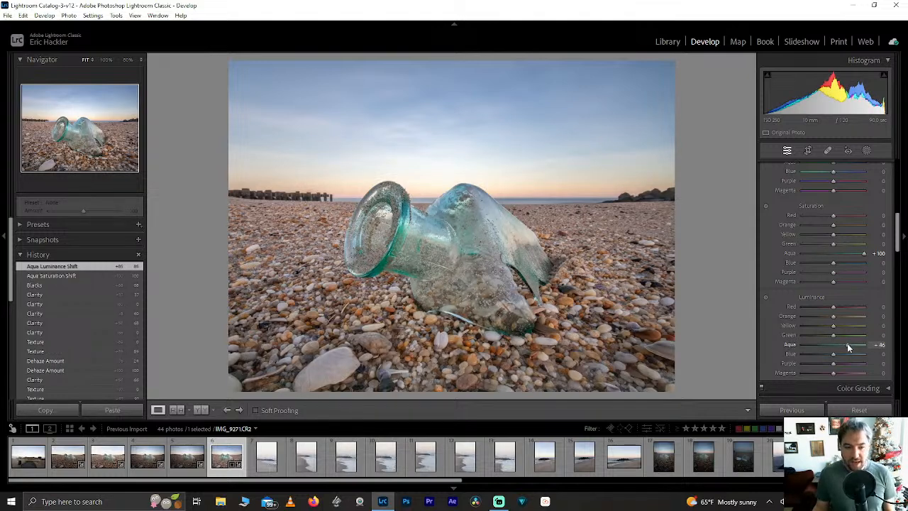
{"action": "mouse_move", "coordinate": [847, 343]}
{"action": "left_mouse_down"}
{"action": "mouse_move", "coordinate": [818, 344]}
{"action": "mouse_move", "coordinate": [837, 344]}
{"action": "left_mouse_up"}
{"action": "double_click", "coordinate": [837, 346]}
{"action": "mouse_move", "coordinate": [835, 355]}
{"action": "left_mouse_down"}
{"action": "mouse_move", "coordinate": [843, 356]}
{"action": "mouse_move", "coordinate": [829, 357]}
{"action": "left_mouse_up"}
{"action": "left_click", "coordinate": [848, 345]}
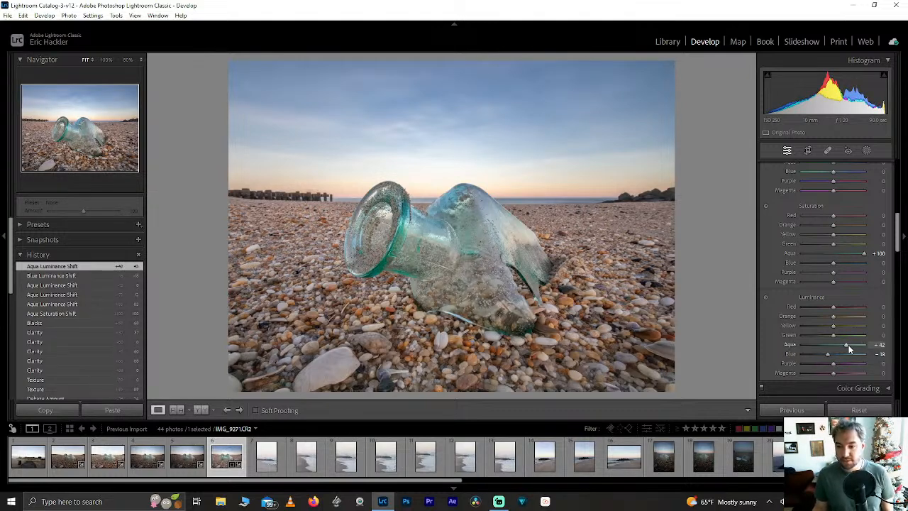
{"action": "mouse_move", "coordinate": [847, 345]}
{"action": "left_mouse_down"}
{"action": "mouse_move", "coordinate": [836, 347]}
{"action": "mouse_move", "coordinate": [851, 348]}
{"action": "left_mouse_up"}
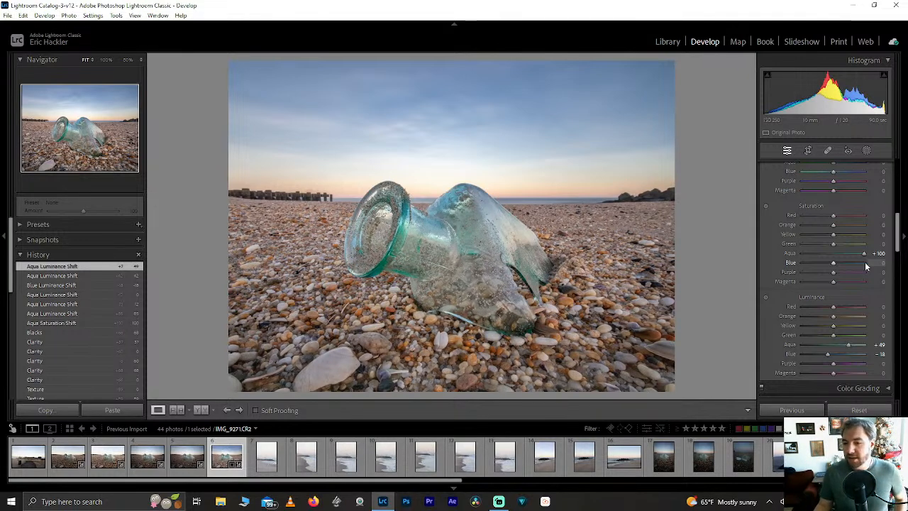
Set the Orange saturation to +62 and Yellow saturation to +23, resetting the tried Red luminance and Red saturation to 0.
{"action": "left_click_drag", "start_coordinate": [834, 306], "coordinate": [872, 308]}
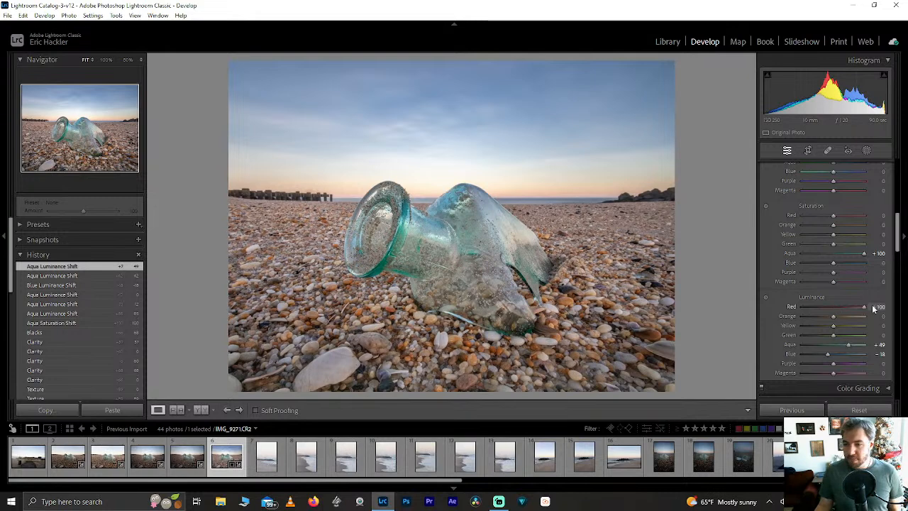
{"action": "double_click", "coordinate": [874, 308]}
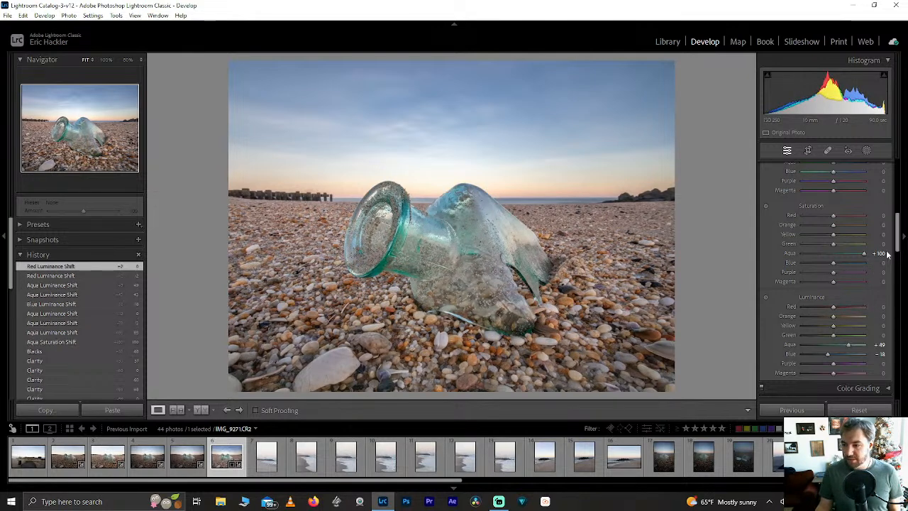
{"action": "left_click_drag", "start_coordinate": [895, 246], "coordinate": [896, 241]}
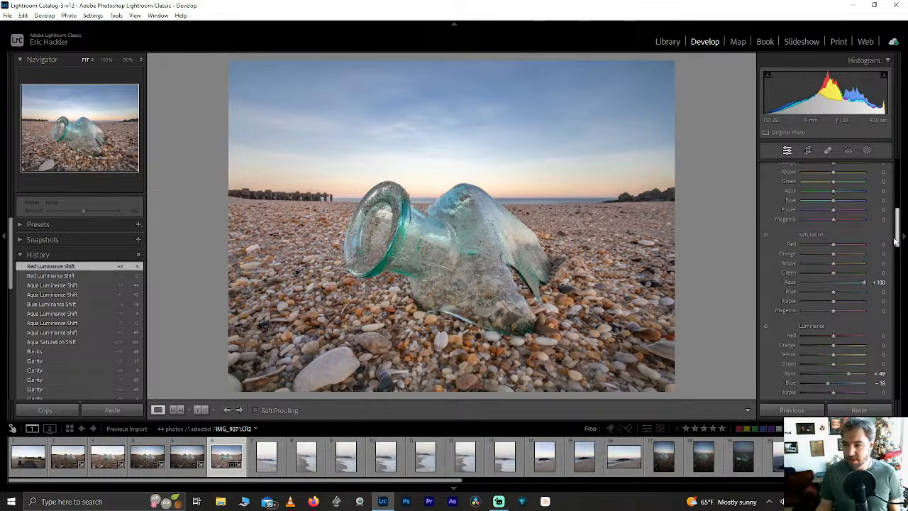
{"action": "left_click_drag", "start_coordinate": [802, 244], "coordinate": [839, 265]}
{"action": "double_click", "coordinate": [808, 244]}
{"action": "double_click", "coordinate": [864, 253]}
{"action": "left_click_drag", "start_coordinate": [833, 253], "coordinate": [854, 255]}
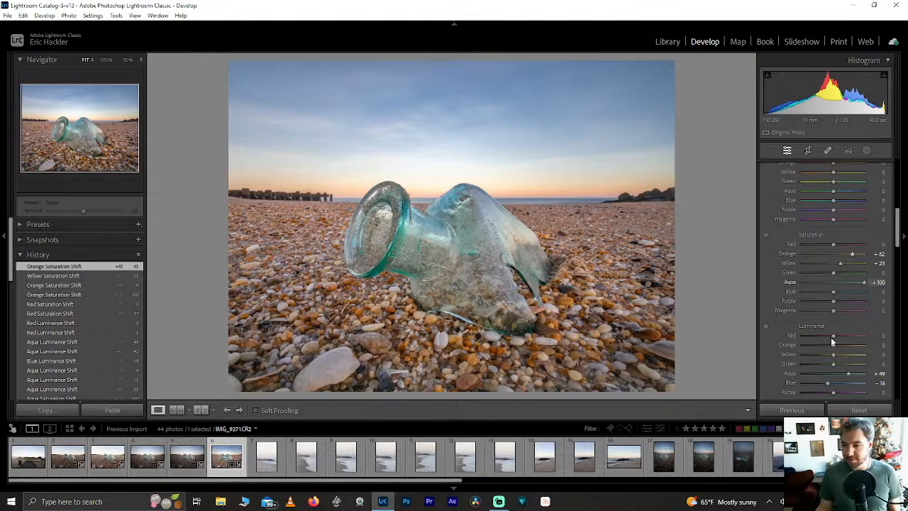
Try the Orange luminance at +74 and the Yellow luminance at +58, resetting both to 0.
{"action": "left_click_drag", "start_coordinate": [833, 347], "coordinate": [853, 355]}
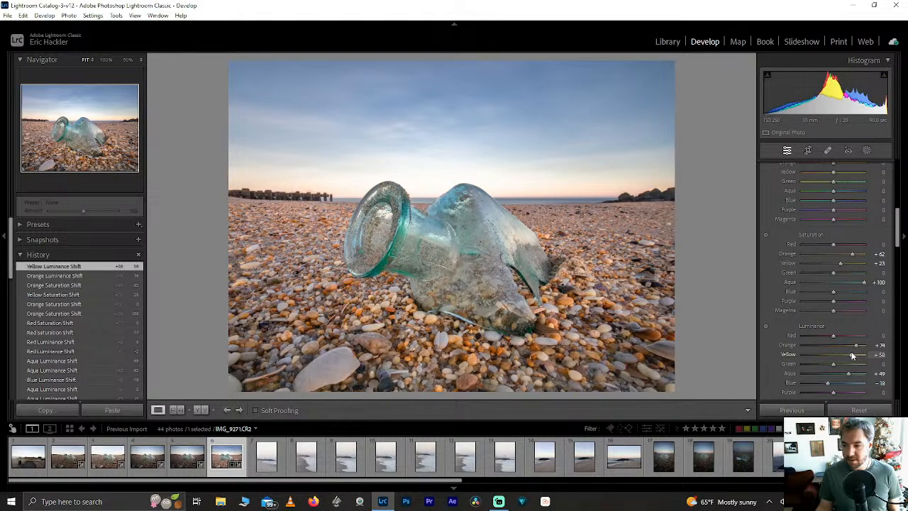
{"action": "double_click", "coordinate": [853, 355]}
{"action": "double_click", "coordinate": [857, 346]}
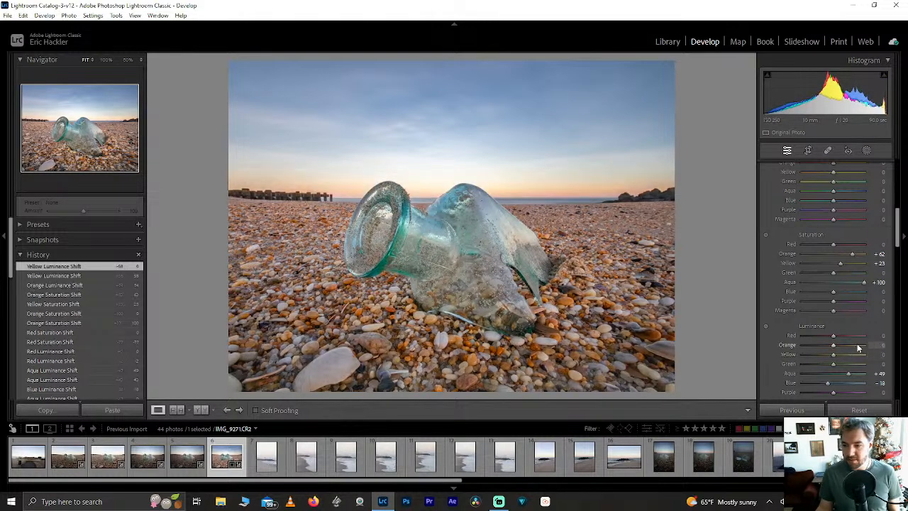
{"action": "left_click_drag", "start_coordinate": [847, 346], "coordinate": [835, 346]}
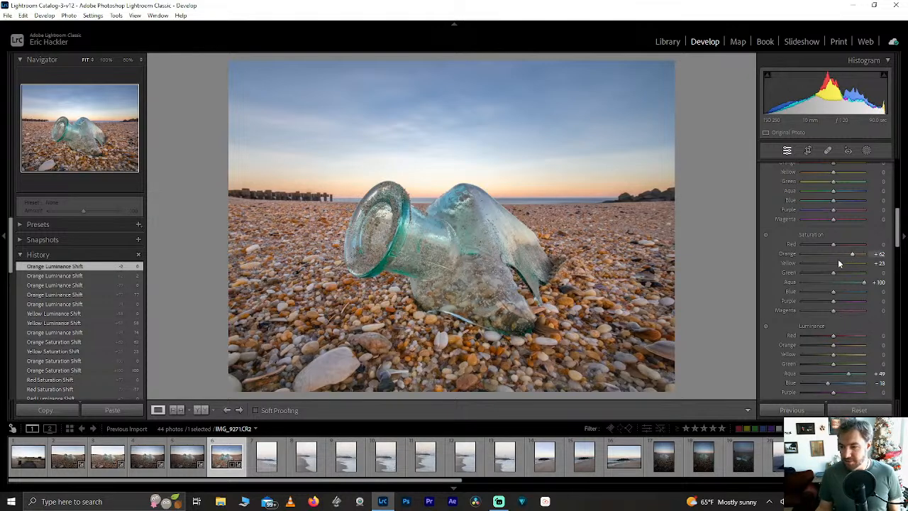
Set the Green saturation to +100 and the Green luminance to +29.
{"action": "left_click_drag", "start_coordinate": [834, 273], "coordinate": [857, 275]}
{"action": "left_click_drag", "start_coordinate": [852, 364], "coordinate": [872, 371]}
{"action": "double_click", "coordinate": [819, 364]}
{"action": "left_click_drag", "start_coordinate": [834, 364], "coordinate": [858, 364]}
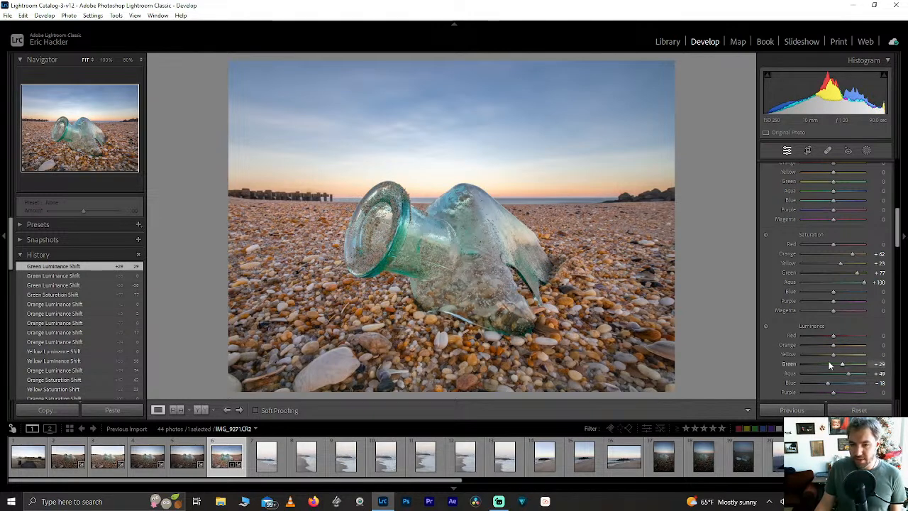
{"action": "left_click_drag", "start_coordinate": [856, 272], "coordinate": [888, 273]}
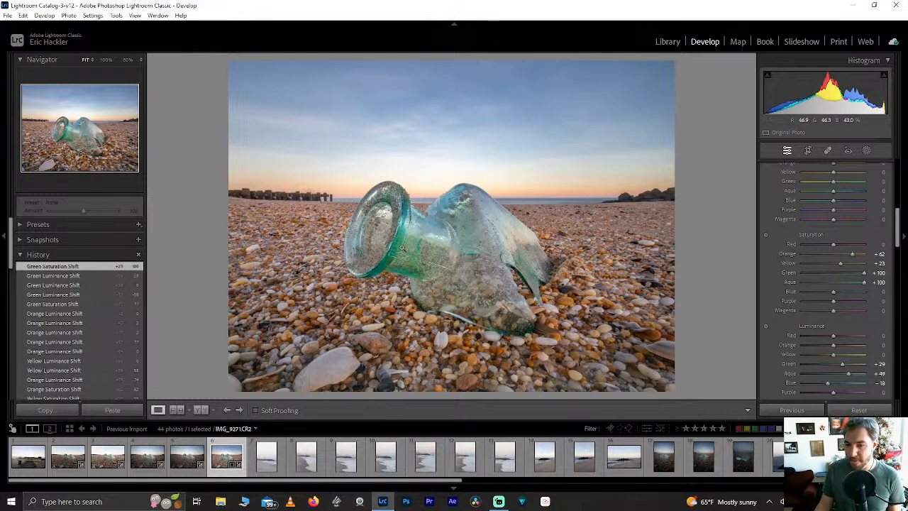
Set the Blue saturation to +57 and check the color in the bottle's neck and shoulder up close.
{"action": "left_click", "coordinate": [414, 250]}
{"action": "left_click_drag", "start_coordinate": [402, 197], "coordinate": [443, 250]}
{"action": "left_click", "coordinate": [344, 306]}
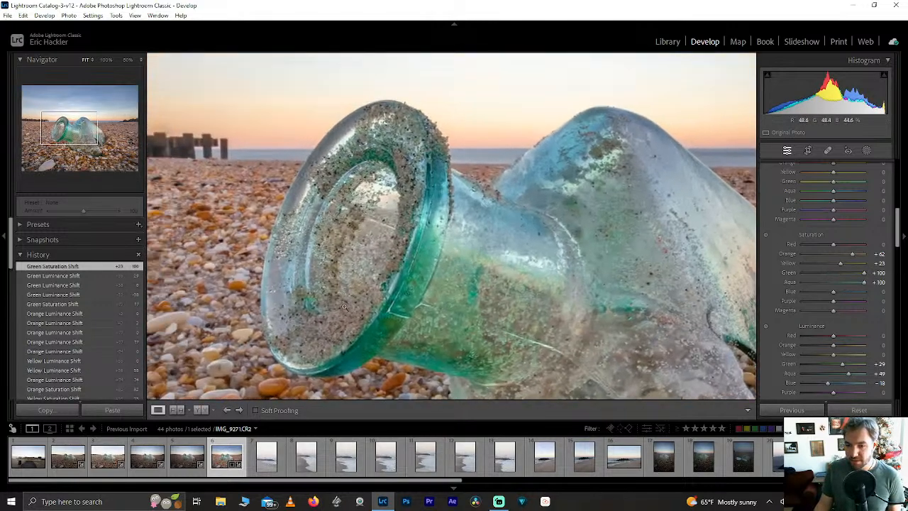
{"action": "left_click", "coordinate": [851, 293]}
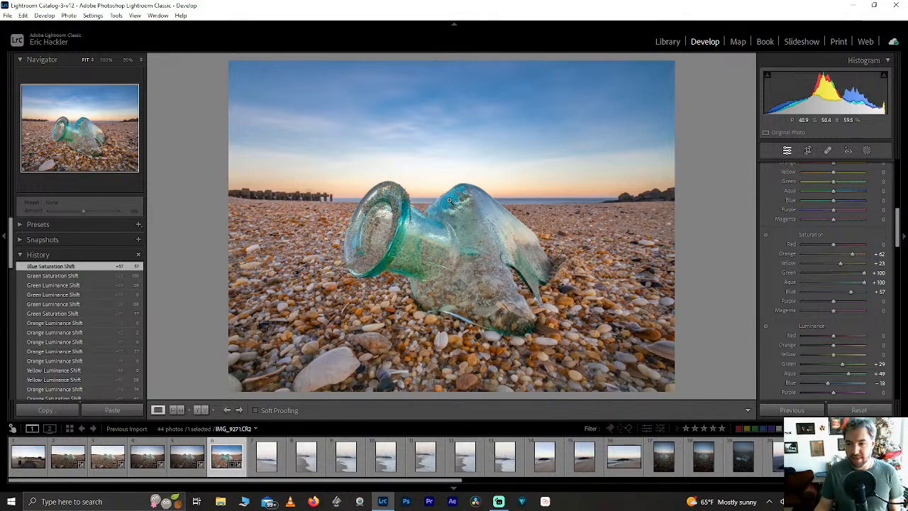
{"action": "left_click", "coordinate": [449, 208]}
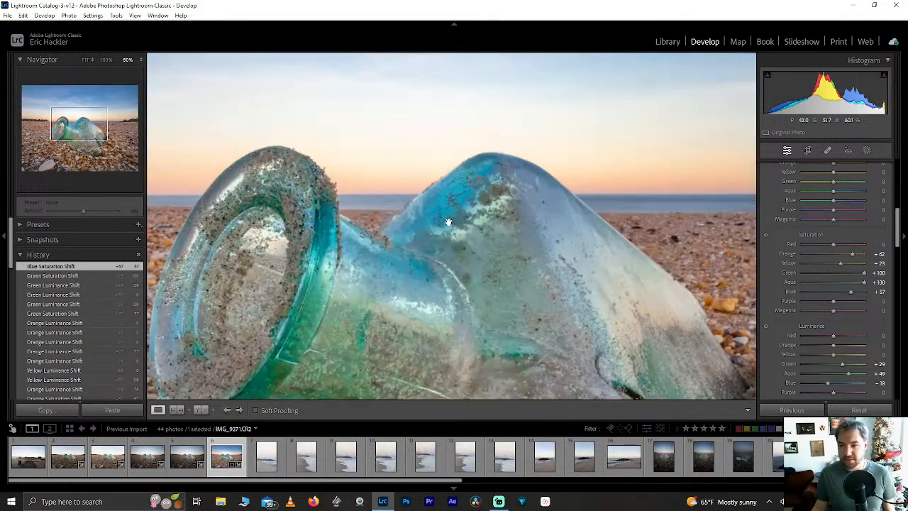
{"action": "left_click", "coordinate": [479, 191]}
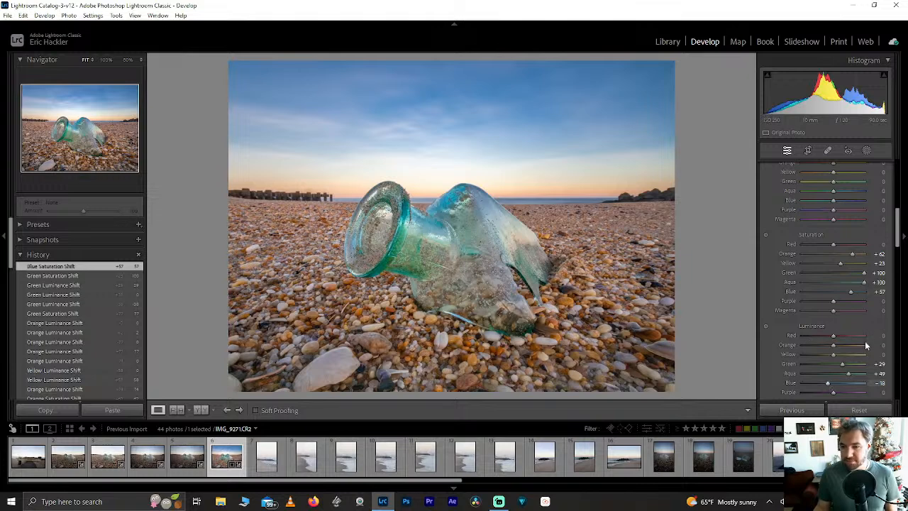
Set the Purple and Magenta saturation to +100, trying their luminance shifts and resetting both to 0.
{"action": "left_click_drag", "start_coordinate": [835, 301], "coordinate": [865, 301]}
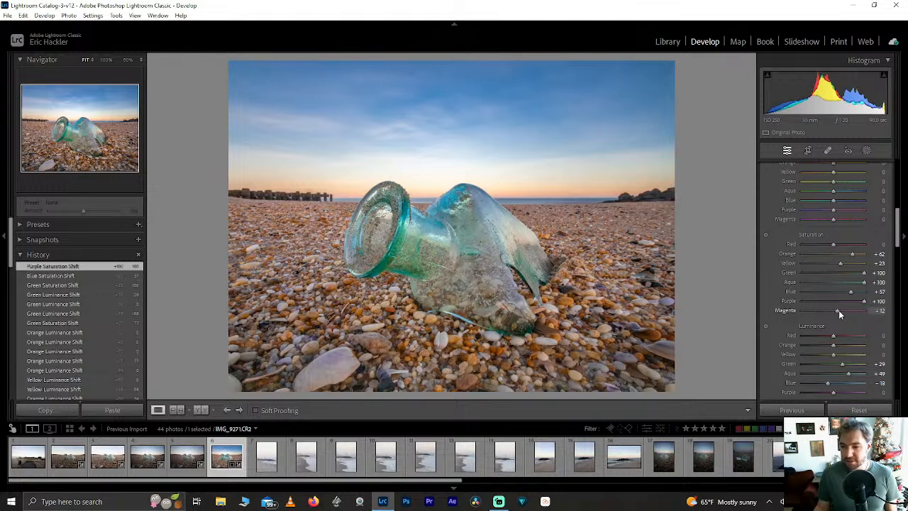
{"action": "left_click_drag", "start_coordinate": [833, 392], "coordinate": [759, 383]}
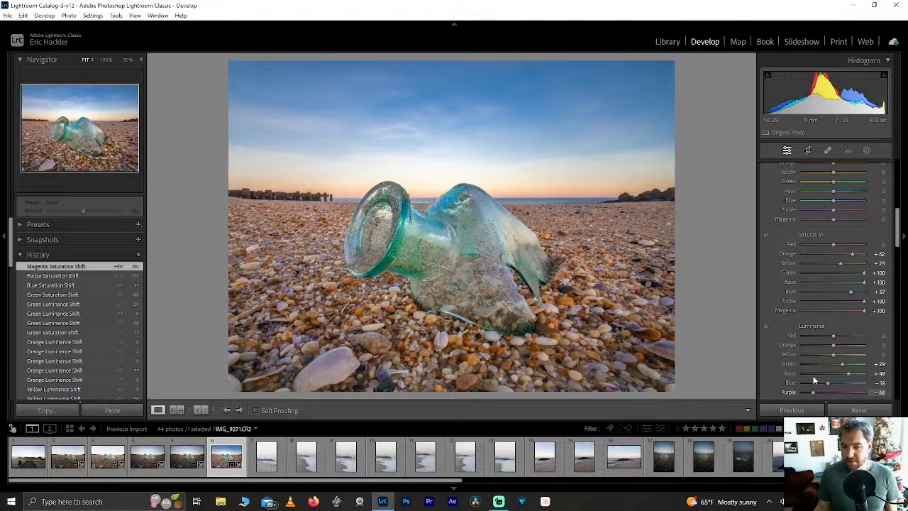
{"action": "scroll", "coordinate": [780, 355], "scroll_direction": "down", "scroll_amount": 2}
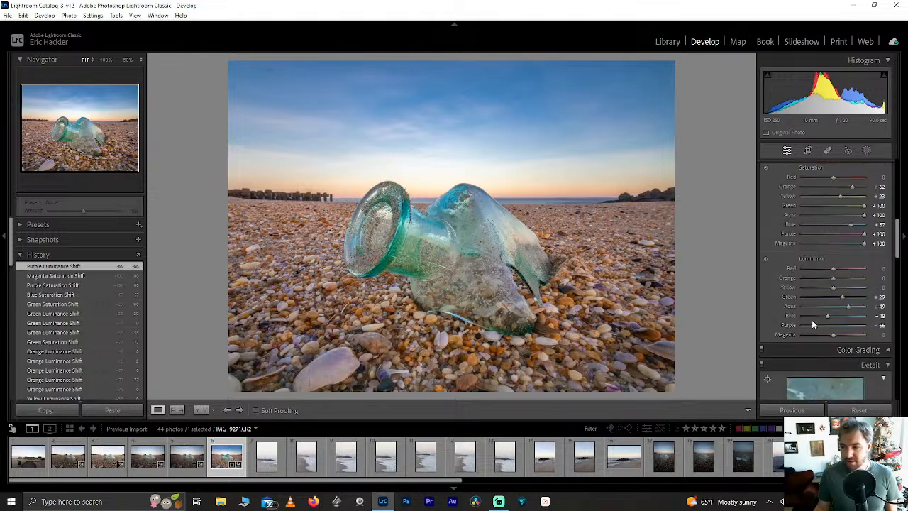
{"action": "left_click_drag", "start_coordinate": [812, 324], "coordinate": [849, 341]}
{"action": "double_click", "coordinate": [847, 336]}
Set Vibrance to +35, trying the overall Saturation and resetting it to 0.
{"action": "scroll", "coordinate": [895, 233], "scroll_direction": "up", "scroll_amount": 5}
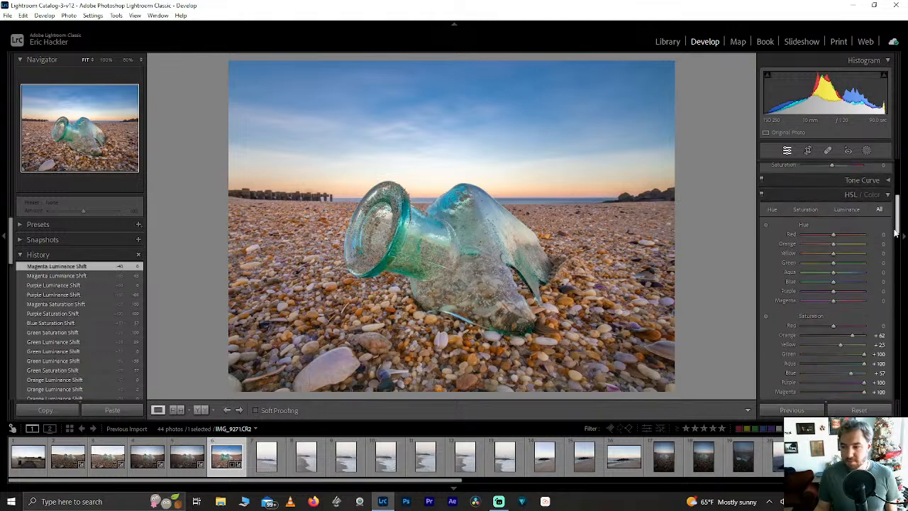
{"action": "scroll", "coordinate": [895, 233], "scroll_direction": "up", "scroll_amount": 5}
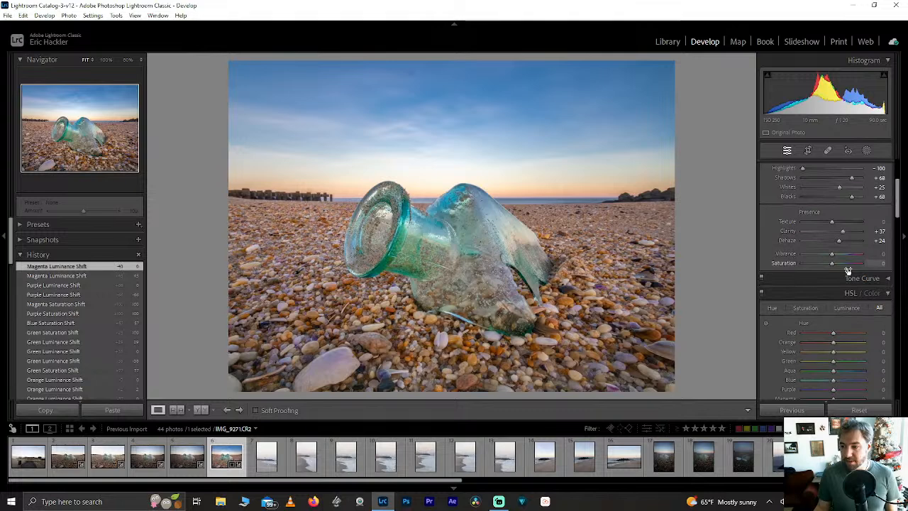
{"action": "mouse_move", "coordinate": [832, 253]}
{"action": "left_mouse_down"}
{"action": "mouse_move", "coordinate": [849, 254]}
{"action": "mouse_move", "coordinate": [854, 266]}
{"action": "mouse_move", "coordinate": [844, 257]}
{"action": "left_mouse_up"}
{"action": "double_click", "coordinate": [847, 255]}
{"action": "double_click", "coordinate": [854, 266]}
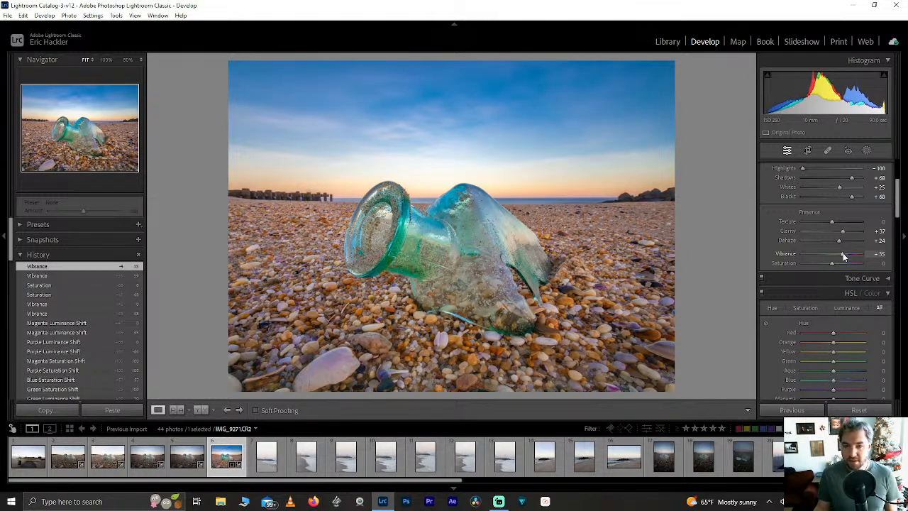
Compare the photo with the Purple and Magenta saturation reset to 0, returning both to +100.
{"action": "left_click_drag", "start_coordinate": [898, 197], "coordinate": [903, 224]}
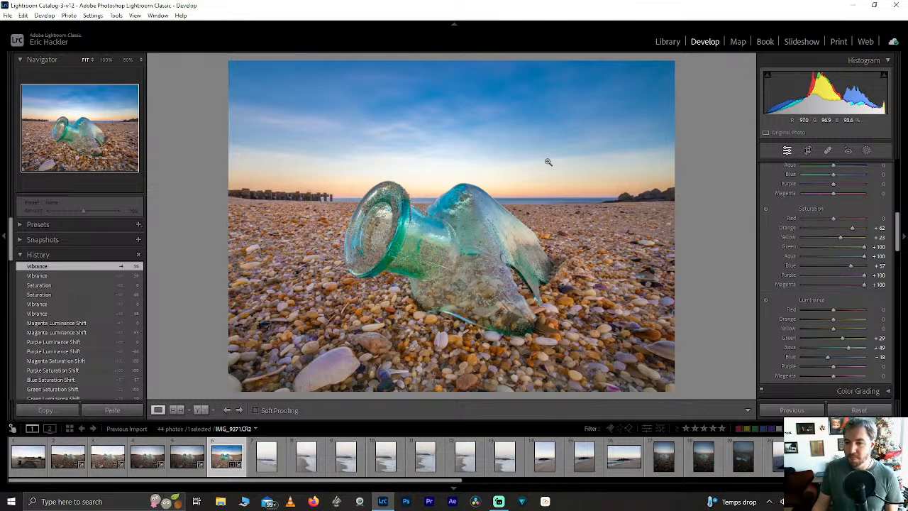
{"action": "double_click", "coordinate": [864, 279]}
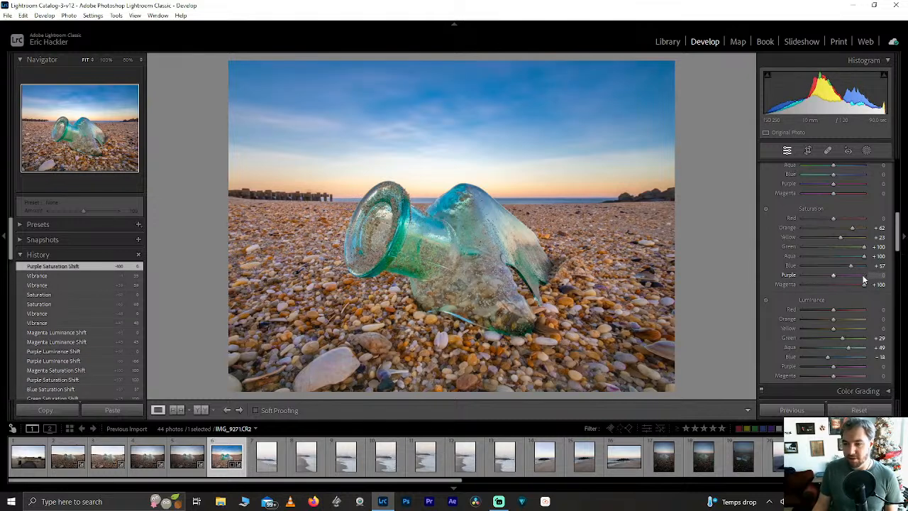
{"action": "left_click", "coordinate": [865, 284]}
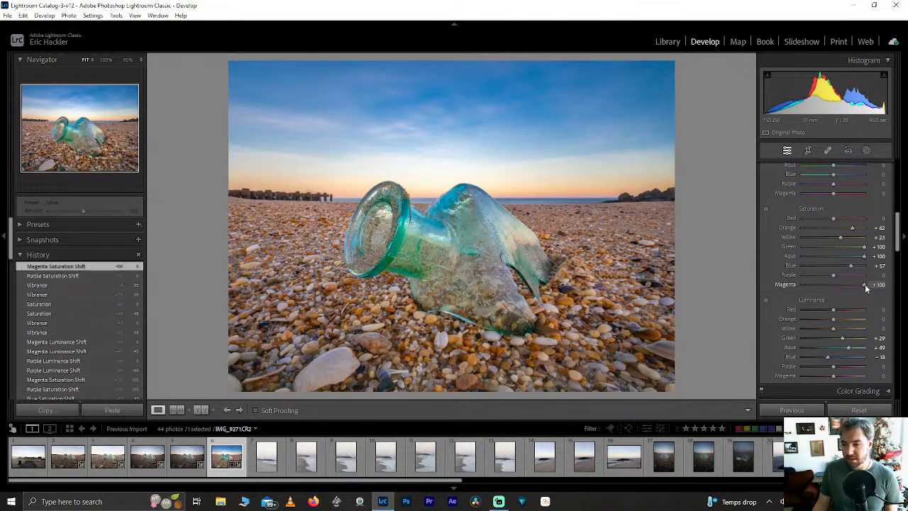
{"action": "left_click_drag", "start_coordinate": [833, 275], "coordinate": [866, 275]}
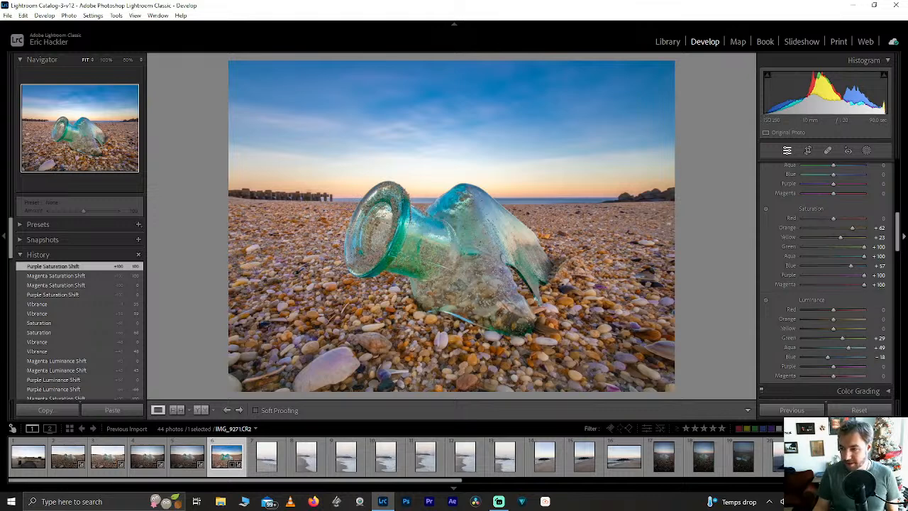
Set Vibrance to +16.
{"action": "left_click_drag", "start_coordinate": [897, 245], "coordinate": [898, 200]}
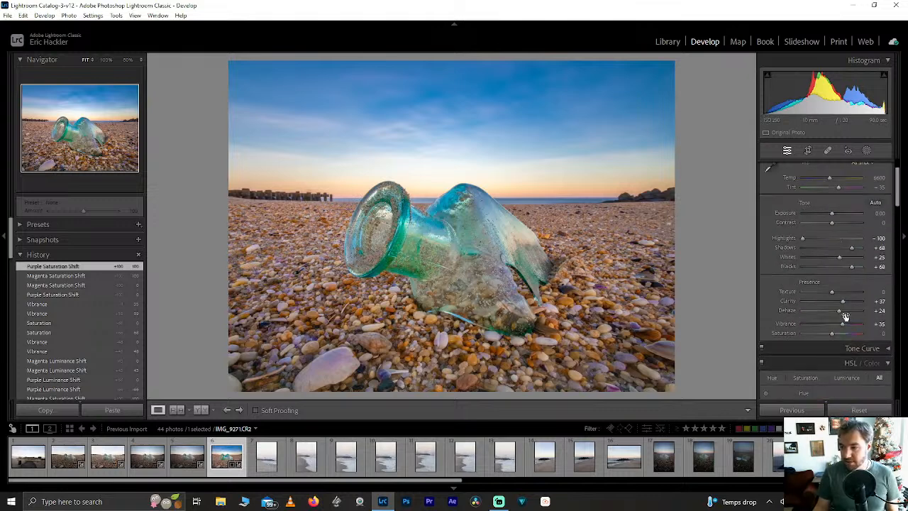
{"action": "left_click_drag", "start_coordinate": [843, 327], "coordinate": [836, 324]}
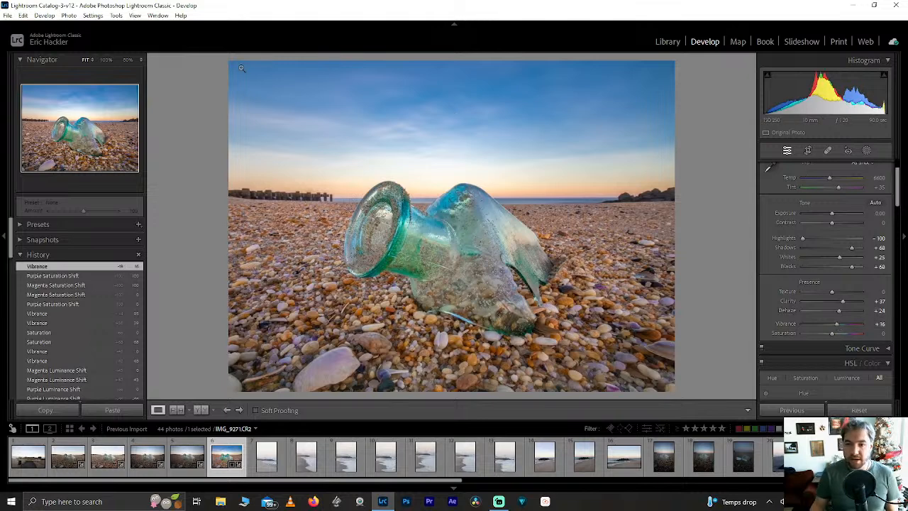
Remove two dust spots in the upper middle of the sky with the healing tool's Remove mode at about size 77.
{"action": "left_click", "coordinate": [826, 151]}
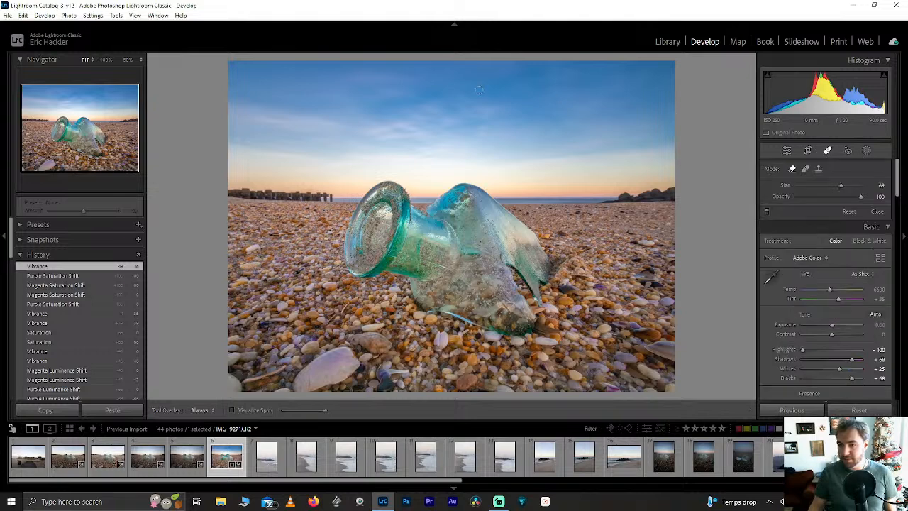
{"action": "left_click", "coordinate": [58, 92]}
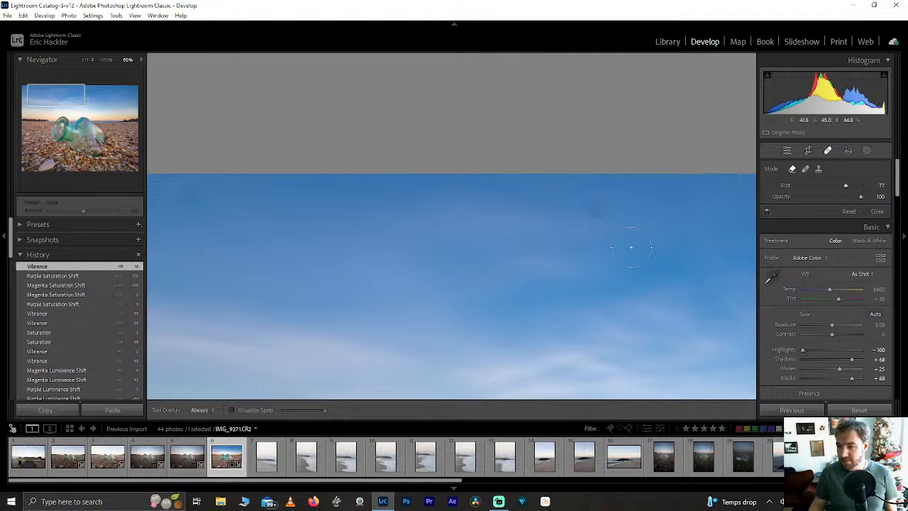
{"action": "left_click", "coordinate": [618, 235]}
{"action": "left_click", "coordinate": [598, 206]}
Remove two dust spots near the upper-left corner of the sky, using a larger brush for the one at the photo's edge.
{"action": "left_click_drag", "start_coordinate": [104, 100], "coordinate": [39, 95]}
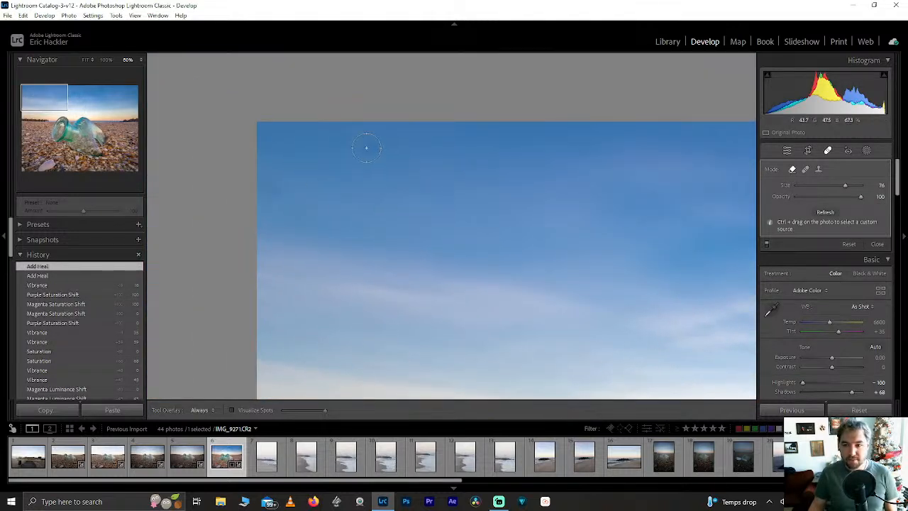
{"action": "scroll", "coordinate": [367, 148], "scroll_direction": "up", "scroll_amount": 1}
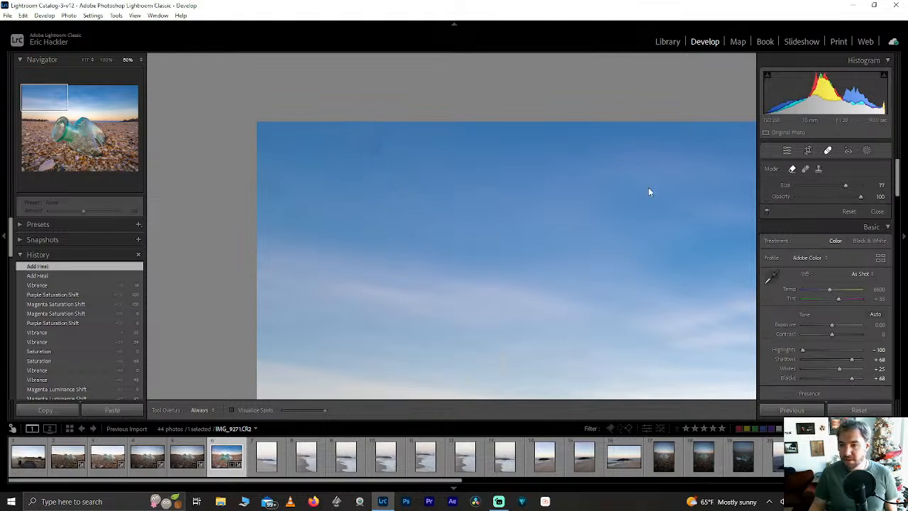
{"action": "left_click", "coordinate": [369, 142]}
{"action": "scroll", "coordinate": [369, 142], "scroll_direction": "up", "scroll_amount": 1}
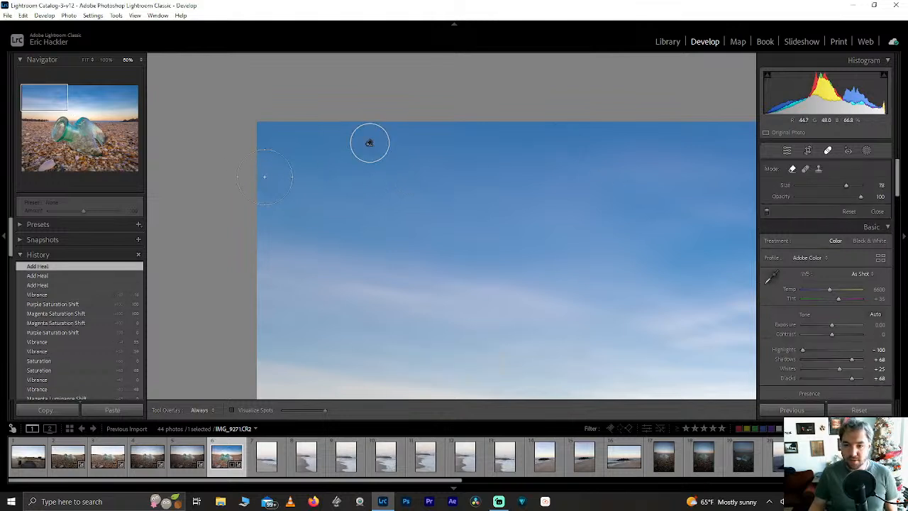
{"action": "left_click", "coordinate": [272, 185]}
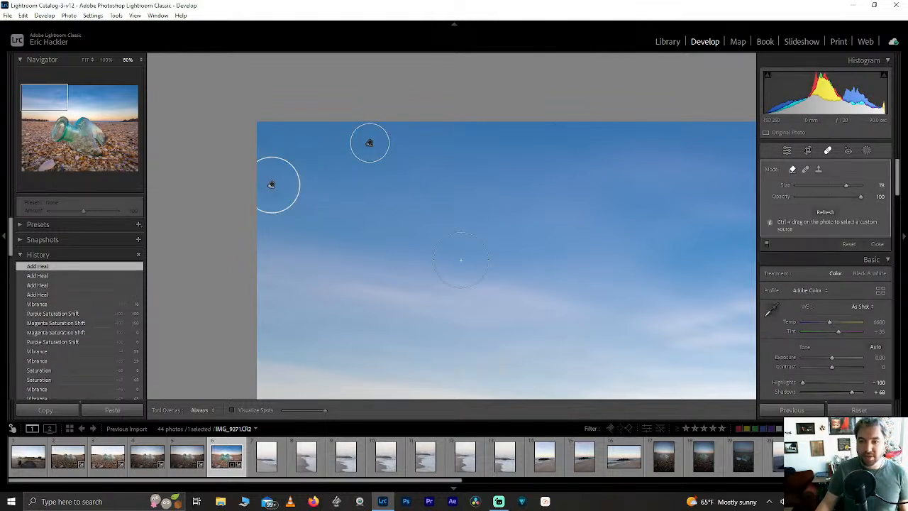
Remove the dust spot in the upper-right sky with a brush size of 63.
{"action": "left_click", "coordinate": [54, 104]}
{"action": "left_click", "coordinate": [114, 100]}
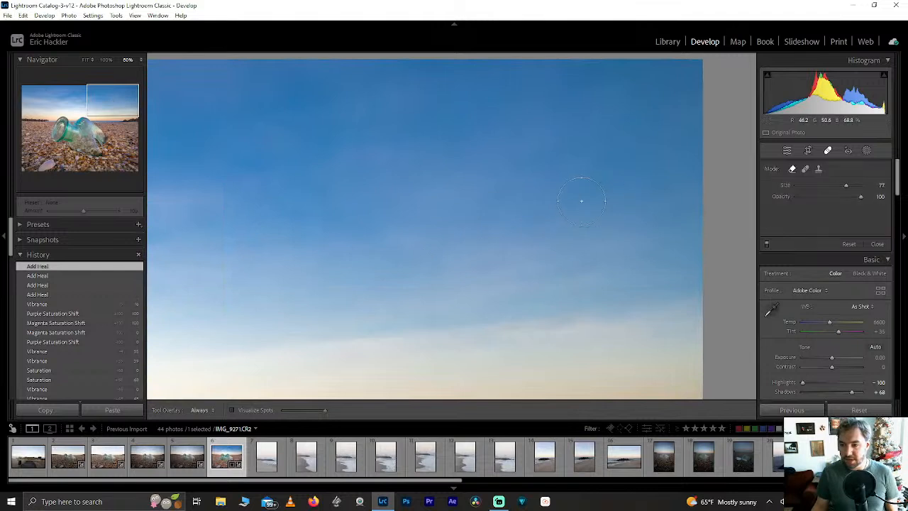
{"action": "scroll", "coordinate": [583, 201], "scroll_direction": "down", "scroll_amount": 1}
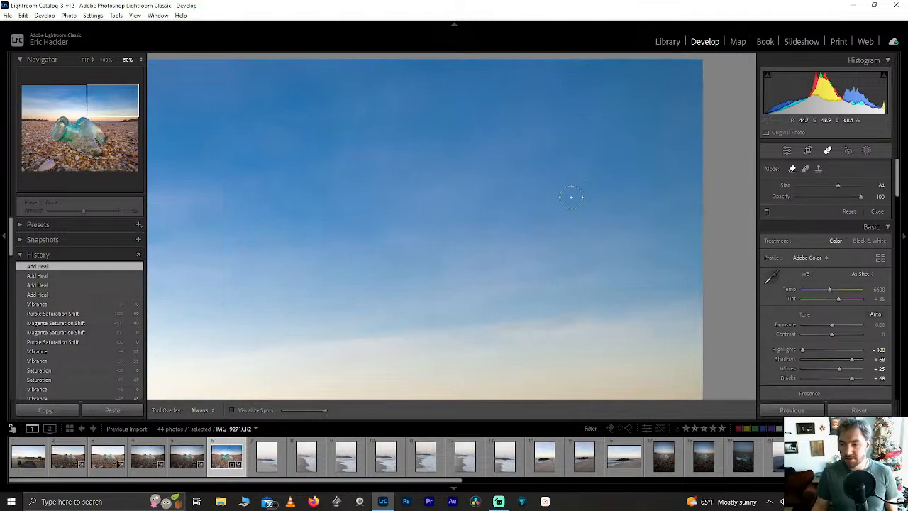
{"action": "left_click", "coordinate": [572, 201]}
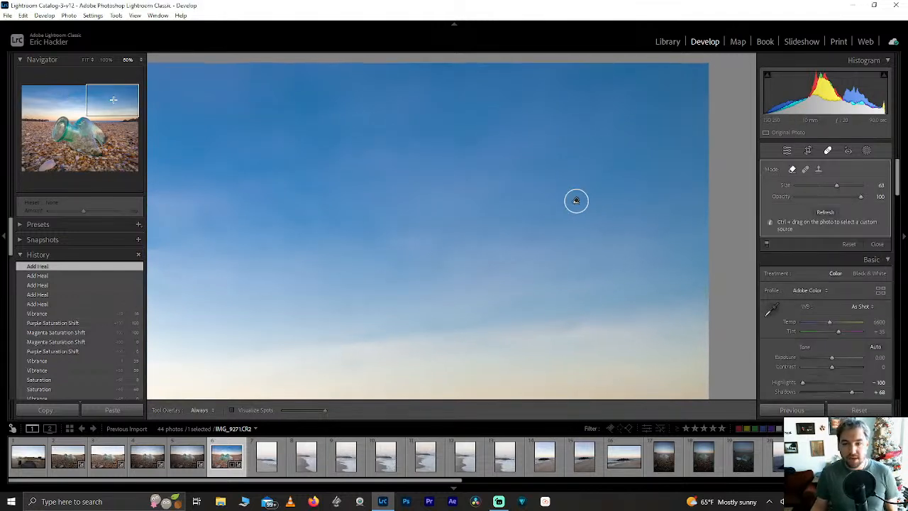
{"action": "key", "text": "z"}
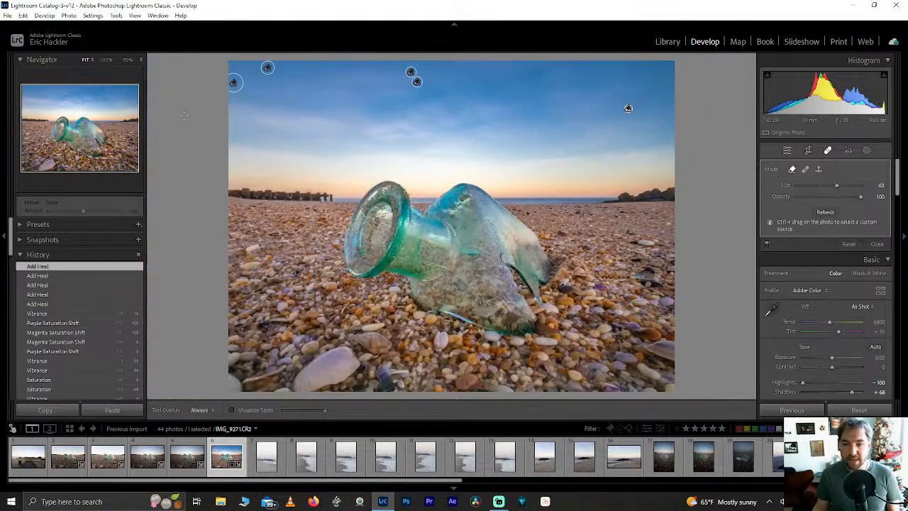
Remove the small spot in the sky above the bottle's mouth with a brush size of 30.
{"action": "left_click", "coordinate": [51, 106]}
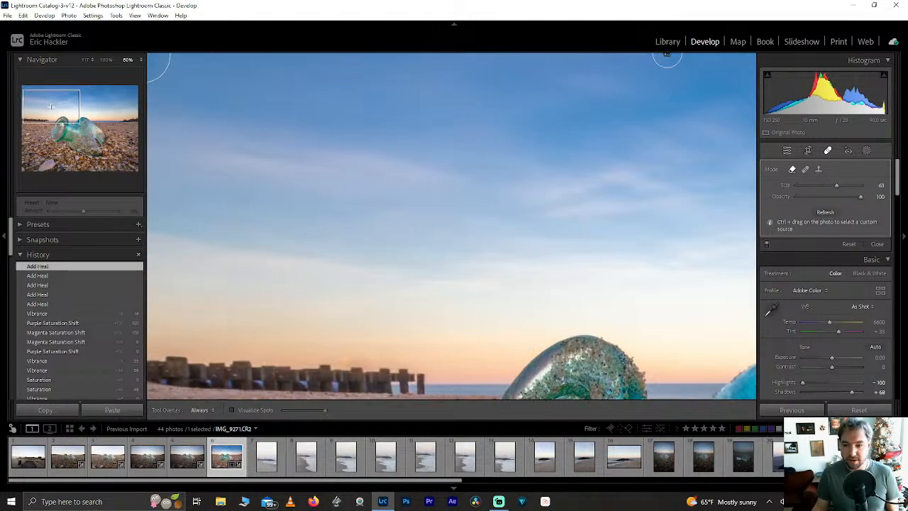
{"action": "left_click", "coordinate": [51, 107]}
{"action": "left_click", "coordinate": [51, 106]}
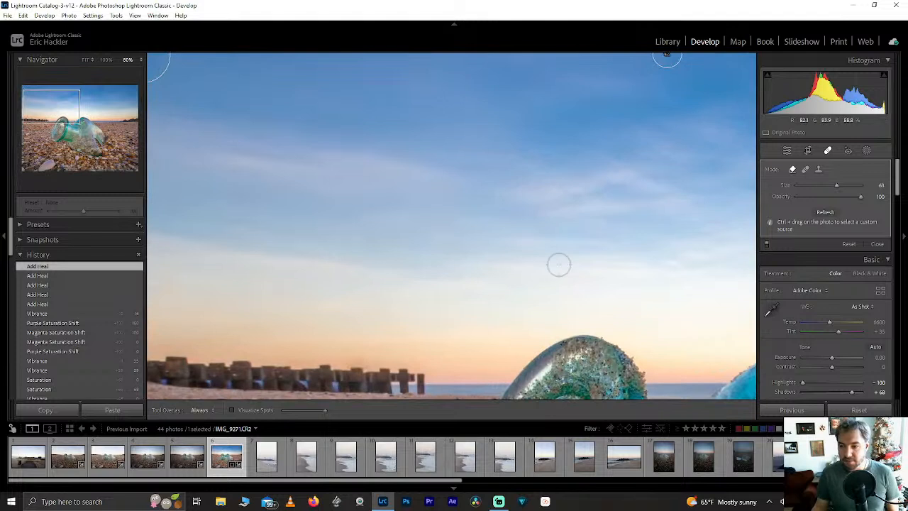
{"action": "scroll", "coordinate": [534, 223], "scroll_direction": "down", "scroll_amount": 5}
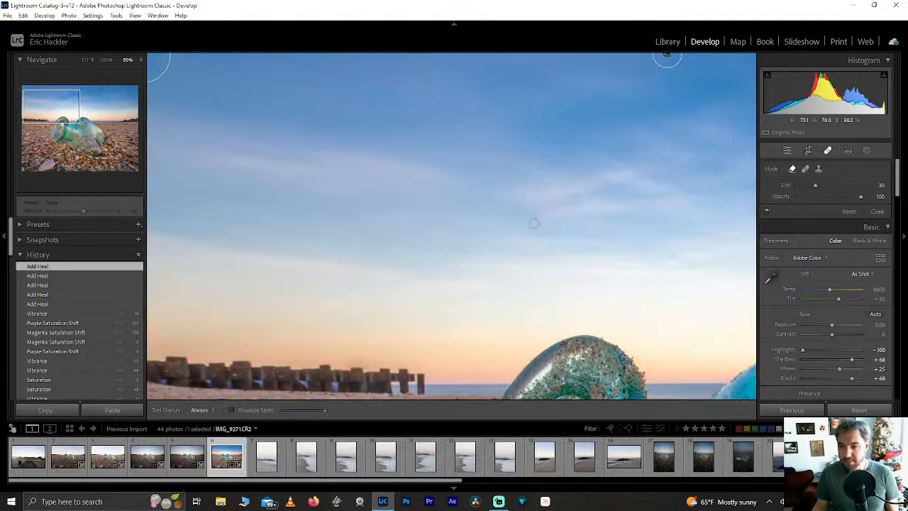
{"action": "left_click", "coordinate": [532, 215]}
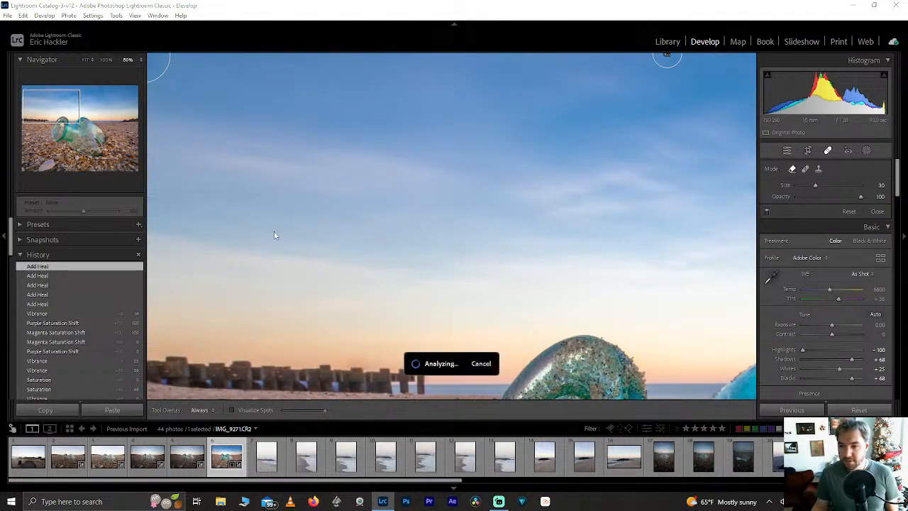
{"action": "key", "text": "z"}
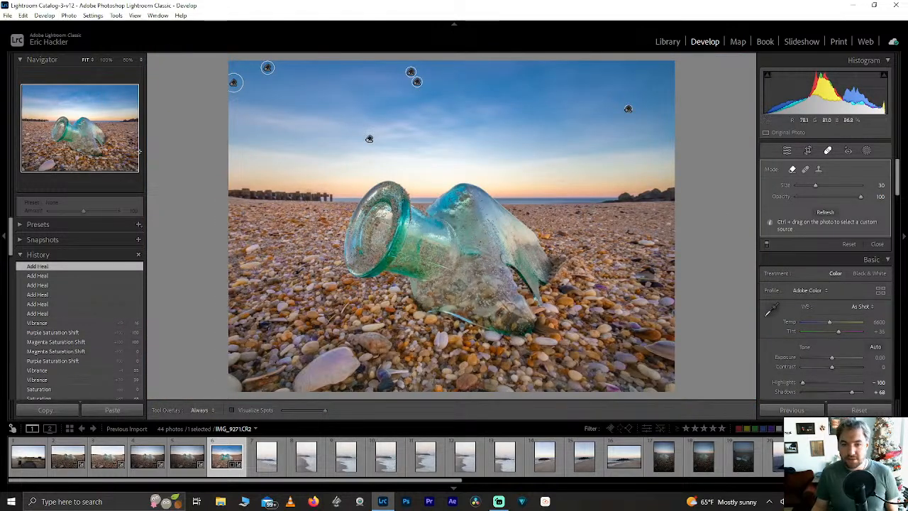
Remove the spot just above the sea horizon at brush size 54 and the one higher in the right-hand sky at size 40.
{"action": "key", "text": "z"}
{"action": "left_click_drag", "start_coordinate": [100, 113], "coordinate": [119, 117]}
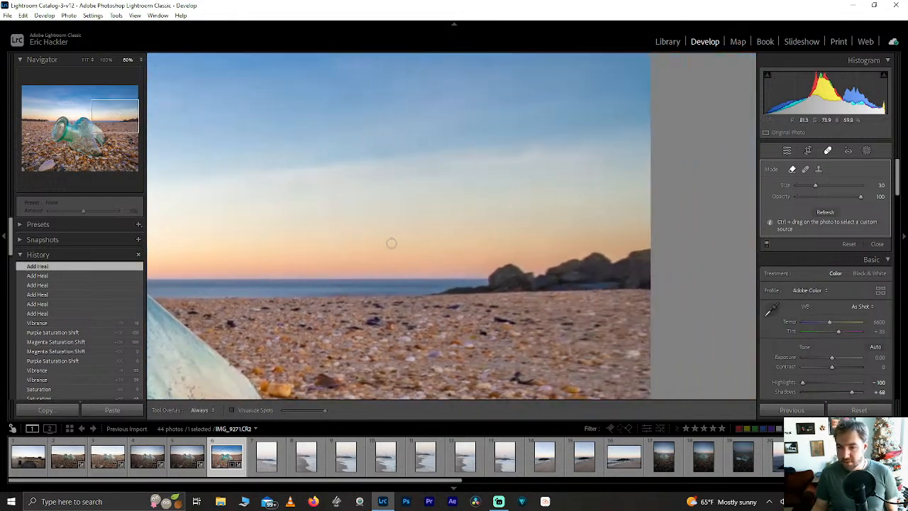
{"action": "scroll", "coordinate": [399, 262], "scroll_direction": "up", "scroll_amount": 5}
{"action": "left_click", "coordinate": [406, 264]}
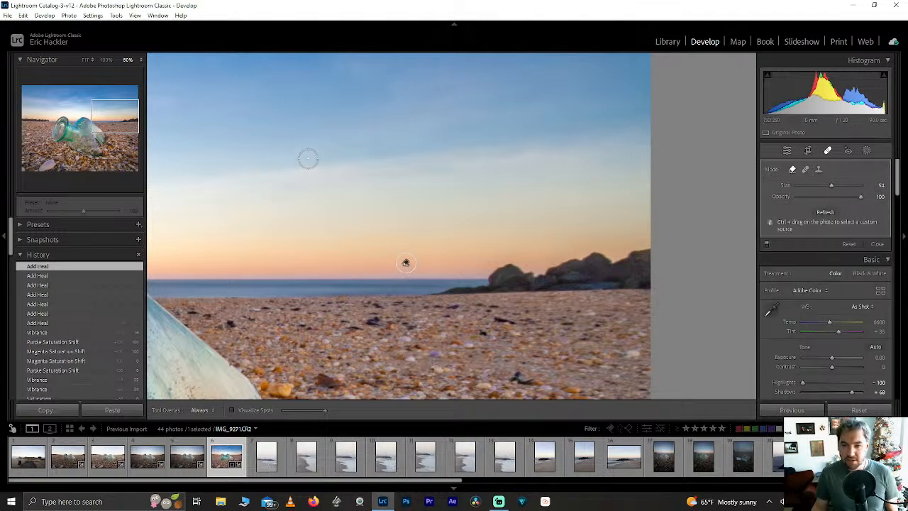
{"action": "scroll", "coordinate": [305, 160], "scroll_direction": "down", "scroll_amount": 3}
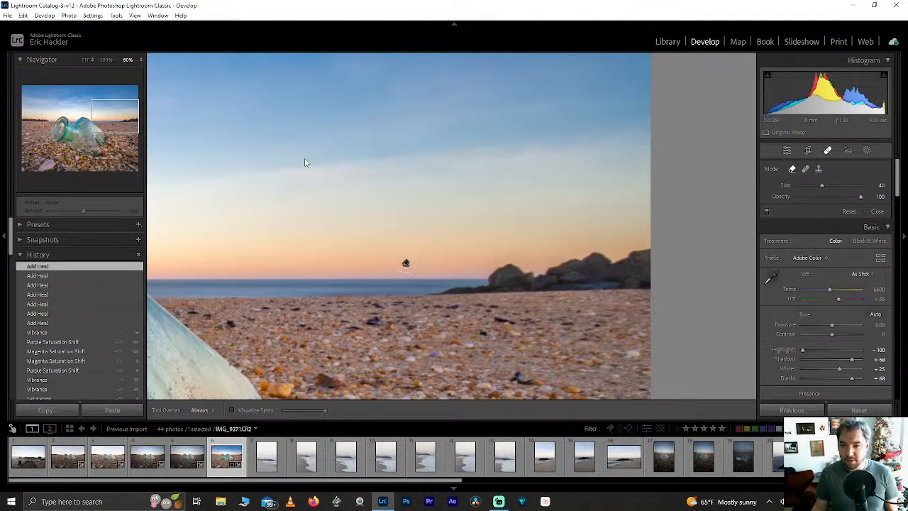
{"action": "left_click", "coordinate": [306, 162]}
{"action": "mouse_move", "coordinate": [306, 163]}
{"action": "left_mouse_down"}
{"action": "mouse_move", "coordinate": [522, 150]}
{"action": "mouse_move", "coordinate": [651, 168]}
{"action": "left_mouse_up"}
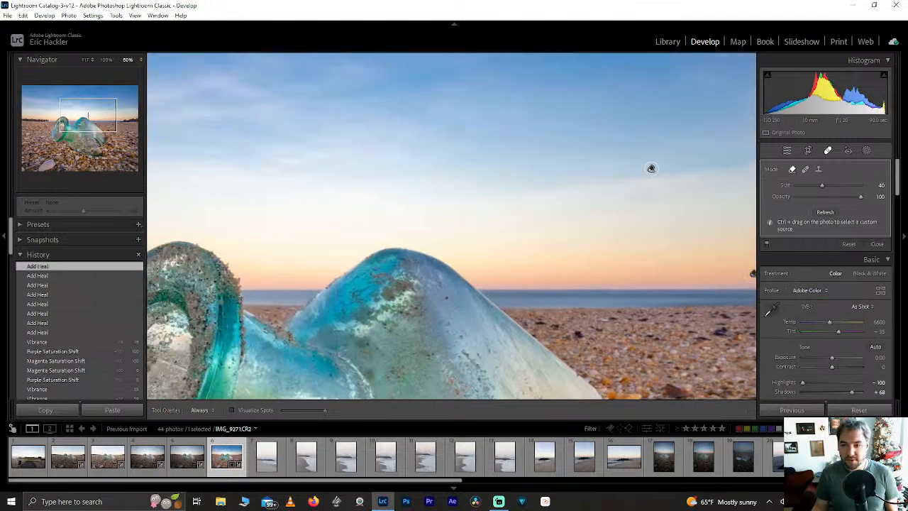
{"action": "left_click_drag", "start_coordinate": [88, 115], "coordinate": [76, 110]}
{"action": "left_click", "coordinate": [76, 112]}
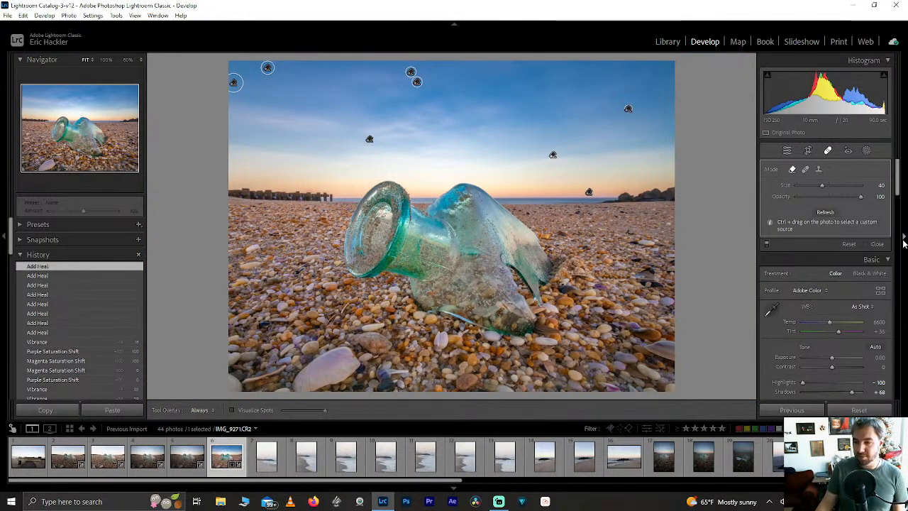
Add a Sky mask and set its Noise to 100, trying its Highlights at -46 and resetting them to 0.
{"action": "left_click", "coordinate": [866, 151]}
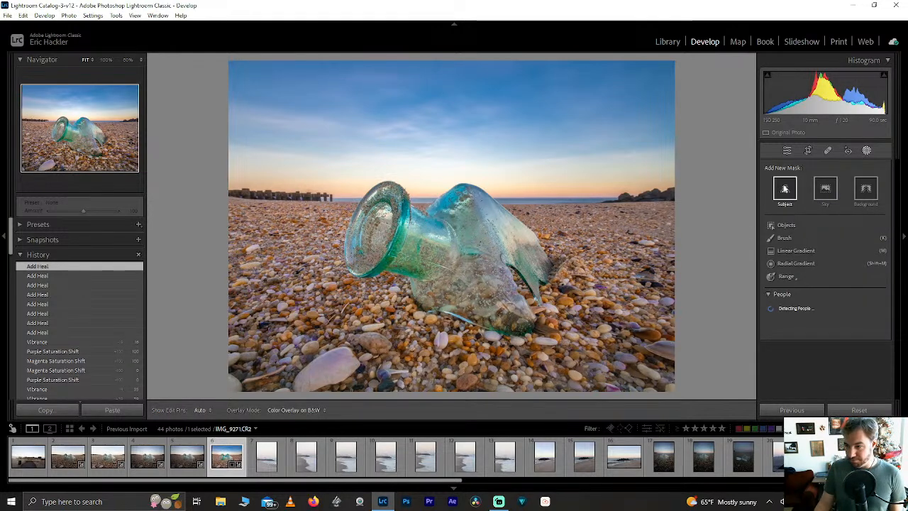
{"action": "left_click", "coordinate": [826, 190]}
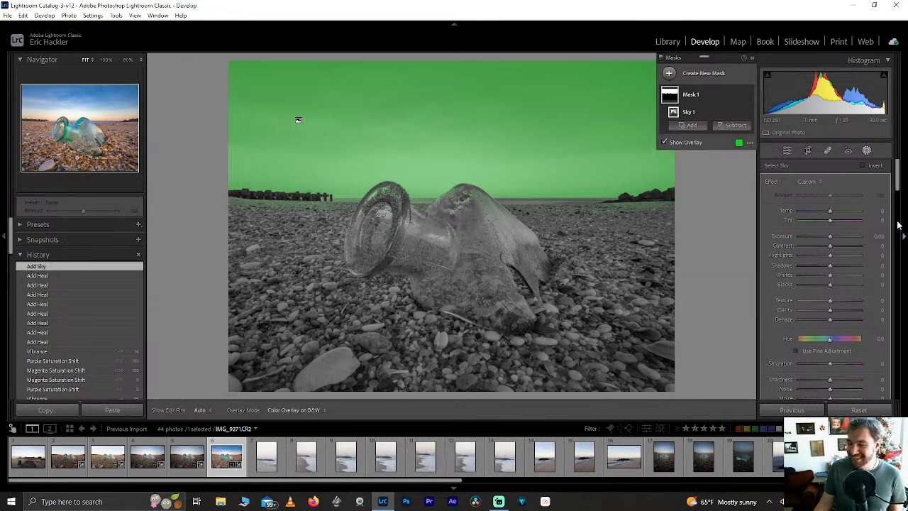
{"action": "left_click_drag", "start_coordinate": [830, 254], "coordinate": [816, 259]}
{"action": "double_click", "coordinate": [816, 255]}
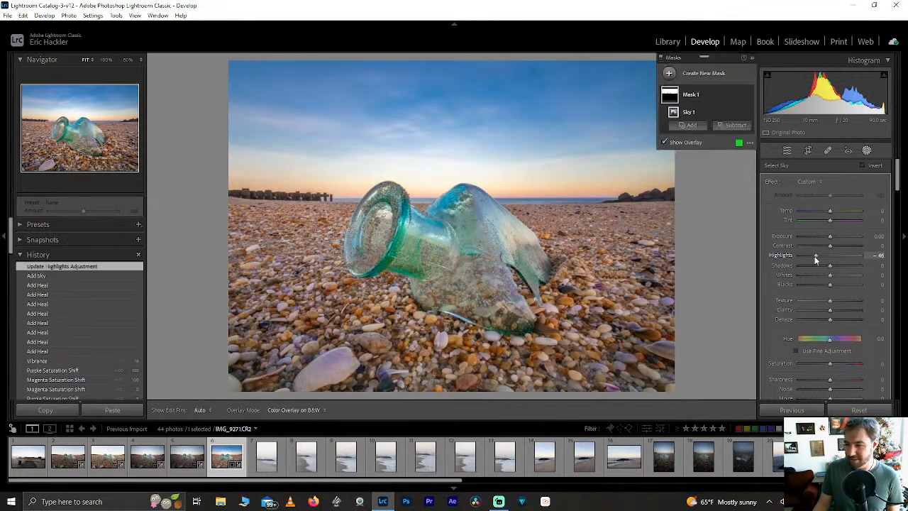
{"action": "left_click_drag", "start_coordinate": [829, 389], "coordinate": [890, 389]}
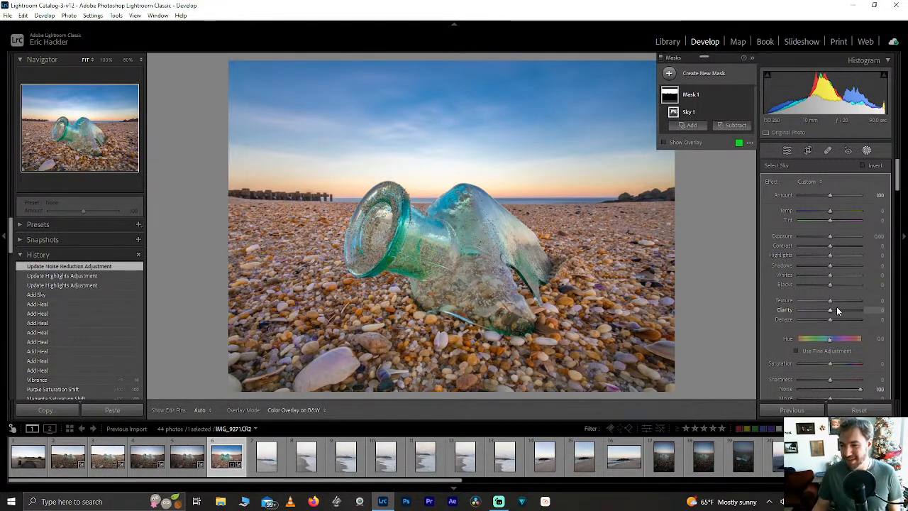
Set the sky mask's Texture to 95 and Clarity to -47.
{"action": "left_click_drag", "start_coordinate": [831, 301], "coordinate": [853, 315]}
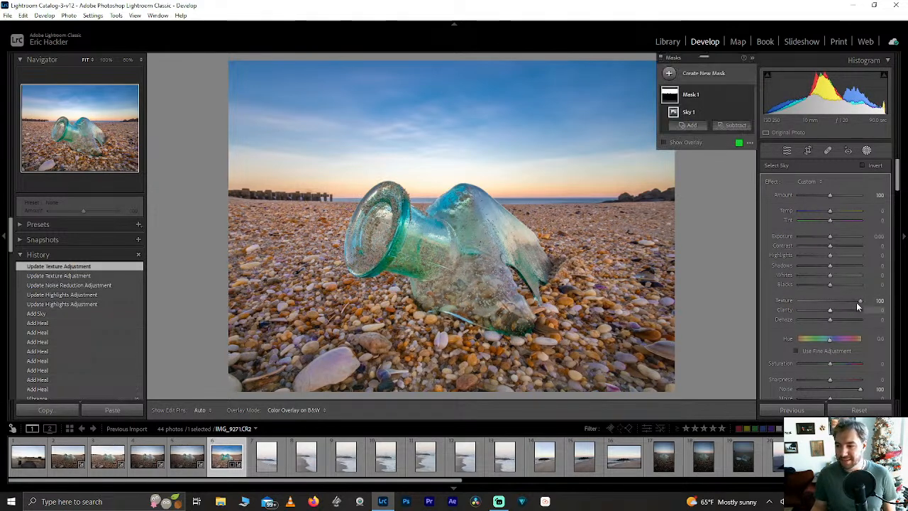
{"action": "double_click", "coordinate": [859, 299]}
{"action": "left_click", "coordinate": [858, 301]}
{"action": "left_click_drag", "start_coordinate": [831, 312], "coordinate": [806, 311]}
{"action": "left_click", "coordinate": [815, 311]}
Set the sky mask's Shadows to 100, trying its Blacks at 24 and resetting them to 0.
{"action": "left_click_drag", "start_coordinate": [834, 265], "coordinate": [887, 266]}
{"action": "mouse_move", "coordinate": [836, 286]}
{"action": "left_mouse_down"}
{"action": "mouse_move", "coordinate": [845, 283]}
{"action": "mouse_move", "coordinate": [836, 283]}
{"action": "left_mouse_up"}
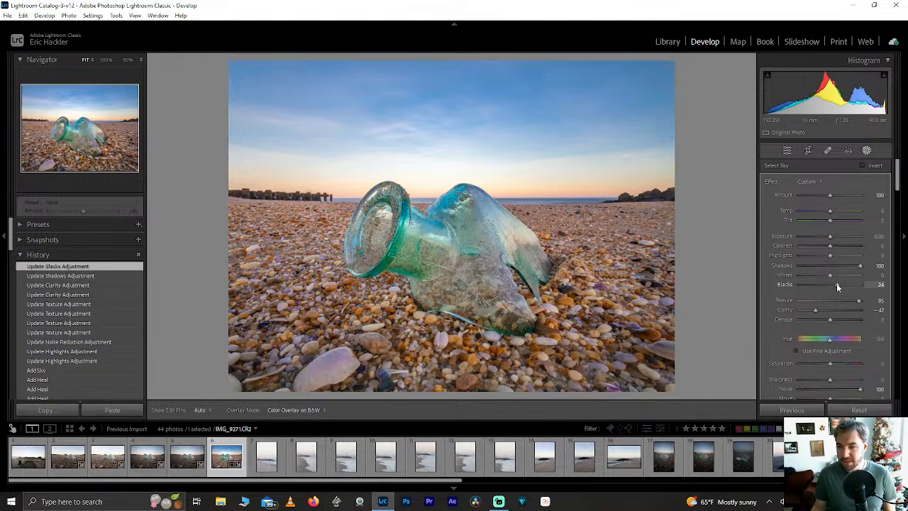
{"action": "double_click", "coordinate": [837, 283]}
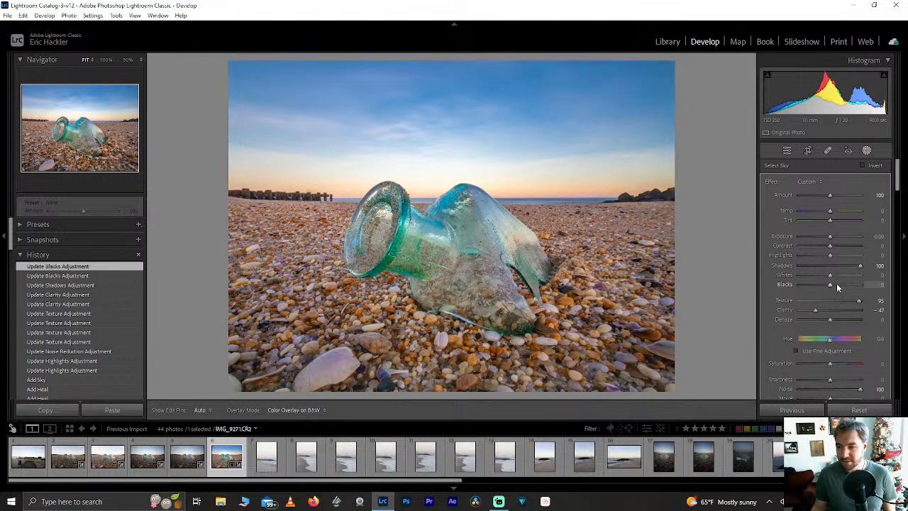
Set the sky mask's Saturation to -32, comparing it with a reset to 0.
{"action": "left_click_drag", "start_coordinate": [827, 363], "coordinate": [820, 364]}
{"action": "double_click", "coordinate": [819, 364]}
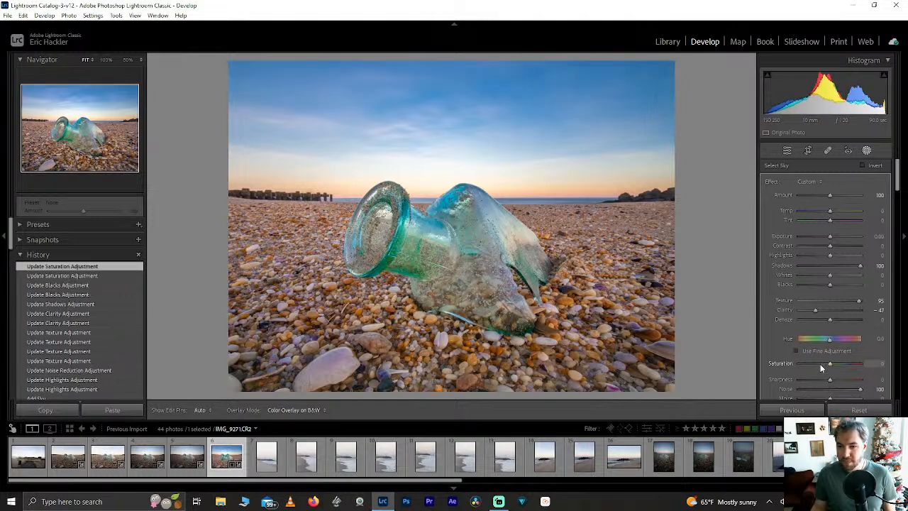
{"action": "left_click", "coordinate": [820, 363]}
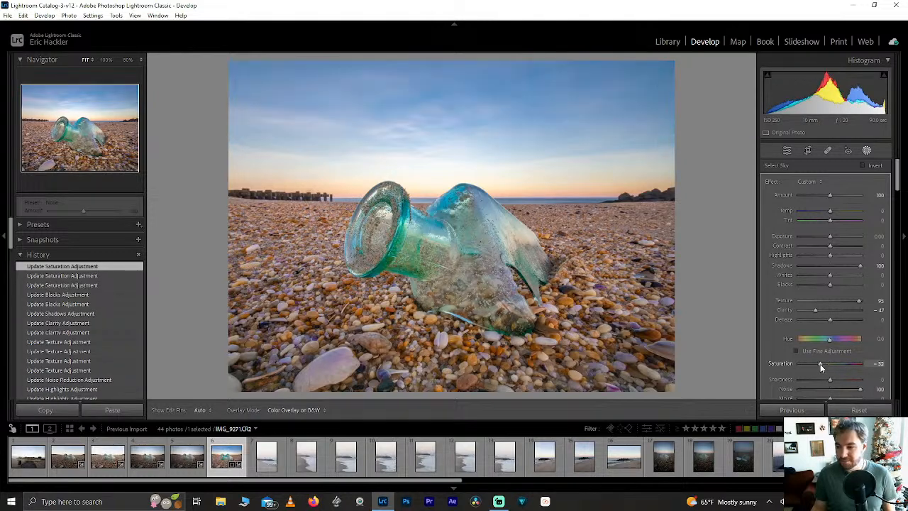
Try the sky mask's Whites at -100 and then raised Highlights, resetting both to 0.
{"action": "left_click_drag", "start_coordinate": [830, 275], "coordinate": [778, 280]}
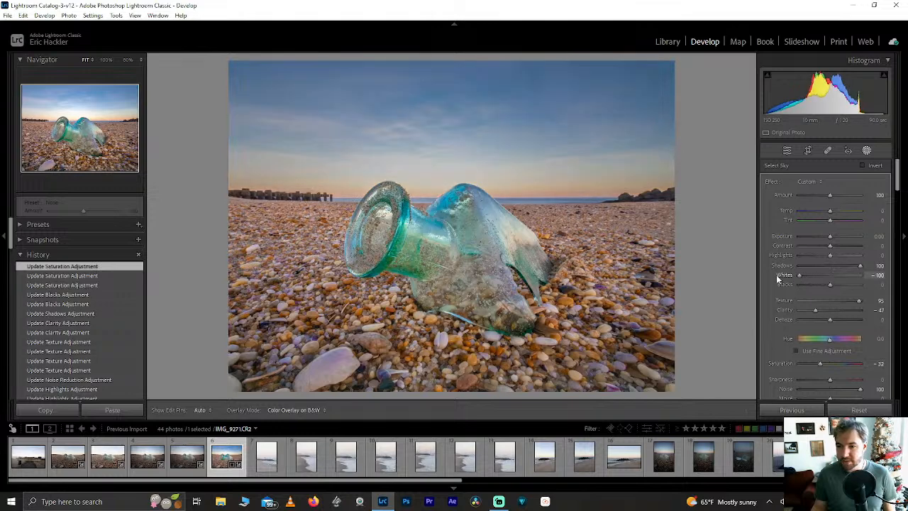
{"action": "double_click", "coordinate": [822, 274]}
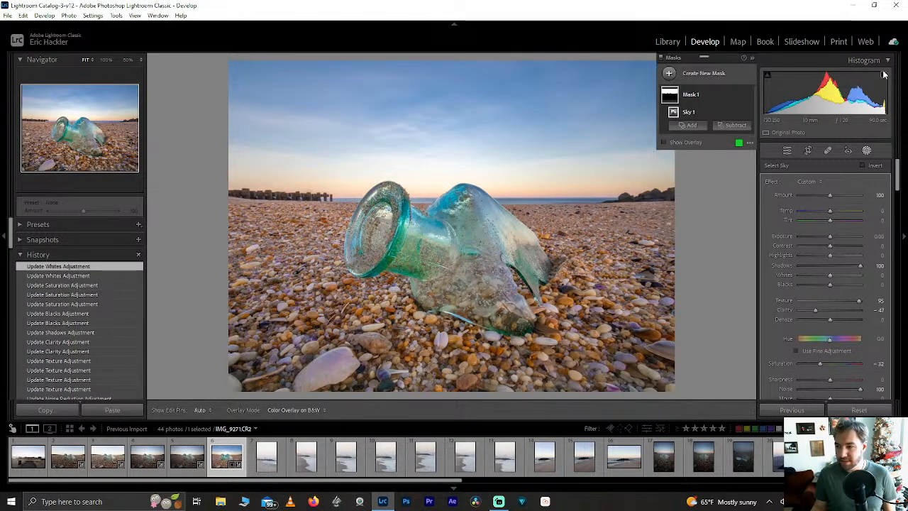
{"action": "left_click_drag", "start_coordinate": [831, 256], "coordinate": [838, 255]}
{"action": "double_click", "coordinate": [838, 253]}
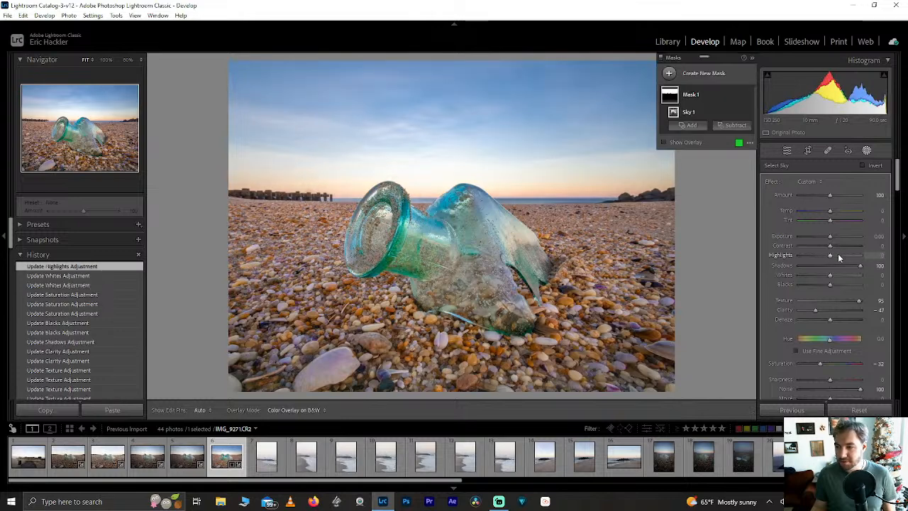
Reset the sky mask's Shadows and Saturation to 0 and set its Blacks to 24.
{"action": "left_click_drag", "start_coordinate": [859, 265], "coordinate": [848, 285]}
{"action": "double_click", "coordinate": [859, 267]}
{"action": "double_click", "coordinate": [849, 286]}
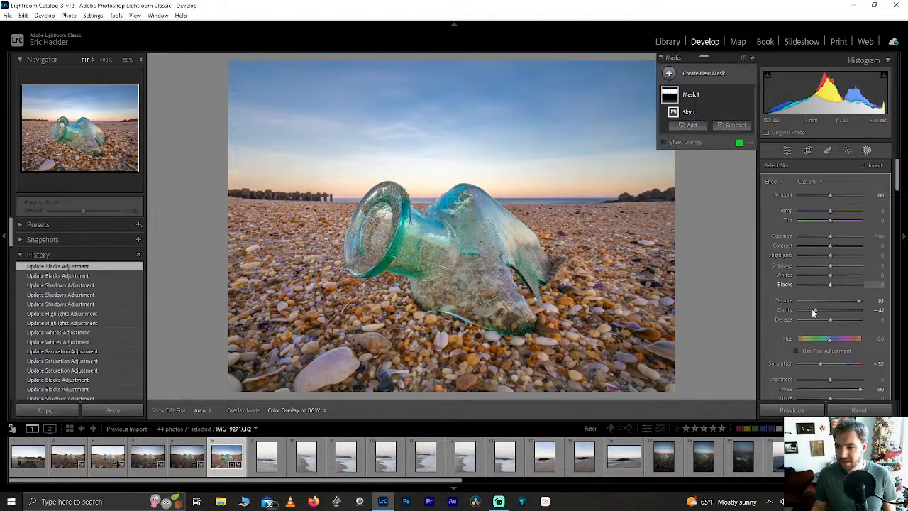
{"action": "double_click", "coordinate": [822, 360]}
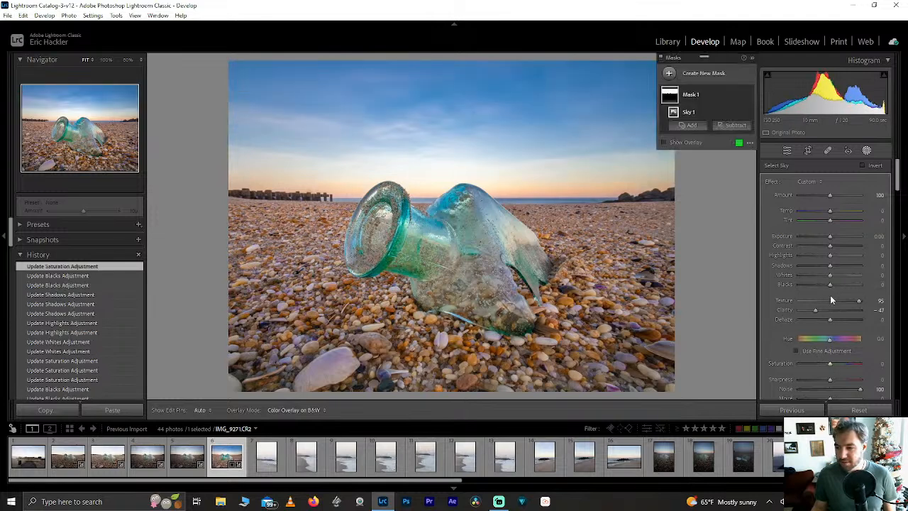
{"action": "left_click_drag", "start_coordinate": [831, 285], "coordinate": [838, 286]}
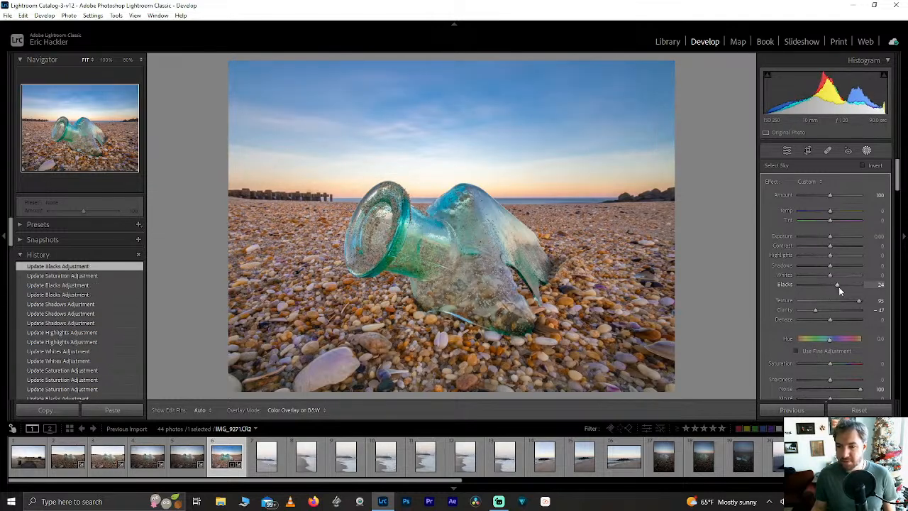
Remove the remaining spot in the upper sky above the bottle with a content-aware heal at size 76.
{"action": "left_click", "coordinate": [68, 106]}
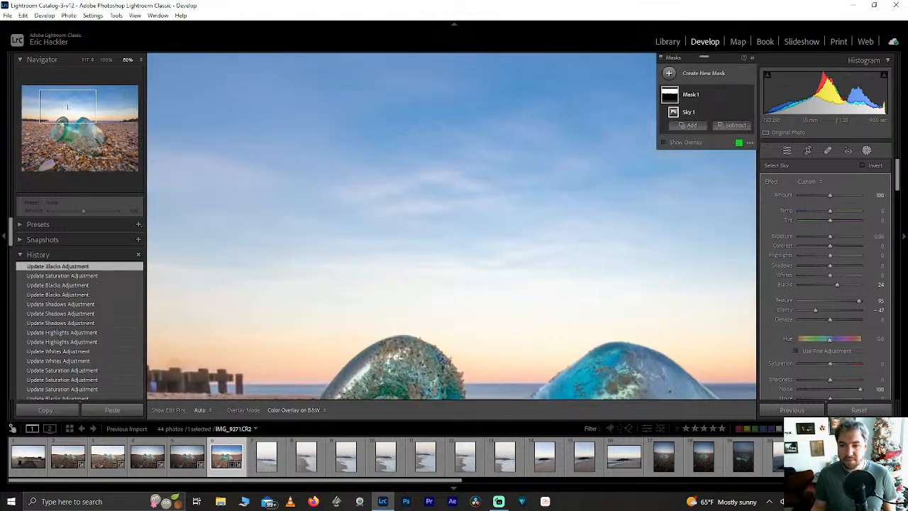
{"action": "left_click_drag", "start_coordinate": [88, 106], "coordinate": [98, 105]}
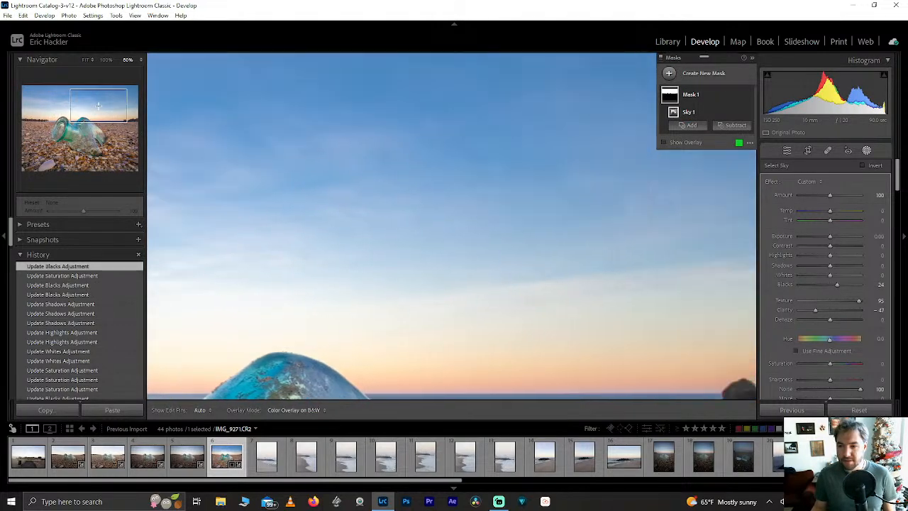
{"action": "left_click", "coordinate": [827, 151]}
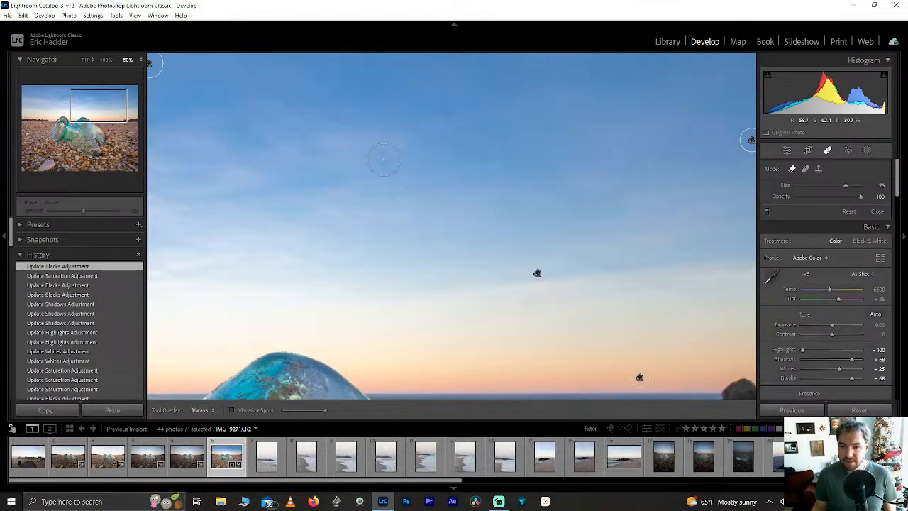
{"action": "left_click", "coordinate": [383, 160]}
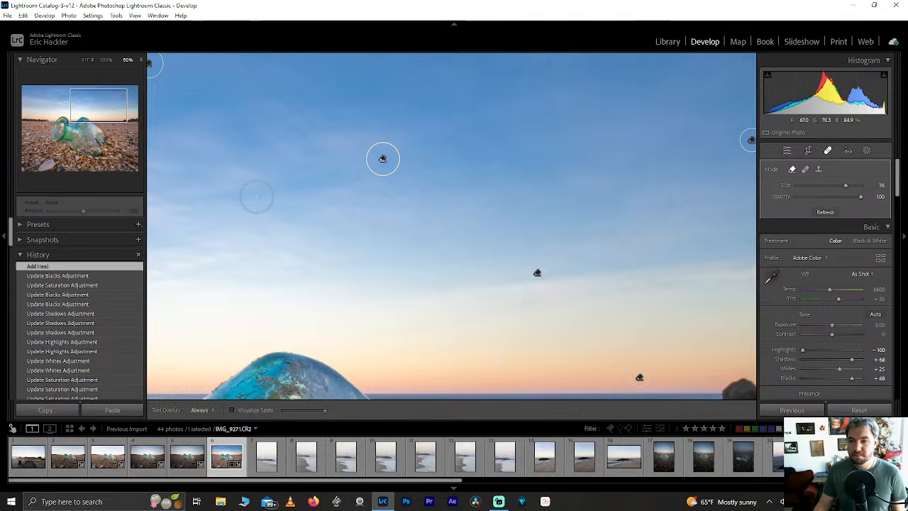
{"action": "key", "text": "z"}
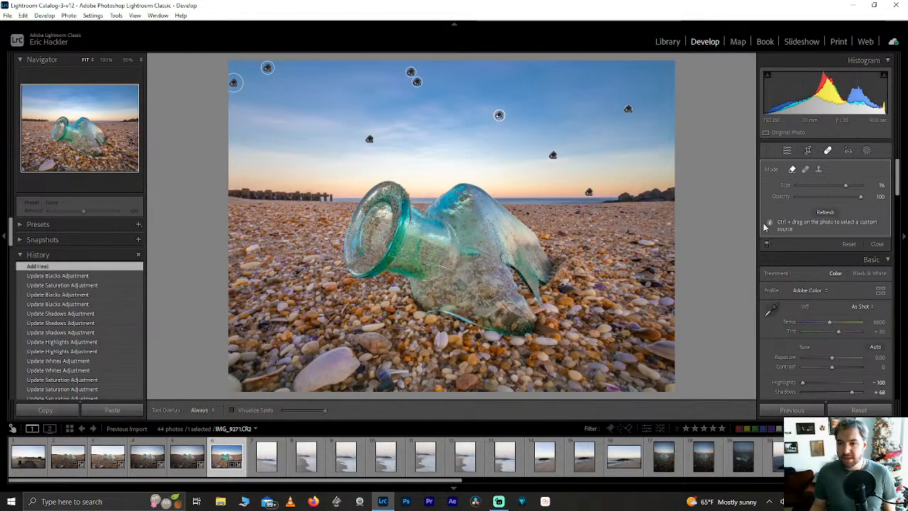
Create a new brush mask and paint over the whole glass bottle with size 8 and feather, flow and density 100.
{"action": "left_click", "coordinate": [867, 151]}
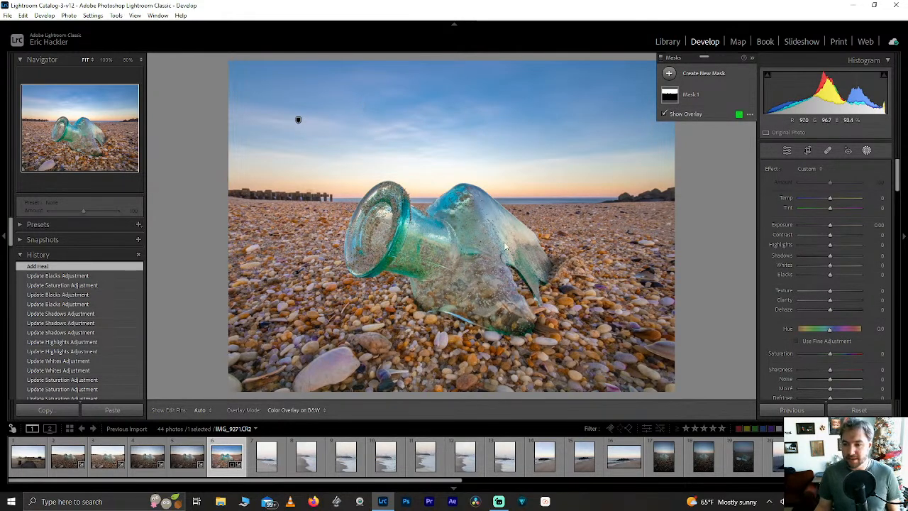
{"action": "left_click", "coordinate": [698, 74]}
{"action": "left_click", "coordinate": [732, 163]}
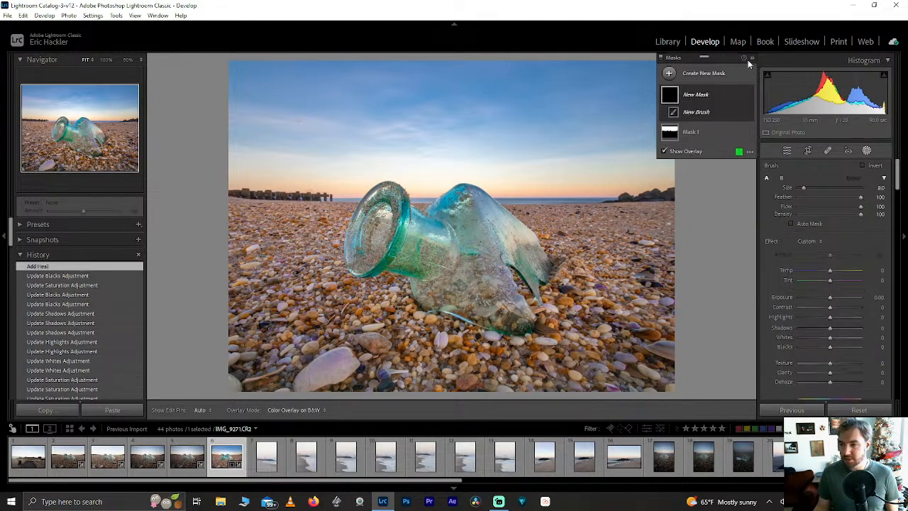
{"action": "scroll", "coordinate": [599, 241], "scroll_direction": "up", "scroll_amount": 4}
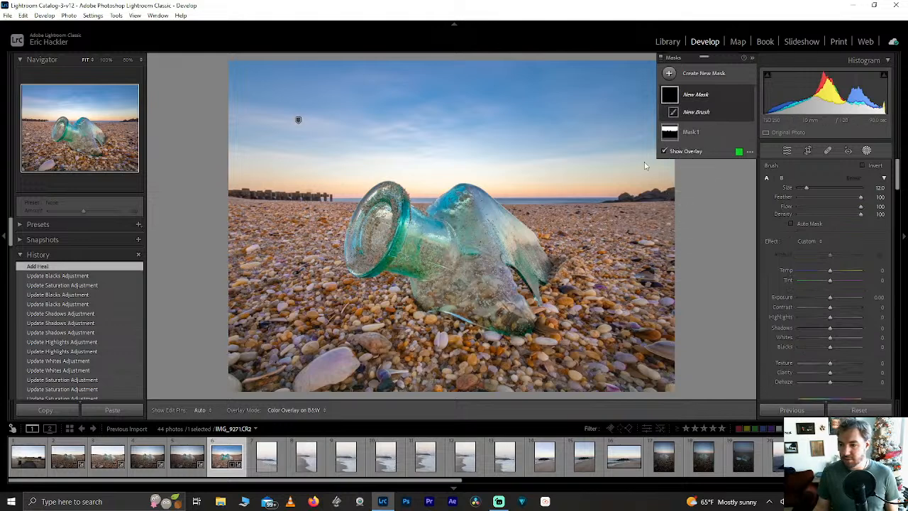
{"action": "scroll", "coordinate": [386, 206], "scroll_direction": "down", "scroll_amount": 4}
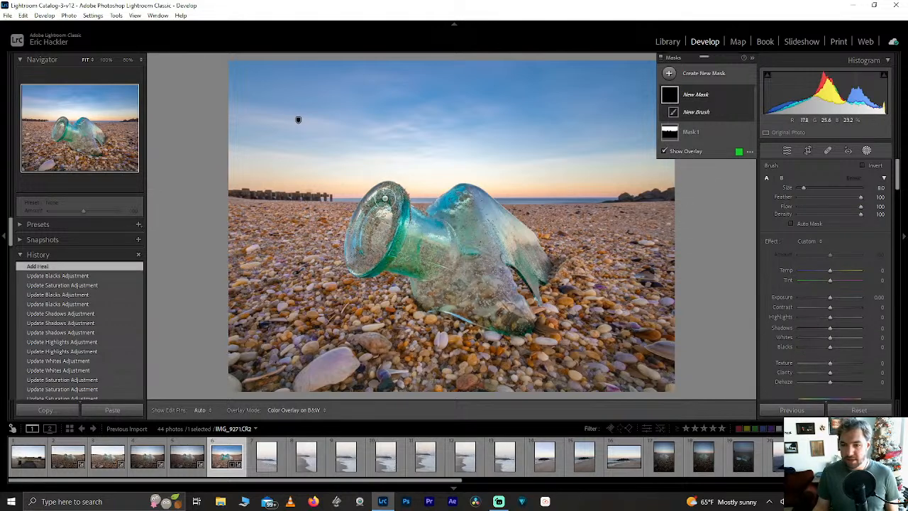
{"action": "mouse_move", "coordinate": [383, 194]}
{"action": "left_mouse_down"}
{"action": "mouse_move", "coordinate": [367, 217]}
{"action": "mouse_move", "coordinate": [355, 271]}
{"action": "mouse_move", "coordinate": [372, 266]}
{"action": "mouse_move", "coordinate": [393, 234]}
{"action": "mouse_move", "coordinate": [396, 207]}
{"action": "mouse_move", "coordinate": [376, 216]}
{"action": "mouse_move", "coordinate": [372, 255]}
{"action": "mouse_move", "coordinate": [419, 214]}
{"action": "mouse_move", "coordinate": [440, 227]}
{"action": "mouse_move", "coordinate": [440, 207]}
{"action": "mouse_move", "coordinate": [464, 201]}
{"action": "mouse_move", "coordinate": [539, 249]}
{"action": "mouse_move", "coordinate": [537, 238]}
{"action": "mouse_move", "coordinate": [465, 198]}
{"action": "mouse_move", "coordinate": [427, 272]}
{"action": "mouse_move", "coordinate": [428, 295]}
{"action": "mouse_move", "coordinate": [424, 246]}
{"action": "mouse_move", "coordinate": [398, 274]}
{"action": "mouse_move", "coordinate": [429, 291]}
{"action": "mouse_move", "coordinate": [527, 314]}
{"action": "mouse_move", "coordinate": [496, 313]}
{"action": "mouse_move", "coordinate": [462, 277]}
{"action": "mouse_move", "coordinate": [472, 229]}
{"action": "mouse_move", "coordinate": [453, 278]}
{"action": "mouse_move", "coordinate": [498, 258]}
{"action": "mouse_move", "coordinate": [533, 261]}
{"action": "mouse_move", "coordinate": [536, 288]}
{"action": "mouse_move", "coordinate": [482, 271]}
{"action": "mouse_move", "coordinate": [527, 287]}
{"action": "mouse_move", "coordinate": [512, 254]}
{"action": "left_mouse_up"}
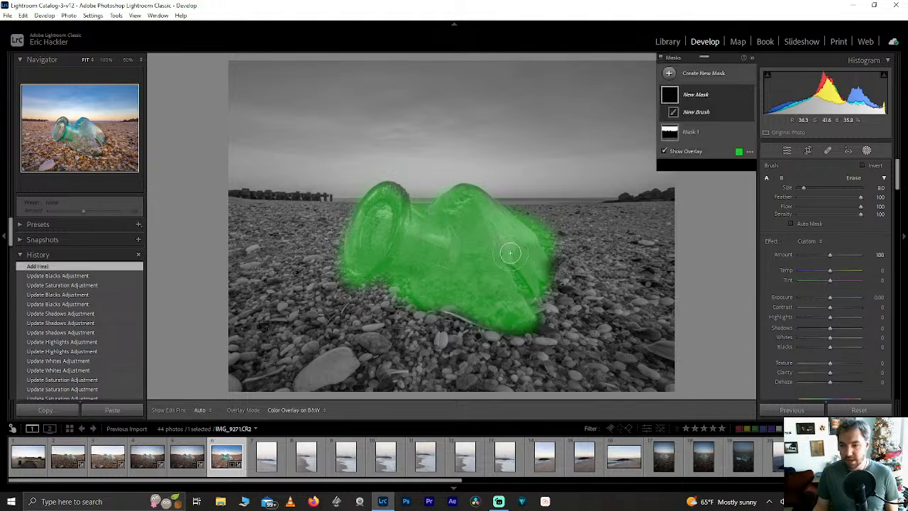
Extend the bottle's brush mask in broad strokes over the pebbles around it and set the mask's Texture to 100.
{"action": "mouse_move", "coordinate": [336, 234]}
{"action": "left_mouse_down"}
{"action": "mouse_move", "coordinate": [221, 232]}
{"action": "mouse_move", "coordinate": [260, 258]}
{"action": "mouse_move", "coordinate": [334, 255]}
{"action": "mouse_move", "coordinate": [221, 260]}
{"action": "left_mouse_up"}
{"action": "mouse_move", "coordinate": [326, 277]}
{"action": "left_mouse_down"}
{"action": "mouse_move", "coordinate": [205, 332]}
{"action": "mouse_move", "coordinate": [277, 311]}
{"action": "mouse_move", "coordinate": [353, 271]}
{"action": "mouse_move", "coordinate": [306, 299]}
{"action": "mouse_move", "coordinate": [214, 388]}
{"action": "left_mouse_up"}
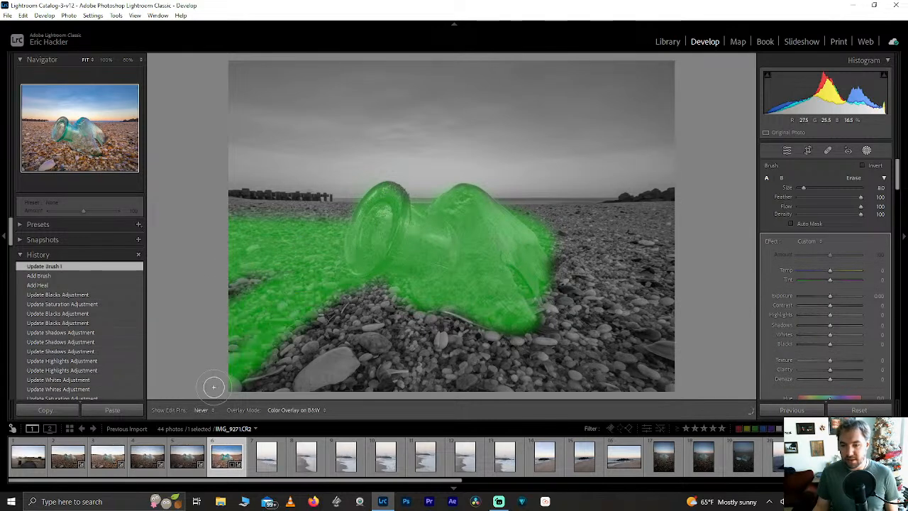
{"action": "mouse_move", "coordinate": [385, 299]}
{"action": "left_mouse_down"}
{"action": "mouse_move", "coordinate": [359, 416]}
{"action": "mouse_move", "coordinate": [415, 358]}
{"action": "mouse_move", "coordinate": [409, 409]}
{"action": "left_mouse_up"}
{"action": "mouse_move", "coordinate": [479, 323]}
{"action": "left_mouse_down"}
{"action": "mouse_move", "coordinate": [492, 401]}
{"action": "mouse_move", "coordinate": [506, 316]}
{"action": "mouse_move", "coordinate": [533, 405]}
{"action": "mouse_move", "coordinate": [539, 393]}
{"action": "mouse_move", "coordinate": [527, 308]}
{"action": "mouse_move", "coordinate": [560, 399]}
{"action": "left_mouse_up"}
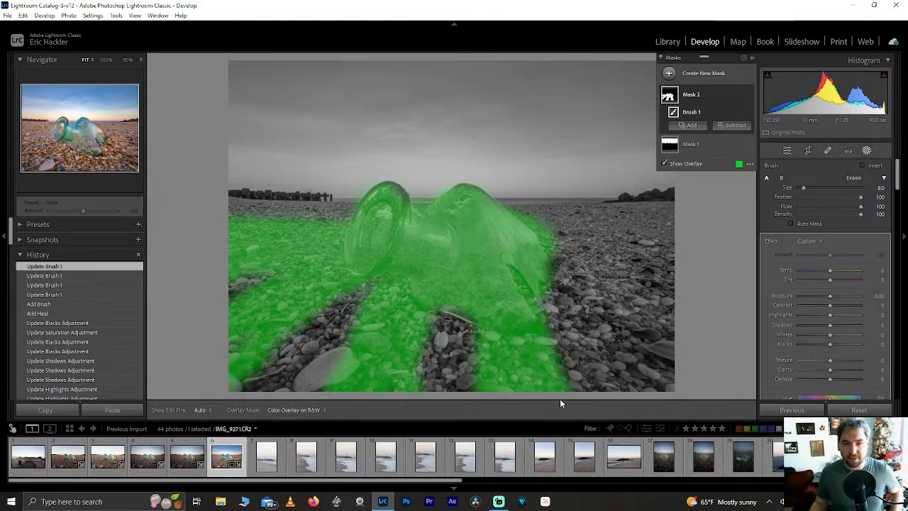
{"action": "mouse_move", "coordinate": [550, 312]}
{"action": "left_mouse_down"}
{"action": "mouse_move", "coordinate": [534, 300]}
{"action": "mouse_move", "coordinate": [680, 329]}
{"action": "mouse_move", "coordinate": [639, 305]}
{"action": "mouse_move", "coordinate": [553, 285]}
{"action": "mouse_move", "coordinate": [666, 327]}
{"action": "left_mouse_up"}
{"action": "mouse_move", "coordinate": [627, 244]}
{"action": "left_mouse_down"}
{"action": "mouse_move", "coordinate": [548, 231]}
{"action": "mouse_move", "coordinate": [678, 242]}
{"action": "mouse_move", "coordinate": [539, 234]}
{"action": "mouse_move", "coordinate": [543, 257]}
{"action": "left_mouse_up"}
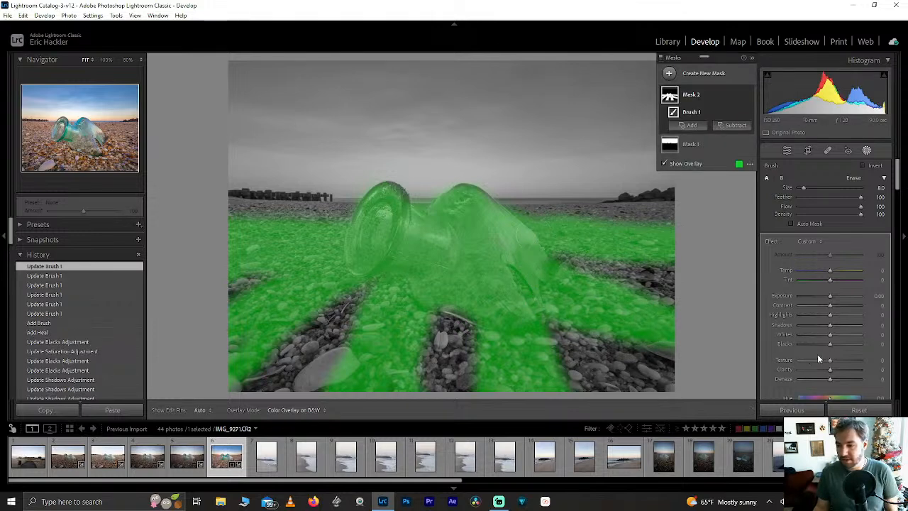
{"action": "left_click_drag", "start_coordinate": [833, 360], "coordinate": [899, 360]}
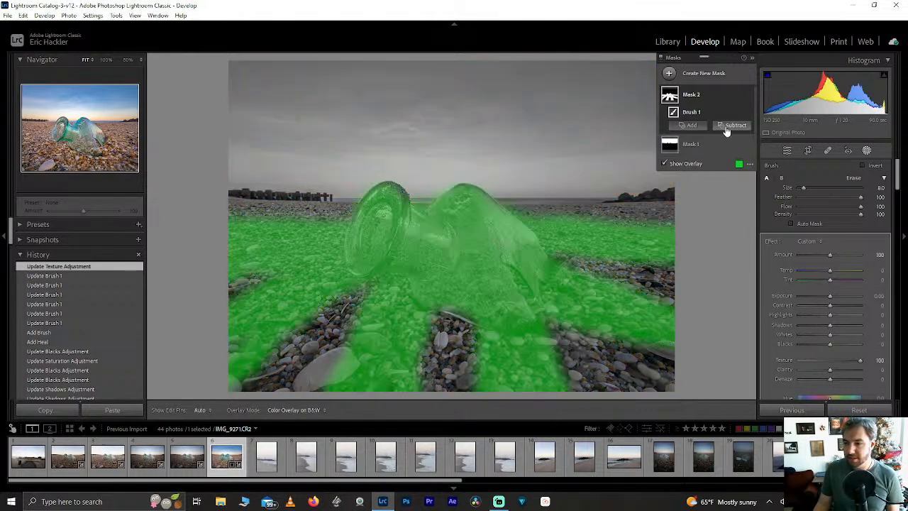
Subtract a brush with size 11 and density 50 from the mask over the pebbles in front and to the left of the bottle.
{"action": "left_click", "coordinate": [723, 132]}
{"action": "left_click", "coordinate": [738, 215]}
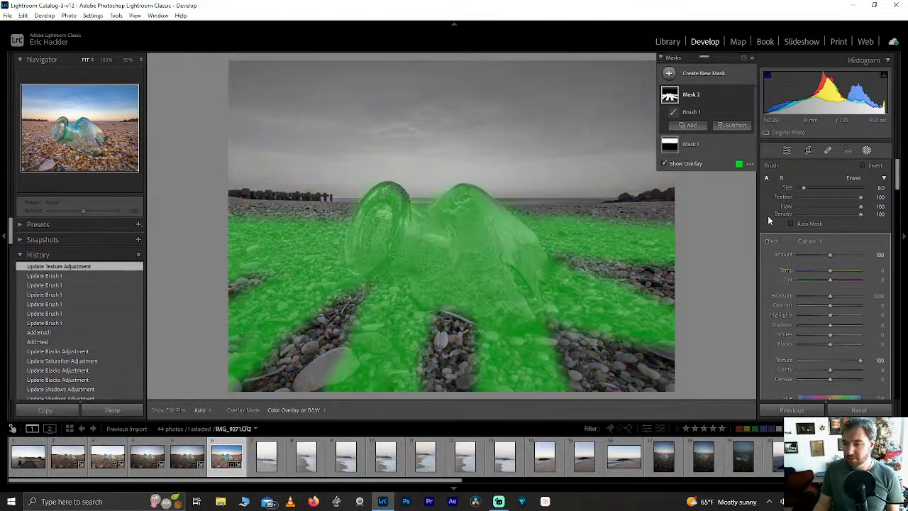
{"action": "left_click_drag", "start_coordinate": [816, 212], "coordinate": [824, 212]}
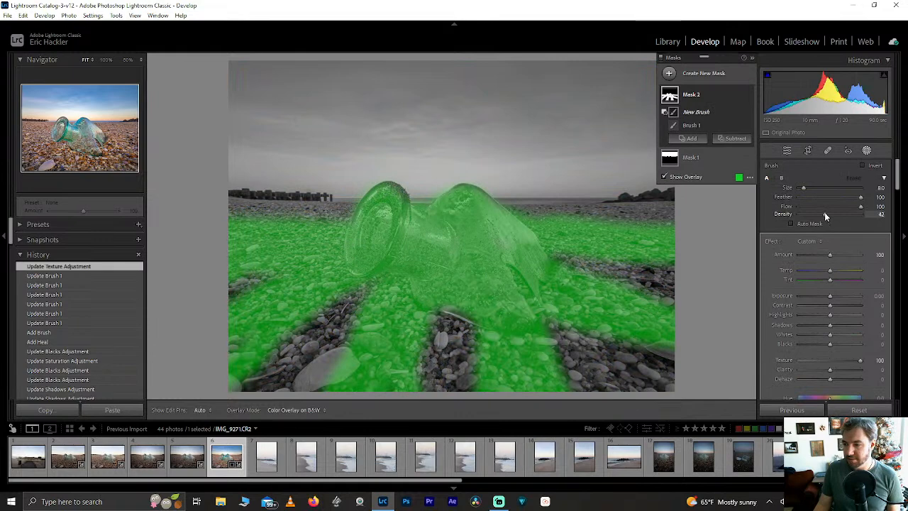
{"action": "left_click", "coordinate": [878, 214]}
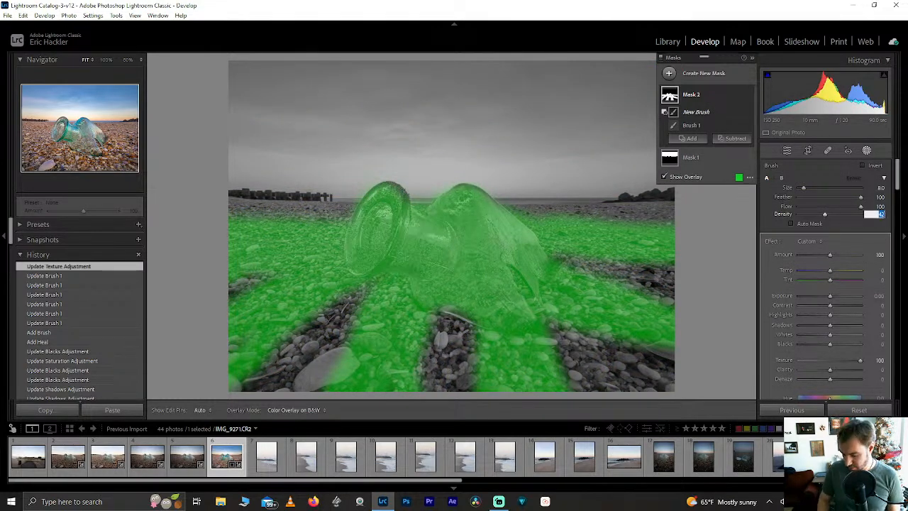
{"action": "left_click", "coordinate": [430, 312]}
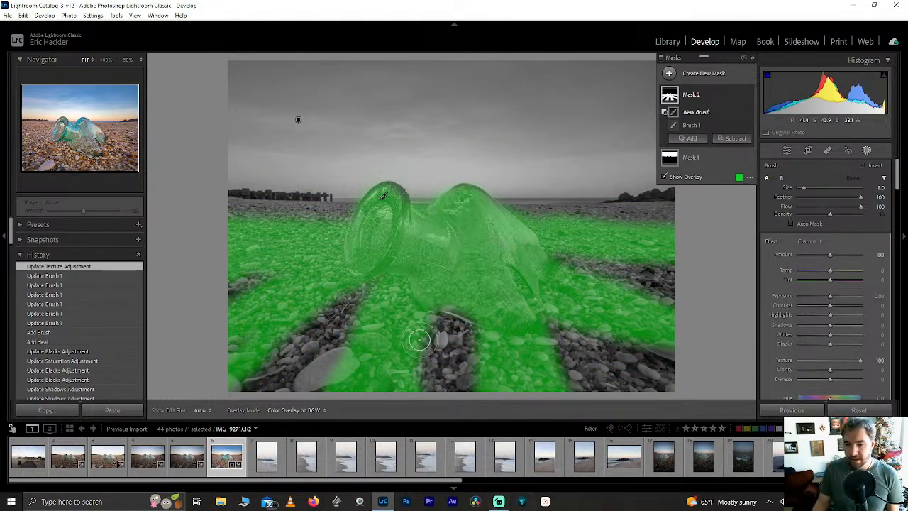
{"action": "key", "text": "h"}
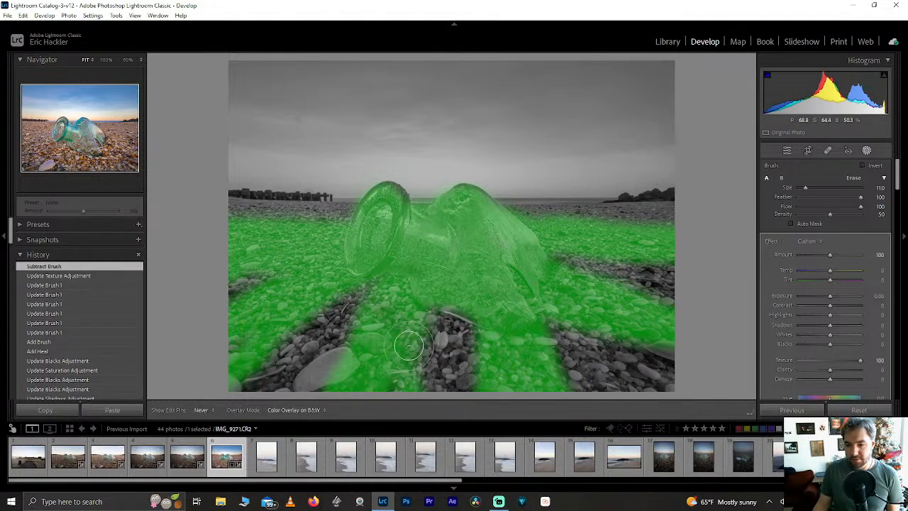
{"action": "mouse_move", "coordinate": [388, 299]}
{"action": "left_mouse_down"}
{"action": "mouse_move", "coordinate": [315, 299]}
{"action": "mouse_move", "coordinate": [341, 301]}
{"action": "left_mouse_up"}
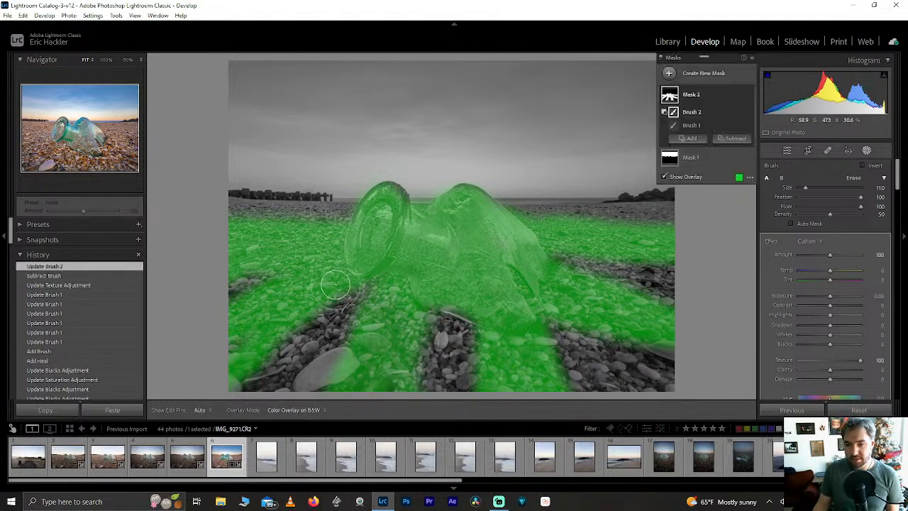
{"action": "mouse_move", "coordinate": [264, 325]}
{"action": "left_mouse_down"}
{"action": "mouse_move", "coordinate": [302, 296]}
{"action": "mouse_move", "coordinate": [234, 374]}
{"action": "mouse_move", "coordinate": [257, 299]}
{"action": "mouse_move", "coordinate": [254, 225]}
{"action": "left_mouse_up"}
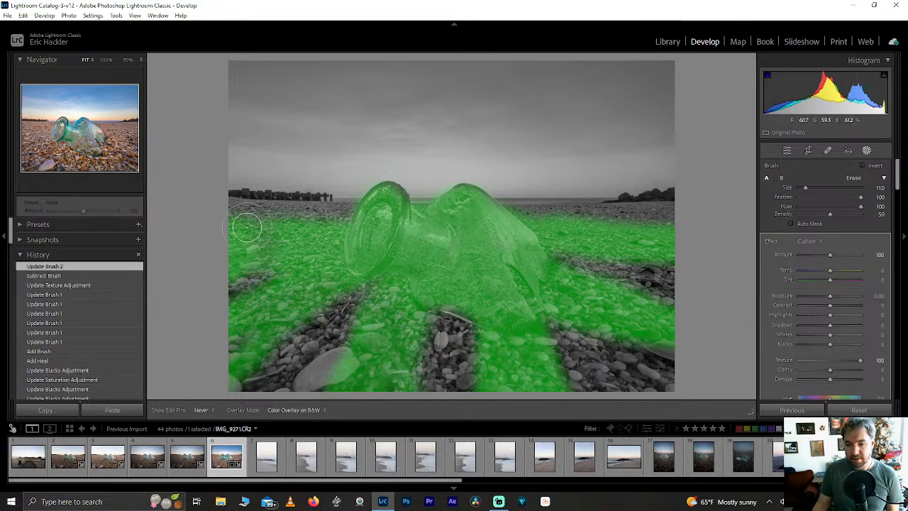
{"action": "key", "text": "h"}
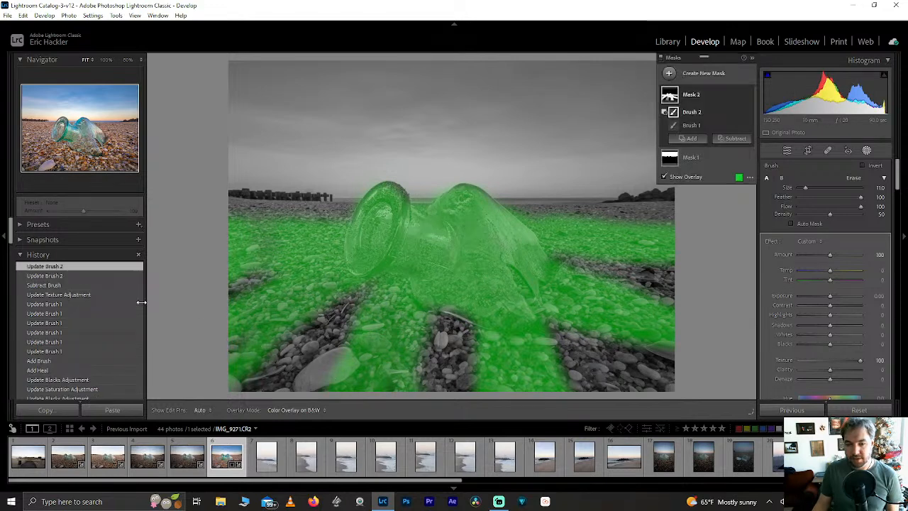
Hide the mask overlay and continue the subtracting strokes across the foreground and the pebbles to the bottle's right.
{"action": "left_click", "coordinate": [664, 177]}
{"action": "key", "text": "h"}
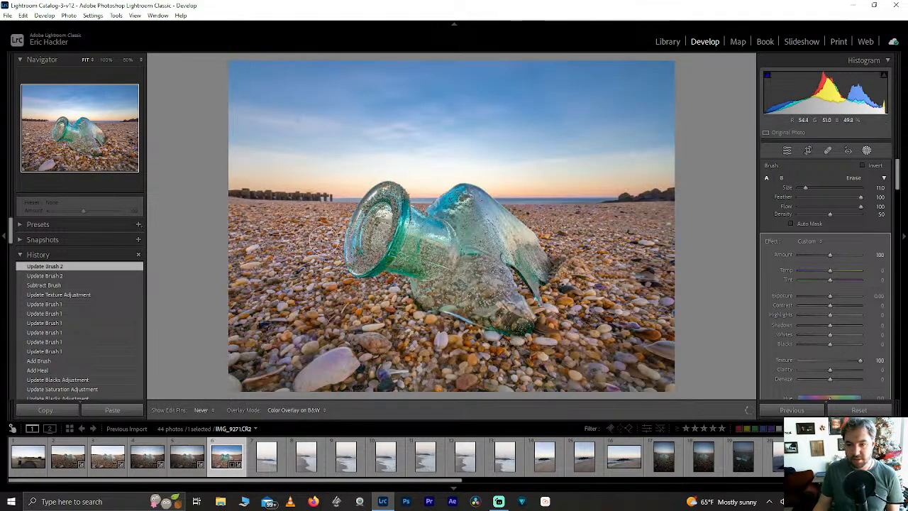
{"action": "mouse_move", "coordinate": [200, 362]}
{"action": "left_mouse_down"}
{"action": "mouse_move", "coordinate": [251, 389]}
{"action": "mouse_move", "coordinate": [497, 363]}
{"action": "left_mouse_up"}
{"action": "key", "text": "h"}
{"action": "key", "text": "h"}
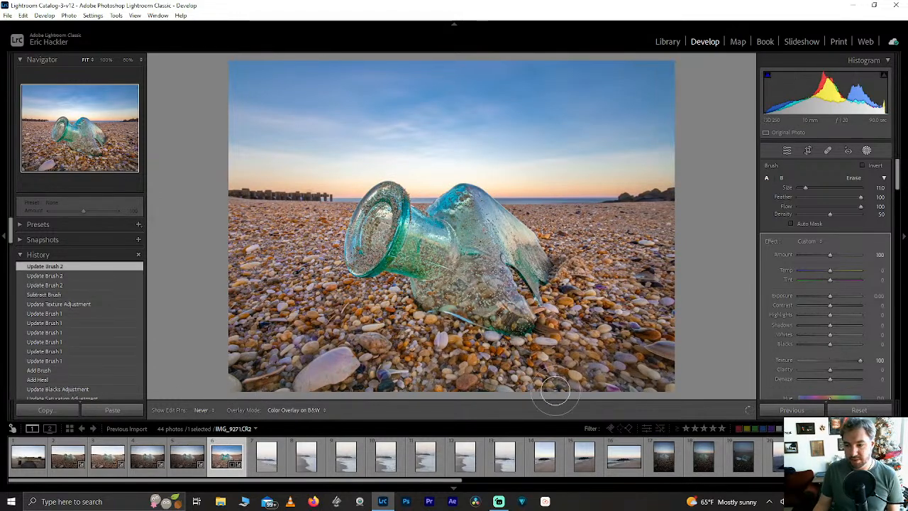
{"action": "key", "text": "h"}
{"action": "left_click_drag", "start_coordinate": [619, 263], "coordinate": [685, 313]}
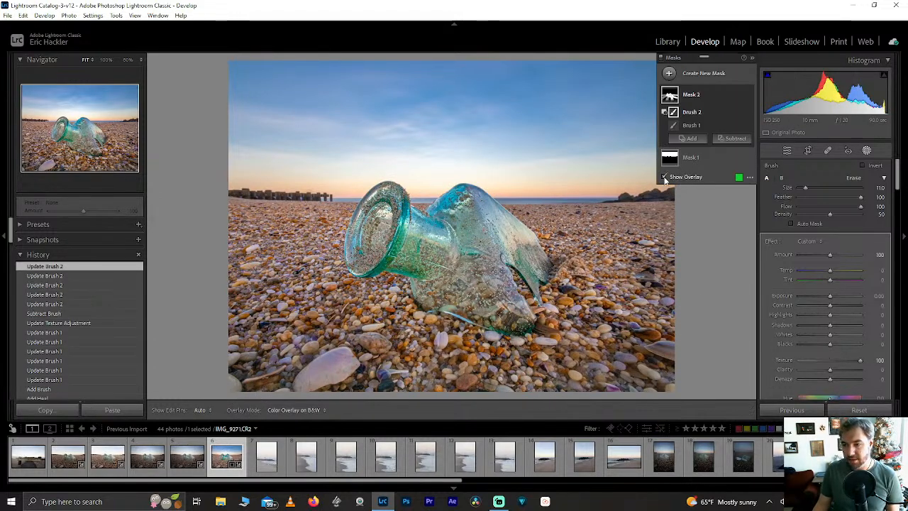
Show the mask overlay again and add more subtracting strokes over the pebbles.
{"action": "left_click", "coordinate": [665, 178]}
{"action": "key", "text": "h"}
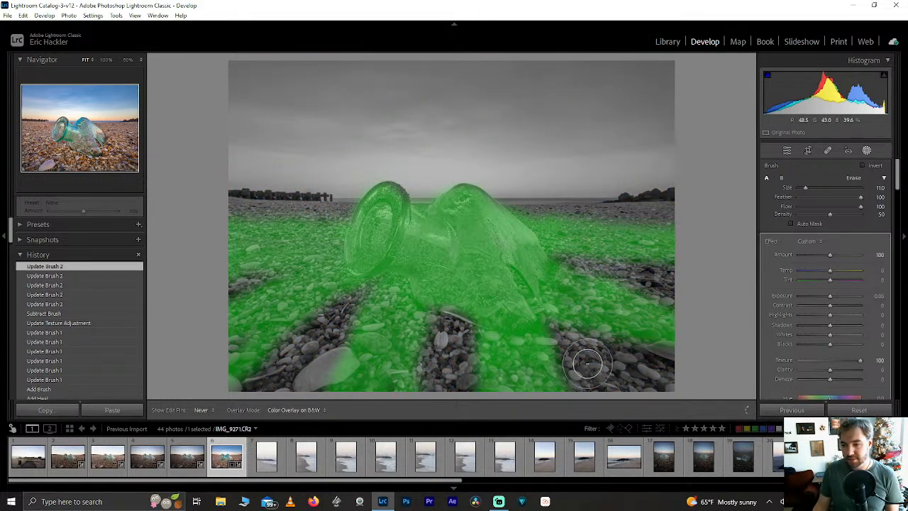
{"action": "key", "text": "h"}
{"action": "key", "text": "h"}
{"action": "key", "text": "h"}
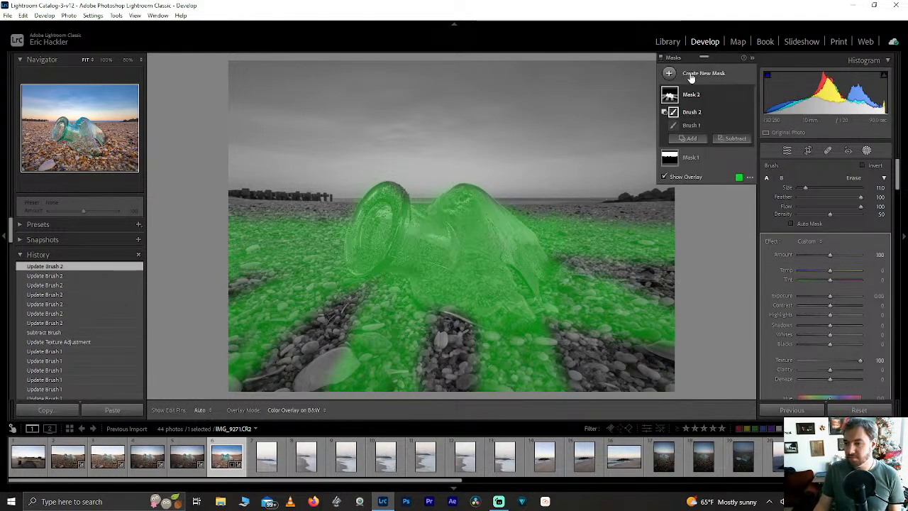
Try the Black & White treatment on the whole photo and return it to Color.
{"action": "left_click", "coordinate": [787, 150]}
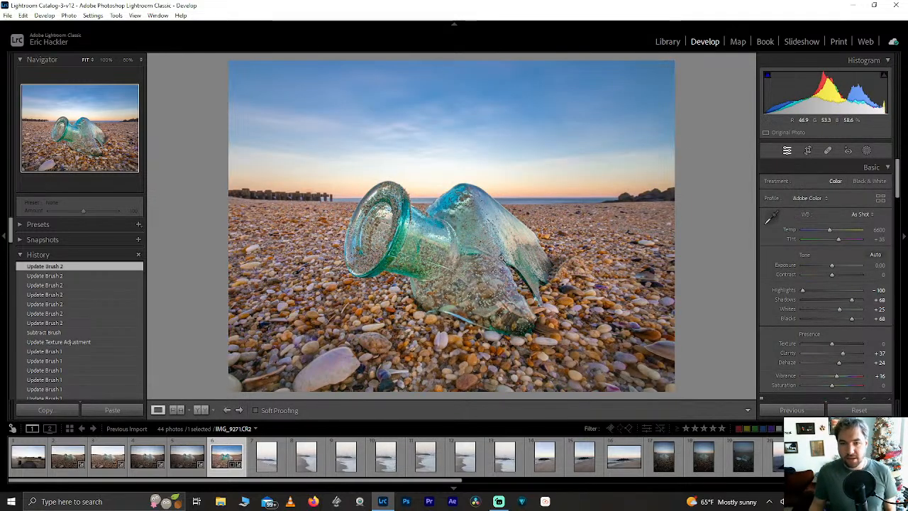
{"action": "left_click", "coordinate": [869, 181]}
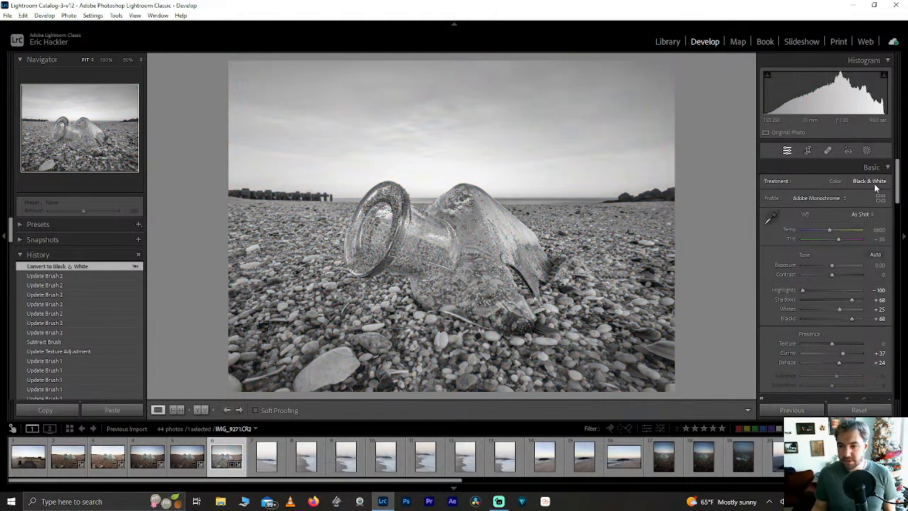
{"action": "left_click", "coordinate": [836, 181]}
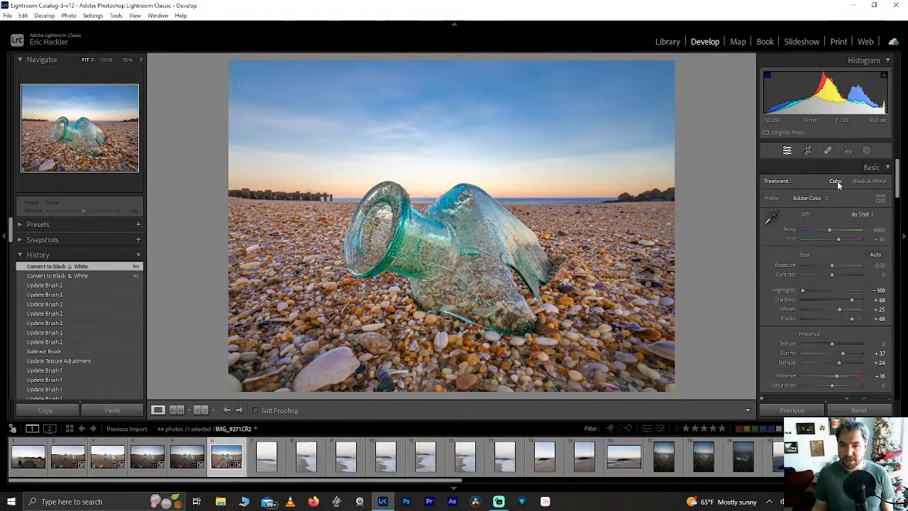
Try a higher Dehaze on the sky mask and reset it to 0.
{"action": "left_click", "coordinate": [867, 151]}
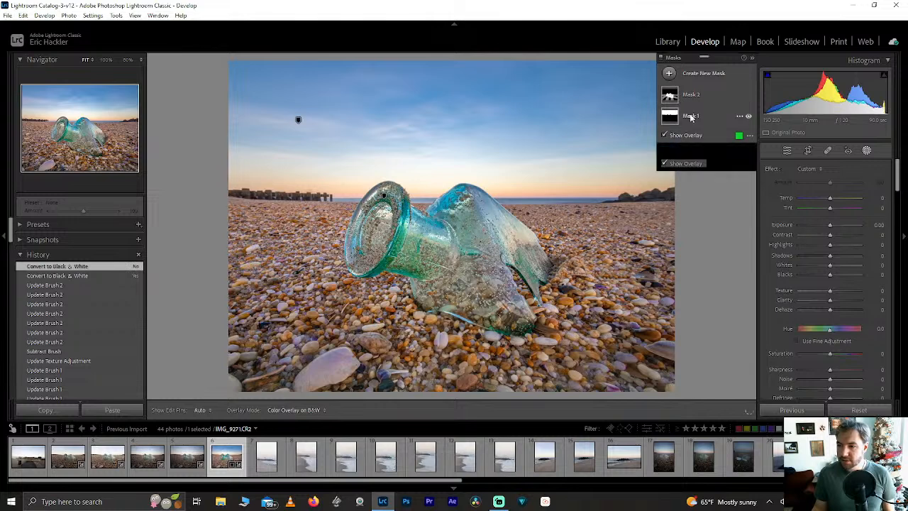
{"action": "left_click", "coordinate": [690, 116]}
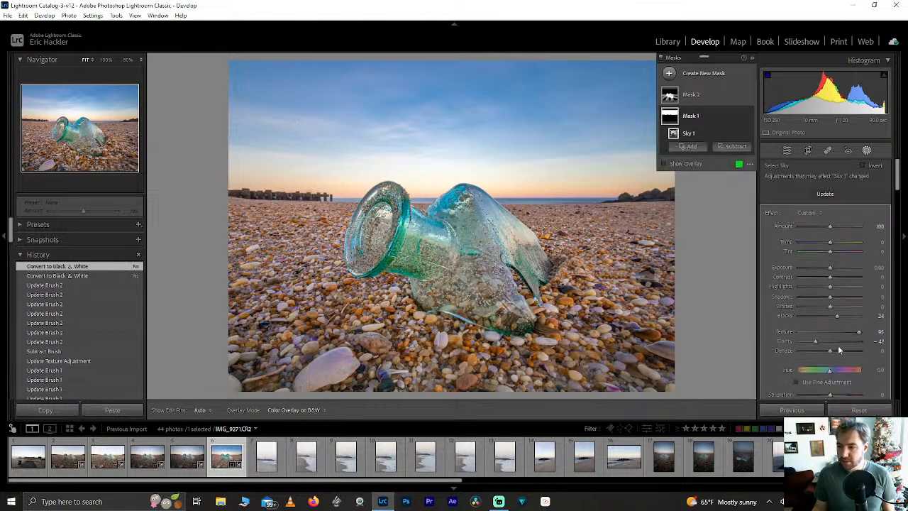
{"action": "left_click_drag", "start_coordinate": [828, 353], "coordinate": [859, 352]}
{"action": "double_click", "coordinate": [858, 349]}
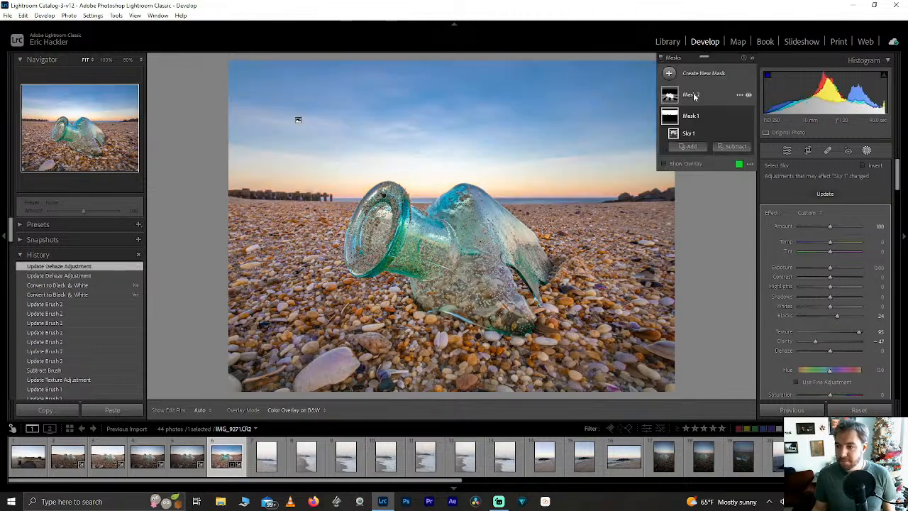
Select Brush 1 in Mask 2, paint a texture stroke down the middle of the sky, and show the mask overlay.
{"action": "left_click", "coordinate": [692, 96]}
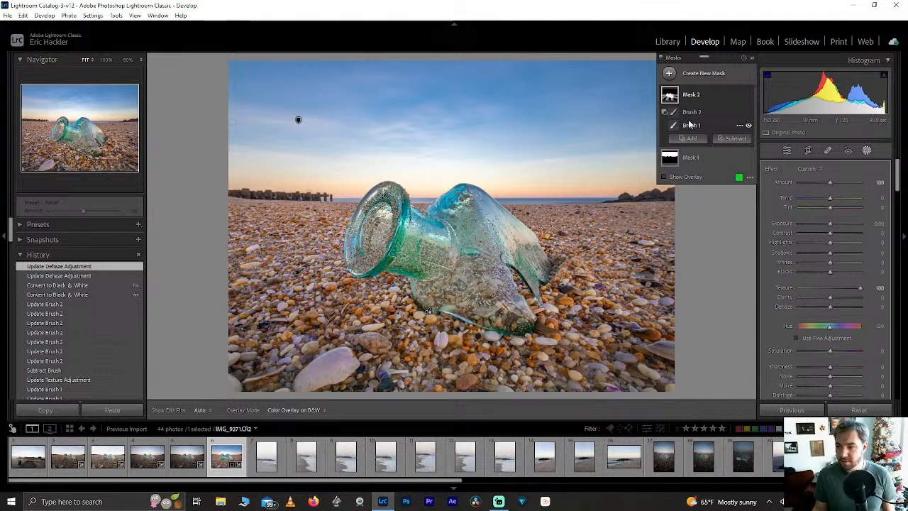
{"action": "left_click", "coordinate": [690, 124]}
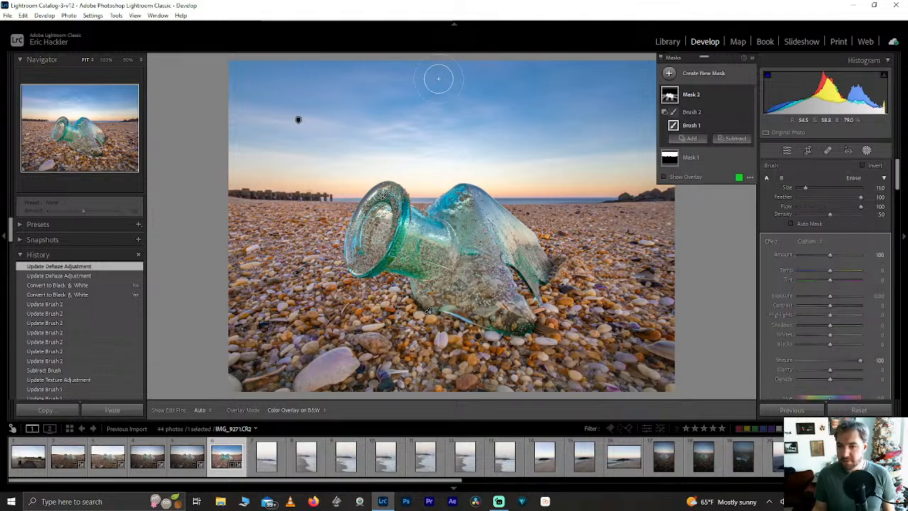
{"action": "key", "text": "h"}
{"action": "key", "text": "h"}
{"action": "key", "text": "h"}
{"action": "key", "text": "h"}
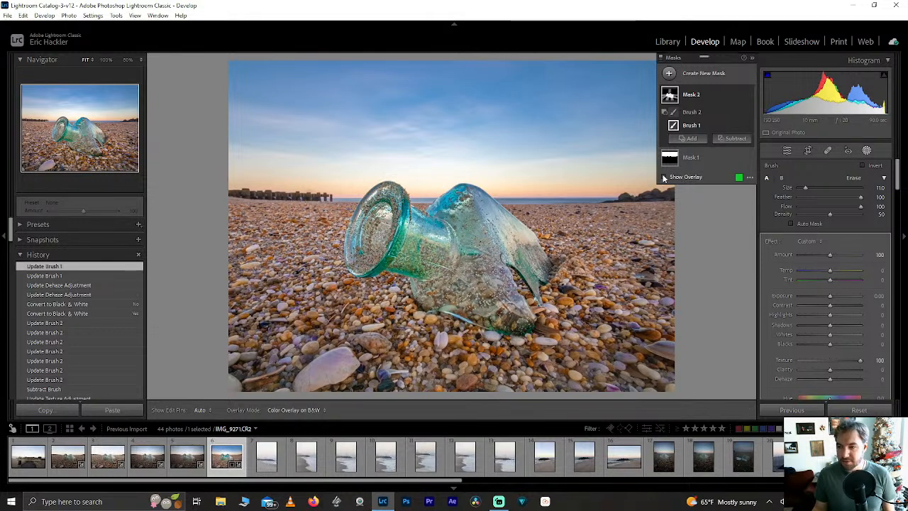
{"action": "left_click", "coordinate": [663, 178]}
Paint two more brush strokes slanting down either side of the sky toward the bottle, and hide the mask overlay.
{"action": "key", "text": "h"}
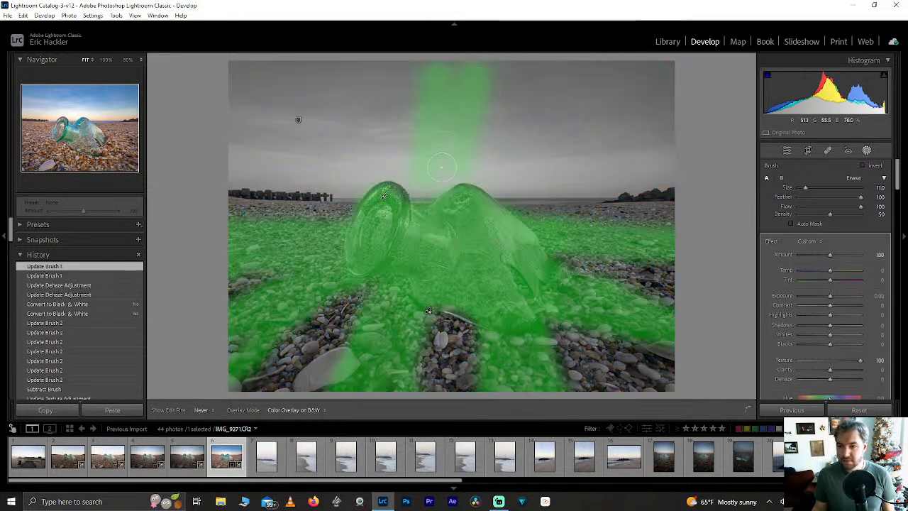
{"action": "key", "text": "h"}
{"action": "key", "text": "h"}
{"action": "left_click_drag", "start_coordinate": [614, 64], "coordinate": [550, 147]}
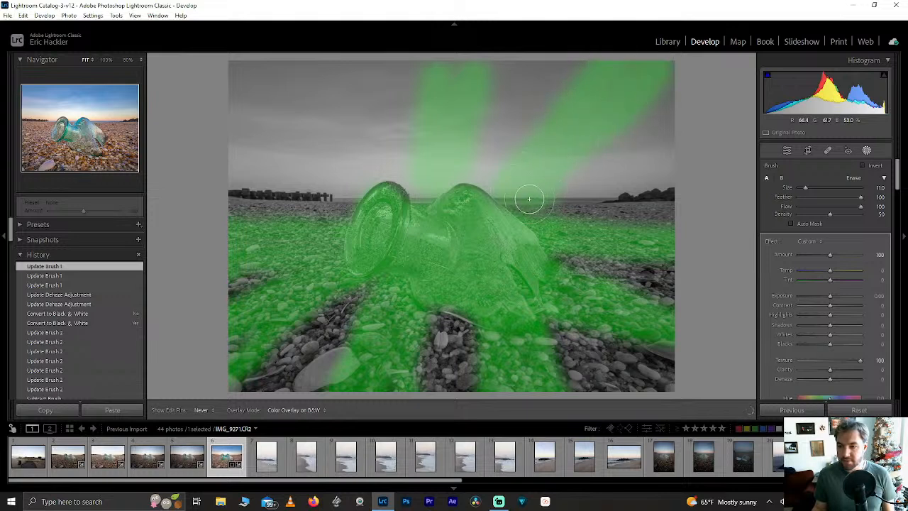
{"action": "key", "text": "h"}
{"action": "key", "text": "h"}
{"action": "left_click_drag", "start_coordinate": [276, 39], "coordinate": [372, 191]}
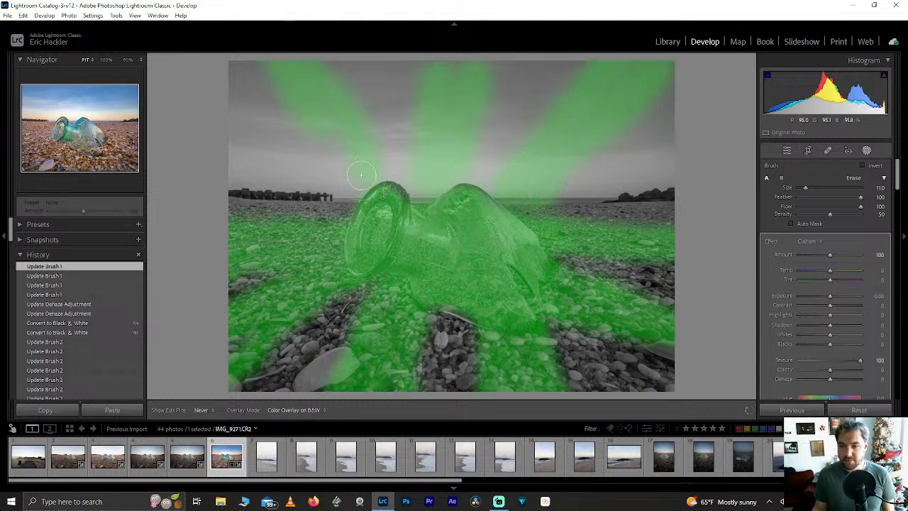
{"action": "key", "text": "h"}
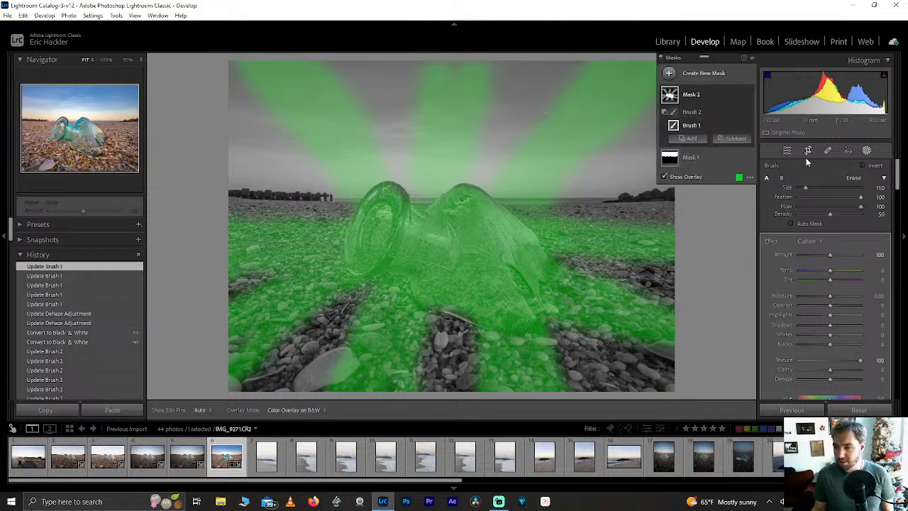
{"action": "left_click", "coordinate": [664, 177]}
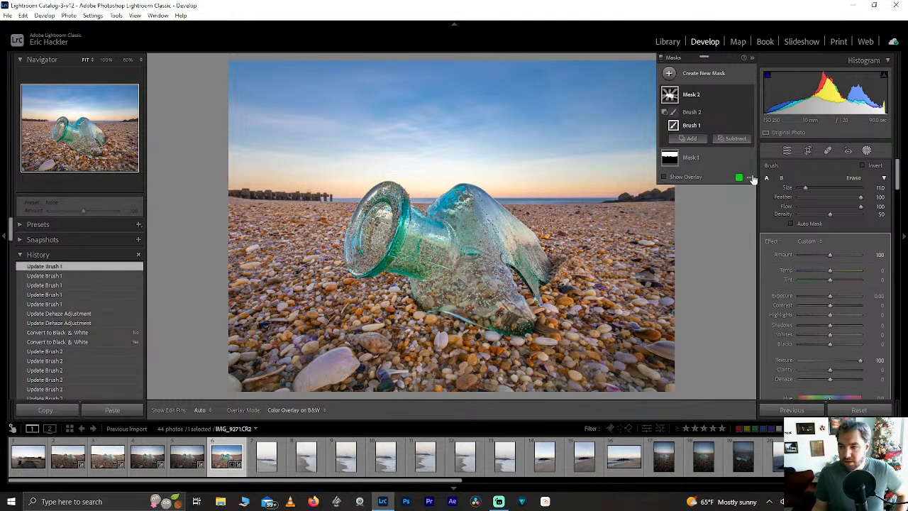
Start cropping the photo and set the crop aspect ratio to 11 x 17.
{"action": "left_click", "coordinate": [807, 151]}
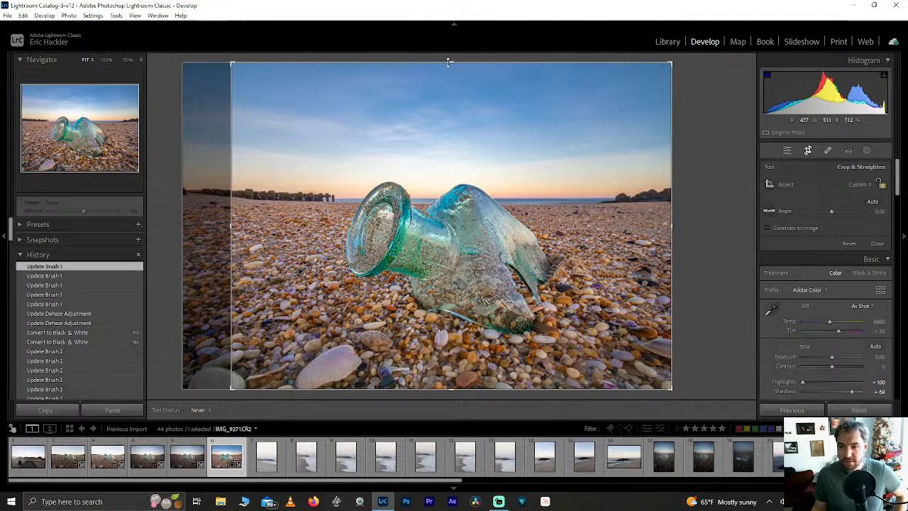
{"action": "left_click_drag", "start_coordinate": [448, 62], "coordinate": [452, 55]}
{"action": "left_click", "coordinate": [861, 185]}
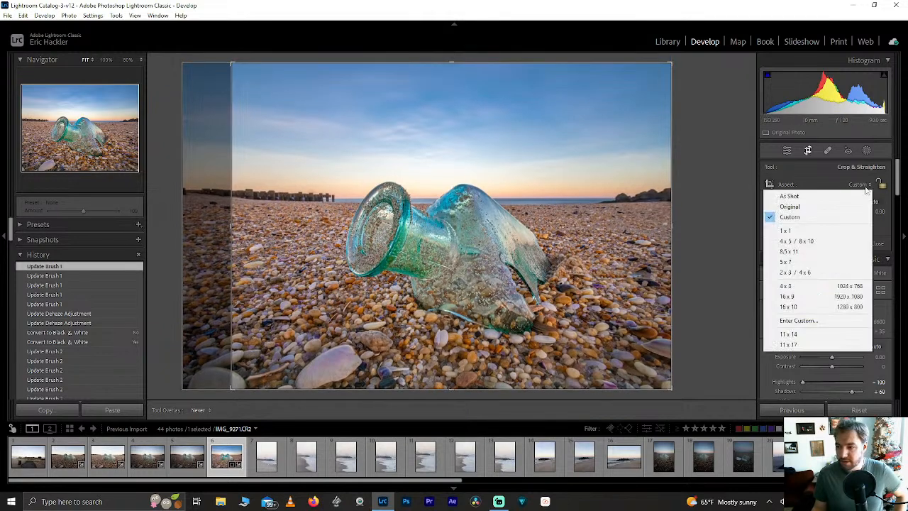
{"action": "left_click", "coordinate": [807, 344]}
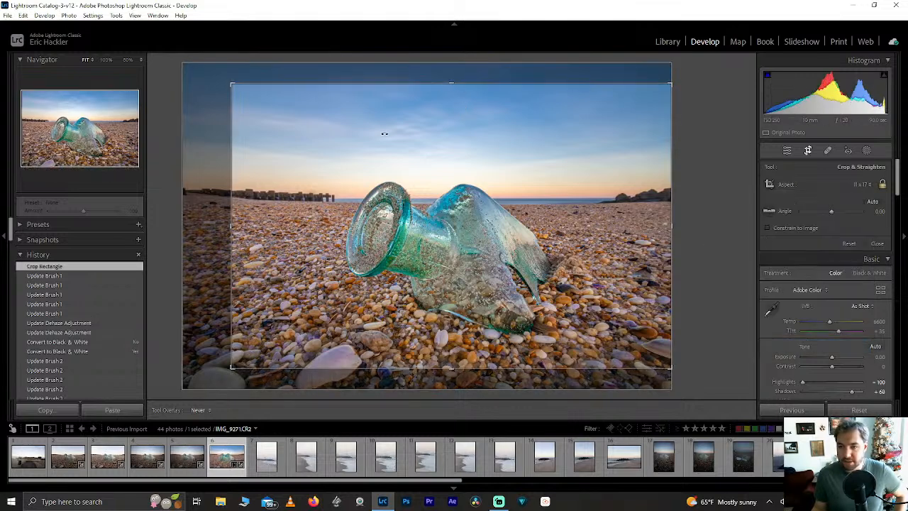
Resize and shift the 11 x 17 crop to trim the photo's left edge and upper sky, and apply it.
{"action": "left_click_drag", "start_coordinate": [203, 223], "coordinate": [167, 218]}
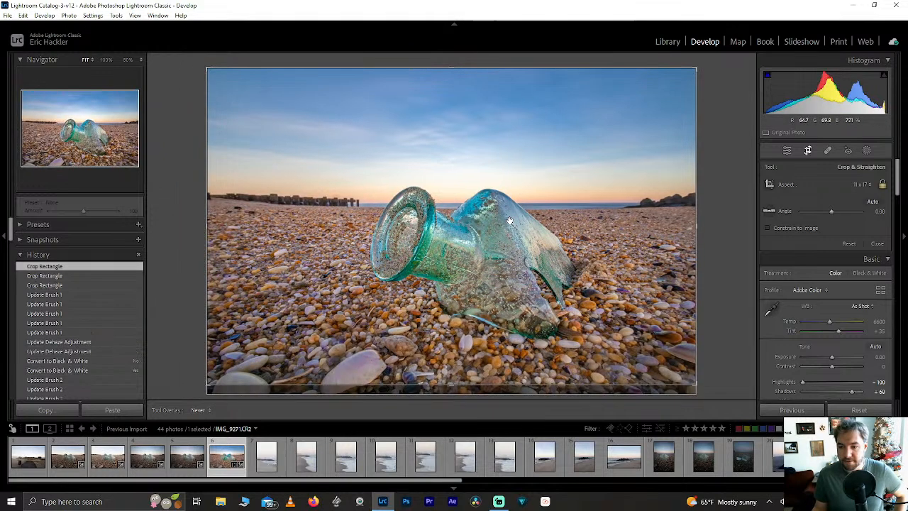
{"action": "left_click_drag", "start_coordinate": [217, 229], "coordinate": [222, 229]}
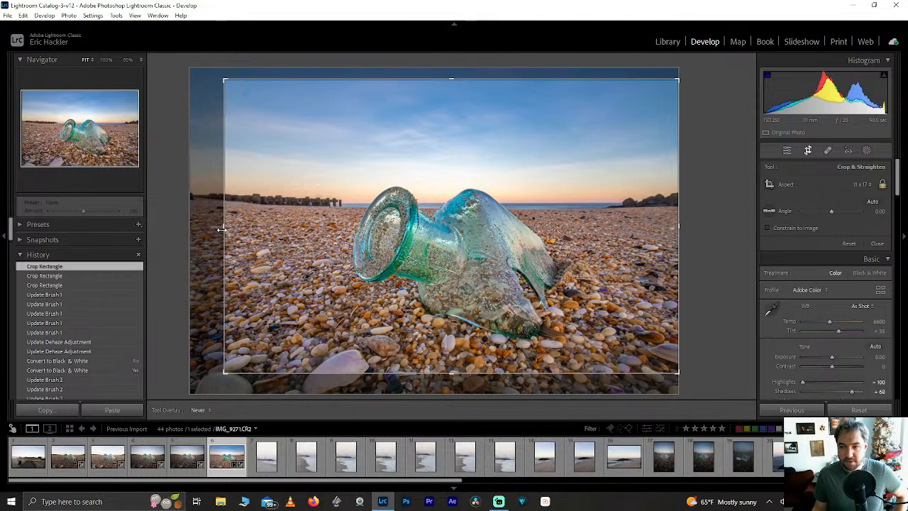
{"action": "left_click_drag", "start_coordinate": [331, 222], "coordinate": [327, 264]}
{"action": "left_click_drag", "start_coordinate": [330, 215], "coordinate": [292, 189]}
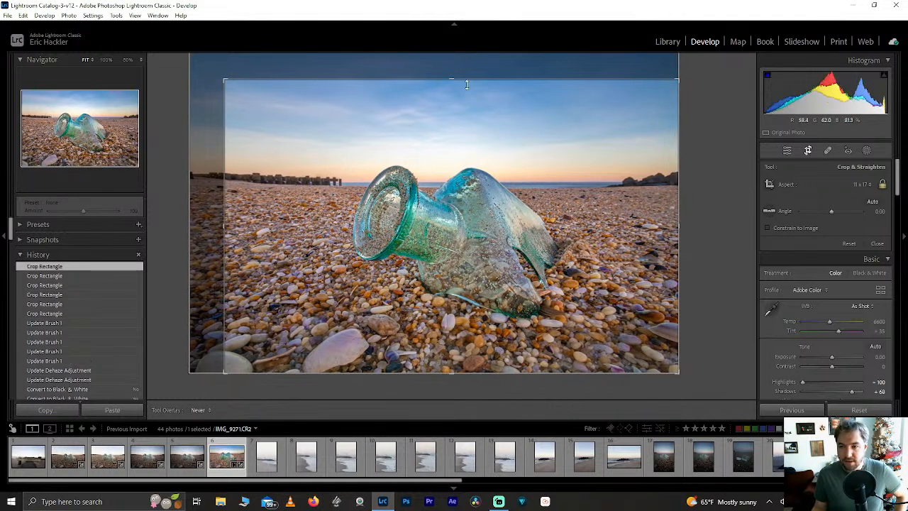
{"action": "left_click", "coordinate": [807, 151]}
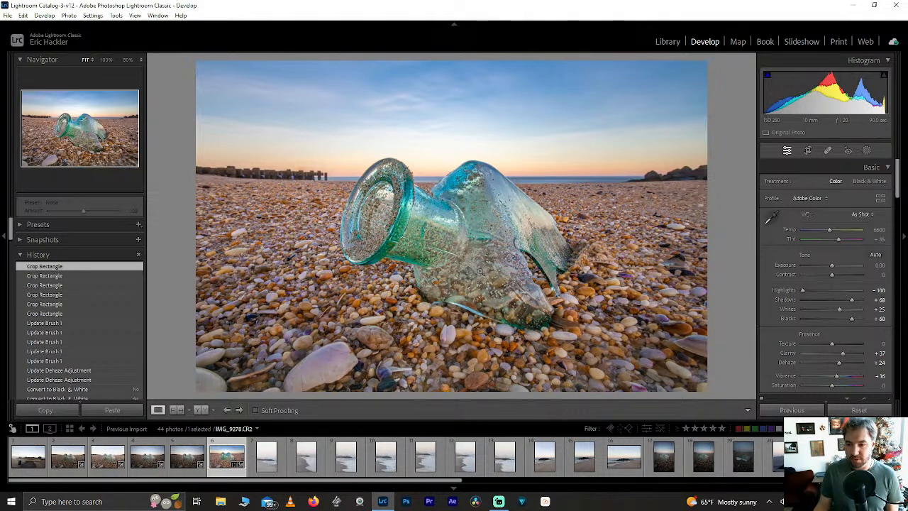
Open the vertical photo IMG_9293.CR2 and inspect the rolled paper in the bottle's neck up close.
{"action": "left_click", "coordinate": [661, 456]}
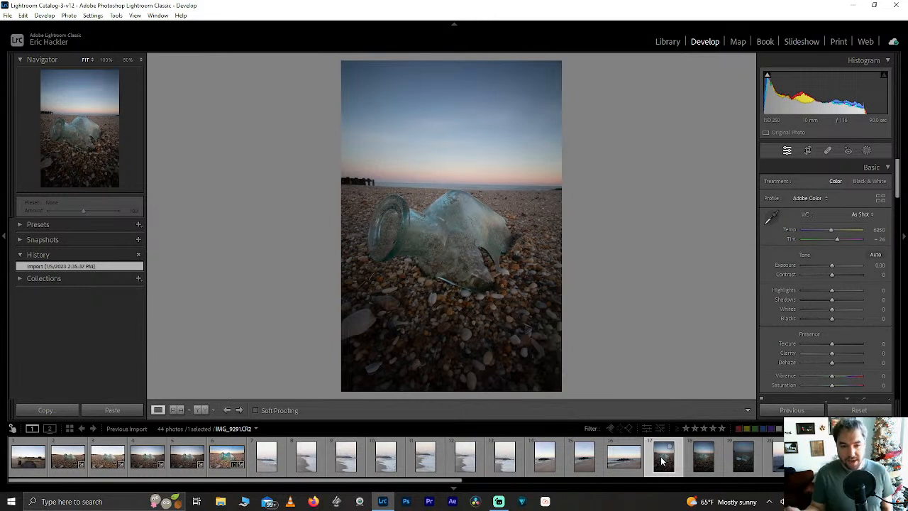
{"action": "left_click", "coordinate": [741, 456]}
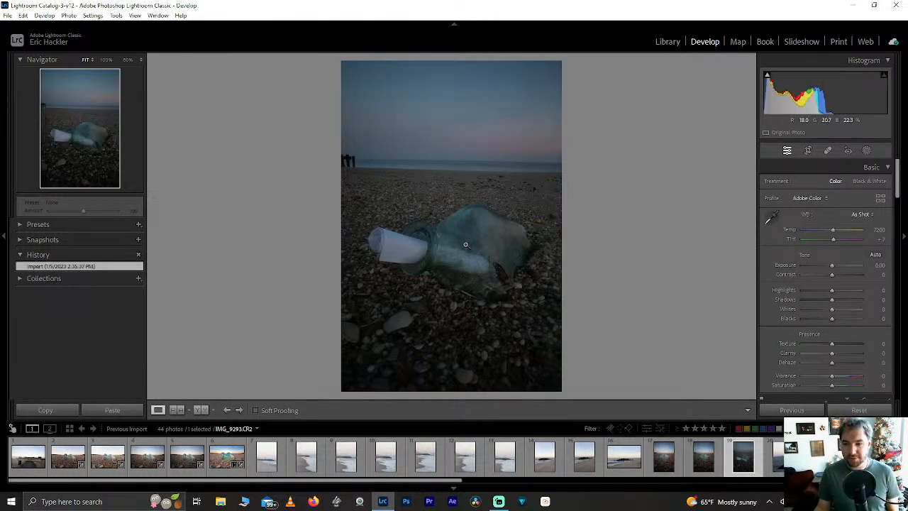
{"action": "left_click", "coordinate": [422, 251]}
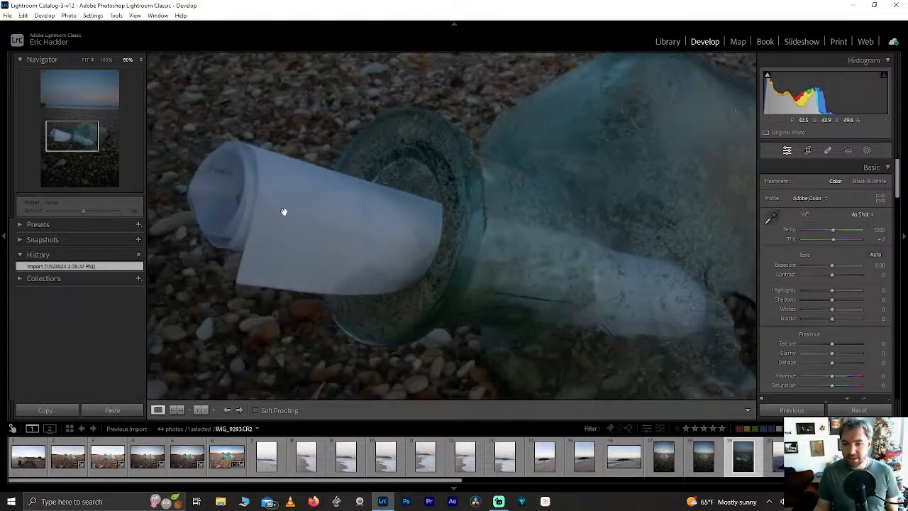
{"action": "left_click", "coordinate": [317, 222]}
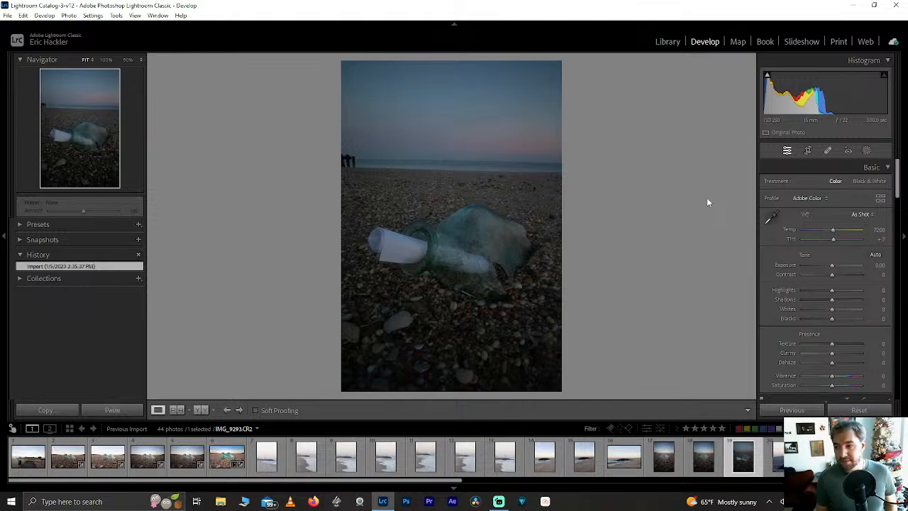
Examine the beach, horizon and sky of the photo up close and return to the full view.
{"action": "left_click", "coordinate": [446, 162]}
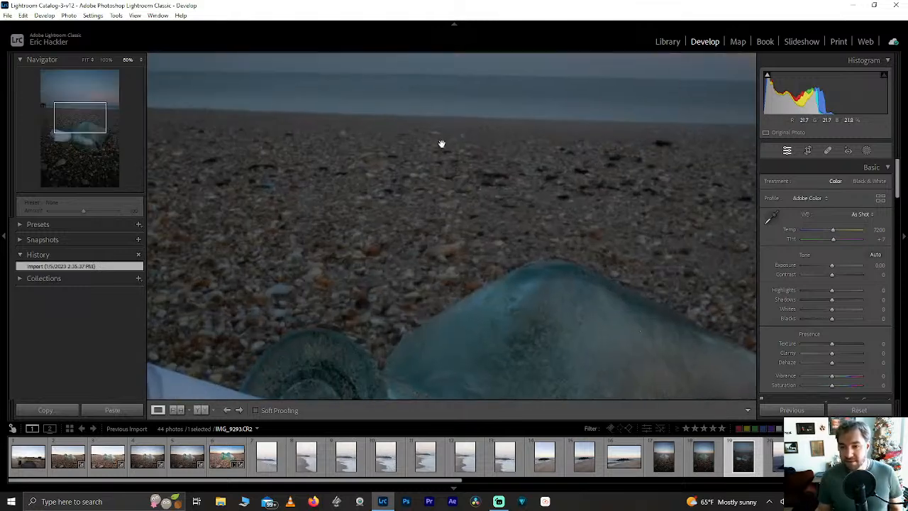
{"action": "left_click_drag", "start_coordinate": [446, 163], "coordinate": [454, 278]}
{"action": "left_click_drag", "start_coordinate": [455, 175], "coordinate": [405, 362]}
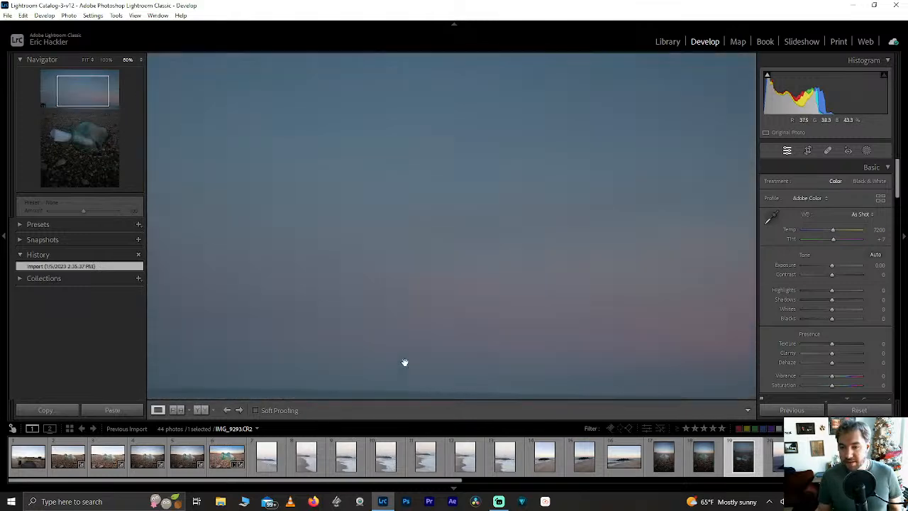
{"action": "left_click", "coordinate": [470, 220]}
{"action": "left_click_drag", "start_coordinate": [469, 220], "coordinate": [647, 169]}
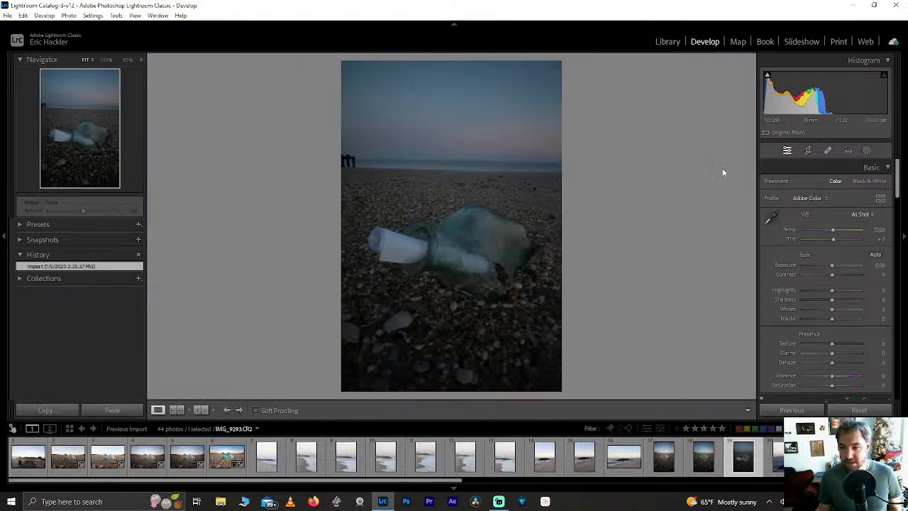
Straighten the photo along the shoreline to an angle of about -1.07, keeping the Original crop aspect.
{"action": "left_click", "coordinate": [808, 151]}
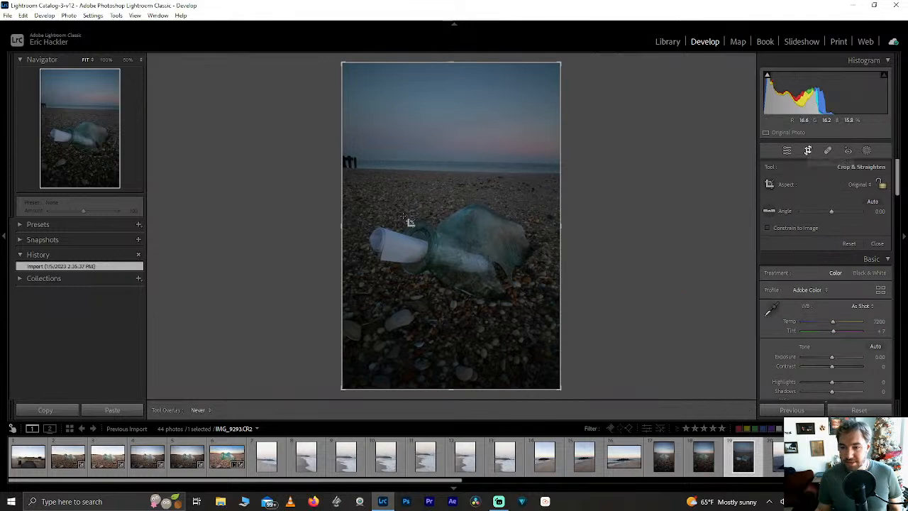
{"action": "left_click", "coordinate": [769, 211]}
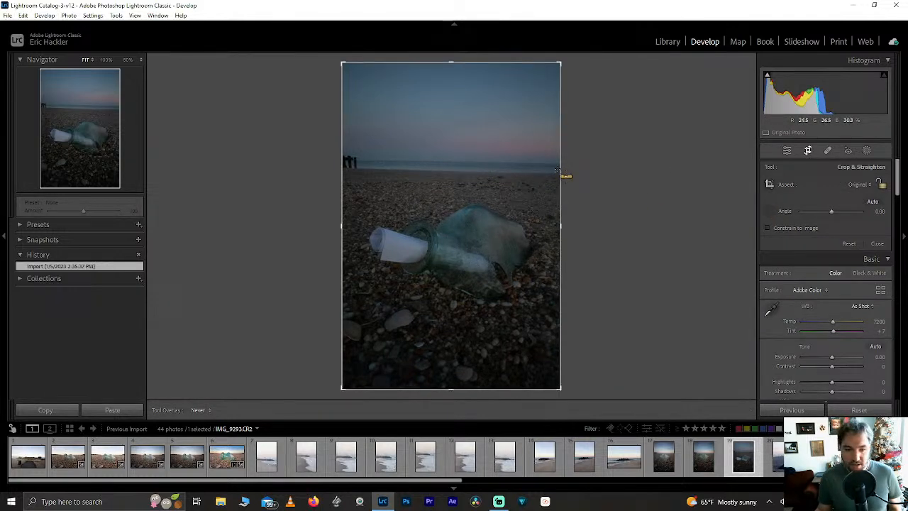
{"action": "left_click_drag", "start_coordinate": [559, 172], "coordinate": [355, 166]}
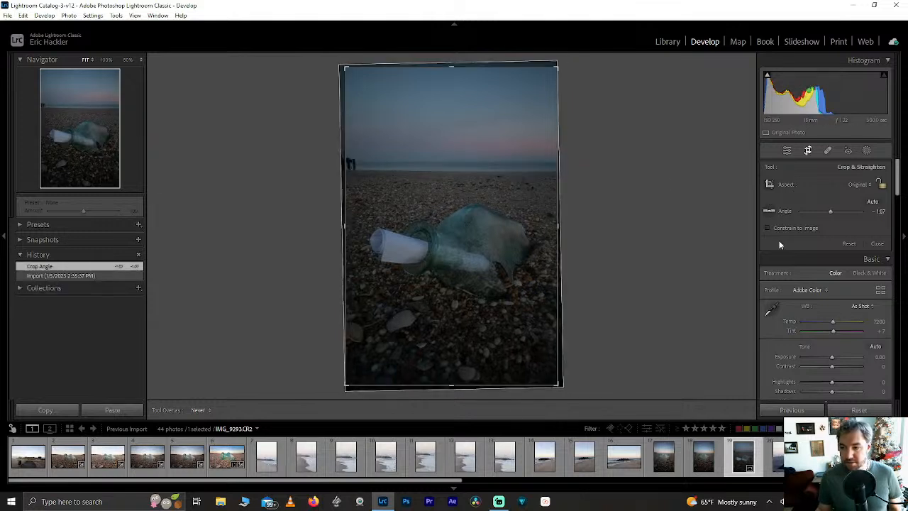
{"action": "left_click", "coordinate": [859, 185]}
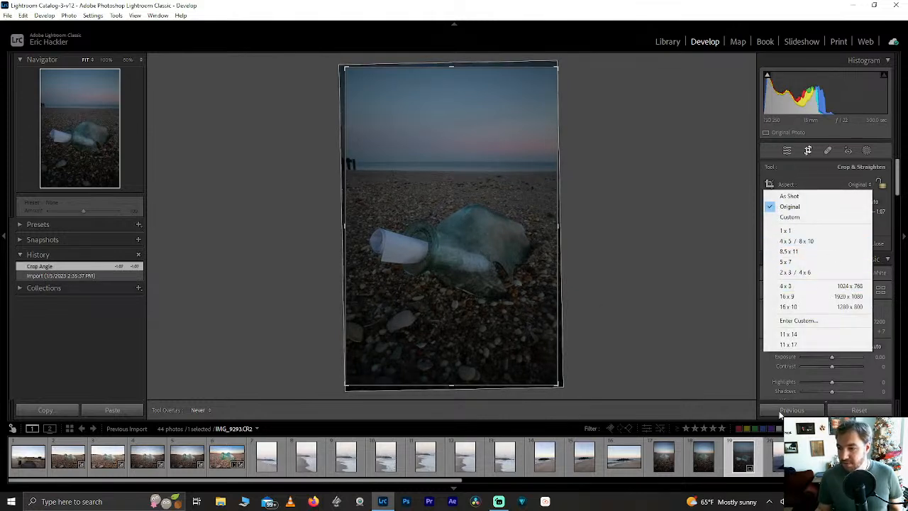
{"action": "left_click", "coordinate": [695, 313]}
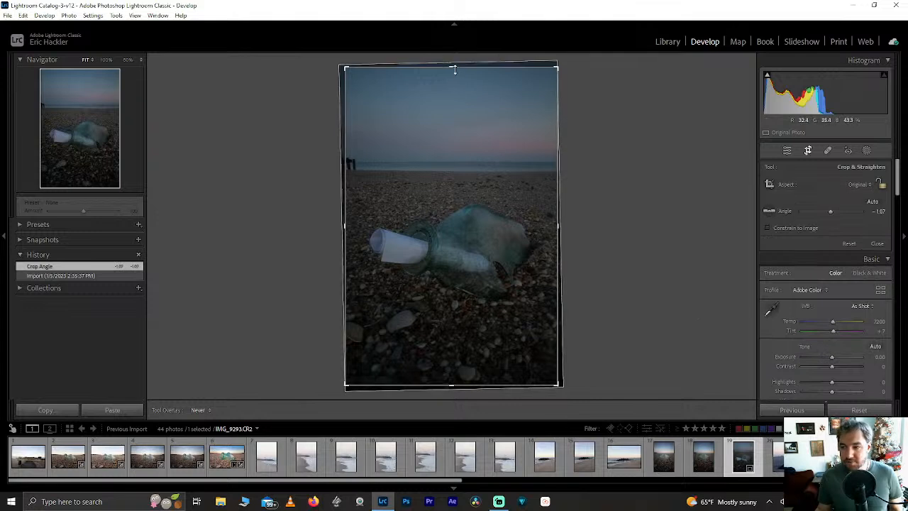
Crop a strip of sky off the photo's top and a strip of dark pebbles off its bottom.
{"action": "mouse_move", "coordinate": [453, 74]}
{"action": "left_mouse_down"}
{"action": "mouse_move", "coordinate": [453, 85]}
{"action": "mouse_move", "coordinate": [454, 76]}
{"action": "left_mouse_up"}
{"action": "mouse_move", "coordinate": [460, 363]}
{"action": "left_mouse_down"}
{"action": "mouse_move", "coordinate": [458, 347]}
{"action": "mouse_move", "coordinate": [448, 365]}
{"action": "left_mouse_up"}
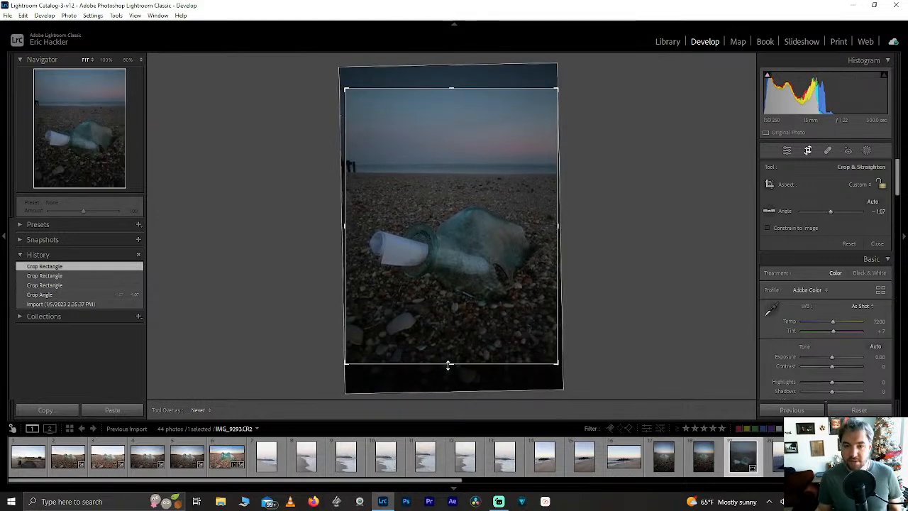
{"action": "left_click", "coordinate": [809, 151]}
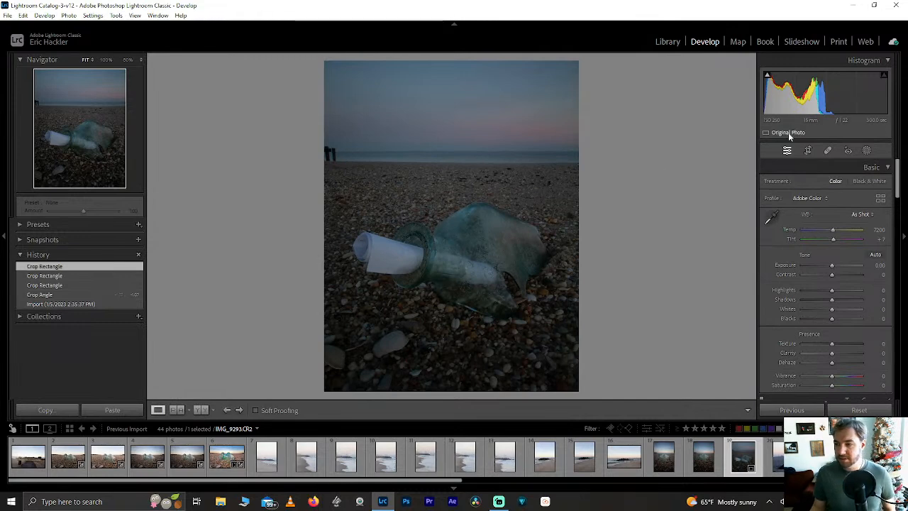
Narrow the crop from both sides to cut out the pilings at the left edge, and apply it.
{"action": "left_click", "coordinate": [807, 150]}
{"action": "left_click_drag", "start_coordinate": [348, 233], "coordinate": [354, 234]}
{"action": "left_click_drag", "start_coordinate": [553, 228], "coordinate": [547, 229]}
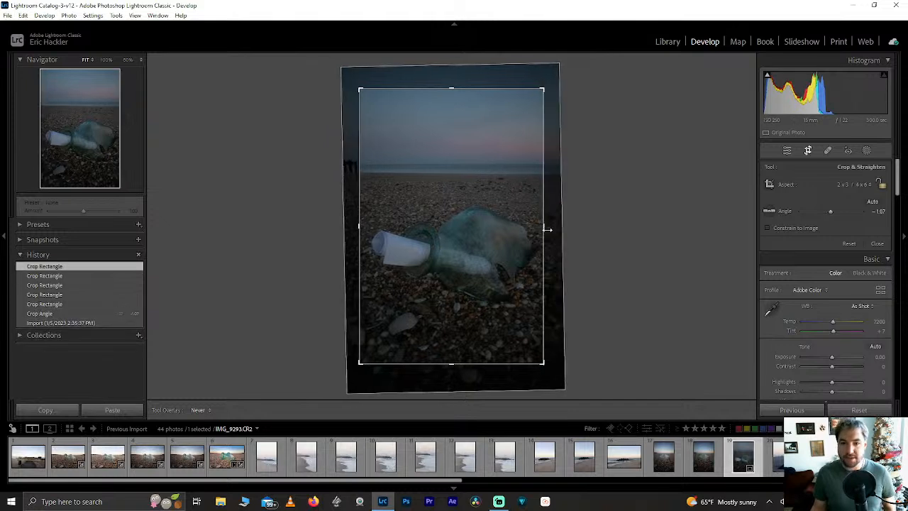
{"action": "left_click_drag", "start_coordinate": [549, 232], "coordinate": [546, 229]}
{"action": "left_click", "coordinate": [807, 151]}
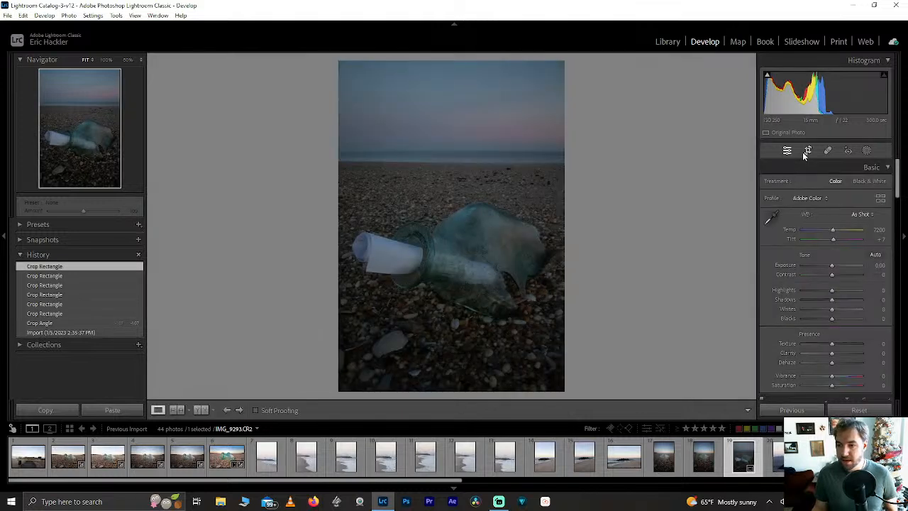
Try a lower Shadows value, reset it to 0, and raise the Exposure to +1.37.
{"action": "mouse_move", "coordinate": [834, 301]}
{"action": "left_mouse_down"}
{"action": "mouse_move", "coordinate": [850, 300]}
{"action": "mouse_move", "coordinate": [824, 298]}
{"action": "left_mouse_up"}
{"action": "double_click", "coordinate": [824, 298]}
{"action": "left_click_drag", "start_coordinate": [832, 264], "coordinate": [839, 263]}
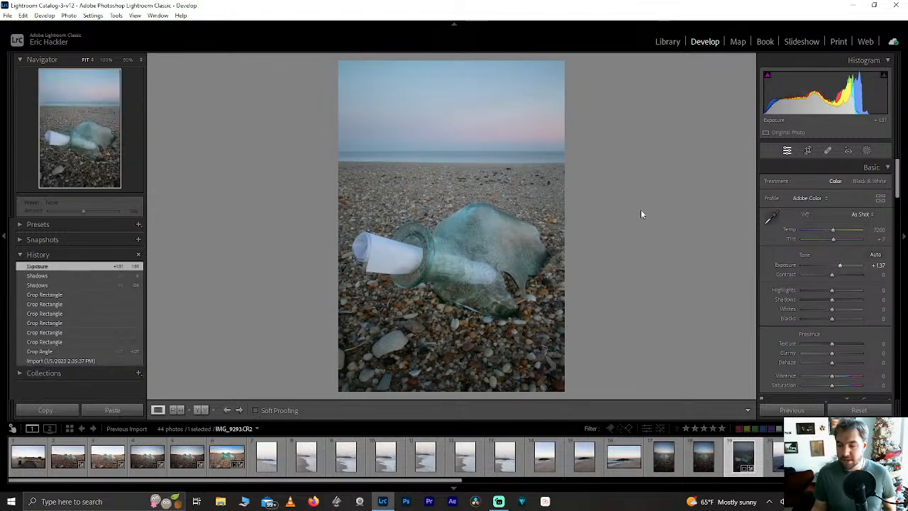
Check the brightened sky up close and convert the photo to the Black & White treatment.
{"action": "left_click", "coordinate": [396, 111]}
{"action": "left_click_drag", "start_coordinate": [396, 110], "coordinate": [441, 251]}
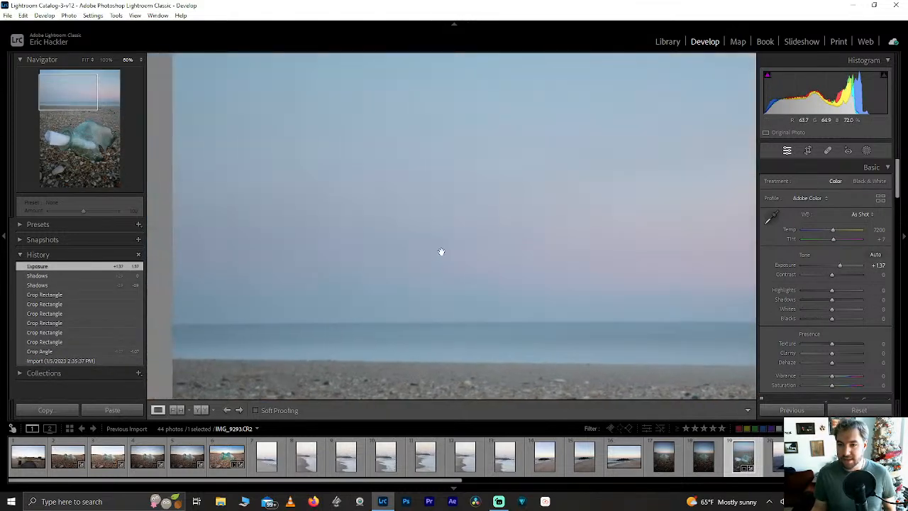
{"action": "left_click", "coordinate": [424, 139]}
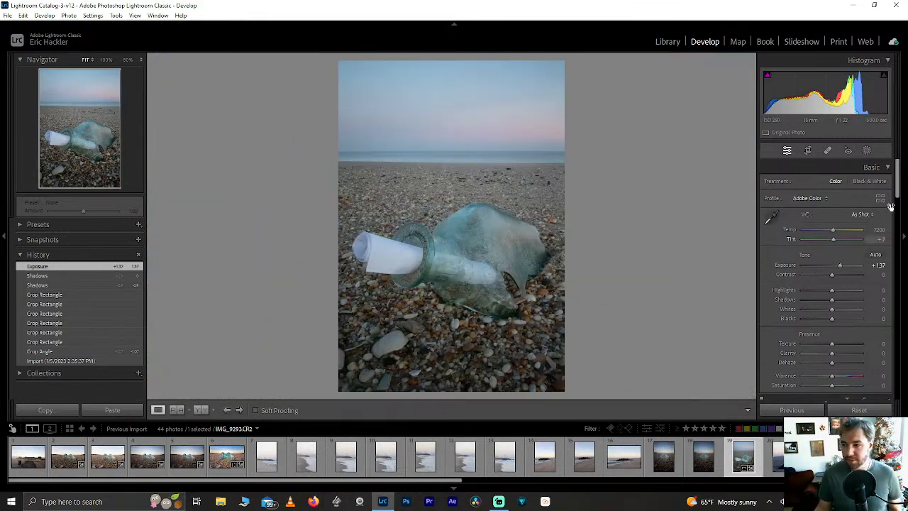
{"action": "left_click", "coordinate": [871, 181]}
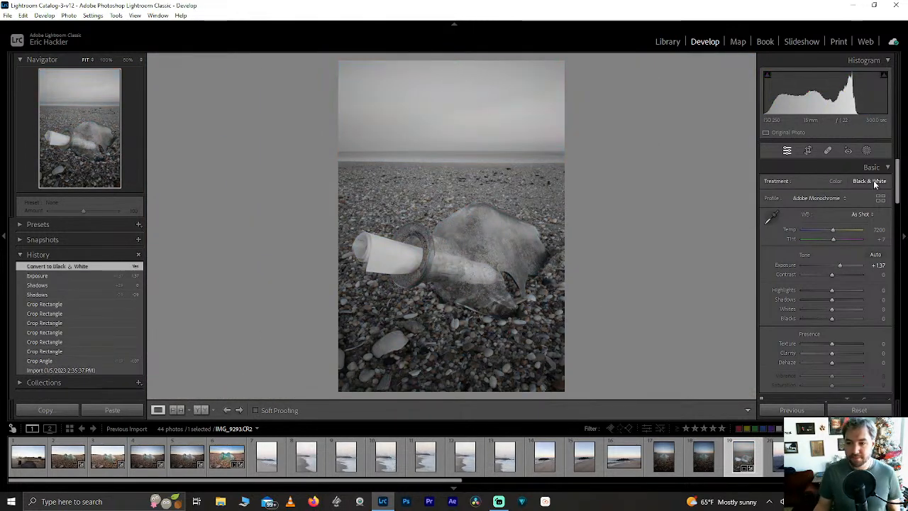
Return the photo to the Color treatment, try Vibrance values and reset them to 0, and raise the Saturation to +92.
{"action": "key", "text": "v"}
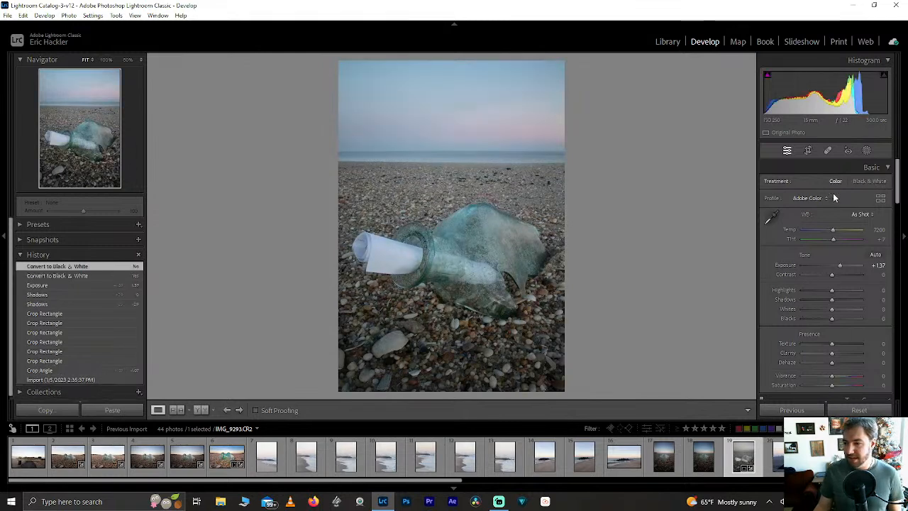
{"action": "left_click_drag", "start_coordinate": [832, 385], "coordinate": [863, 384]}
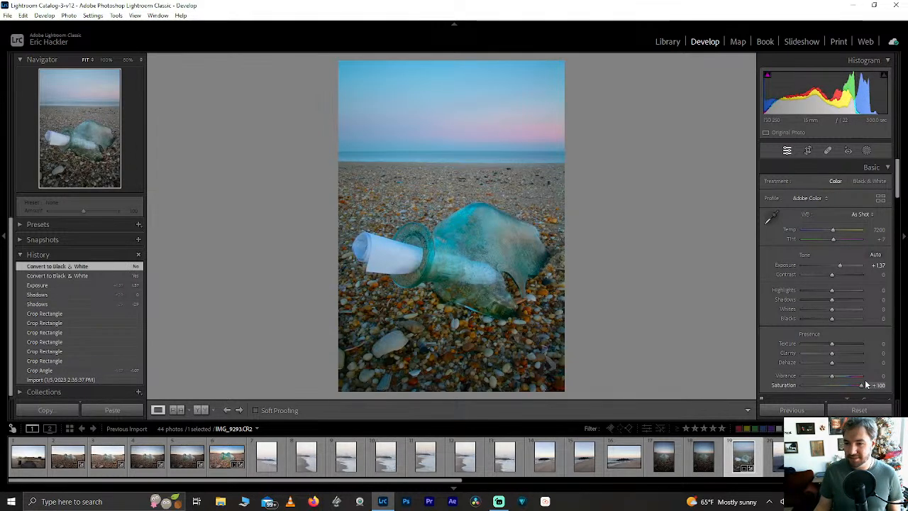
{"action": "mouse_move", "coordinate": [846, 380]}
{"action": "left_mouse_down"}
{"action": "mouse_move", "coordinate": [859, 371]}
{"action": "mouse_move", "coordinate": [839, 376]}
{"action": "left_mouse_up"}
{"action": "double_click", "coordinate": [839, 375]}
{"action": "left_click", "coordinate": [875, 384]}
{"action": "double_click", "coordinate": [860, 385]}
{"action": "left_click_drag", "start_coordinate": [828, 377], "coordinate": [859, 386]}
{"action": "double_click", "coordinate": [862, 376]}
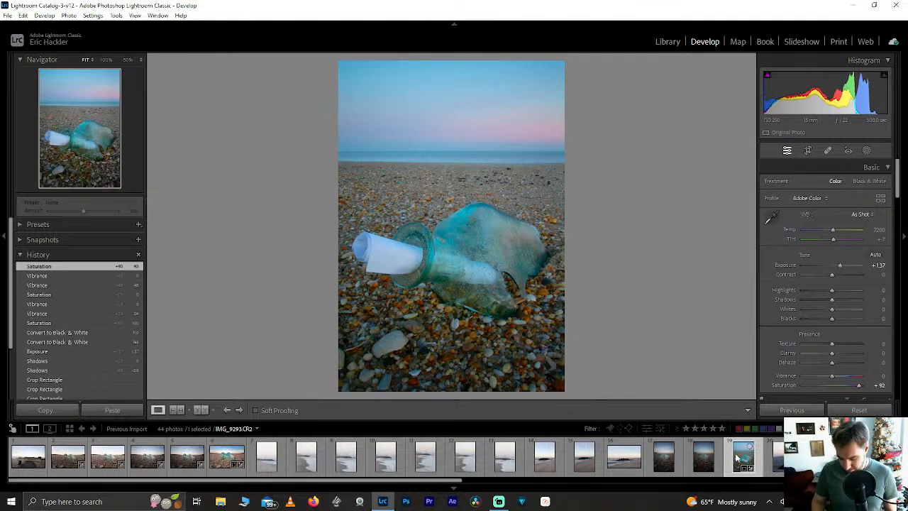
Create a virtual copy of IMG_9293, convert the copy to Black & White, and return to the color version.
{"action": "key", "text": "ctrl+apostrophe"}
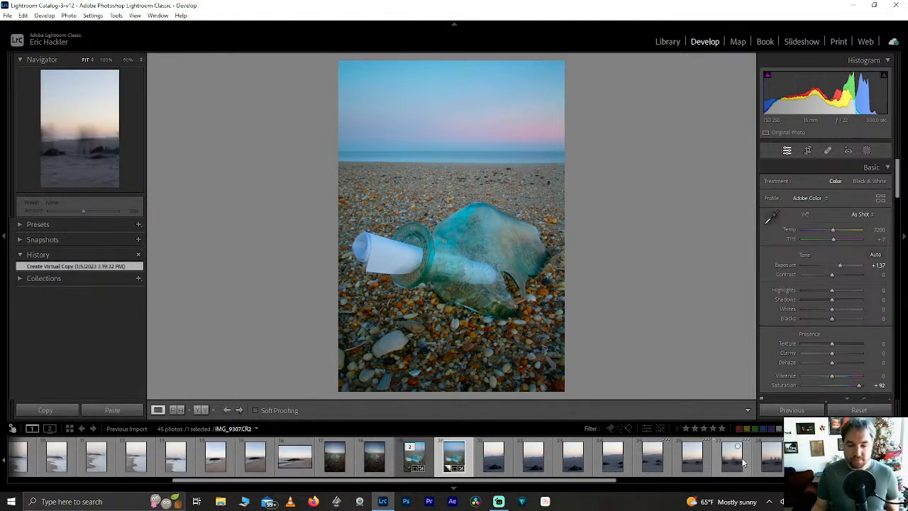
{"action": "left_click", "coordinate": [861, 183]}
{"action": "key", "text": "Left"}
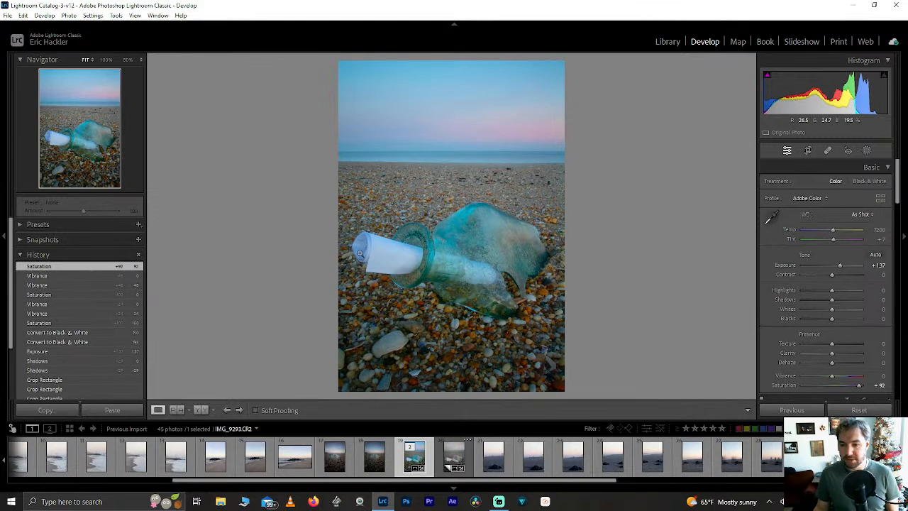
Set Highlights to +40, Shadows to +52, Whites to +37, Texture to +37, Clarity to -32 and Dehaze to -29 on the color version.
{"action": "left_click", "coordinate": [358, 240]}
{"action": "left_click", "coordinate": [414, 245]}
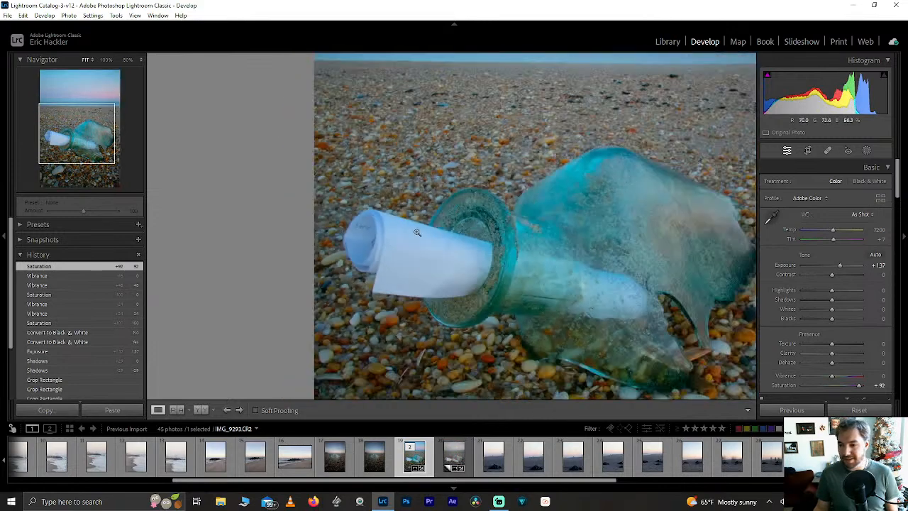
{"action": "mouse_move", "coordinate": [832, 290]}
{"action": "left_mouse_down"}
{"action": "mouse_move", "coordinate": [896, 293]}
{"action": "mouse_move", "coordinate": [842, 290]}
{"action": "mouse_move", "coordinate": [851, 312]}
{"action": "mouse_move", "coordinate": [841, 309]}
{"action": "mouse_move", "coordinate": [845, 299]}
{"action": "left_mouse_up"}
{"action": "left_click_drag", "start_coordinate": [831, 362], "coordinate": [842, 343]}
{"action": "double_click", "coordinate": [807, 353]}
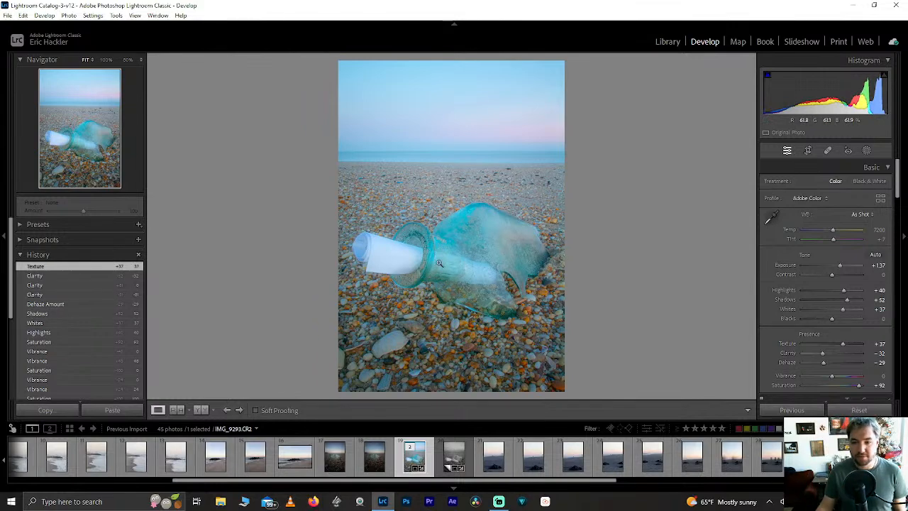
{"action": "left_click", "coordinate": [427, 237]}
{"action": "left_click_drag", "start_coordinate": [430, 269], "coordinate": [397, 128]}
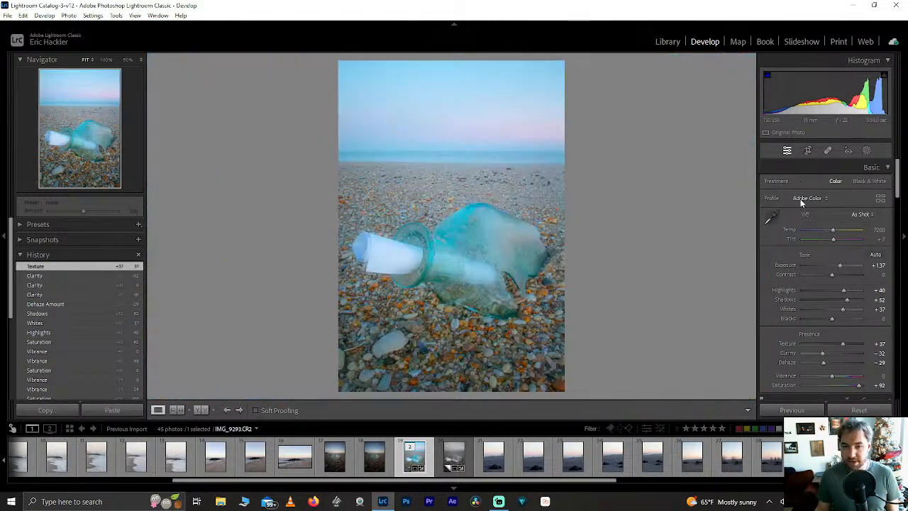
Narrow the crop slightly from the sides around the bottle and apply it.
{"action": "left_click", "coordinate": [808, 151]}
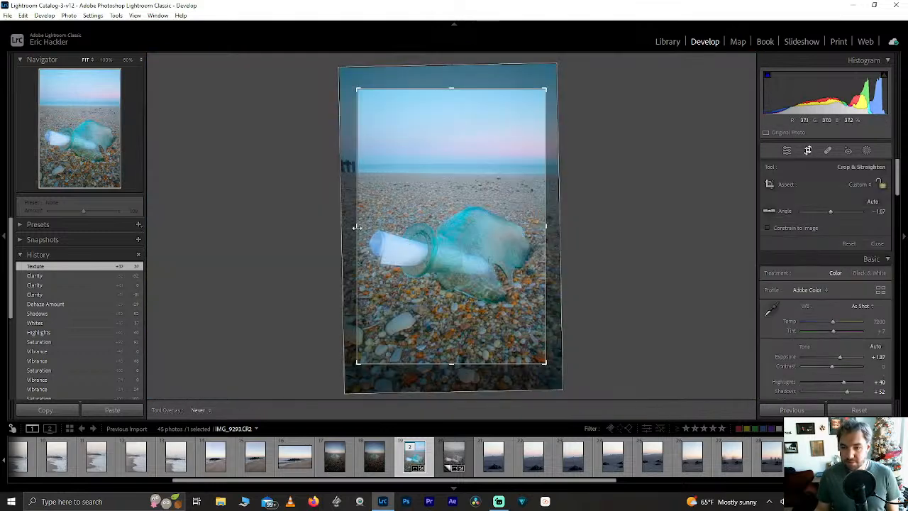
{"action": "left_click_drag", "start_coordinate": [357, 227], "coordinate": [356, 227]}
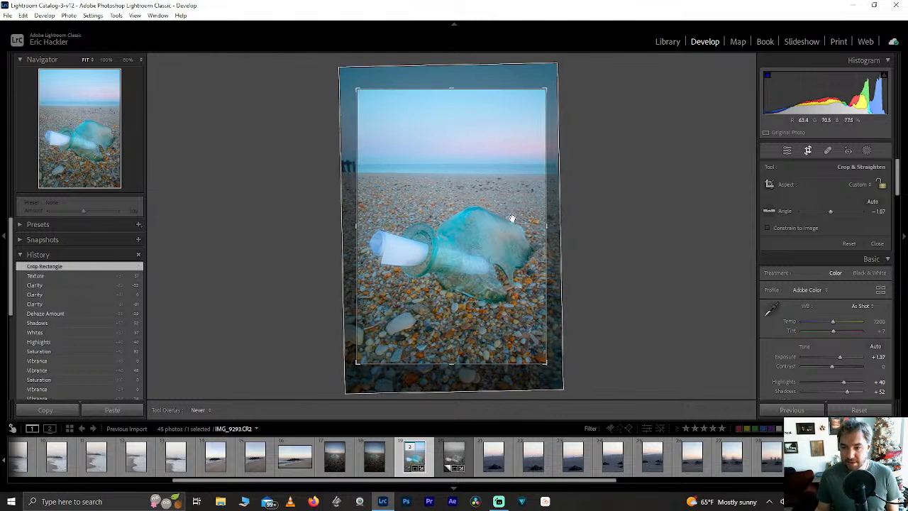
{"action": "mouse_move", "coordinate": [548, 221]}
{"action": "left_mouse_down"}
{"action": "mouse_move", "coordinate": [573, 219]}
{"action": "mouse_move", "coordinate": [543, 228]}
{"action": "left_mouse_up"}
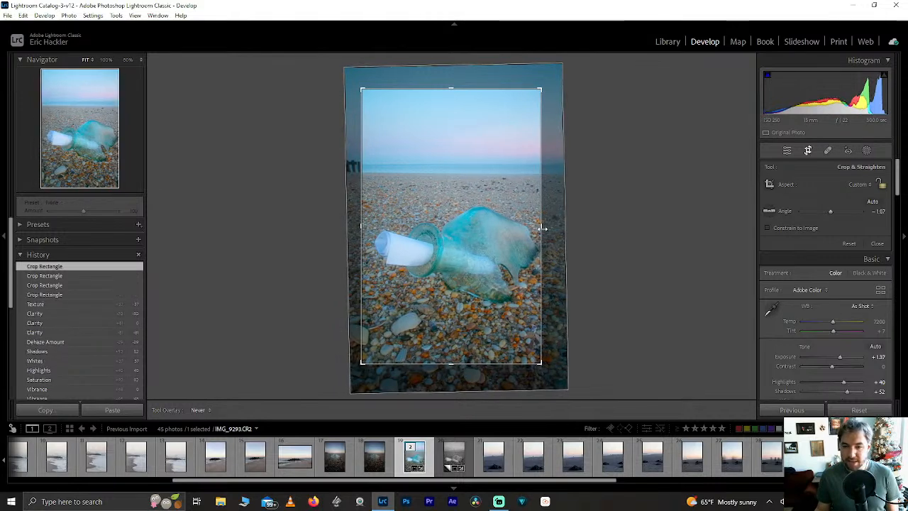
{"action": "left_click", "coordinate": [808, 151]}
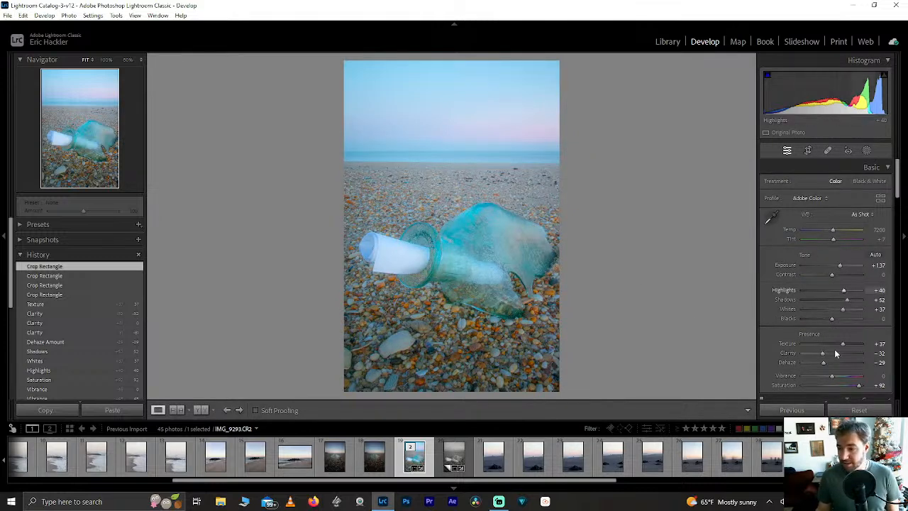
Set the color saturation to Aqua +42, Purple +49 and Green +66, trying Magenta and resetting it to 0.
{"action": "left_click_drag", "start_coordinate": [896, 186], "coordinate": [892, 233]}
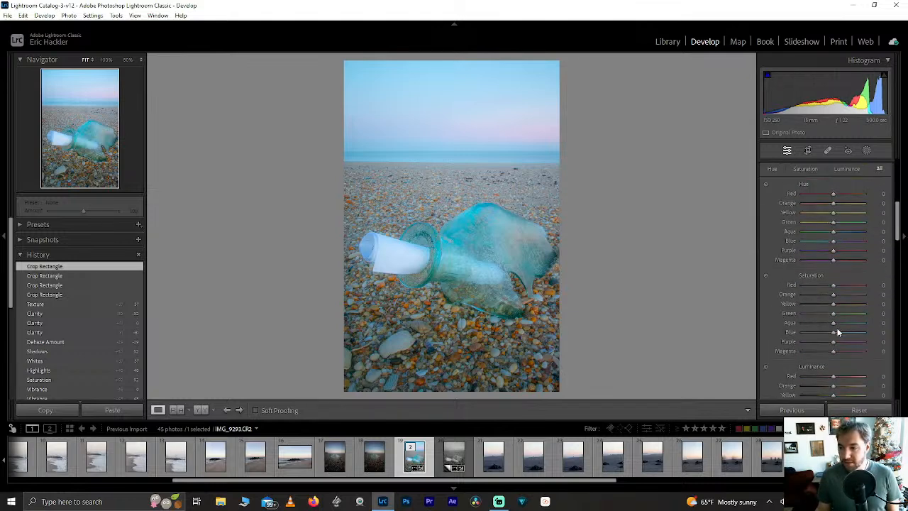
{"action": "left_click_drag", "start_coordinate": [859, 322], "coordinate": [885, 342]}
{"action": "double_click", "coordinate": [834, 351]}
{"action": "left_click_drag", "start_coordinate": [817, 343], "coordinate": [850, 338]}
{"action": "mouse_move", "coordinate": [833, 295]}
{"action": "left_mouse_down"}
{"action": "mouse_move", "coordinate": [898, 295]}
{"action": "mouse_move", "coordinate": [803, 295]}
{"action": "mouse_move", "coordinate": [864, 292]}
{"action": "mouse_move", "coordinate": [828, 293]}
{"action": "mouse_move", "coordinate": [865, 303]}
{"action": "mouse_move", "coordinate": [833, 304]}
{"action": "left_mouse_up"}
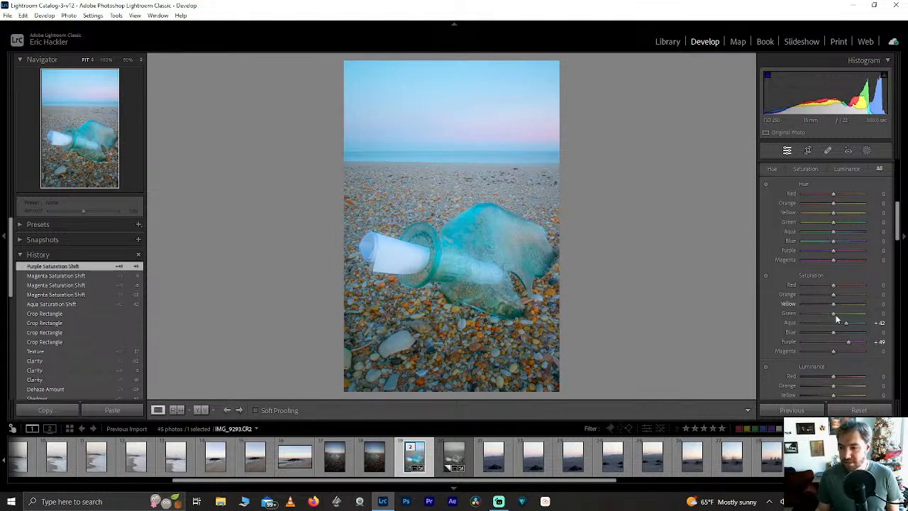
{"action": "left_click_drag", "start_coordinate": [857, 311], "coordinate": [853, 314]}
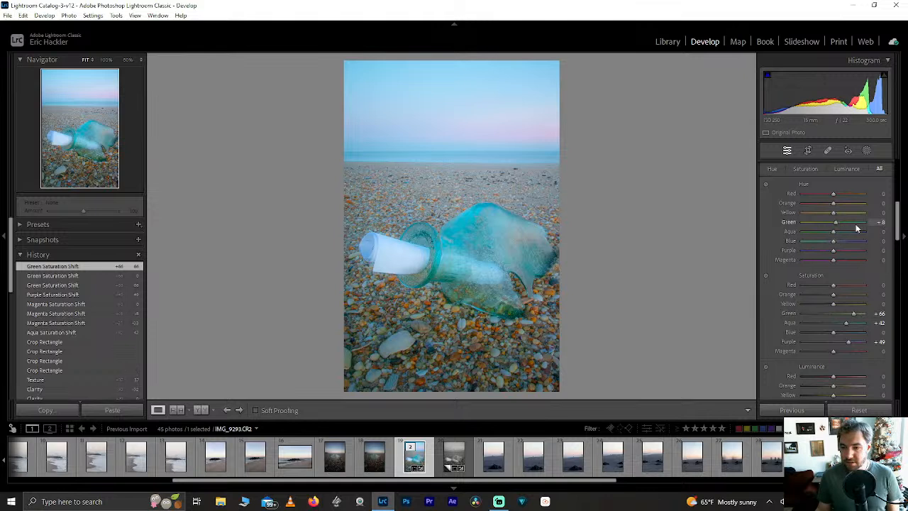
Set Orange saturation to +100 and Yellow saturation to -31, and shift the Orange hue to +12 and the Green hue to +38.
{"action": "left_click_drag", "start_coordinate": [890, 231], "coordinate": [890, 231]}
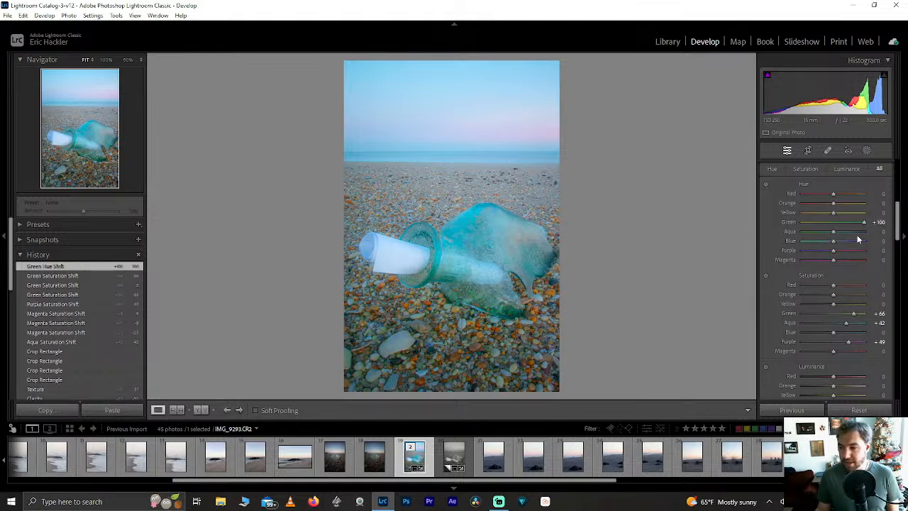
{"action": "left_click_drag", "start_coordinate": [833, 294], "coordinate": [883, 296]}
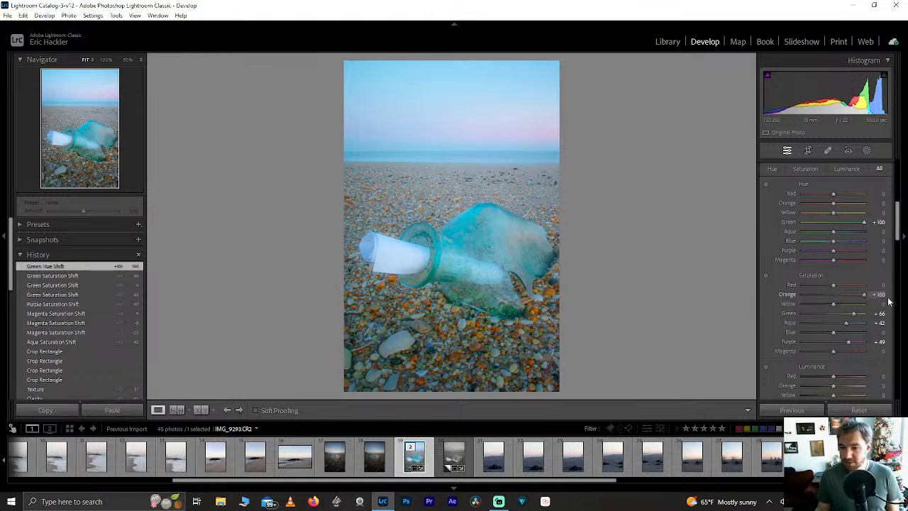
{"action": "mouse_move", "coordinate": [834, 203]}
{"action": "left_mouse_down"}
{"action": "mouse_move", "coordinate": [855, 206]}
{"action": "mouse_move", "coordinate": [806, 205]}
{"action": "mouse_move", "coordinate": [852, 206]}
{"action": "left_mouse_up"}
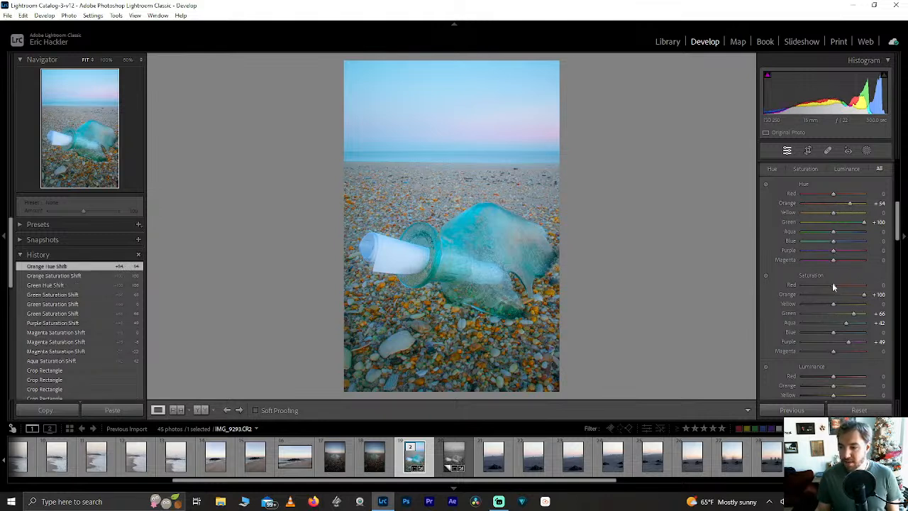
{"action": "left_click_drag", "start_coordinate": [844, 224], "coordinate": [845, 224]}
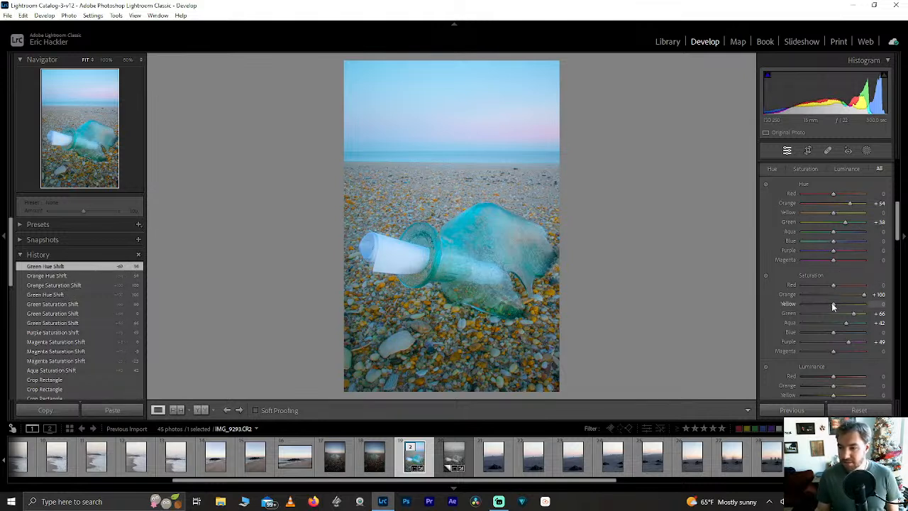
{"action": "left_click_drag", "start_coordinate": [834, 304], "coordinate": [763, 310]}
{"action": "left_click_drag", "start_coordinate": [803, 304], "coordinate": [813, 305]}
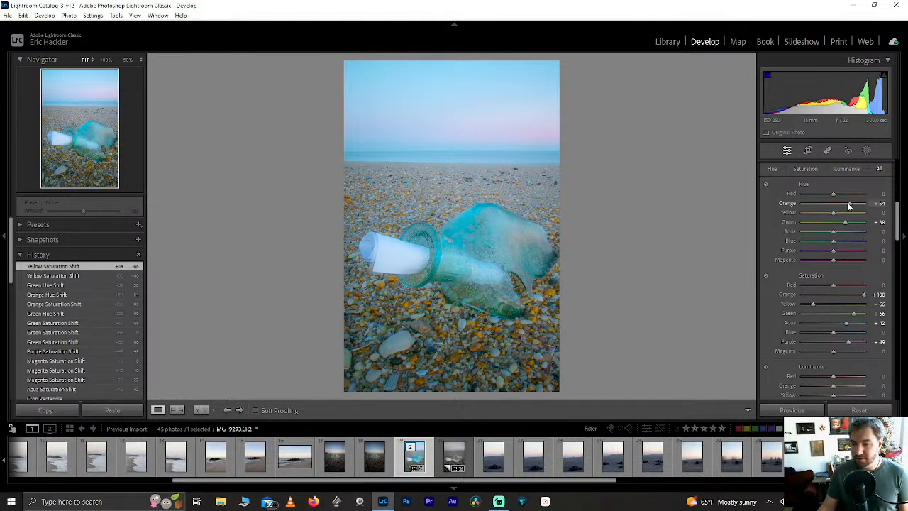
{"action": "left_click_drag", "start_coordinate": [836, 206], "coordinate": [837, 206]}
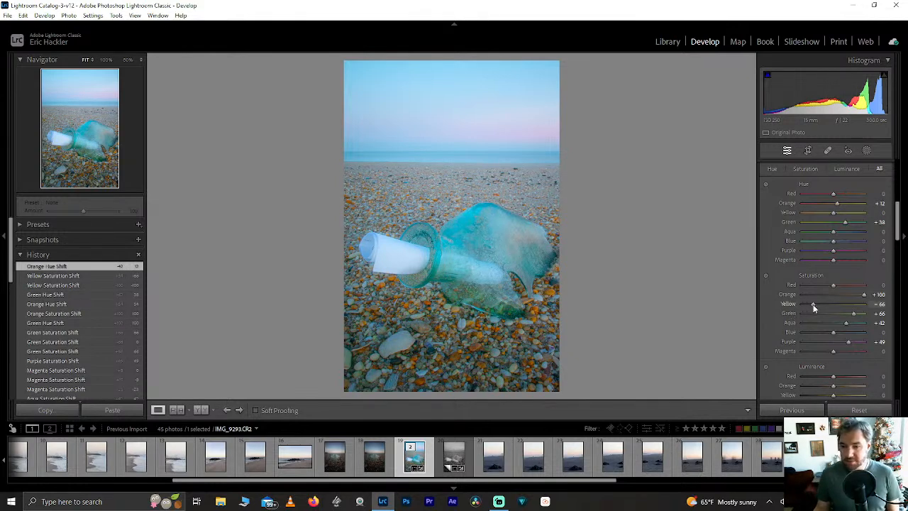
{"action": "left_click_drag", "start_coordinate": [813, 304], "coordinate": [899, 301]}
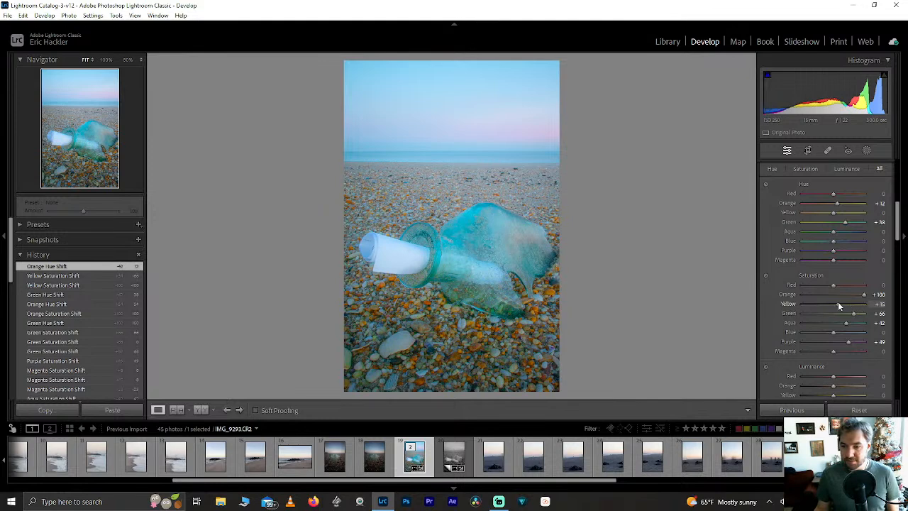
{"action": "left_click_drag", "start_coordinate": [823, 304], "coordinate": [824, 304]}
Widen the crop on both sides of the bottle, fine-tune its width, and apply it.
{"action": "left_click", "coordinate": [806, 151]}
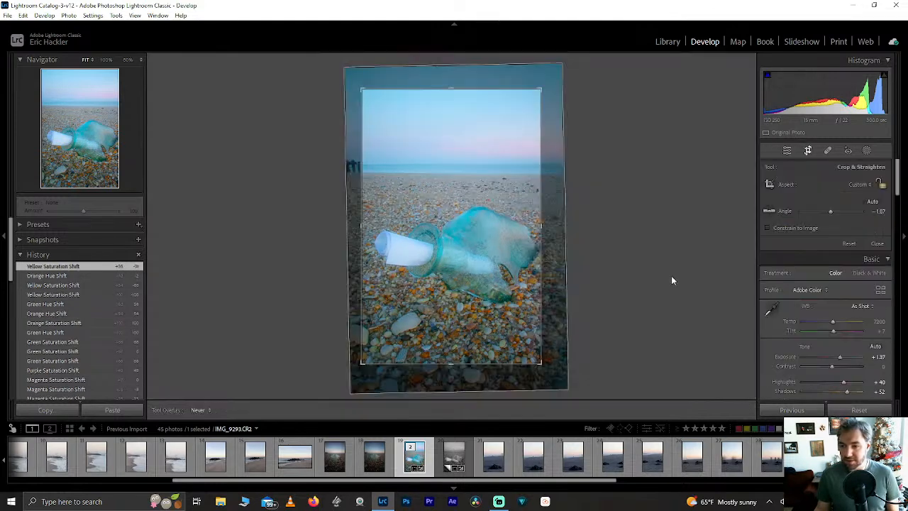
{"action": "left_click_drag", "start_coordinate": [545, 245], "coordinate": [551, 239]}
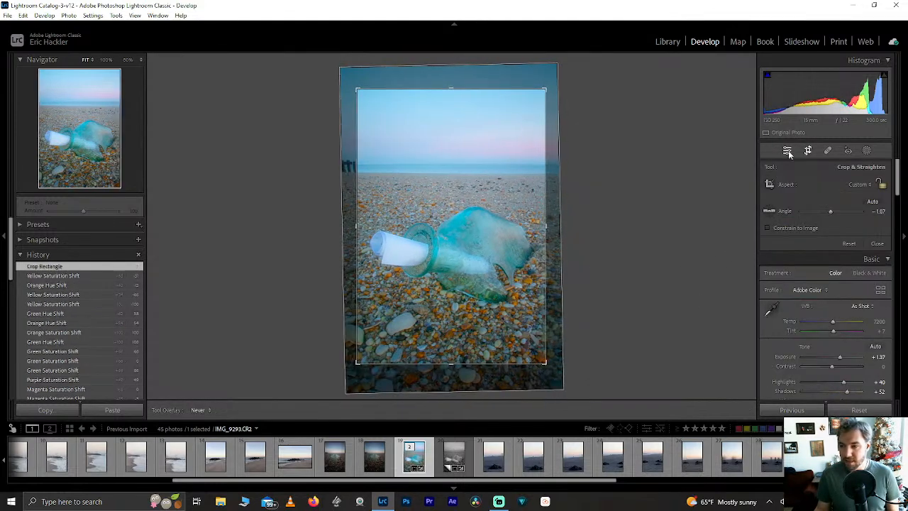
{"action": "left_click", "coordinate": [807, 151]}
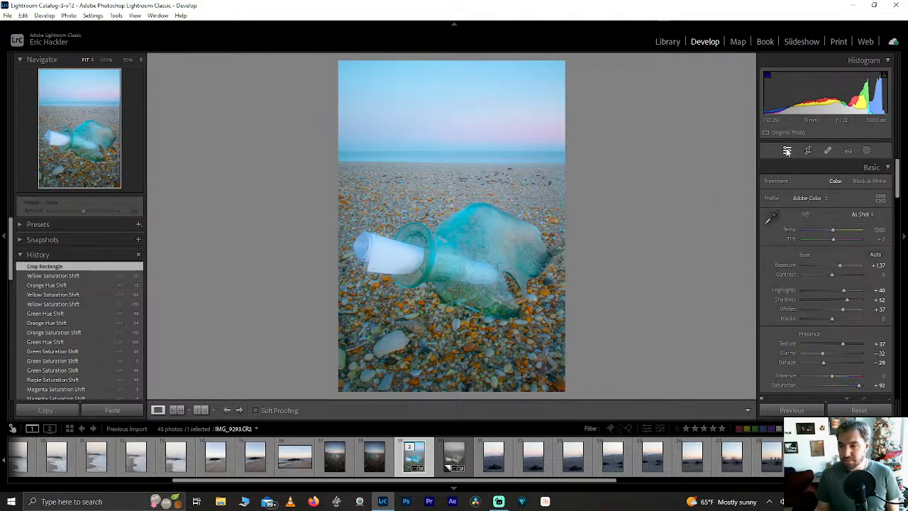
{"action": "left_click", "coordinate": [807, 151]}
{"action": "left_click_drag", "start_coordinate": [541, 237], "coordinate": [548, 238]}
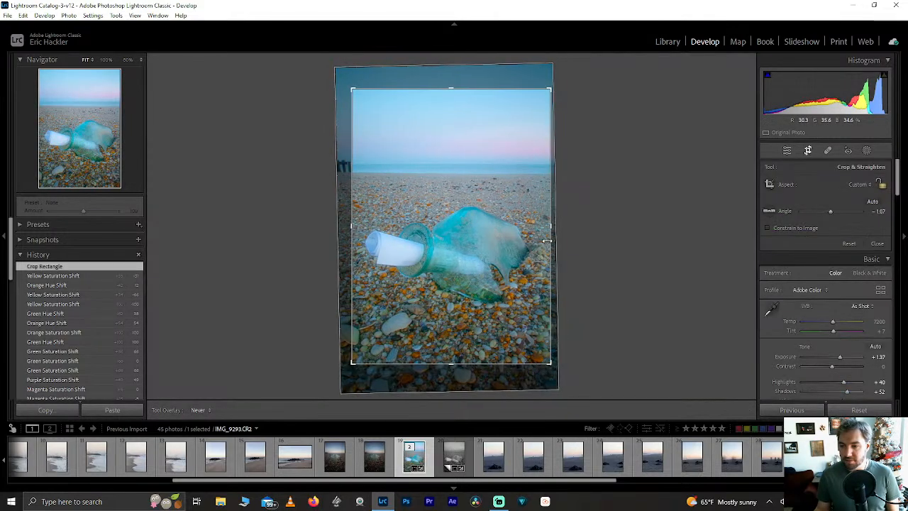
{"action": "left_click", "coordinate": [809, 150]}
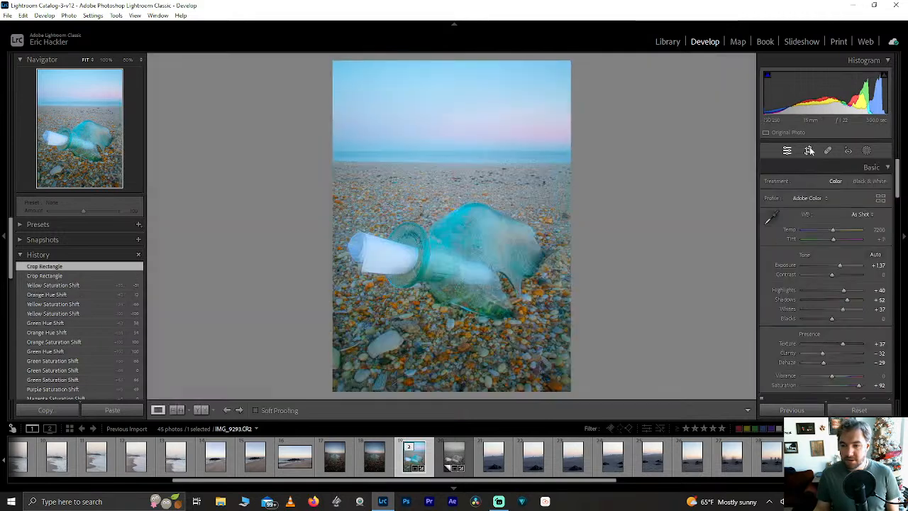
{"action": "left_click", "coordinate": [807, 150]}
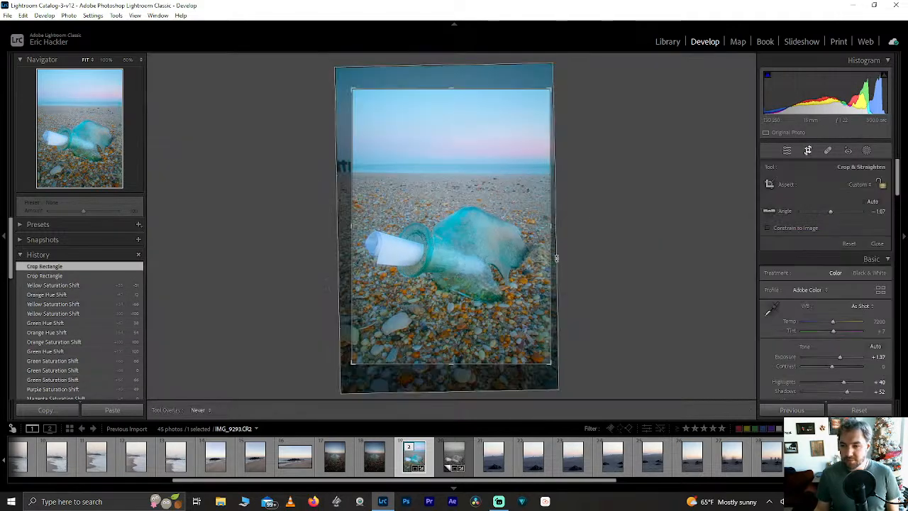
{"action": "left_click_drag", "start_coordinate": [551, 237], "coordinate": [545, 241]}
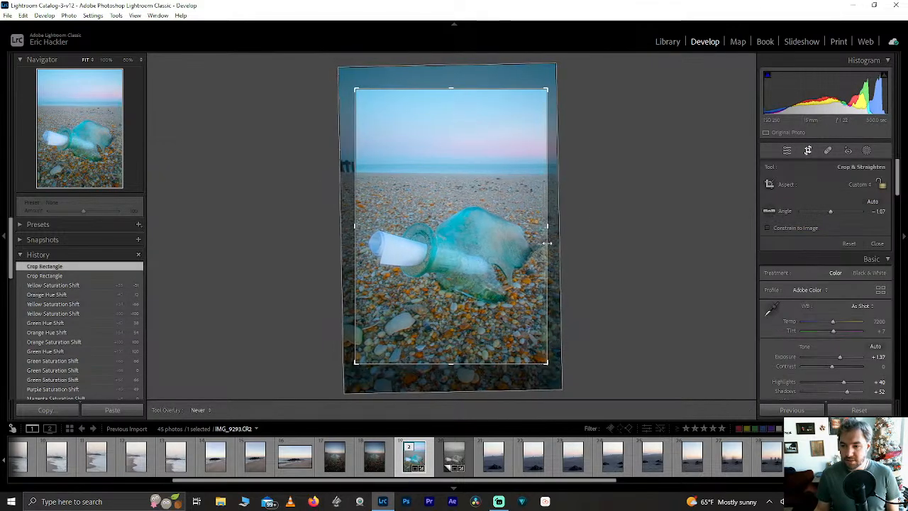
{"action": "left_click", "coordinate": [807, 151]}
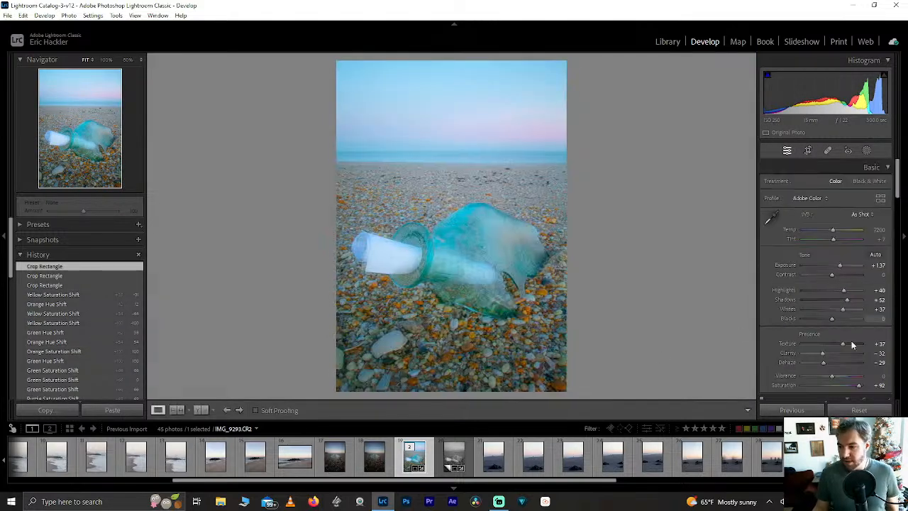
Set the Red luminance to +100 and the Yellow luminance to +77, resetting trial Aqua, Green and Orange luminance shifts to 0.
{"action": "left_click_drag", "start_coordinate": [896, 183], "coordinate": [892, 249]}
{"action": "scroll", "coordinate": [835, 311], "scroll_direction": "up", "scroll_amount": 2}
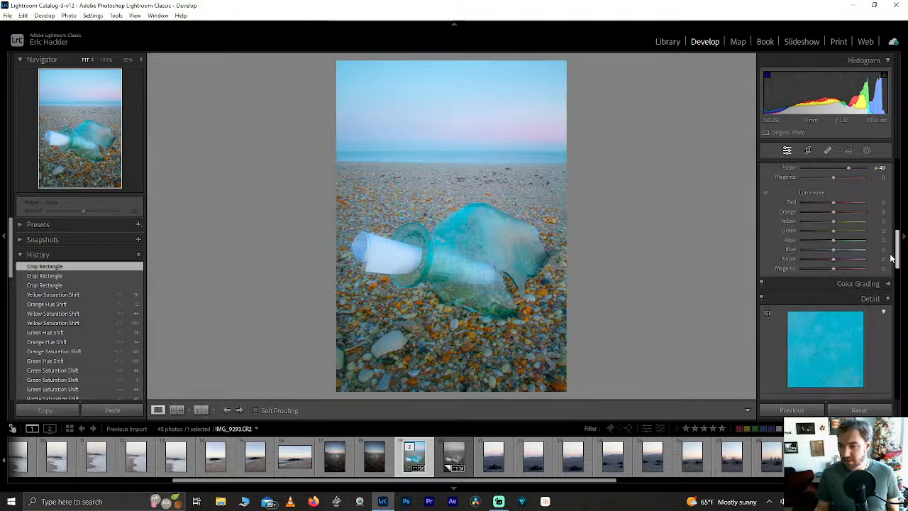
{"action": "left_click_drag", "start_coordinate": [834, 342], "coordinate": [834, 313]}
{"action": "double_click", "coordinate": [826, 332]}
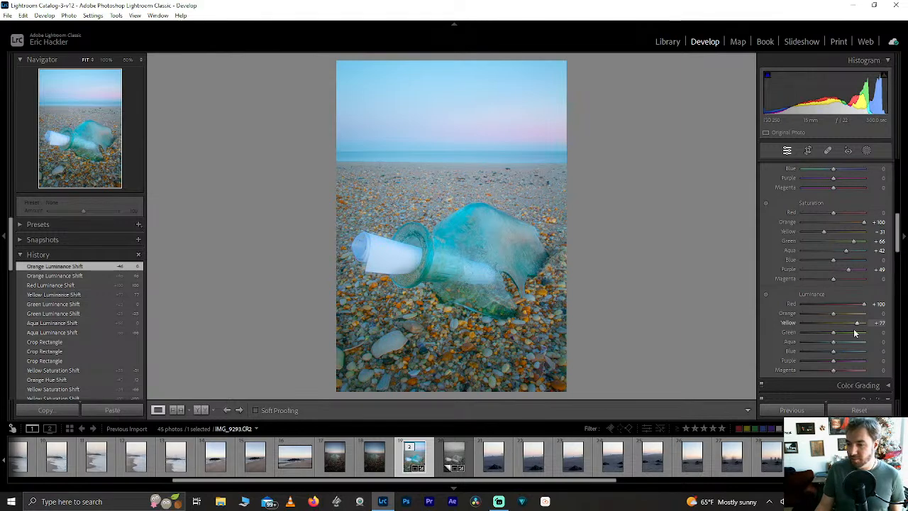
{"action": "left_click_drag", "start_coordinate": [421, 318], "coordinate": [446, 227]}
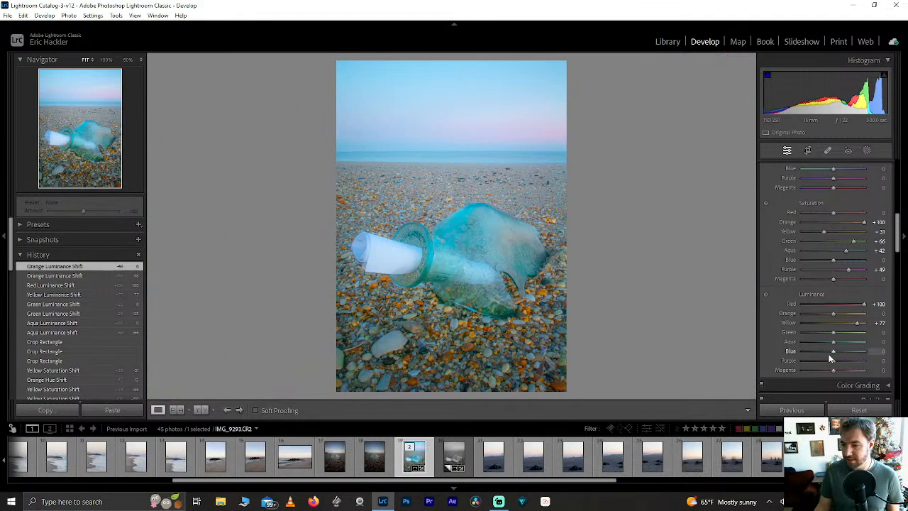
Set Blue saturation to +38 and Aqua luminance to +46, resetting trial Blue, Magenta and Purple luminance shifts to 0.
{"action": "left_click_drag", "start_coordinate": [834, 351], "coordinate": [841, 349]}
{"action": "double_click", "coordinate": [840, 349]}
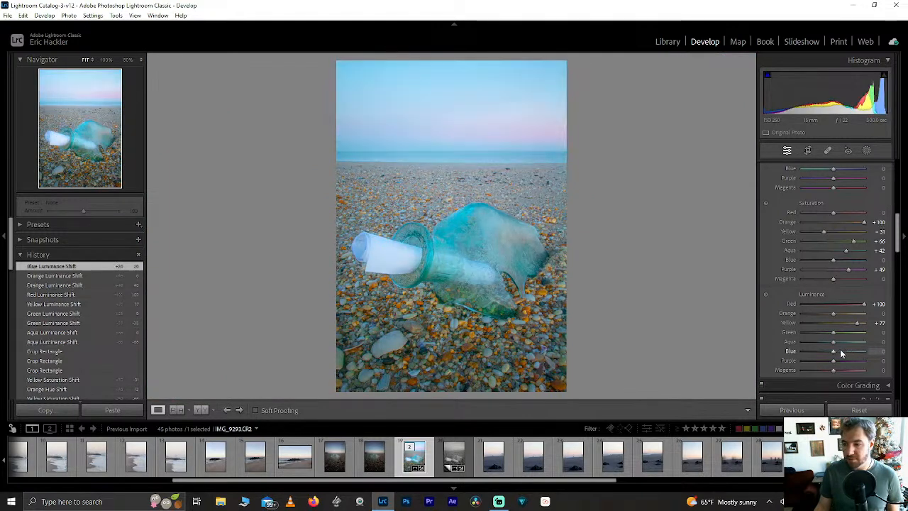
{"action": "left_click_drag", "start_coordinate": [832, 259], "coordinate": [845, 260]}
{"action": "mouse_move", "coordinate": [834, 351]}
{"action": "left_mouse_down"}
{"action": "mouse_move", "coordinate": [845, 366]}
{"action": "mouse_move", "coordinate": [893, 365]}
{"action": "mouse_move", "coordinate": [768, 369]}
{"action": "mouse_move", "coordinate": [885, 359]}
{"action": "mouse_move", "coordinate": [776, 361]}
{"action": "mouse_move", "coordinate": [826, 359]}
{"action": "mouse_move", "coordinate": [861, 339]}
{"action": "mouse_move", "coordinate": [845, 342]}
{"action": "left_mouse_up"}
{"action": "double_click", "coordinate": [840, 351]}
{"action": "double_click", "coordinate": [832, 368]}
{"action": "double_click", "coordinate": [827, 361]}
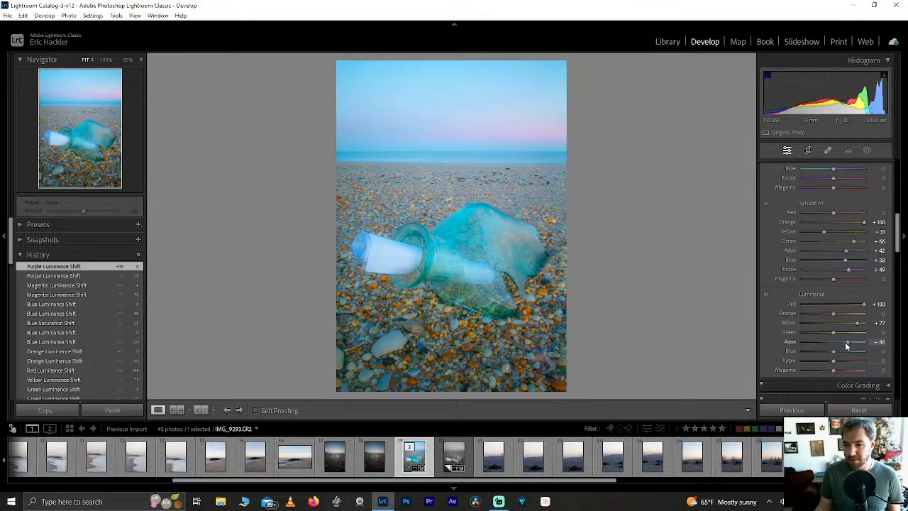
Set the Aqua luminance to +15.
{"action": "double_click", "coordinate": [851, 338]}
{"action": "left_click_drag", "start_coordinate": [835, 346], "coordinate": [838, 346]}
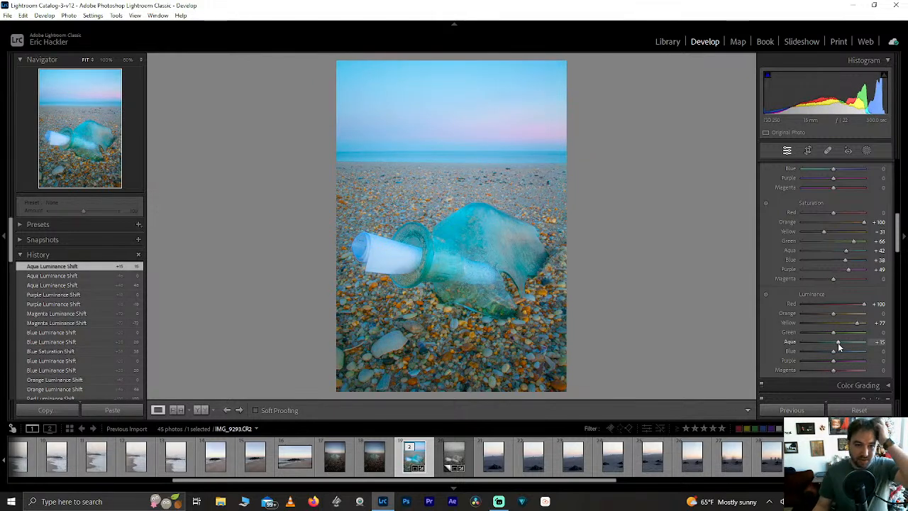
{"action": "left_click_drag", "start_coordinate": [904, 225], "coordinate": [905, 165]}
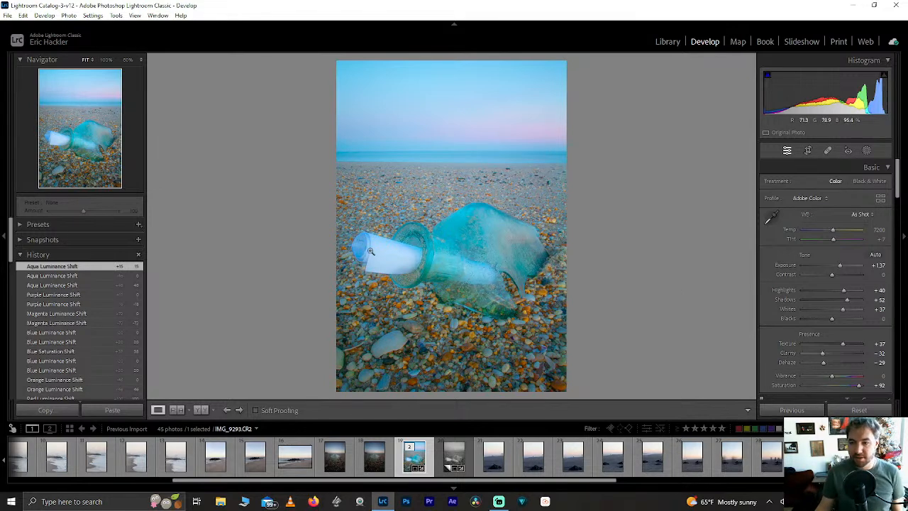
Try a color range mask sampled from the rolled paper with Refine at 65, and delete the color range.
{"action": "left_click", "coordinate": [866, 152]}
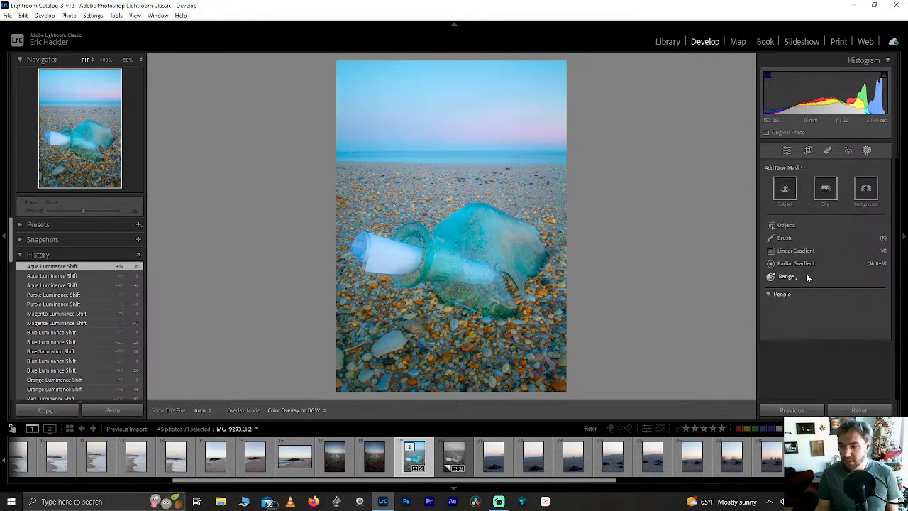
{"action": "left_click", "coordinate": [797, 293]}
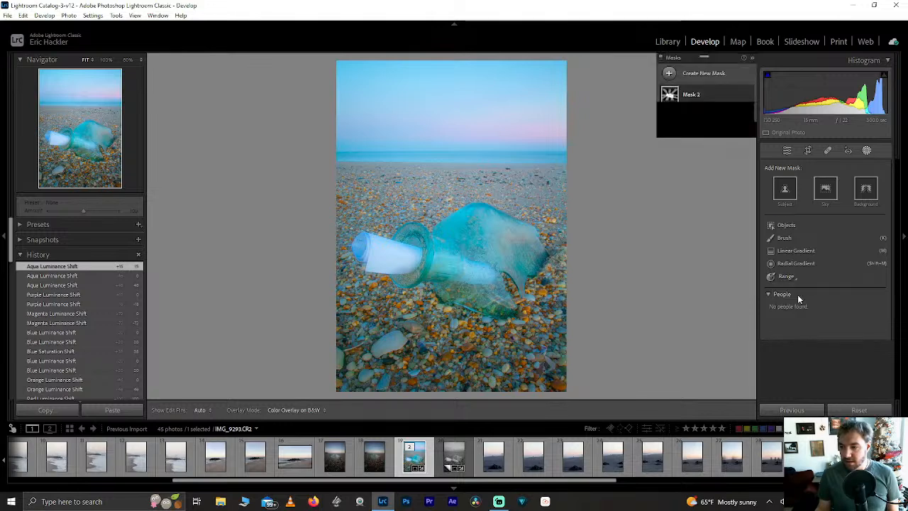
{"action": "left_click", "coordinate": [415, 249]}
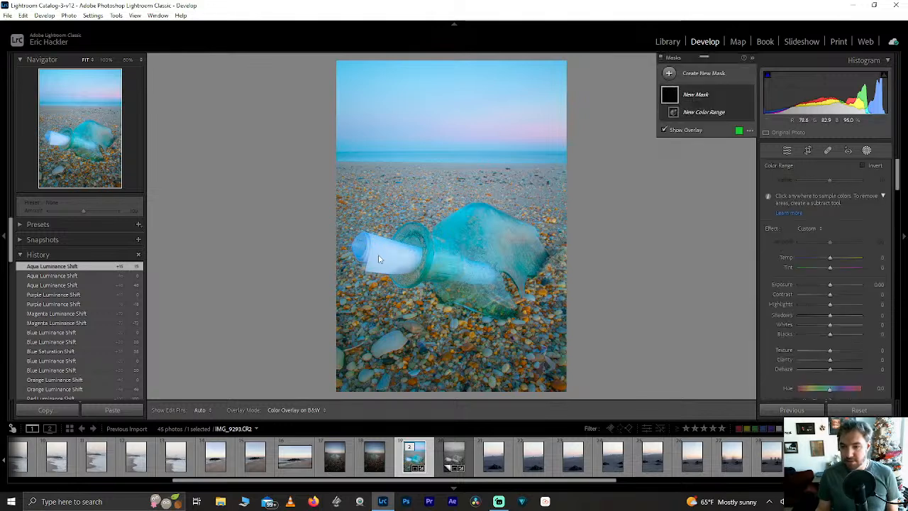
{"action": "left_click", "coordinate": [384, 246]}
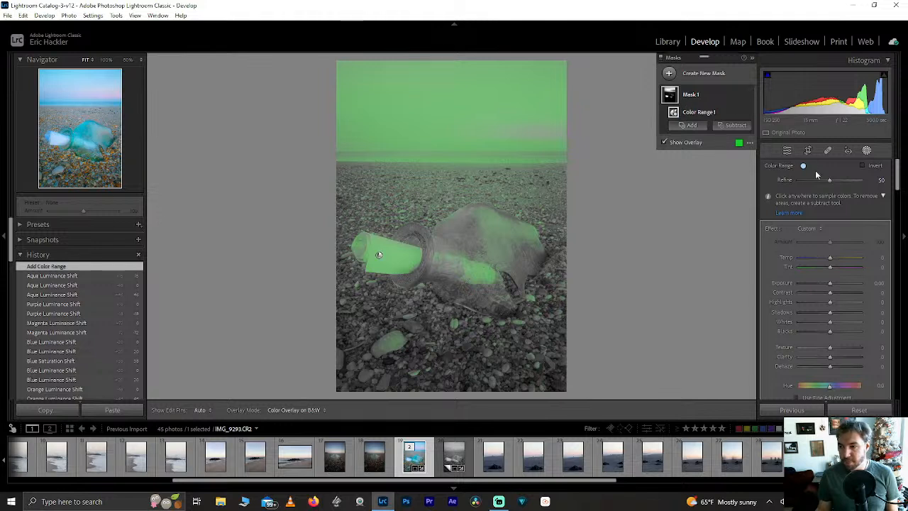
{"action": "mouse_move", "coordinate": [830, 182]}
{"action": "left_mouse_down"}
{"action": "mouse_move", "coordinate": [805, 181]}
{"action": "mouse_move", "coordinate": [838, 186]}
{"action": "left_mouse_up"}
{"action": "left_click_drag", "start_coordinate": [837, 181], "coordinate": [838, 181]}
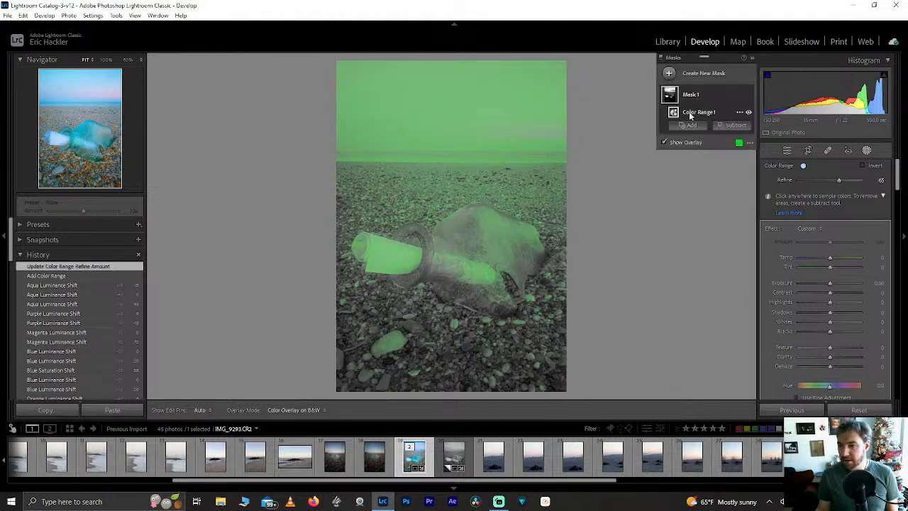
{"action": "key", "text": "Delete"}
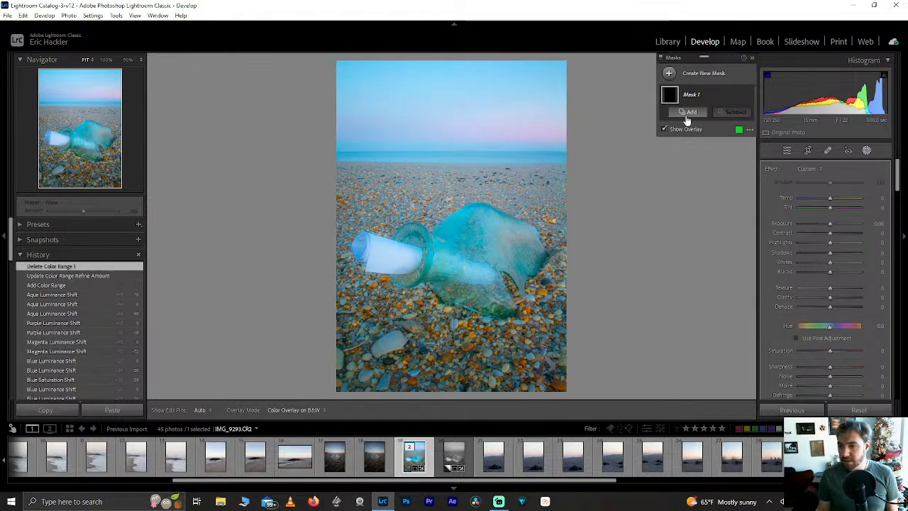
Add a luminance range sampled from the rolled paper to the mask, and extend its lower limit to 50.
{"action": "left_click", "coordinate": [691, 113]}
{"action": "left_click", "coordinate": [707, 258]}
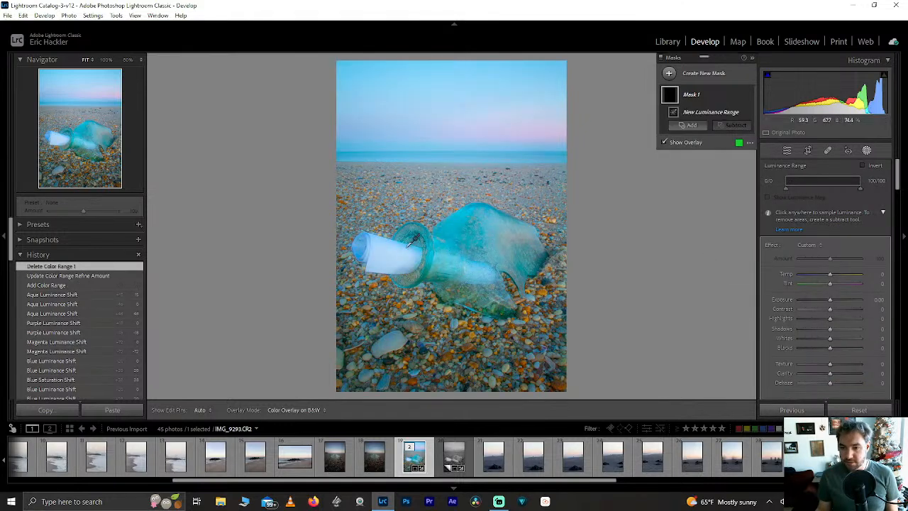
{"action": "left_click", "coordinate": [377, 251]}
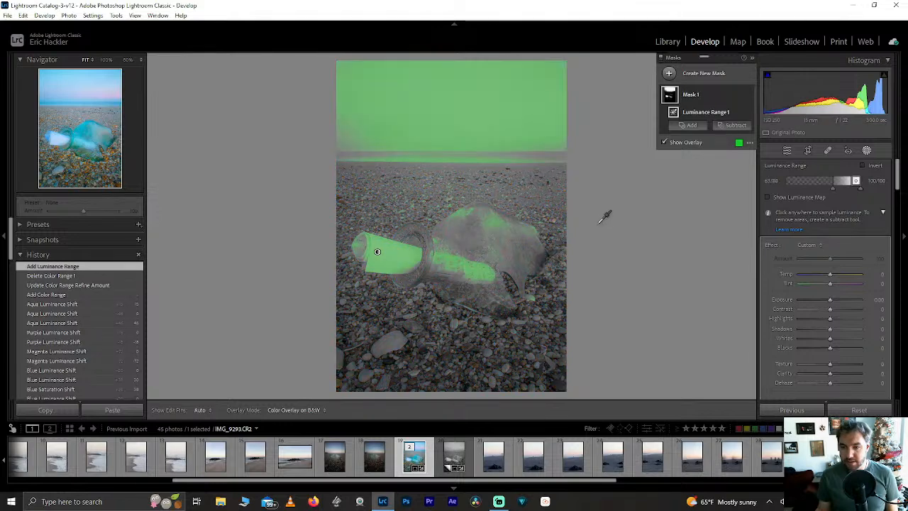
{"action": "left_click_drag", "start_coordinate": [832, 186], "coordinate": [822, 191]}
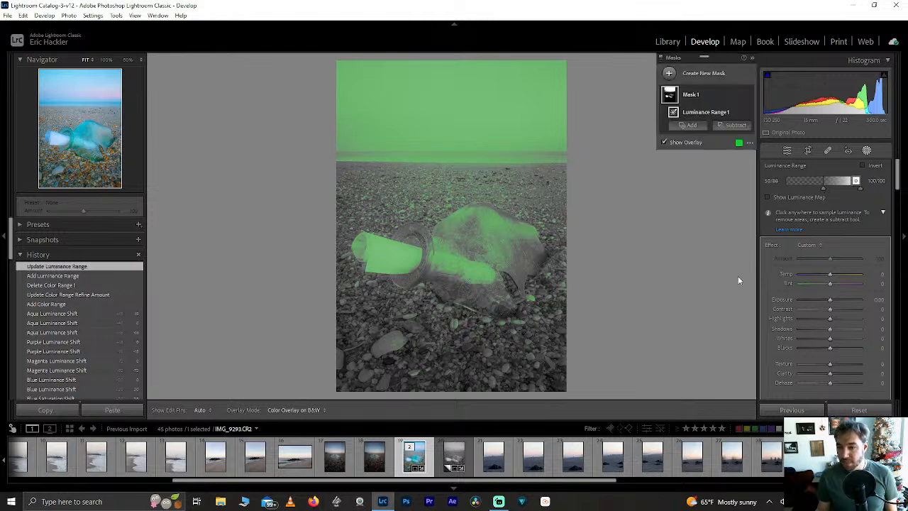
Subtract the sky, the pebbles and the surrounding bottle glass from the mask with a brush, leaving only the paper message masked.
{"action": "left_click", "coordinate": [720, 128]}
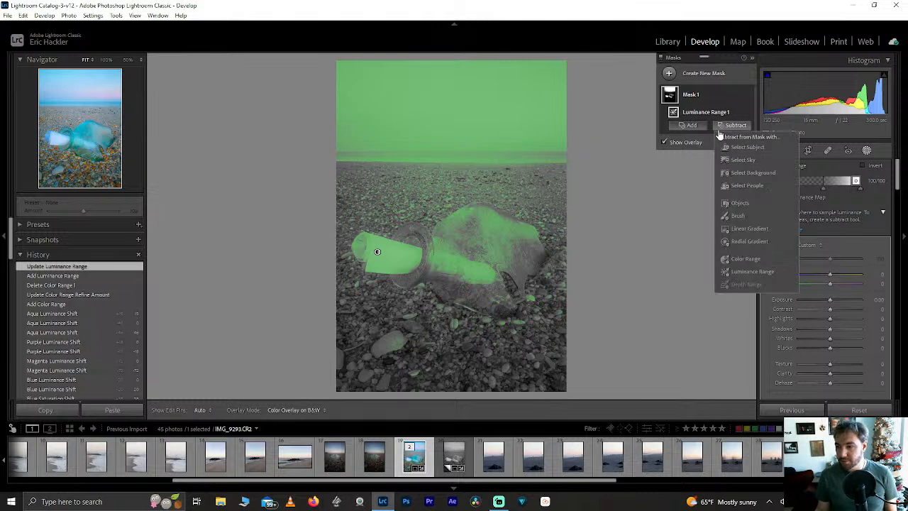
{"action": "left_click", "coordinate": [736, 218]}
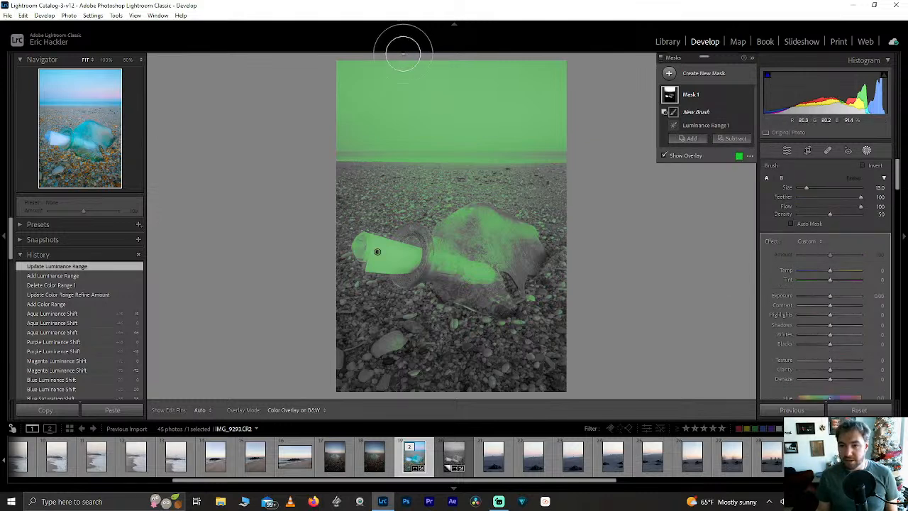
{"action": "mouse_move", "coordinate": [486, 45]}
{"action": "left_mouse_down"}
{"action": "mouse_move", "coordinate": [476, 73]}
{"action": "mouse_move", "coordinate": [584, 61]}
{"action": "mouse_move", "coordinate": [509, 79]}
{"action": "mouse_move", "coordinate": [286, 61]}
{"action": "mouse_move", "coordinate": [520, 50]}
{"action": "mouse_move", "coordinate": [595, 80]}
{"action": "mouse_move", "coordinate": [322, 91]}
{"action": "mouse_move", "coordinate": [429, 112]}
{"action": "mouse_move", "coordinate": [547, 114]}
{"action": "mouse_move", "coordinate": [561, 133]}
{"action": "mouse_move", "coordinate": [289, 138]}
{"action": "mouse_move", "coordinate": [453, 146]}
{"action": "mouse_move", "coordinate": [342, 169]}
{"action": "mouse_move", "coordinate": [545, 159]}
{"action": "mouse_move", "coordinate": [575, 172]}
{"action": "mouse_move", "coordinate": [538, 399]}
{"action": "mouse_move", "coordinate": [534, 201]}
{"action": "mouse_move", "coordinate": [520, 239]}
{"action": "mouse_move", "coordinate": [464, 188]}
{"action": "mouse_move", "coordinate": [510, 167]}
{"action": "mouse_move", "coordinate": [456, 184]}
{"action": "mouse_move", "coordinate": [408, 170]}
{"action": "mouse_move", "coordinate": [301, 177]}
{"action": "mouse_move", "coordinate": [446, 118]}
{"action": "mouse_move", "coordinate": [557, 253]}
{"action": "left_mouse_up"}
{"action": "scroll", "coordinate": [515, 334], "scroll_direction": "down", "scroll_amount": 3}
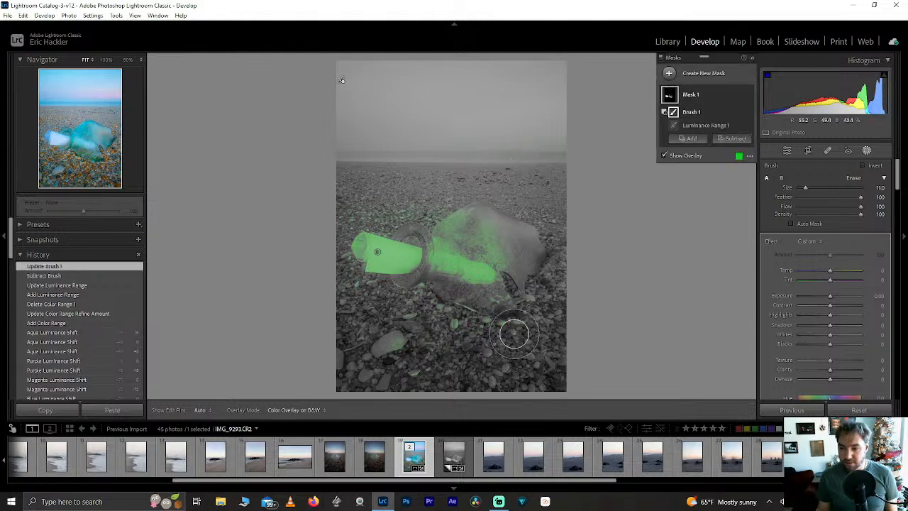
{"action": "mouse_move", "coordinate": [516, 325]}
{"action": "left_mouse_down"}
{"action": "mouse_move", "coordinate": [456, 320]}
{"action": "mouse_move", "coordinate": [419, 304]}
{"action": "mouse_move", "coordinate": [417, 362]}
{"action": "mouse_move", "coordinate": [385, 349]}
{"action": "mouse_move", "coordinate": [361, 300]}
{"action": "mouse_move", "coordinate": [419, 300]}
{"action": "mouse_move", "coordinate": [426, 295]}
{"action": "mouse_move", "coordinate": [415, 284]}
{"action": "mouse_move", "coordinate": [447, 308]}
{"action": "left_mouse_up"}
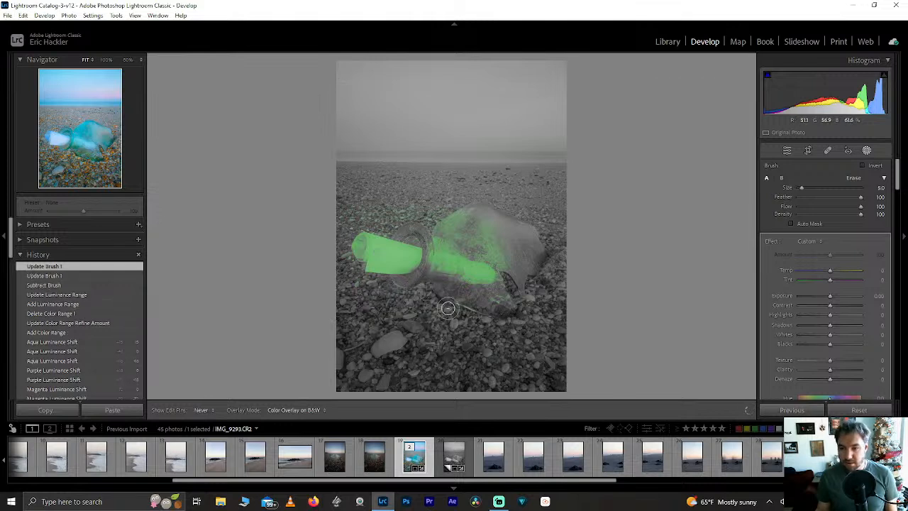
{"action": "mouse_move", "coordinate": [526, 314]}
{"action": "left_mouse_down"}
{"action": "mouse_move", "coordinate": [500, 303]}
{"action": "mouse_move", "coordinate": [529, 289]}
{"action": "left_mouse_up"}
{"action": "scroll", "coordinate": [461, 214], "scroll_direction": "up", "scroll_amount": 4}
{"action": "mouse_move", "coordinate": [461, 214]}
{"action": "left_mouse_down"}
{"action": "mouse_move", "coordinate": [419, 204]}
{"action": "mouse_move", "coordinate": [432, 220]}
{"action": "mouse_move", "coordinate": [319, 203]}
{"action": "mouse_move", "coordinate": [472, 224]}
{"action": "mouse_move", "coordinate": [446, 230]}
{"action": "mouse_move", "coordinate": [502, 243]}
{"action": "mouse_move", "coordinate": [505, 258]}
{"action": "mouse_move", "coordinate": [490, 240]}
{"action": "mouse_move", "coordinate": [492, 247]}
{"action": "mouse_move", "coordinate": [432, 238]}
{"action": "mouse_move", "coordinate": [490, 245]}
{"action": "mouse_move", "coordinate": [510, 283]}
{"action": "left_mouse_up"}
{"action": "mouse_move", "coordinate": [383, 208]}
{"action": "left_mouse_down"}
{"action": "mouse_move", "coordinate": [345, 220]}
{"action": "mouse_move", "coordinate": [416, 219]}
{"action": "mouse_move", "coordinate": [426, 229]}
{"action": "left_mouse_up"}
{"action": "left_click_drag", "start_coordinate": [524, 205], "coordinate": [507, 298]}
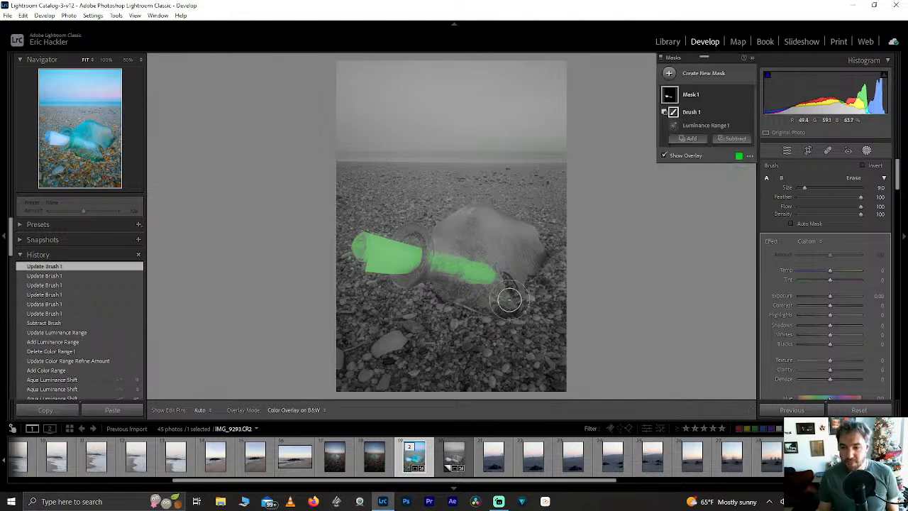
Try Whites at 55 plus Blacks and Highlights shifts on the paper mask, and reset all three to 0.
{"action": "left_click_drag", "start_coordinate": [830, 334], "coordinate": [839, 316]}
{"action": "double_click", "coordinate": [816, 341]}
{"action": "double_click", "coordinate": [839, 316]}
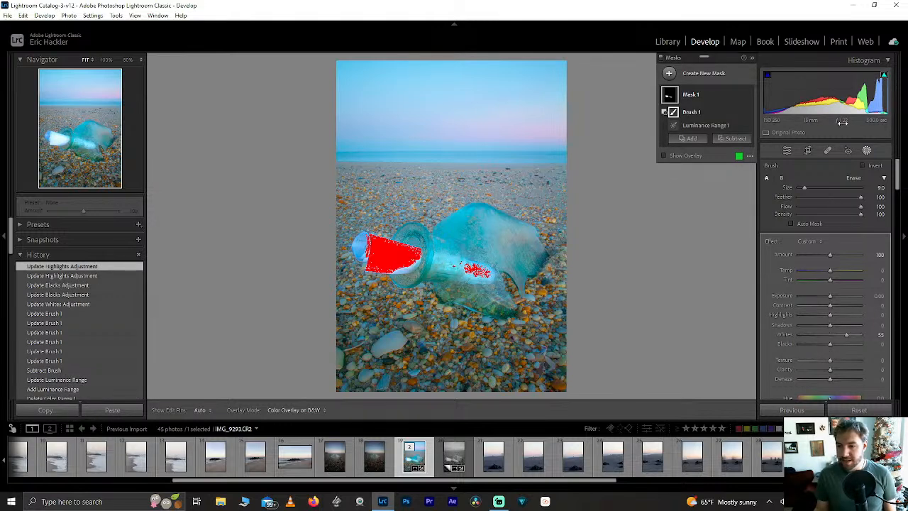
{"action": "double_click", "coordinate": [844, 334]}
{"action": "key", "text": "o"}
Set Highlights, Shadows and Clarity to 100 and Whites to 13 on the paper mask.
{"action": "left_click_drag", "start_coordinate": [832, 326], "coordinate": [860, 314]}
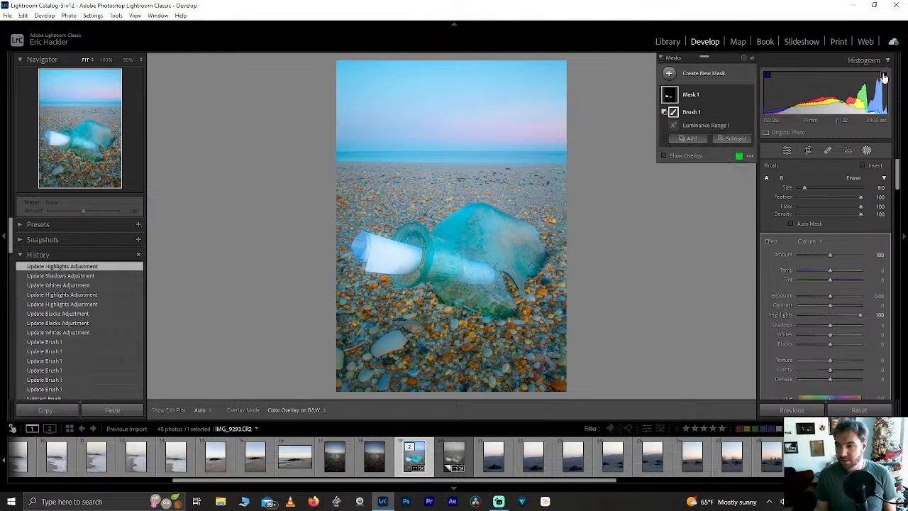
{"action": "left_click_drag", "start_coordinate": [829, 339], "coordinate": [899, 315]}
{"action": "left_click_drag", "start_coordinate": [830, 370], "coordinate": [892, 378]}
{"action": "mouse_move", "coordinate": [879, 84]}
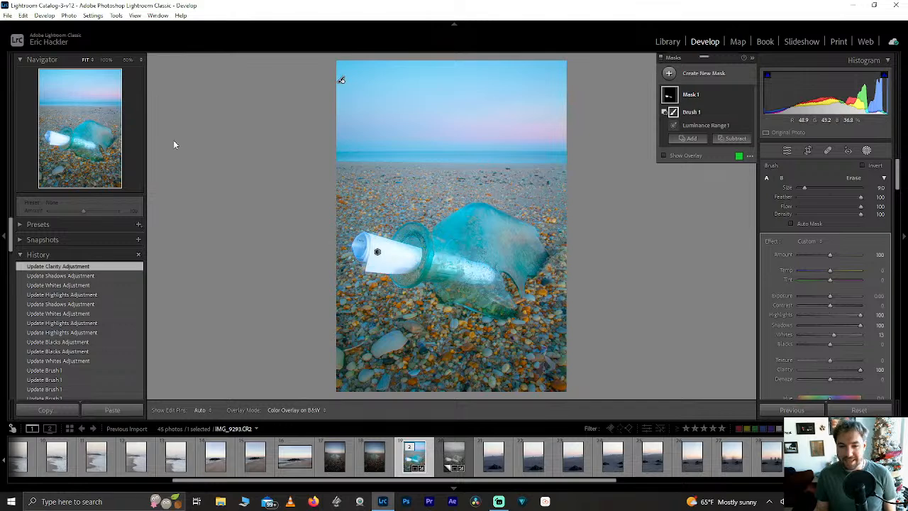
Inspect the paper up close, reset the mask's Whites and Blacks to 0, and show the mask overlay.
{"action": "left_click", "coordinate": [65, 139]}
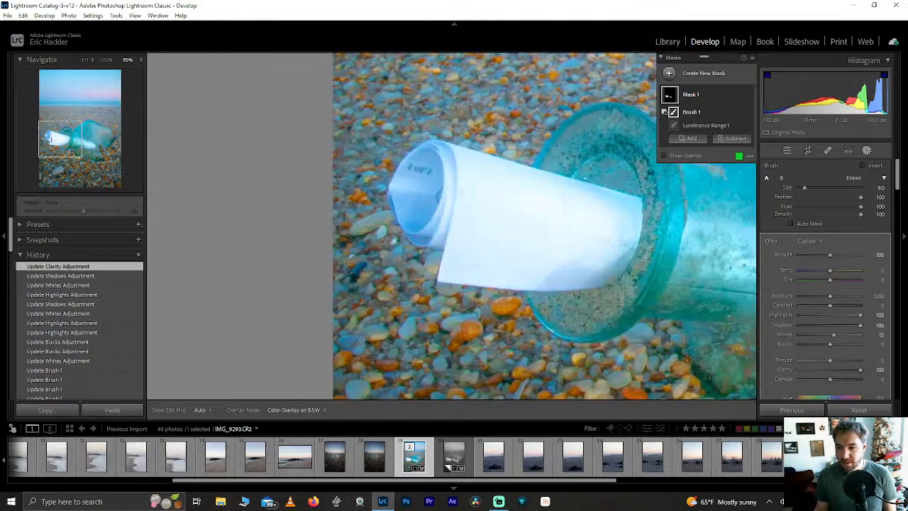
{"action": "key", "text": "z"}
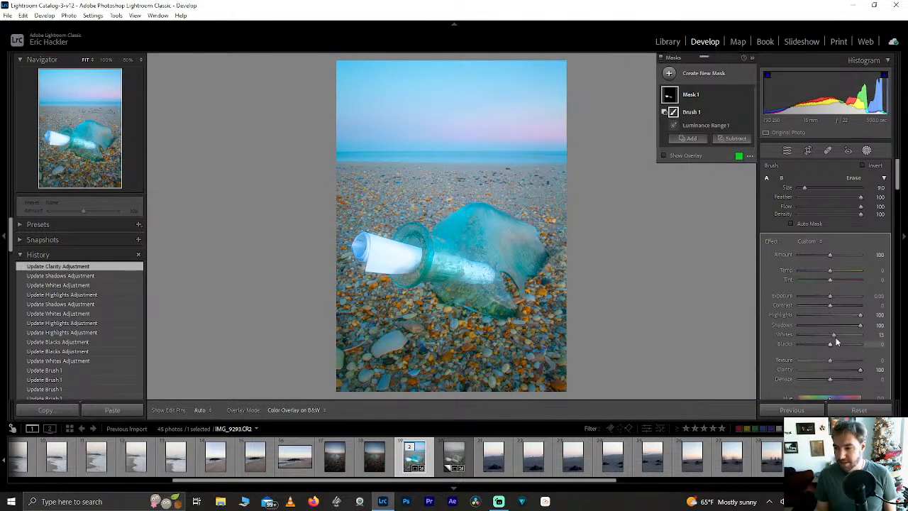
{"action": "mouse_move", "coordinate": [835, 343]}
{"action": "left_mouse_down"}
{"action": "mouse_move", "coordinate": [857, 344]}
{"action": "mouse_move", "coordinate": [837, 336]}
{"action": "left_mouse_up"}
{"action": "double_click", "coordinate": [858, 343]}
{"action": "left_click", "coordinate": [687, 158]}
{"action": "left_click", "coordinate": [686, 159]}
{"action": "left_click", "coordinate": [686, 159]}
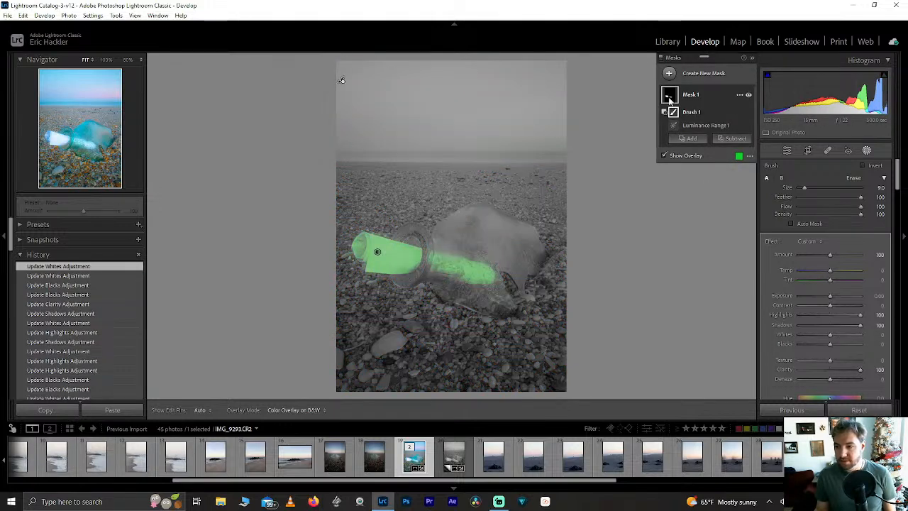
Try adding a brush stroke along the paper's lower edge to the mask, and undo the added brush.
{"action": "left_click", "coordinate": [690, 139]}
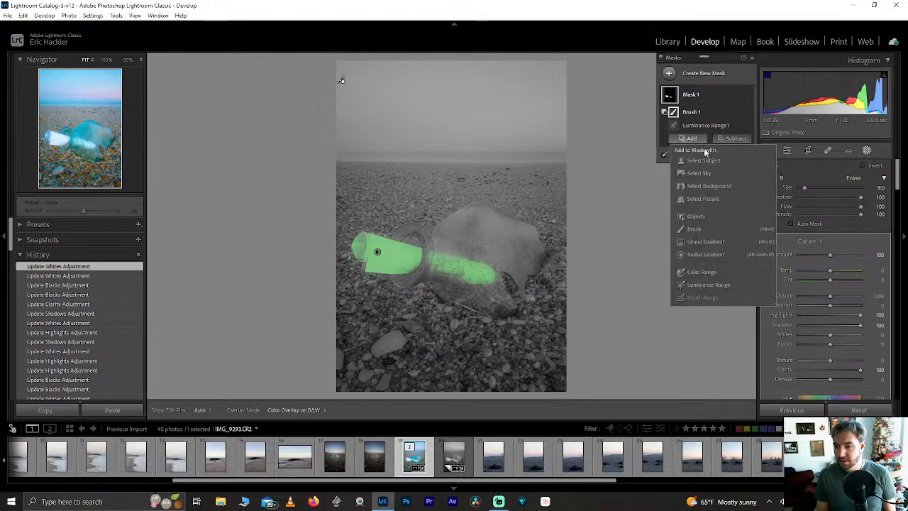
{"action": "left_click", "coordinate": [695, 231]}
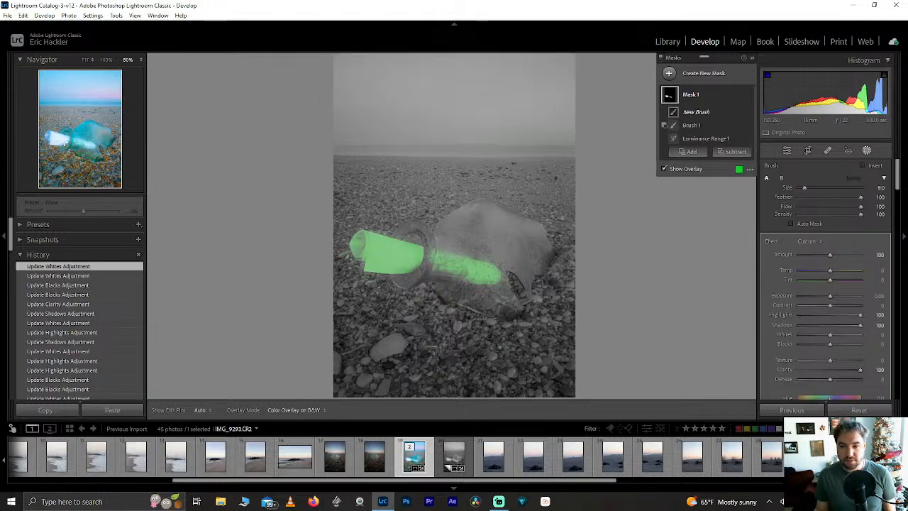
{"action": "left_click", "coordinate": [66, 143]}
{"action": "left_click_drag", "start_coordinate": [450, 233], "coordinate": [387, 239]}
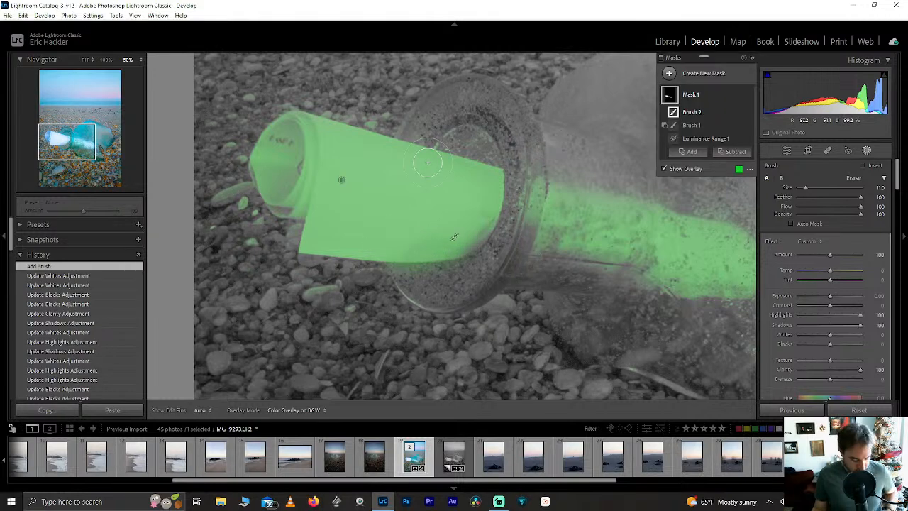
{"action": "key", "text": "ctrl+z"}
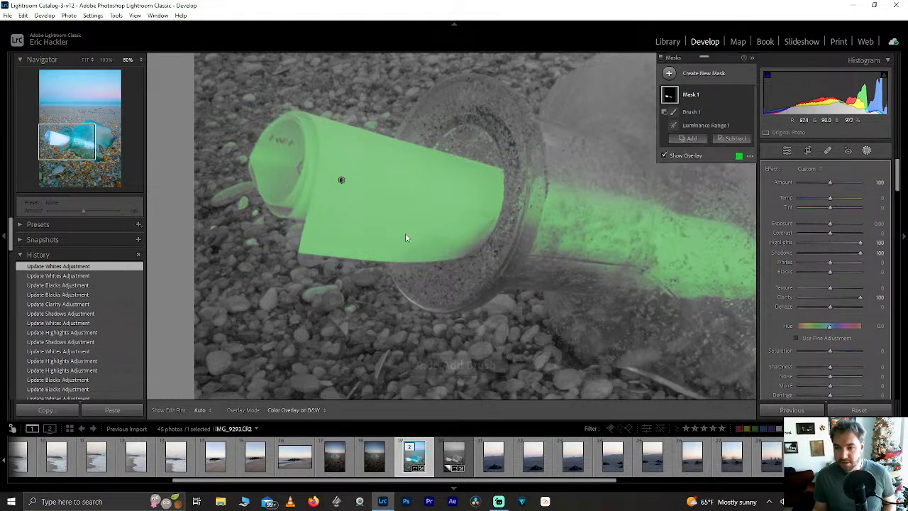
Add brush strokes to the mask over the paper's lower corner and rolled end, hiding the mask overlay to judge the result.
{"action": "left_click", "coordinate": [690, 138]}
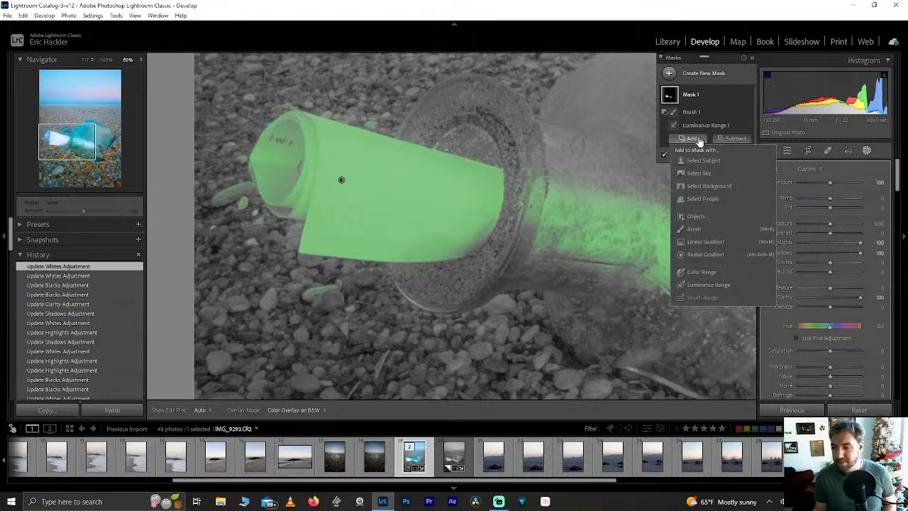
{"action": "left_click", "coordinate": [696, 228]}
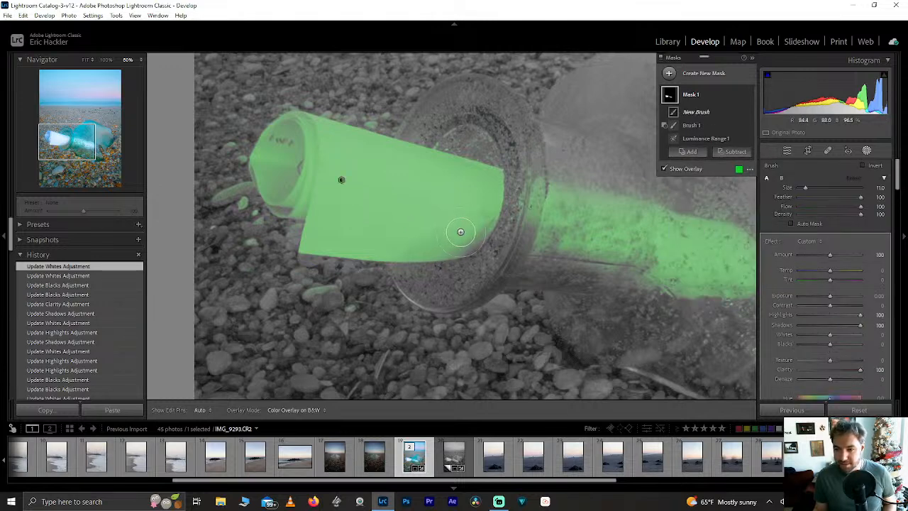
{"action": "left_click_drag", "start_coordinate": [469, 227], "coordinate": [440, 239]}
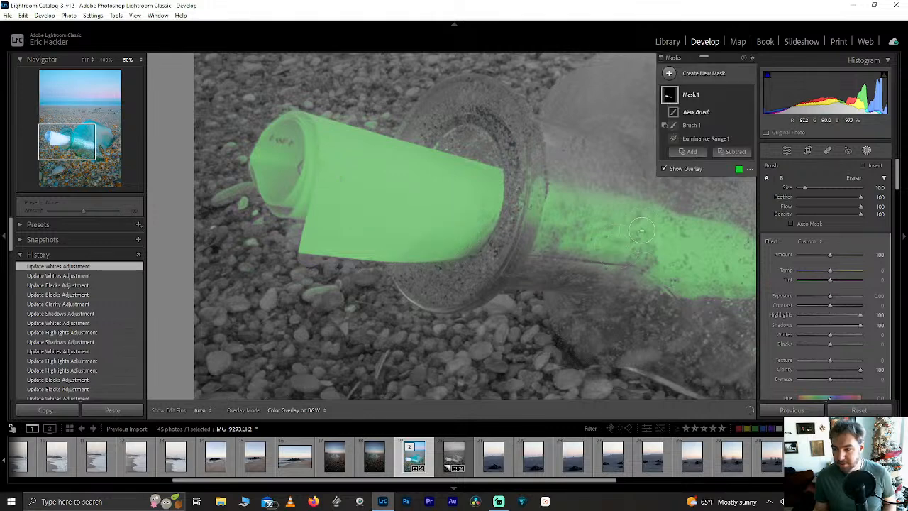
{"action": "left_click", "coordinate": [690, 168]}
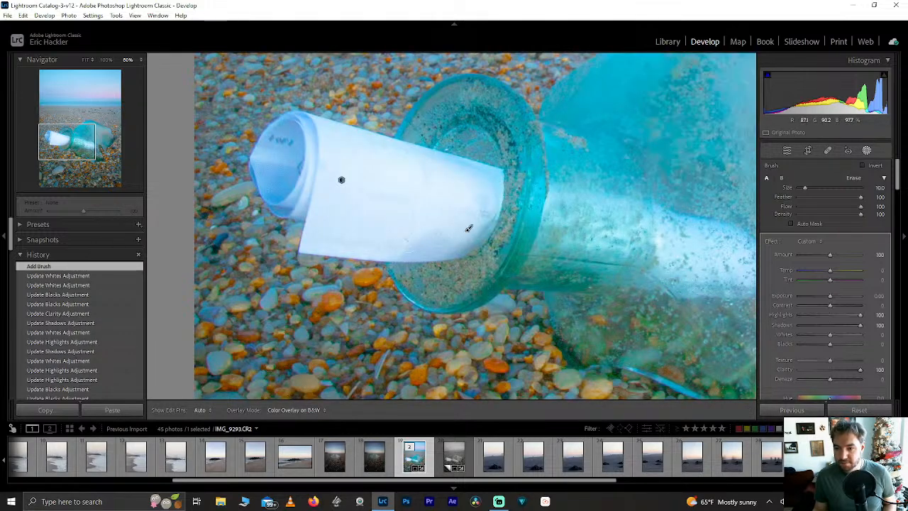
{"action": "left_click_drag", "start_coordinate": [429, 243], "coordinate": [418, 238]}
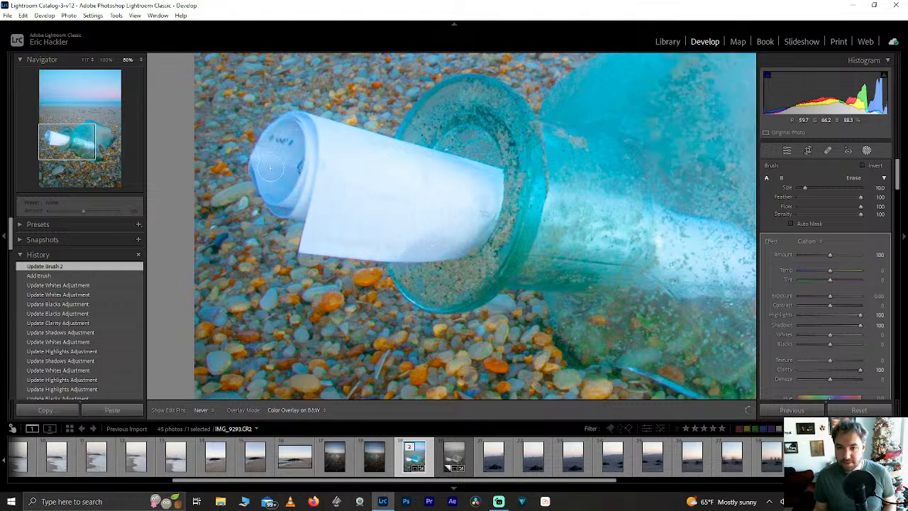
{"action": "left_click", "coordinate": [282, 200]}
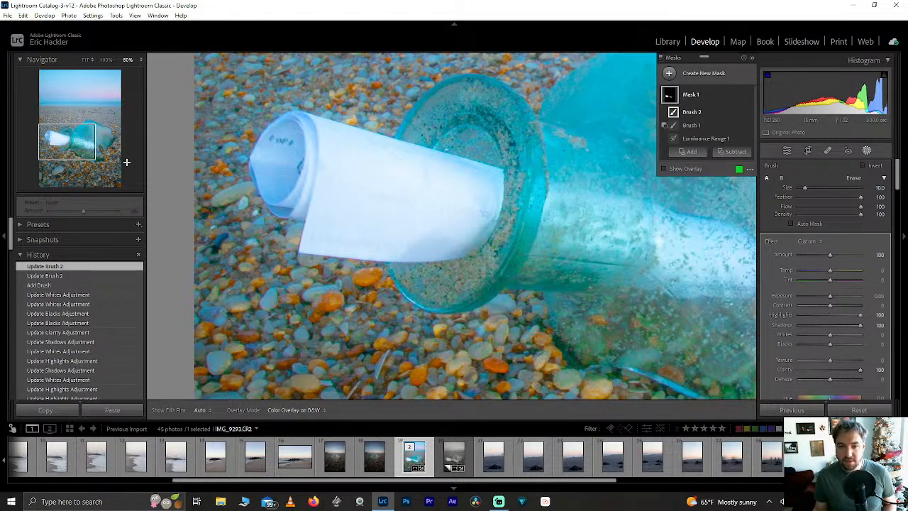
{"action": "key", "text": "z"}
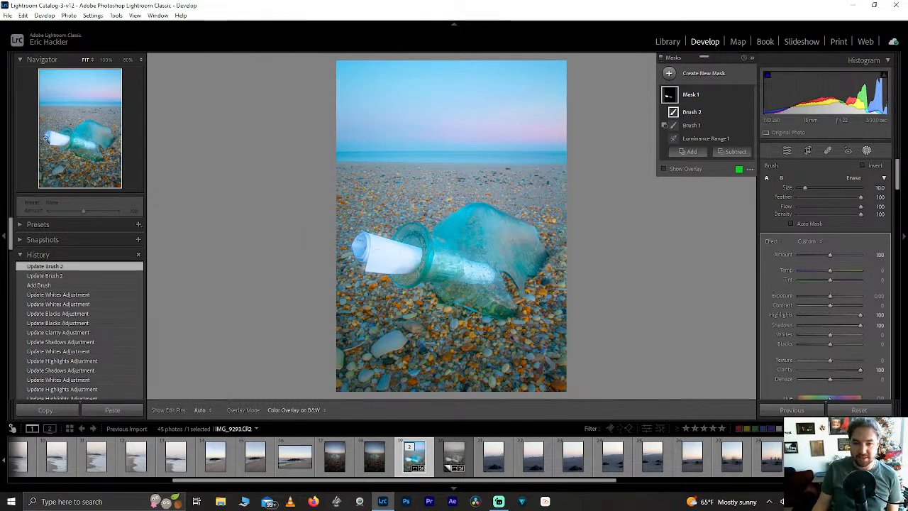
Set Exposure to 0.10, Texture to −100 and Dehaze to −22 on the paper mask.
{"action": "left_click", "coordinate": [45, 138]}
{"action": "left_click", "coordinate": [45, 135]}
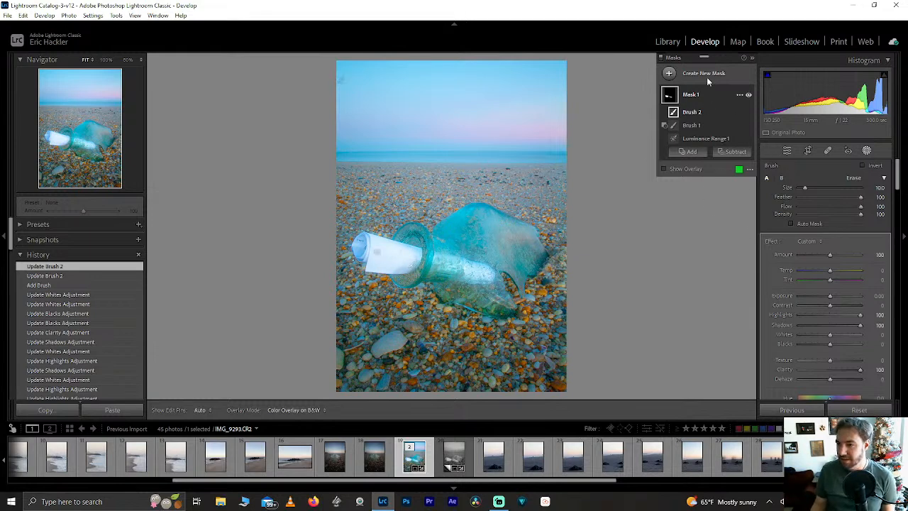
{"action": "left_click_drag", "start_coordinate": [830, 296], "coordinate": [832, 296]}
{"action": "left_click", "coordinate": [878, 295]}
{"action": "key", "text": "BackSpace"}
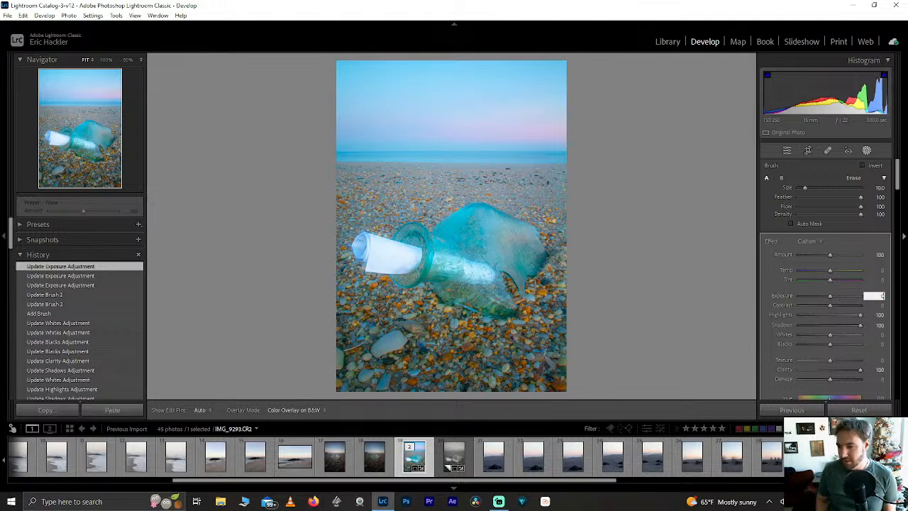
{"action": "type", "text": "0.1"}
{"action": "key", "text": "Return"}
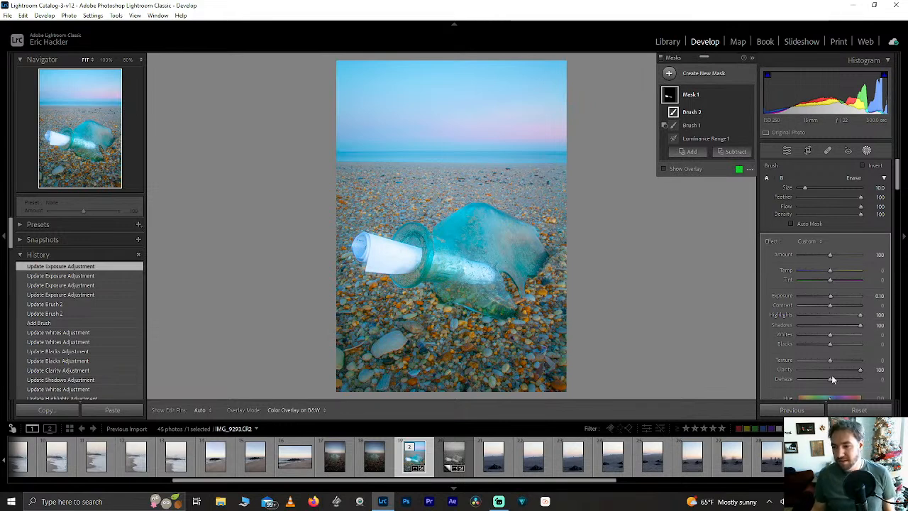
{"action": "left_click_drag", "start_coordinate": [866, 360], "coordinate": [738, 357]}
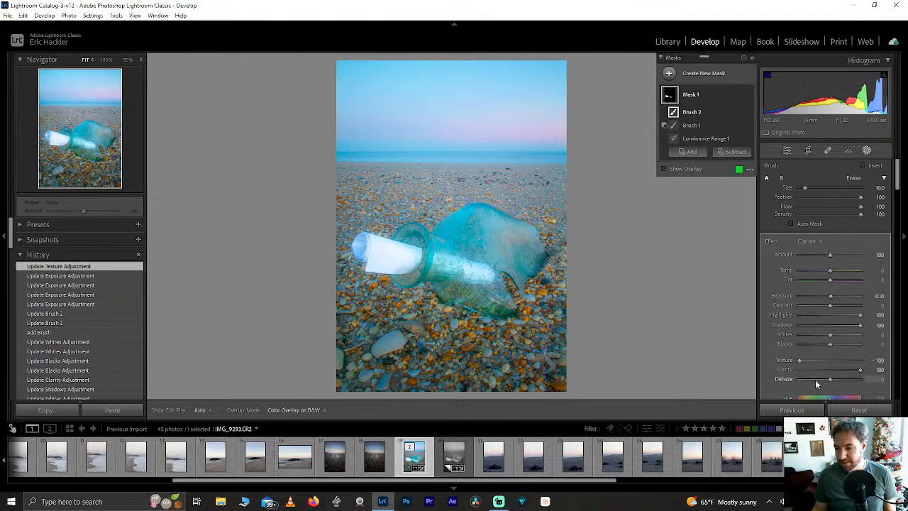
{"action": "left_click_drag", "start_coordinate": [828, 380], "coordinate": [822, 381]}
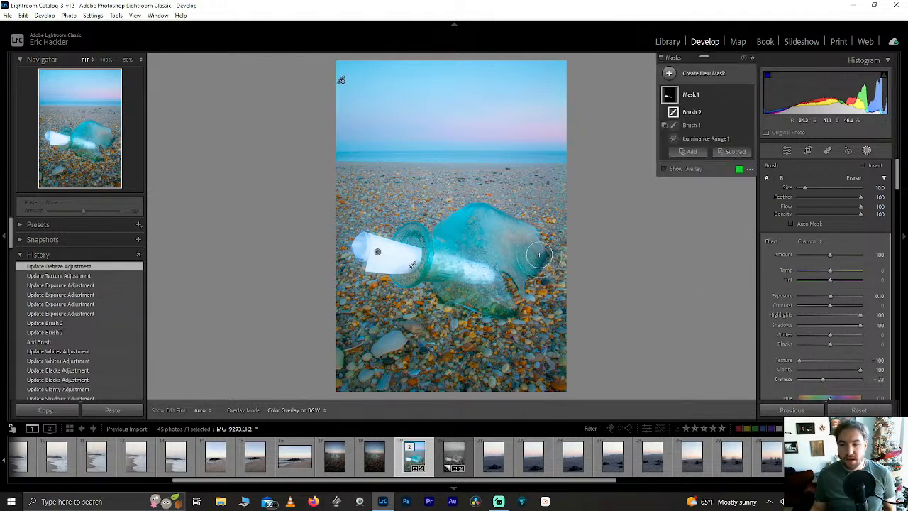
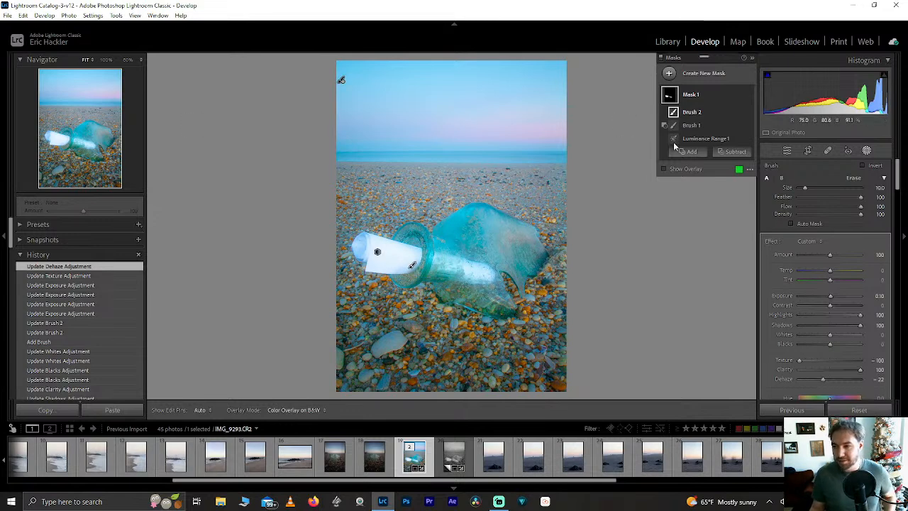
Heal two spots inside the rolled end of the paper and inspect the retouched area up close.
{"action": "left_click", "coordinate": [826, 150]}
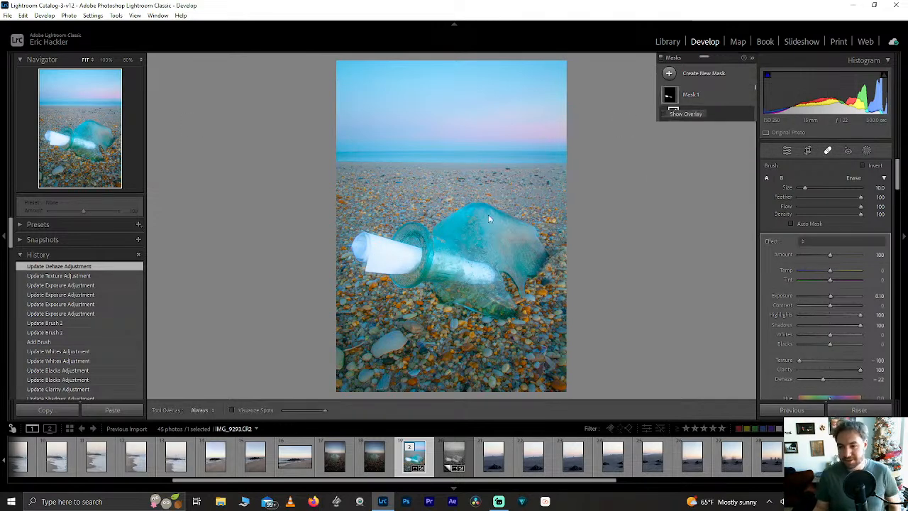
{"action": "left_click", "coordinate": [68, 139]}
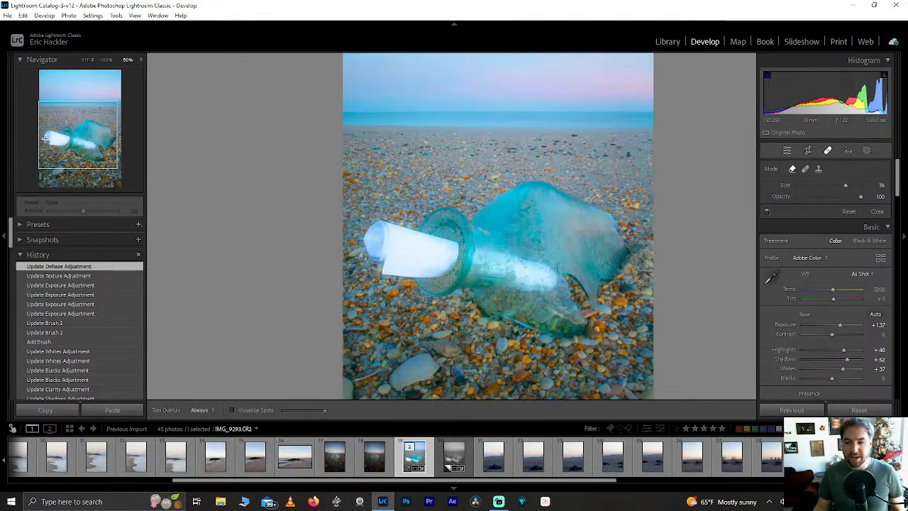
{"action": "scroll", "coordinate": [480, 177], "scroll_direction": "down", "scroll_amount": 1}
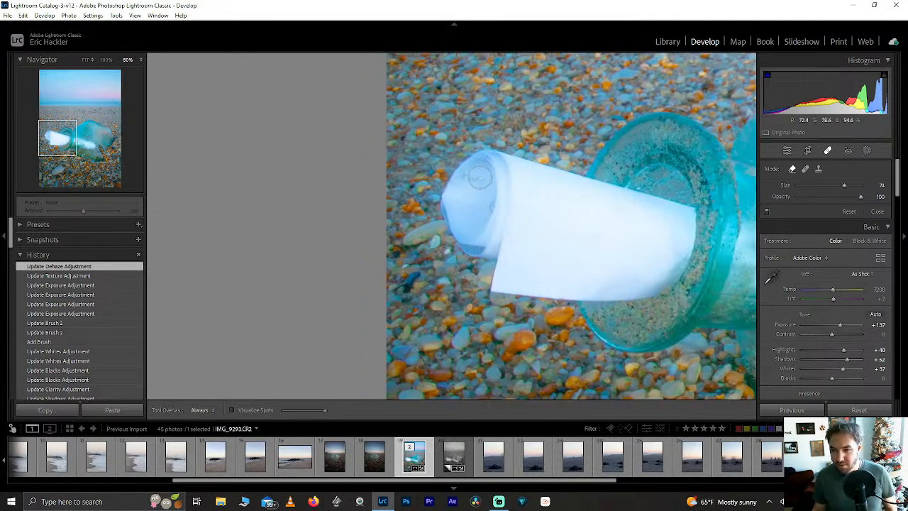
{"action": "left_click", "coordinate": [472, 178]}
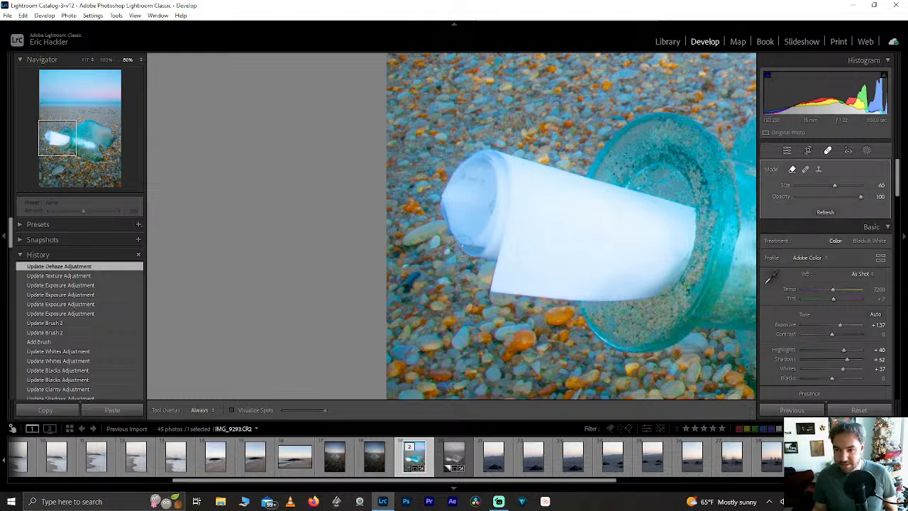
{"action": "left_click", "coordinate": [471, 180]}
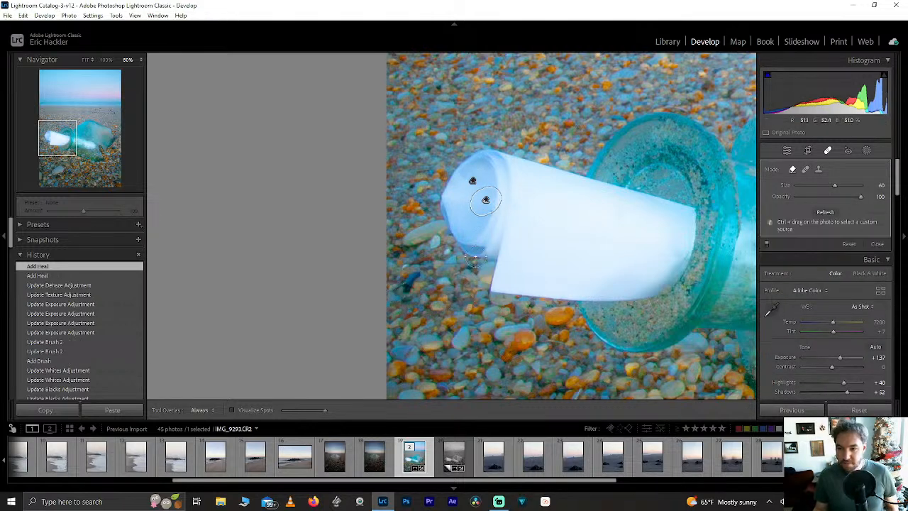
{"action": "left_click", "coordinate": [66, 145]}
{"action": "key", "text": "z"}
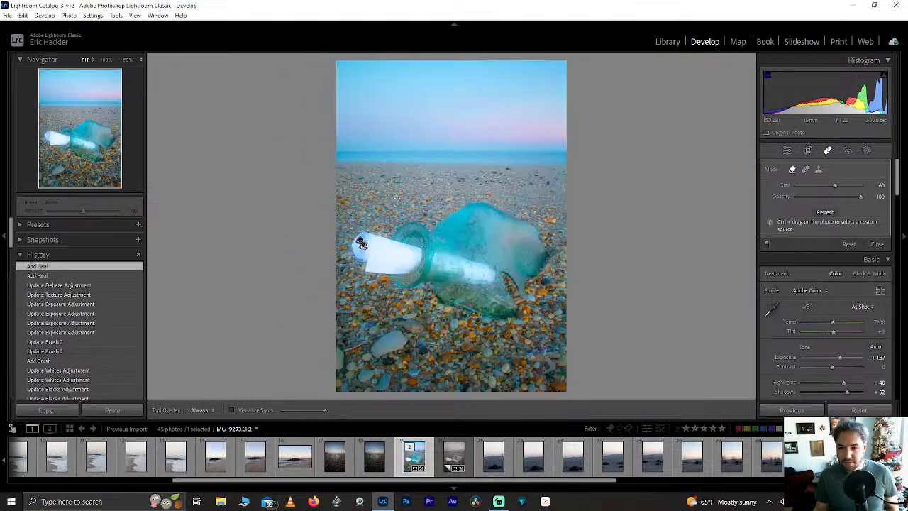
{"action": "left_click", "coordinate": [786, 151]}
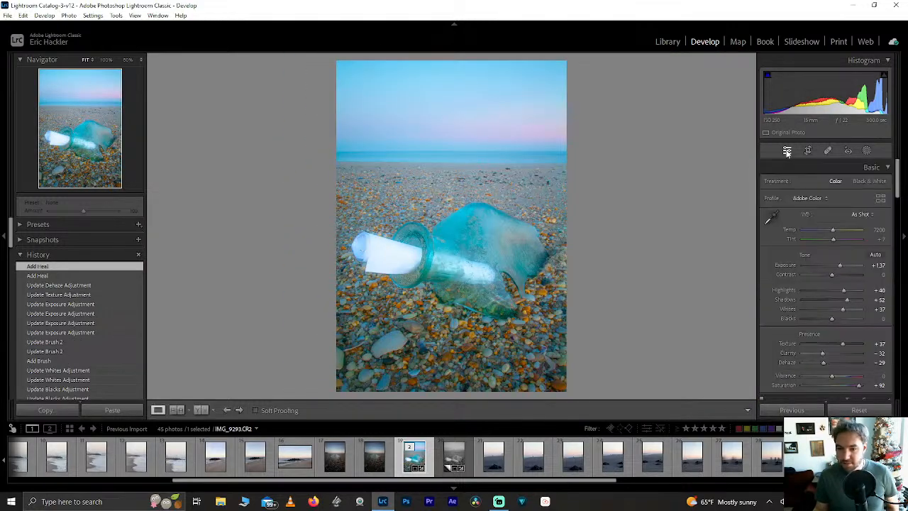
{"action": "left_click", "coordinate": [350, 244]}
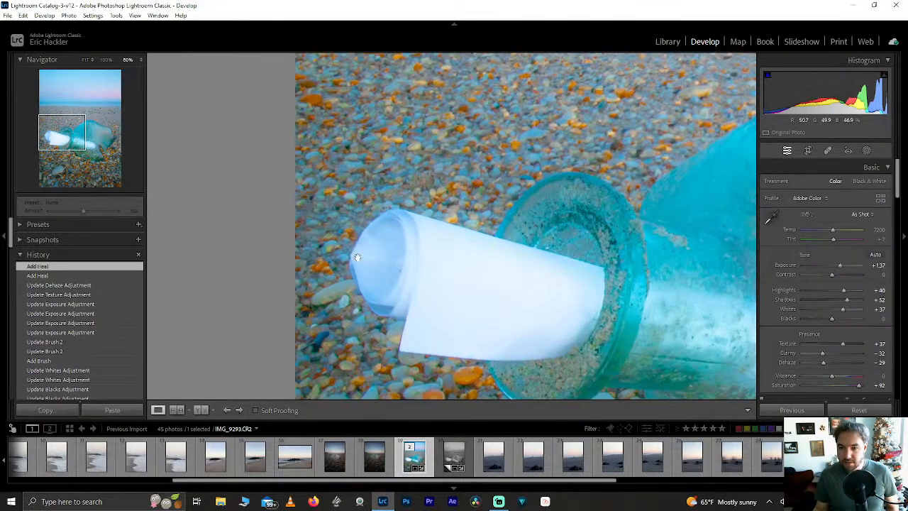
Create a new brush mask and paint over the opening of the paper's rolled end with a size 5 brush.
{"action": "left_click", "coordinate": [829, 151]}
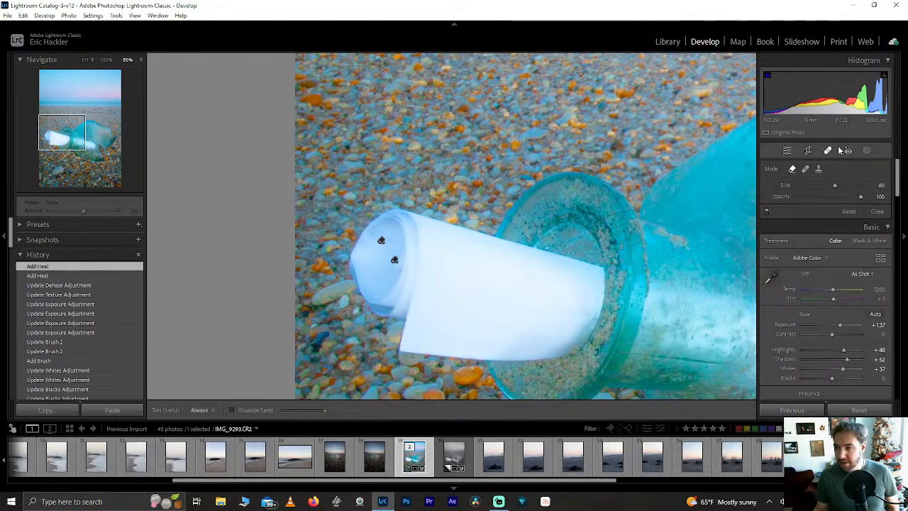
{"action": "left_click", "coordinate": [867, 150]}
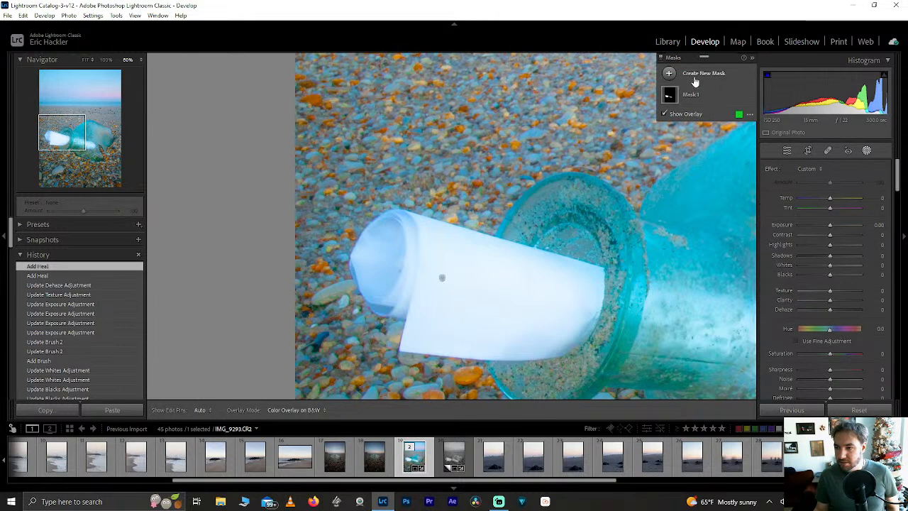
{"action": "left_click", "coordinate": [695, 75]}
{"action": "left_click", "coordinate": [713, 160]}
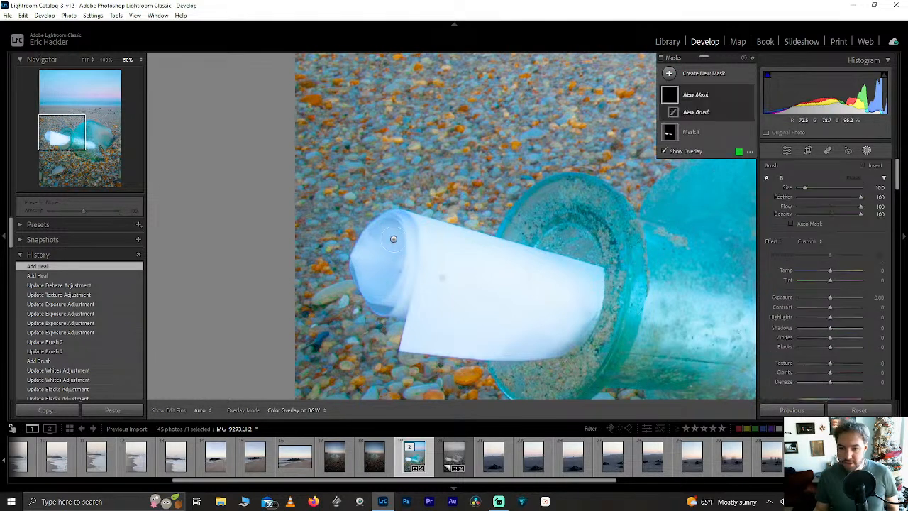
{"action": "left_click_drag", "start_coordinate": [376, 239], "coordinate": [378, 237]}
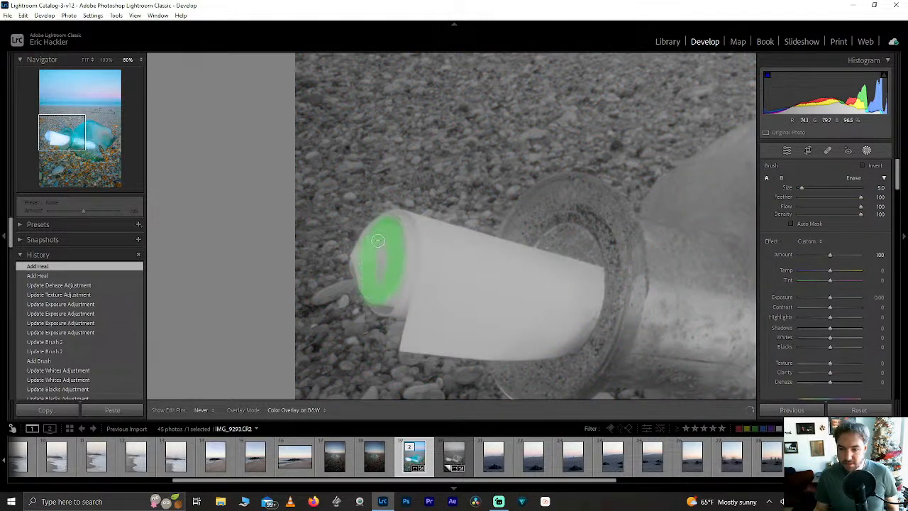
{"action": "left_click_drag", "start_coordinate": [395, 237], "coordinate": [395, 237]}
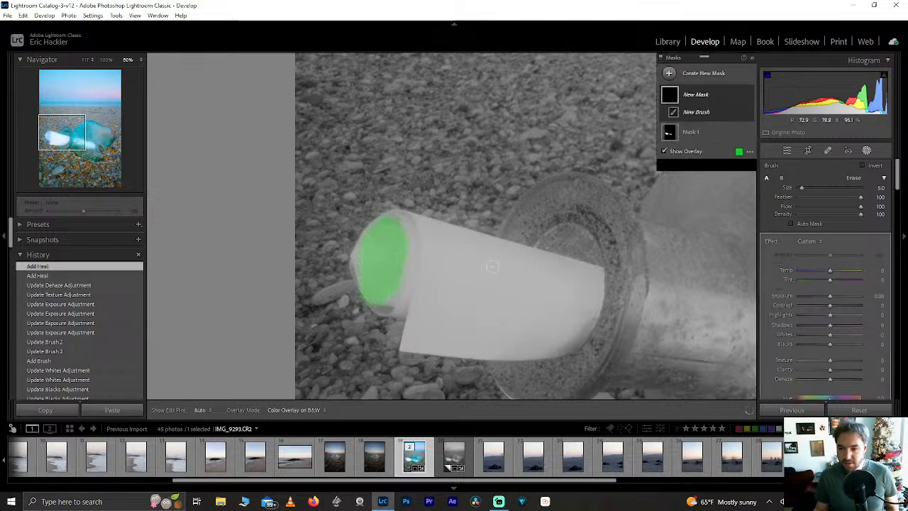
Set Highlights to 100, Whites to 10 and Clarity to 100 on the rolled-end mask, with Texture reset to 0.
{"action": "left_click_drag", "start_coordinate": [829, 314], "coordinate": [877, 356]}
{"action": "left_click_drag", "start_coordinate": [784, 362], "coordinate": [872, 374]}
{"action": "double_click", "coordinate": [800, 362]}
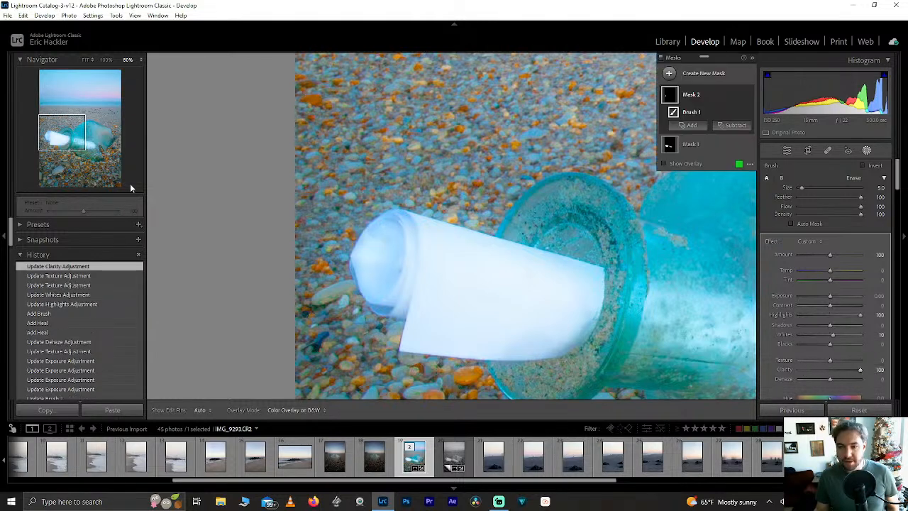
Reset the rolled-end mask's Highlights to 0 and set its Contrast to −100 and Dehaze to −19.
{"action": "key", "text": "z"}
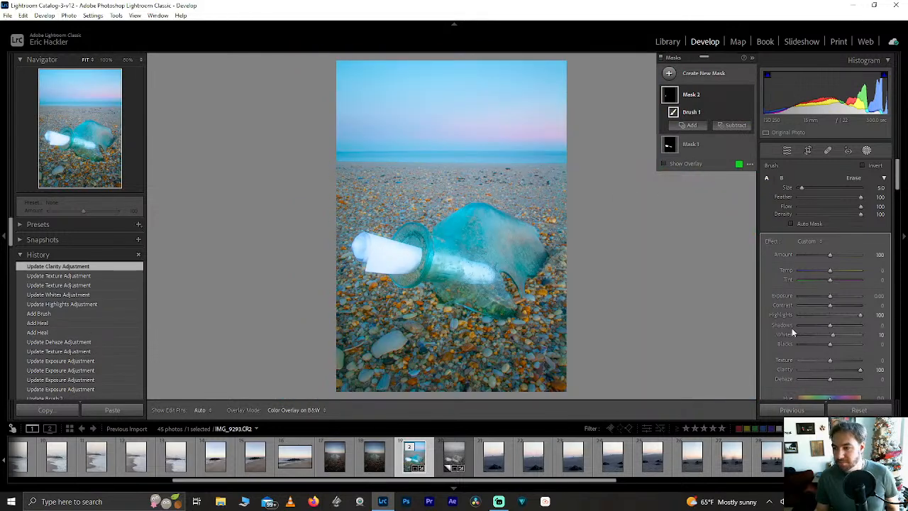
{"action": "double_click", "coordinate": [857, 315]}
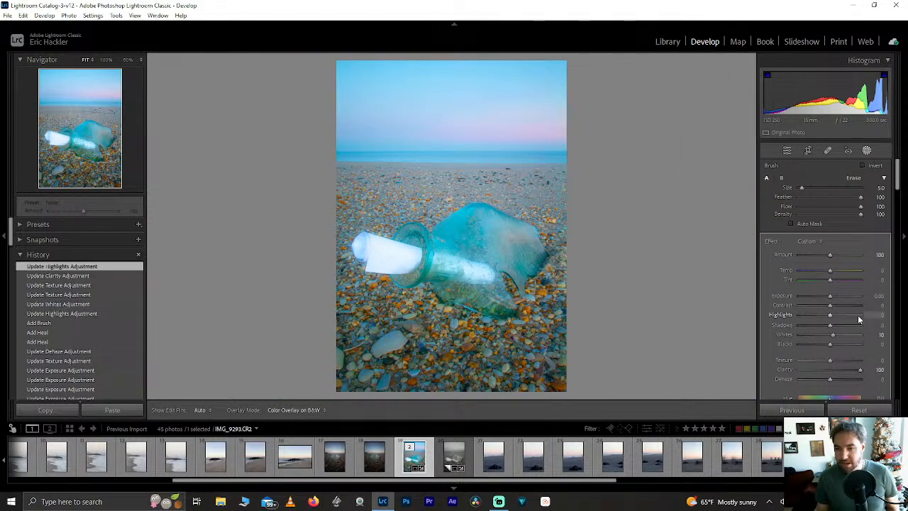
{"action": "left_click_drag", "start_coordinate": [829, 306], "coordinate": [786, 309]}
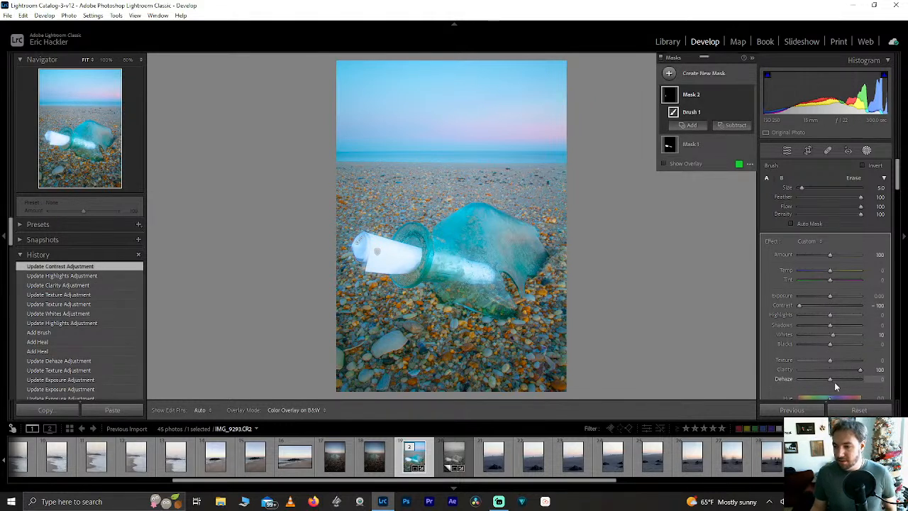
{"action": "left_click_drag", "start_coordinate": [832, 380], "coordinate": [824, 381]}
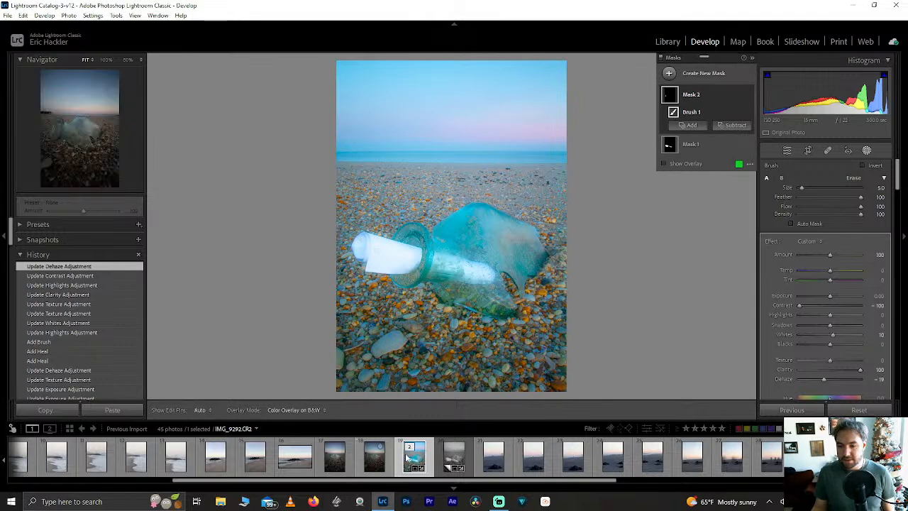
Remove the existing black-and-white virtual copy of IMG_9293.
{"action": "left_click", "coordinate": [451, 459]}
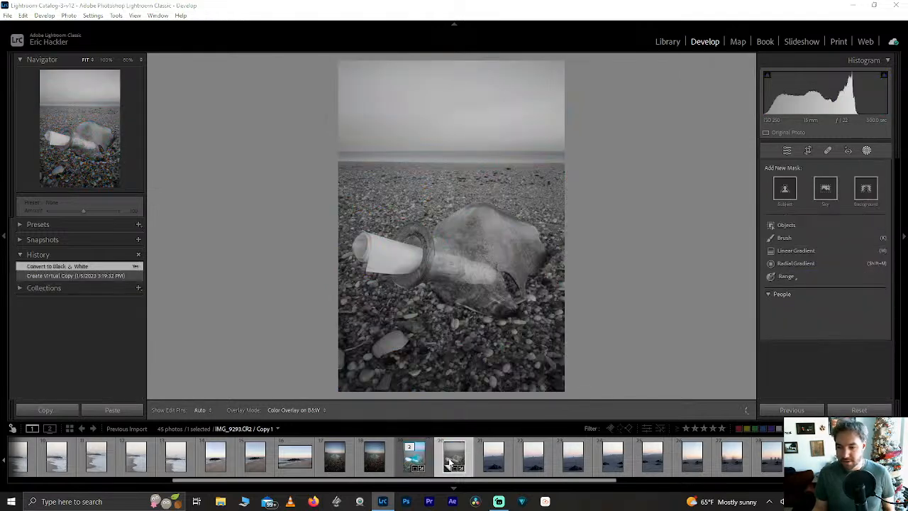
{"action": "key", "text": "Delete"}
{"action": "left_click", "coordinate": [471, 249]}
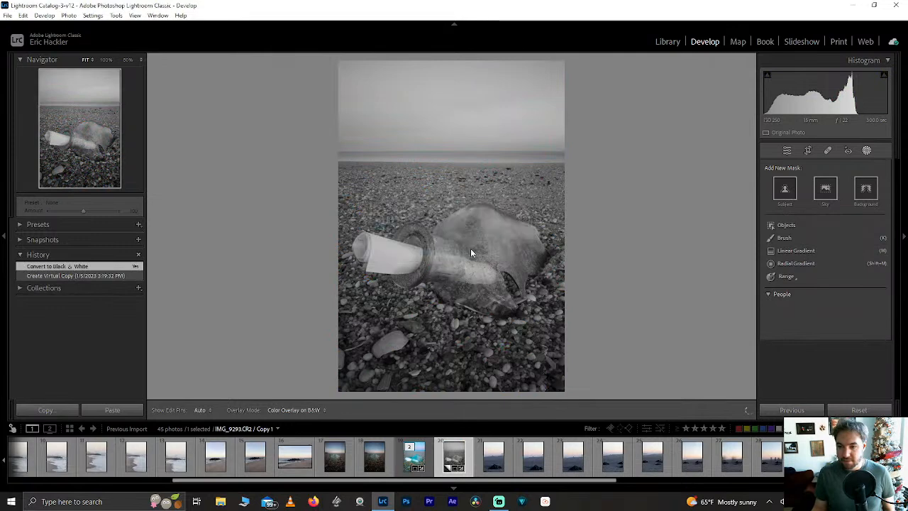
Create a new virtual copy of the edited color IMG_9293 and convert it to black and white.
{"action": "left_click", "coordinate": [419, 457]}
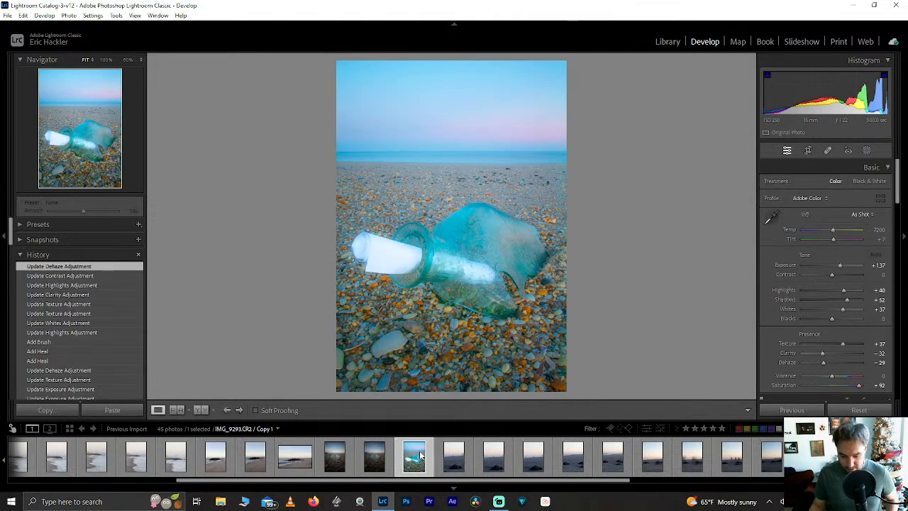
{"action": "key", "text": "ctrl+apostrophe"}
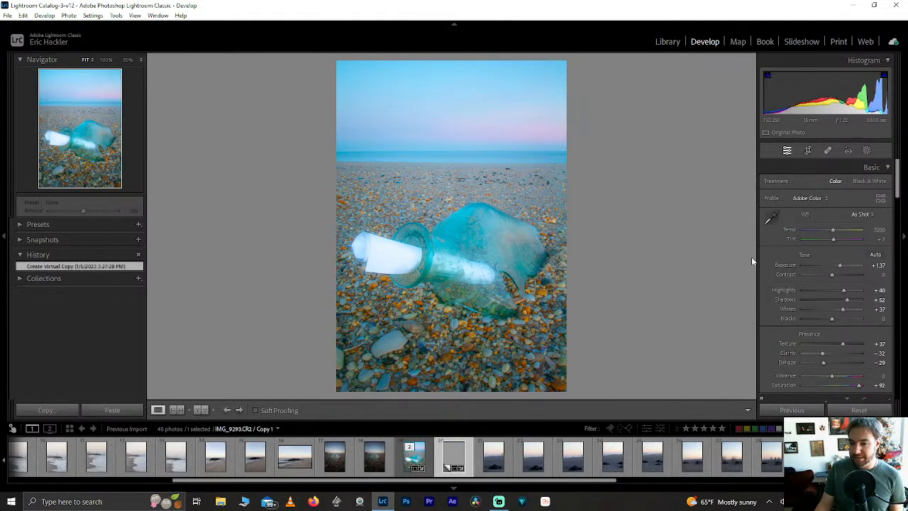
{"action": "left_click", "coordinate": [868, 181]}
Rate IMG_9271 three stars and return to the IMG_9293 photos.
{"action": "scroll", "coordinate": [139, 465], "scroll_direction": "up", "scroll_amount": 3}
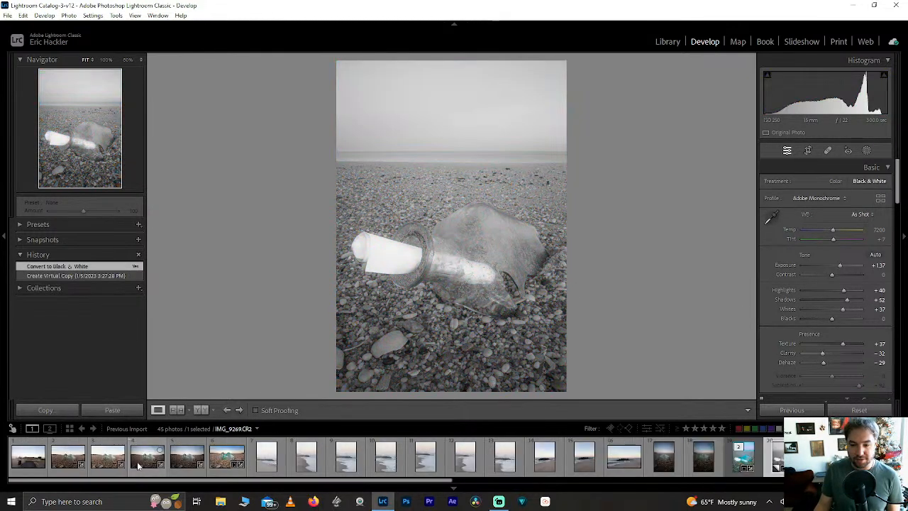
{"action": "left_click", "coordinate": [228, 458]}
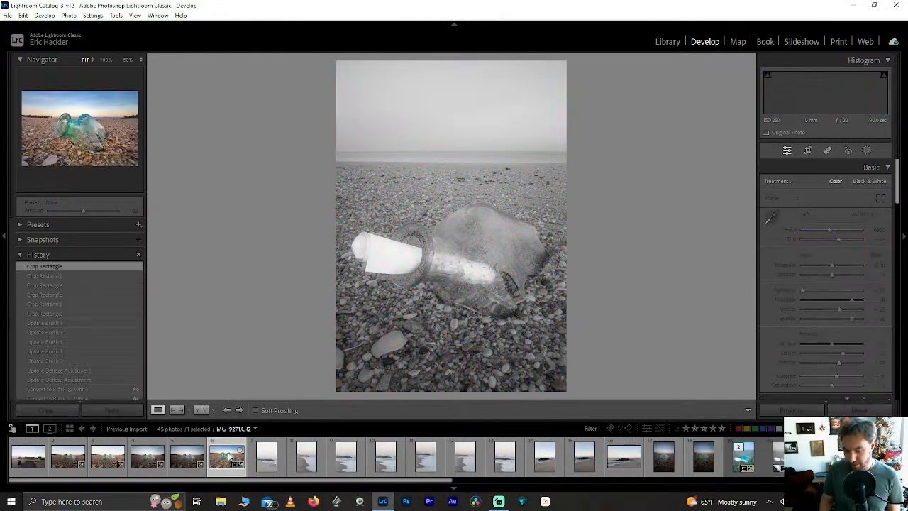
{"action": "key", "text": "3"}
{"action": "left_click", "coordinate": [741, 459]}
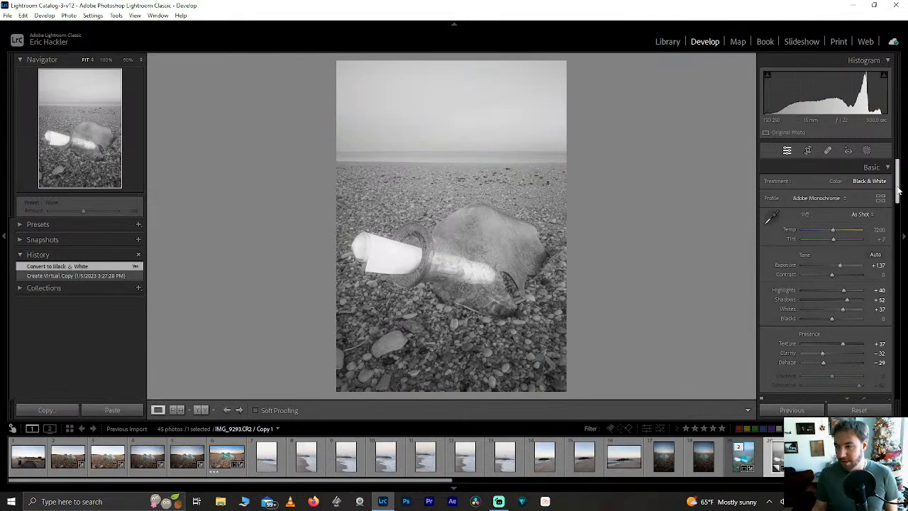
Try extreme Orange and Yellow levels in the black-and-white mix, and reset both to 0.
{"action": "scroll", "coordinate": [851, 213], "scroll_direction": "down", "scroll_amount": 10}
{"action": "left_click_drag", "start_coordinate": [833, 200], "coordinate": [787, 212]}
{"action": "double_click", "coordinate": [834, 201]}
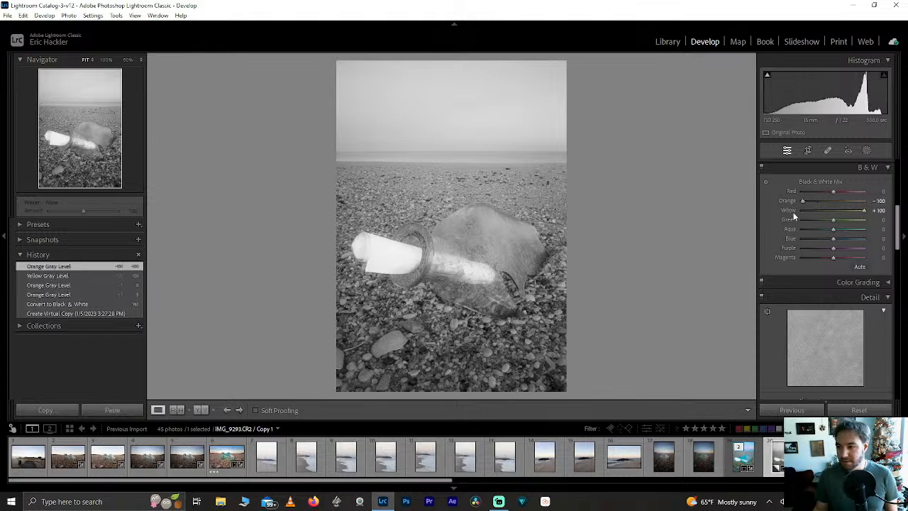
{"action": "double_click", "coordinate": [802, 201]}
{"action": "double_click", "coordinate": [863, 215]}
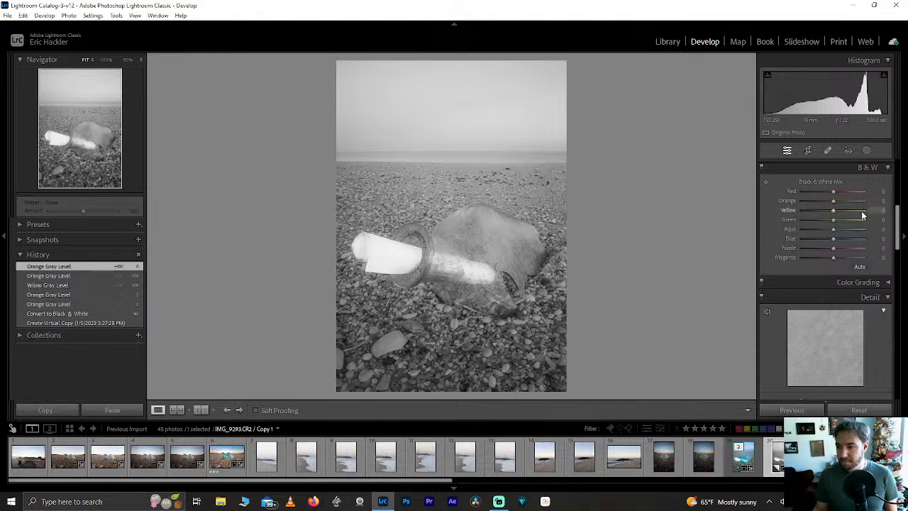
Adjust the red, green, aqua, blue, purple and magenta levels of the black-and-white mix, lower Yellow, and set Orange to −100.
{"action": "double_click", "coordinate": [830, 191]}
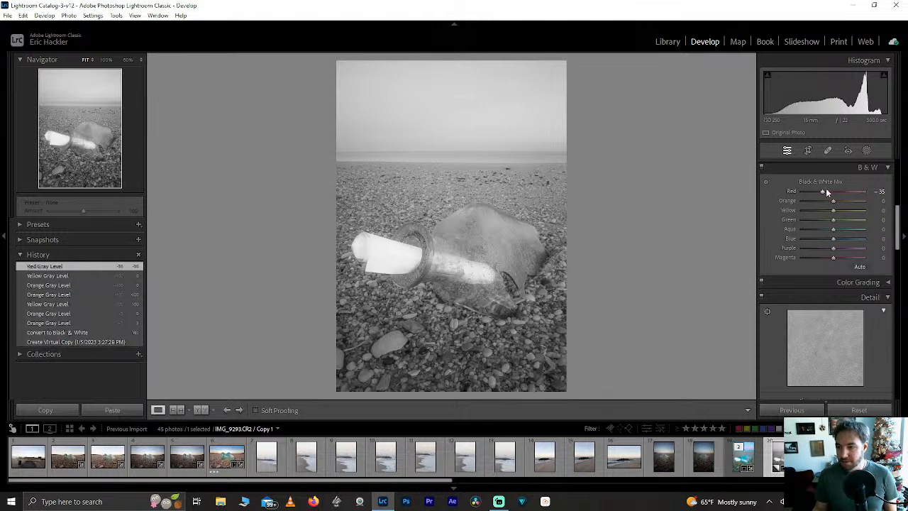
{"action": "left_click_drag", "start_coordinate": [883, 222], "coordinate": [804, 246]}
{"action": "left_click_drag", "start_coordinate": [886, 261], "coordinate": [817, 257]}
{"action": "double_click", "coordinate": [817, 256]}
{"action": "left_click_drag", "start_coordinate": [829, 213], "coordinate": [780, 210]}
{"action": "left_click_drag", "start_coordinate": [835, 202], "coordinate": [725, 202]}
{"action": "scroll", "coordinate": [825, 266], "scroll_direction": "up", "scroll_amount": 8}
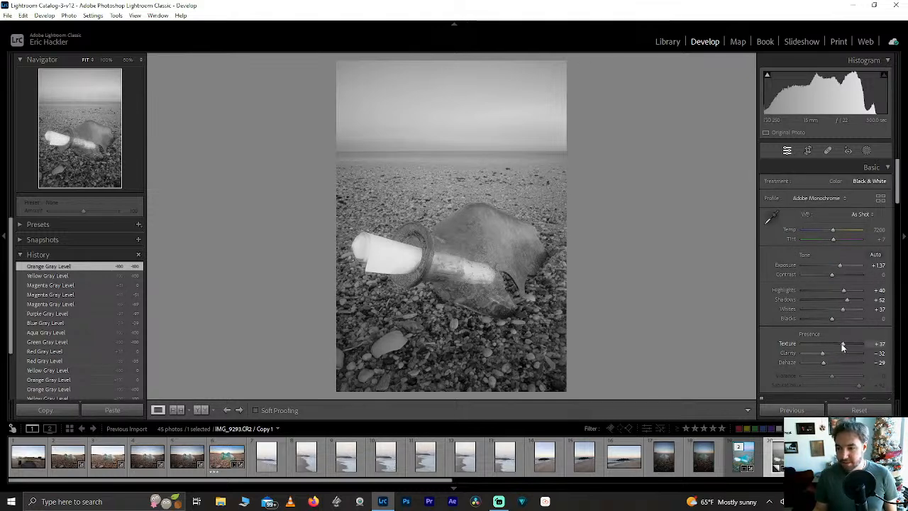
Raise the black-and-white copy's Contrast to +77, and try brighter Blacks before resetting them to 0.
{"action": "left_click_drag", "start_coordinate": [831, 274], "coordinate": [854, 275]}
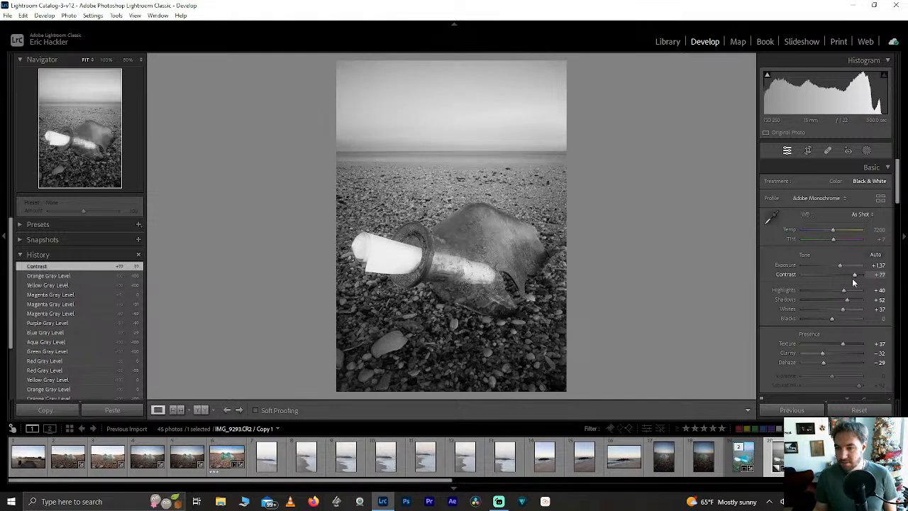
{"action": "mouse_move", "coordinate": [831, 318]}
{"action": "left_mouse_down"}
{"action": "mouse_move", "coordinate": [864, 315]}
{"action": "mouse_move", "coordinate": [844, 318]}
{"action": "left_mouse_up"}
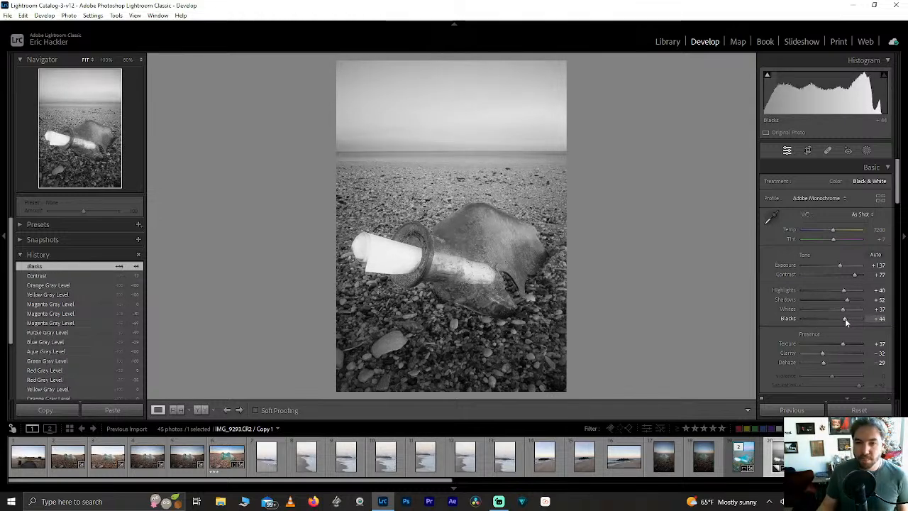
{"action": "double_click", "coordinate": [845, 317]}
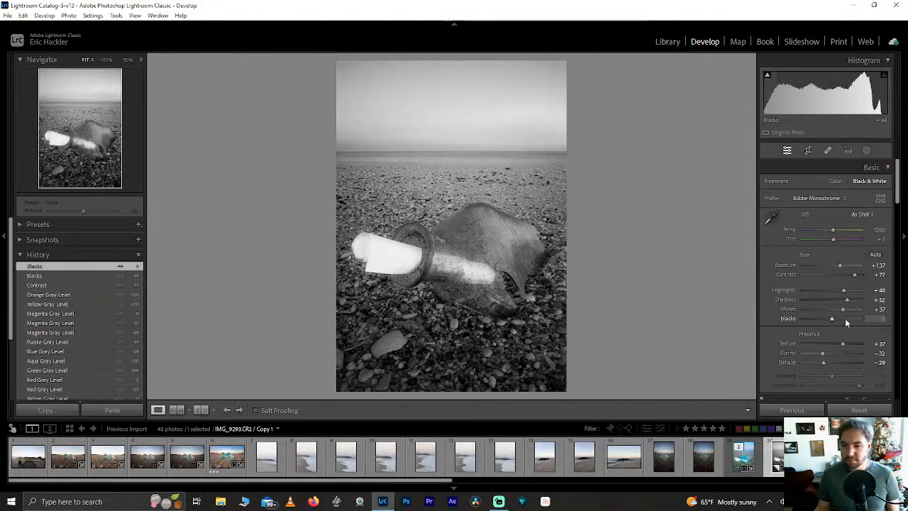
Create a sky selection mask, and set its Noise to 100 and Texture to −100.
{"action": "left_click", "coordinate": [865, 151]}
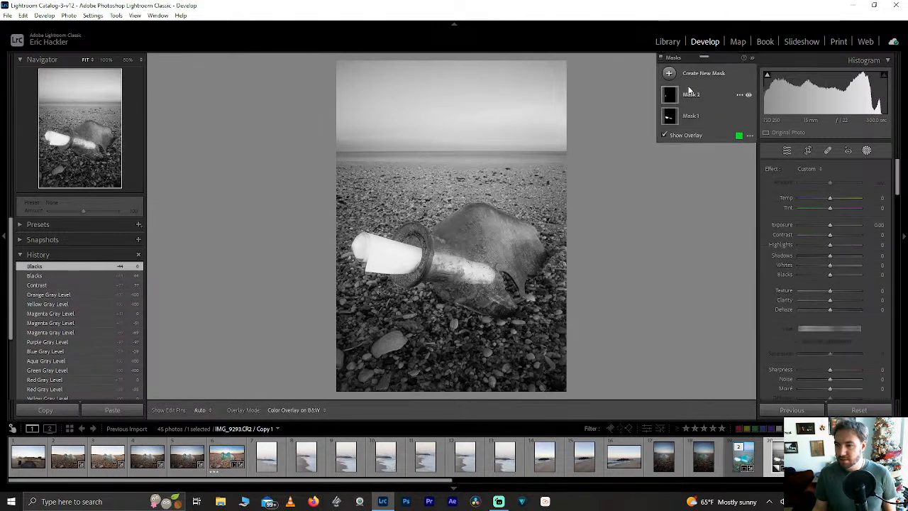
{"action": "left_click", "coordinate": [698, 75]}
{"action": "left_click", "coordinate": [721, 103]}
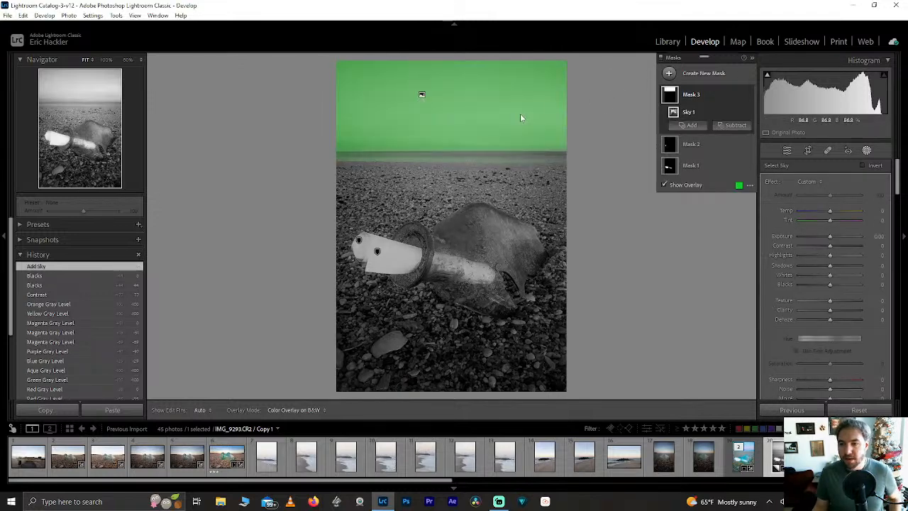
{"action": "left_click_drag", "start_coordinate": [830, 388], "coordinate": [859, 389]}
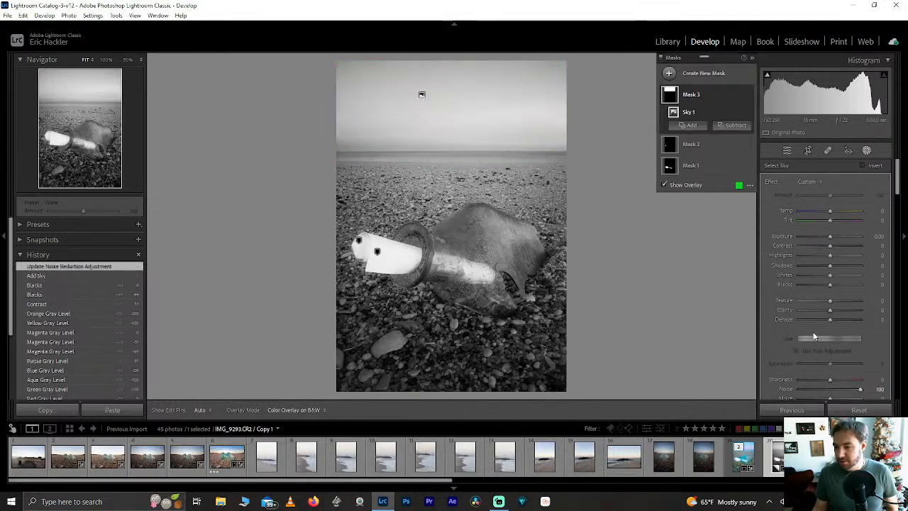
{"action": "left_click_drag", "start_coordinate": [828, 303], "coordinate": [749, 301]}
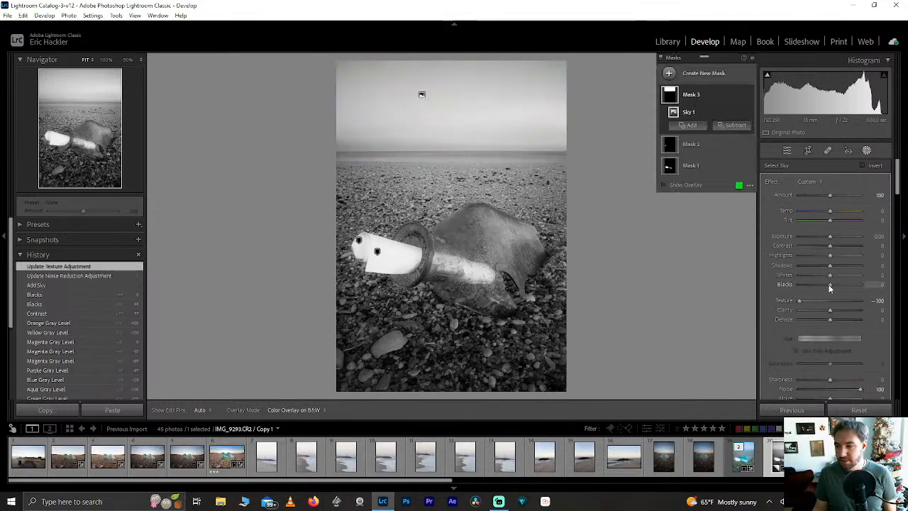
Try Shadows at −100 and Exposure at −0.47 on the sky mask, and reset both to 0.
{"action": "left_click_drag", "start_coordinate": [832, 265], "coordinate": [776, 267]}
{"action": "left_click_drag", "start_coordinate": [830, 236], "coordinate": [825, 240]}
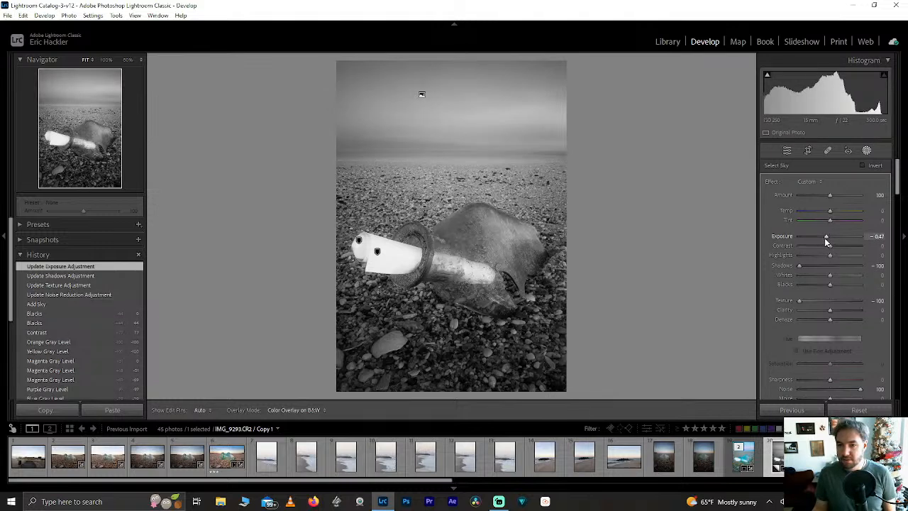
{"action": "double_click", "coordinate": [825, 239]}
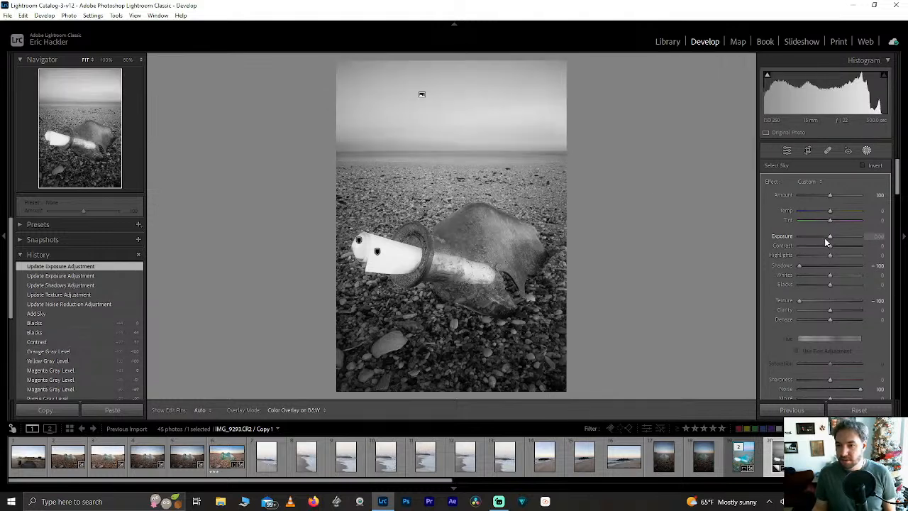
{"action": "double_click", "coordinate": [800, 266]}
Set the sky mask's Sharpness and Clarity to −100 and Dehaze to 9, and try lower Highlights before resetting them to 0.
{"action": "left_click_drag", "start_coordinate": [820, 379], "coordinate": [795, 352]}
{"action": "mouse_move", "coordinate": [827, 314]}
{"action": "left_mouse_down"}
{"action": "mouse_move", "coordinate": [781, 314]}
{"action": "mouse_move", "coordinate": [811, 321]}
{"action": "left_mouse_up"}
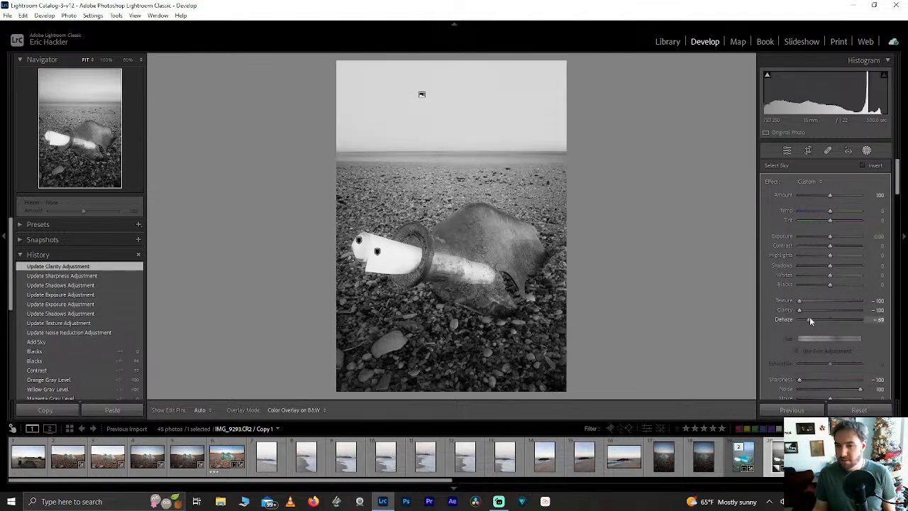
{"action": "left_click_drag", "start_coordinate": [874, 324], "coordinate": [834, 323]}
{"action": "double_click", "coordinate": [838, 320]}
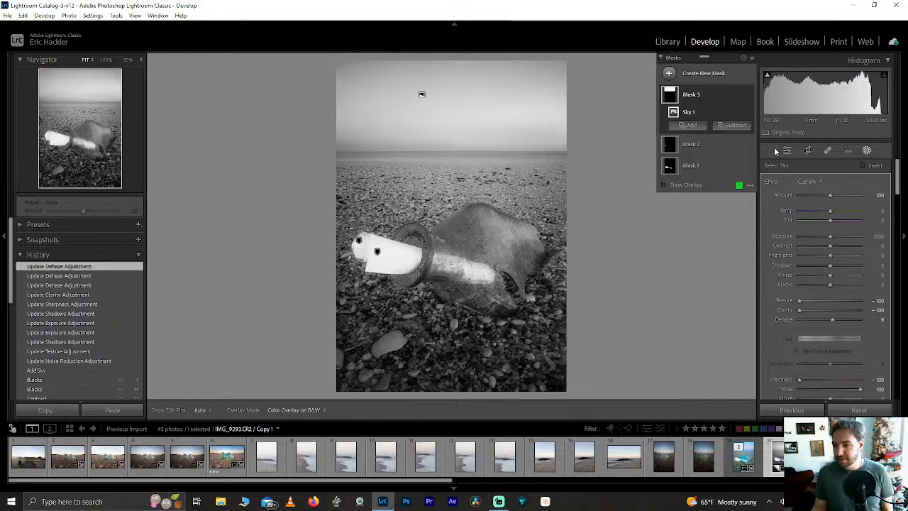
{"action": "left_click_drag", "start_coordinate": [828, 256], "coordinate": [805, 254]}
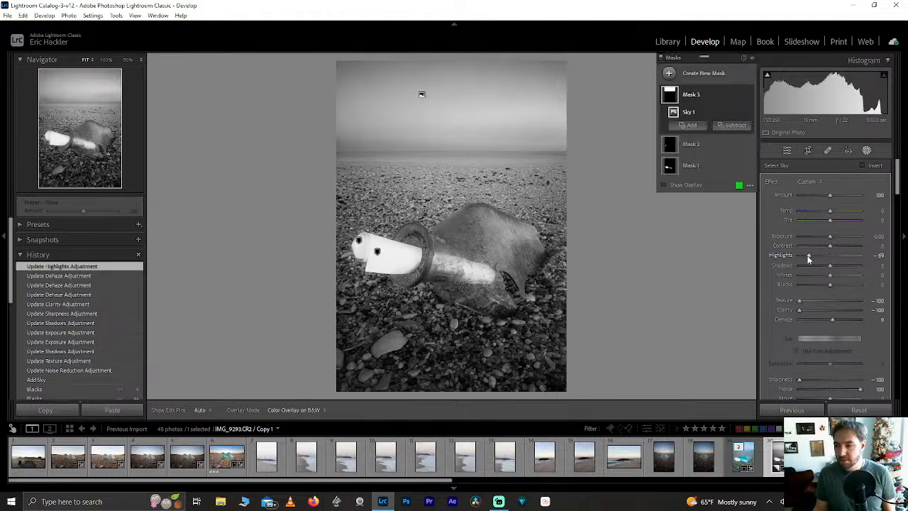
{"action": "double_click", "coordinate": [807, 255]}
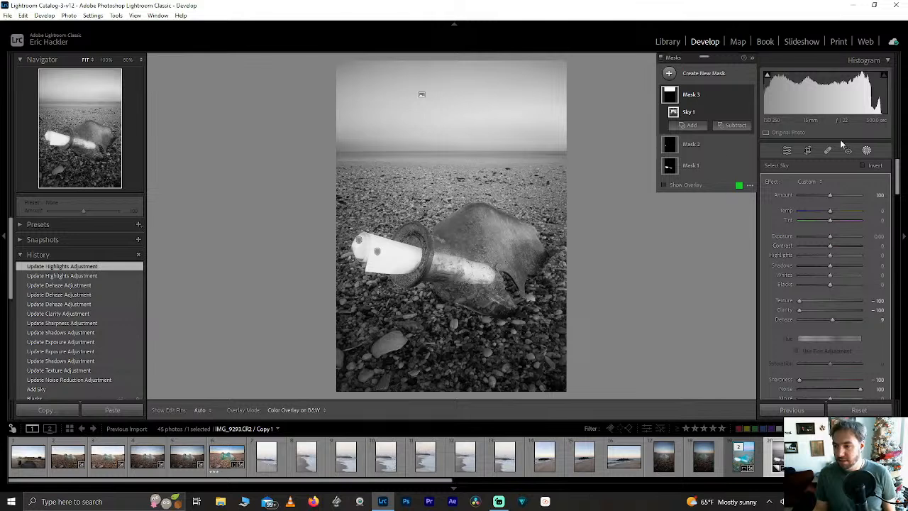
Adjust the photo's overall tone to Exposure +1.21, Highlights 0, Shadows +53, Whites +61 and Blacks −24, and check the shadow clipping.
{"action": "left_click", "coordinate": [787, 151]}
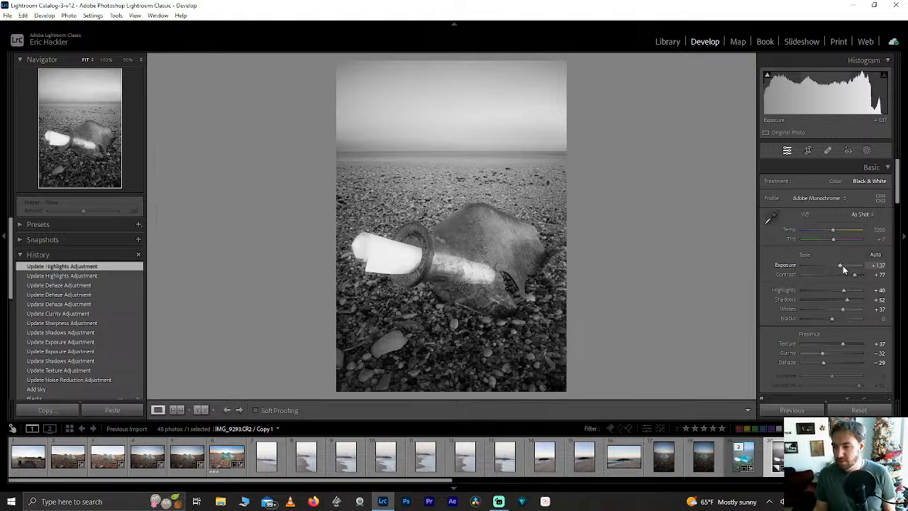
{"action": "double_click", "coordinate": [841, 266]}
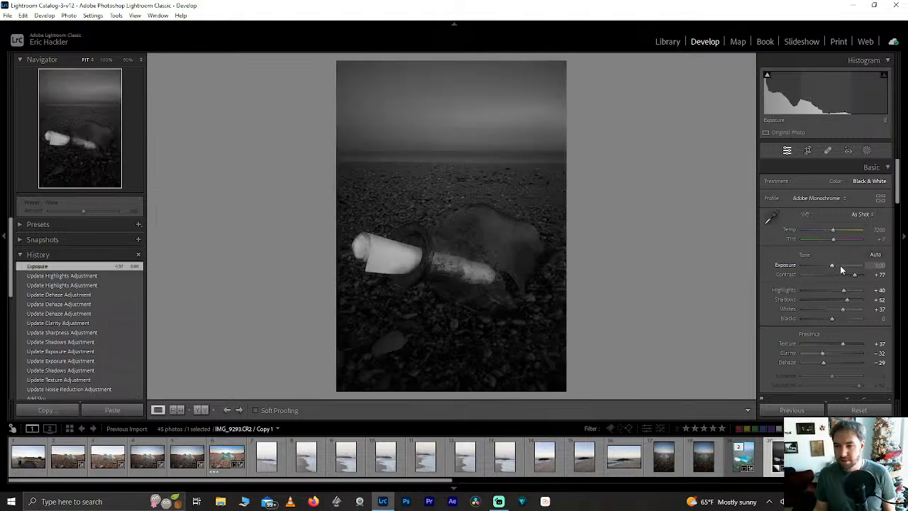
{"action": "mouse_move", "coordinate": [842, 269]}
{"action": "left_mouse_down"}
{"action": "mouse_move", "coordinate": [830, 265]}
{"action": "mouse_move", "coordinate": [839, 267]}
{"action": "left_mouse_up"}
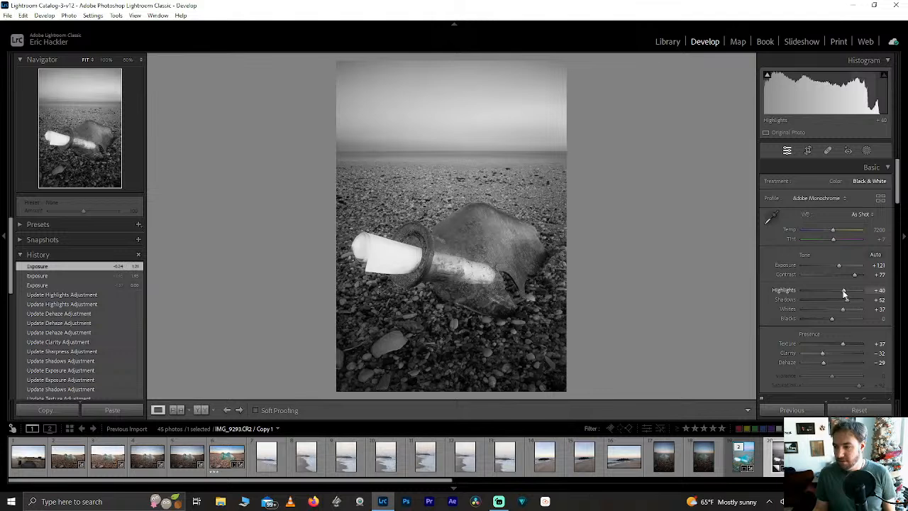
{"action": "double_click", "coordinate": [843, 292]}
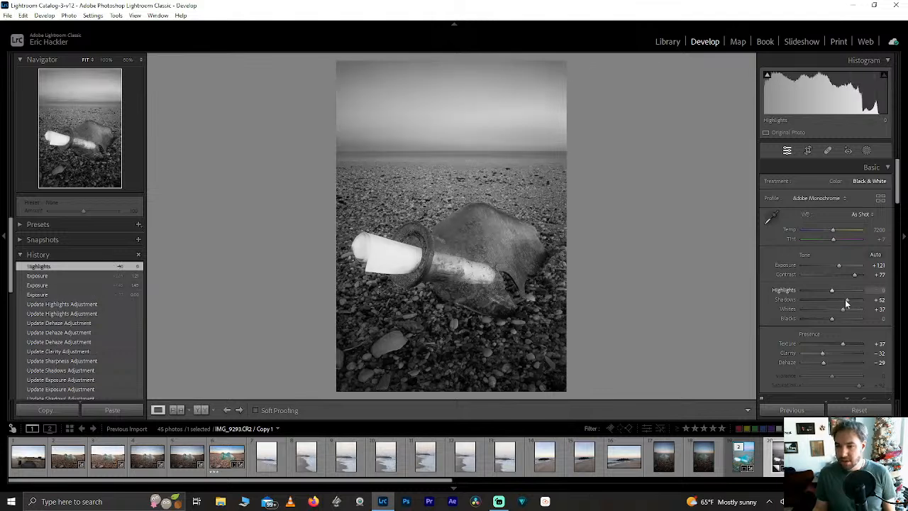
{"action": "mouse_move", "coordinate": [850, 303]}
{"action": "left_mouse_down"}
{"action": "mouse_move", "coordinate": [797, 303]}
{"action": "mouse_move", "coordinate": [848, 301]}
{"action": "mouse_move", "coordinate": [812, 320]}
{"action": "mouse_move", "coordinate": [851, 309]}
{"action": "left_mouse_up"}
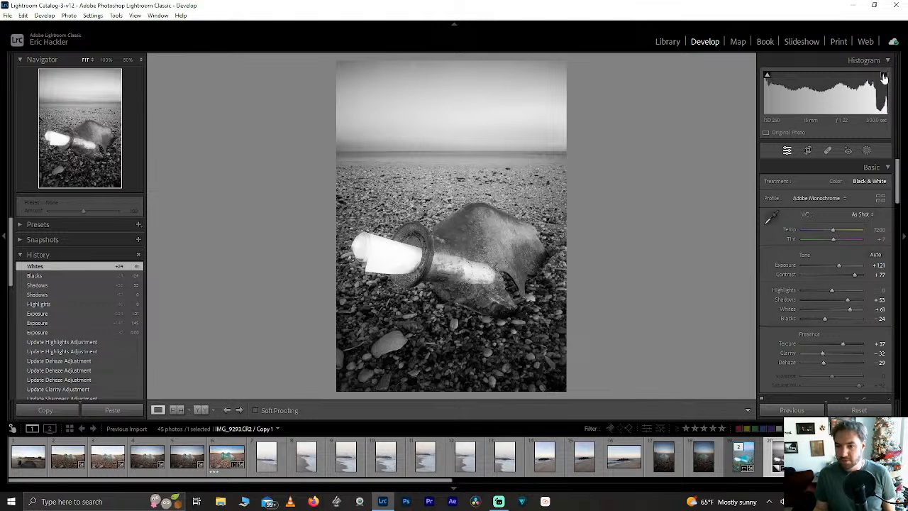
{"action": "mouse_move", "coordinate": [767, 78]}
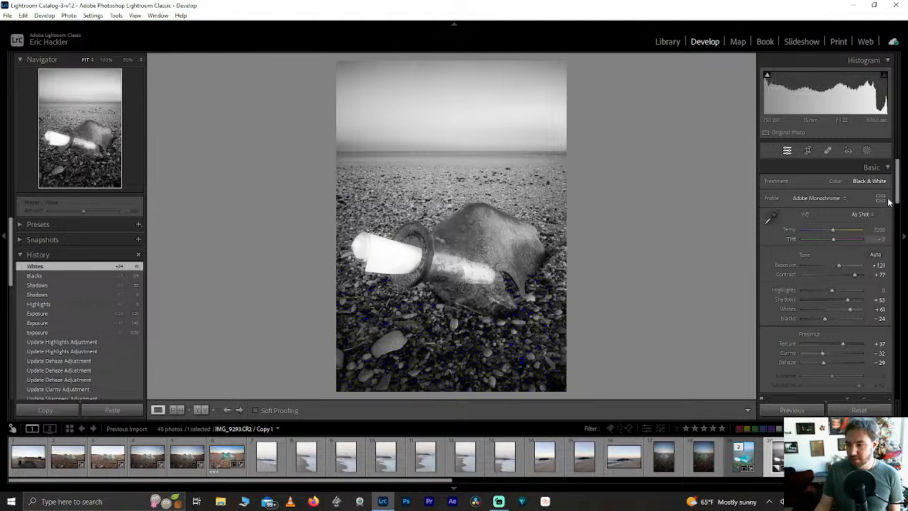
Try extreme Temp and Tint values on the black-and-white photo, and restore them to 7200 and +7.
{"action": "left_click_drag", "start_coordinate": [834, 231], "coordinate": [858, 229]}
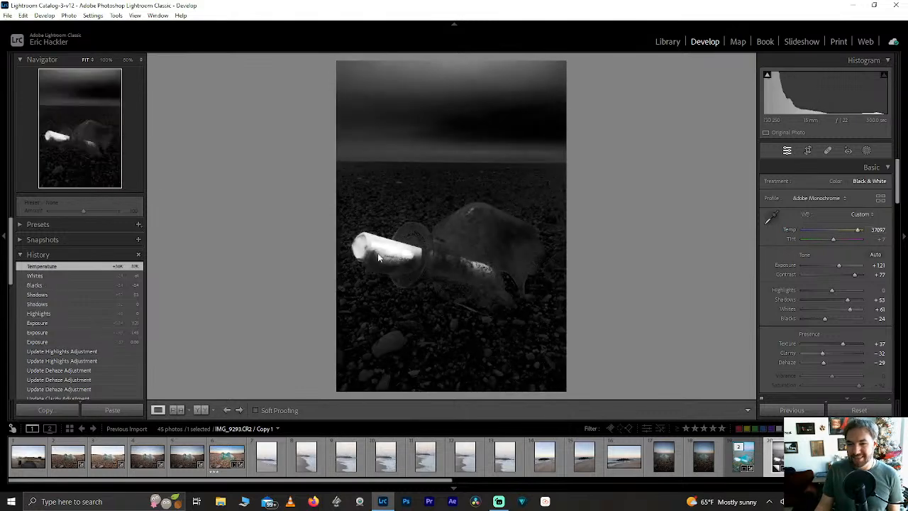
{"action": "left_click", "coordinate": [52, 140]}
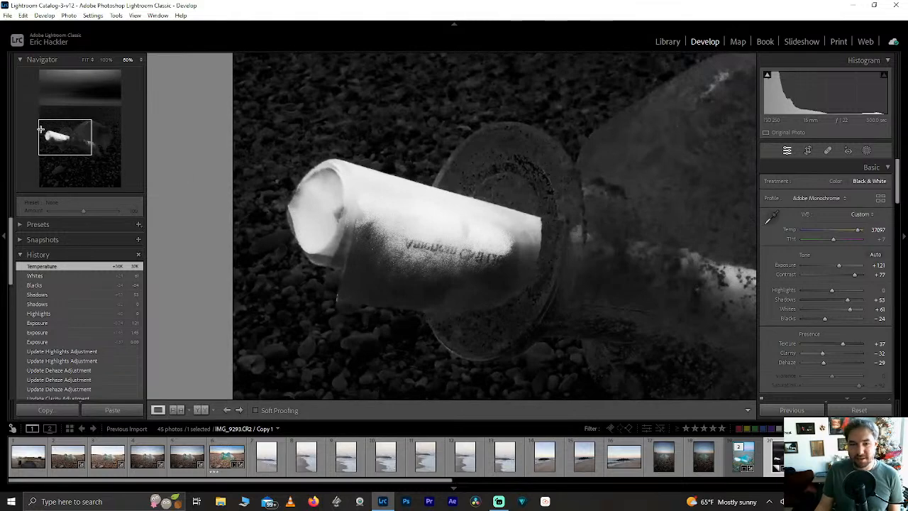
{"action": "key", "text": "z"}
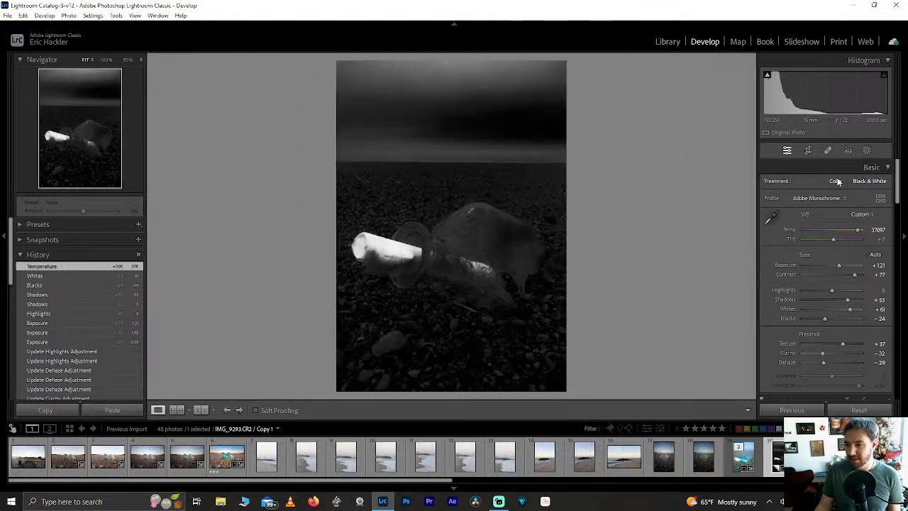
{"action": "left_click", "coordinate": [835, 181]}
{"action": "left_click", "coordinate": [867, 182]}
{"action": "mouse_move", "coordinate": [863, 228]}
{"action": "left_mouse_down"}
{"action": "mouse_move", "coordinate": [824, 229]}
{"action": "mouse_move", "coordinate": [850, 237]}
{"action": "left_mouse_up"}
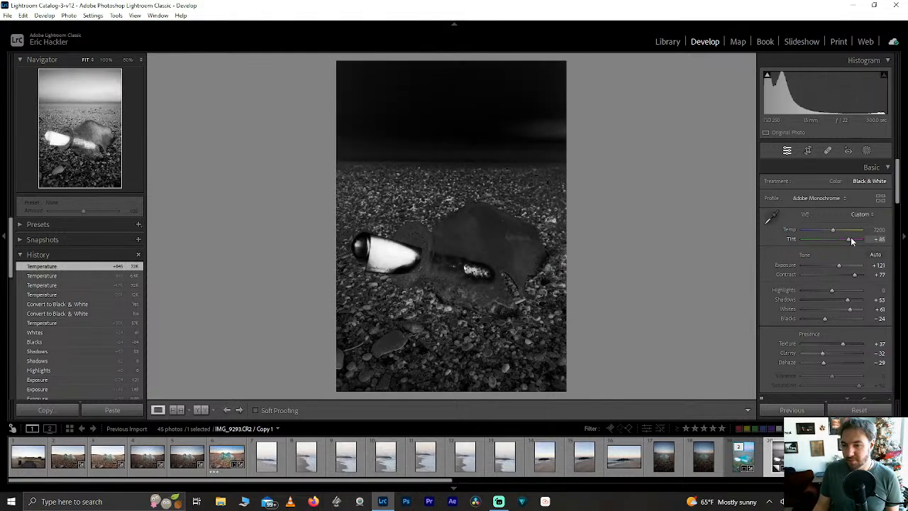
{"action": "double_click", "coordinate": [850, 237]}
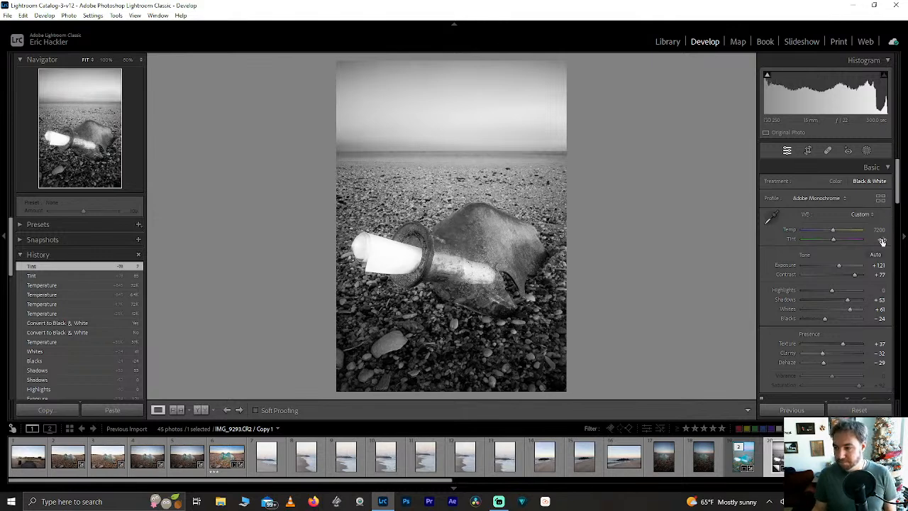
Reset the photo's Whites and set them to +56.
{"action": "double_click", "coordinate": [853, 312]}
{"action": "left_click", "coordinate": [853, 309]}
{"action": "left_click_drag", "start_coordinate": [853, 310], "coordinate": [849, 311]}
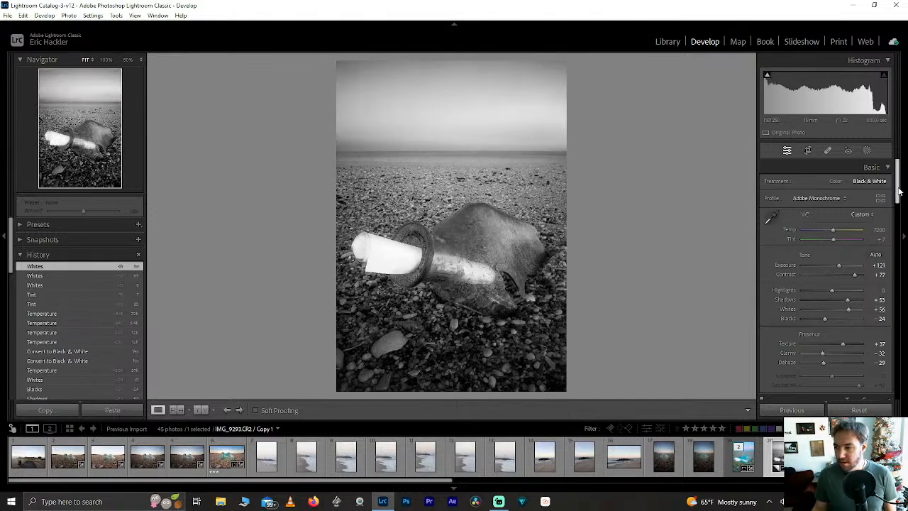
Set the black-and-white mix's Orange, Yellow and Green to +100, Aqua and Purple to −100, and Blue to −32, and check the sky up close.
{"action": "left_click_drag", "start_coordinate": [899, 191], "coordinate": [894, 227]}
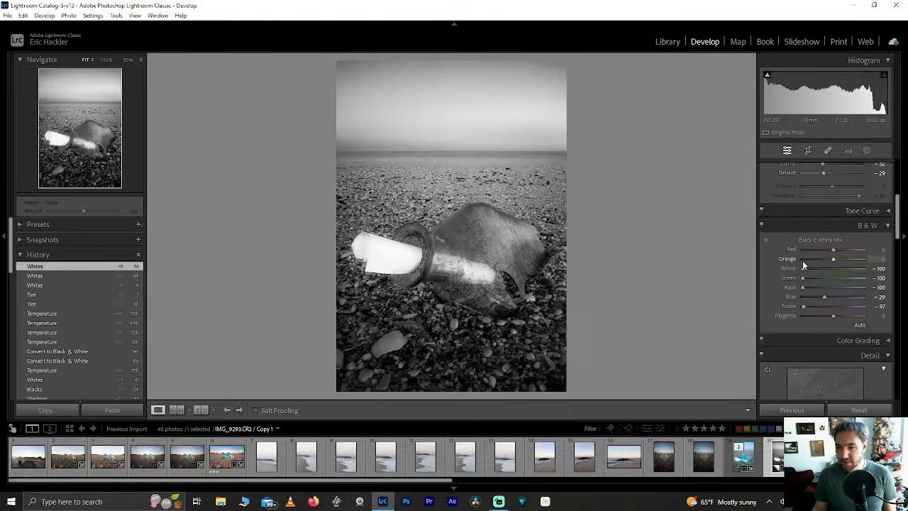
{"action": "left_click_drag", "start_coordinate": [835, 263], "coordinate": [881, 270]}
{"action": "left_click_drag", "start_coordinate": [806, 283], "coordinate": [903, 278]}
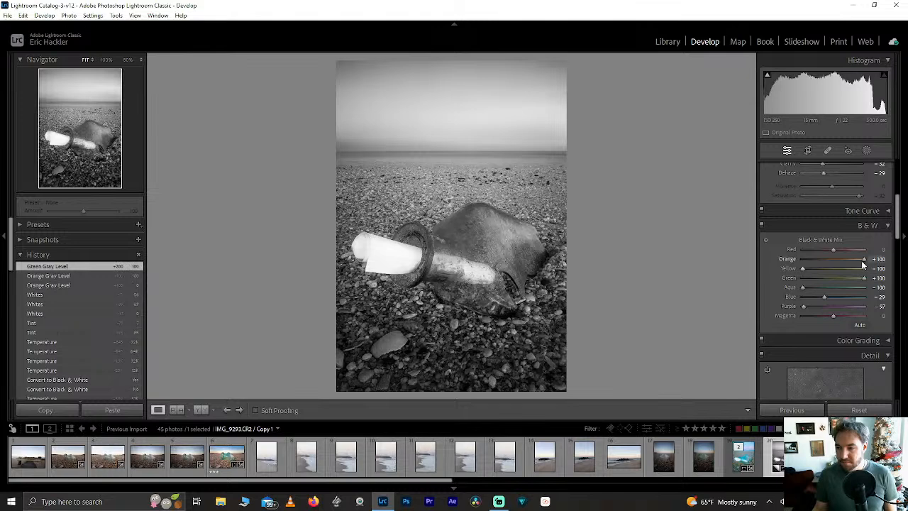
{"action": "left_click_drag", "start_coordinate": [793, 260], "coordinate": [898, 273]}
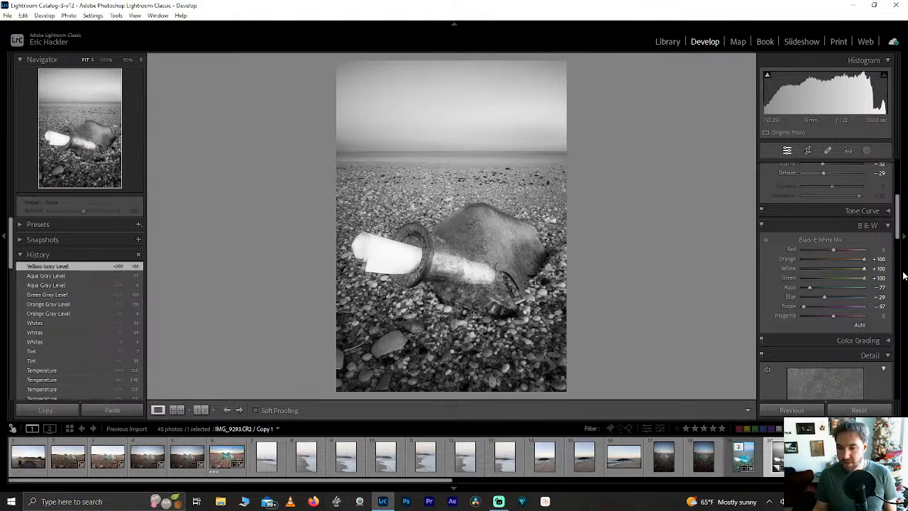
{"action": "left_click_drag", "start_coordinate": [807, 290], "coordinate": [778, 303]}
{"action": "left_click", "coordinate": [543, 139]}
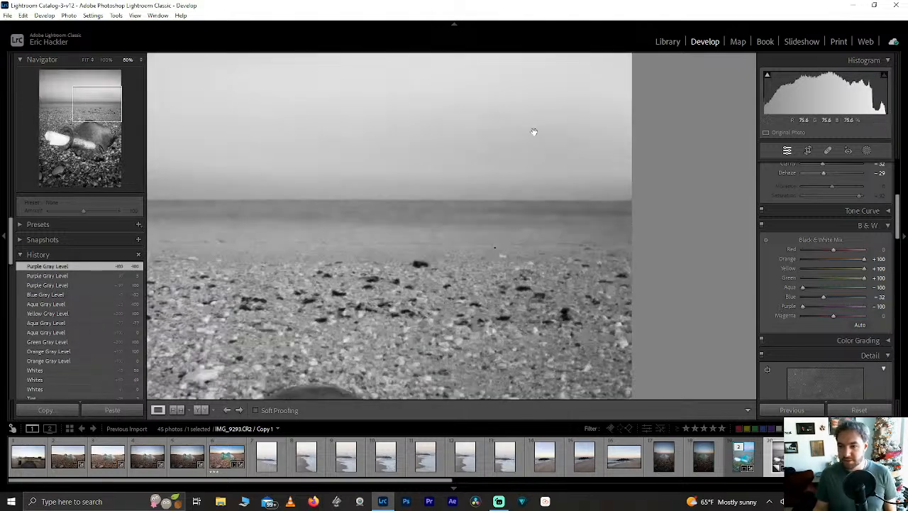
{"action": "left_click_drag", "start_coordinate": [416, 121], "coordinate": [544, 252]}
{"action": "left_click", "coordinate": [481, 205]}
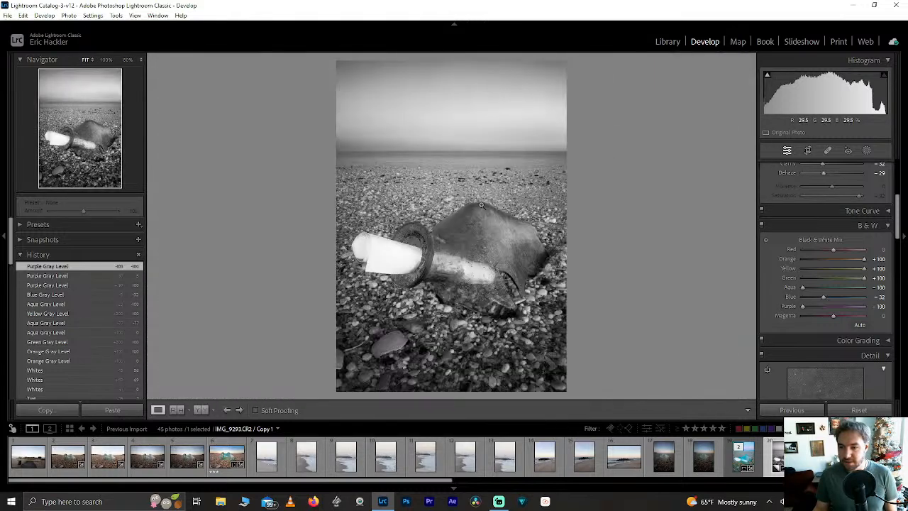
{"action": "left_click_drag", "start_coordinate": [419, 104], "coordinate": [391, 171]}
Try different Magenta and Red levels in the black-and-white mix, and reset both to 0.
{"action": "left_click_drag", "start_coordinate": [833, 316], "coordinate": [752, 313]}
{"action": "double_click", "coordinate": [841, 316]}
{"action": "left_click_drag", "start_coordinate": [833, 249], "coordinate": [851, 244]}
{"action": "double_click", "coordinate": [871, 249]}
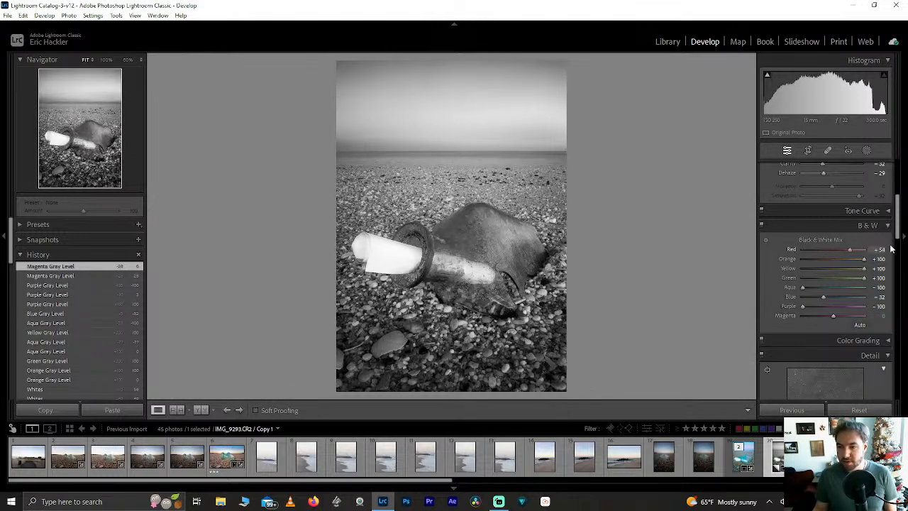
{"action": "double_click", "coordinate": [846, 252]}
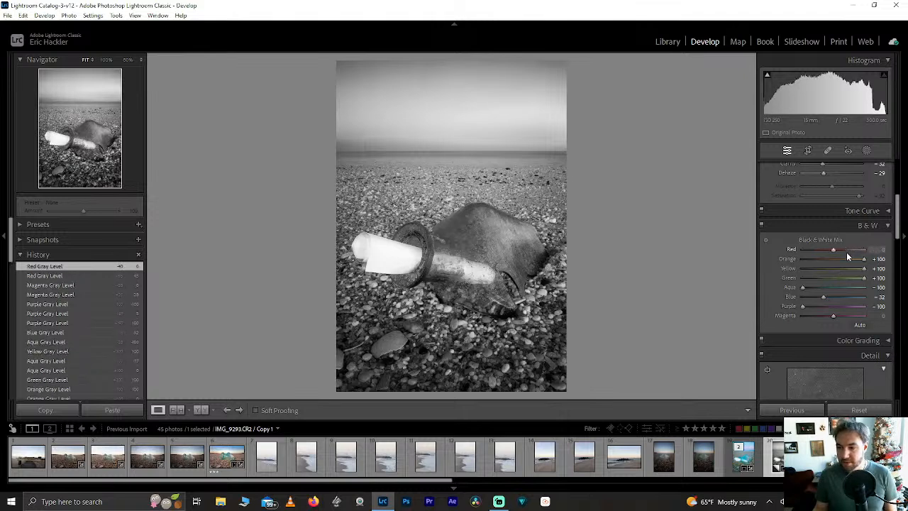
Compare the photo with the sky mask hidden and shown, and select that mask for editing.
{"action": "left_click", "coordinate": [866, 149]}
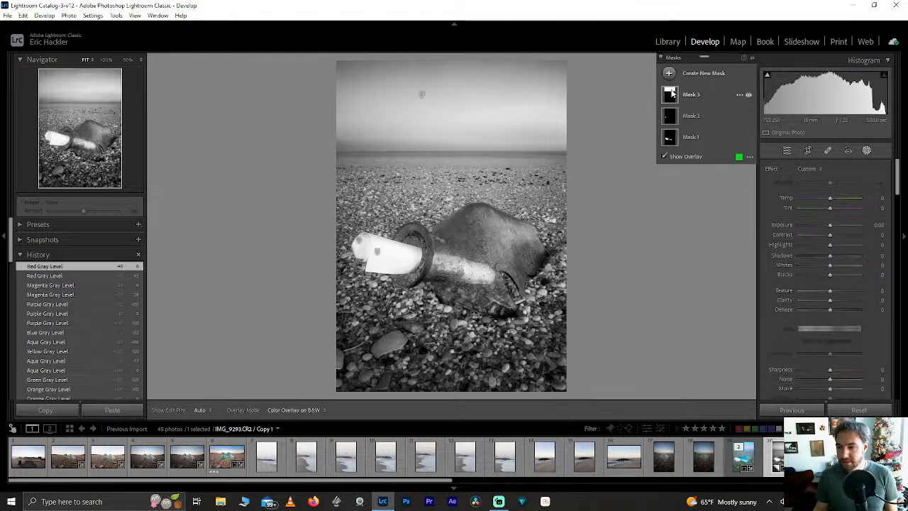
{"action": "left_click", "coordinate": [747, 94]}
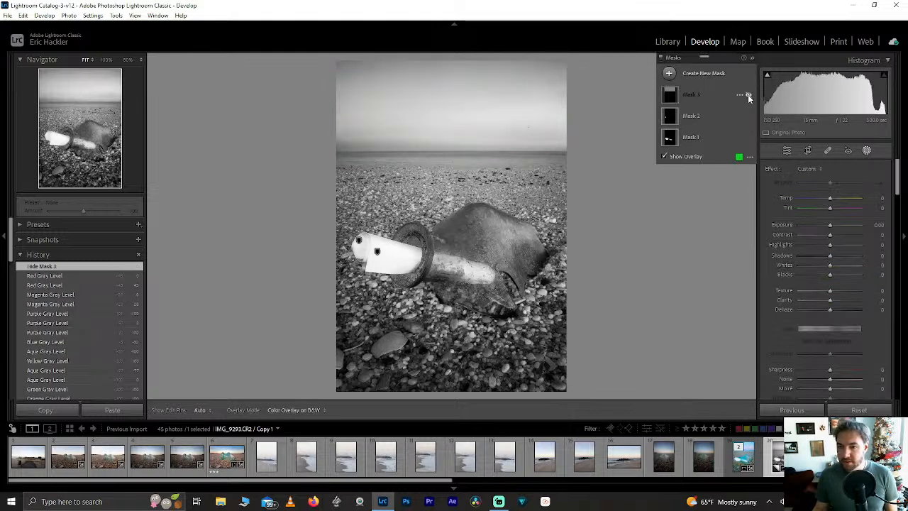
{"action": "left_click", "coordinate": [748, 94]}
{"action": "left_click", "coordinate": [703, 93]}
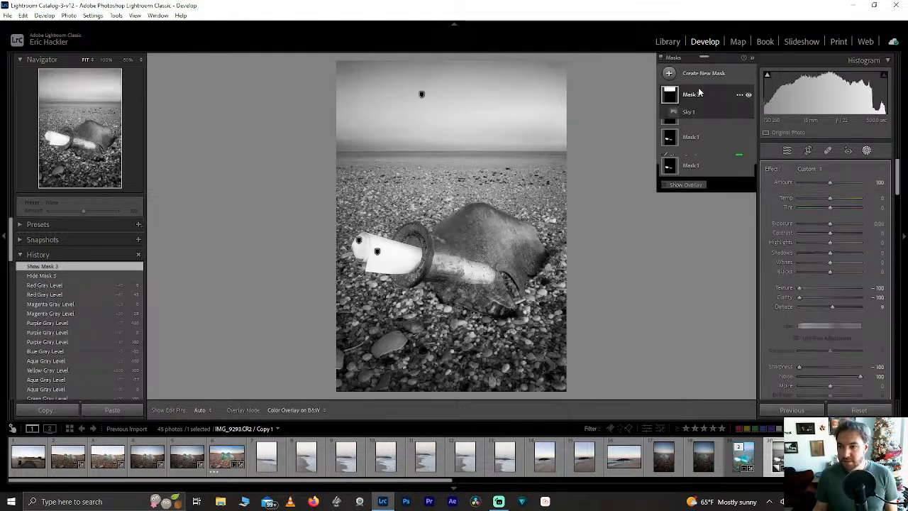
Try different temperature and contrast levels on the sky mask, and reset both to 0.
{"action": "left_click_drag", "start_coordinate": [831, 210], "coordinate": [833, 210]}
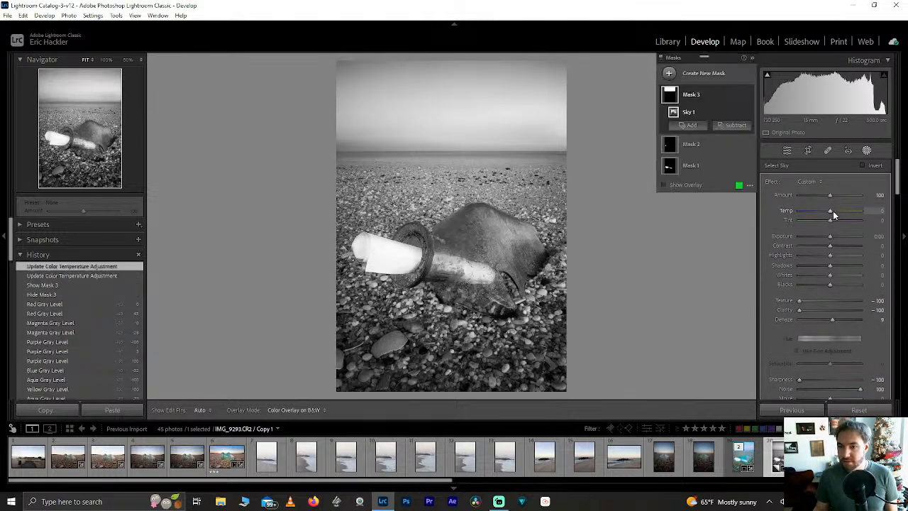
{"action": "double_click", "coordinate": [833, 211]}
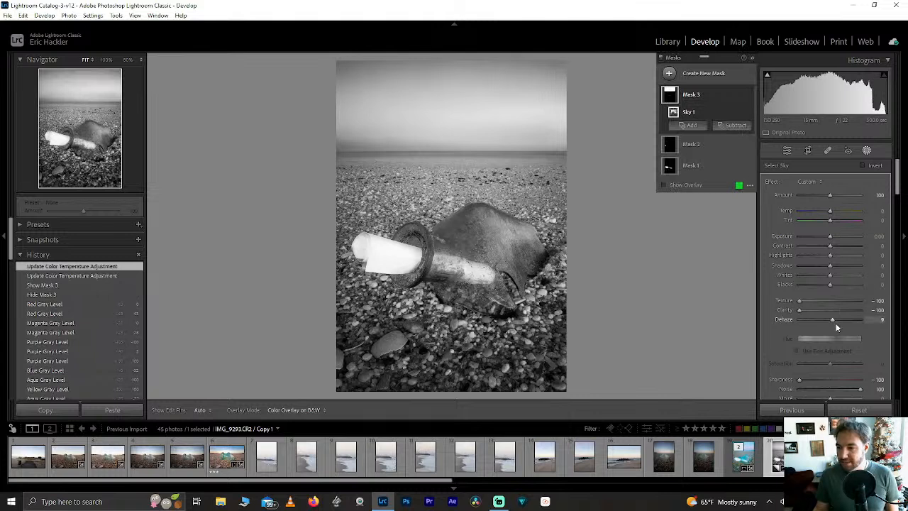
{"action": "left_click_drag", "start_coordinate": [828, 320], "coordinate": [832, 321]}
{"action": "left_click_drag", "start_coordinate": [828, 249], "coordinate": [866, 262]}
{"action": "double_click", "coordinate": [824, 246]}
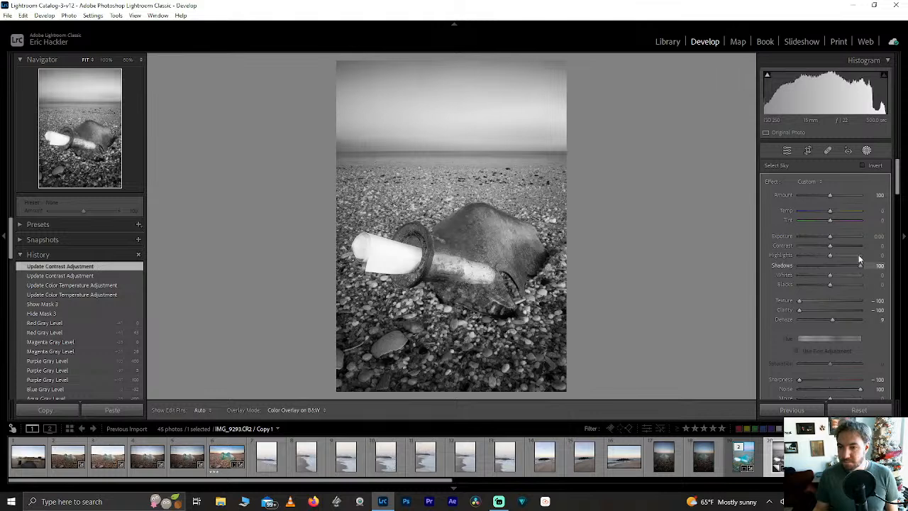
Set the sky mask's Shadows to −100 with Highlights at 0, finish masking, and rate the black-and-white copy two stars.
{"action": "left_click_drag", "start_coordinate": [783, 266], "coordinate": [825, 256]}
{"action": "double_click", "coordinate": [825, 255]}
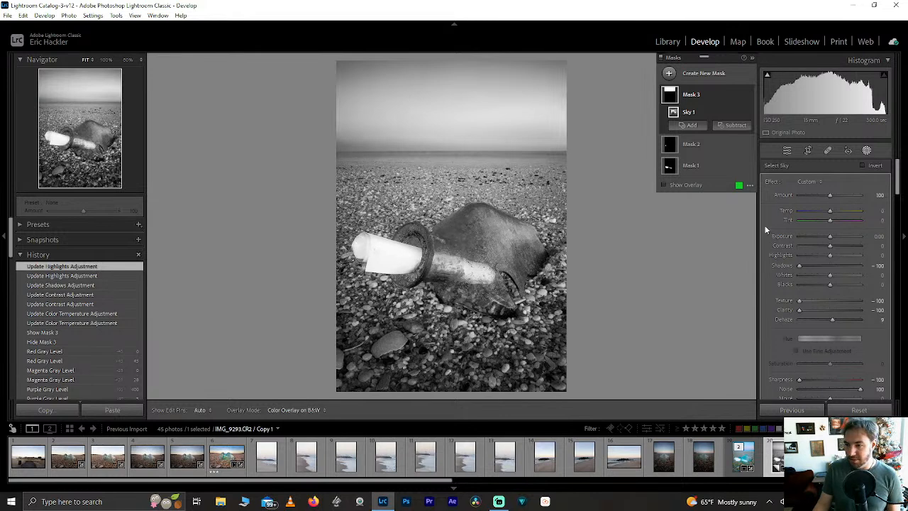
{"action": "left_click", "coordinate": [791, 152]}
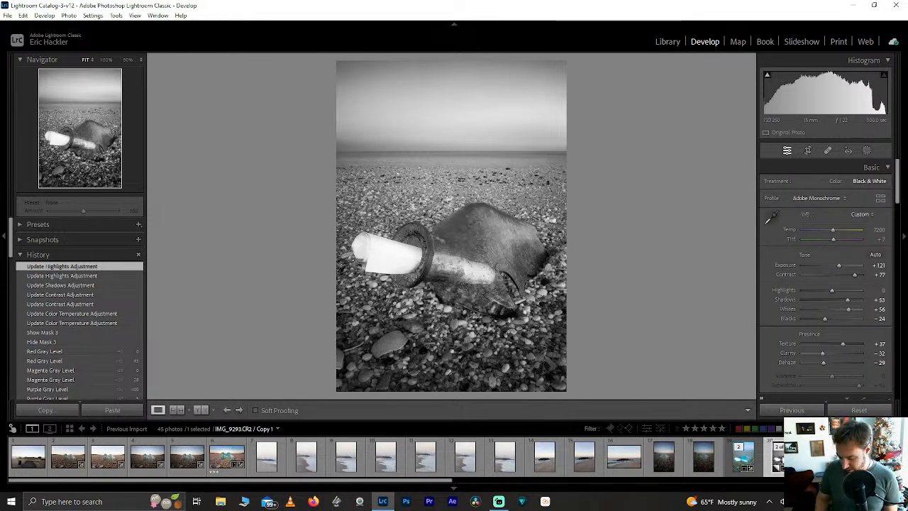
{"action": "key", "text": "2"}
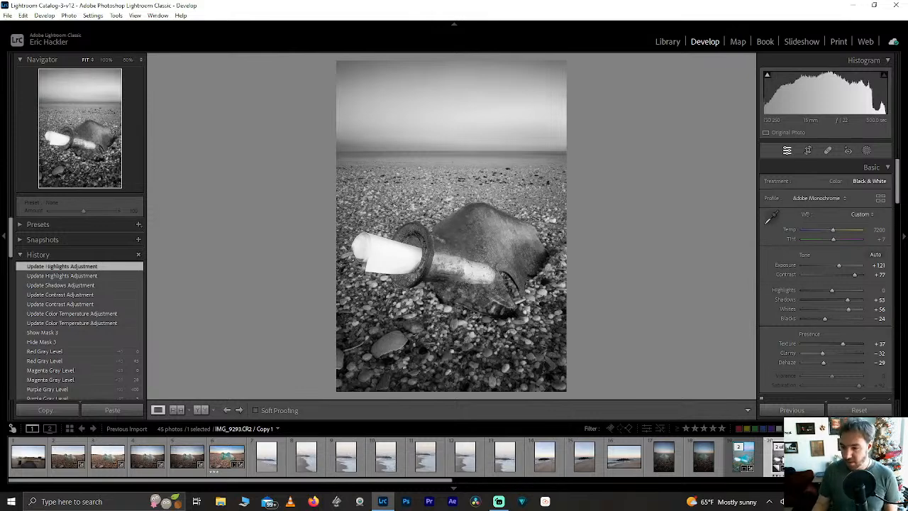
Add a sky mask with Noise at 100 to the color original IMG_9293, check the sky up close, and finish masking.
{"action": "left_click", "coordinate": [738, 459]}
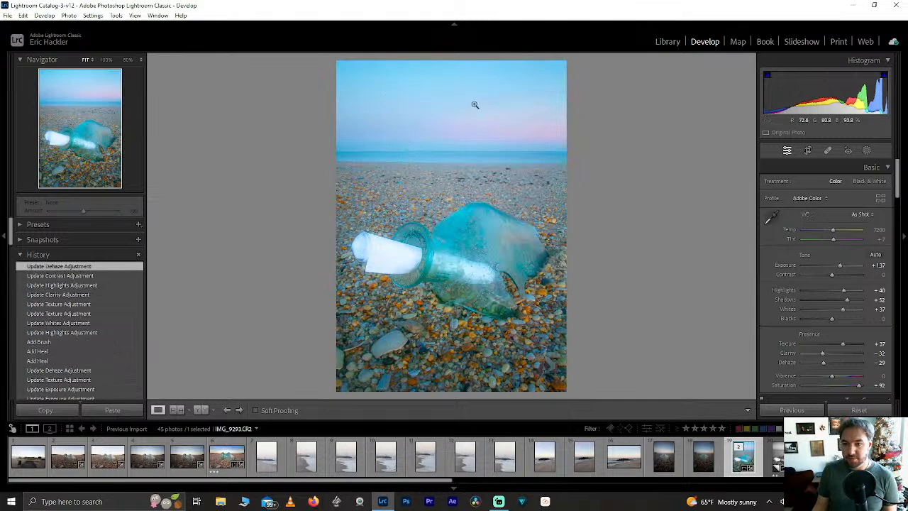
{"action": "left_click_drag", "start_coordinate": [355, 105], "coordinate": [189, 137]}
{"action": "left_click", "coordinate": [395, 189]}
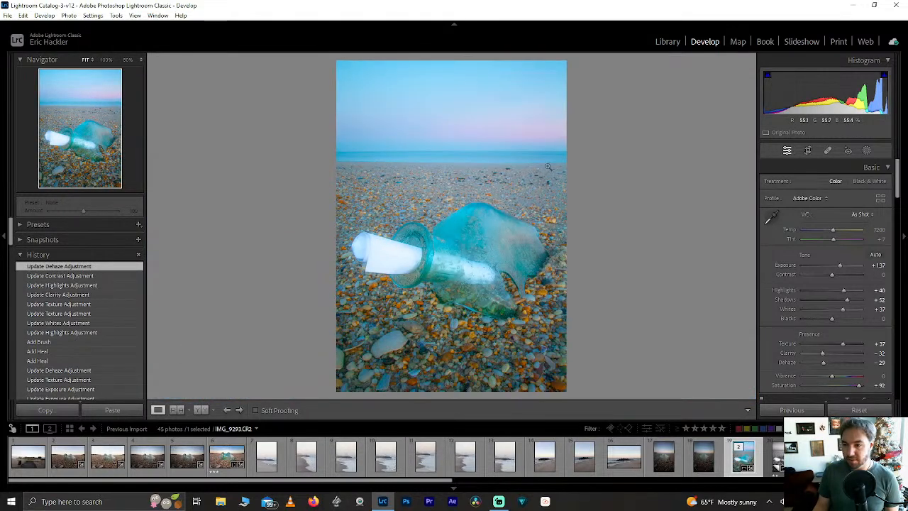
{"action": "left_click", "coordinate": [866, 151]}
{"action": "left_click", "coordinate": [701, 74]}
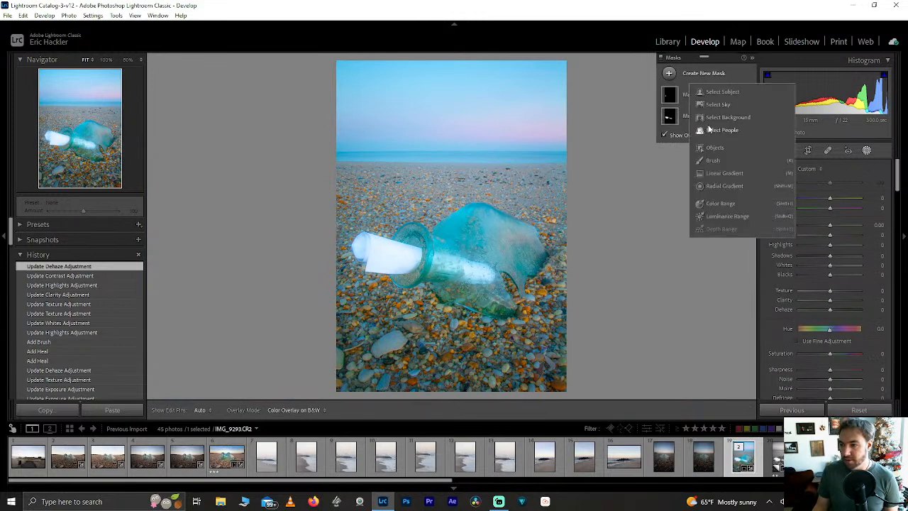
{"action": "left_click", "coordinate": [709, 107]}
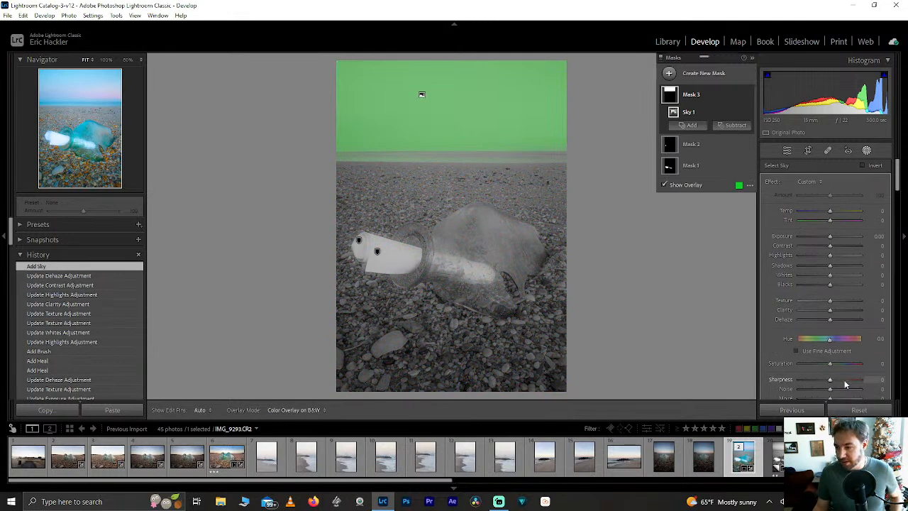
{"action": "left_click_drag", "start_coordinate": [831, 390], "coordinate": [860, 390]}
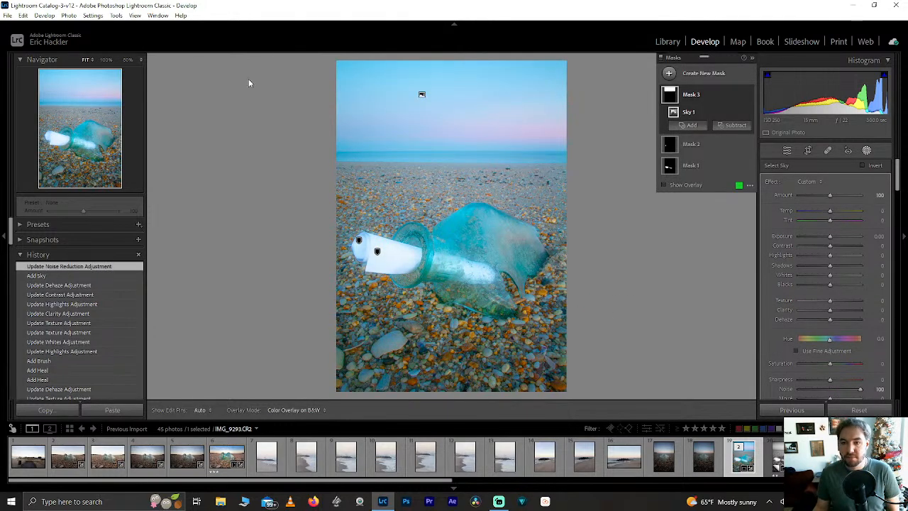
{"action": "left_click", "coordinate": [421, 94]}
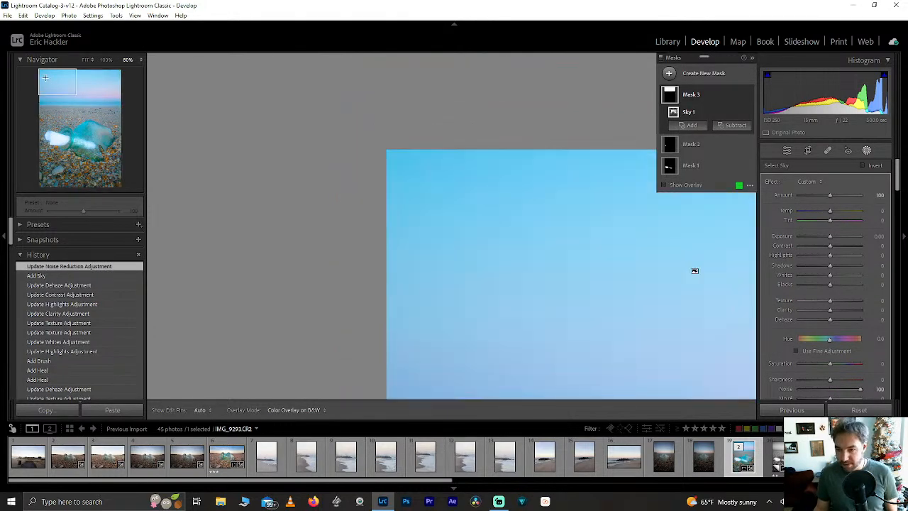
{"action": "left_click", "coordinate": [639, 159]}
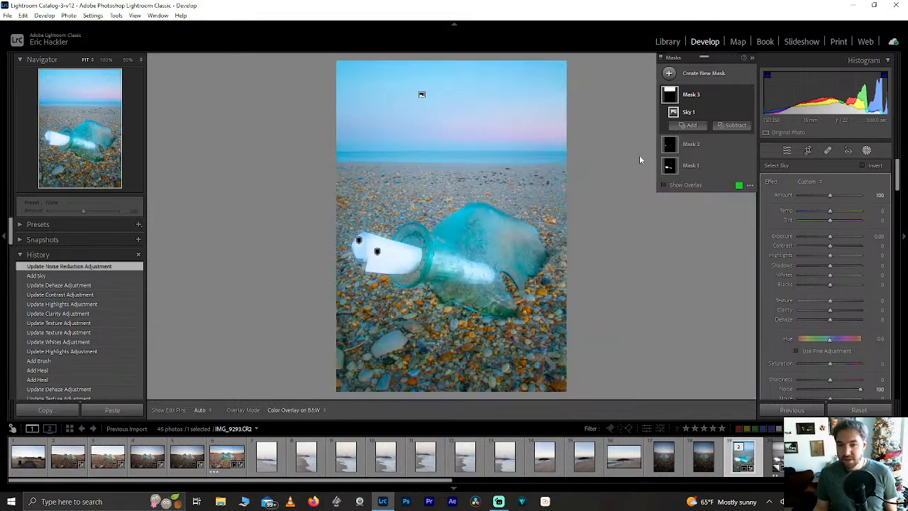
{"action": "left_click", "coordinate": [866, 150]}
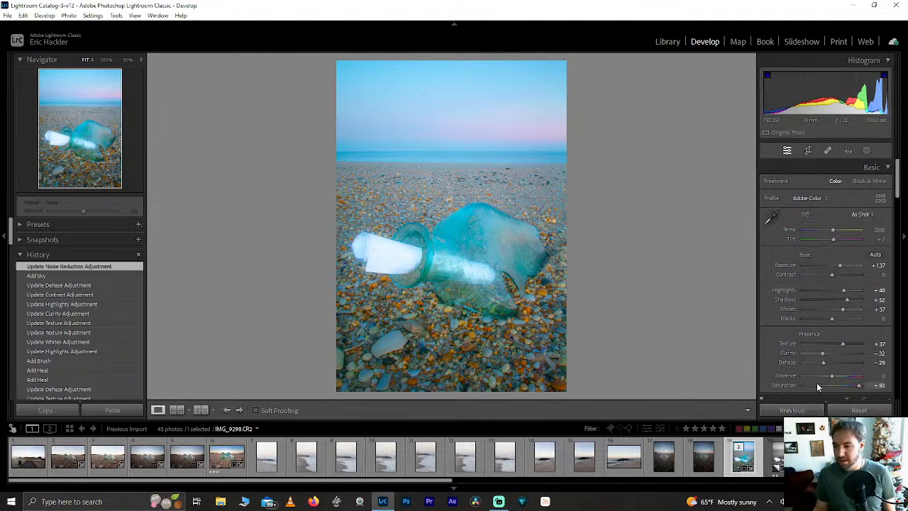
Try Clarity at −52 on the color photo and undo it, and set the white balance to Temp 7200 and Tint −2.
{"action": "left_click_drag", "start_coordinate": [822, 353], "coordinate": [816, 357]}
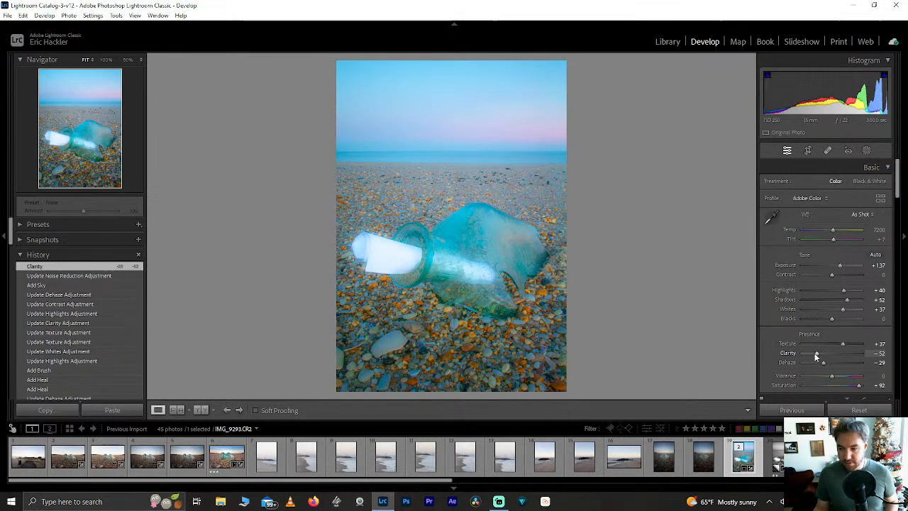
{"action": "key", "text": "ctrl+z"}
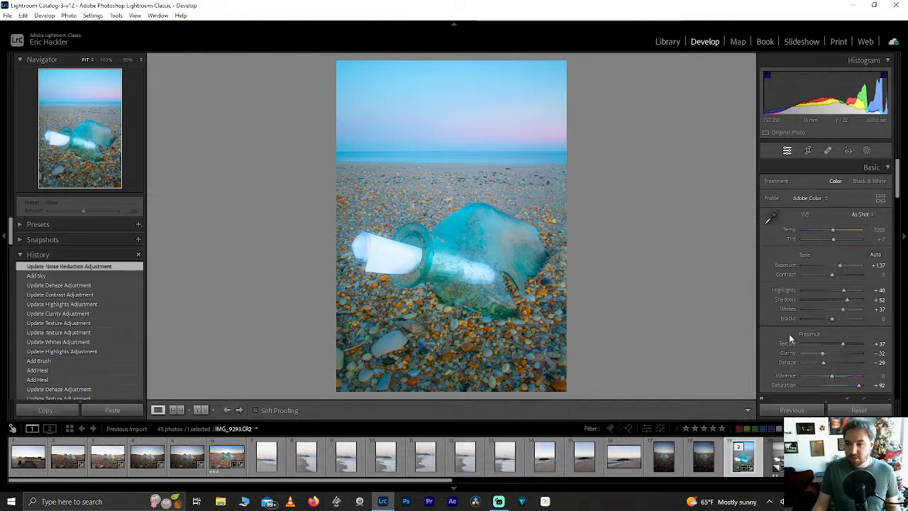
{"action": "left_click_drag", "start_coordinate": [836, 238], "coordinate": [835, 238]}
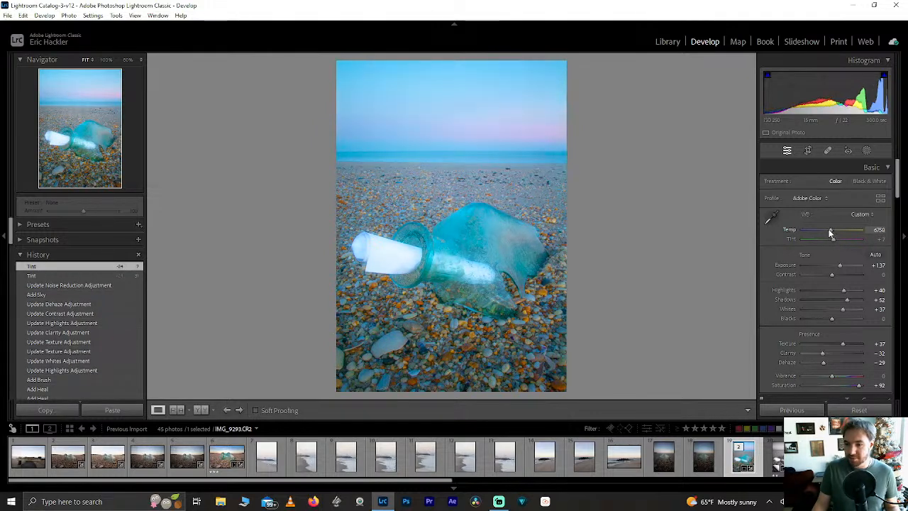
{"action": "left_click_drag", "start_coordinate": [836, 229], "coordinate": [834, 242]}
{"action": "left_click", "coordinate": [875, 239]}
{"action": "left_click", "coordinate": [835, 238]}
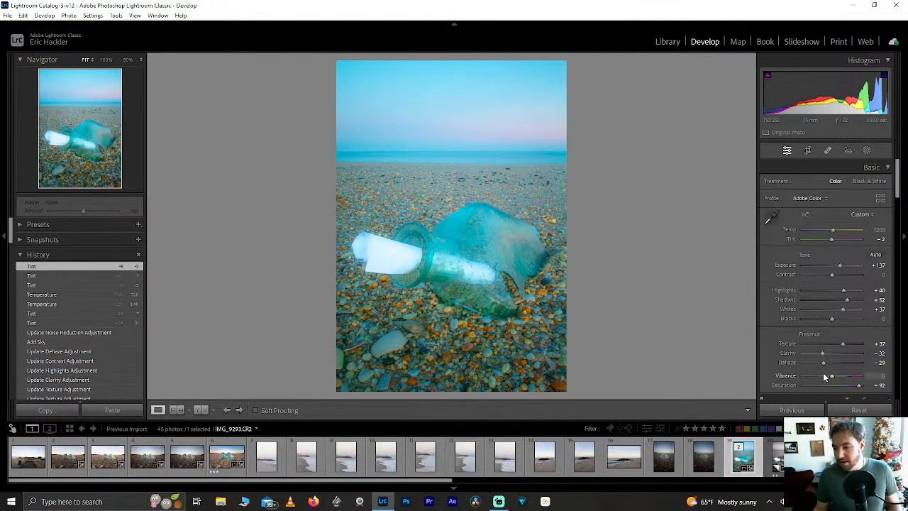
Try Vibrance at −100, reset it to 0, and rate the color photo three stars.
{"action": "left_click_drag", "start_coordinate": [833, 378], "coordinate": [790, 381]}
{"action": "double_click", "coordinate": [803, 378]}
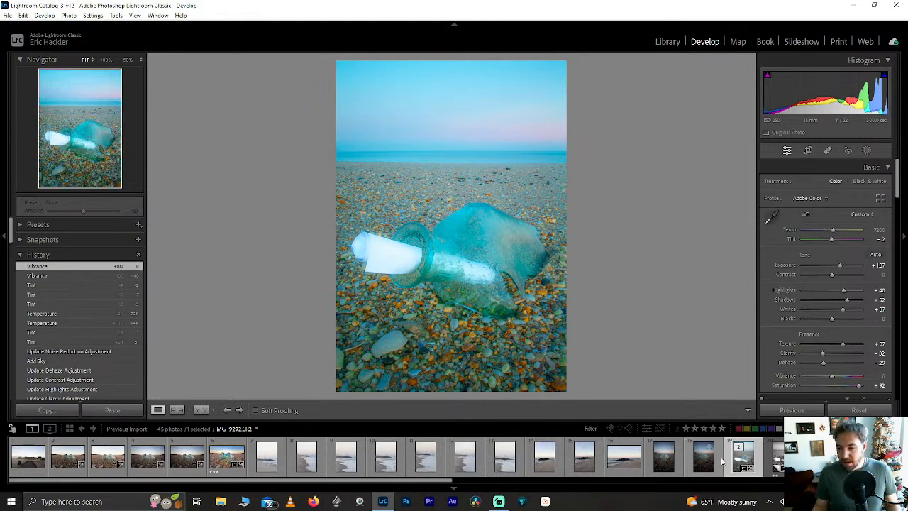
{"action": "key", "text": "3"}
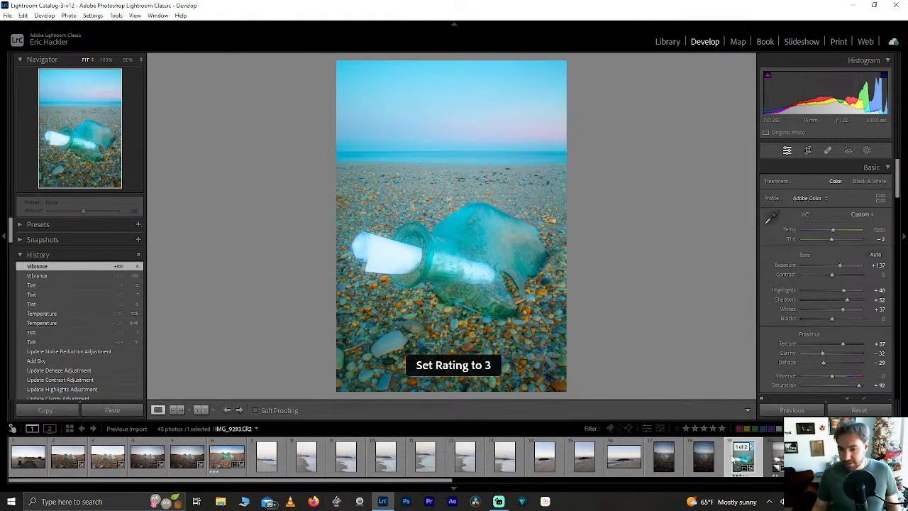
Browse the imported photos, select the three-star horizontal glass bottle shot IMG_9271.CR2, and open it for developing.
{"action": "scroll", "coordinate": [647, 460], "scroll_direction": "down", "scroll_amount": 6}
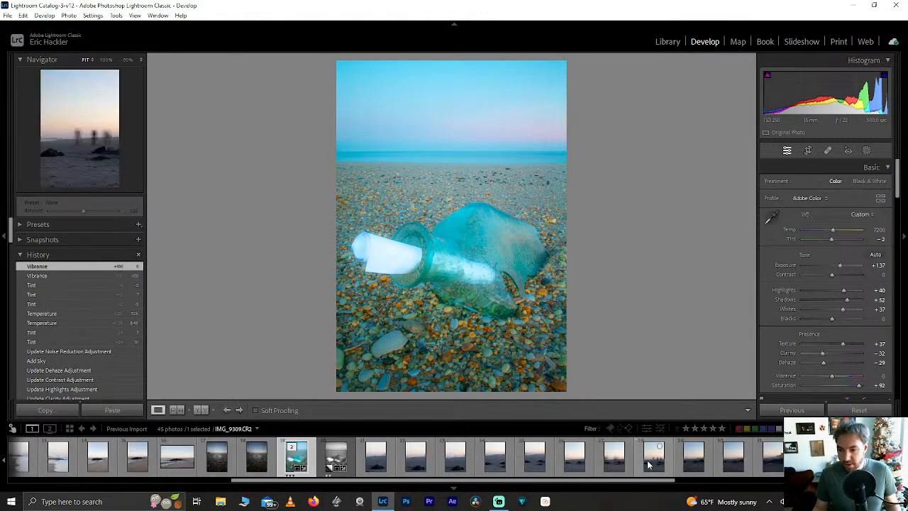
{"action": "scroll", "coordinate": [646, 459], "scroll_direction": "up", "scroll_amount": 8}
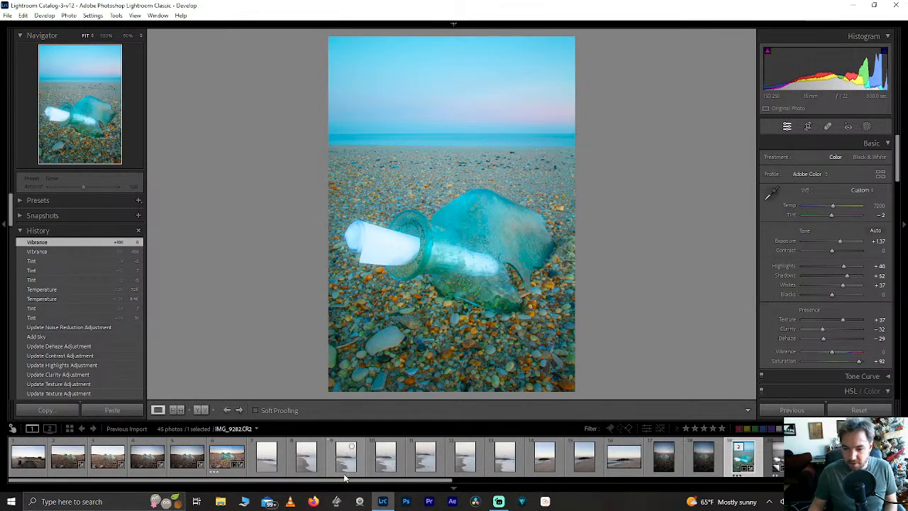
{"action": "scroll", "coordinate": [305, 461], "scroll_direction": "down", "scroll_amount": 5}
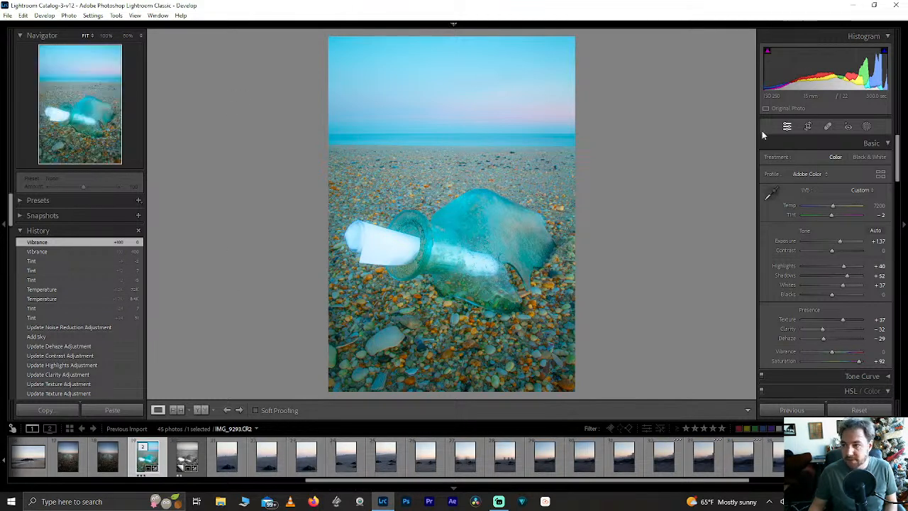
{"action": "left_click", "coordinate": [452, 25]}
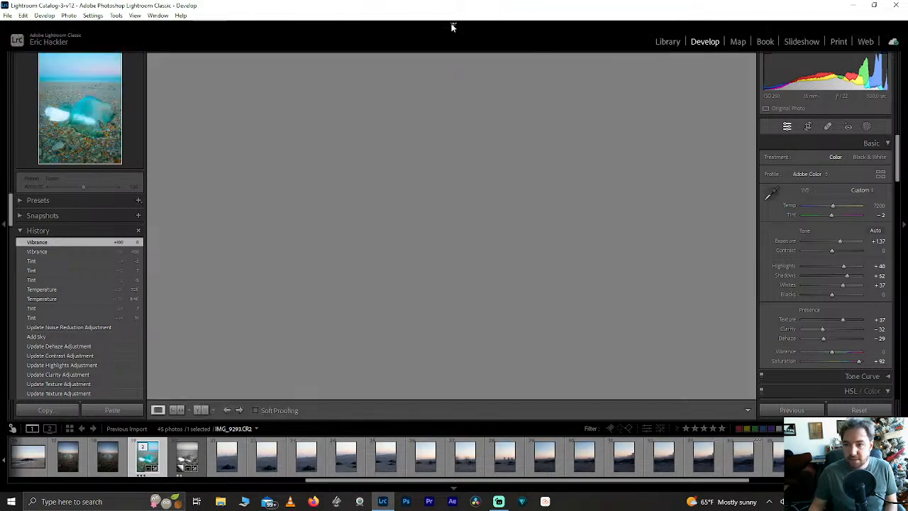
{"action": "left_click", "coordinate": [668, 42]}
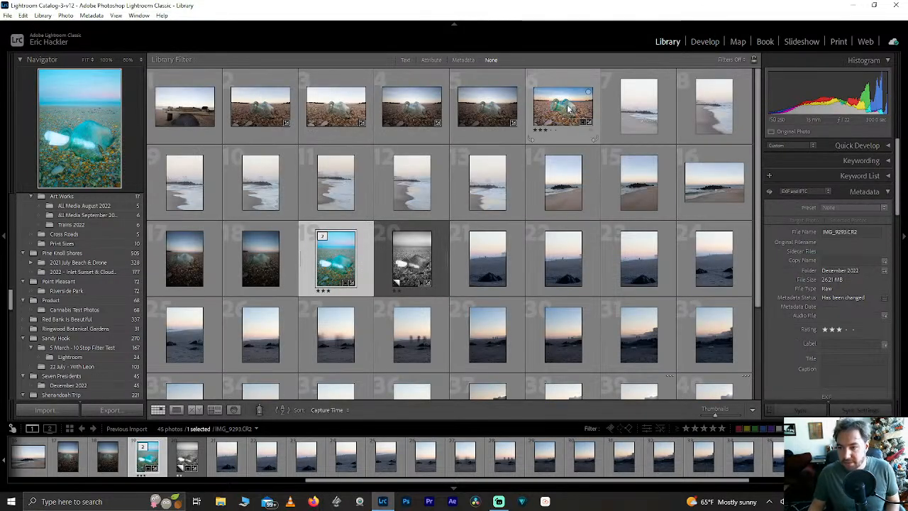
{"action": "left_click", "coordinate": [554, 126]}
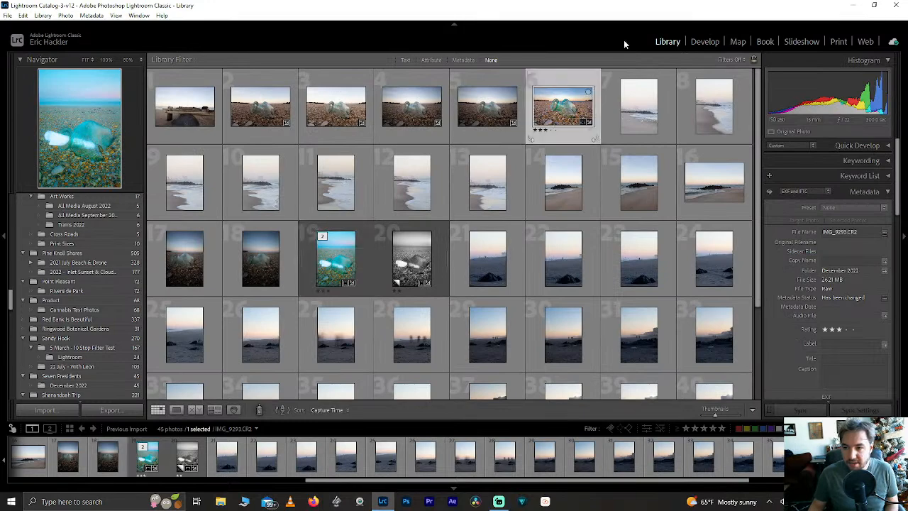
{"action": "left_click", "coordinate": [710, 41]}
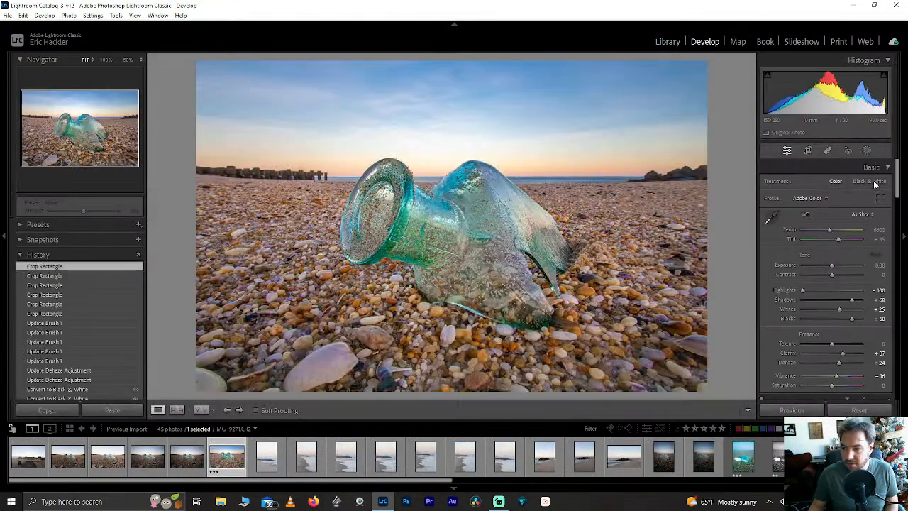
Create a virtual copy of the horizontal bottle photo and convert the copy to Black & White.
{"action": "left_click", "coordinate": [876, 181]}
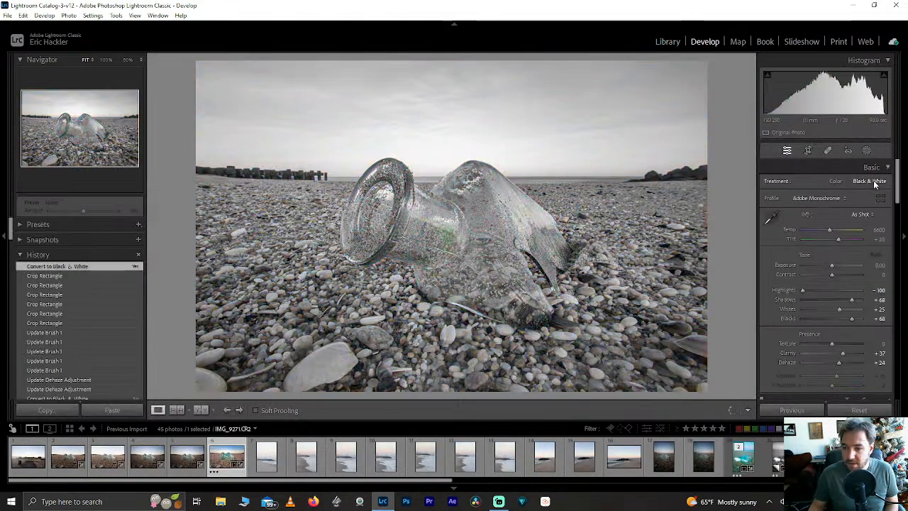
{"action": "left_click", "coordinate": [831, 182]}
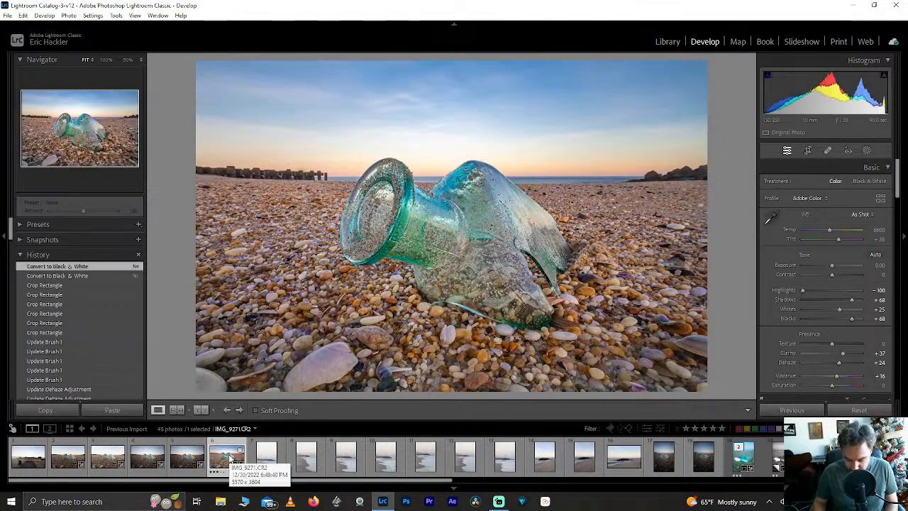
{"action": "key", "text": "ctrl+apostrophe"}
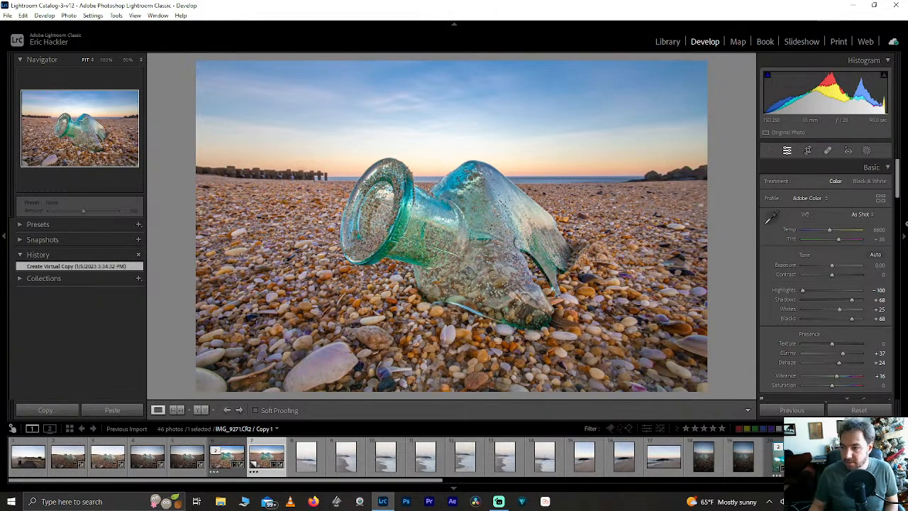
{"action": "left_click", "coordinate": [877, 183]}
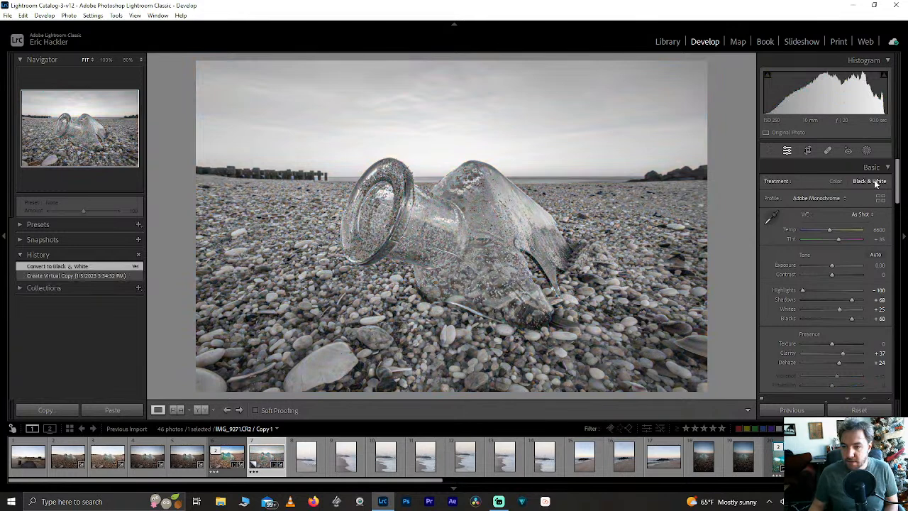
Set the copy's Texture to +56 and its Black & White Mix to Orange -28, Yellow -15, Green +58 and Aqua +31.
{"action": "mouse_move", "coordinate": [835, 343]}
{"action": "left_mouse_down"}
{"action": "mouse_move", "coordinate": [858, 342]}
{"action": "mouse_move", "coordinate": [850, 345]}
{"action": "left_mouse_up"}
{"action": "left_click_drag", "start_coordinate": [899, 195], "coordinate": [895, 227]}
{"action": "left_click_drag", "start_coordinate": [836, 288], "coordinate": [825, 259]}
{"action": "double_click", "coordinate": [824, 267]}
{"action": "double_click", "coordinate": [843, 251]}
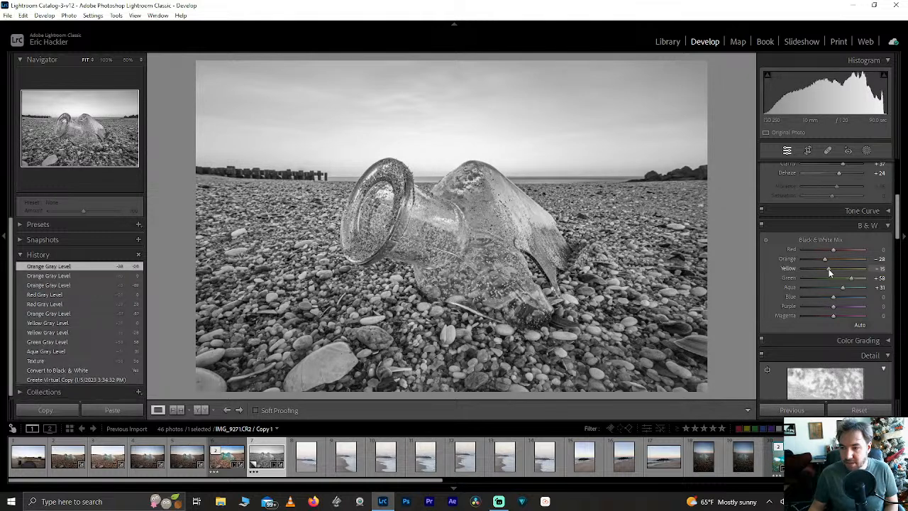
{"action": "left_click", "coordinate": [829, 270]}
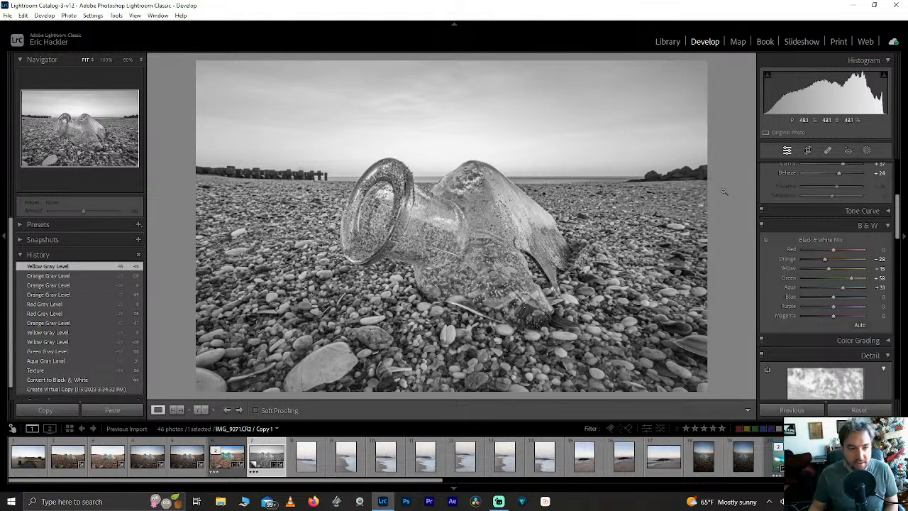
Try a darker mix with Orange at -62, then reset the Red and Yellow gray levels to 0.
{"action": "mouse_move", "coordinate": [823, 258]}
{"action": "left_mouse_down"}
{"action": "mouse_move", "coordinate": [795, 259]}
{"action": "mouse_move", "coordinate": [814, 261]}
{"action": "left_mouse_up"}
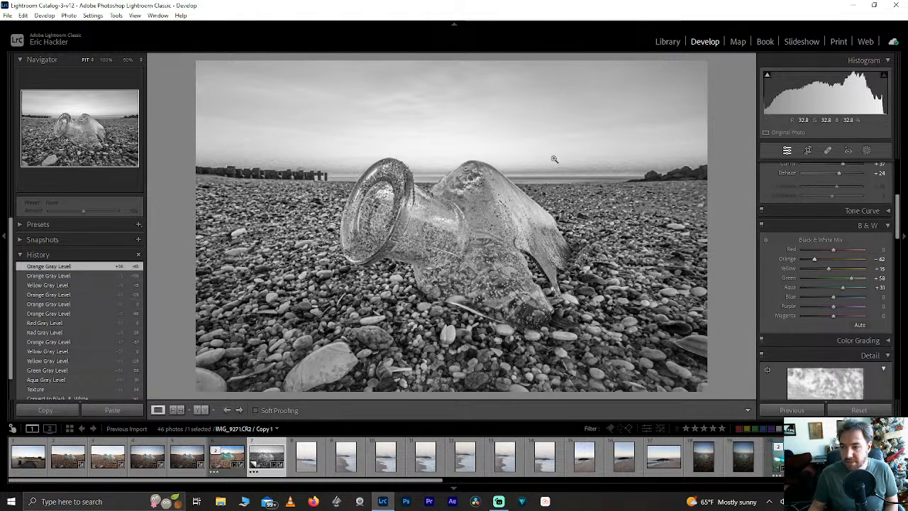
{"action": "left_click_drag", "start_coordinate": [831, 250], "coordinate": [821, 271]}
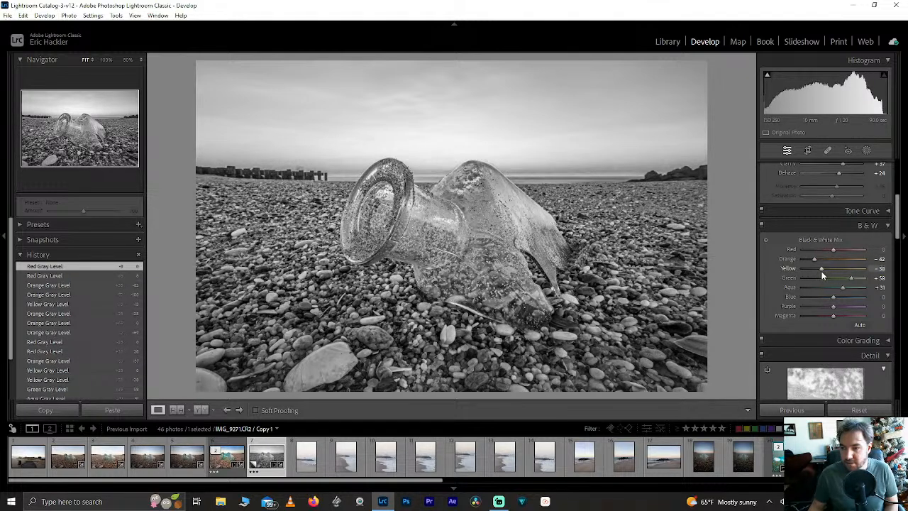
{"action": "double_click", "coordinate": [822, 271]}
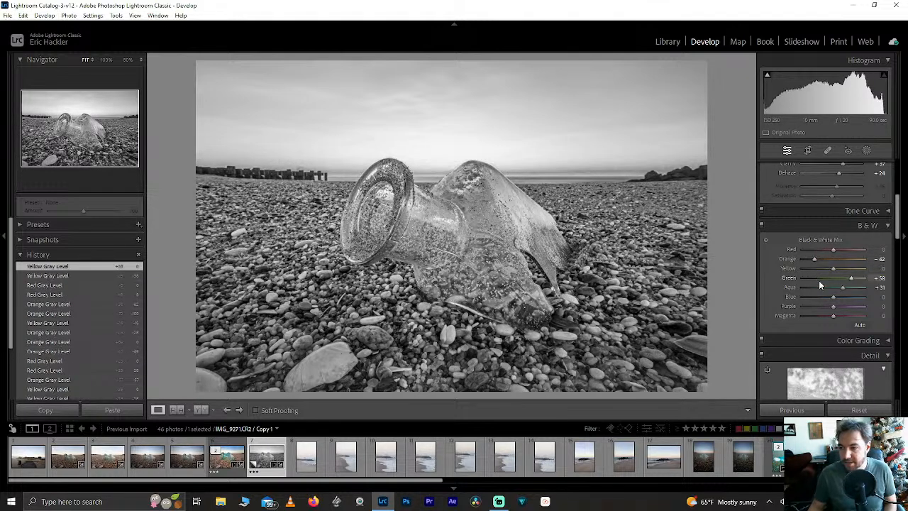
Undo the trial Yellow, Red and Orange gray level changes, returning to Orange -28 and Yellow -15.
{"action": "key", "text": "ctrl+z"}
{"action": "key", "text": "ctrl+z"}
{"action": "key", "text": "ctrl+z"}
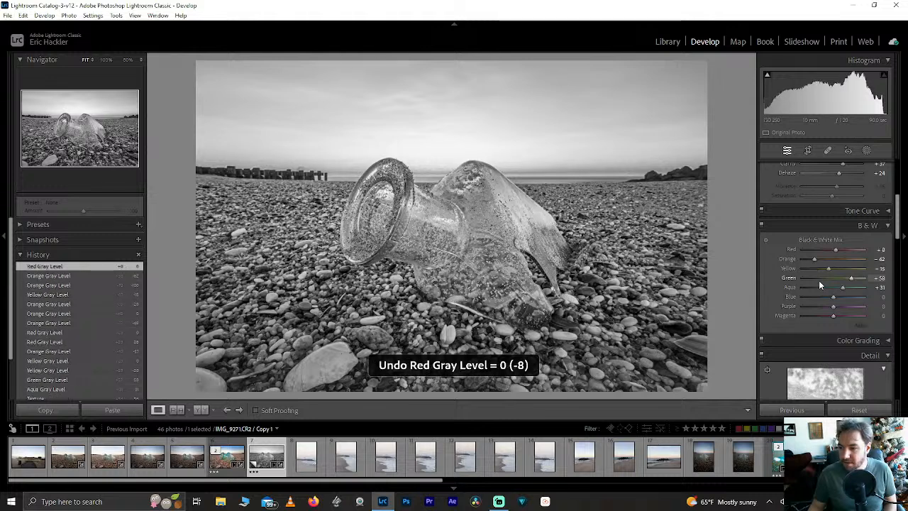
{"action": "key", "text": "ctrl+z"}
{"action": "key", "text": "ctrl+z"}
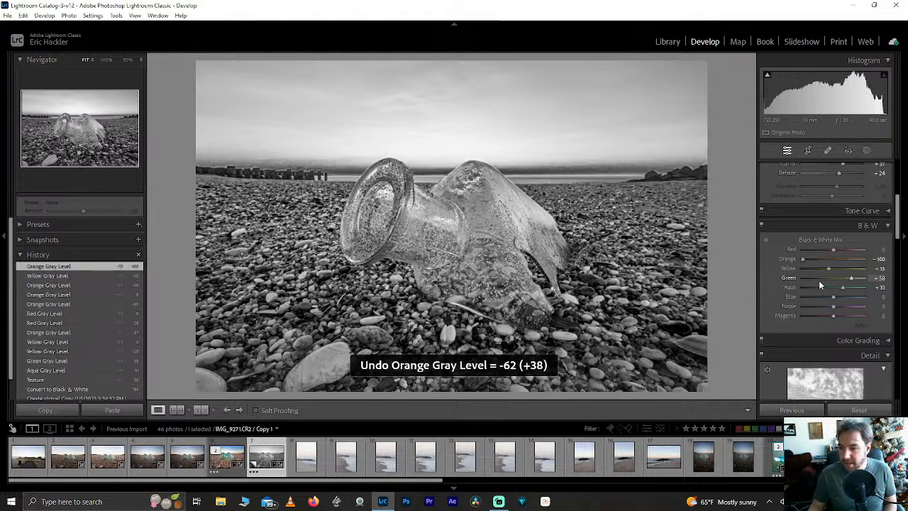
{"action": "key", "text": "ctrl+z"}
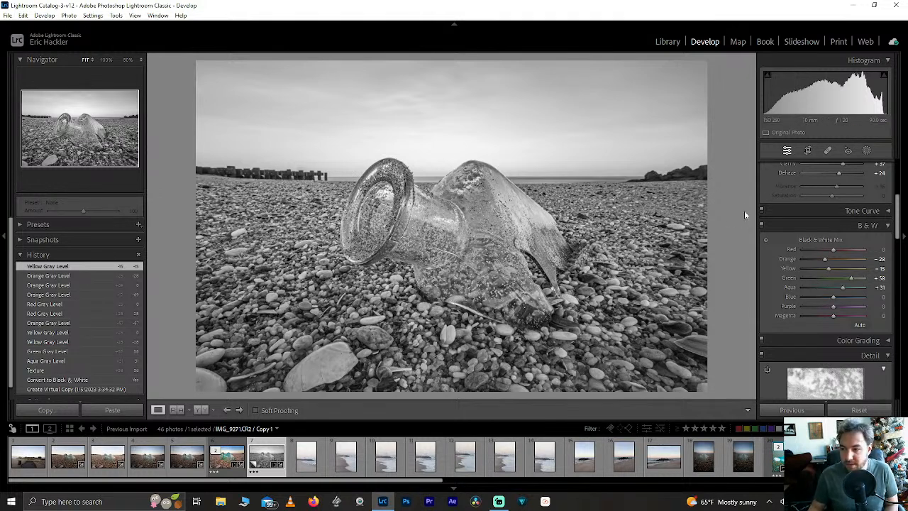
Adjust the existing sky mask to Dehaze 35, Blacks -38 and Texture 100 for a more dramatic sky.
{"action": "left_click", "coordinate": [866, 150]}
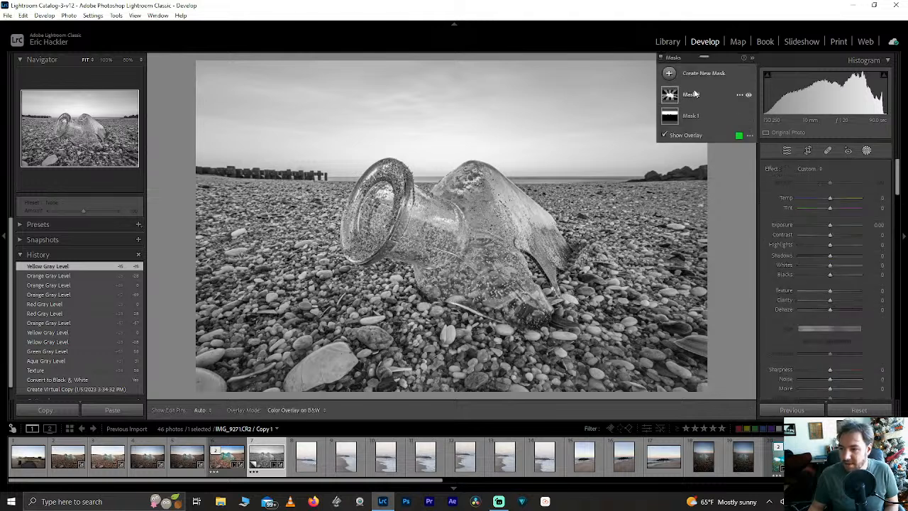
{"action": "left_click", "coordinate": [693, 119]}
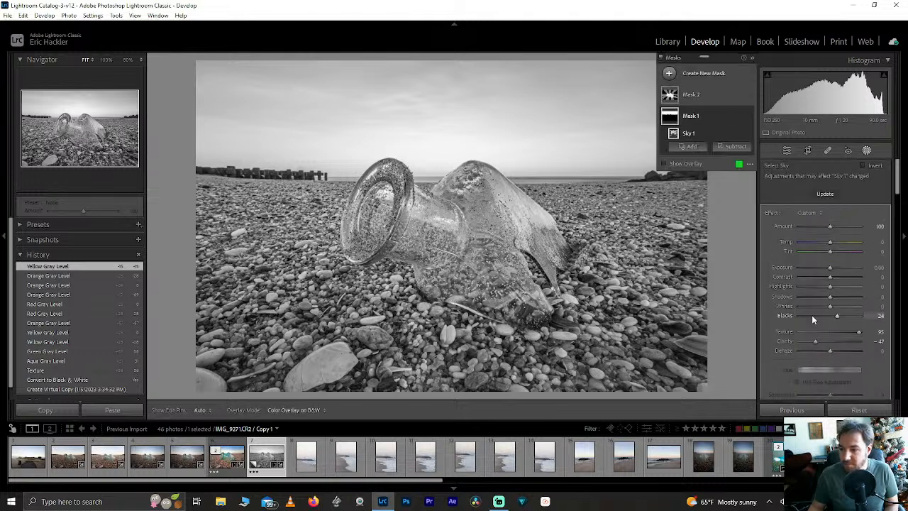
{"action": "scroll", "coordinate": [833, 384], "scroll_direction": "down", "scroll_amount": 1}
{"action": "scroll", "coordinate": [819, 330], "scroll_direction": "up", "scroll_amount": 3}
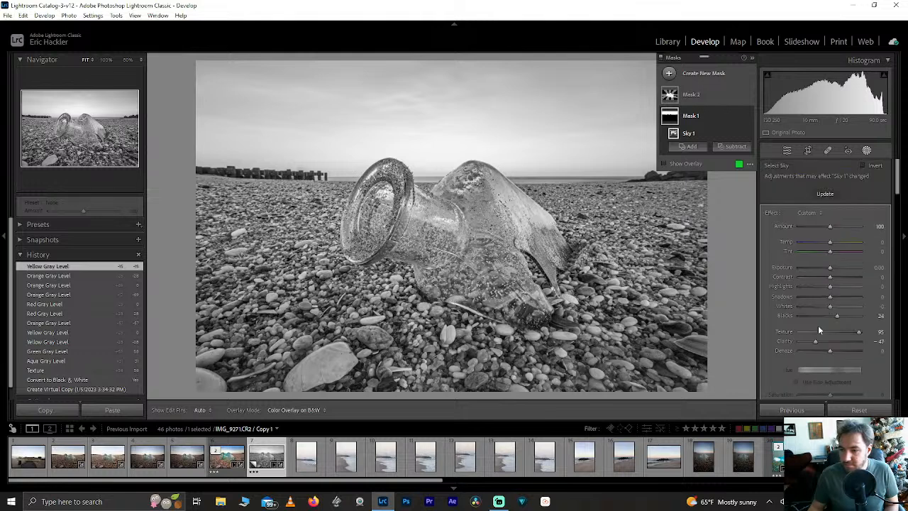
{"action": "left_click_drag", "start_coordinate": [827, 351], "coordinate": [838, 350]}
{"action": "double_click", "coordinate": [837, 315]}
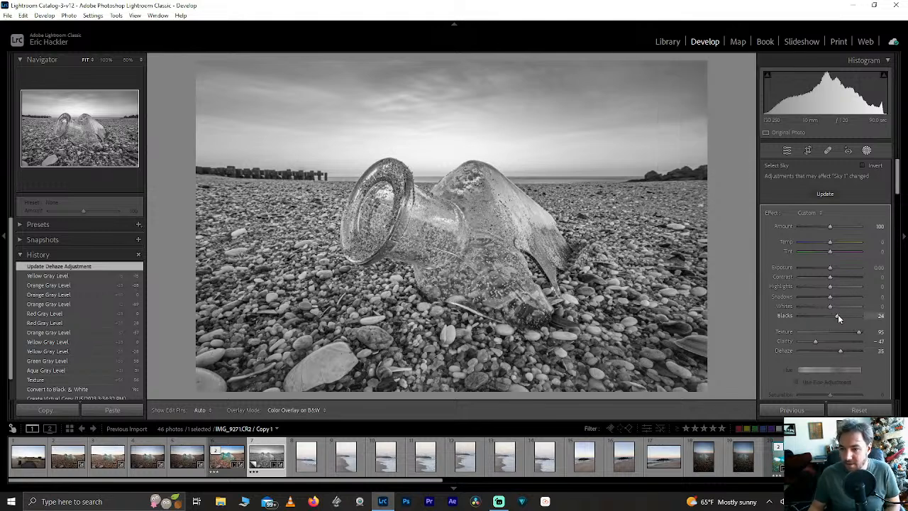
{"action": "left_click_drag", "start_coordinate": [831, 316], "coordinate": [872, 334]}
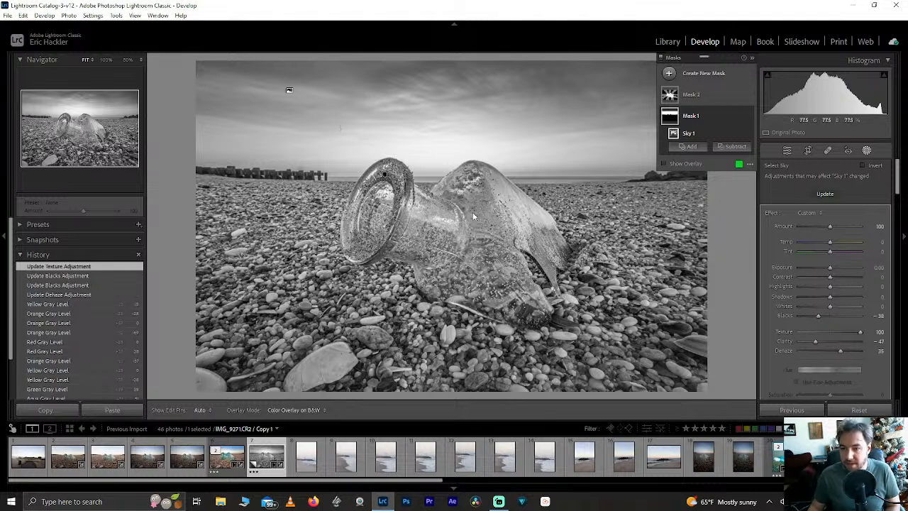
Set the sky mask's Sharpness to -100 and return to the global adjustments.
{"action": "scroll", "coordinate": [845, 335], "scroll_direction": "down", "scroll_amount": 2}
{"action": "left_click_drag", "start_coordinate": [827, 345], "coordinate": [764, 341]}
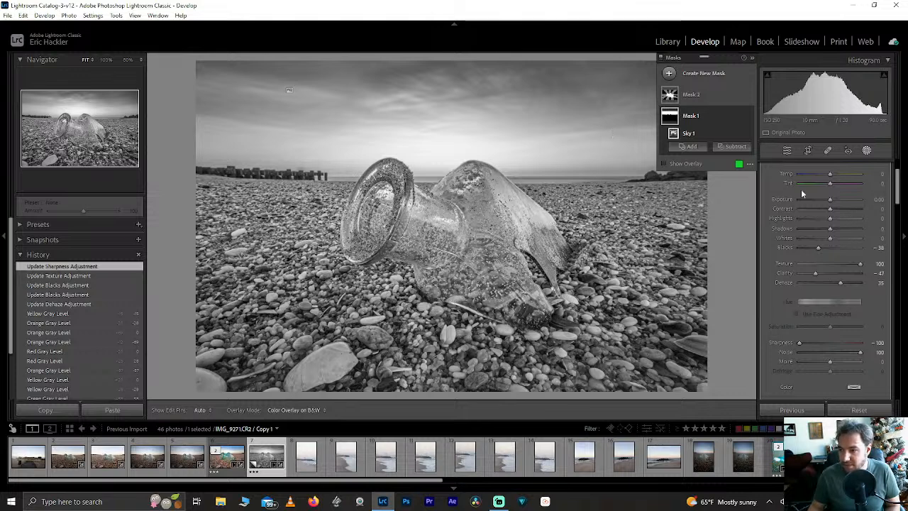
{"action": "left_click", "coordinate": [787, 151]}
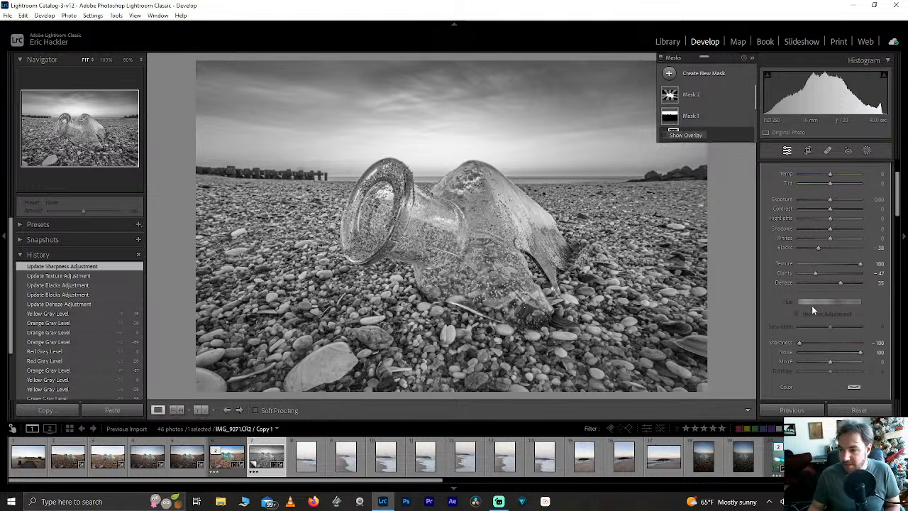
Refine the Black & White Mix with Orange at -32, Yellow at -8 and Blue at -35.
{"action": "scroll", "coordinate": [826, 346], "scroll_direction": "down", "scroll_amount": 2}
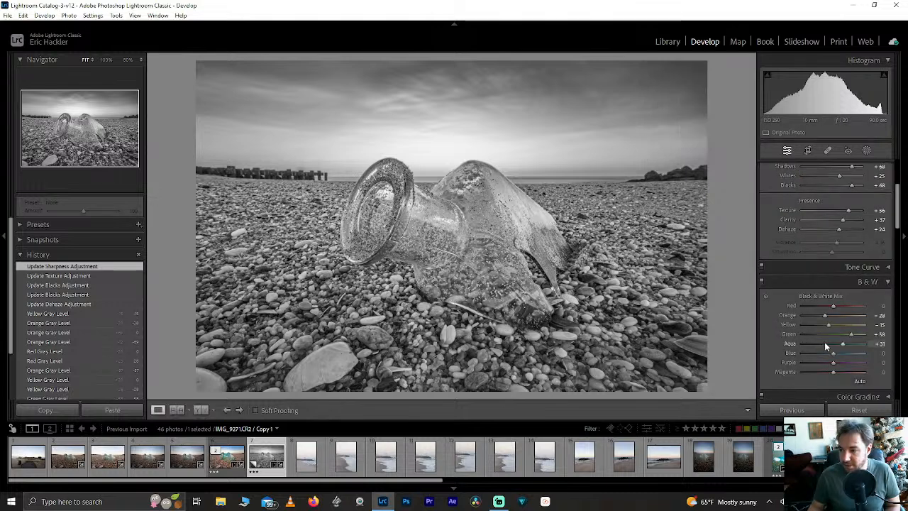
{"action": "left_click_drag", "start_coordinate": [824, 317], "coordinate": [832, 323]}
{"action": "mouse_move", "coordinate": [833, 353]}
{"action": "left_mouse_down"}
{"action": "mouse_move", "coordinate": [845, 355]}
{"action": "mouse_move", "coordinate": [824, 353]}
{"action": "left_mouse_up"}
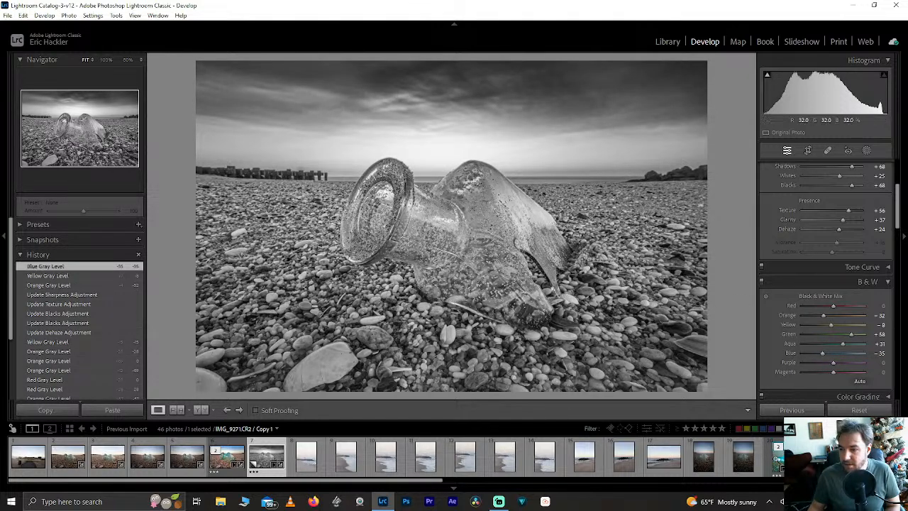
Experiment with the Aqua gray level on the bottle and settle it at -100.
{"action": "left_click", "coordinate": [840, 343]}
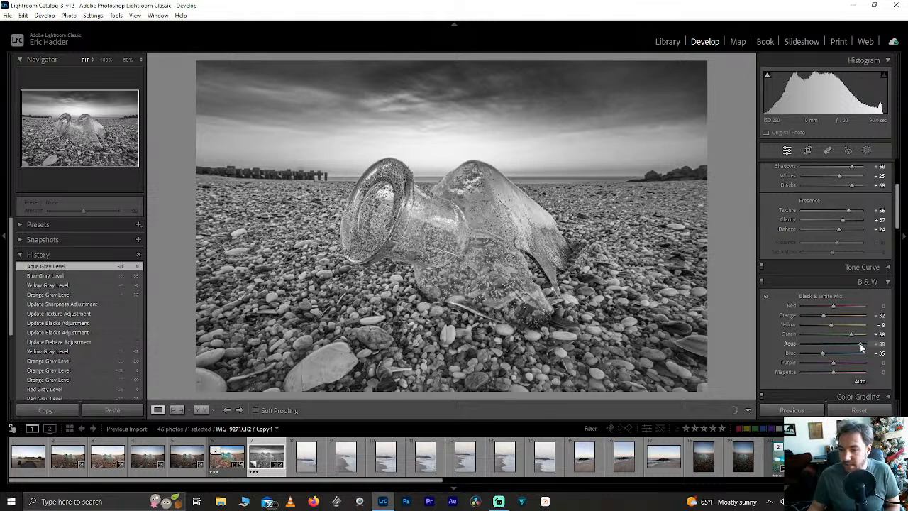
{"action": "left_click_drag", "start_coordinate": [841, 344], "coordinate": [774, 349]}
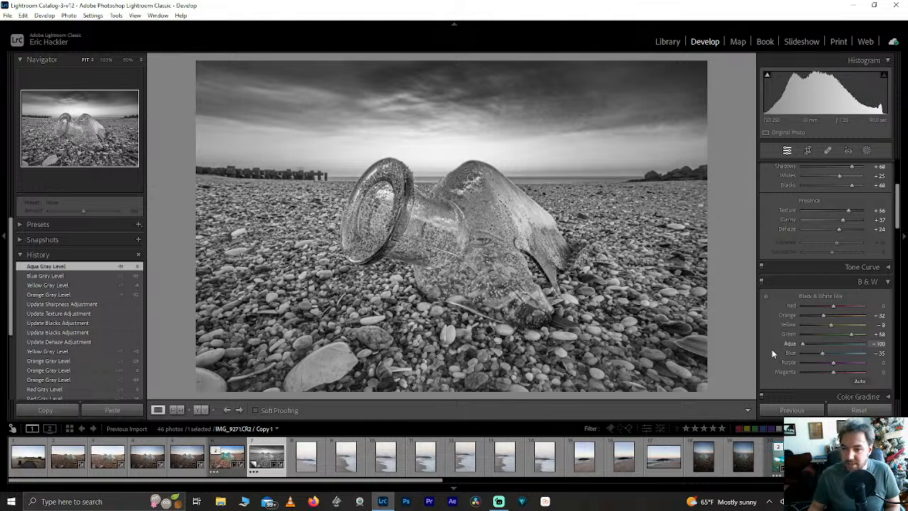
{"action": "left_click_drag", "start_coordinate": [798, 349], "coordinate": [807, 352]}
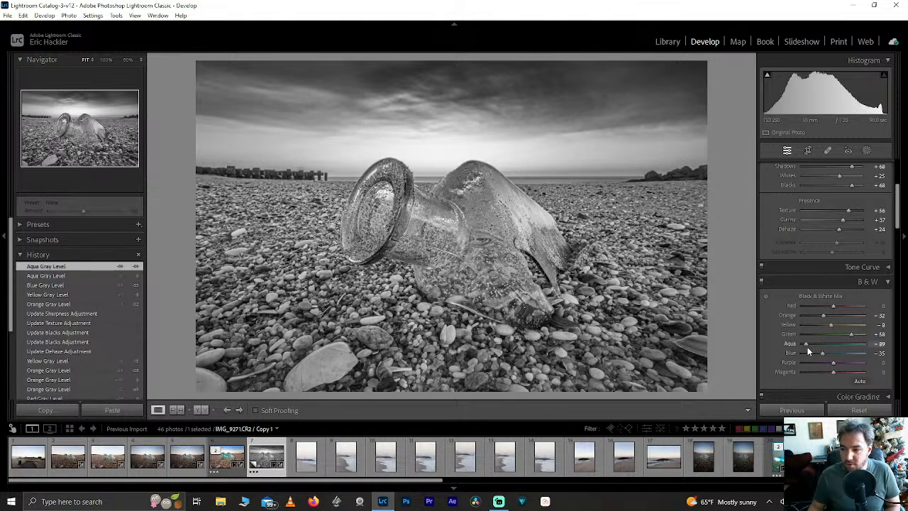
{"action": "key", "text": "ctrl+z"}
{"action": "key", "text": "ctrl+z"}
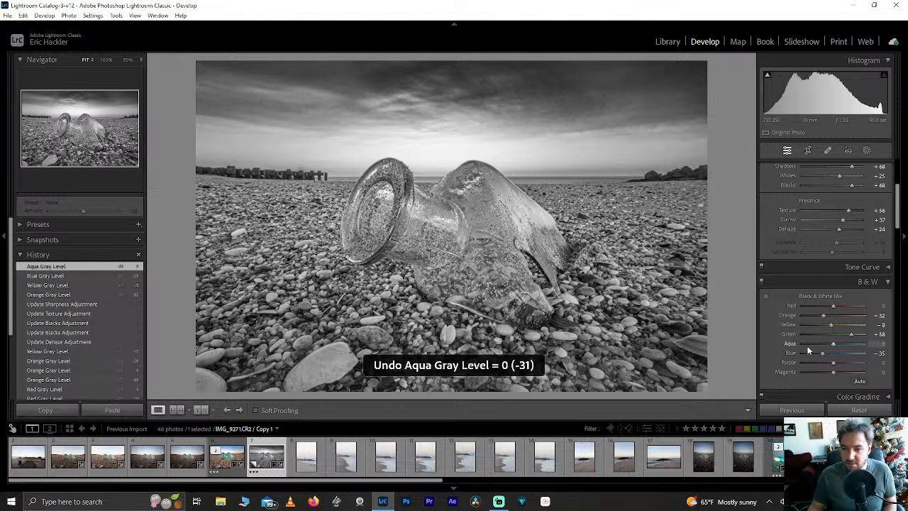
{"action": "left_click_drag", "start_coordinate": [808, 345], "coordinate": [796, 346]}
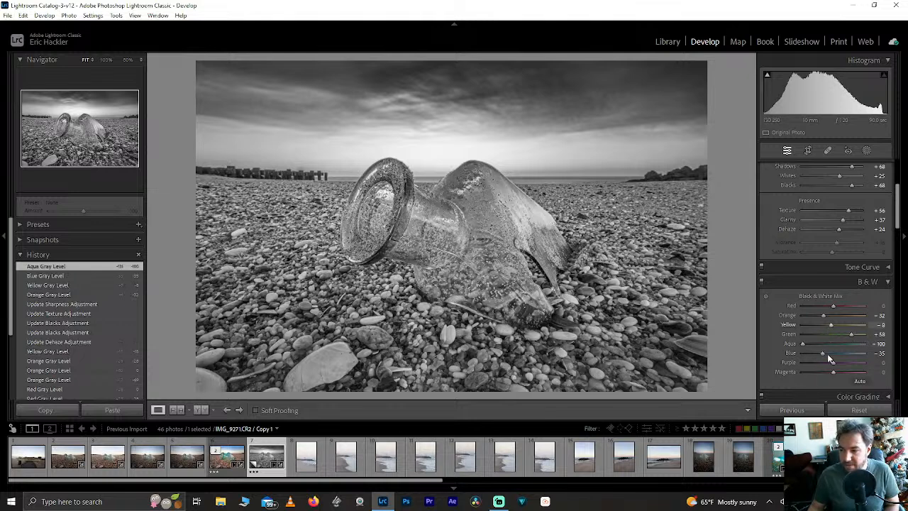
Reset the Magenta gray level to 0 and set Purple to +100.
{"action": "double_click", "coordinate": [830, 374]}
{"action": "left_click_drag", "start_coordinate": [846, 365], "coordinate": [881, 355]}
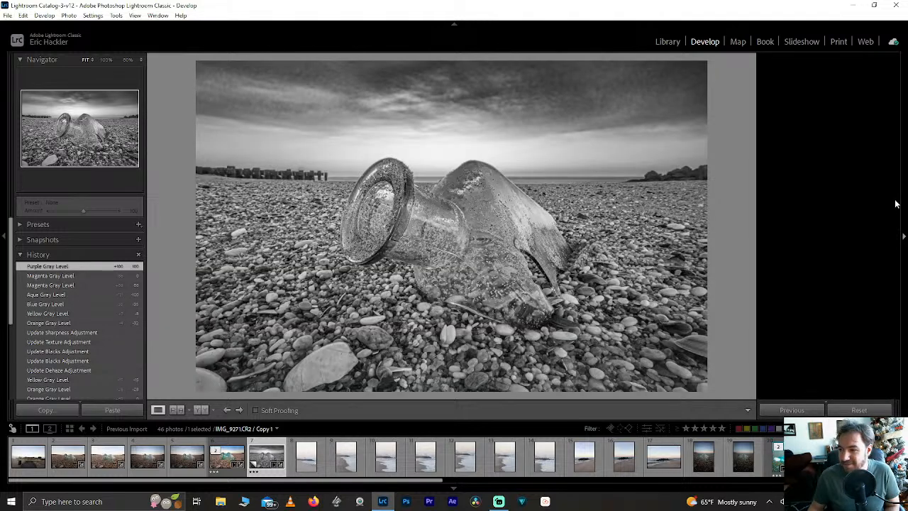
{"action": "left_click", "coordinate": [905, 237]}
{"action": "left_click", "coordinate": [904, 238]}
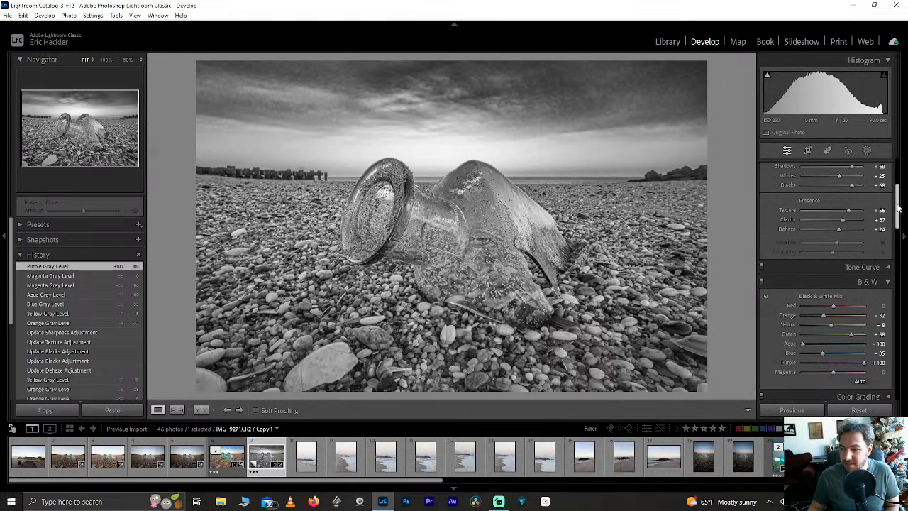
Reset the sky mask's Texture to 0 and update its sky selection.
{"action": "scroll", "coordinate": [897, 205], "scroll_direction": "up", "scroll_amount": 3}
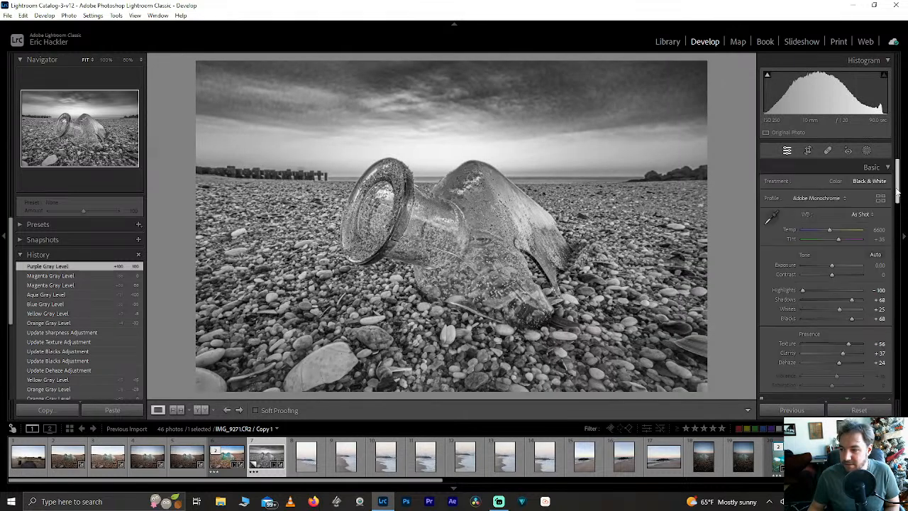
{"action": "scroll", "coordinate": [896, 191], "scroll_direction": "down", "scroll_amount": 3}
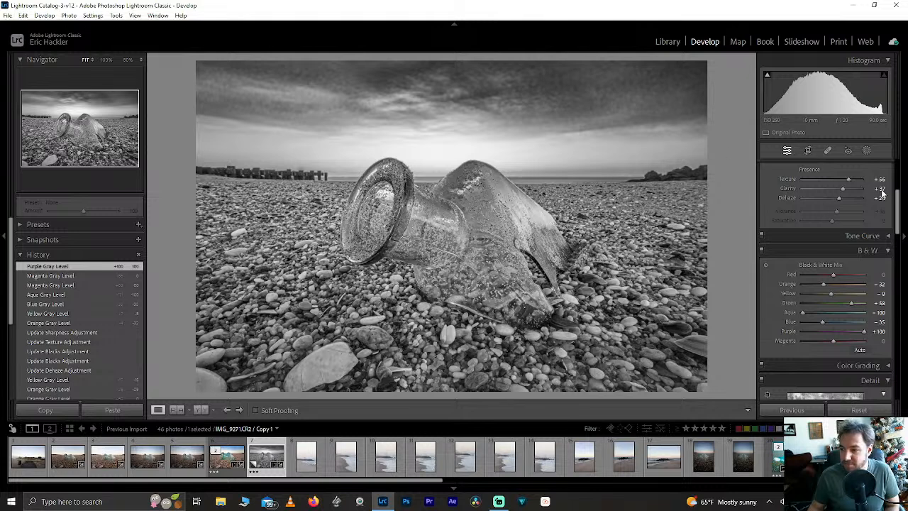
{"action": "left_click_drag", "start_coordinate": [897, 205], "coordinate": [896, 163]}
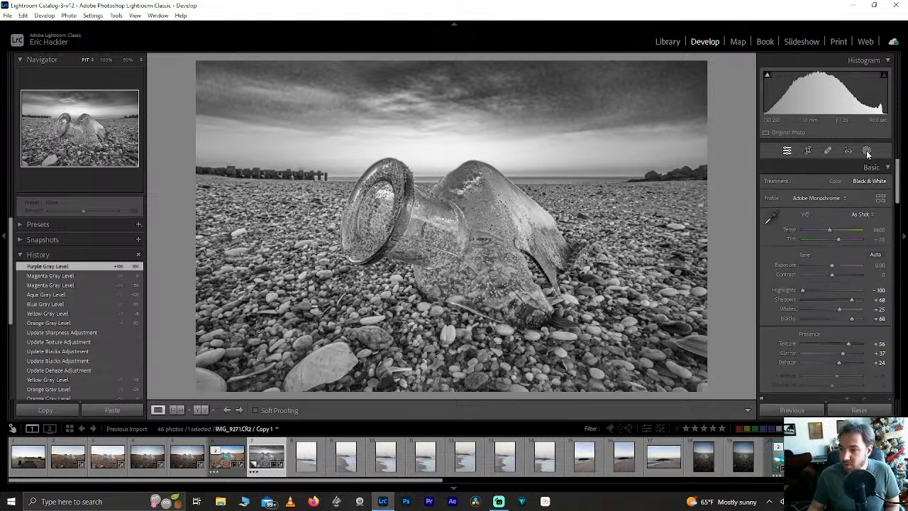
{"action": "left_click", "coordinate": [867, 152]}
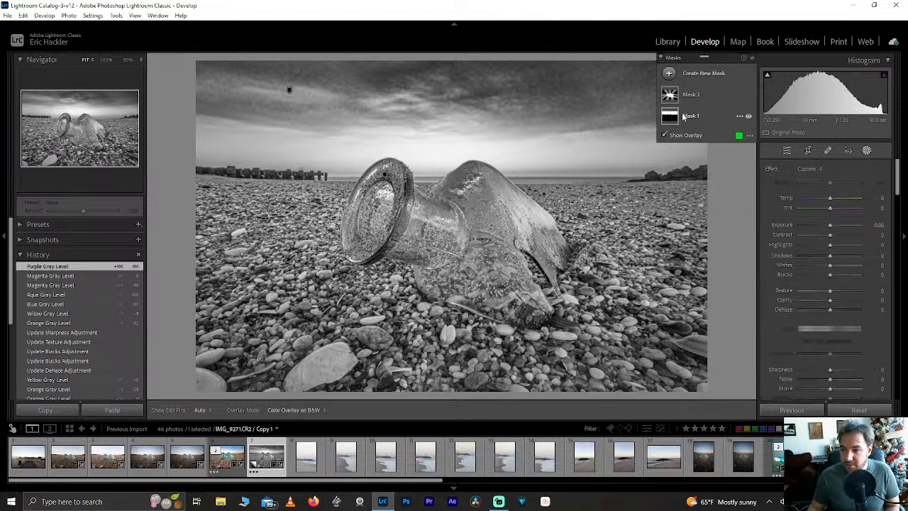
{"action": "left_click", "coordinate": [683, 117]}
{"action": "left_click_drag", "start_coordinate": [861, 332], "coordinate": [829, 329]}
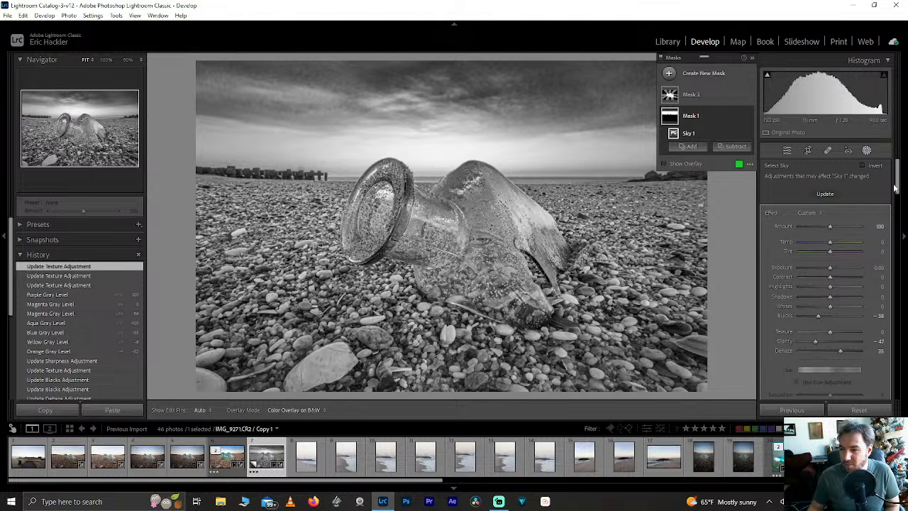
{"action": "left_click_drag", "start_coordinate": [898, 186], "coordinate": [898, 164]}
{"action": "left_click", "coordinate": [826, 197]}
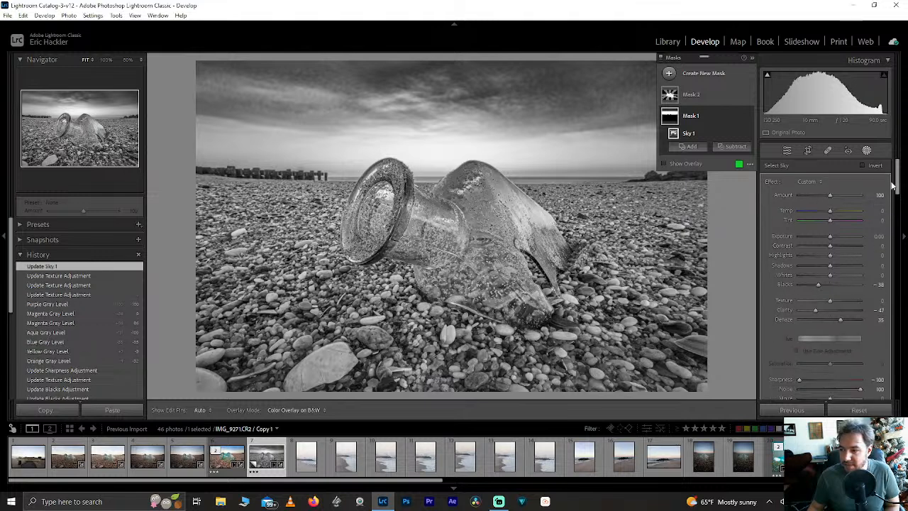
Experiment with the sky mask's Moiré reduction and settle it at 58.
{"action": "scroll", "coordinate": [898, 183], "scroll_direction": "down", "scroll_amount": 4}
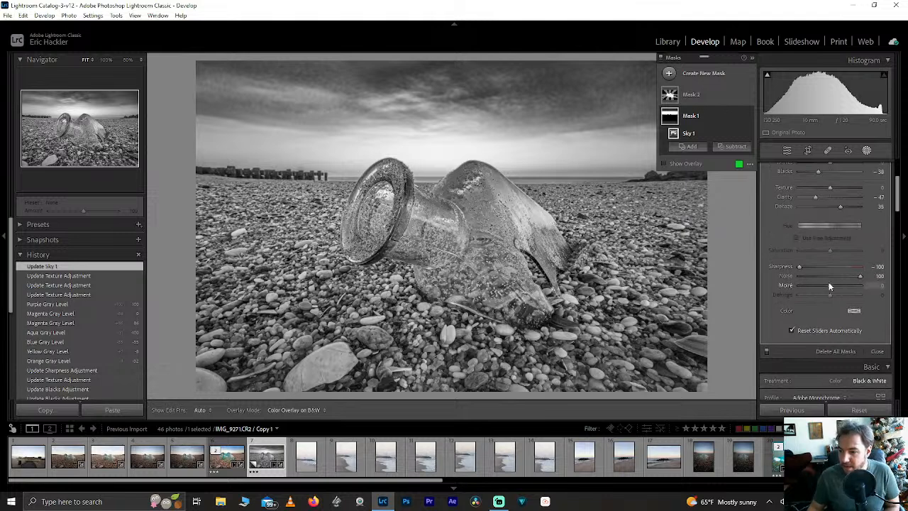
{"action": "left_click_drag", "start_coordinate": [830, 287], "coordinate": [848, 289]}
{"action": "double_click", "coordinate": [848, 288]}
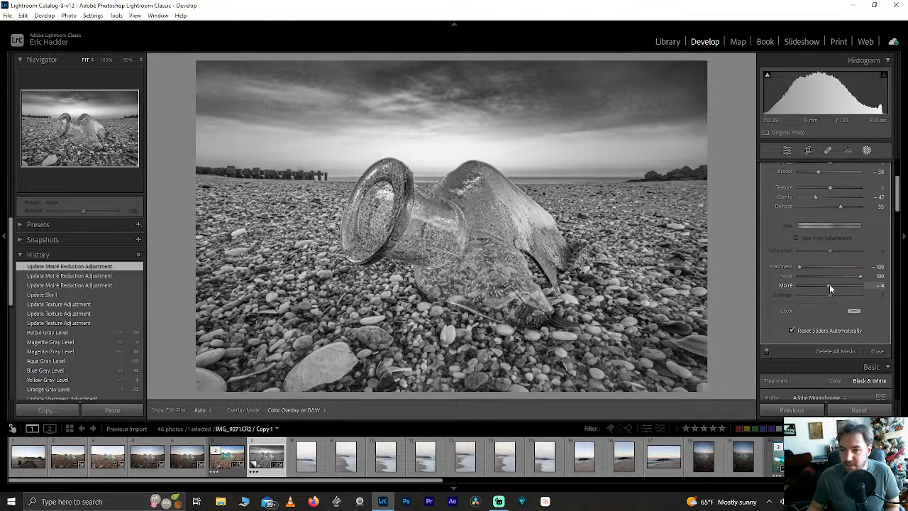
{"action": "left_click_drag", "start_coordinate": [829, 285], "coordinate": [849, 289]}
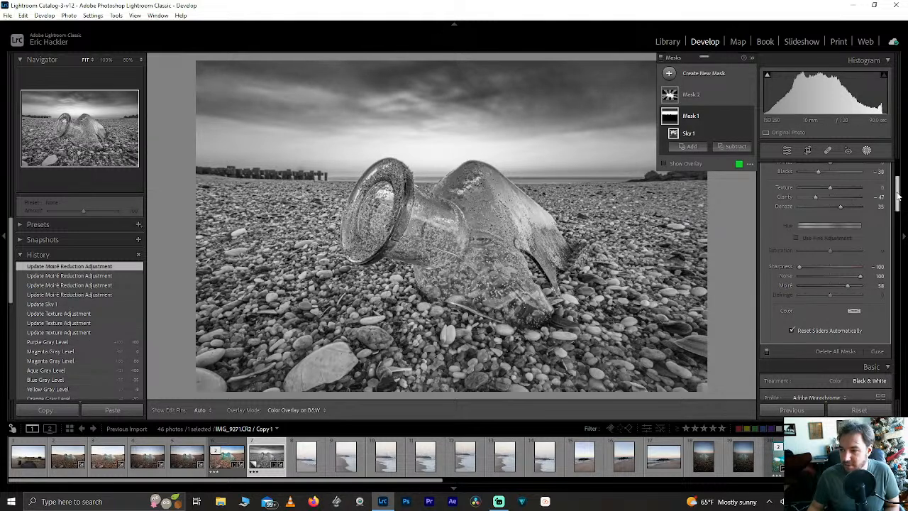
Set the sky mask's Texture to 100 and its Shadows to -100.
{"action": "left_click_drag", "start_coordinate": [898, 196], "coordinate": [896, 183]}
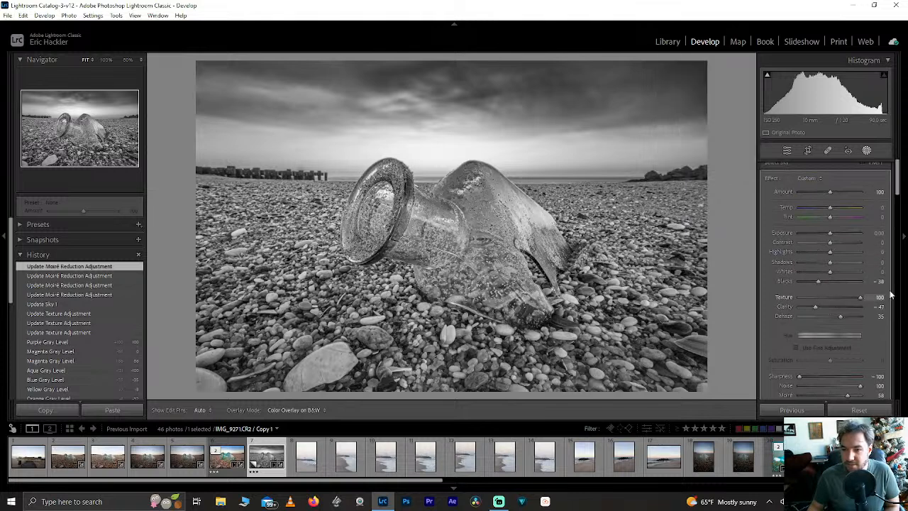
{"action": "left_click_drag", "start_coordinate": [891, 295], "coordinate": [889, 297]}
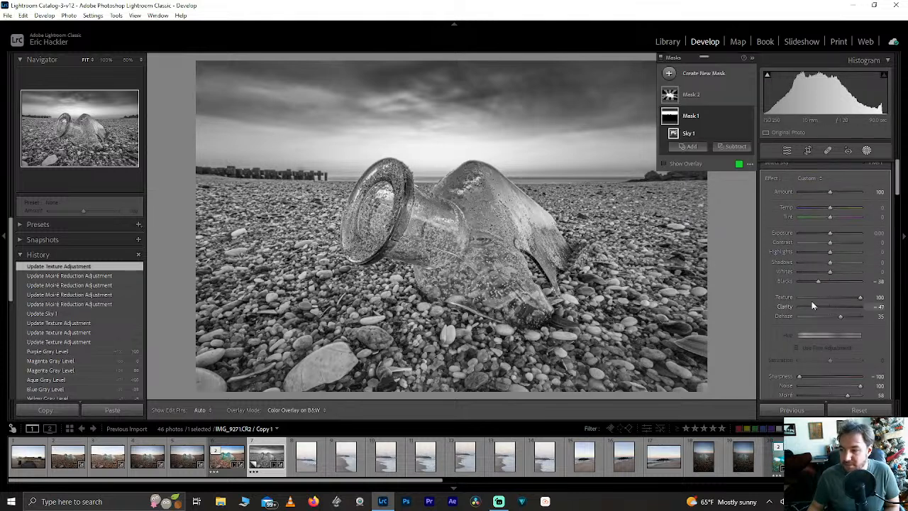
{"action": "left_click_drag", "start_coordinate": [830, 264], "coordinate": [758, 259]}
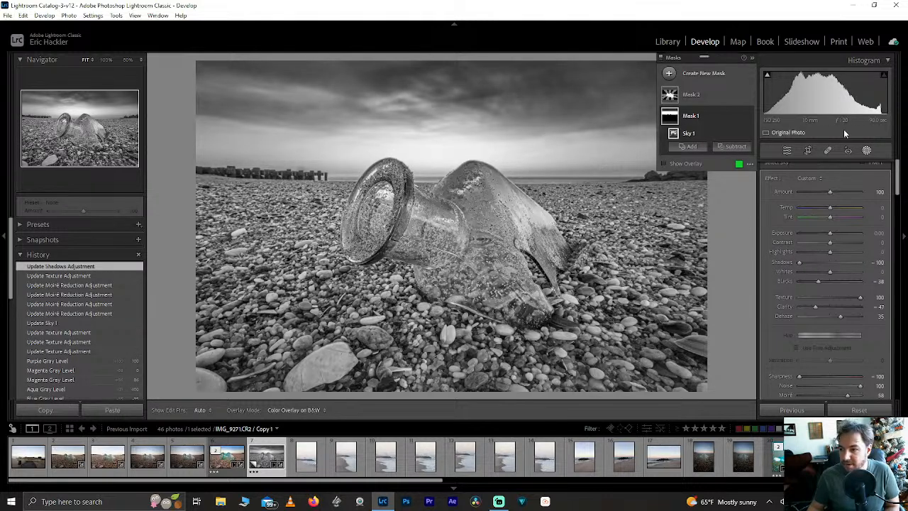
Zoom into the sky with the Remove tool and heal the dust spot above the bottle near the horizon.
{"action": "left_click", "coordinate": [827, 150]}
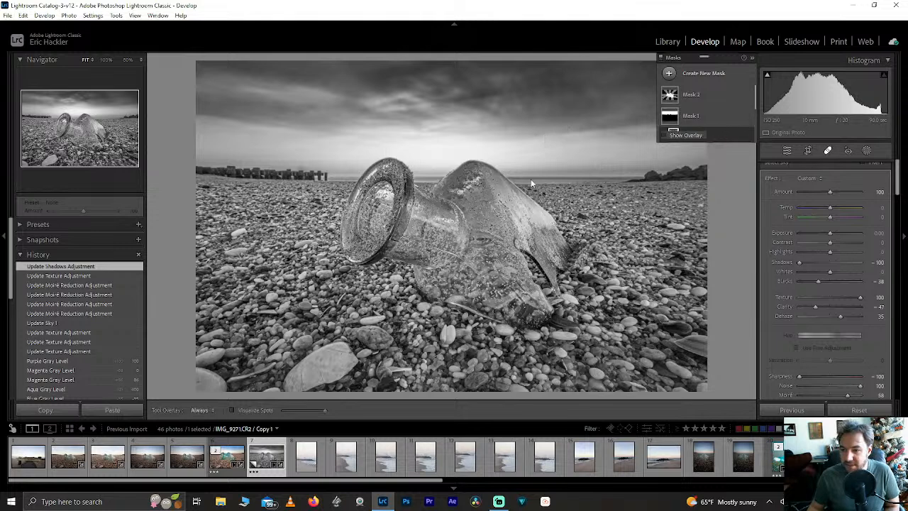
{"action": "left_click", "coordinate": [98, 108]}
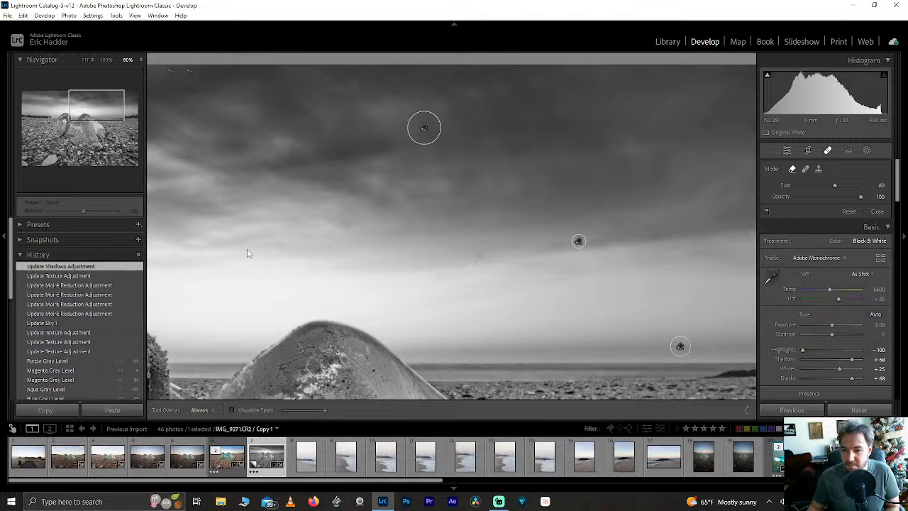
{"action": "left_click", "coordinate": [101, 118]}
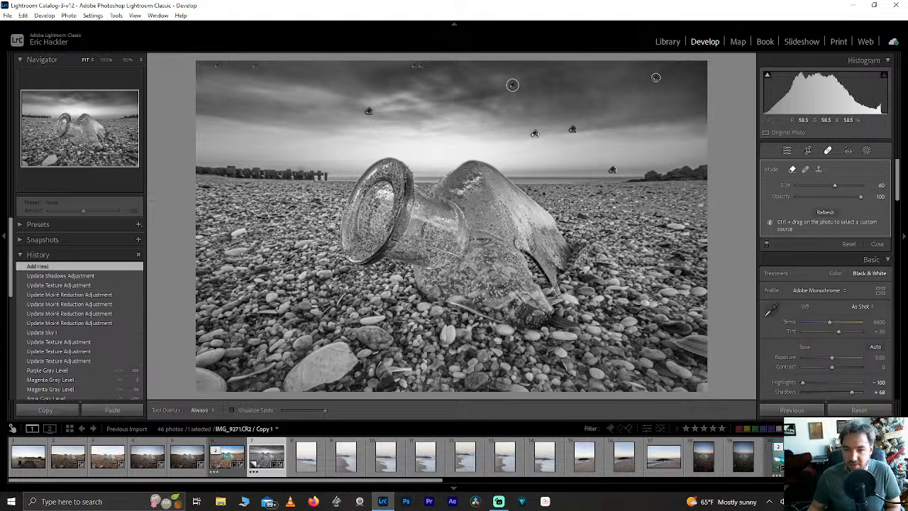
Duplicate and invert Mask 2, the brushed bottle mask, to cover the surroundings.
{"action": "left_click", "coordinate": [861, 150]}
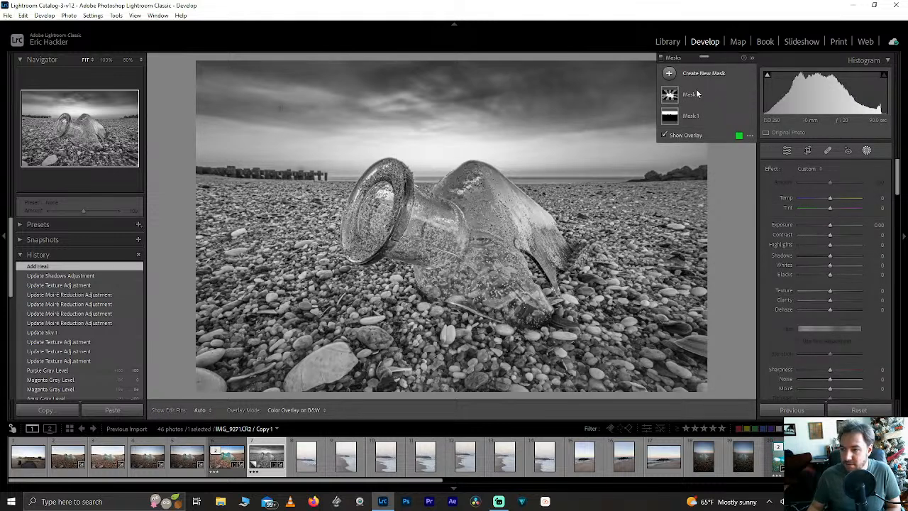
{"action": "left_click", "coordinate": [707, 97]}
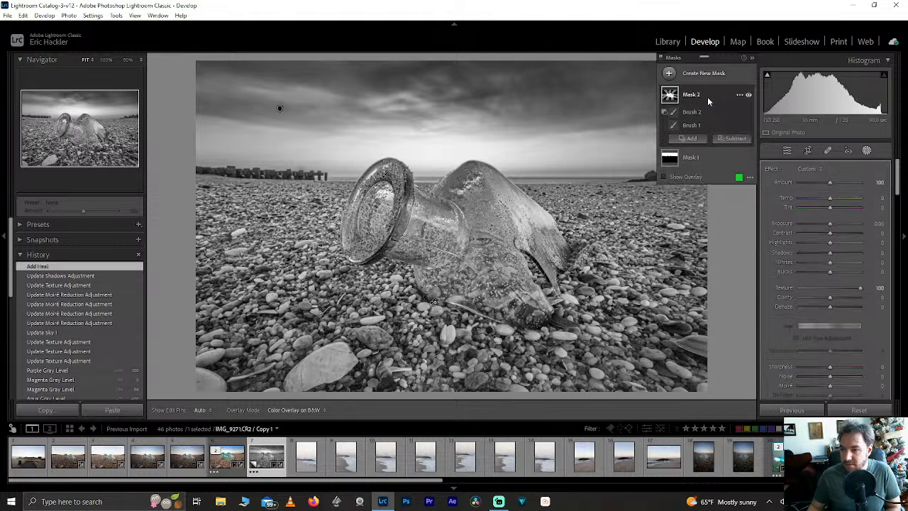
{"action": "left_click", "coordinate": [742, 95]}
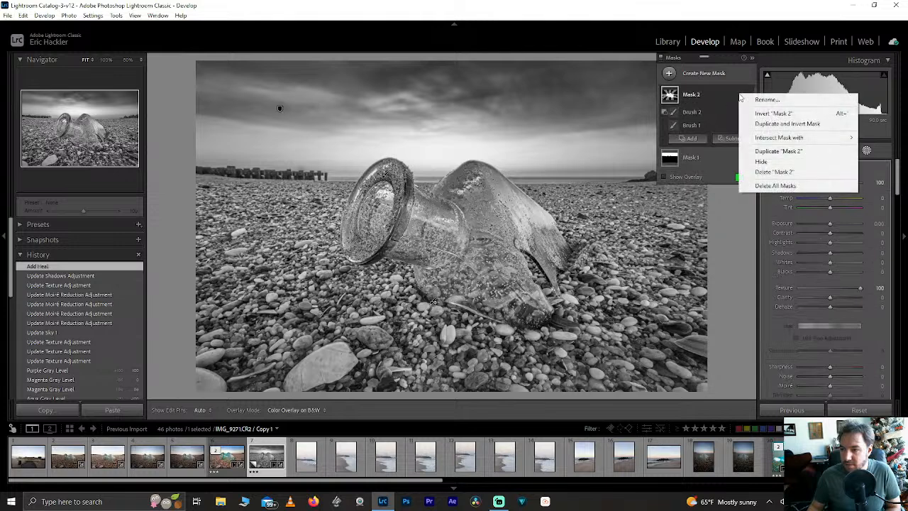
{"action": "left_click", "coordinate": [777, 121]}
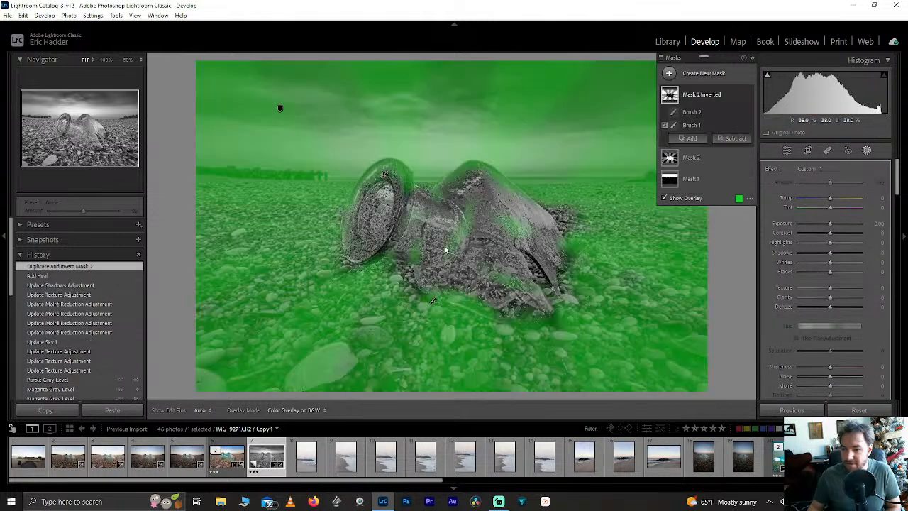
Subtract the rest of the bottle's body, neck and rim from the inverted mask with a brush at size 8.
{"action": "left_click", "coordinate": [695, 126]}
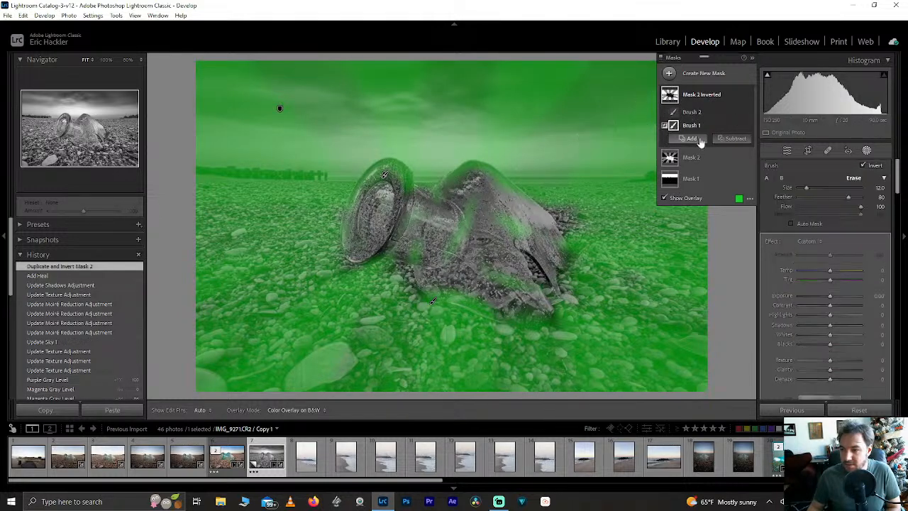
{"action": "left_click", "coordinate": [734, 139]}
{"action": "key", "text": "Escape"}
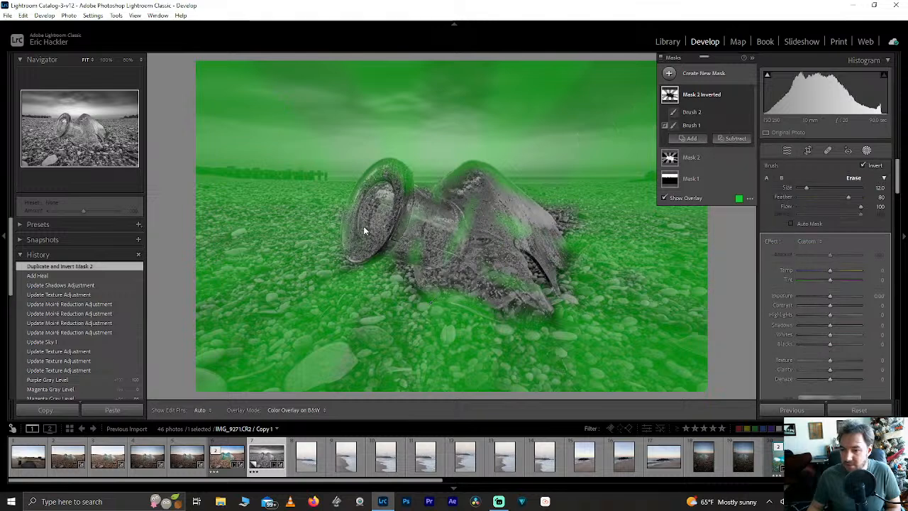
{"action": "key", "text": "k"}
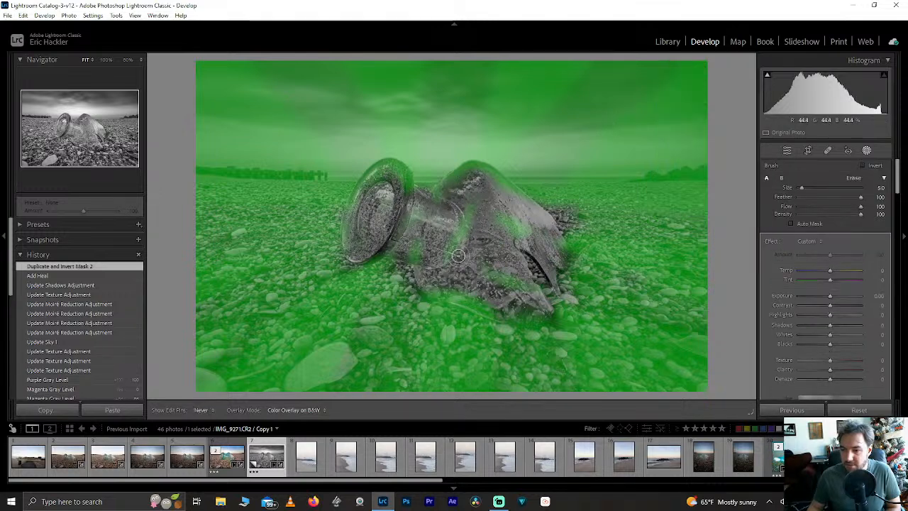
{"action": "mouse_move", "coordinate": [457, 237]}
{"action": "left_mouse_down"}
{"action": "mouse_move", "coordinate": [475, 211]}
{"action": "mouse_move", "coordinate": [452, 258]}
{"action": "mouse_move", "coordinate": [451, 247]}
{"action": "mouse_move", "coordinate": [490, 225]}
{"action": "mouse_move", "coordinate": [519, 231]}
{"action": "mouse_move", "coordinate": [508, 193]}
{"action": "mouse_move", "coordinate": [475, 192]}
{"action": "mouse_move", "coordinate": [508, 245]}
{"action": "mouse_move", "coordinate": [483, 268]}
{"action": "mouse_move", "coordinate": [525, 287]}
{"action": "mouse_move", "coordinate": [421, 249]}
{"action": "mouse_move", "coordinate": [419, 212]}
{"action": "mouse_move", "coordinate": [440, 210]}
{"action": "mouse_move", "coordinate": [431, 202]}
{"action": "mouse_move", "coordinate": [411, 230]}
{"action": "mouse_move", "coordinate": [423, 249]}
{"action": "mouse_move", "coordinate": [412, 256]}
{"action": "mouse_move", "coordinate": [446, 200]}
{"action": "mouse_move", "coordinate": [478, 172]}
{"action": "mouse_move", "coordinate": [486, 174]}
{"action": "mouse_move", "coordinate": [451, 198]}
{"action": "mouse_move", "coordinate": [486, 185]}
{"action": "mouse_move", "coordinate": [502, 193]}
{"action": "mouse_move", "coordinate": [544, 245]}
{"action": "mouse_move", "coordinate": [546, 223]}
{"action": "mouse_move", "coordinate": [475, 183]}
{"action": "mouse_move", "coordinate": [454, 188]}
{"action": "mouse_move", "coordinate": [471, 179]}
{"action": "mouse_move", "coordinate": [439, 204]}
{"action": "mouse_move", "coordinate": [467, 178]}
{"action": "left_mouse_up"}
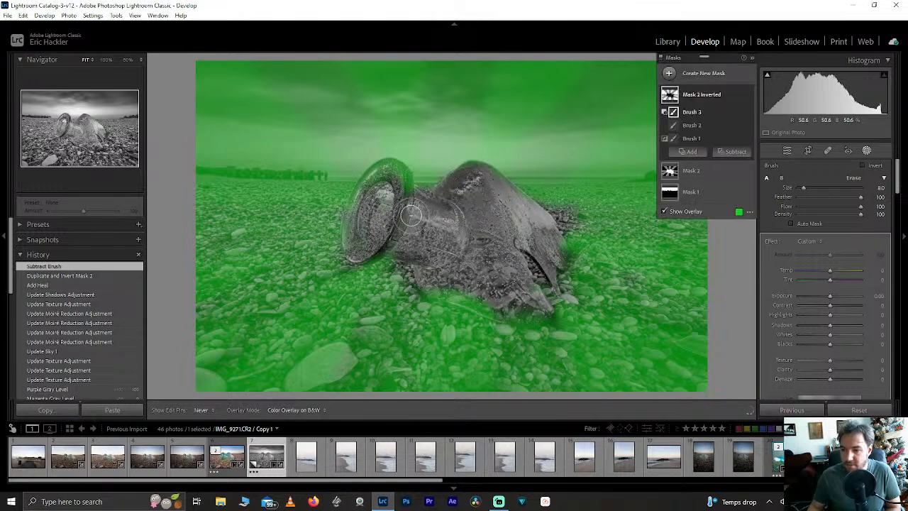
{"action": "mouse_move", "coordinate": [406, 198]}
{"action": "left_mouse_down"}
{"action": "mouse_move", "coordinate": [394, 171]}
{"action": "mouse_move", "coordinate": [404, 204]}
{"action": "mouse_move", "coordinate": [401, 171]}
{"action": "mouse_move", "coordinate": [375, 174]}
{"action": "mouse_move", "coordinate": [363, 214]}
{"action": "mouse_move", "coordinate": [390, 180]}
{"action": "mouse_move", "coordinate": [369, 198]}
{"action": "mouse_move", "coordinate": [353, 232]}
{"action": "mouse_move", "coordinate": [357, 251]}
{"action": "mouse_move", "coordinate": [388, 228]}
{"action": "mouse_move", "coordinate": [400, 203]}
{"action": "mouse_move", "coordinate": [379, 202]}
{"action": "mouse_move", "coordinate": [407, 204]}
{"action": "mouse_move", "coordinate": [430, 240]}
{"action": "mouse_move", "coordinate": [382, 245]}
{"action": "mouse_move", "coordinate": [443, 232]}
{"action": "mouse_move", "coordinate": [476, 243]}
{"action": "mouse_move", "coordinate": [535, 288]}
{"action": "mouse_move", "coordinate": [526, 242]}
{"action": "mouse_move", "coordinate": [489, 230]}
{"action": "left_mouse_up"}
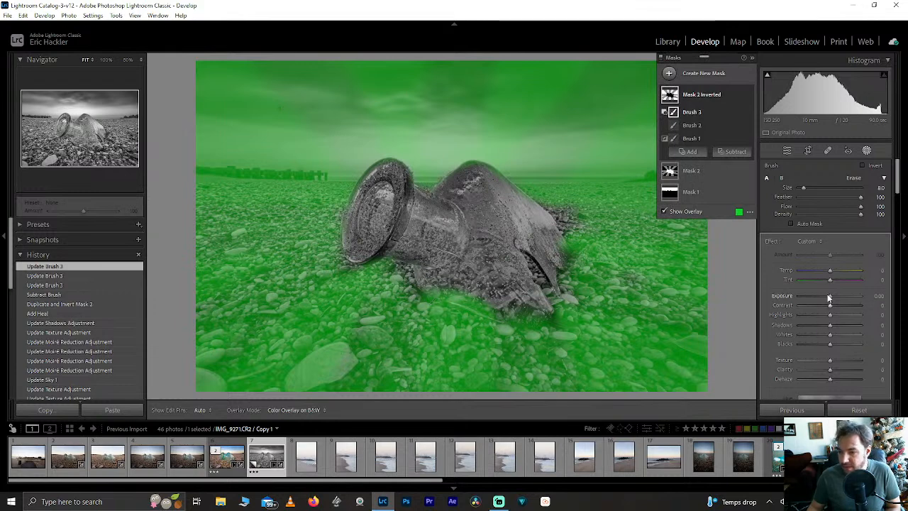
Darken the bottle's surroundings by setting the inverted mask's Blacks to -66, leaving Shadows at 0.
{"action": "left_click_drag", "start_coordinate": [830, 344], "coordinate": [822, 345]}
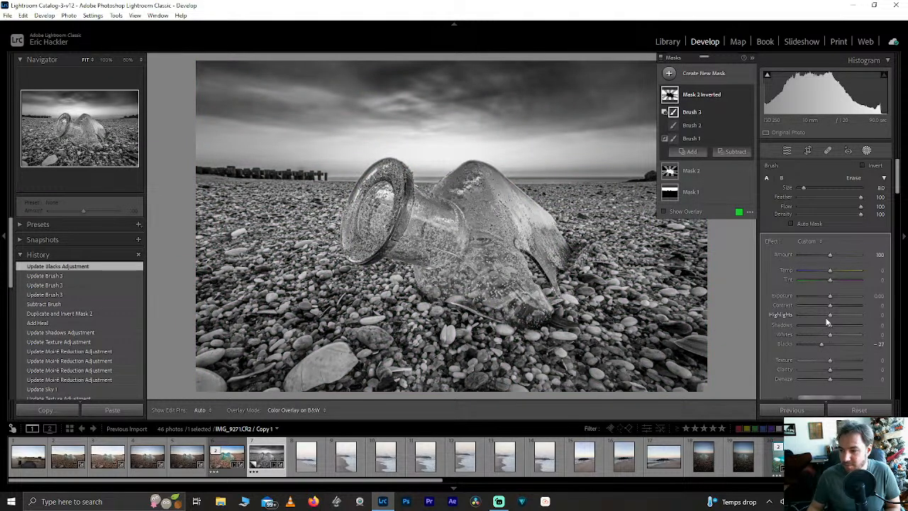
{"action": "left_click_drag", "start_coordinate": [830, 325], "coordinate": [808, 347]}
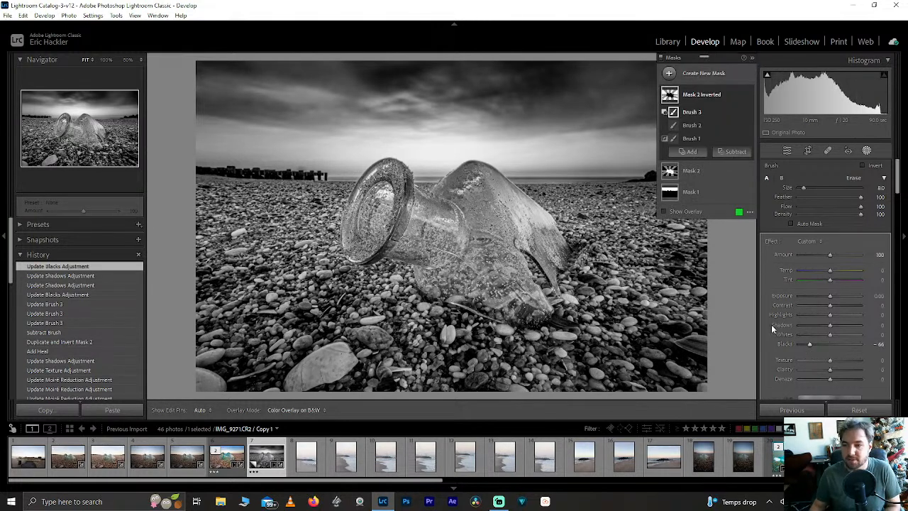
Heal the dust spot in the bright sky above the distant rocks and inspect the sky over the wooden posts.
{"action": "left_click", "coordinate": [825, 151]}
{"action": "key", "text": "z"}
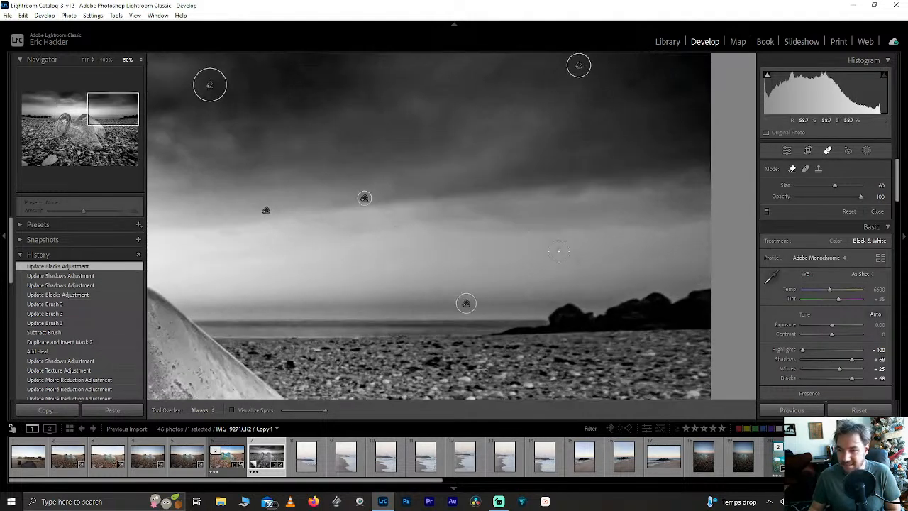
{"action": "left_click", "coordinate": [558, 252]}
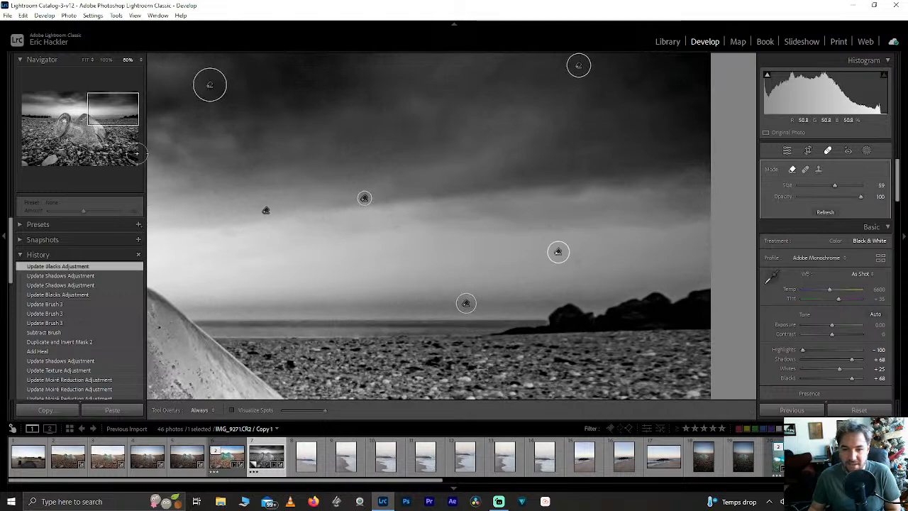
{"action": "mouse_move", "coordinate": [110, 112]}
{"action": "left_mouse_down"}
{"action": "mouse_move", "coordinate": [80, 103]}
{"action": "mouse_move", "coordinate": [37, 108]}
{"action": "left_mouse_up"}
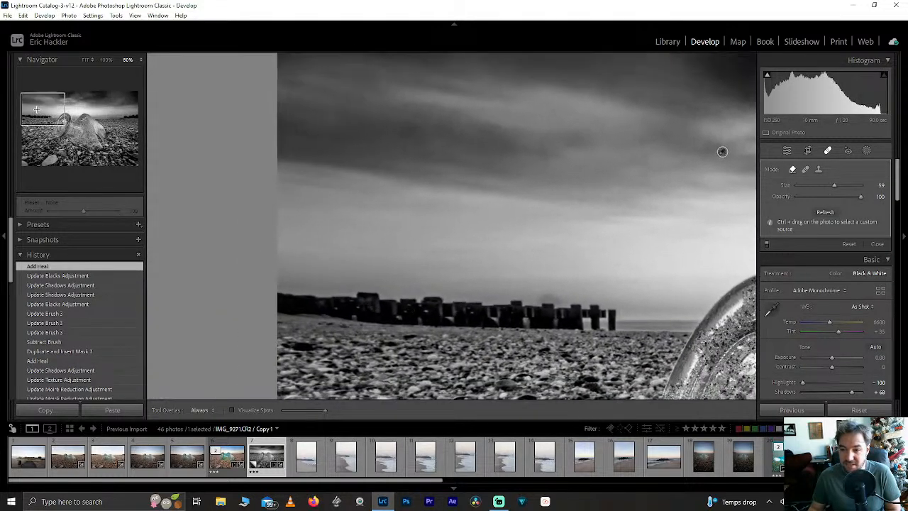
{"action": "key", "text": "z"}
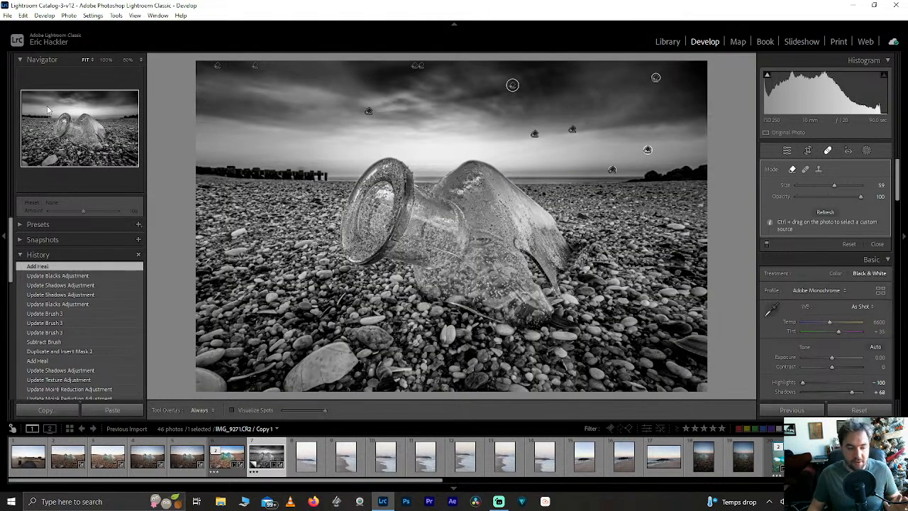
Compare the colour original IMG_9271.CR2 with its black-and-white virtual copy.
{"action": "left_click", "coordinate": [216, 463]}
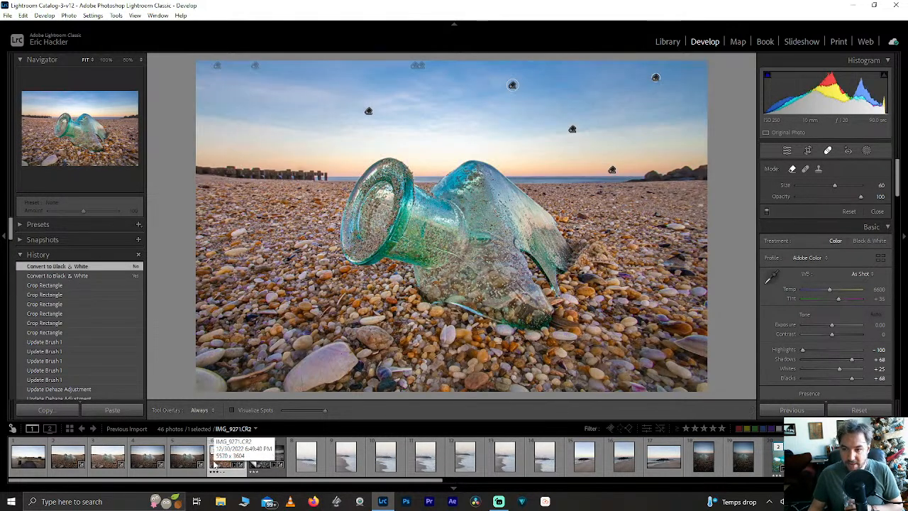
{"action": "left_click", "coordinate": [261, 461]}
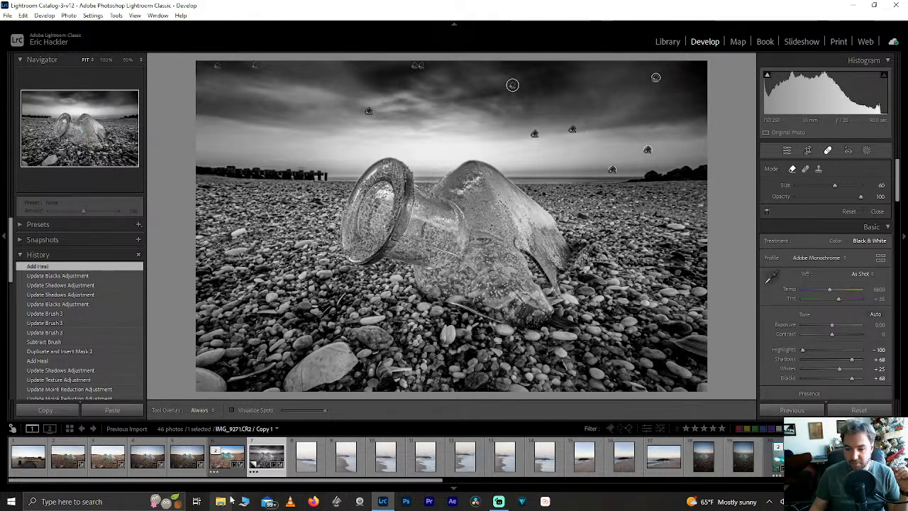
Open the message-in-a-bottle photo IMG_9293.CR2 and revert the accidental heal on the glass to the last Vibrance state.
{"action": "left_click", "coordinate": [777, 460]}
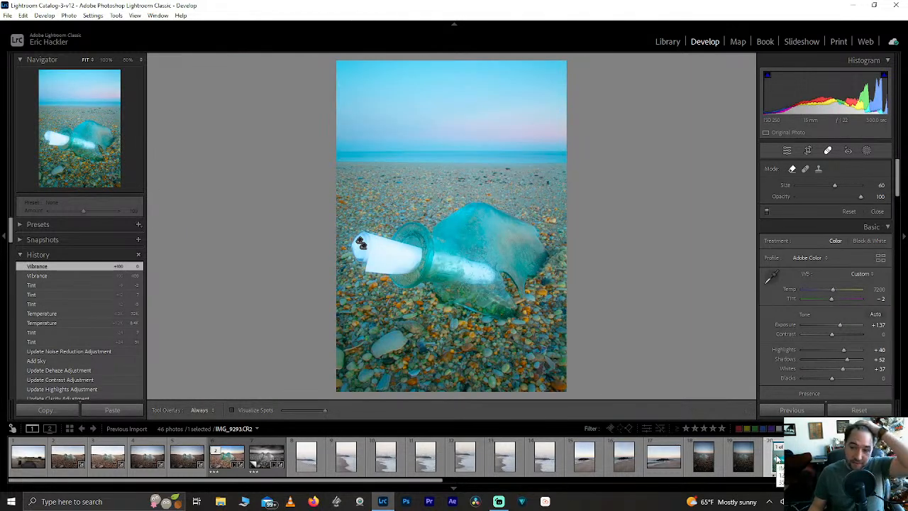
{"action": "left_click", "coordinate": [447, 238]}
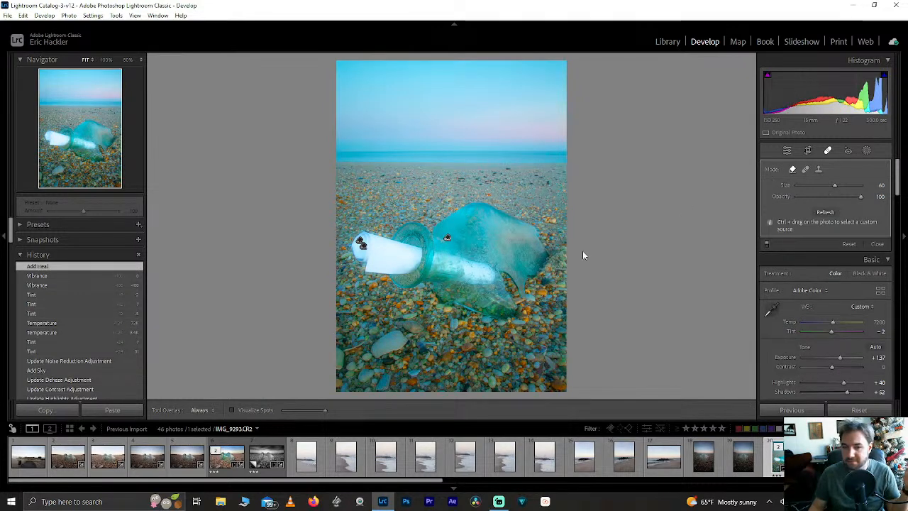
{"action": "left_click", "coordinate": [34, 276]}
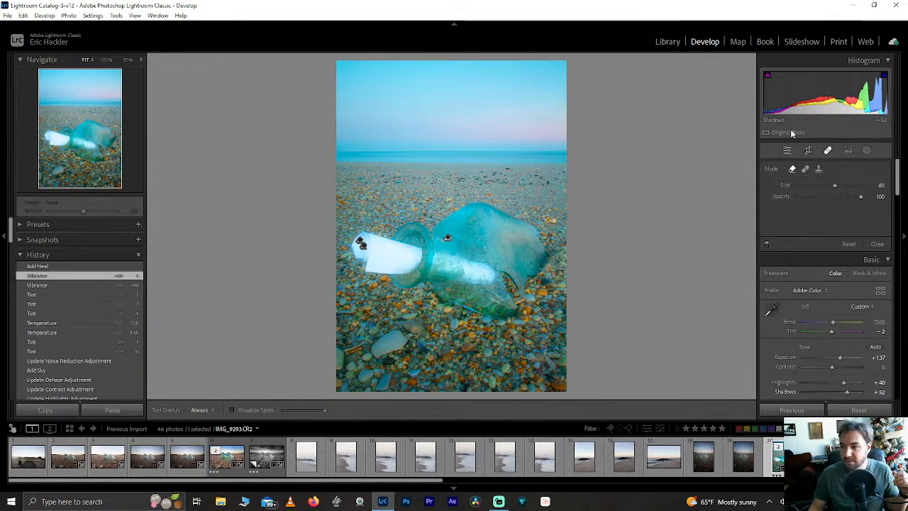
Leave the healing tool and inspect the glass and the sky of the message-in-a-bottle photo up close.
{"action": "left_click", "coordinate": [786, 151]}
{"action": "left_click", "coordinate": [464, 205]}
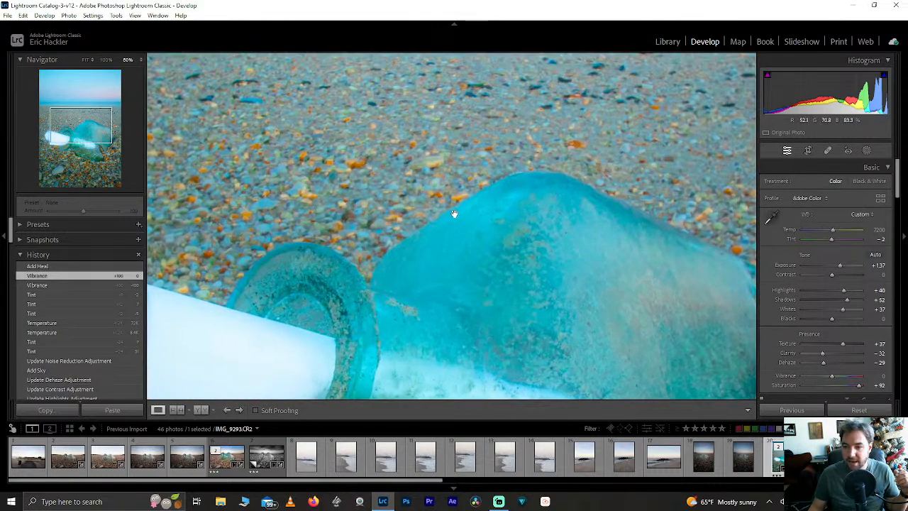
{"action": "scroll", "coordinate": [512, 364], "scroll_direction": "up", "scroll_amount": 5}
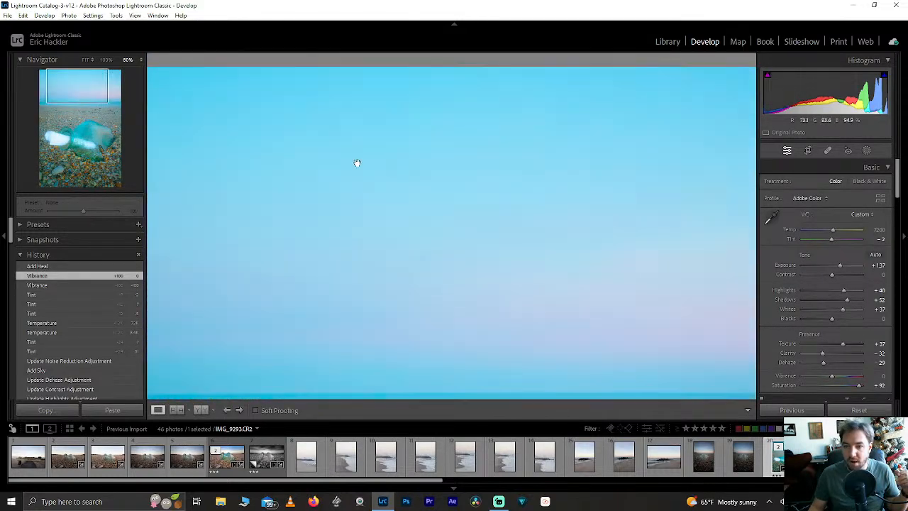
{"action": "left_click", "coordinate": [357, 163]}
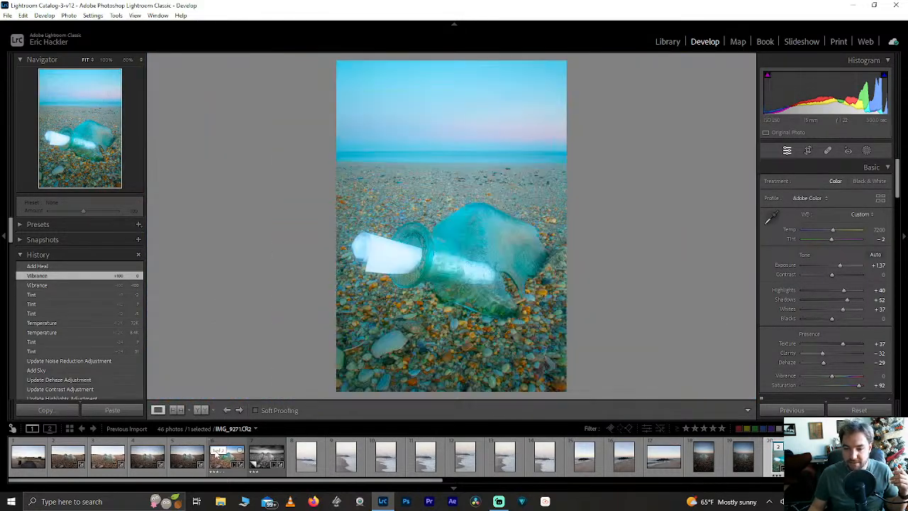
Open the colour bottle photo IMG_9271.CR2 and compare its edit repeatedly with the unedited before version.
{"action": "left_click", "coordinate": [216, 461]}
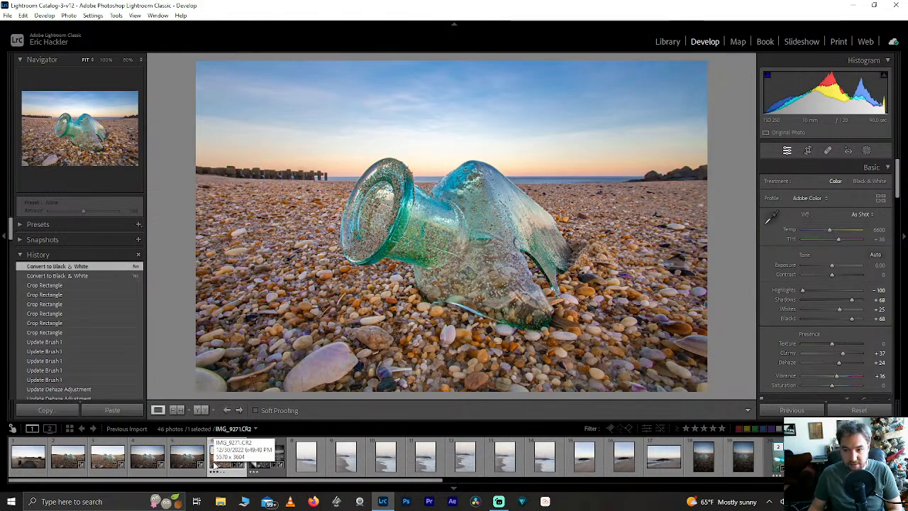
{"action": "left_click", "coordinate": [215, 463], "text": "ctrl"}
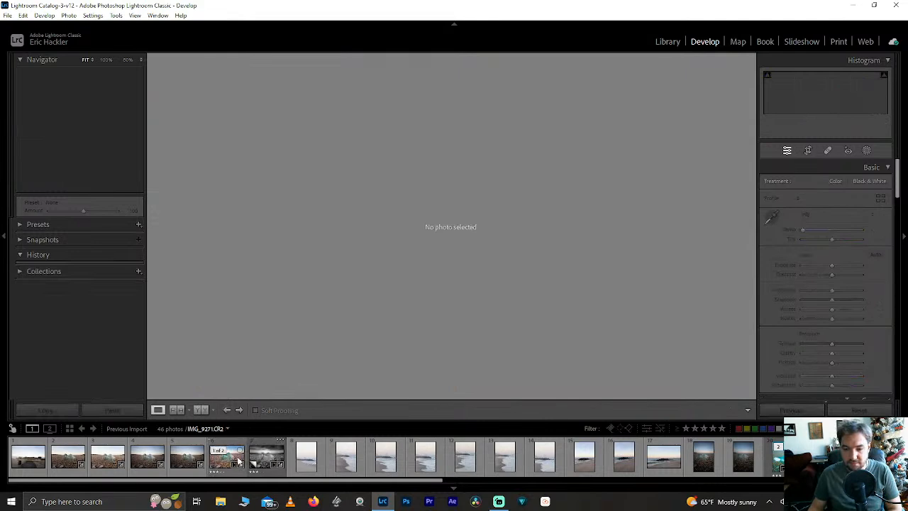
{"action": "left_click", "coordinate": [227, 462]}
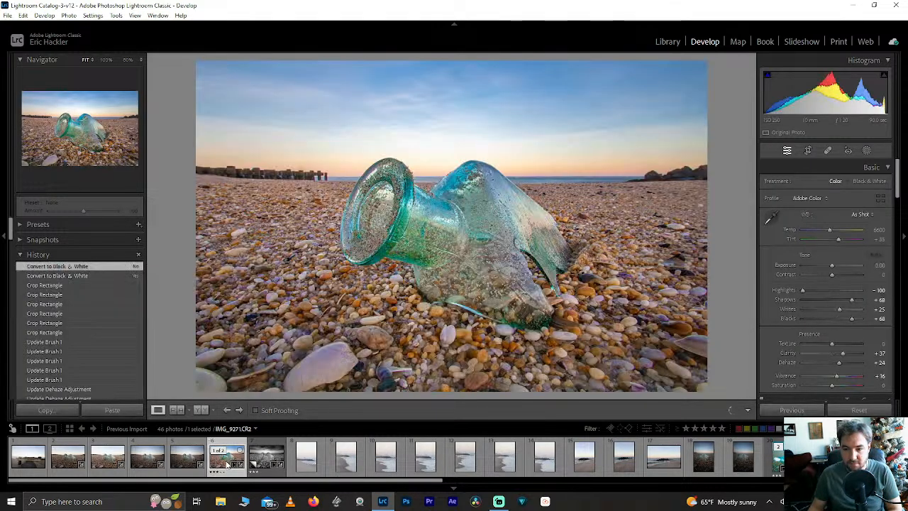
{"action": "left_click", "coordinate": [227, 463], "text": "ctrl"}
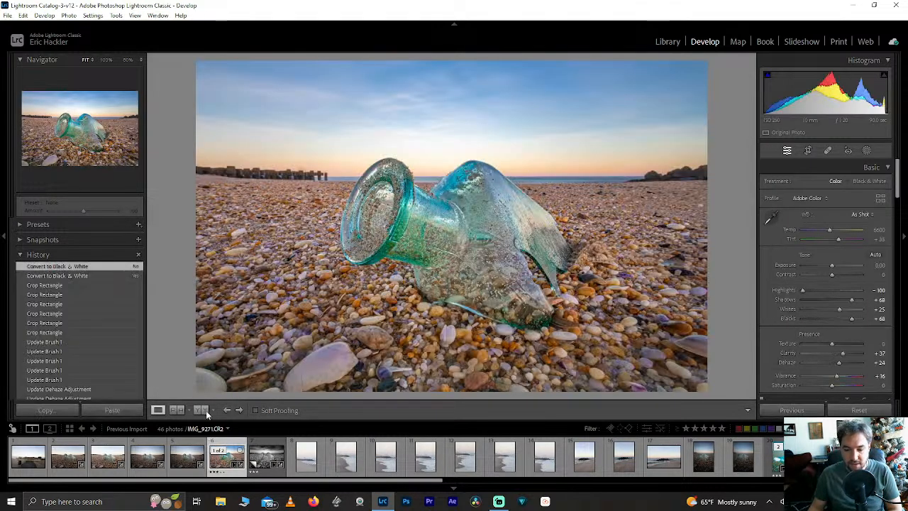
{"action": "key", "text": "backslash"}
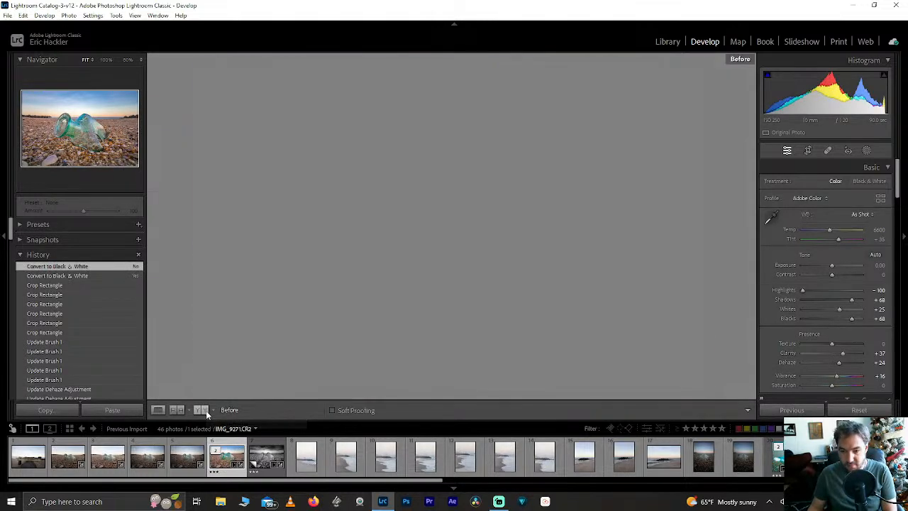
{"action": "key", "text": "backslash"}
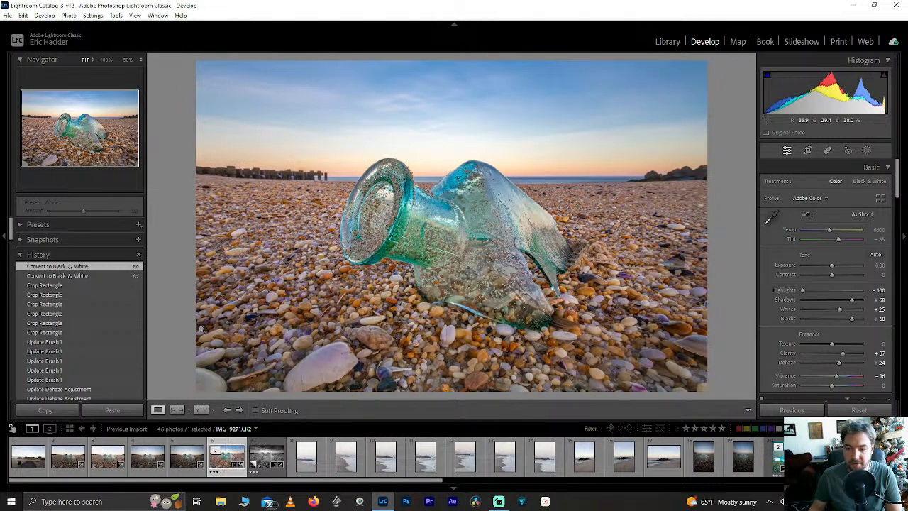
{"action": "key", "text": "backslash"}
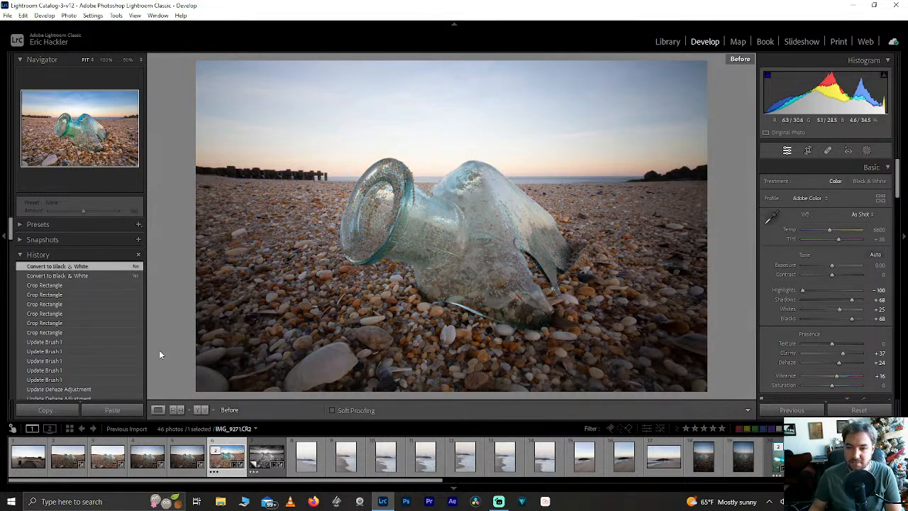
{"action": "key", "text": "backslash"}
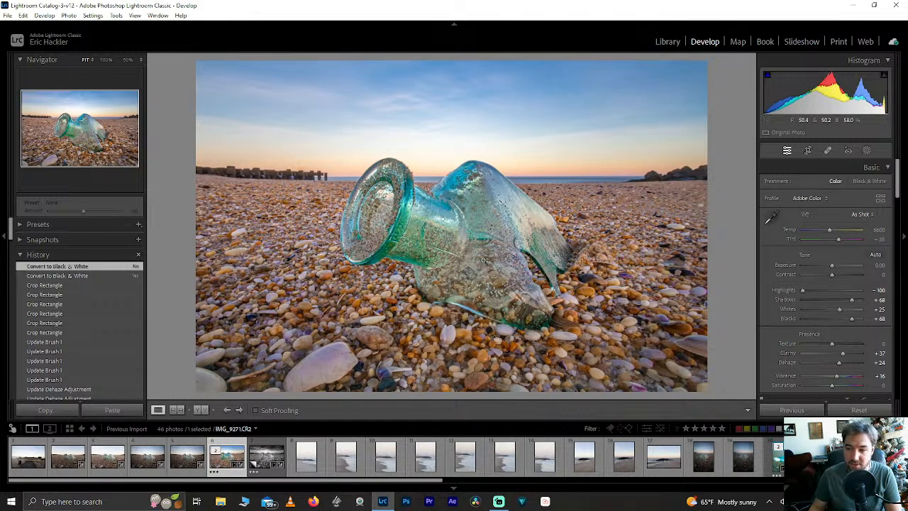
{"action": "key", "text": "backslash"}
{"action": "key", "text": "backslash"}
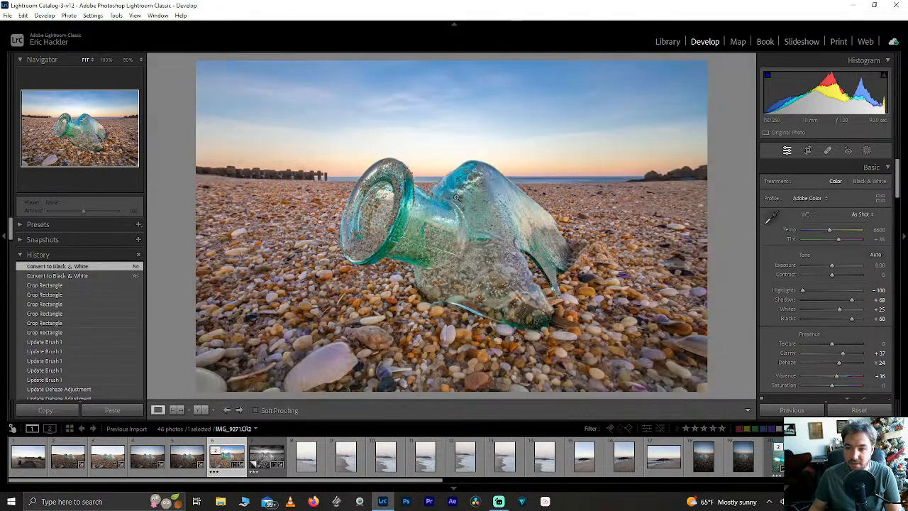
{"action": "key", "text": "backslash"}
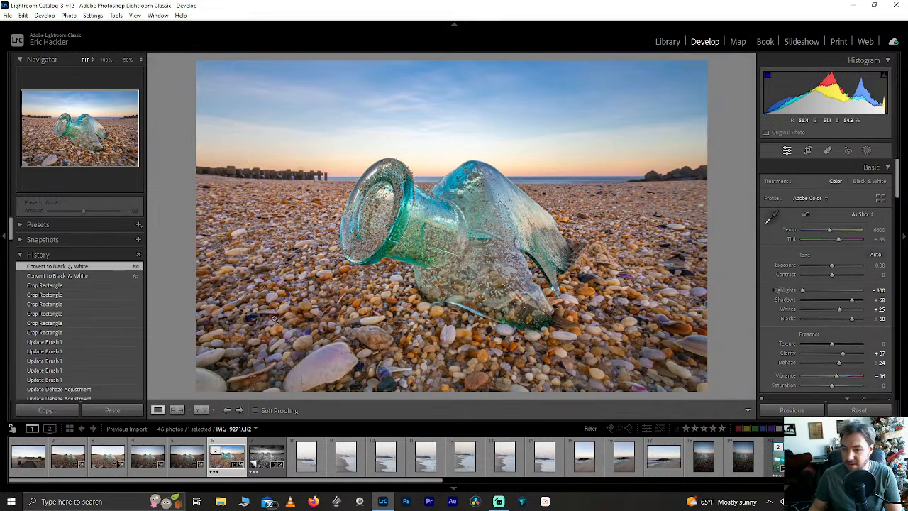
{"action": "key", "text": "backslash"}
{"action": "key", "text": "backslash"}
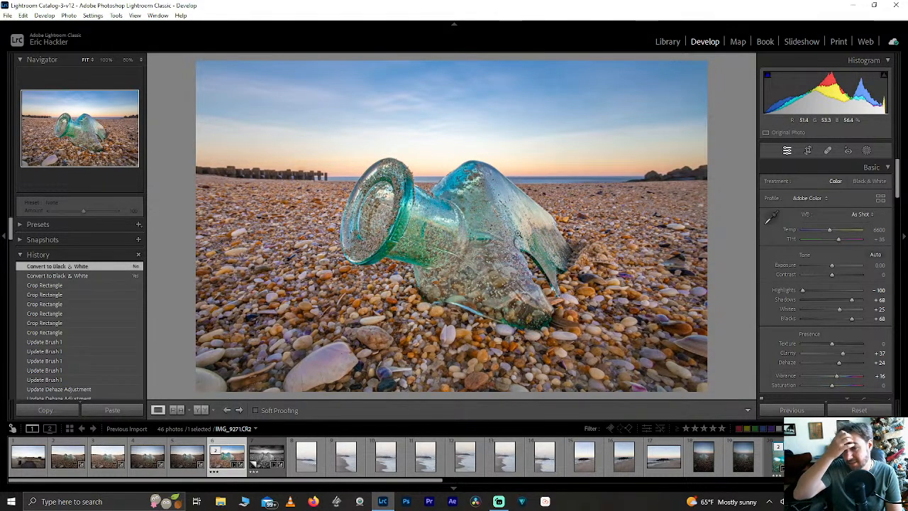
{"action": "key", "text": "backslash"}
{"action": "key", "text": "backslash"}
{"action": "key", "text": "backslash"}
Open the message-in-a-bottle photo IMG_9293.CR2 and check its edit against the before version.
{"action": "left_click", "coordinate": [778, 462]}
{"action": "key", "text": "backslash"}
{"action": "key", "text": "backslash"}
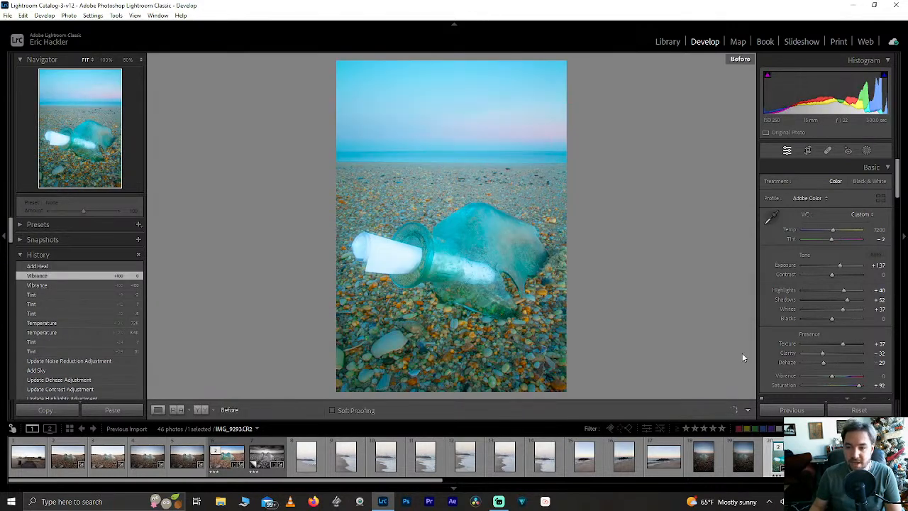
{"action": "key", "text": "backslash"}
Compare before and after side by side for IMG_9271.CR2 and IMG_9293.CR2, then return to the single-photo view.
{"action": "left_click", "coordinate": [227, 457]}
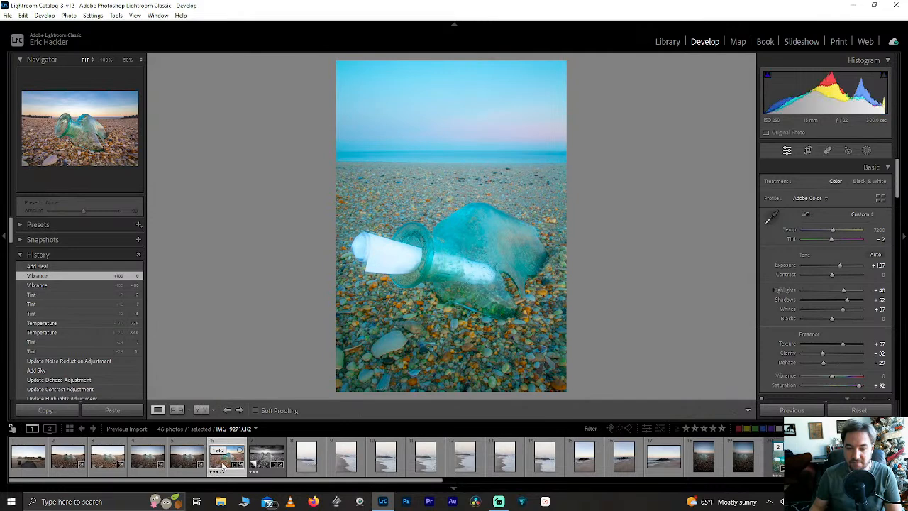
{"action": "left_click", "coordinate": [200, 410]}
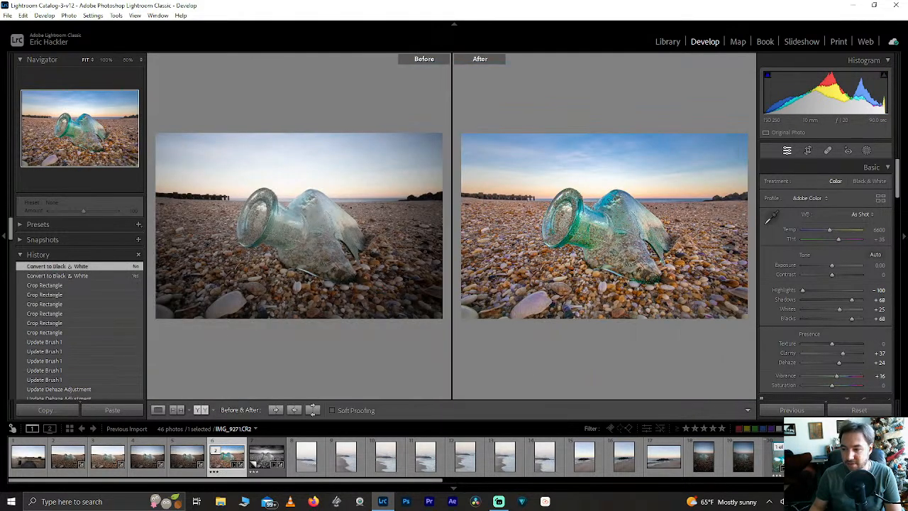
{"action": "left_click", "coordinate": [778, 463]}
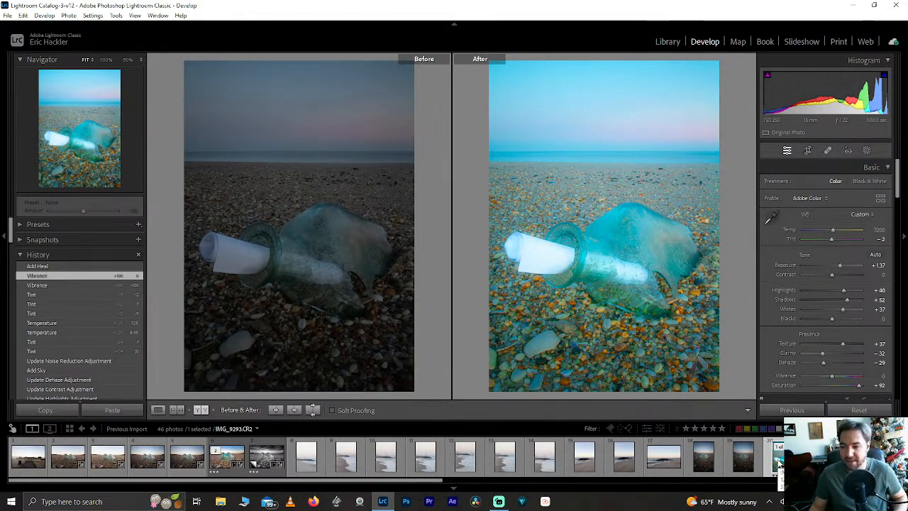
{"action": "left_click", "coordinate": [158, 410]}
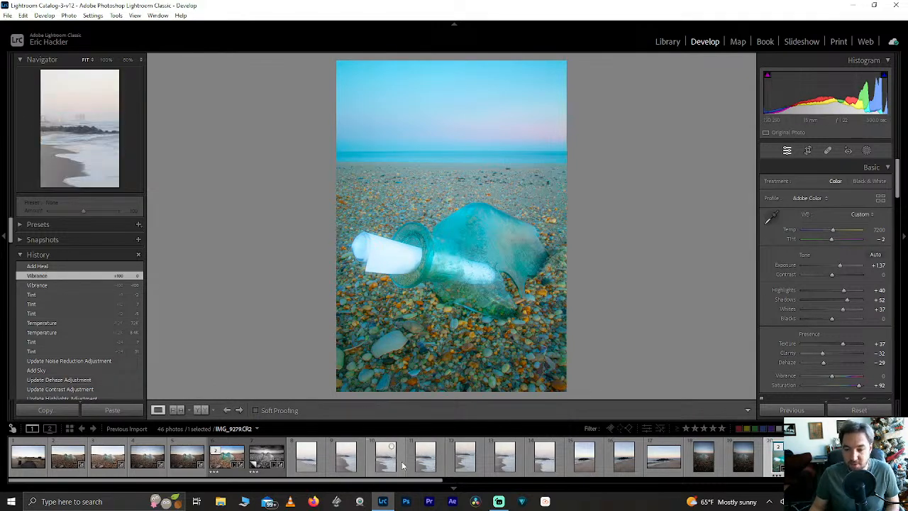
Look through the remaining photos of the import and open the shoreline shot with the birds, IMG_9273.CR2.
{"action": "scroll", "coordinate": [401, 465], "scroll_direction": "down", "scroll_amount": 10}
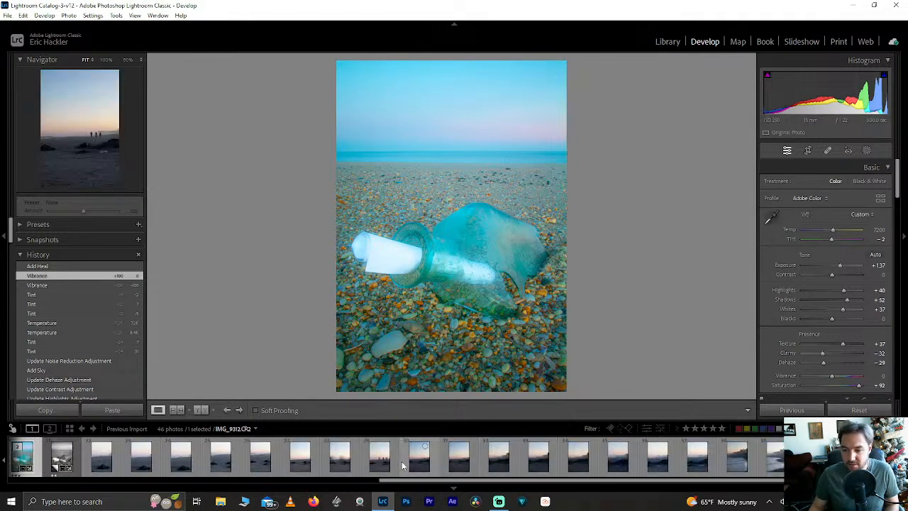
{"action": "scroll", "coordinate": [401, 461], "scroll_direction": "down", "scroll_amount": 3}
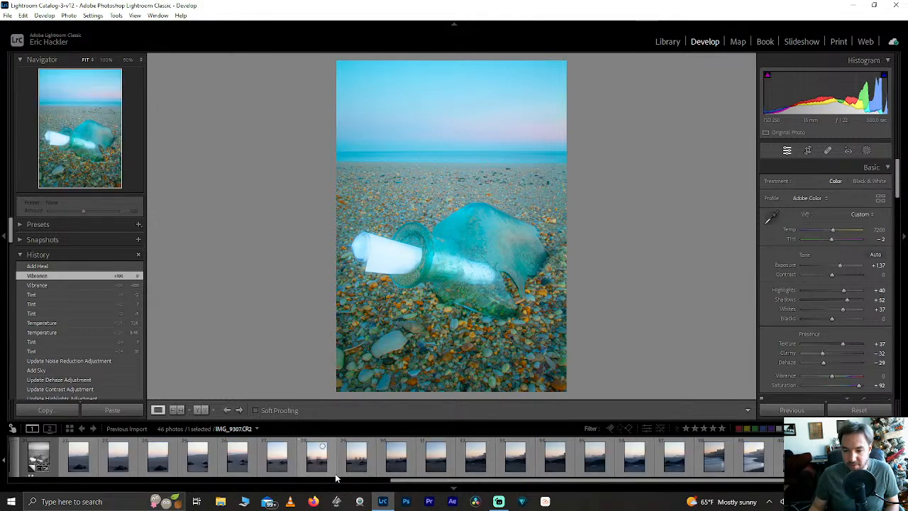
{"action": "scroll", "coordinate": [335, 473], "scroll_direction": "up", "scroll_amount": 5}
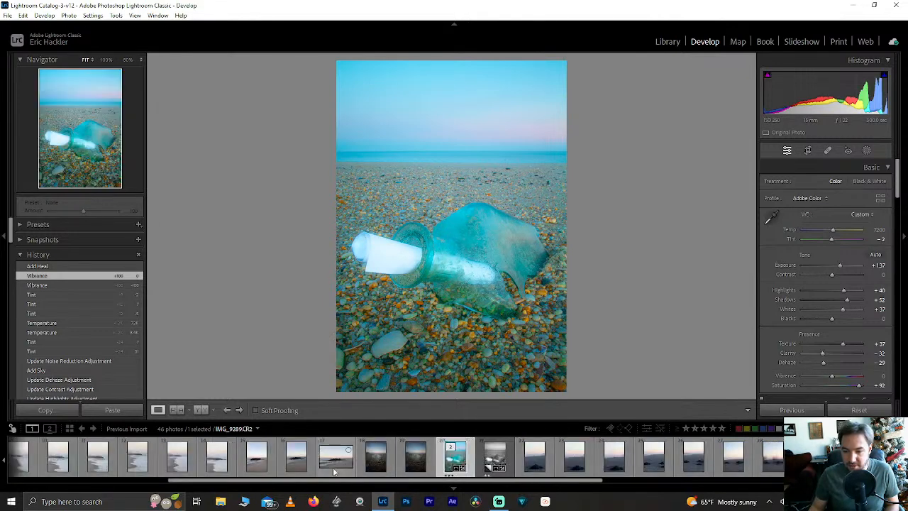
{"action": "scroll", "coordinate": [243, 472], "scroll_direction": "up", "scroll_amount": 5}
{"action": "scroll", "coordinate": [244, 475], "scroll_direction": "up", "scroll_amount": 3}
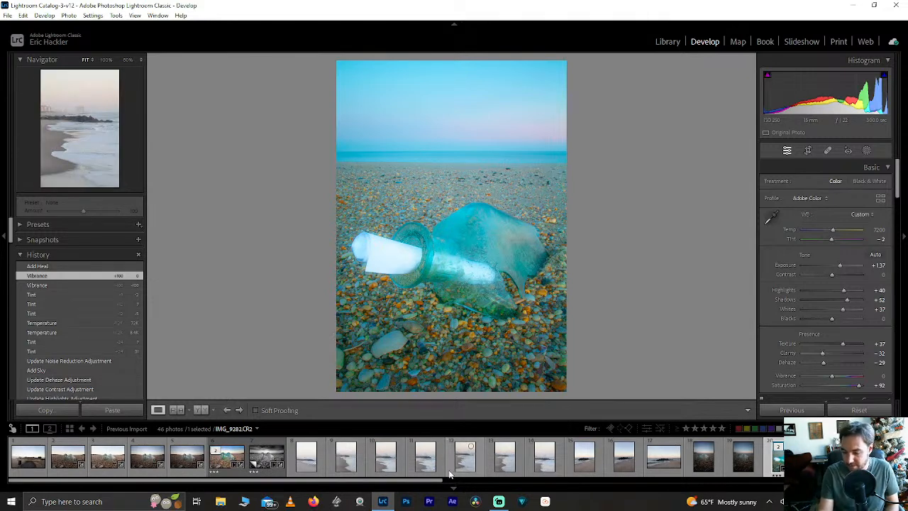
{"action": "left_click", "coordinate": [305, 459]}
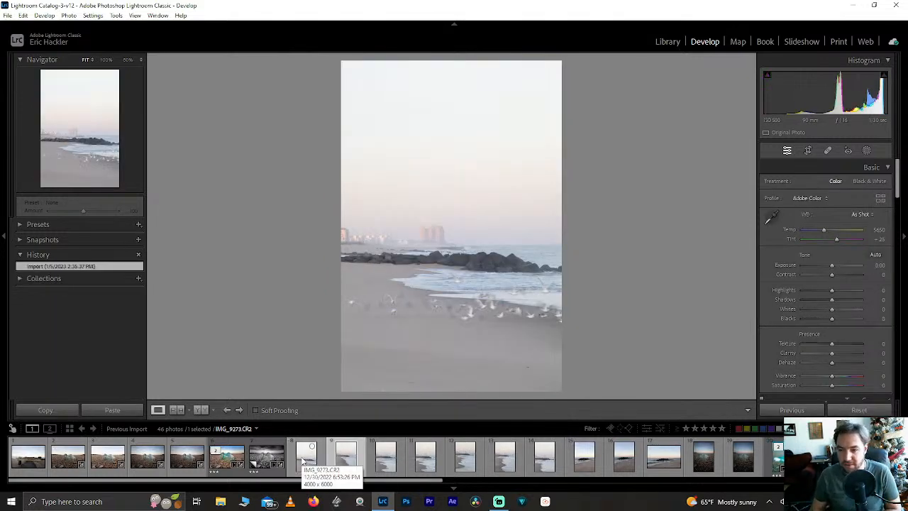
Review the unedited vertical shoreline photos one by one up to IMG_9284.CR2, then go back towards IMG_9280.CR2.
{"action": "key", "text": "Right"}
{"action": "key", "text": "Right"}
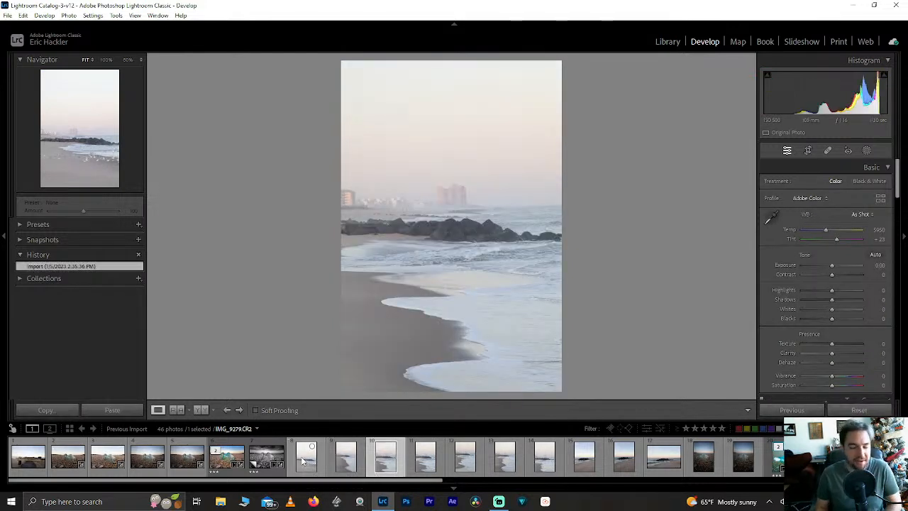
{"action": "key", "text": "Right"}
{"action": "key", "text": "Right"}
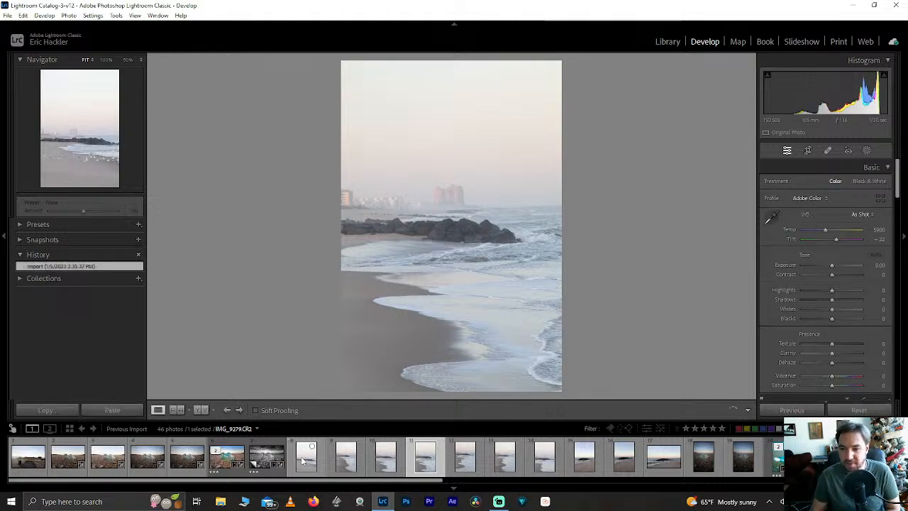
{"action": "key", "text": "Right"}
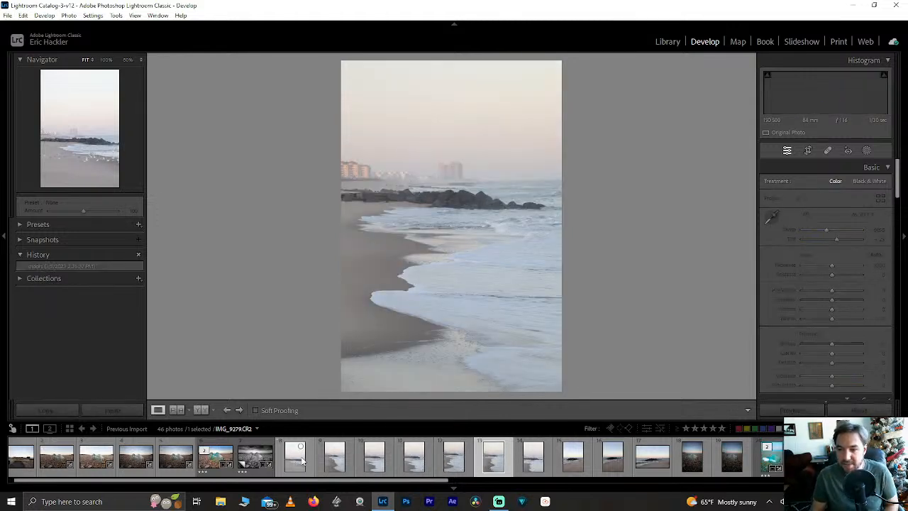
{"action": "key", "text": "Right"}
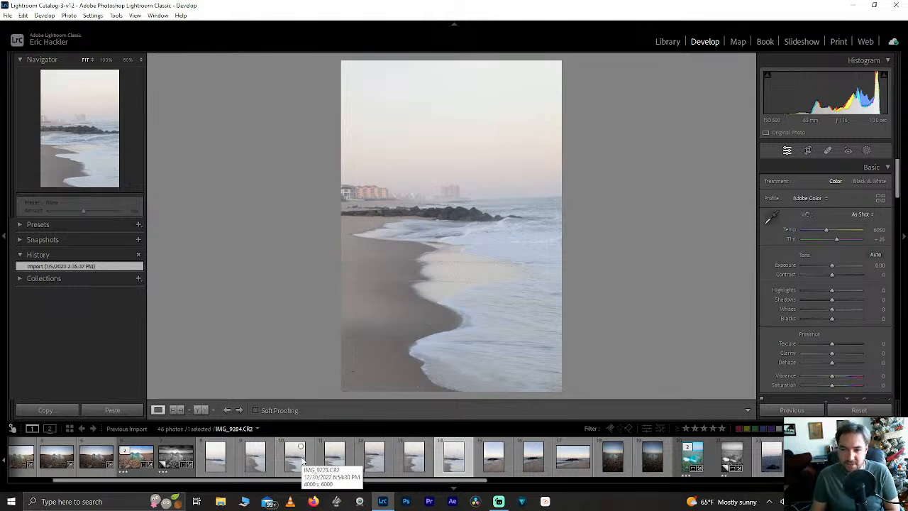
{"action": "key", "text": "Left"}
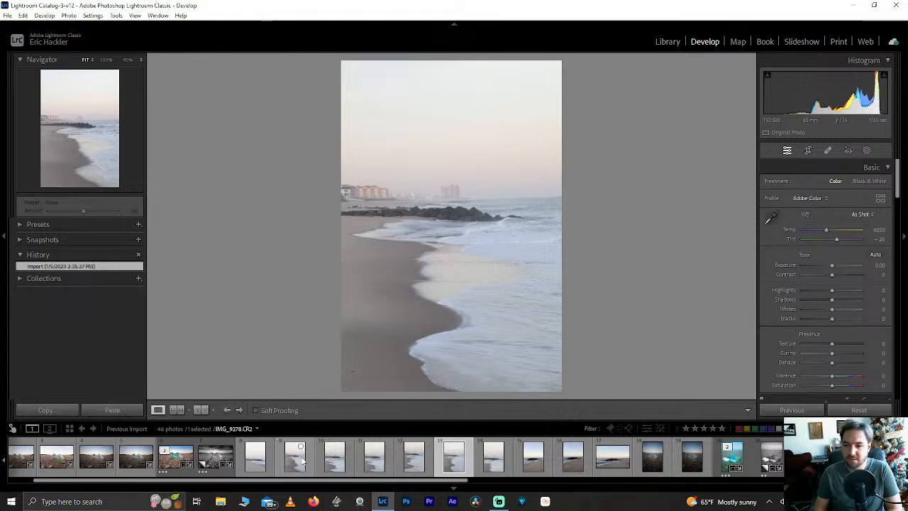
{"action": "key", "text": "Left"}
{"action": "key", "text": "Left"}
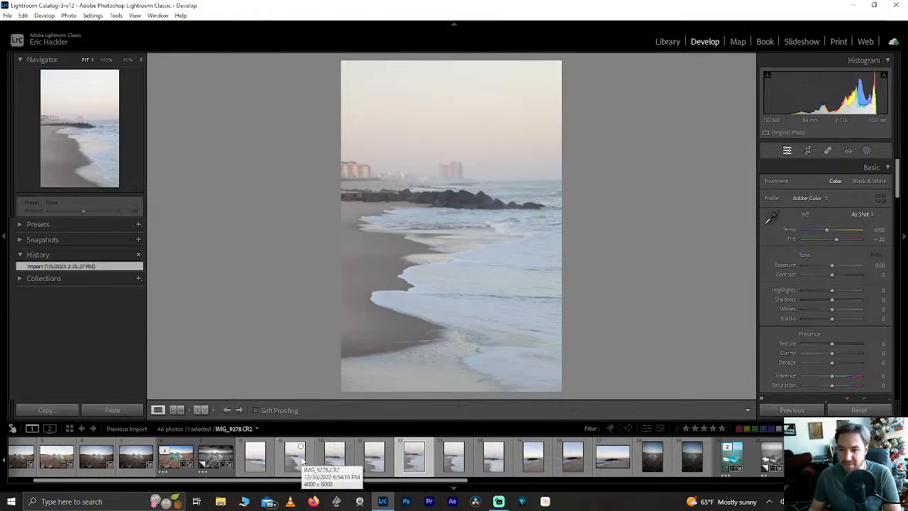
Inspect the rock jetty and the hazy high-rise buildings of IMG_9280.CR2 up close, then fit the photo again.
{"action": "left_click", "coordinate": [464, 188]}
{"action": "left_click_drag", "start_coordinate": [400, 205], "coordinate": [491, 200]}
{"action": "left_click", "coordinate": [491, 201]}
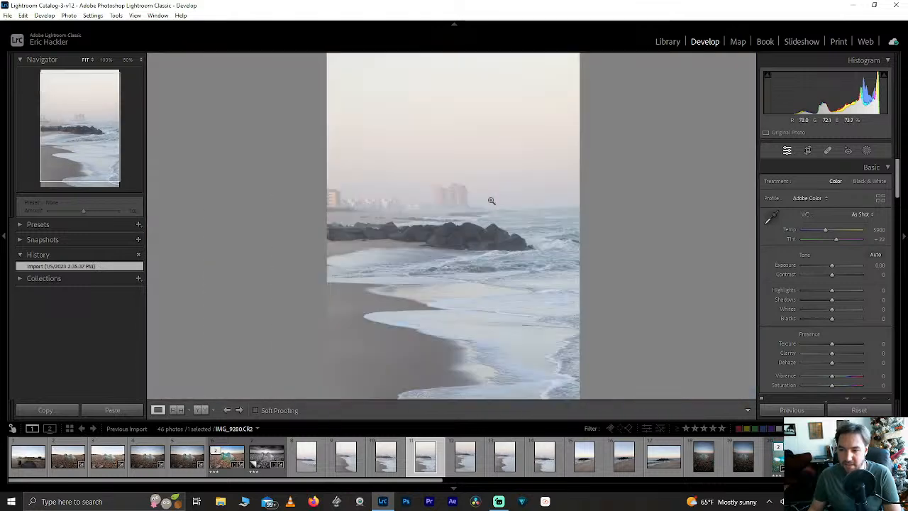
{"action": "left_click", "coordinate": [442, 269]}
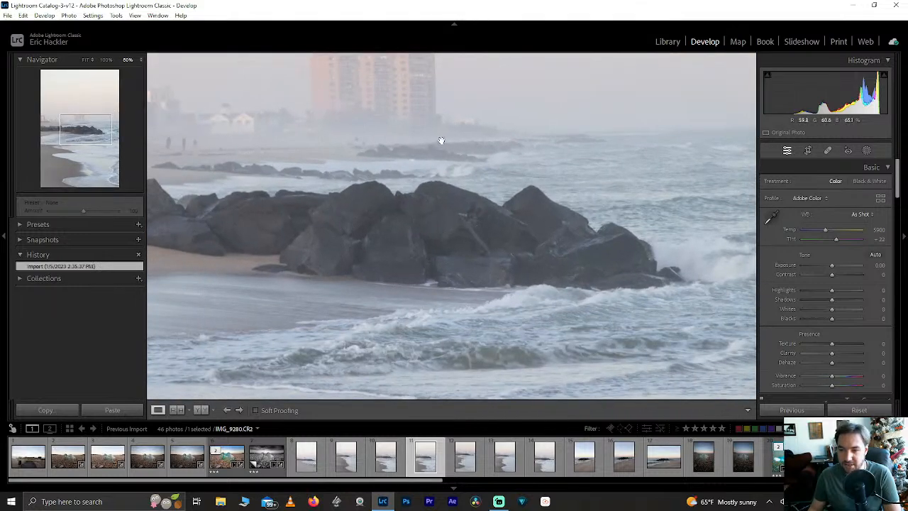
{"action": "left_click_drag", "start_coordinate": [409, 247], "coordinate": [456, 178]}
{"action": "left_click", "coordinate": [458, 181]}
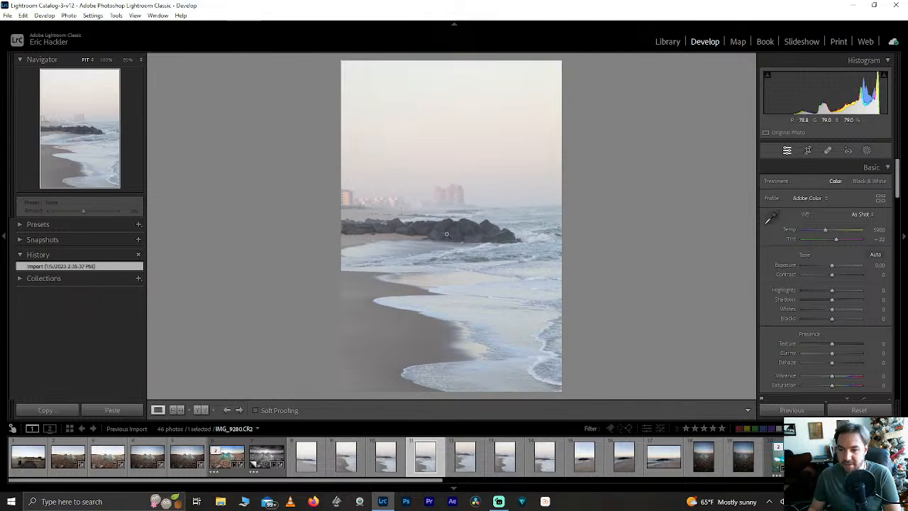
Go back through the preceding shoreline photos to the first one, with the flock of birds by the water.
{"action": "key", "text": "Left"}
{"action": "key", "text": "Left"}
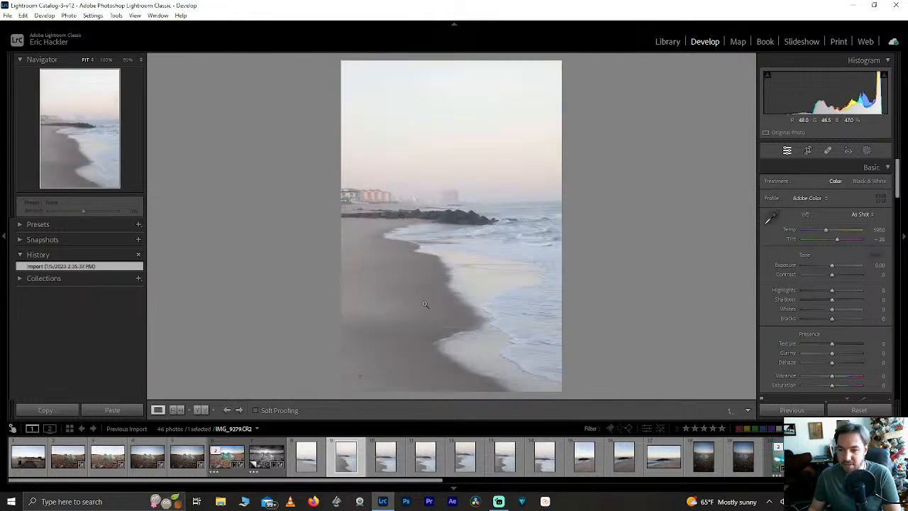
{"action": "key", "text": "Left"}
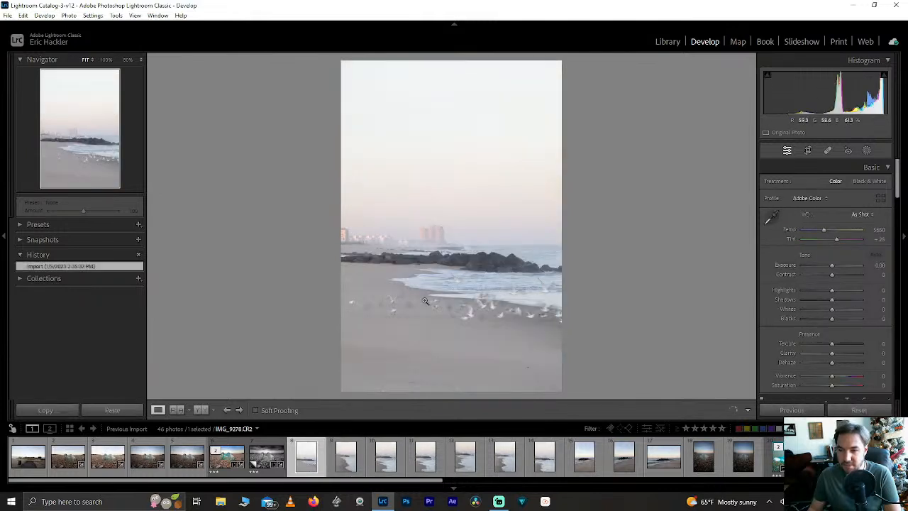
Compare the vertical shoreline photos up to IMG_9280.CR2 once more and settle on IMG_9279.CR2 for editing.
{"action": "key", "text": "Right"}
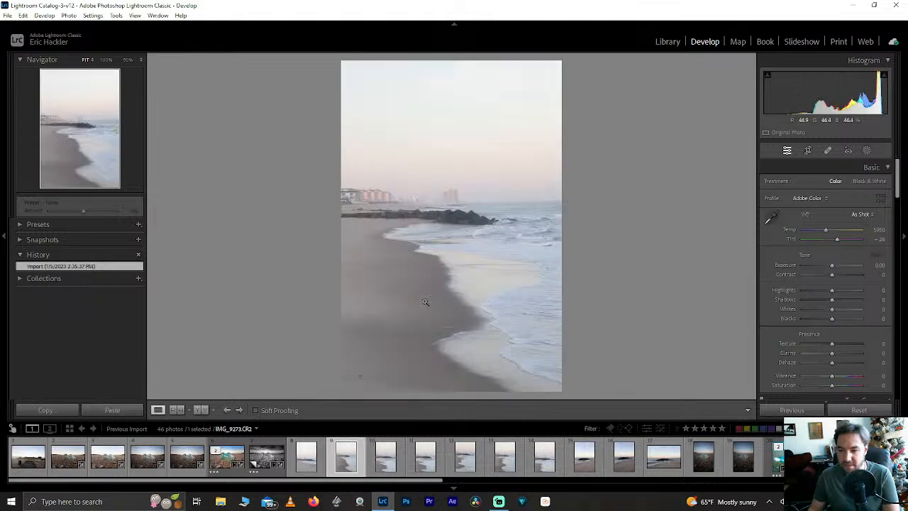
{"action": "key", "text": "Right"}
{"action": "key", "text": "Right"}
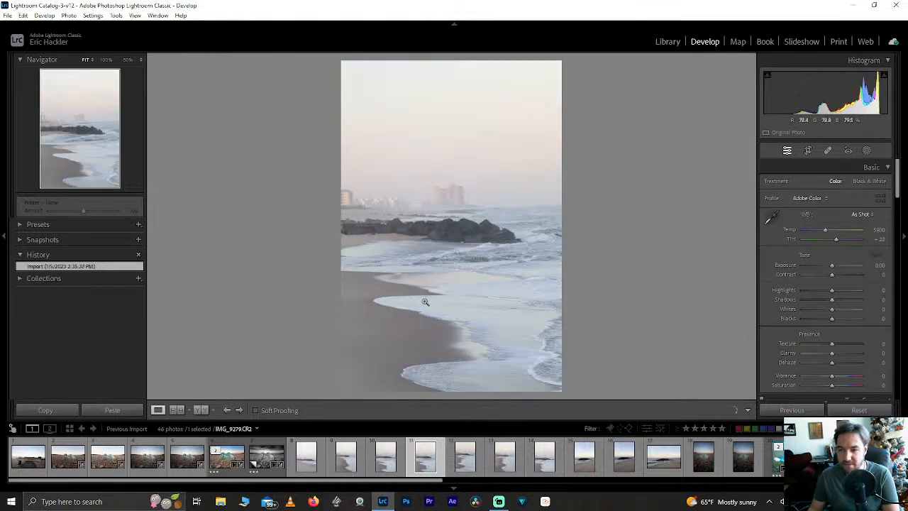
{"action": "key", "text": "Right"}
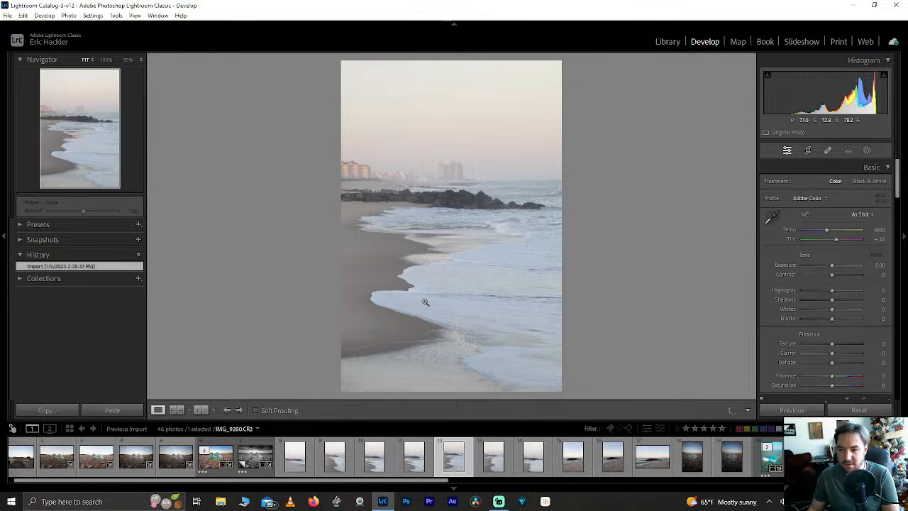
{"action": "key", "text": "Left"}
{"action": "key", "text": "Left"}
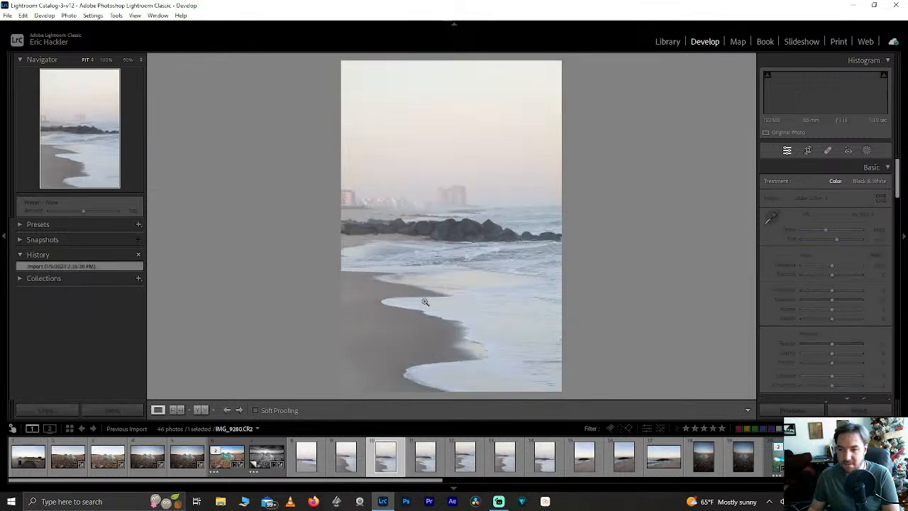
{"action": "key", "text": "Left"}
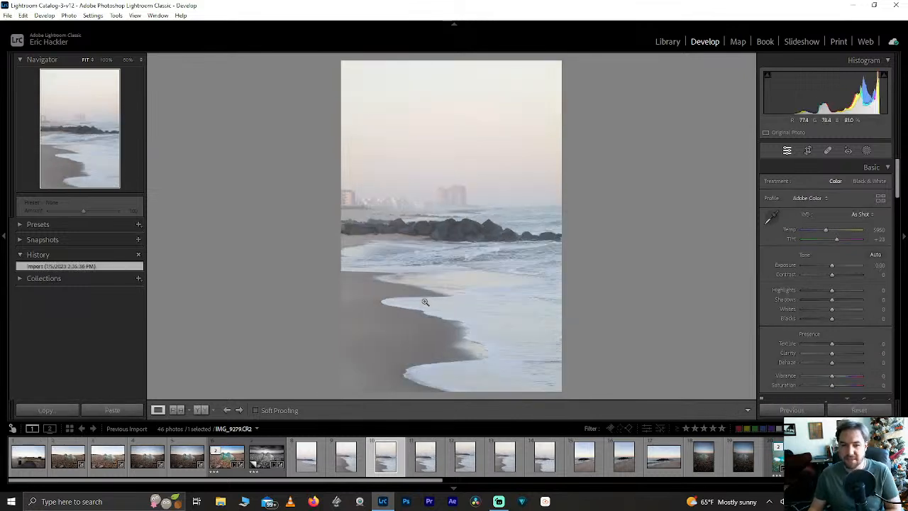
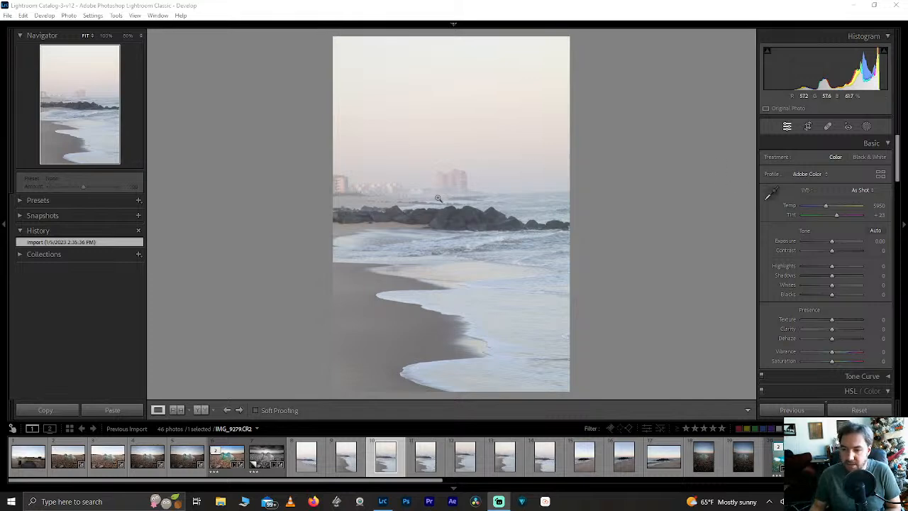
Inspect the hazy high-rise, the beachfront houses and the rock jetty of IMG_9279.CR2 up close, then fit the photo again.
{"action": "left_click", "coordinate": [446, 178]}
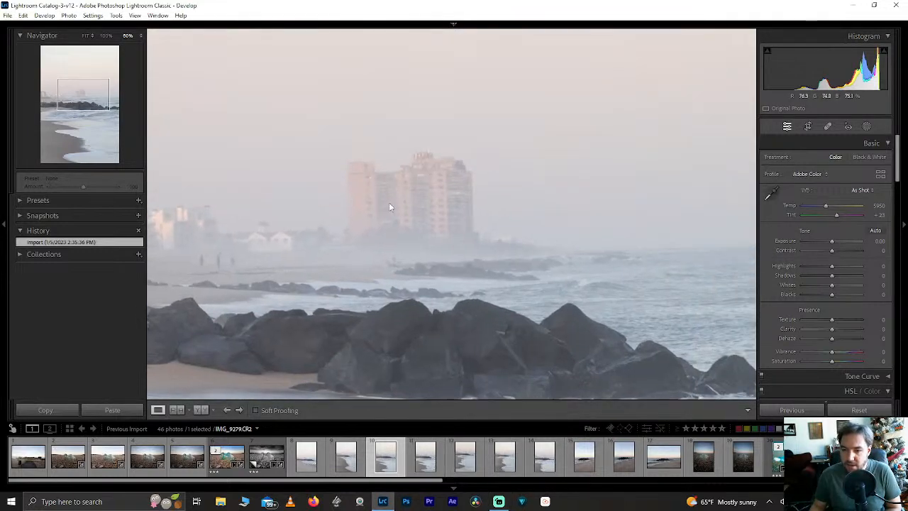
{"action": "left_click", "coordinate": [388, 207]}
{"action": "left_click_drag", "start_coordinate": [389, 207], "coordinate": [366, 199]}
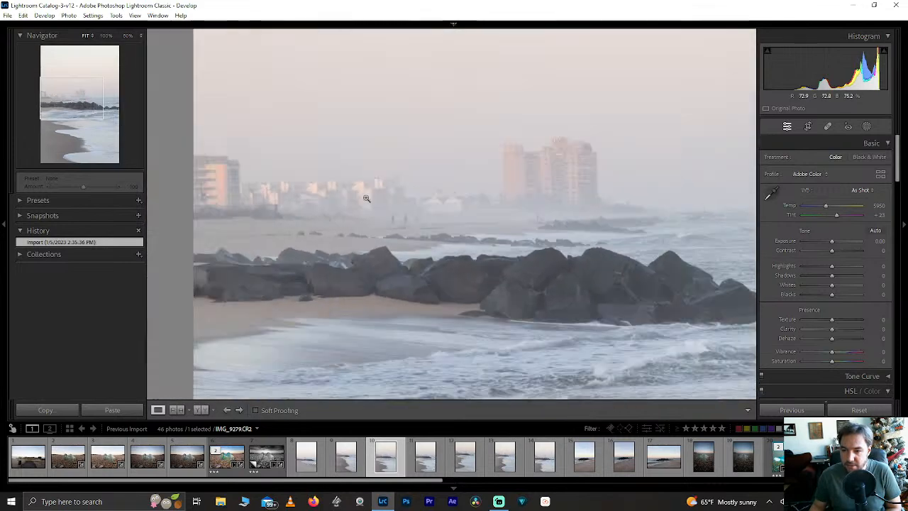
{"action": "left_click", "coordinate": [365, 198]}
{"action": "left_click", "coordinate": [351, 187]}
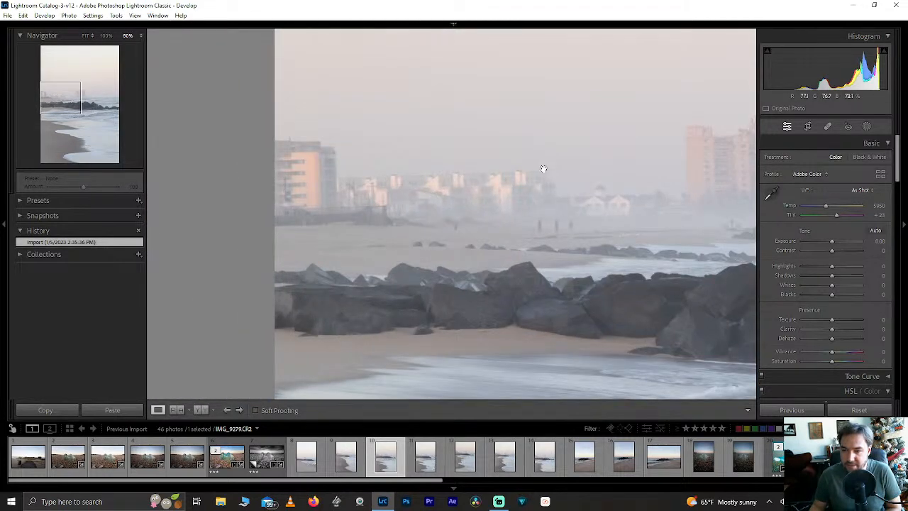
{"action": "left_click_drag", "start_coordinate": [543, 168], "coordinate": [483, 175]}
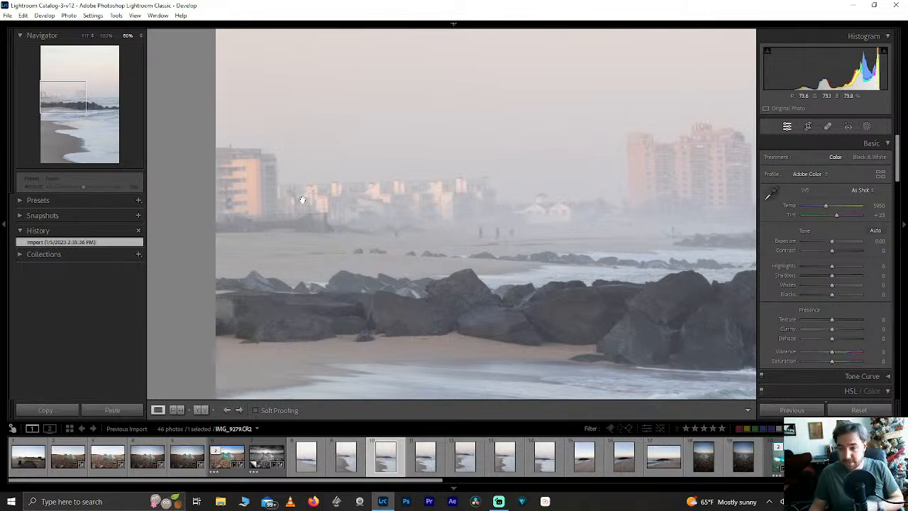
{"action": "left_click", "coordinate": [323, 190]}
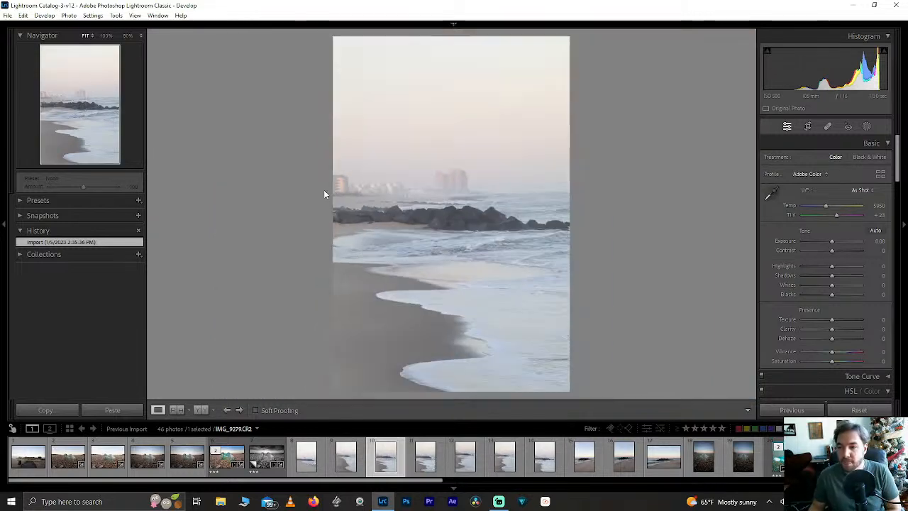
{"action": "left_click", "coordinate": [452, 188]}
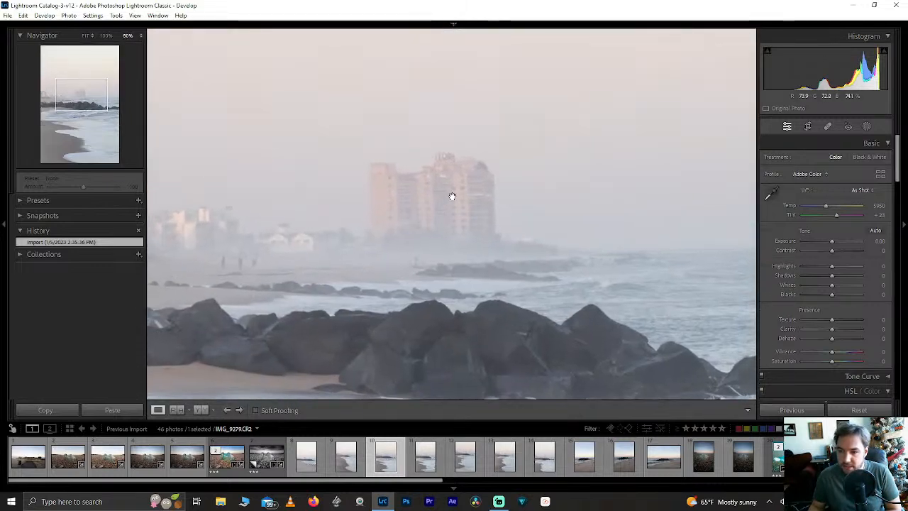
{"action": "left_click", "coordinate": [465, 208]}
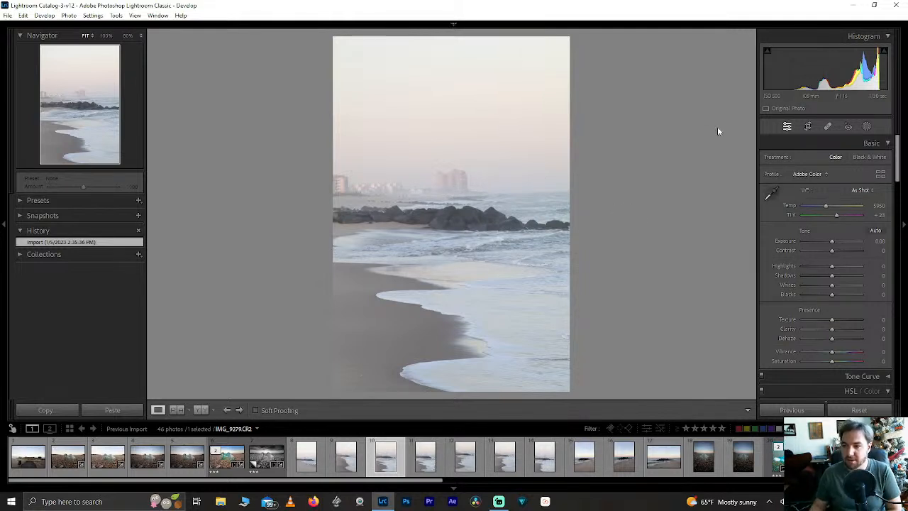
Start cropping the photo and try to extend the crop frame beyond its upper and left edges.
{"action": "left_click", "coordinate": [808, 126]}
{"action": "mouse_move", "coordinate": [449, 35]}
{"action": "left_mouse_down"}
{"action": "mouse_move", "coordinate": [450, 85]}
{"action": "mouse_move", "coordinate": [449, 24]}
{"action": "left_mouse_up"}
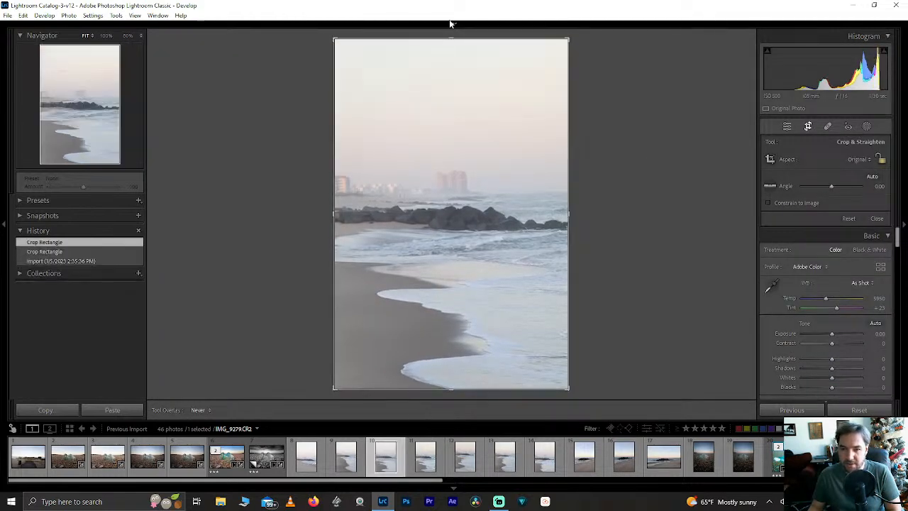
{"action": "mouse_move", "coordinate": [454, 27]}
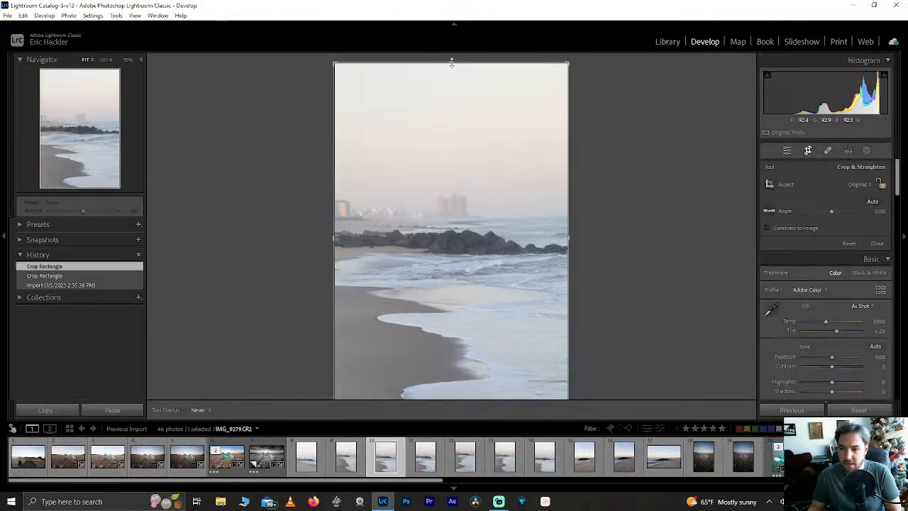
{"action": "mouse_move", "coordinate": [451, 63]}
{"action": "left_mouse_down"}
{"action": "mouse_move", "coordinate": [449, 91]}
{"action": "mouse_move", "coordinate": [454, 57]}
{"action": "left_mouse_up"}
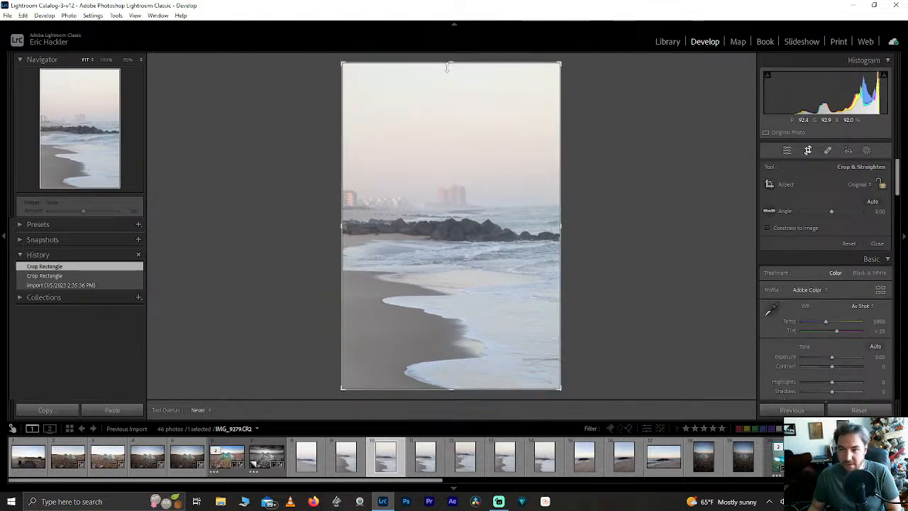
{"action": "mouse_move", "coordinate": [449, 66]}
{"action": "left_mouse_down"}
{"action": "mouse_move", "coordinate": [446, 92]}
{"action": "mouse_move", "coordinate": [449, 55]}
{"action": "left_mouse_up"}
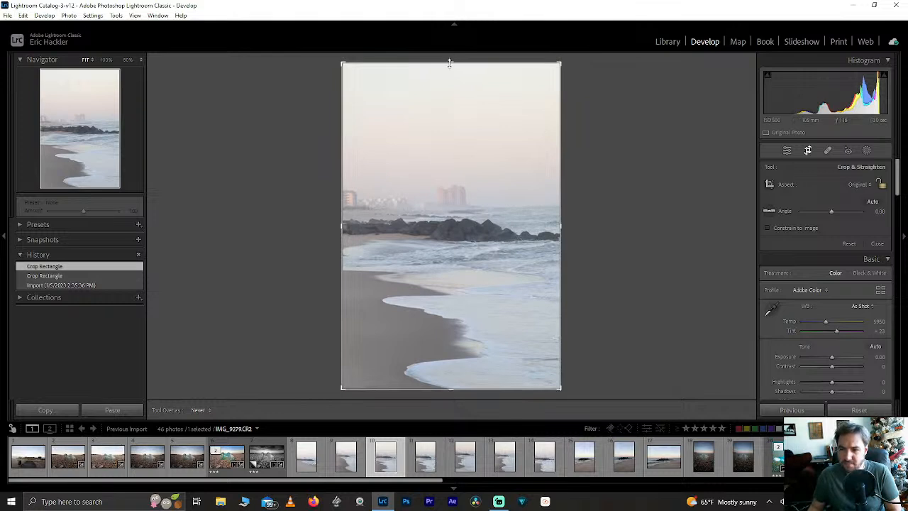
{"action": "mouse_move", "coordinate": [451, 64]}
{"action": "left_mouse_down"}
{"action": "mouse_move", "coordinate": [450, 85]}
{"action": "mouse_move", "coordinate": [452, 64]}
{"action": "left_mouse_up"}
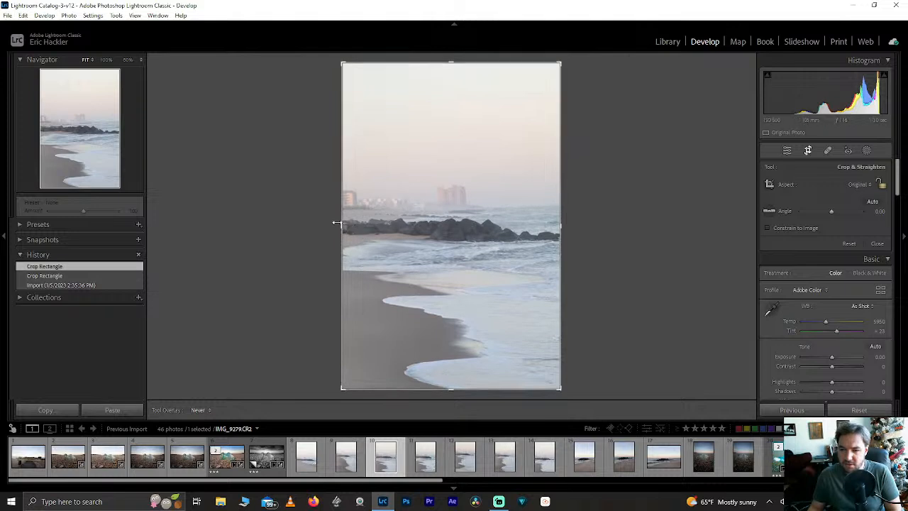
{"action": "left_click_drag", "start_coordinate": [337, 223], "coordinate": [339, 223]}
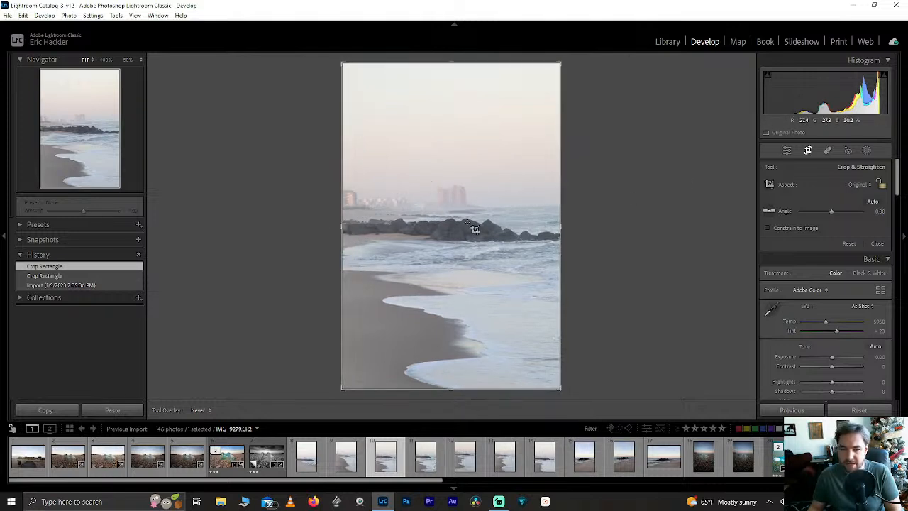
Straighten the photo along the sea horizon to an angle of 0.99 and apply the crop.
{"action": "left_click", "coordinate": [769, 210]}
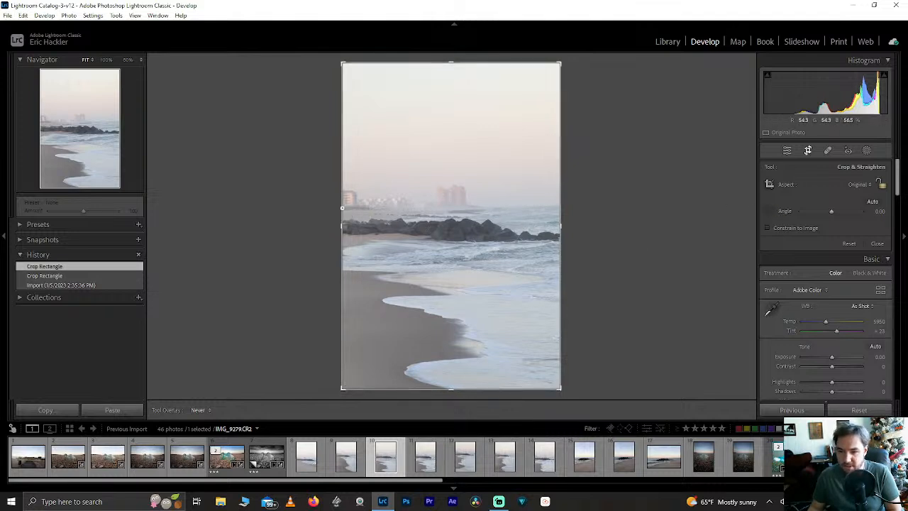
{"action": "left_click_drag", "start_coordinate": [471, 190], "coordinate": [560, 205]}
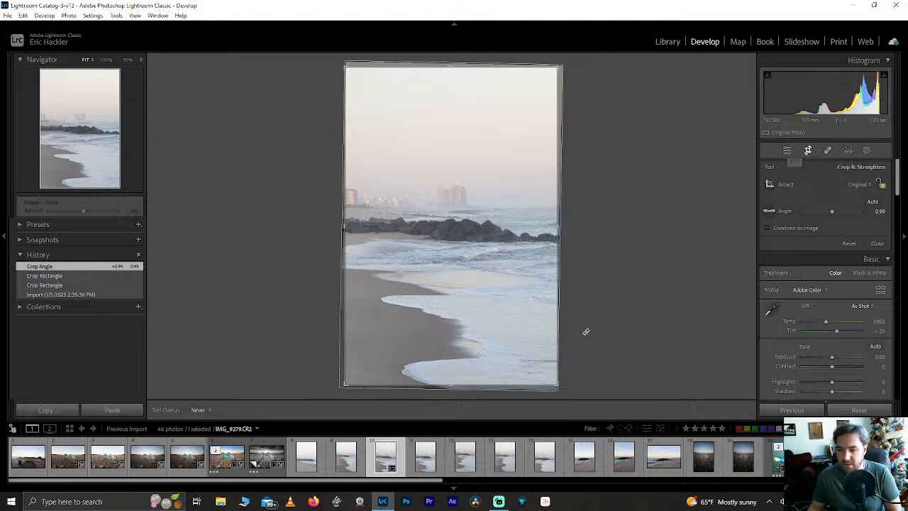
{"action": "mouse_move", "coordinate": [451, 387]}
{"action": "left_mouse_down"}
{"action": "mouse_move", "coordinate": [447, 350]}
{"action": "mouse_move", "coordinate": [441, 402]}
{"action": "left_mouse_up"}
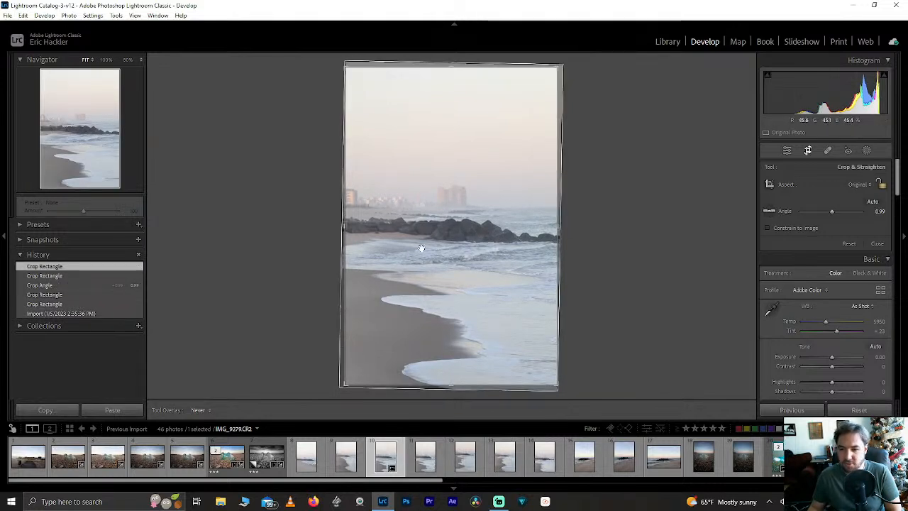
{"action": "left_click", "coordinate": [808, 151]}
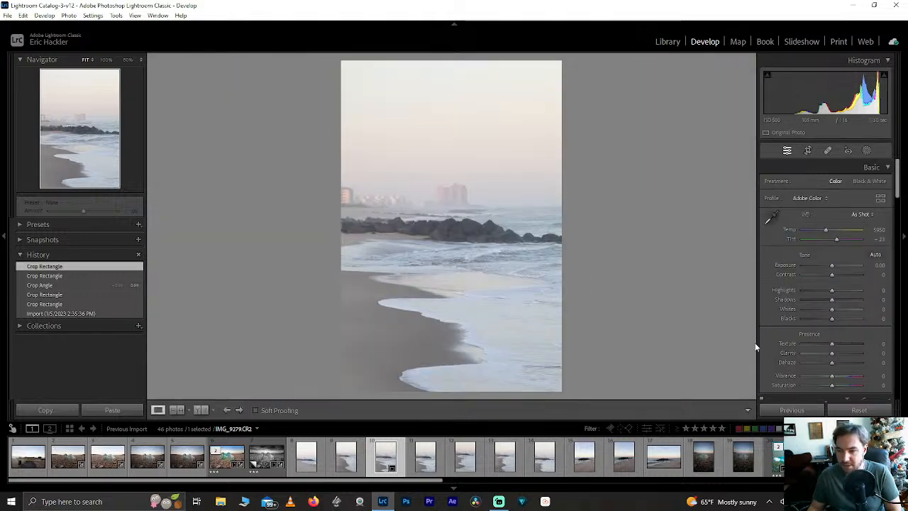
Set Highlights to -100, Texture to +61 and Dehaze to +44, leaving Clarity at 0.
{"action": "left_click_drag", "start_coordinate": [833, 289], "coordinate": [799, 298]}
{"action": "left_click_drag", "start_coordinate": [830, 355], "coordinate": [849, 345]}
{"action": "double_click", "coordinate": [787, 352]}
{"action": "mouse_move", "coordinate": [832, 363]}
{"action": "left_mouse_down"}
{"action": "mouse_move", "coordinate": [825, 365]}
{"action": "mouse_move", "coordinate": [845, 365]}
{"action": "left_mouse_up"}
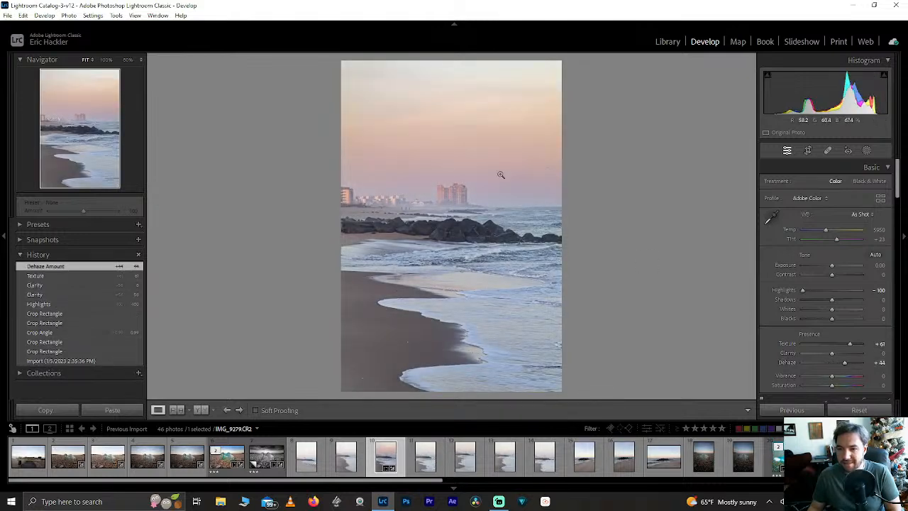
Check the sky up close, then set Clarity to -21, Shadows to +77 and Whites to +29.
{"action": "left_click", "coordinate": [432, 118]}
{"action": "left_click", "coordinate": [437, 210]}
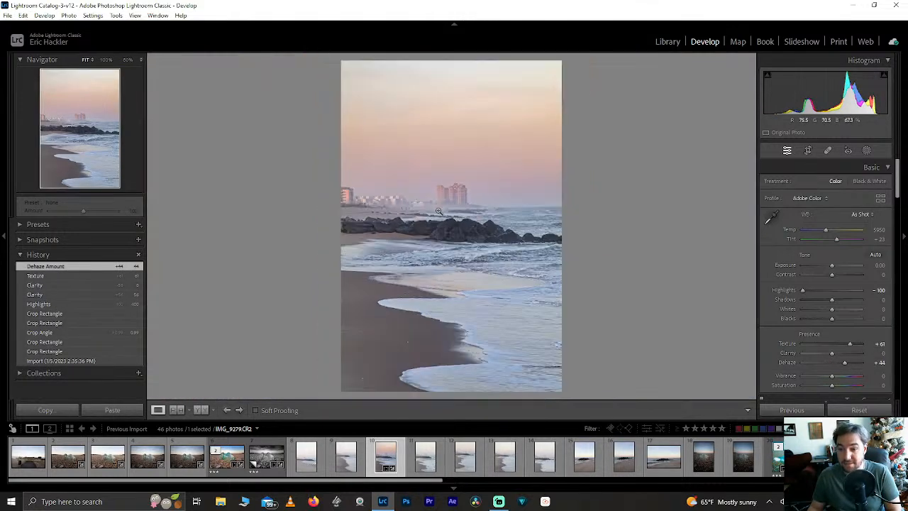
{"action": "left_click", "coordinate": [539, 168]}
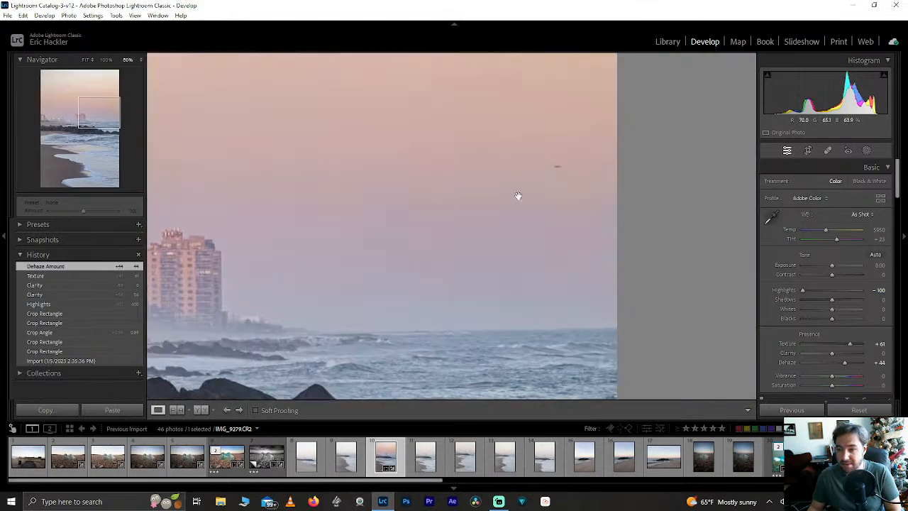
{"action": "left_click", "coordinate": [557, 170]}
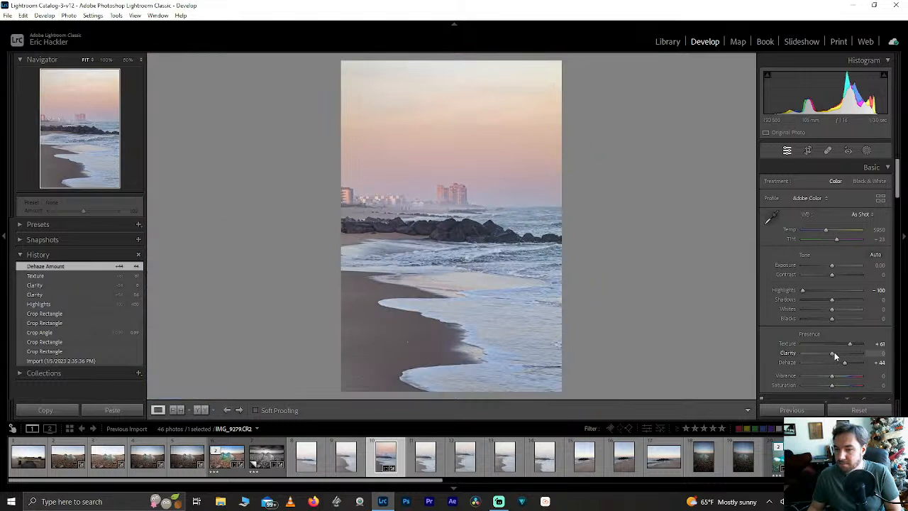
{"action": "mouse_move", "coordinate": [833, 354]}
{"action": "left_mouse_down"}
{"action": "mouse_move", "coordinate": [843, 352]}
{"action": "mouse_move", "coordinate": [825, 348]}
{"action": "left_mouse_up"}
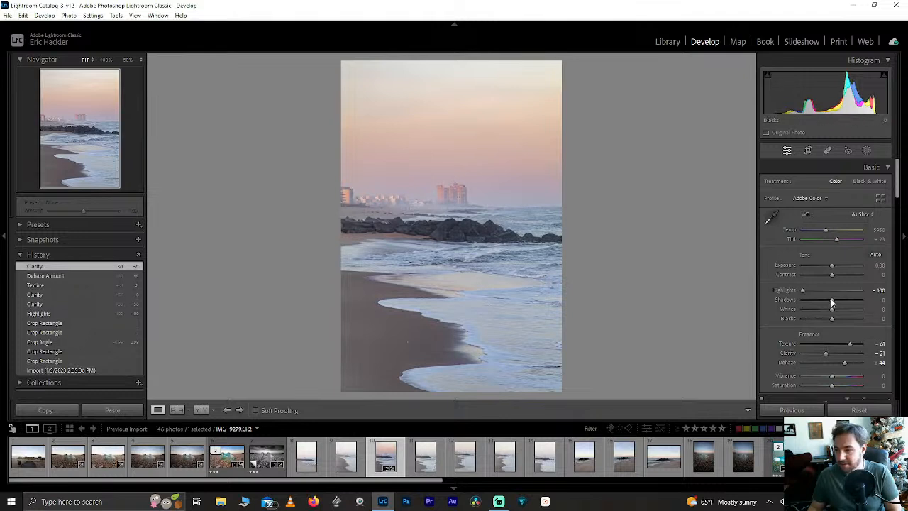
{"action": "left_click_drag", "start_coordinate": [832, 302], "coordinate": [854, 301]}
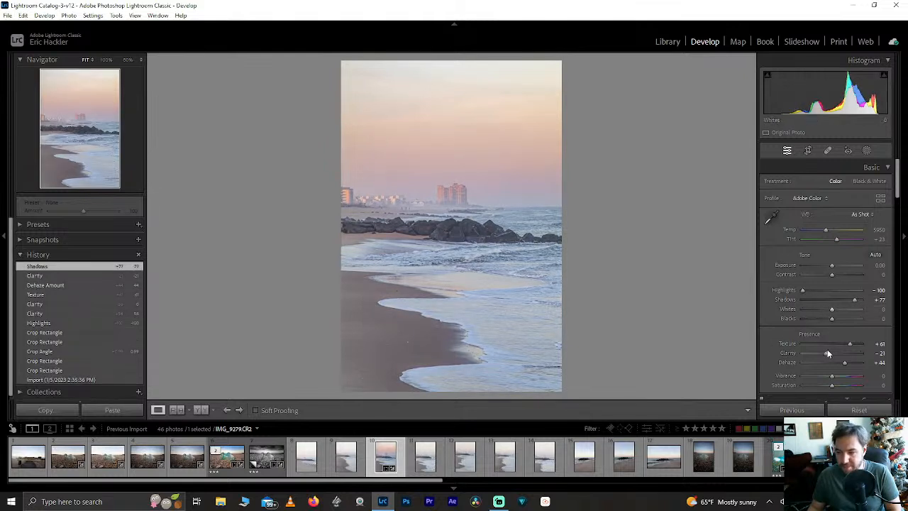
{"action": "mouse_move", "coordinate": [830, 320]}
{"action": "left_mouse_down"}
{"action": "mouse_move", "coordinate": [811, 316]}
{"action": "mouse_move", "coordinate": [841, 310]}
{"action": "left_mouse_up"}
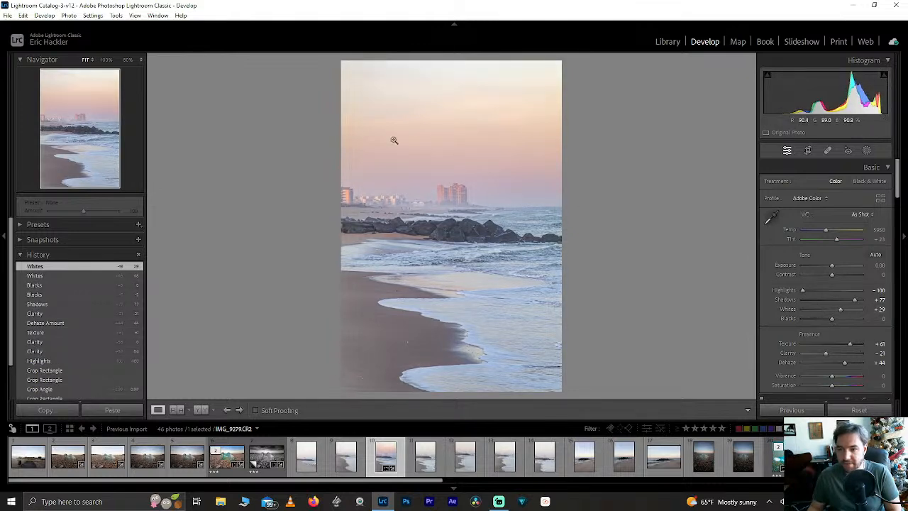
Check the shoreline photo up close and set the Luminance noise reduction to 69.
{"action": "left_click", "coordinate": [453, 265]}
{"action": "left_click_drag", "start_coordinate": [342, 96], "coordinate": [342, 237]}
{"action": "left_click", "coordinate": [341, 223]}
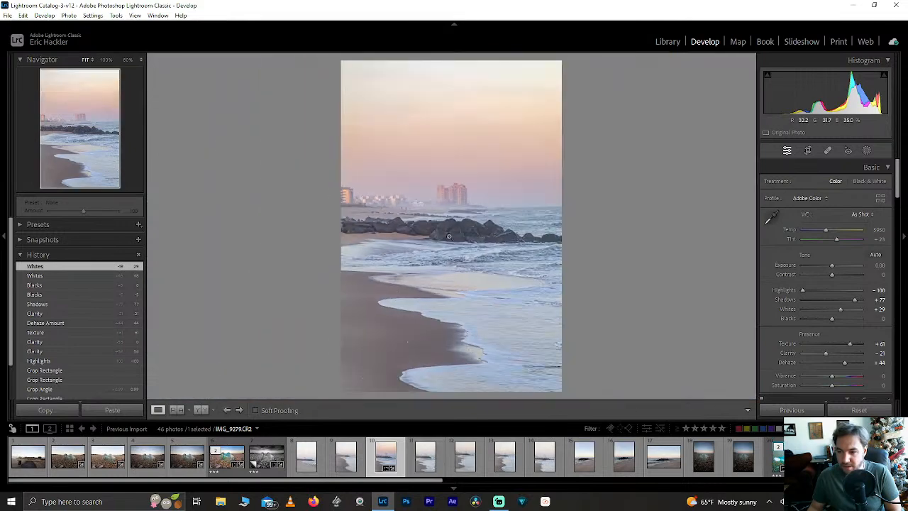
{"action": "scroll", "coordinate": [892, 169], "scroll_direction": "down", "scroll_amount": 10}
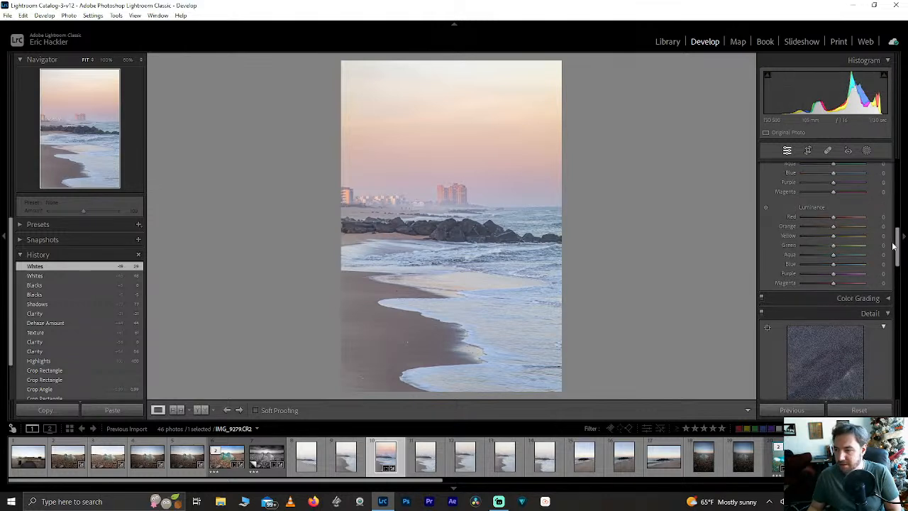
{"action": "scroll", "coordinate": [892, 244], "scroll_direction": "down", "scroll_amount": 5}
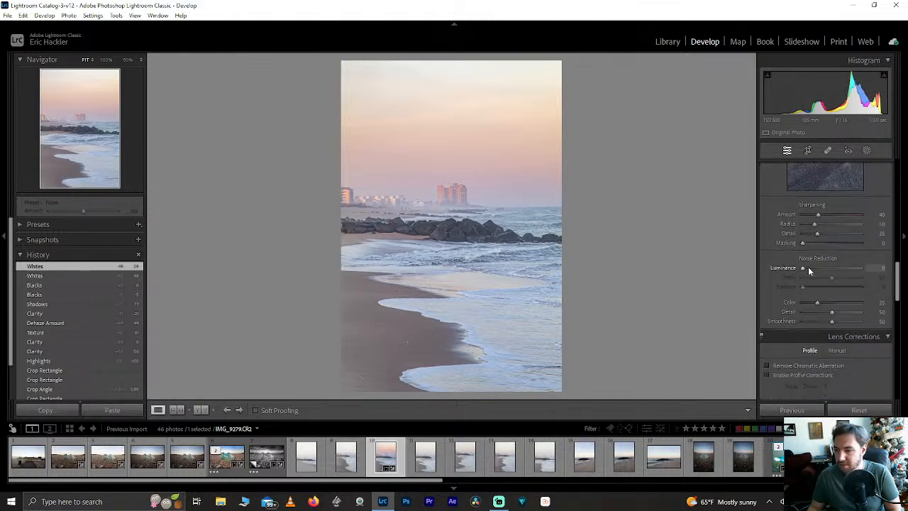
{"action": "left_click_drag", "start_coordinate": [809, 270], "coordinate": [823, 267]}
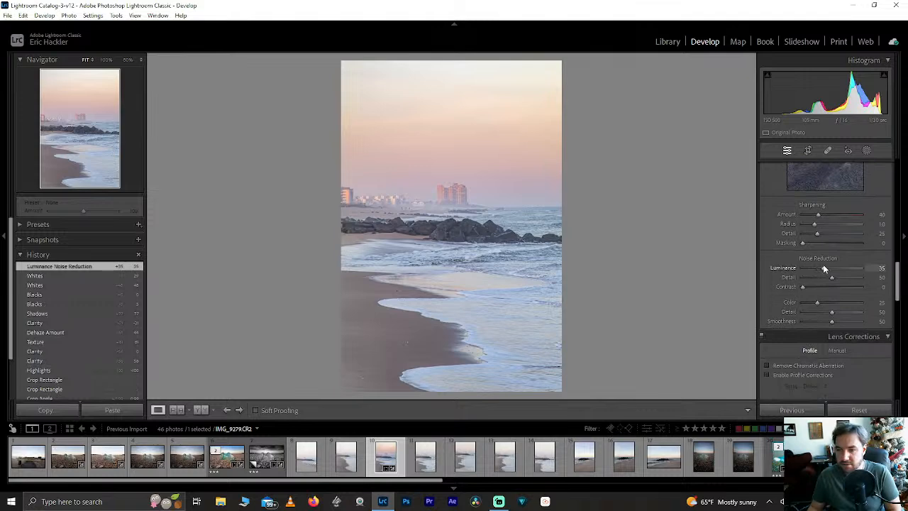
{"action": "left_click", "coordinate": [454, 196]}
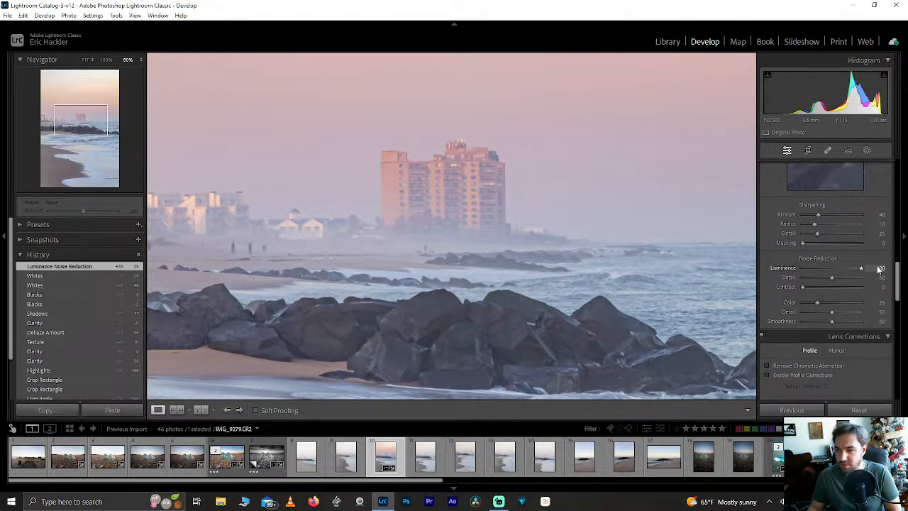
{"action": "left_click_drag", "start_coordinate": [878, 269], "coordinate": [844, 271]}
{"action": "left_click", "coordinate": [420, 130]}
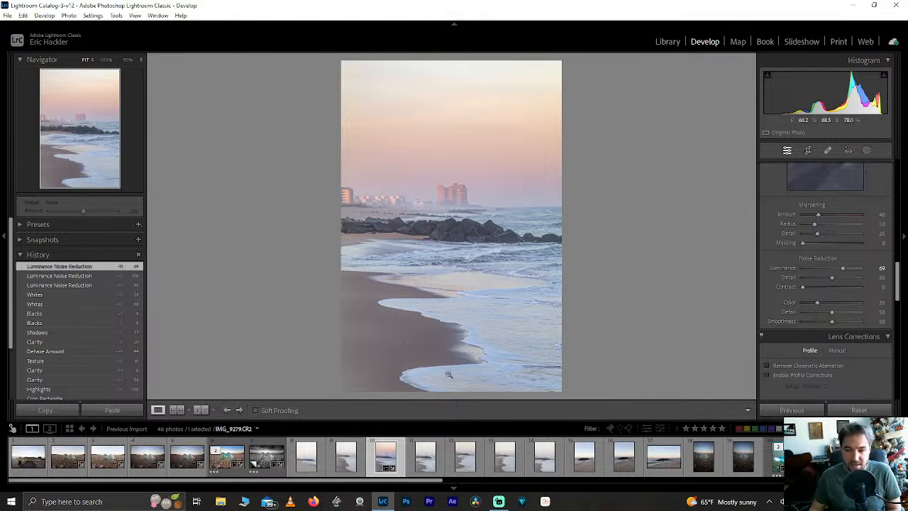
Enable profile corrections and chromatic aberration removal on the bottle photo IMG_9293.CR2.
{"action": "left_click", "coordinate": [778, 459]}
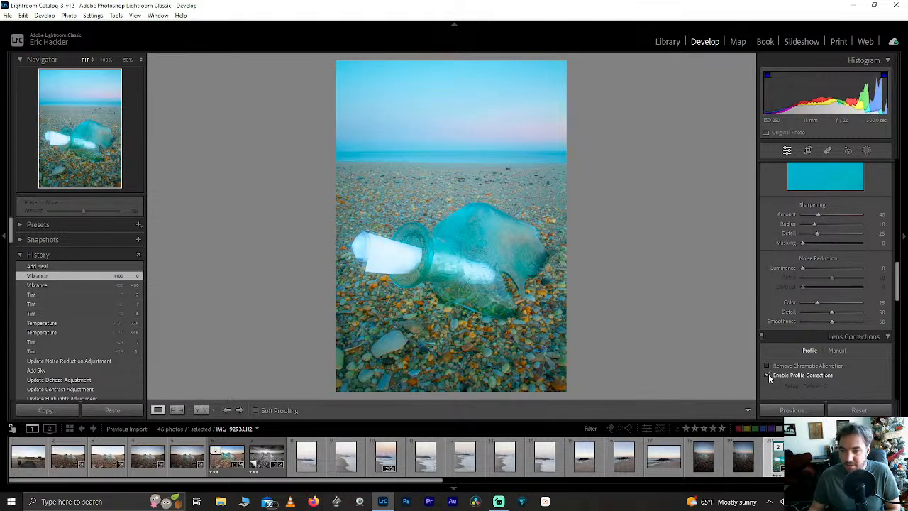
{"action": "left_click", "coordinate": [768, 373]}
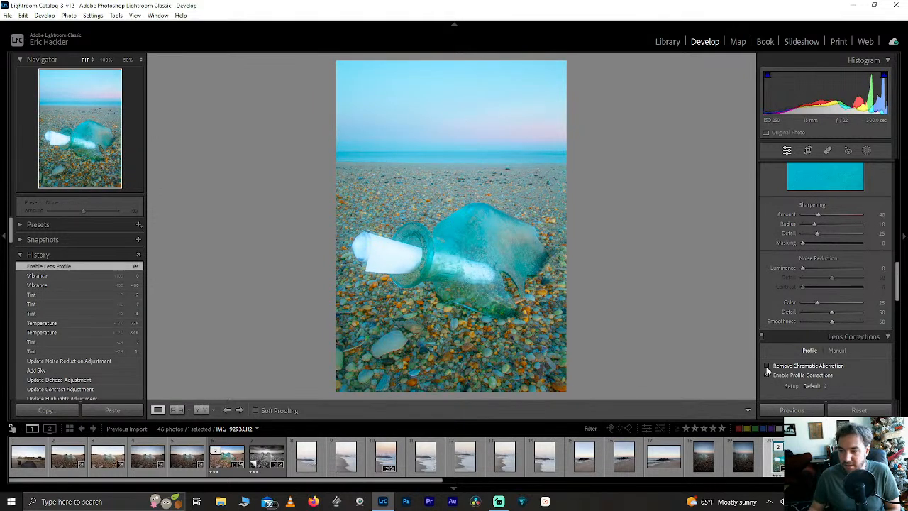
{"action": "left_click", "coordinate": [767, 366]}
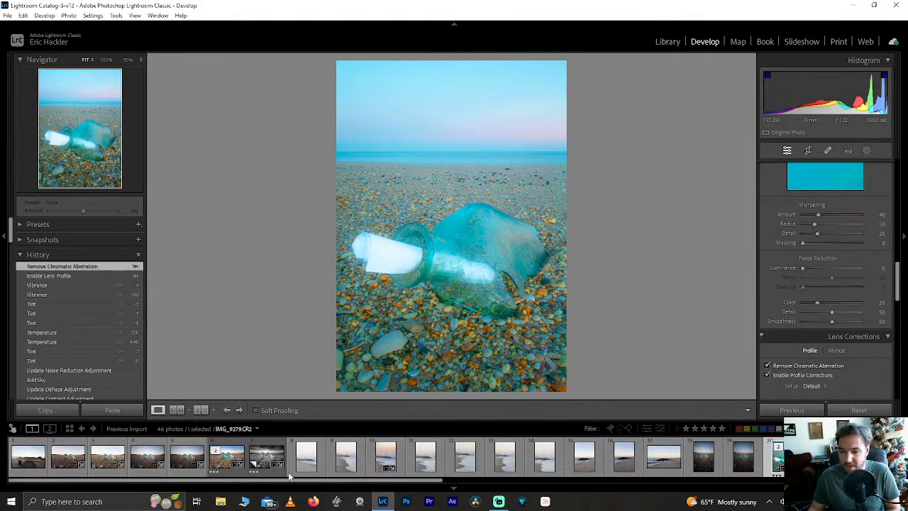
Return to IMG_9279.CR2, compare it with and without lens profile corrections, and leave the corrections enabled.
{"action": "left_click", "coordinate": [383, 461]}
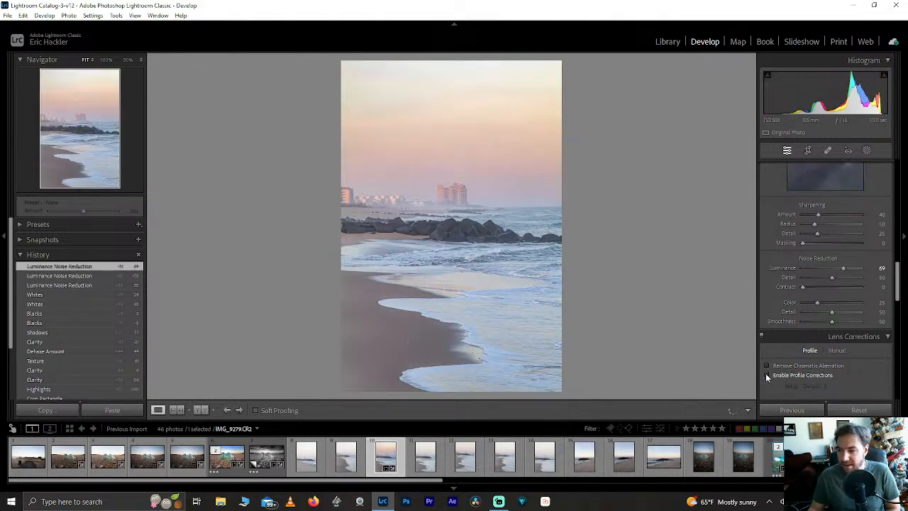
{"action": "left_click", "coordinate": [766, 374]}
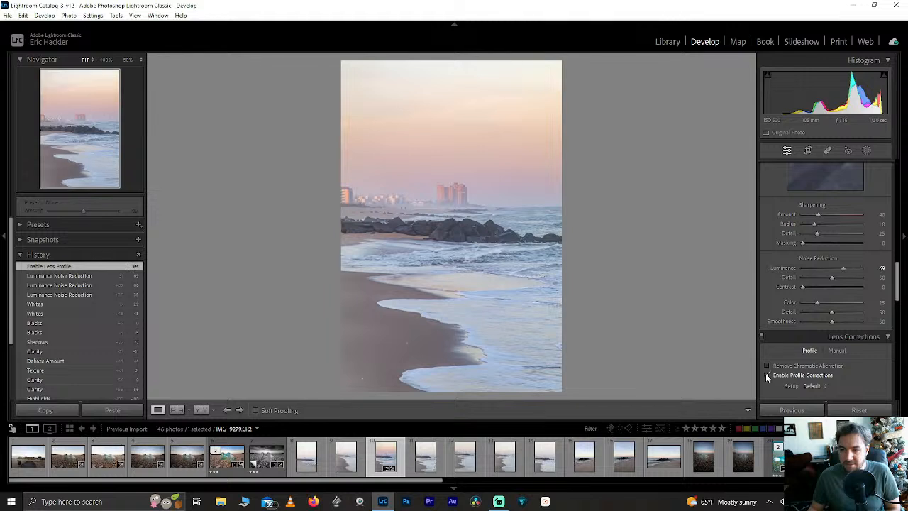
{"action": "left_click", "coordinate": [766, 374]}
{"action": "left_click", "coordinate": [766, 375]}
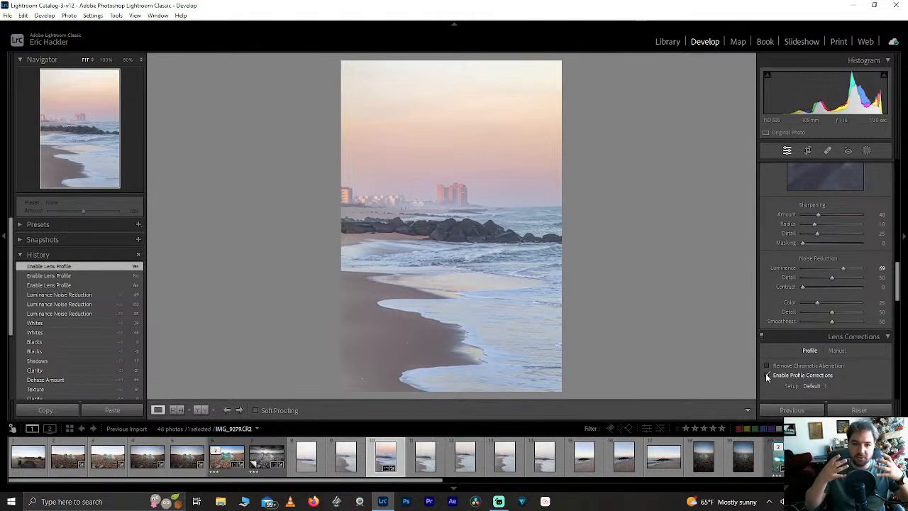
{"action": "left_click", "coordinate": [767, 374]}
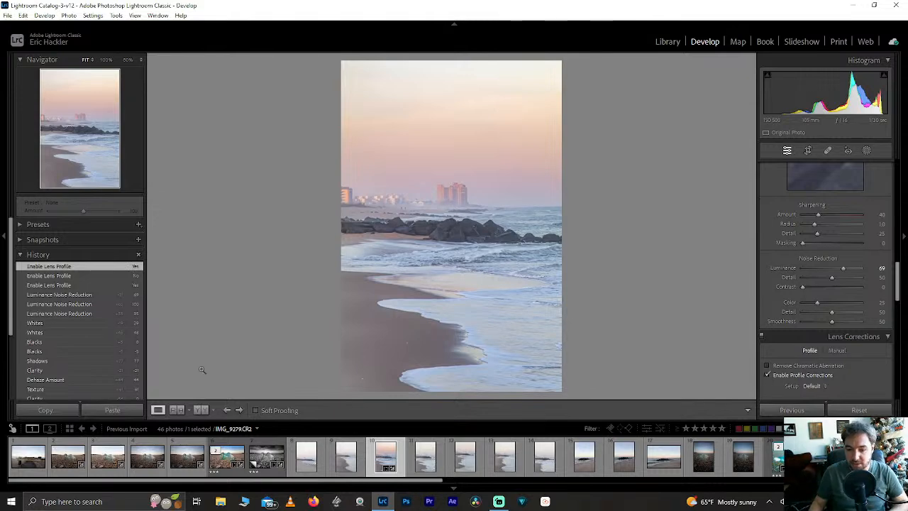
Compare the black-and-white bottle photo, IMG_9271.CR2 Copy 1, with lens profile corrections off and on, leaving them enabled.
{"action": "left_click", "coordinate": [264, 465]}
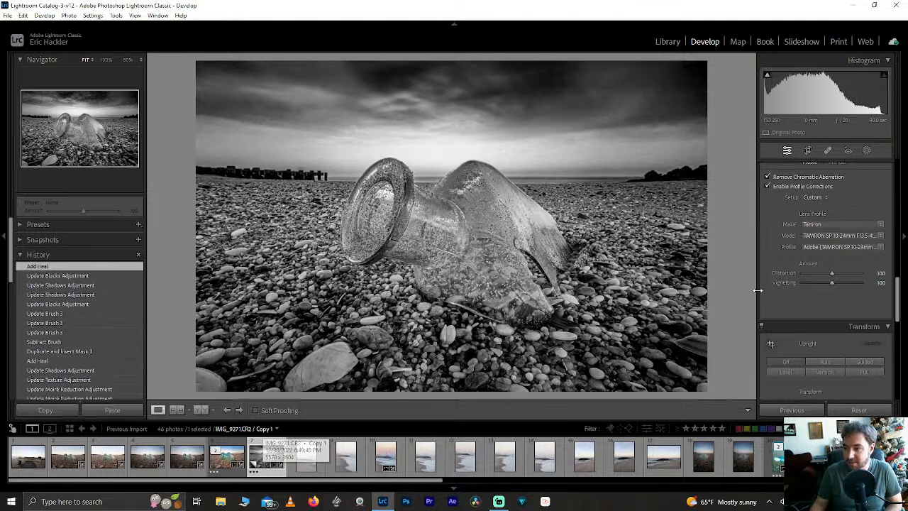
{"action": "left_click", "coordinate": [767, 186]}
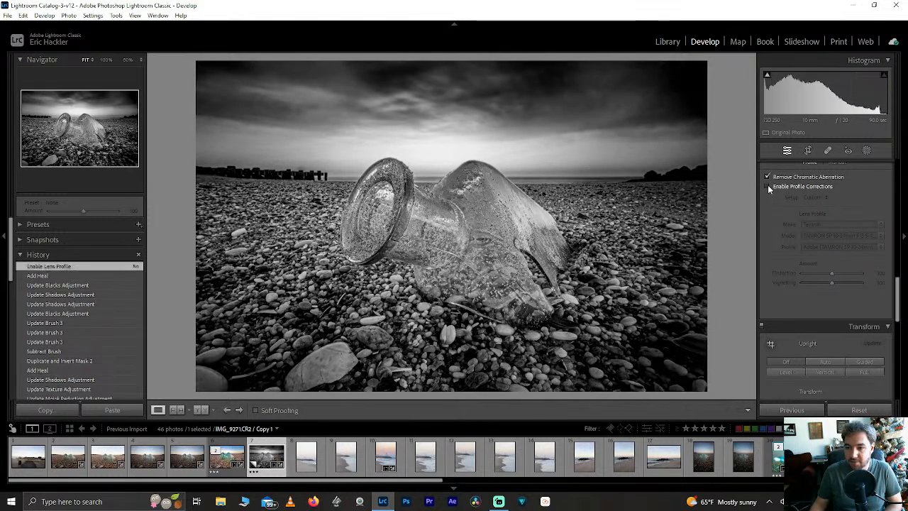
{"action": "left_click", "coordinate": [767, 186]}
{"action": "left_click", "coordinate": [768, 185]}
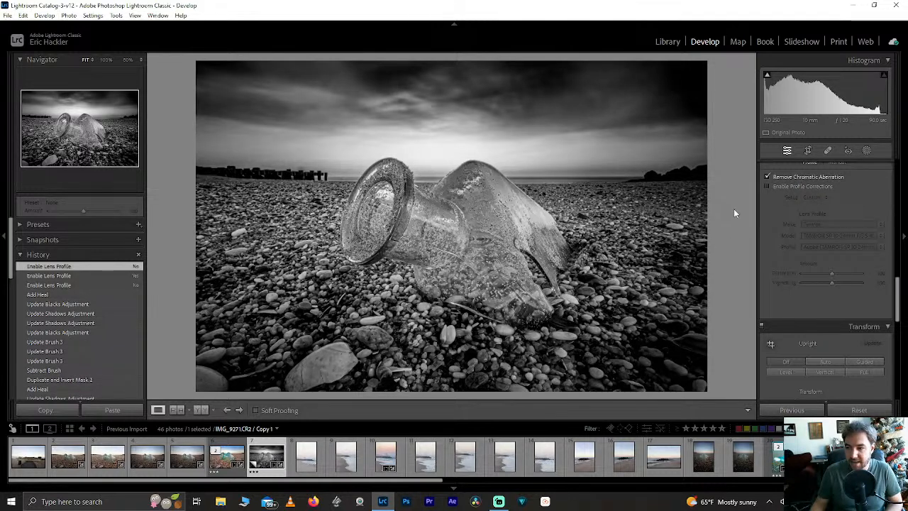
{"action": "left_click", "coordinate": [767, 186]}
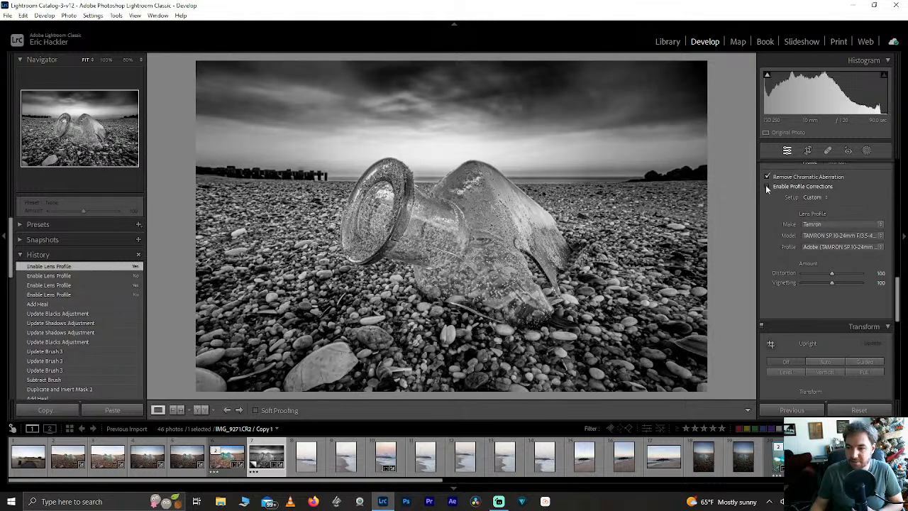
{"action": "left_click", "coordinate": [767, 186]}
{"action": "left_click", "coordinate": [766, 186]}
{"action": "left_click", "coordinate": [766, 186]}
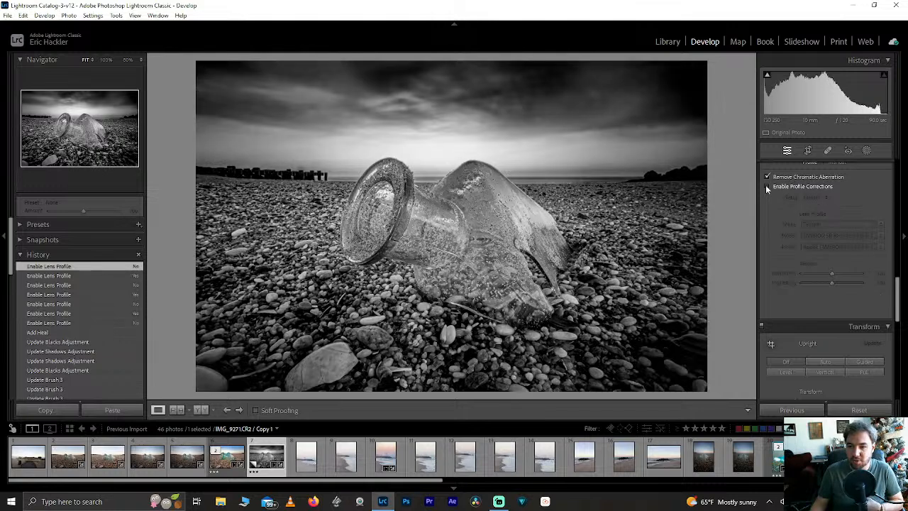
{"action": "left_click", "coordinate": [767, 186]}
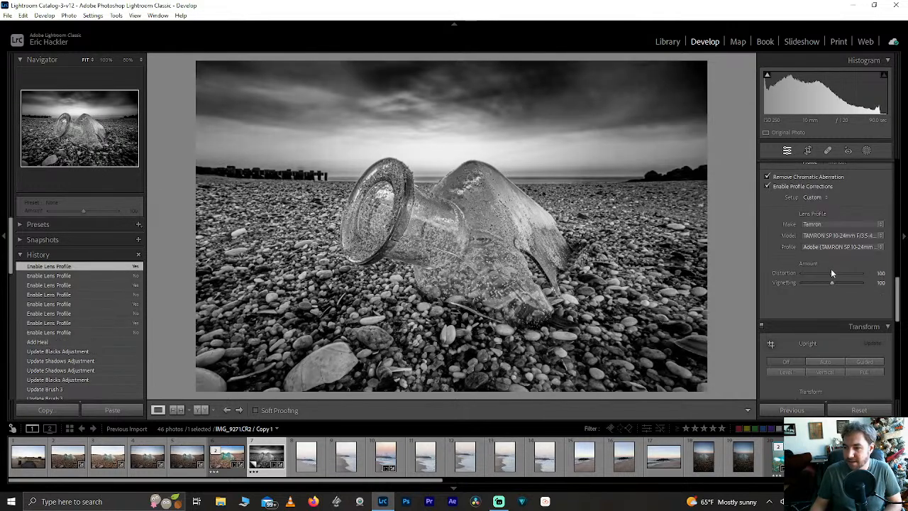
Set the lens profile's Distortion amount to 0 on the black-and-white copy and the colour version of IMG_9271.CR2.
{"action": "left_click_drag", "start_coordinate": [831, 274], "coordinate": [797, 278]}
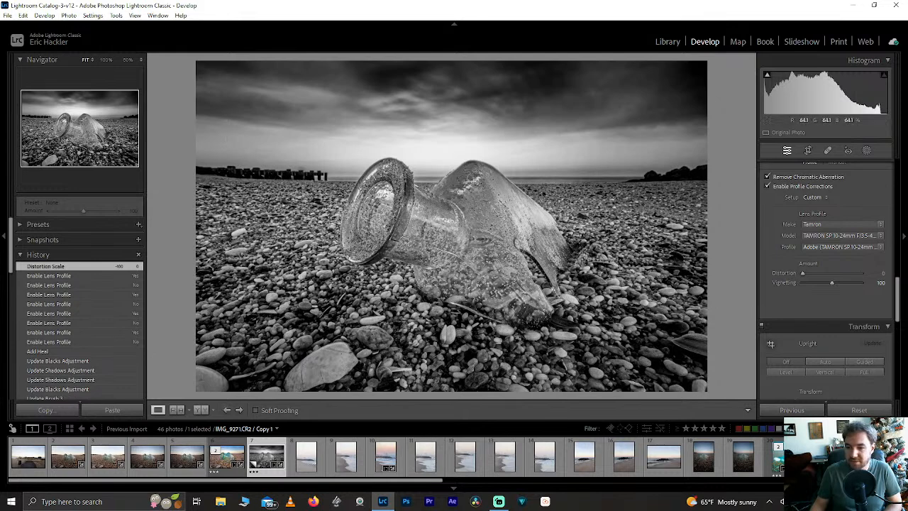
{"action": "key", "text": "Left"}
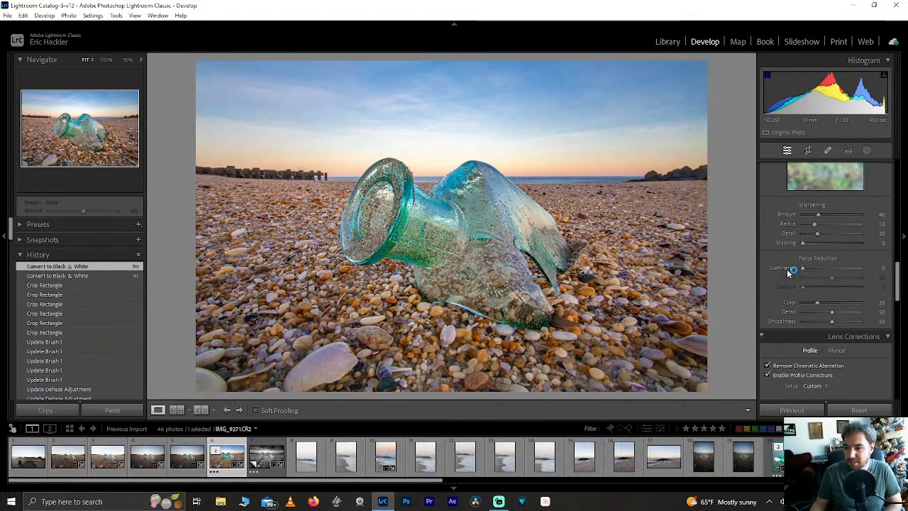
{"action": "scroll", "coordinate": [770, 297], "scroll_direction": "down", "scroll_amount": 2}
{"action": "left_click", "coordinate": [769, 298]}
{"action": "scroll", "coordinate": [819, 347], "scroll_direction": "down", "scroll_amount": 2}
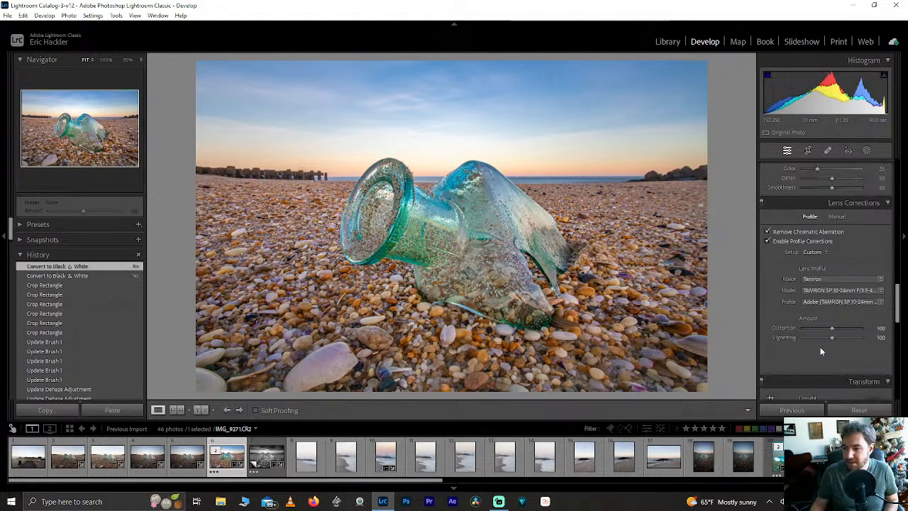
{"action": "left_click_drag", "start_coordinate": [782, 327], "coordinate": [774, 325]}
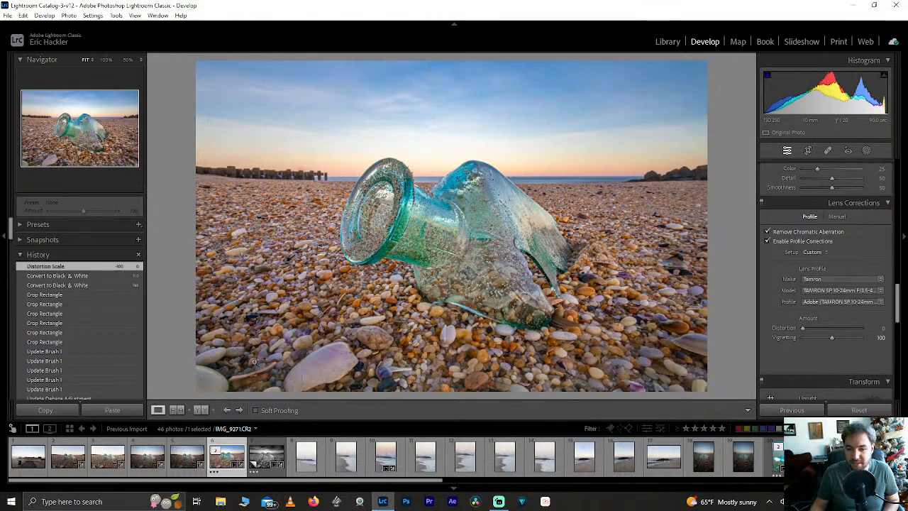
Go back to the shoreline photo IMG_9279.CR2 and compare it with profile corrections off and on.
{"action": "left_click", "coordinate": [383, 456]}
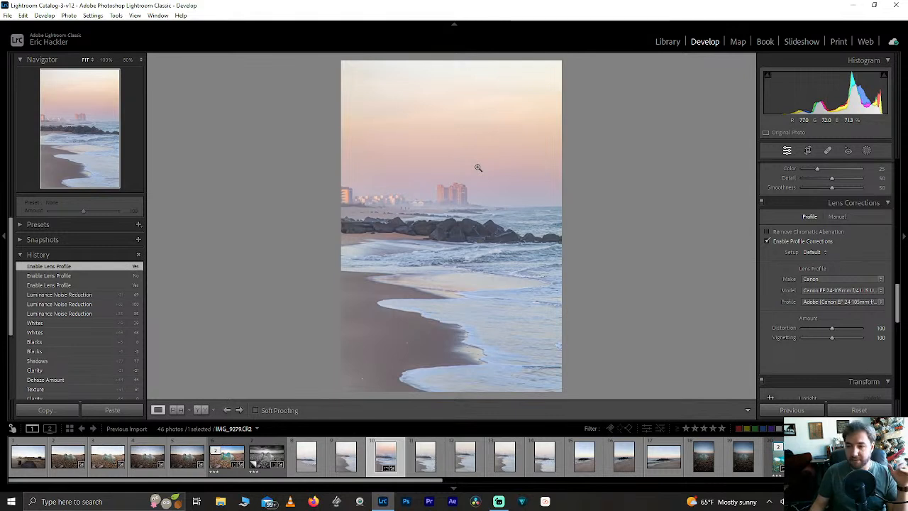
{"action": "left_click", "coordinate": [767, 242]}
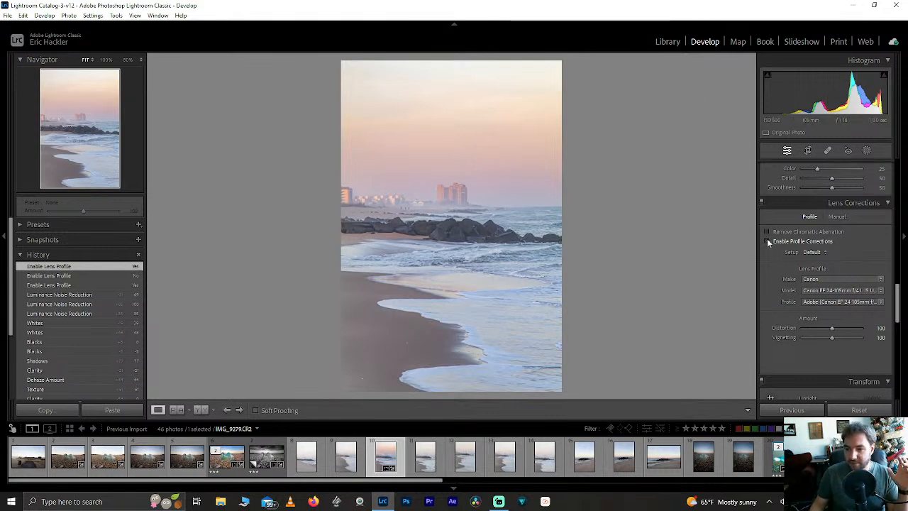
{"action": "left_click", "coordinate": [767, 241]}
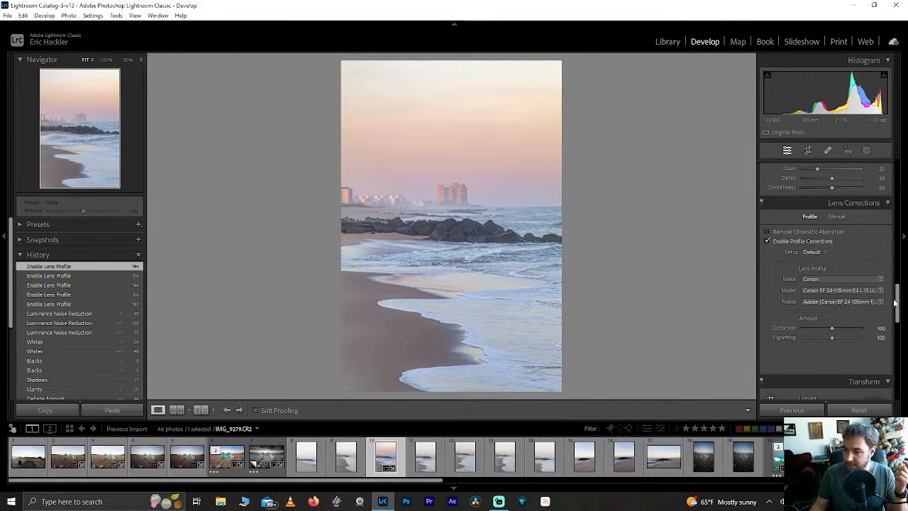
Try Blacks at +23 on the shoreline photo and reset it to 0.
{"action": "left_click_drag", "start_coordinate": [895, 303], "coordinate": [897, 183]}
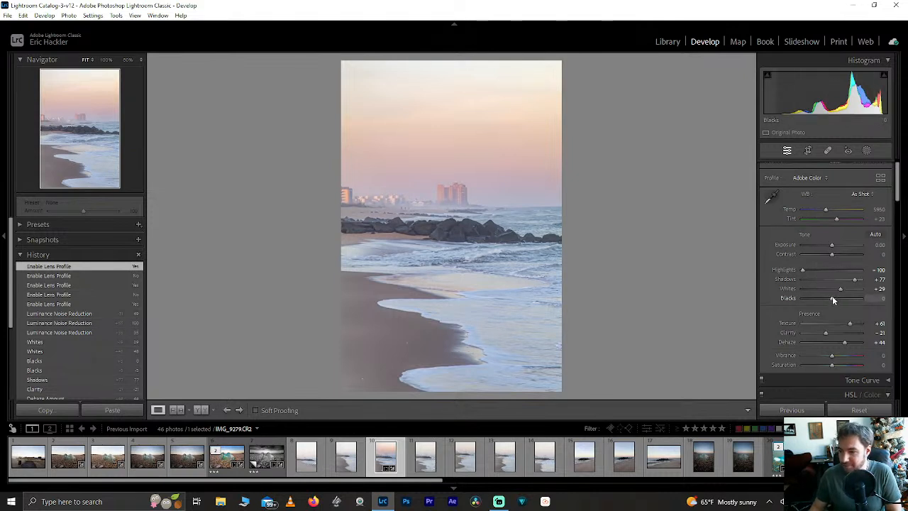
{"action": "left_click_drag", "start_coordinate": [831, 298], "coordinate": [823, 298]}
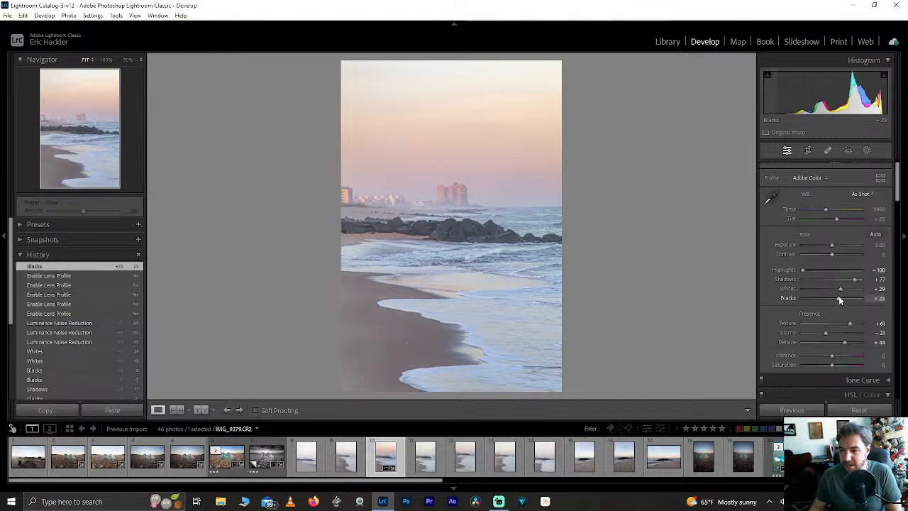
{"action": "double_click", "coordinate": [838, 295]}
Set the HSL saturation of Orange to +77 and Yellow to +43, leaving Red at 0.
{"action": "left_click_drag", "start_coordinate": [897, 192], "coordinate": [896, 230]}
{"action": "mouse_move", "coordinate": [834, 304]}
{"action": "left_mouse_down"}
{"action": "mouse_move", "coordinate": [877, 302]}
{"action": "mouse_move", "coordinate": [846, 299]}
{"action": "left_mouse_up"}
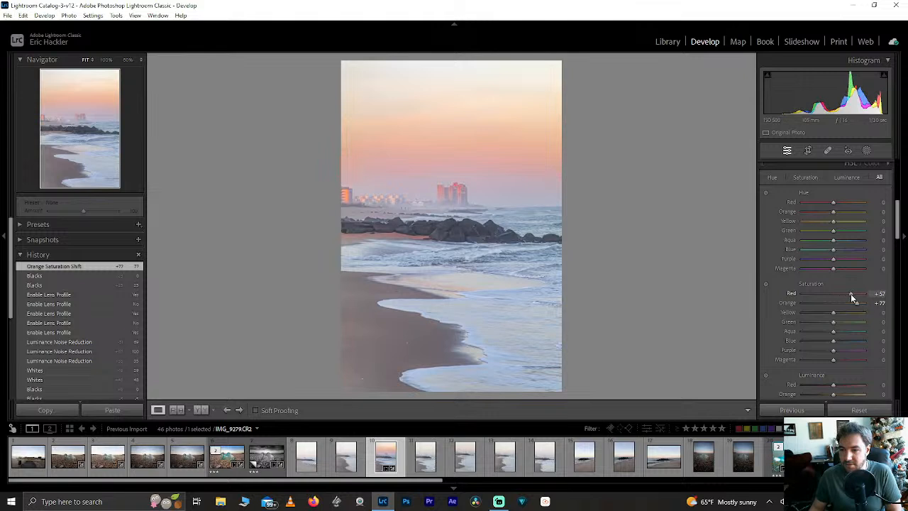
{"action": "double_click", "coordinate": [848, 297]}
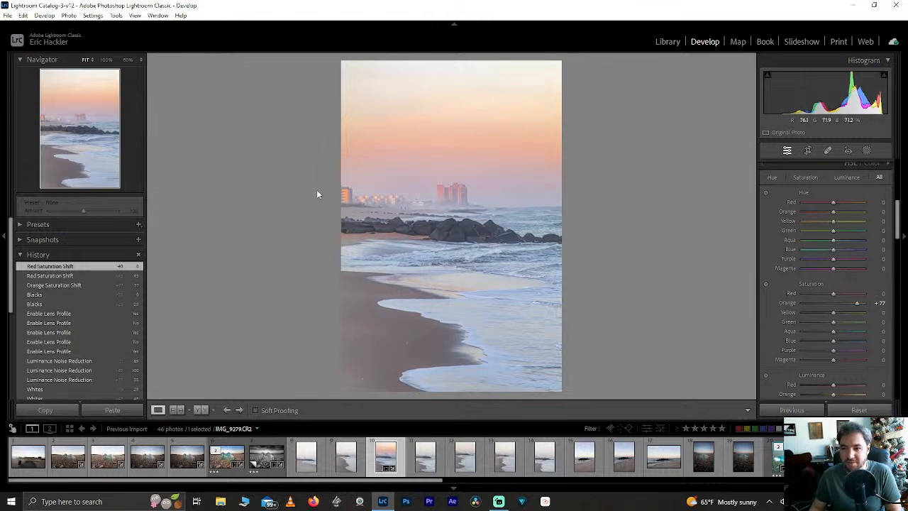
{"action": "mouse_move", "coordinate": [834, 315]}
{"action": "left_mouse_down"}
{"action": "mouse_move", "coordinate": [871, 313]}
{"action": "mouse_move", "coordinate": [847, 317]}
{"action": "left_mouse_up"}
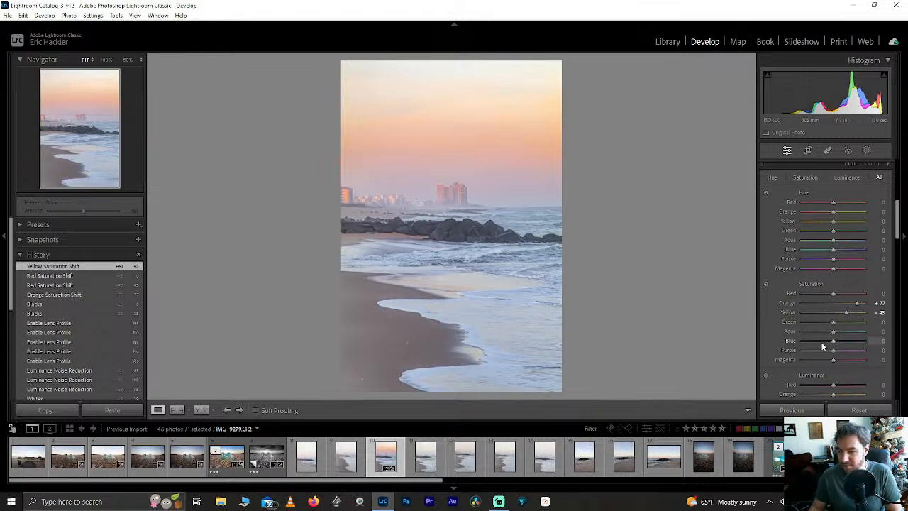
Set the HSL saturation of Blue to +20 and Aqua to -100, leaving Green at 0.
{"action": "mouse_move", "coordinate": [833, 344]}
{"action": "left_mouse_down"}
{"action": "mouse_move", "coordinate": [864, 342]}
{"action": "mouse_move", "coordinate": [839, 342]}
{"action": "left_mouse_up"}
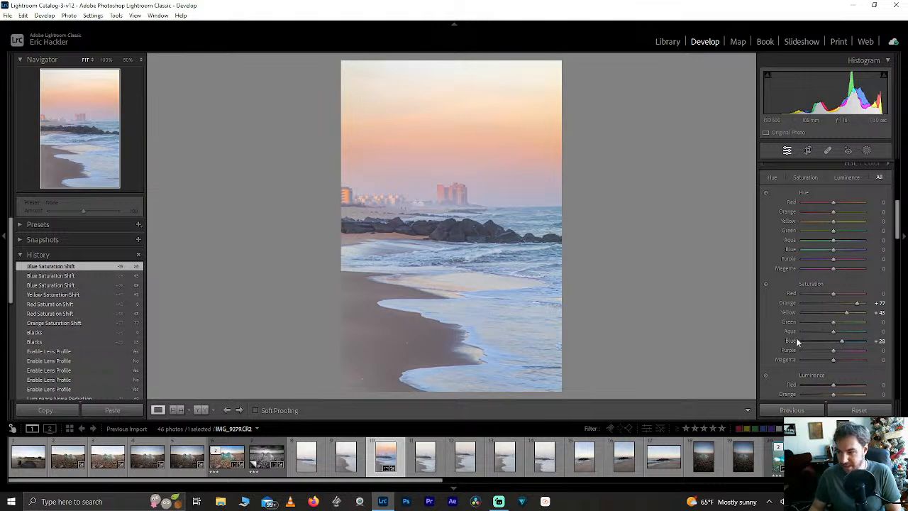
{"action": "left_click", "coordinate": [839, 341]}
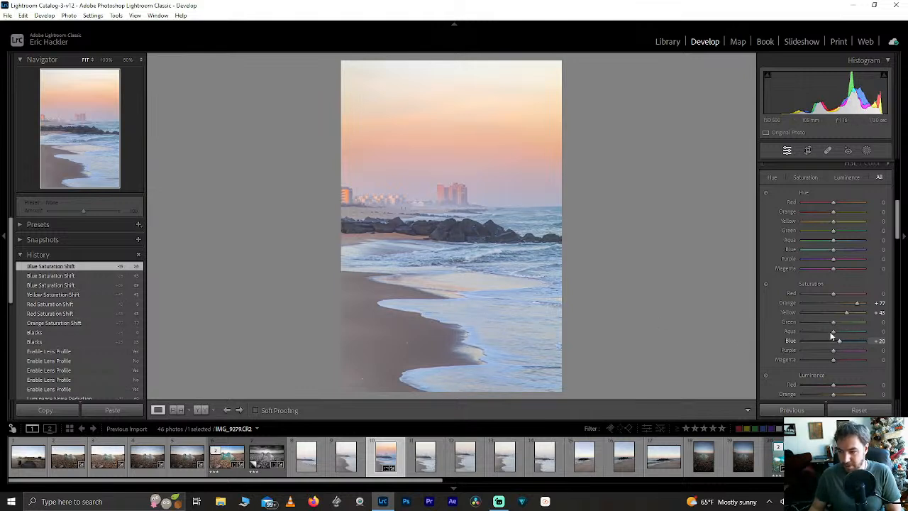
{"action": "left_click_drag", "start_coordinate": [833, 331], "coordinate": [751, 325]}
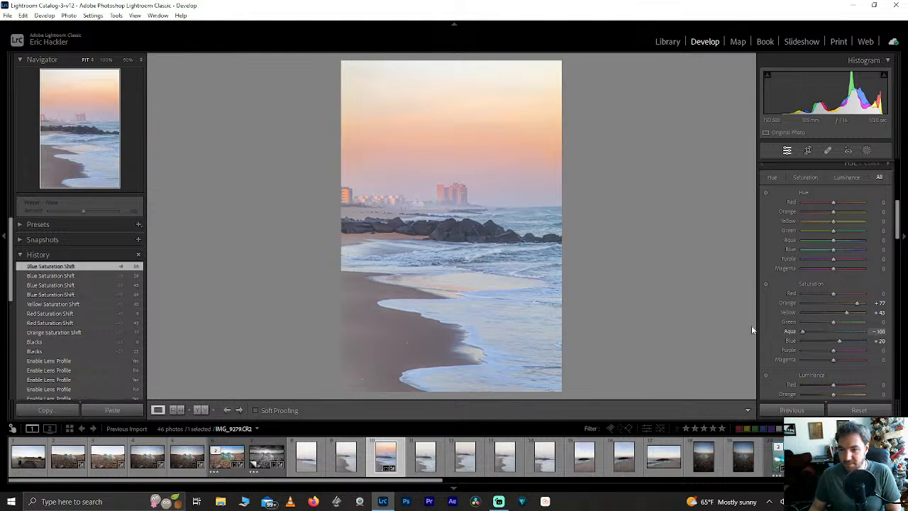
{"action": "mouse_move", "coordinate": [834, 322]}
{"action": "left_mouse_down"}
{"action": "mouse_move", "coordinate": [875, 324]}
{"action": "mouse_move", "coordinate": [788, 326]}
{"action": "mouse_move", "coordinate": [824, 324]}
{"action": "left_mouse_up"}
{"action": "double_click", "coordinate": [824, 324]}
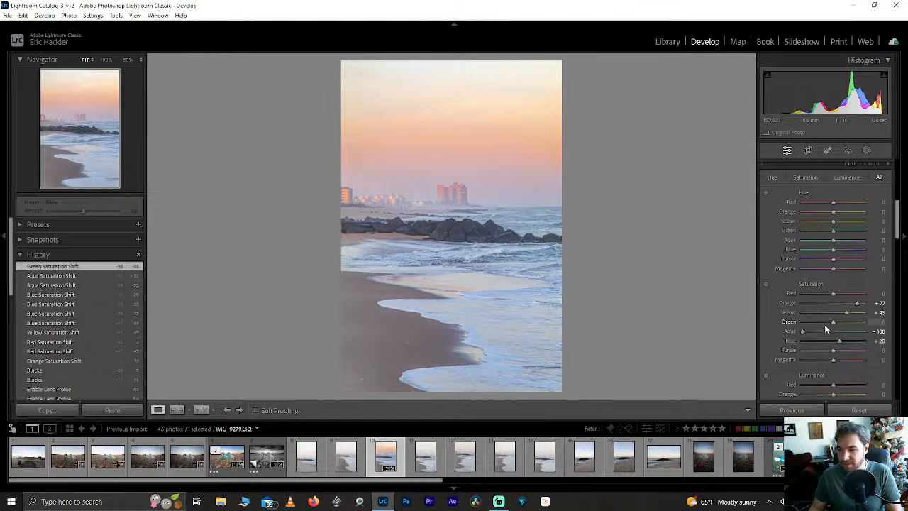
Try shifting the HSL hue of Blue and the saturation of Purple and Magenta, and reset all three to 0.
{"action": "left_click_drag", "start_coordinate": [831, 257], "coordinate": [813, 254]}
{"action": "double_click", "coordinate": [813, 254]}
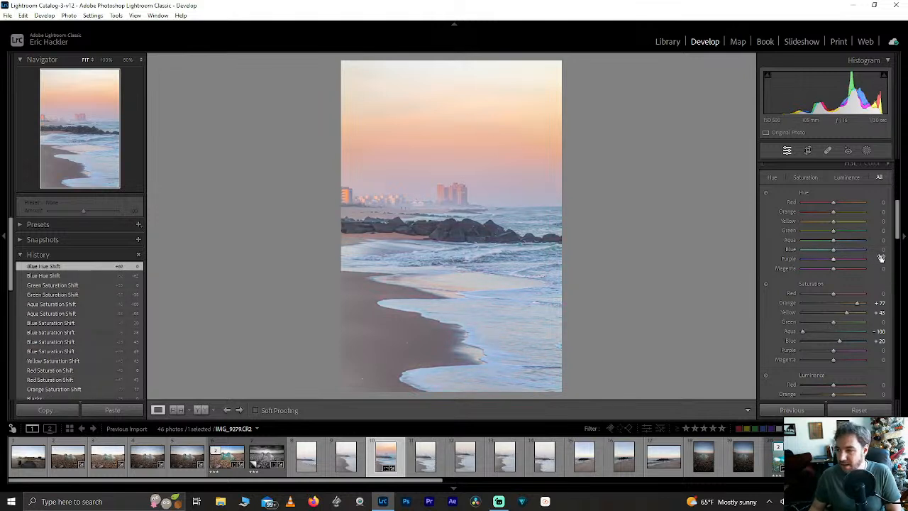
{"action": "left_click_drag", "start_coordinate": [898, 233], "coordinate": [895, 248]}
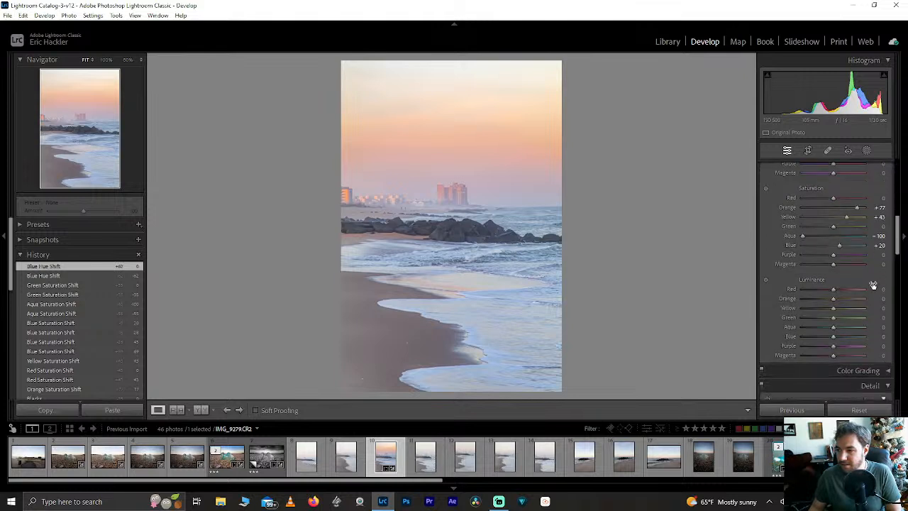
{"action": "left_click_drag", "start_coordinate": [834, 254], "coordinate": [853, 261]}
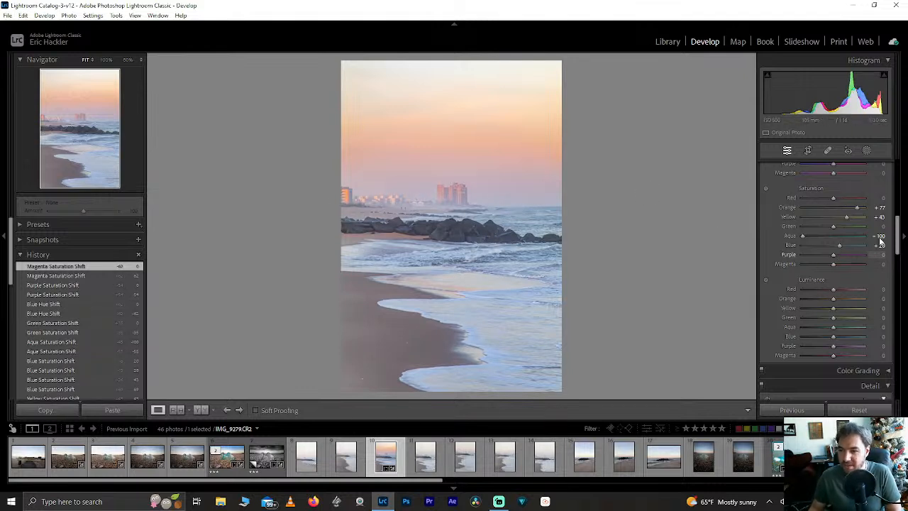
Set the HSL saturation of Red to +28 and check the effect on the buildings close up.
{"action": "left_click_drag", "start_coordinate": [833, 198], "coordinate": [841, 199]}
{"action": "left_click", "coordinate": [457, 186]}
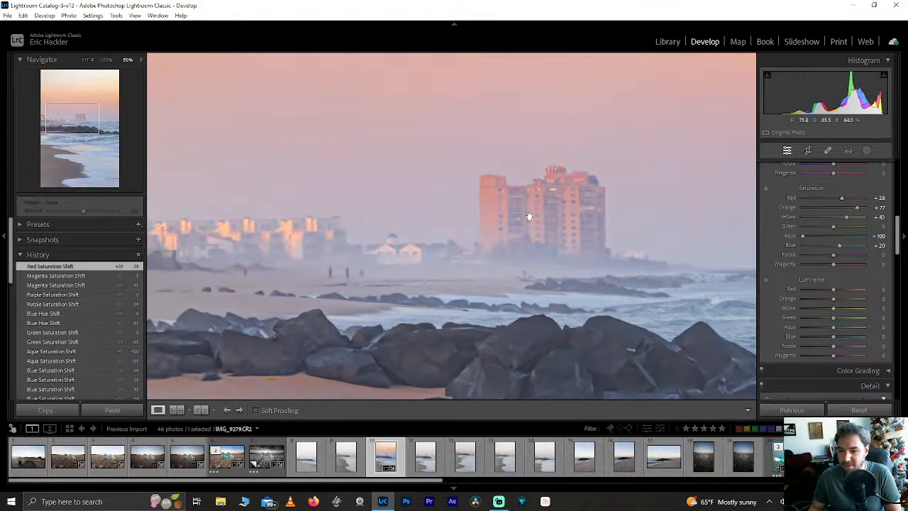
{"action": "left_click", "coordinate": [555, 232]}
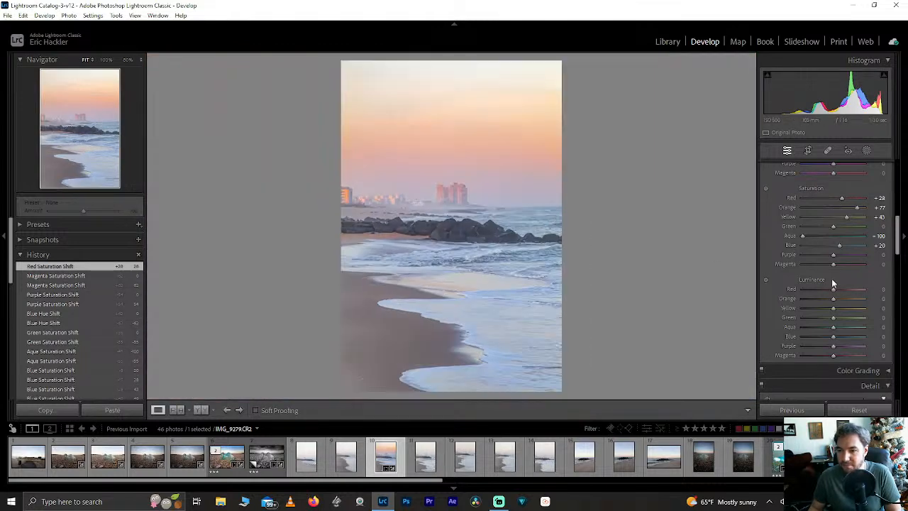
Set the HSL luminance of Red to -3 and Yellow to -28, trying Green as well and resetting it to 0.
{"action": "scroll", "coordinate": [880, 273], "scroll_direction": "down", "scroll_amount": 2}
{"action": "scroll", "coordinate": [865, 280], "scroll_direction": "up", "scroll_amount": 2}
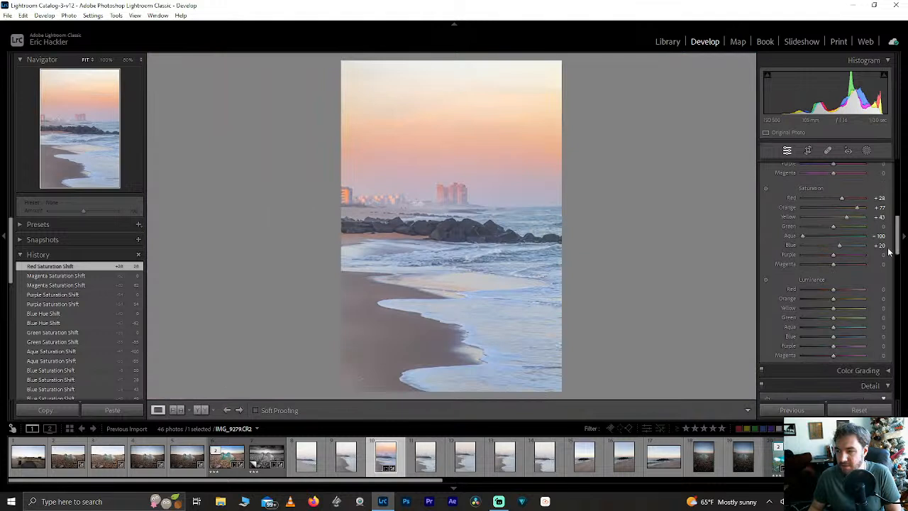
{"action": "left_click_drag", "start_coordinate": [836, 287], "coordinate": [820, 309]}
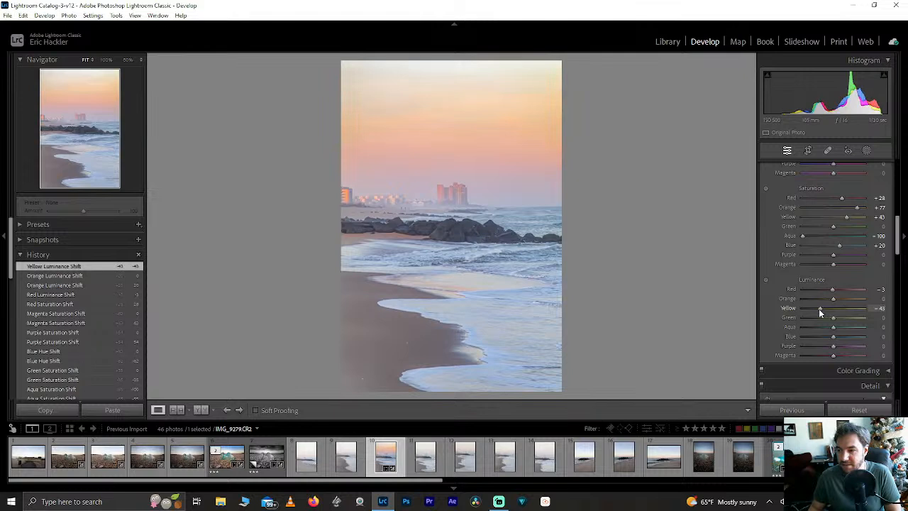
{"action": "left_click_drag", "start_coordinate": [822, 308], "coordinate": [842, 317]}
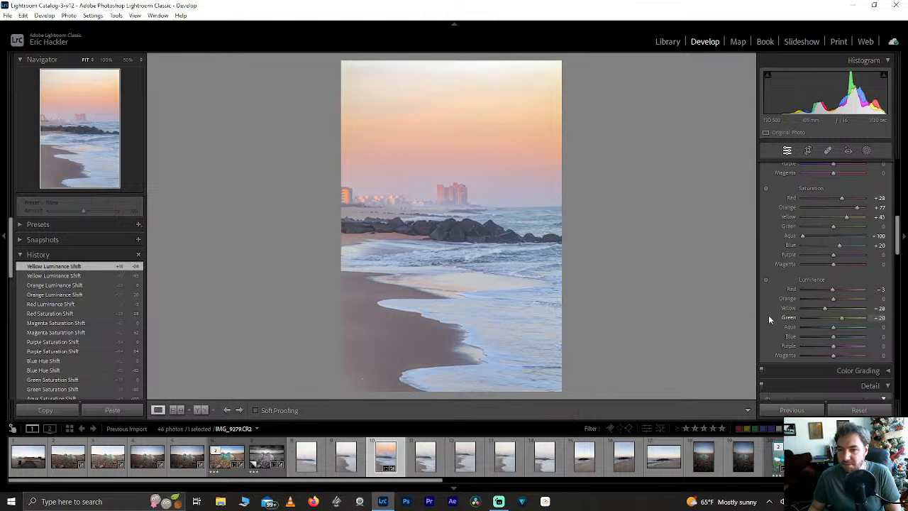
{"action": "left_click_drag", "start_coordinate": [768, 315], "coordinate": [816, 322]}
{"action": "double_click", "coordinate": [816, 317]}
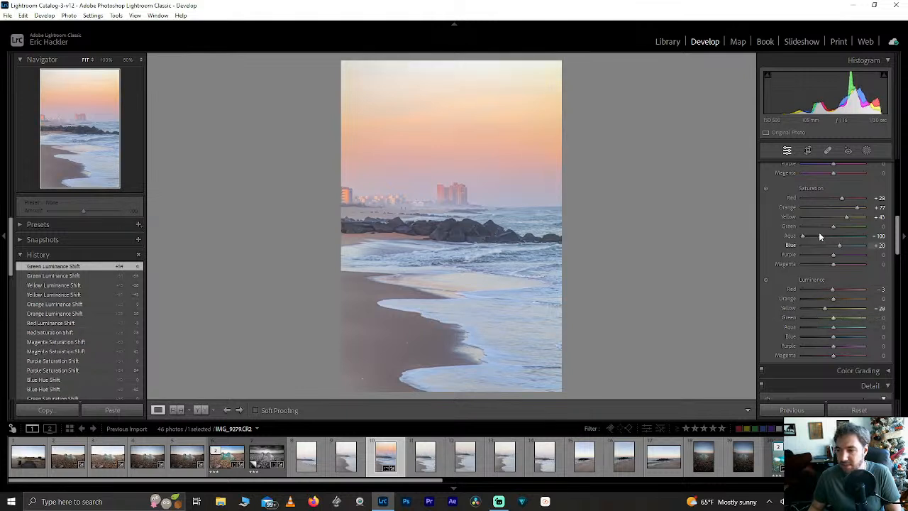
Adjust Green in HSL with its hue at -100, saturation at +17 and luminance at +8.
{"action": "left_click_drag", "start_coordinate": [833, 227], "coordinate": [769, 230]}
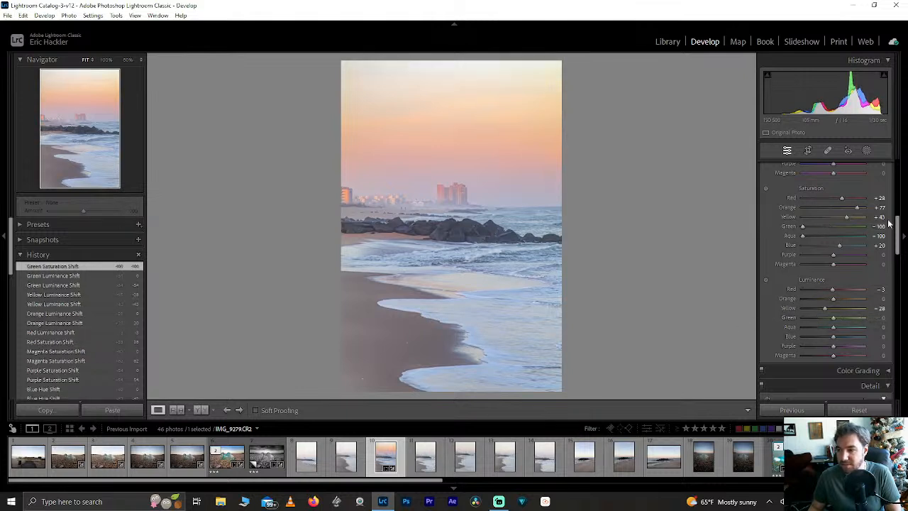
{"action": "double_click", "coordinate": [802, 226]}
{"action": "left_click_drag", "start_coordinate": [898, 228], "coordinate": [900, 210]}
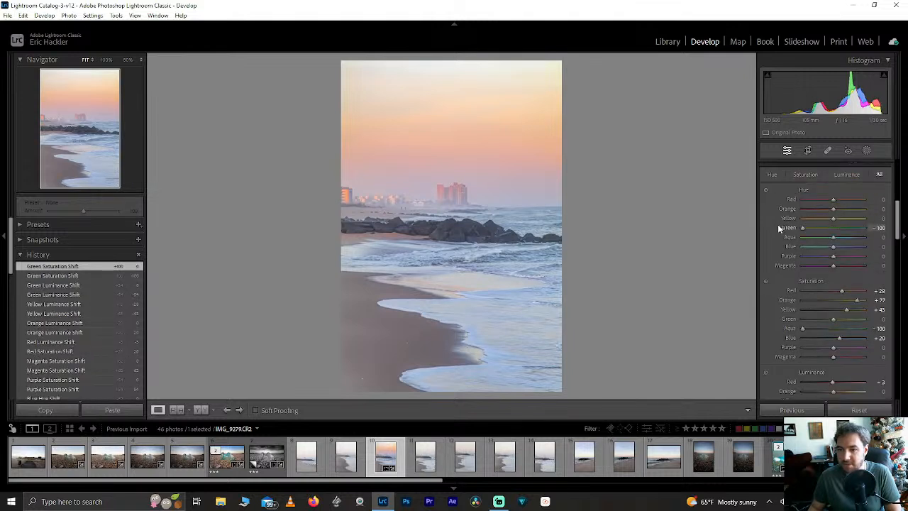
{"action": "left_click_drag", "start_coordinate": [736, 224], "coordinate": [737, 224]}
{"action": "mouse_move", "coordinate": [833, 318]}
{"action": "left_mouse_down"}
{"action": "mouse_move", "coordinate": [807, 312]}
{"action": "mouse_move", "coordinate": [888, 309]}
{"action": "mouse_move", "coordinate": [838, 320]}
{"action": "left_mouse_up"}
{"action": "scroll", "coordinate": [882, 263], "scroll_direction": "down", "scroll_amount": 3}
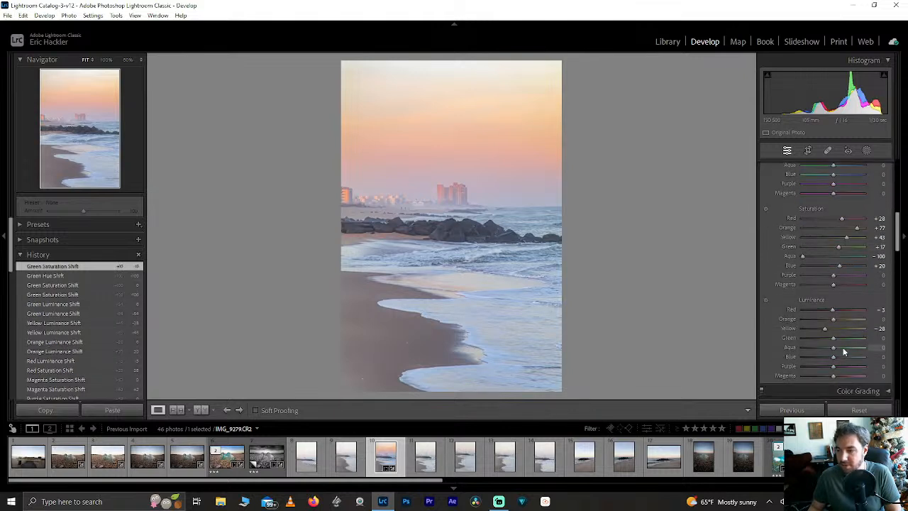
{"action": "mouse_move", "coordinate": [817, 338]}
{"action": "left_mouse_down"}
{"action": "mouse_move", "coordinate": [784, 339]}
{"action": "mouse_move", "coordinate": [851, 338]}
{"action": "mouse_move", "coordinate": [835, 339]}
{"action": "left_mouse_up"}
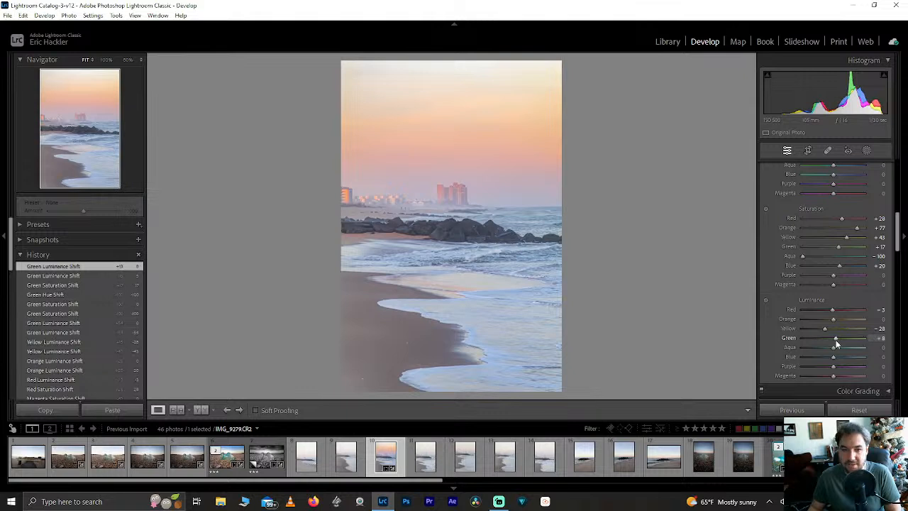
Crop a narrow strip of sky off the upper edge of the photo and apply the crop.
{"action": "left_click", "coordinate": [809, 151]}
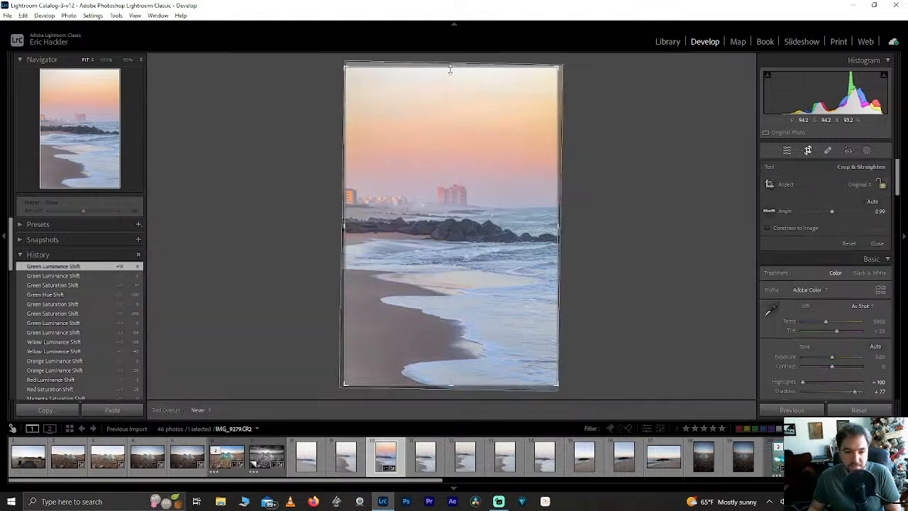
{"action": "left_click_drag", "start_coordinate": [450, 69], "coordinate": [450, 75]}
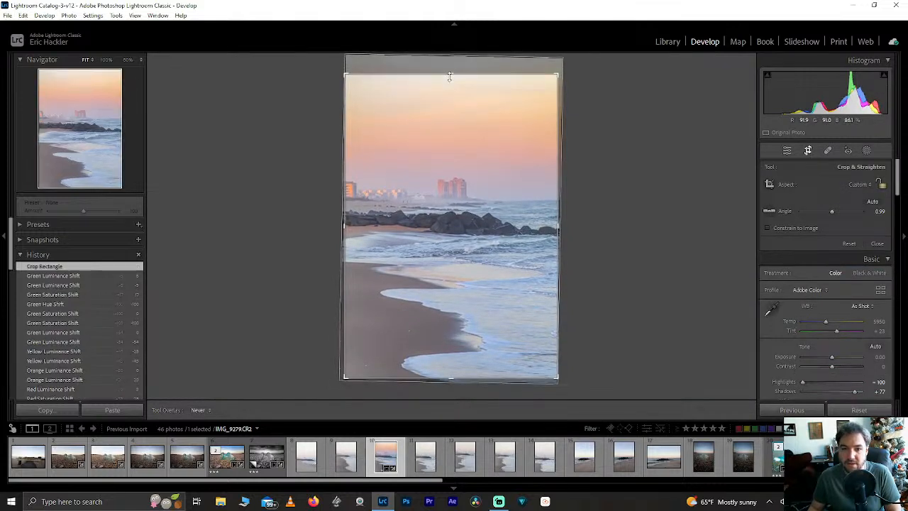
{"action": "left_click", "coordinate": [808, 150]}
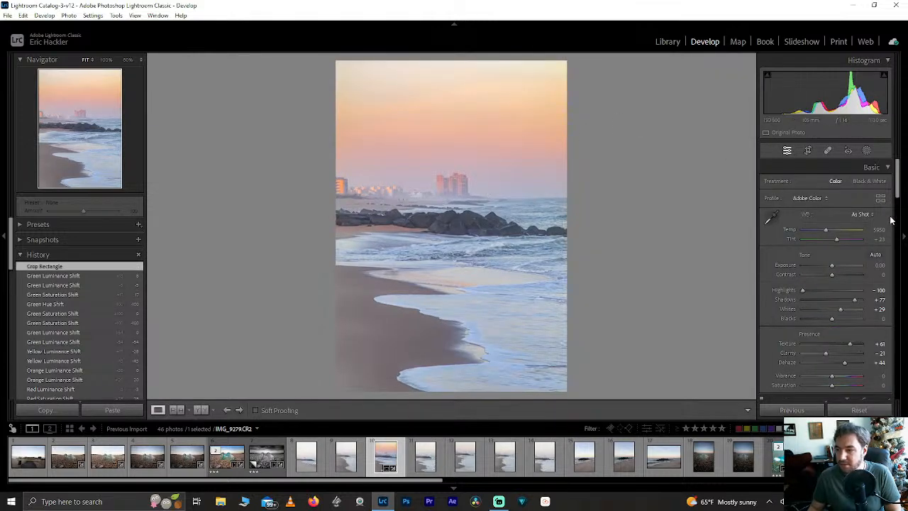
Reset the HSL saturation of Yellow, compare it low and high, and set it to +49.
{"action": "scroll", "coordinate": [890, 222], "scroll_direction": "down", "scroll_amount": 3}
{"action": "scroll", "coordinate": [889, 222], "scroll_direction": "down", "scroll_amount": 1}
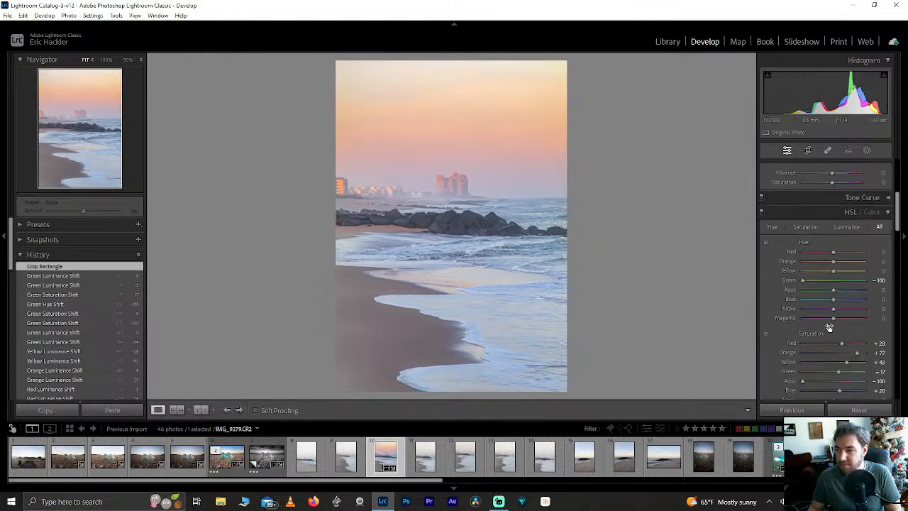
{"action": "double_click", "coordinate": [846, 364]}
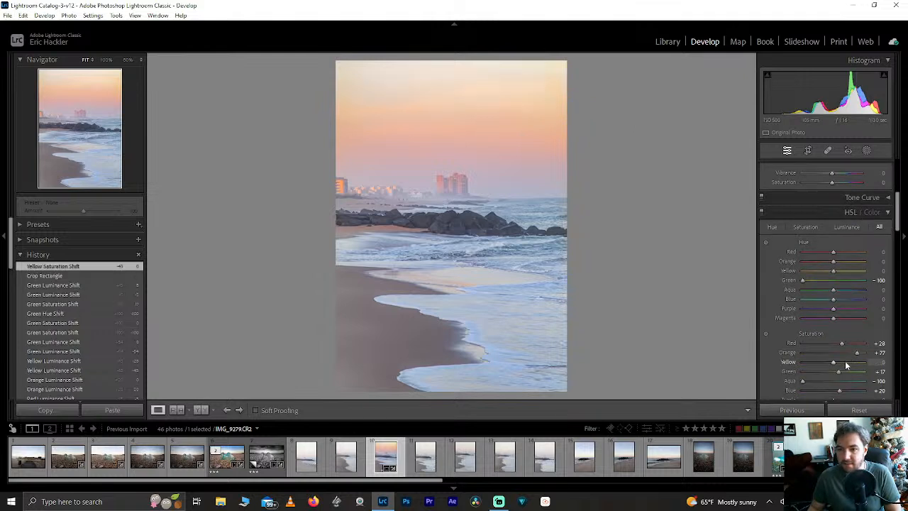
{"action": "left_click_drag", "start_coordinate": [802, 362], "coordinate": [849, 363]}
{"action": "double_click", "coordinate": [810, 362]}
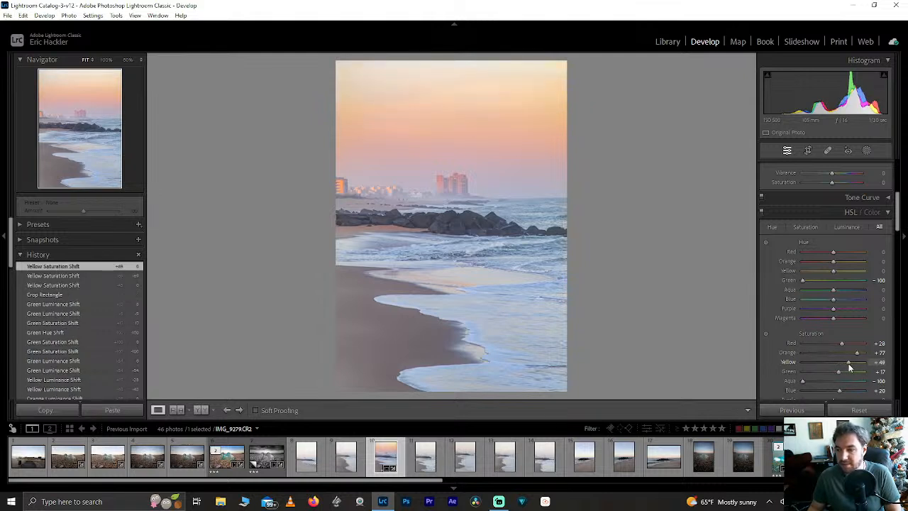
Set the HSL luminance of Blue to +28 and its saturation to +38.
{"action": "left_click_drag", "start_coordinate": [894, 221], "coordinate": [894, 240]}
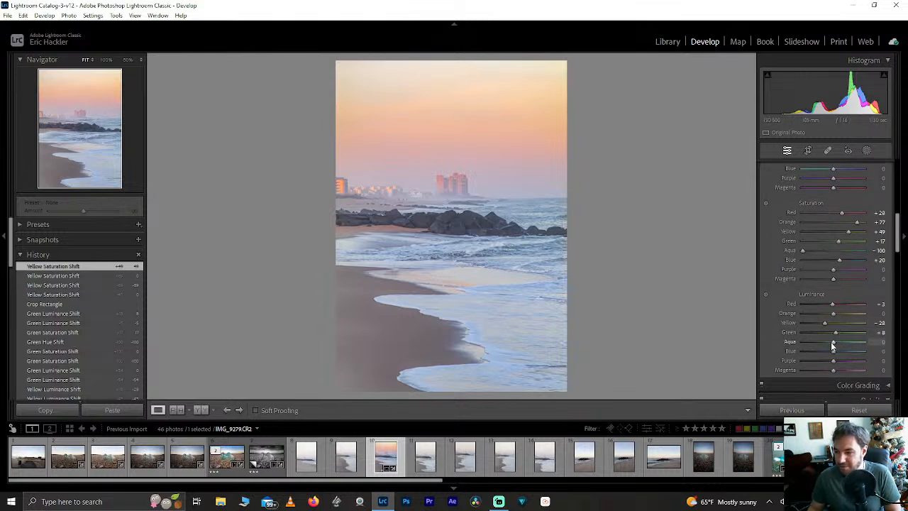
{"action": "left_click_drag", "start_coordinate": [833, 352], "coordinate": [840, 353]}
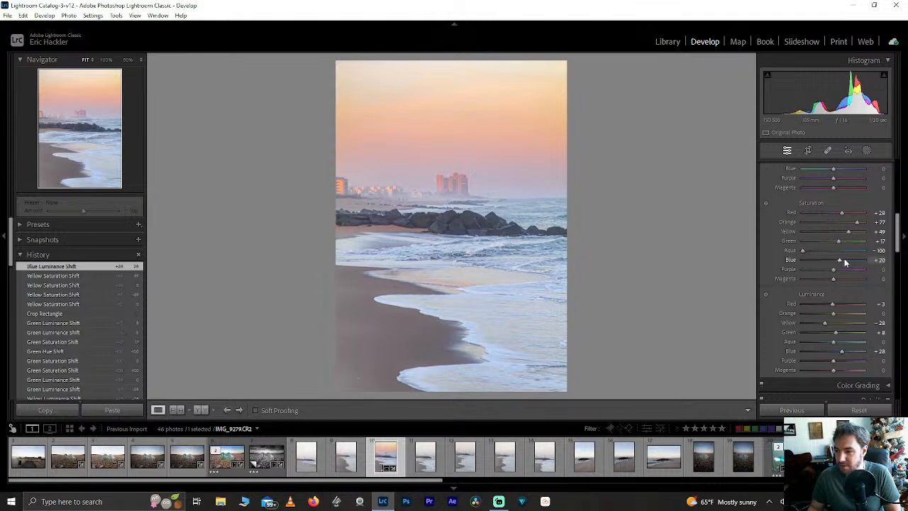
{"action": "left_click_drag", "start_coordinate": [840, 262], "coordinate": [850, 263]}
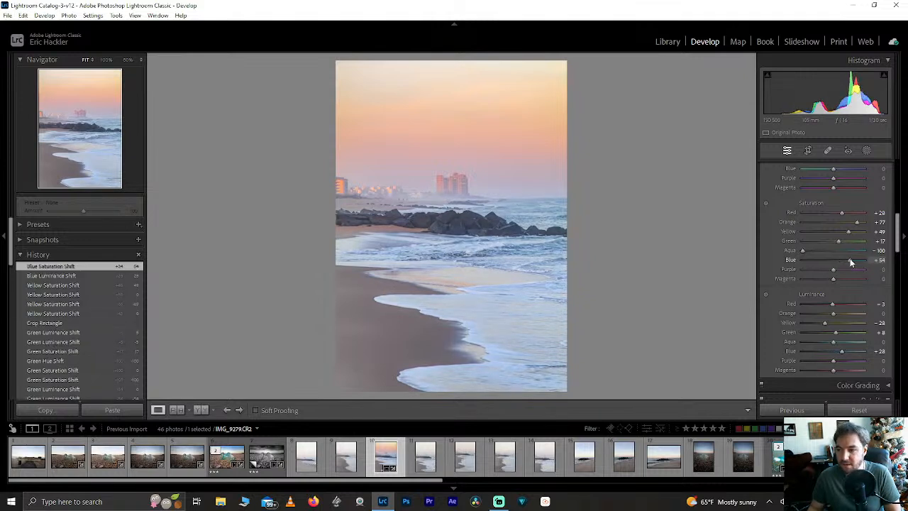
{"action": "left_click_drag", "start_coordinate": [848, 262], "coordinate": [844, 261]}
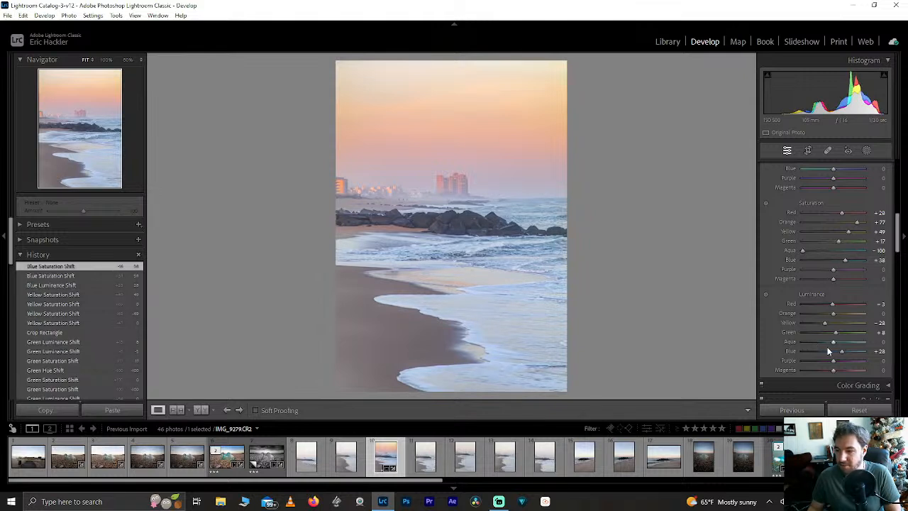
Set the HSL luminance of Aqua to +100, and try Purple and Magenta luminance before resetting both to 0.
{"action": "left_click_drag", "start_coordinate": [834, 344], "coordinate": [898, 340]}
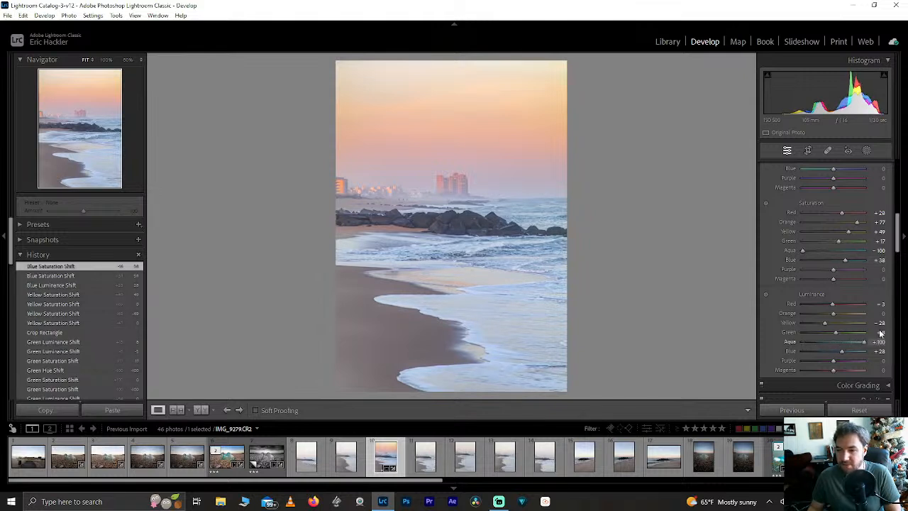
{"action": "left_click", "coordinate": [865, 361]}
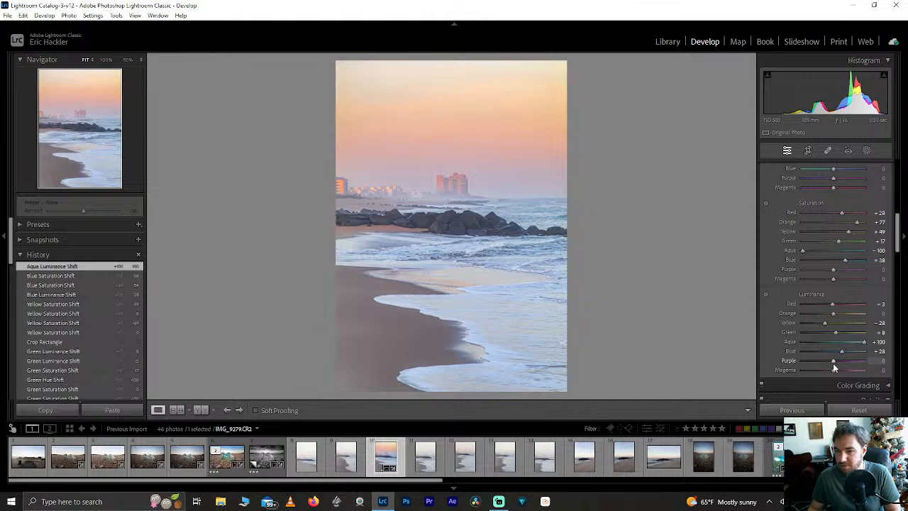
{"action": "left_click_drag", "start_coordinate": [864, 363], "coordinate": [836, 371]}
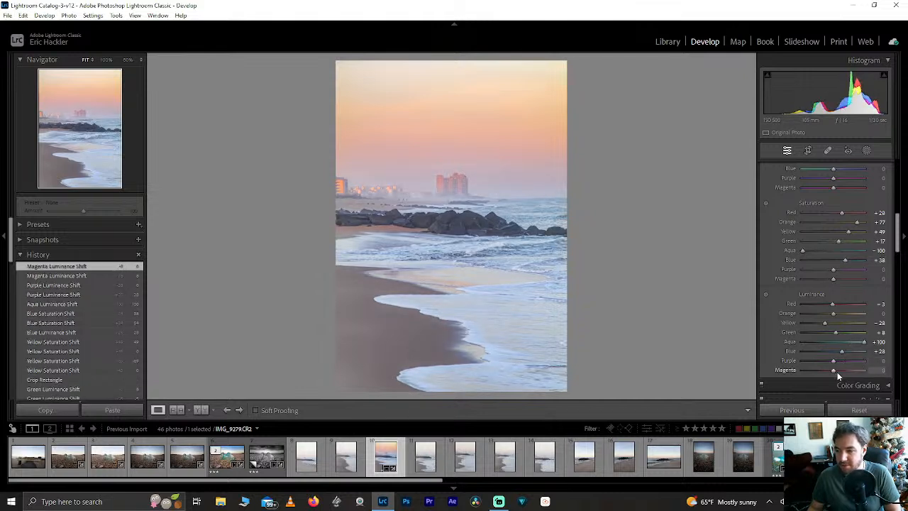
Reset the HSL luminance of Red and Blue to 0 and readjust the Blue saturation to +38.
{"action": "left_click_drag", "start_coordinate": [834, 304], "coordinate": [842, 303]}
{"action": "double_click", "coordinate": [841, 301]}
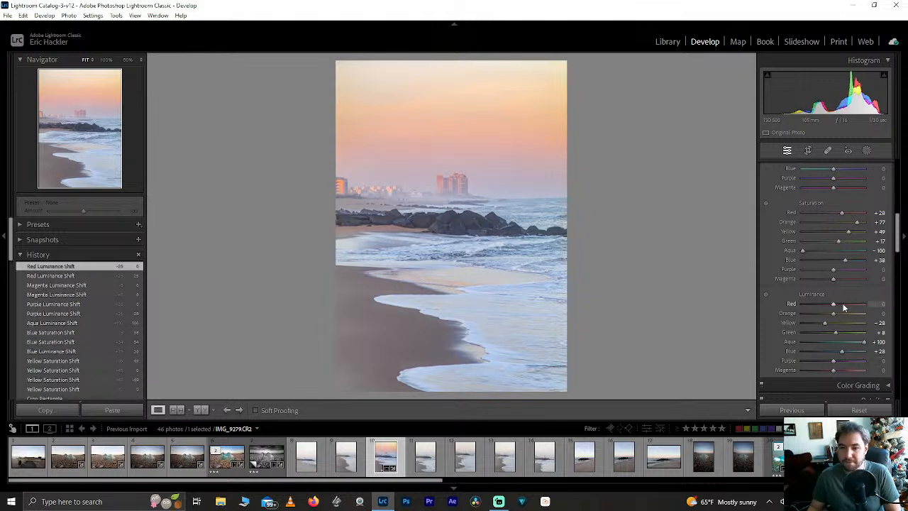
{"action": "double_click", "coordinate": [842, 353]}
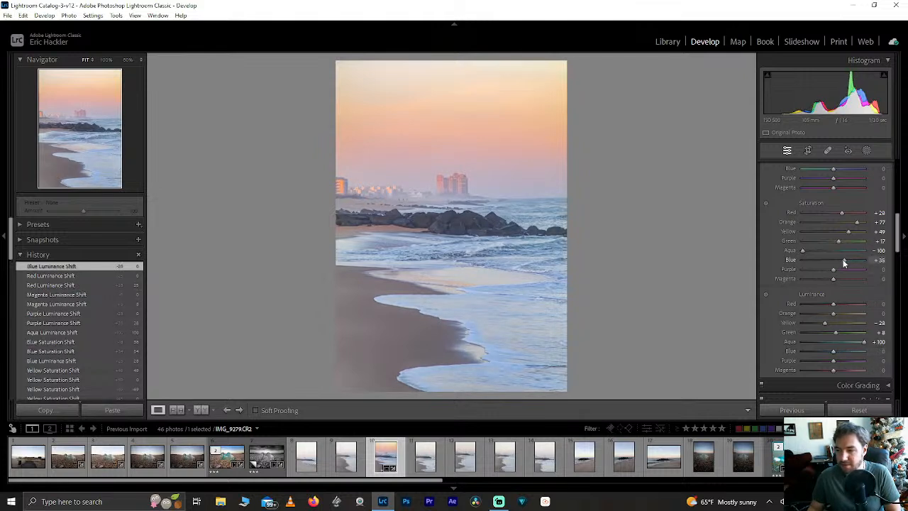
{"action": "mouse_move", "coordinate": [844, 263]}
{"action": "left_mouse_down"}
{"action": "mouse_move", "coordinate": [834, 266]}
{"action": "mouse_move", "coordinate": [844, 260]}
{"action": "left_mouse_up"}
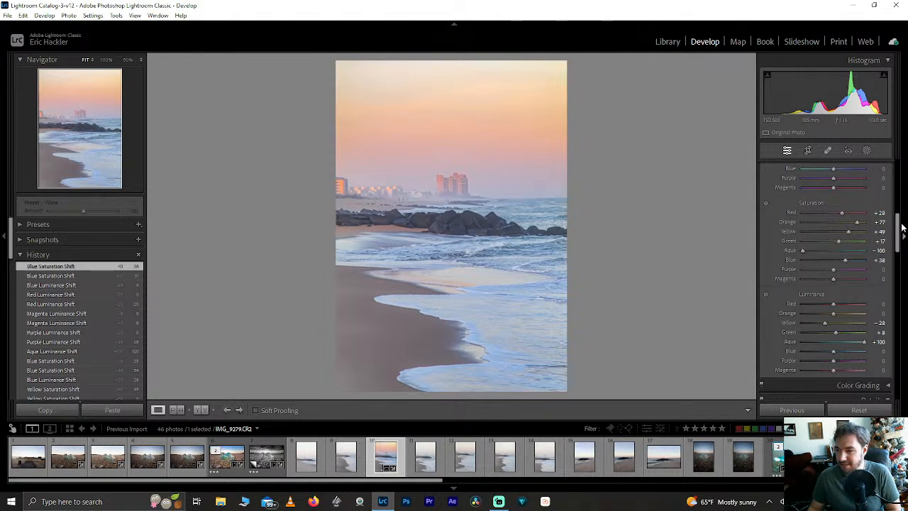
Straighten the photo along the sea horizon to an angle of about 0.08 and widen the crop to both side edges of the image.
{"action": "left_click_drag", "start_coordinate": [897, 226], "coordinate": [898, 160]}
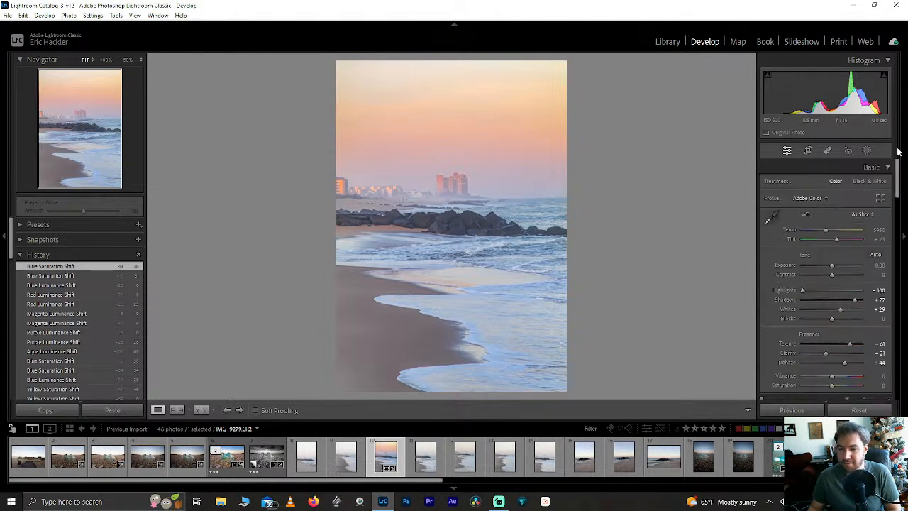
{"action": "left_click", "coordinate": [808, 150]}
{"action": "left_click", "coordinate": [770, 212]}
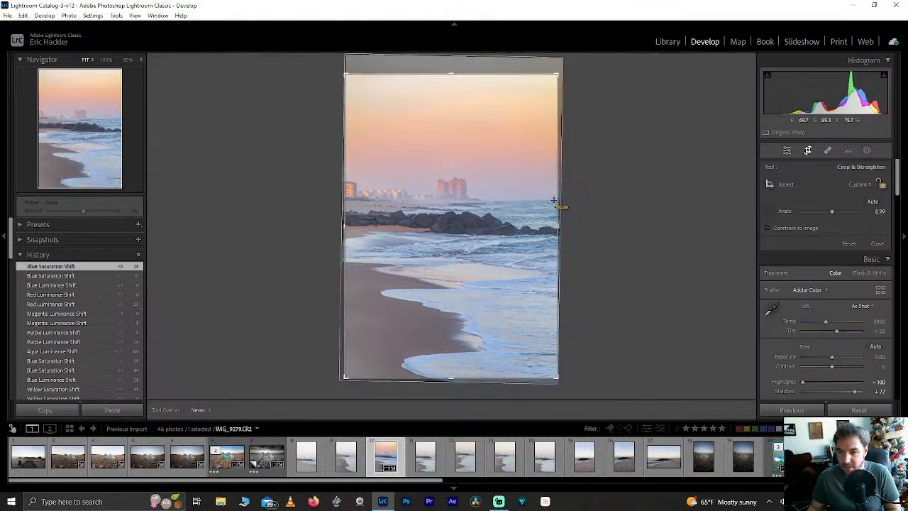
{"action": "left_click_drag", "start_coordinate": [479, 191], "coordinate": [354, 195]}
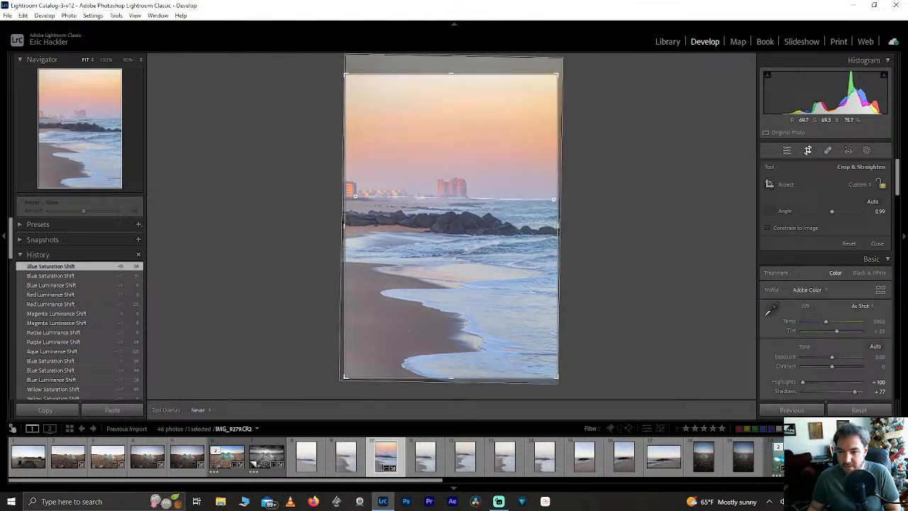
{"action": "left_click_drag", "start_coordinate": [553, 199], "coordinate": [553, 199]}
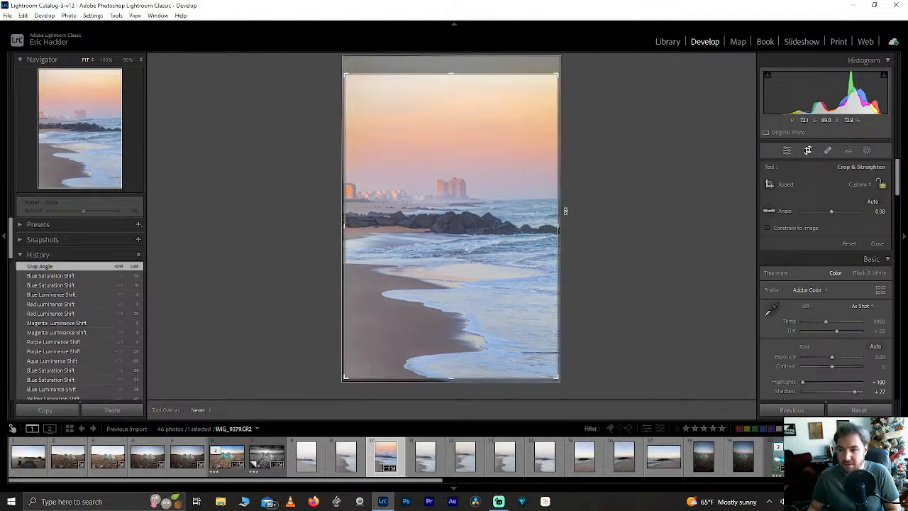
{"action": "left_click_drag", "start_coordinate": [568, 232], "coordinate": [568, 232]}
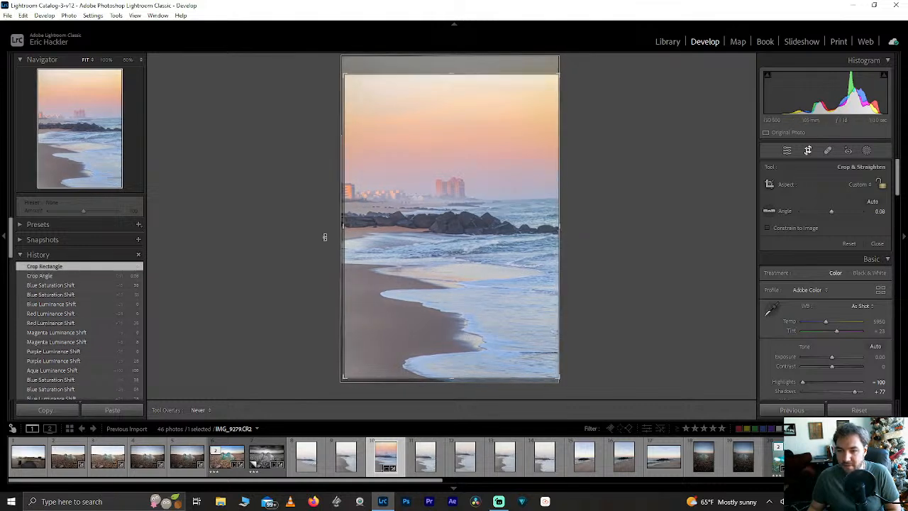
{"action": "left_click_drag", "start_coordinate": [343, 239], "coordinate": [332, 234]}
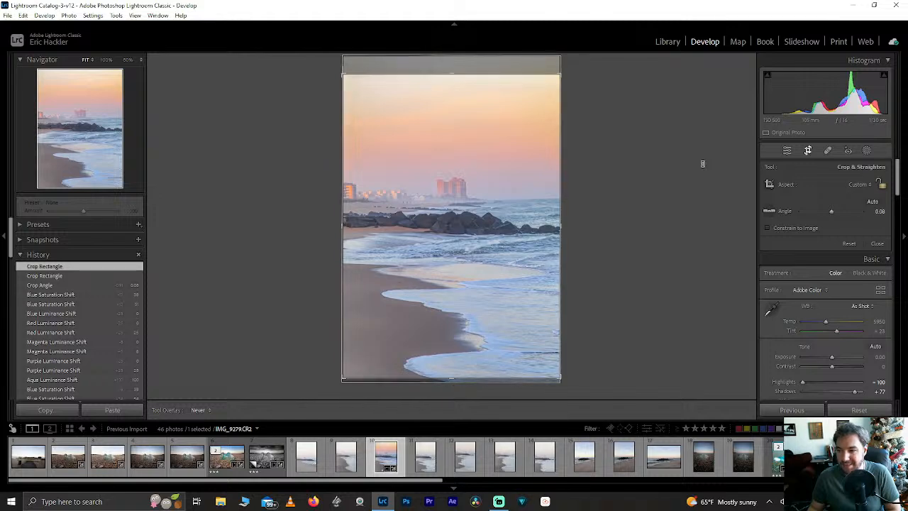
Refine the photo's straightening by rotating the crop to an angle of about 0.69 and apply the crop.
{"action": "left_click", "coordinate": [788, 153]}
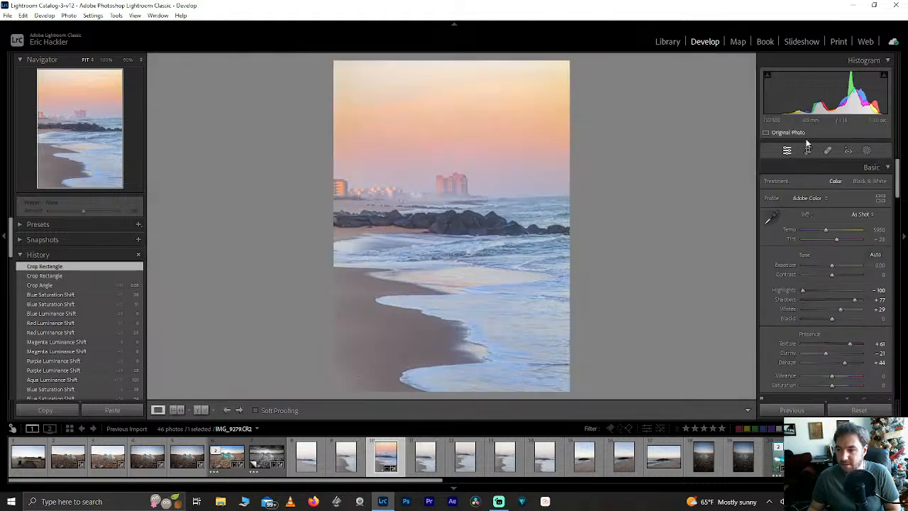
{"action": "left_click", "coordinate": [807, 150]}
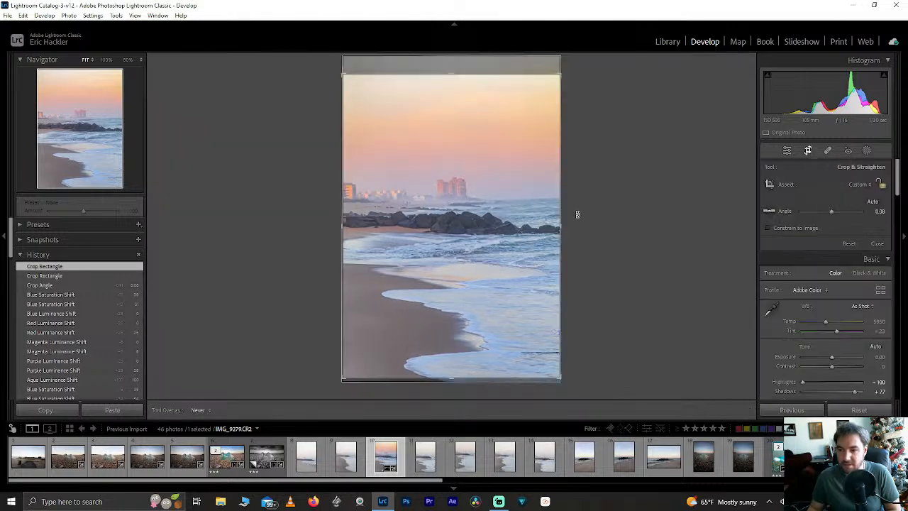
{"action": "left_click_drag", "start_coordinate": [577, 215], "coordinate": [576, 216]}
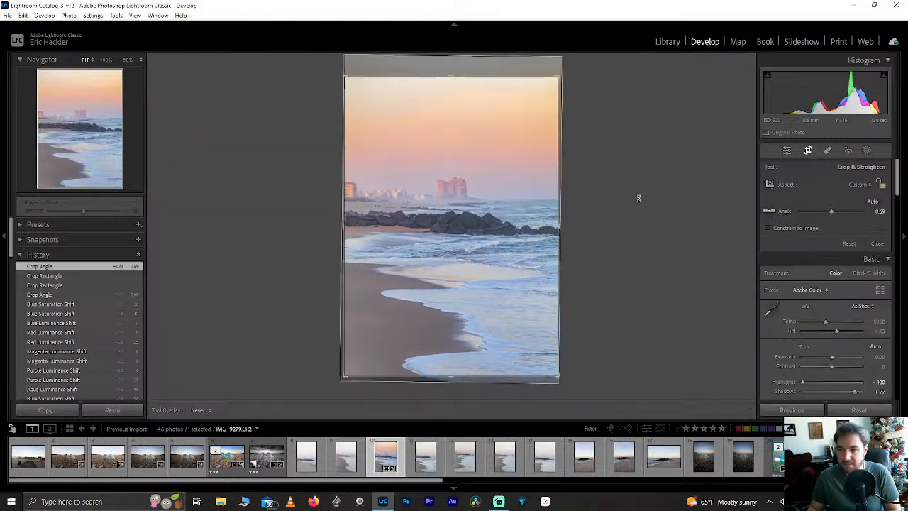
{"action": "left_click", "coordinate": [787, 150]}
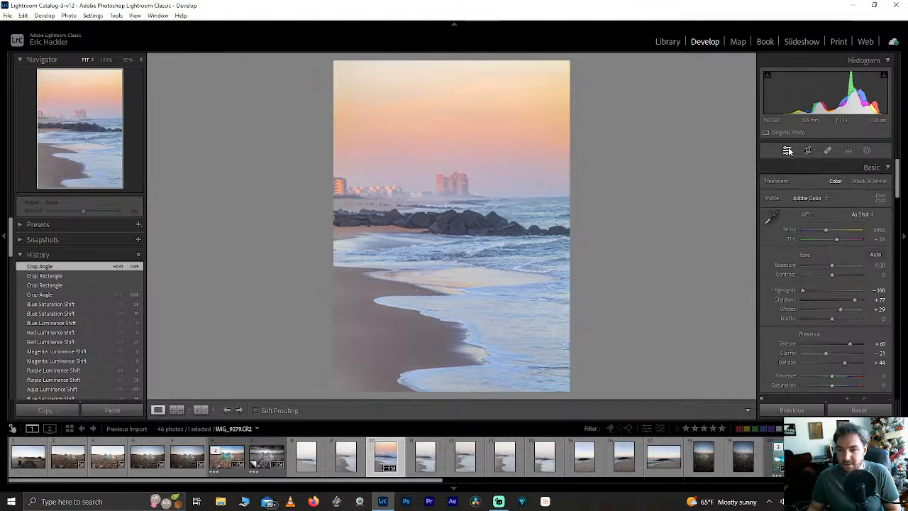
Examine the sky up close from its upper corner across to the other side for noise.
{"action": "left_click", "coordinate": [487, 132]}
{"action": "left_click_drag", "start_coordinate": [411, 87], "coordinate": [411, 211]}
{"action": "left_click_drag", "start_coordinate": [363, 192], "coordinate": [534, 118]}
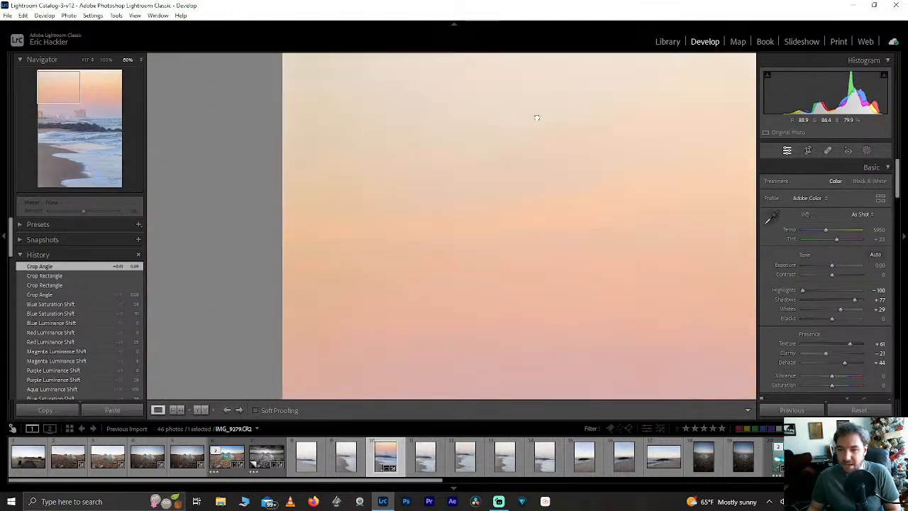
{"action": "left_click_drag", "start_coordinate": [463, 185], "coordinate": [276, 142]}
{"action": "left_click_drag", "start_coordinate": [482, 280], "coordinate": [385, 237]}
{"action": "left_click", "coordinate": [385, 236]}
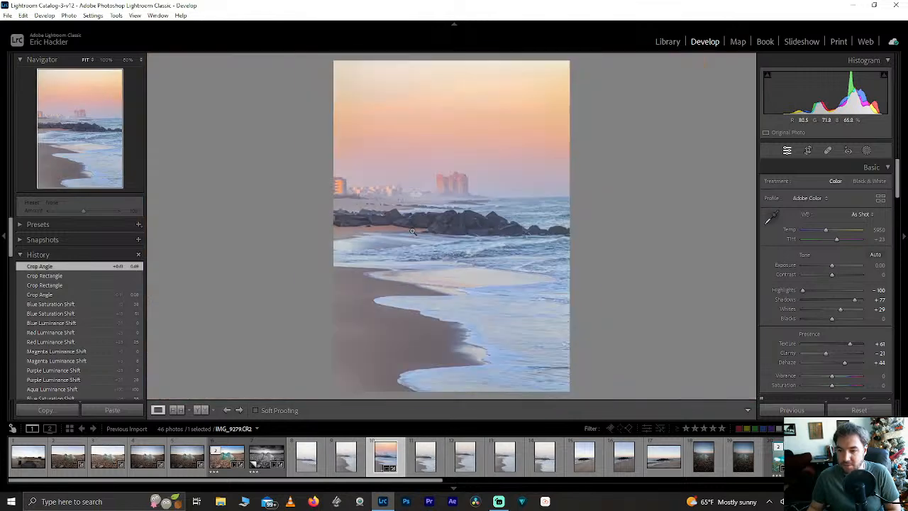
Add a linear gradient mask over the sky that fades out just above the skyline and set its Noise to 100.
{"action": "left_click", "coordinate": [867, 151]}
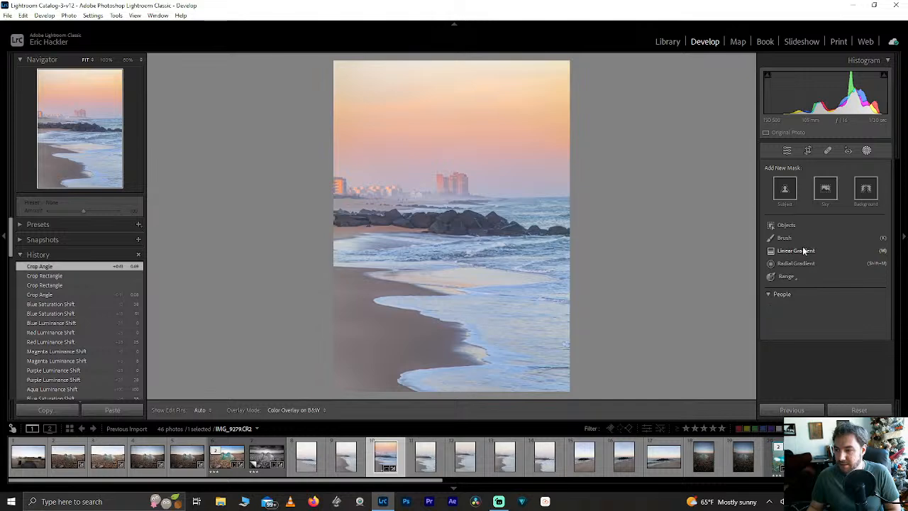
{"action": "left_click", "coordinate": [801, 250]}
{"action": "left_click_drag", "start_coordinate": [427, 119], "coordinate": [441, 236]}
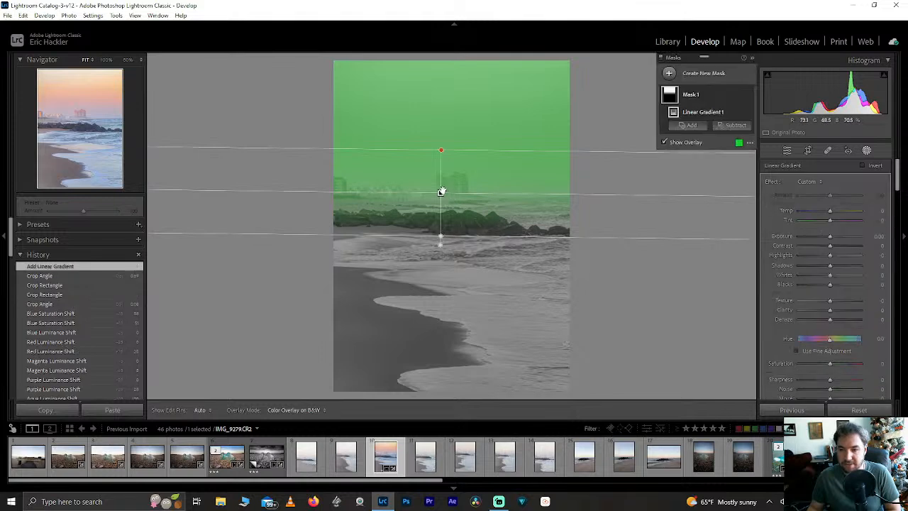
{"action": "left_click_drag", "start_coordinate": [448, 188], "coordinate": [466, 155]}
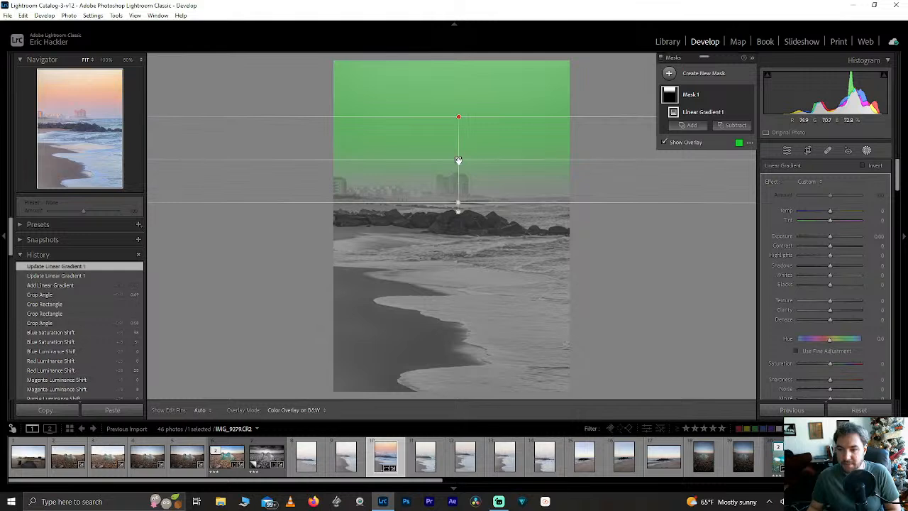
{"action": "mouse_move", "coordinate": [458, 159]}
{"action": "left_mouse_down"}
{"action": "mouse_move", "coordinate": [457, 136]}
{"action": "mouse_move", "coordinate": [456, 146]}
{"action": "left_mouse_up"}
{"action": "left_click_drag", "start_coordinate": [454, 189], "coordinate": [460, 164]}
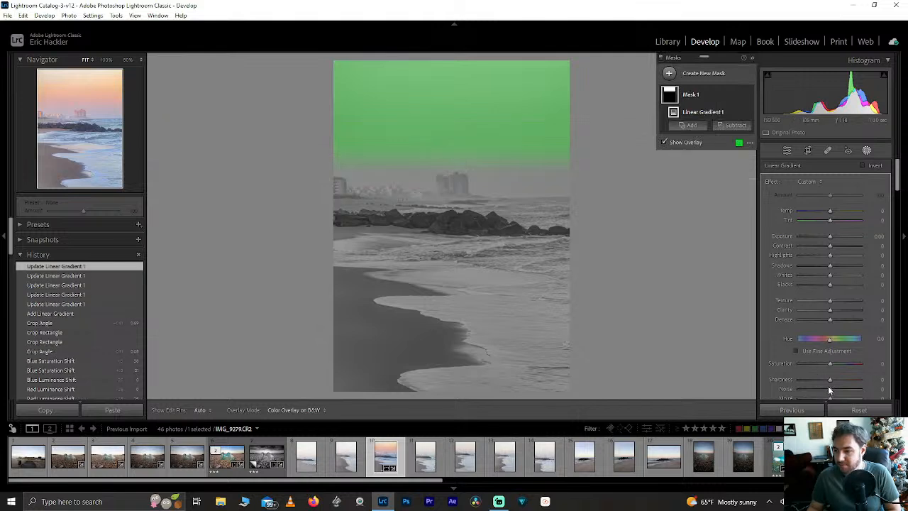
{"action": "left_click_drag", "start_coordinate": [831, 391], "coordinate": [872, 387]}
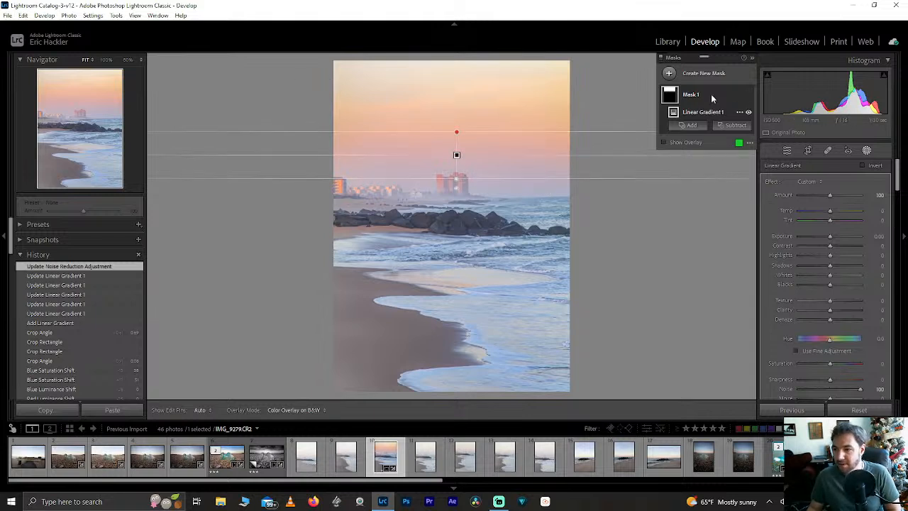
Create a brush mask with size 11 and feather 100, paint it along the upper edge of the sky and hide its overlay.
{"action": "left_click", "coordinate": [696, 73]}
{"action": "left_click", "coordinate": [717, 173]}
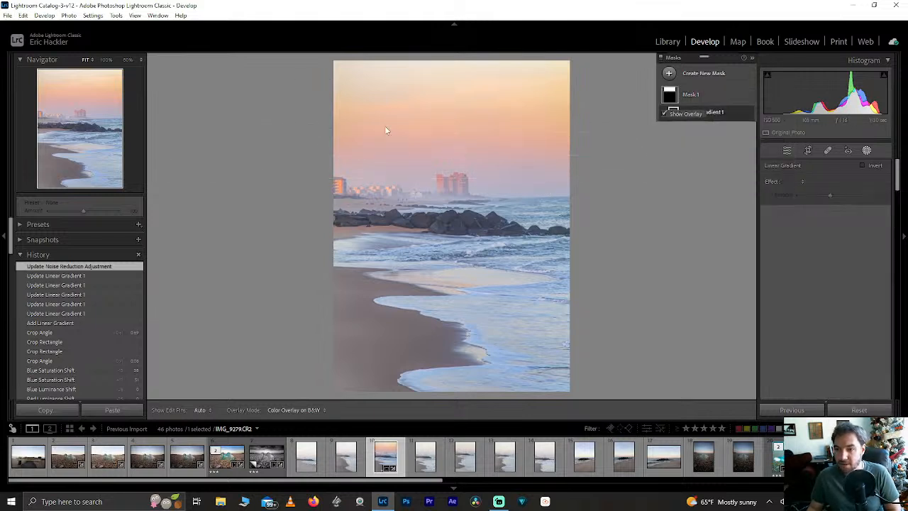
{"action": "key", "text": "k"}
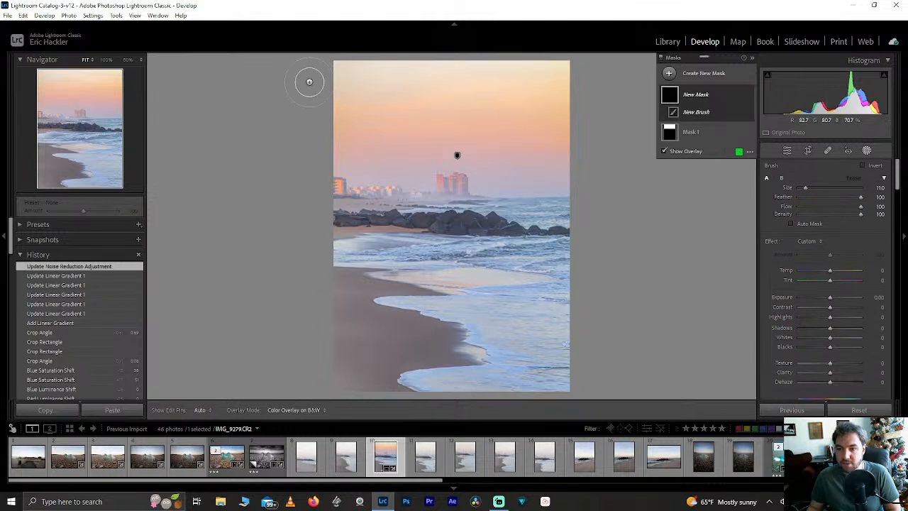
{"action": "mouse_move", "coordinate": [324, 77]}
{"action": "left_mouse_down"}
{"action": "mouse_move", "coordinate": [407, 67]}
{"action": "mouse_move", "coordinate": [568, 77]}
{"action": "mouse_move", "coordinate": [314, 92]}
{"action": "mouse_move", "coordinate": [321, 106]}
{"action": "left_mouse_up"}
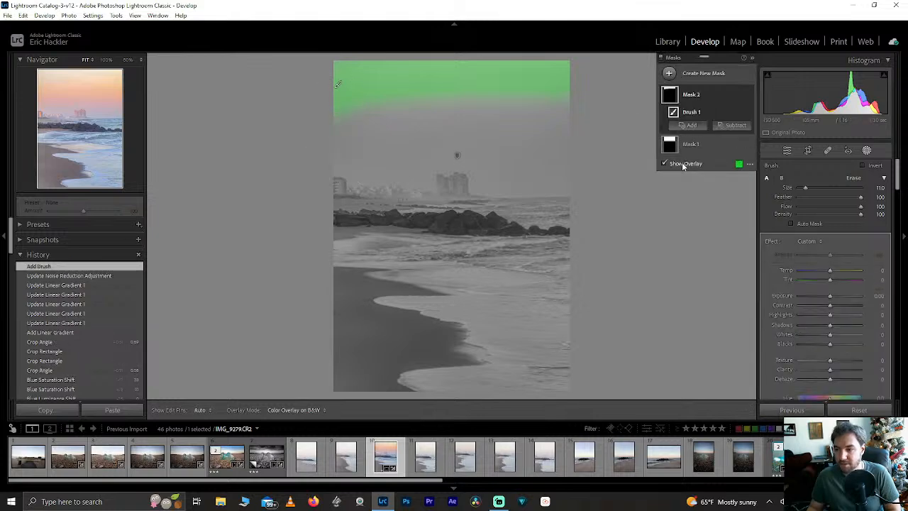
{"action": "left_click", "coordinate": [681, 163]}
Extend the brush mask with a second arched band across the sky just above the skyline, checking it with the overlay.
{"action": "key", "text": "h"}
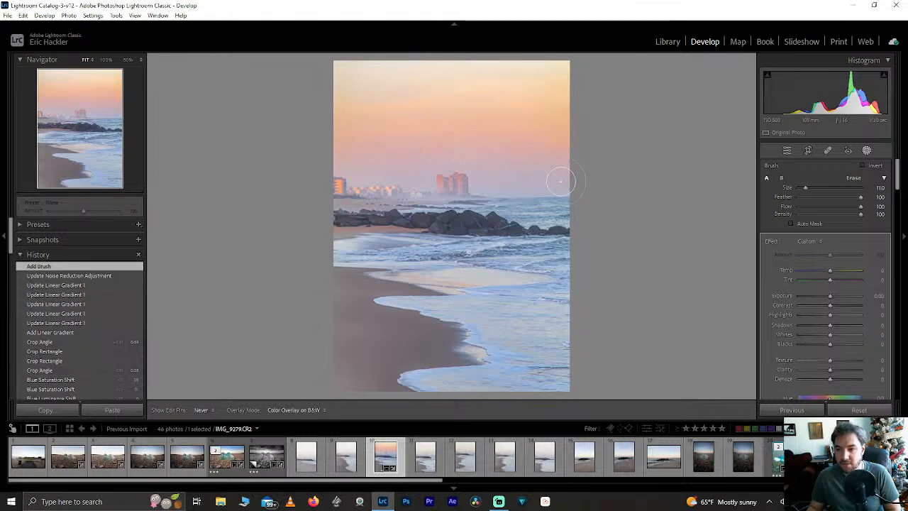
{"action": "key", "text": "h"}
{"action": "left_click", "coordinate": [671, 166]}
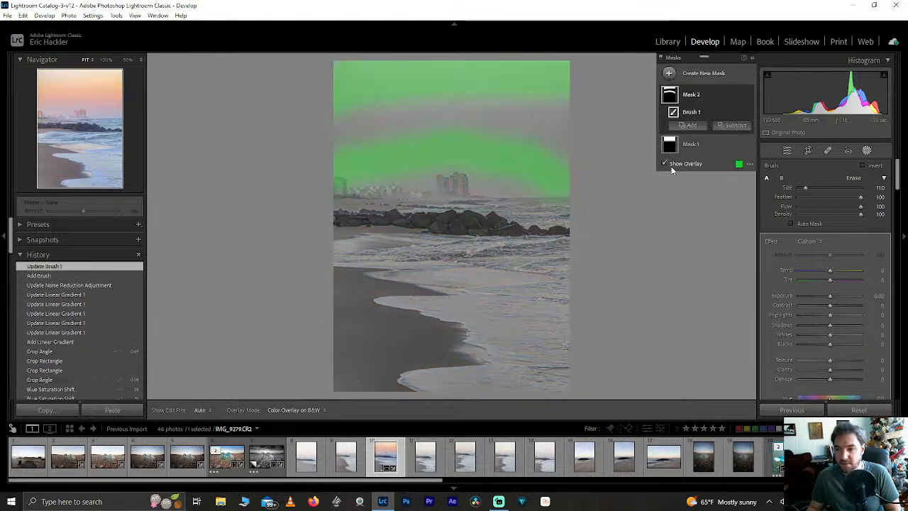
{"action": "left_click_drag", "start_coordinate": [567, 177], "coordinate": [596, 181]}
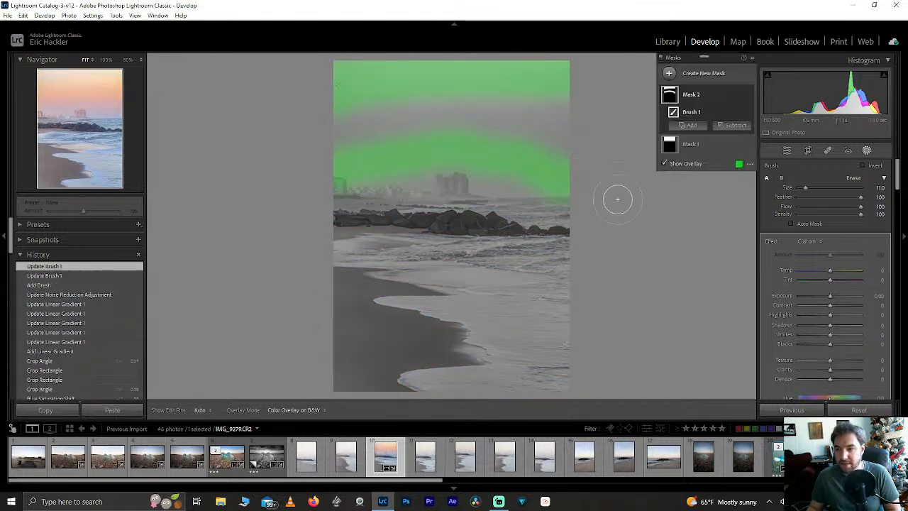
{"action": "left_click", "coordinate": [674, 165]}
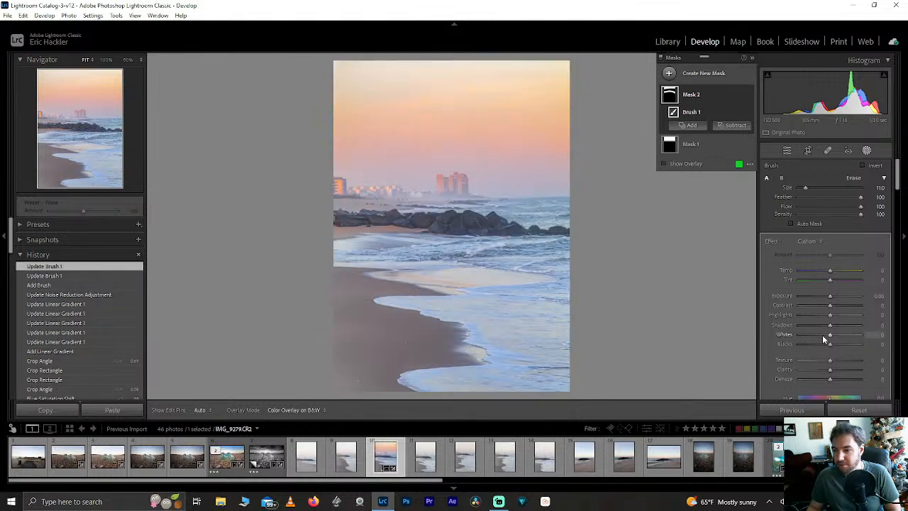
Set the brush mask's Saturation to -2 and Shadows to -100 after trying a Temp change.
{"action": "left_click_drag", "start_coordinate": [828, 265], "coordinate": [833, 277]}
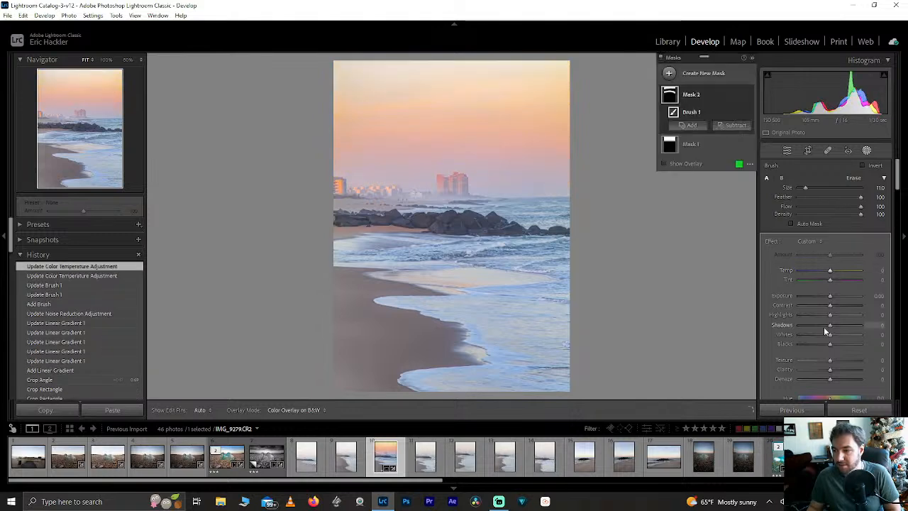
{"action": "key", "text": "o"}
{"action": "scroll", "coordinate": [819, 382], "scroll_direction": "down", "scroll_amount": 2}
{"action": "mouse_move", "coordinate": [820, 353]}
{"action": "left_mouse_down"}
{"action": "mouse_move", "coordinate": [808, 353]}
{"action": "mouse_move", "coordinate": [828, 357]}
{"action": "left_mouse_up"}
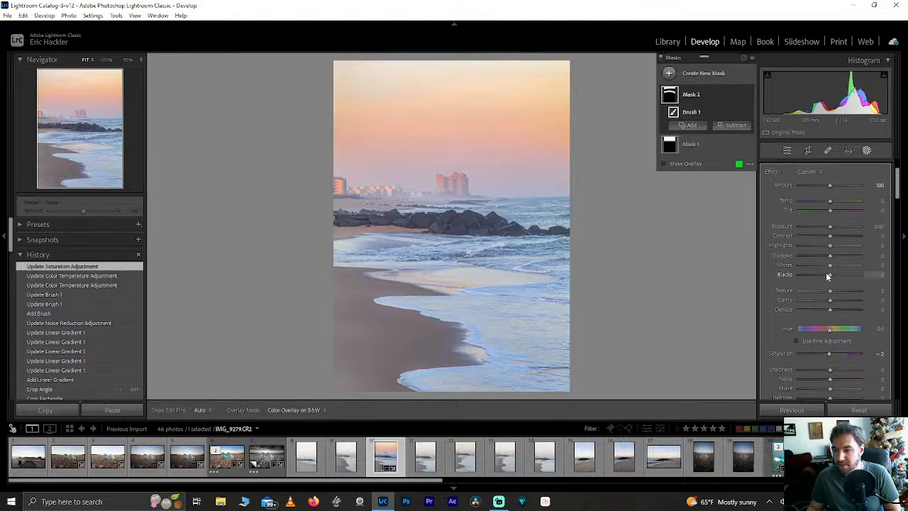
{"action": "left_click_drag", "start_coordinate": [830, 256], "coordinate": [798, 257]}
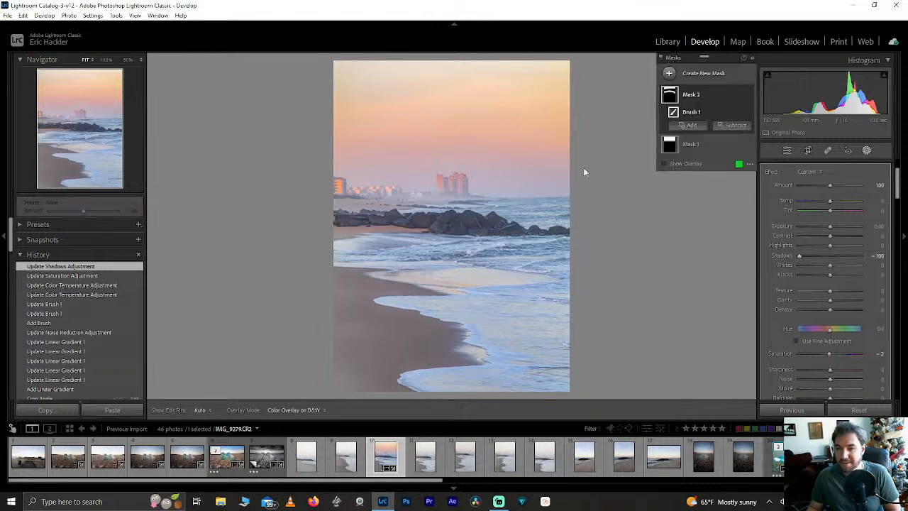
Add further brush mask strokes at the right edge of the sky and along the photo's upper edge.
{"action": "key", "text": "h"}
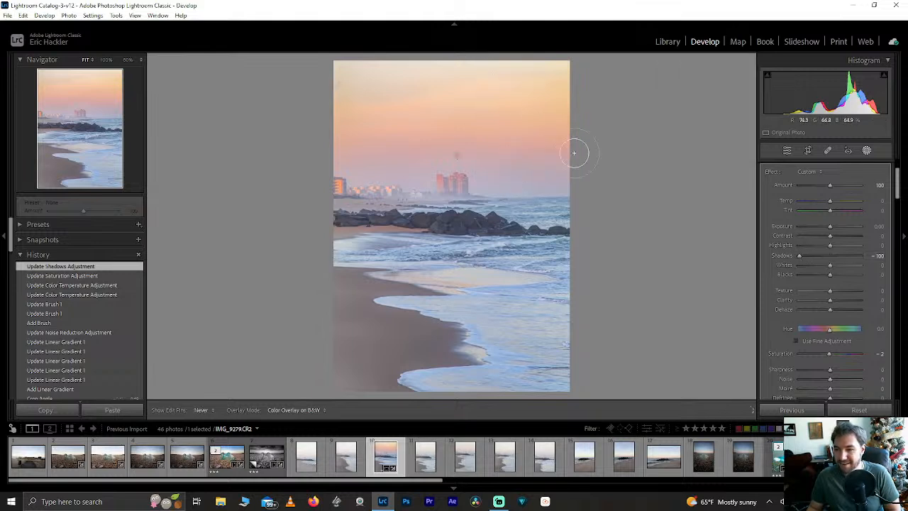
{"action": "left_click", "coordinate": [573, 152]}
{"action": "key", "text": "h"}
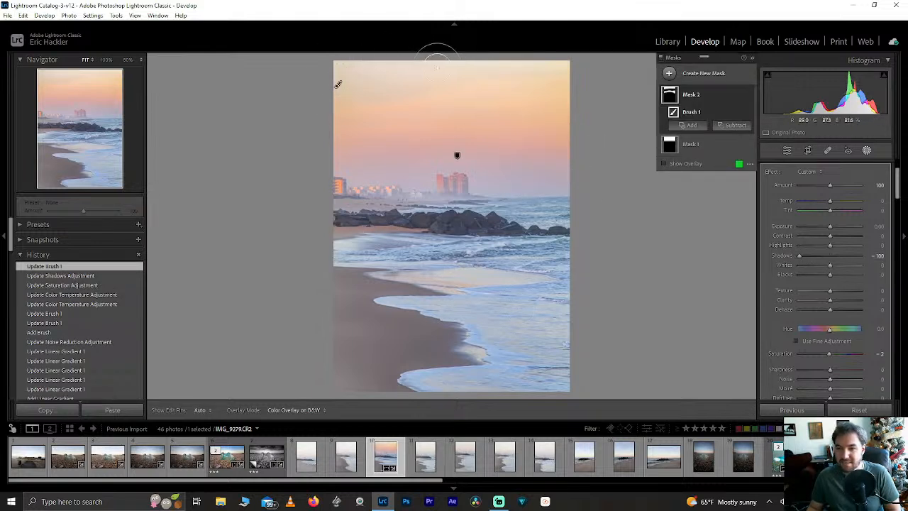
{"action": "mouse_move", "coordinate": [436, 53]}
{"action": "left_mouse_down"}
{"action": "mouse_move", "coordinate": [332, 85]}
{"action": "mouse_move", "coordinate": [434, 62]}
{"action": "mouse_move", "coordinate": [567, 41]}
{"action": "left_mouse_up"}
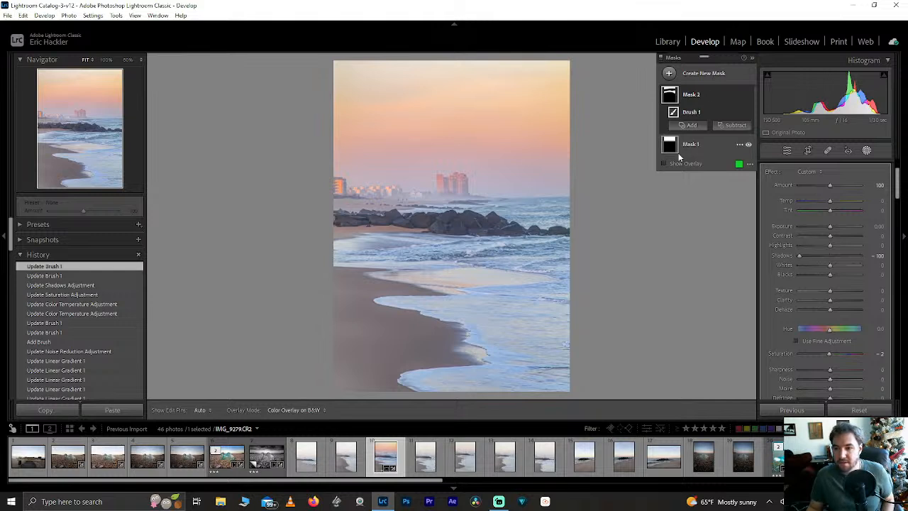
Try Whites at 18, Dehaze at -19, Texture at 100 and -100 and a Clarity change on the brush mask, resetting each to 0.
{"action": "left_click_drag", "start_coordinate": [830, 265], "coordinate": [834, 267]}
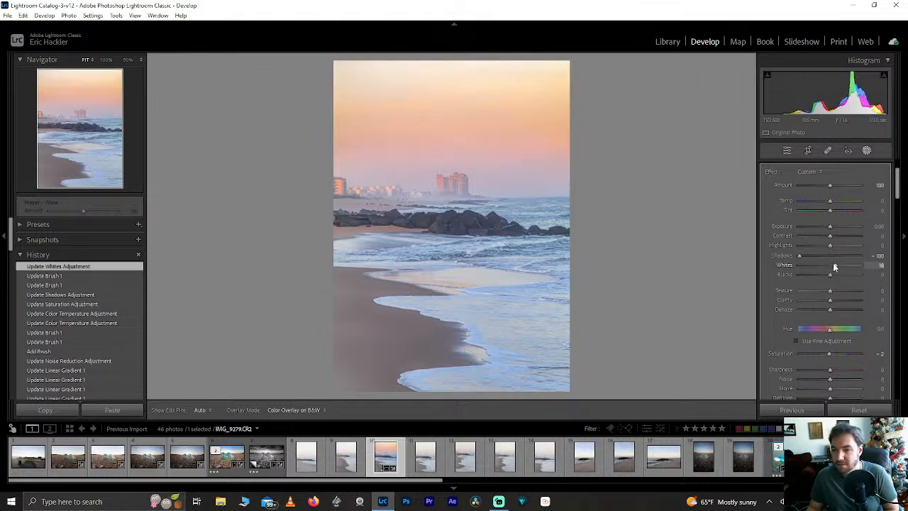
{"action": "double_click", "coordinate": [834, 266]}
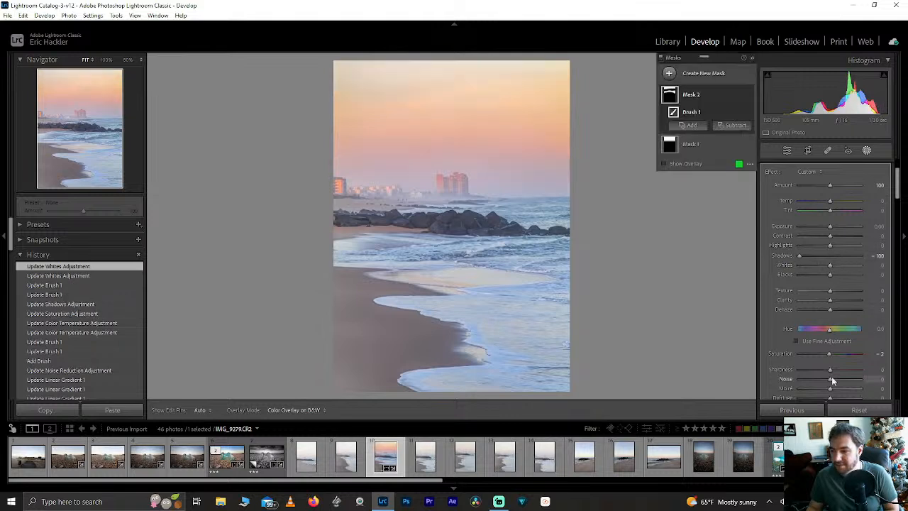
{"action": "mouse_move", "coordinate": [830, 300]}
{"action": "left_mouse_down"}
{"action": "mouse_move", "coordinate": [844, 298]}
{"action": "mouse_move", "coordinate": [825, 312]}
{"action": "left_mouse_up"}
{"action": "double_click", "coordinate": [836, 299]}
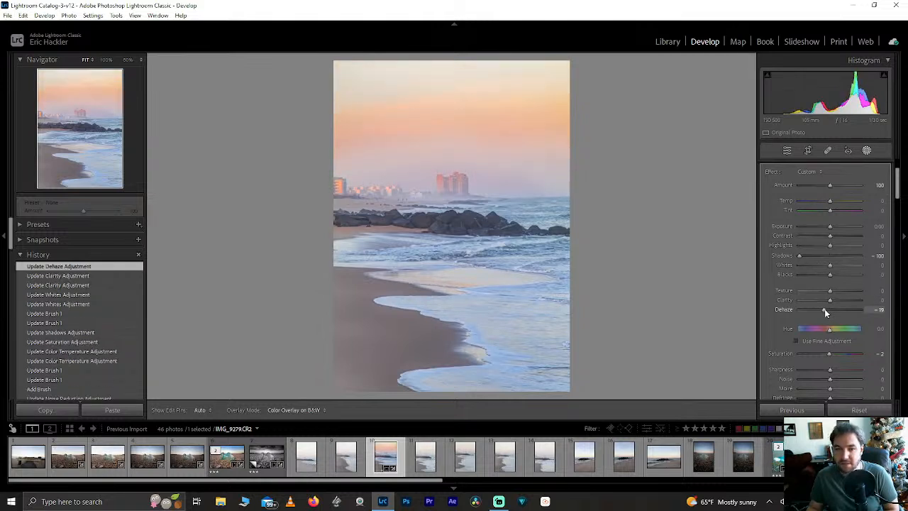
{"action": "double_click", "coordinate": [825, 313]}
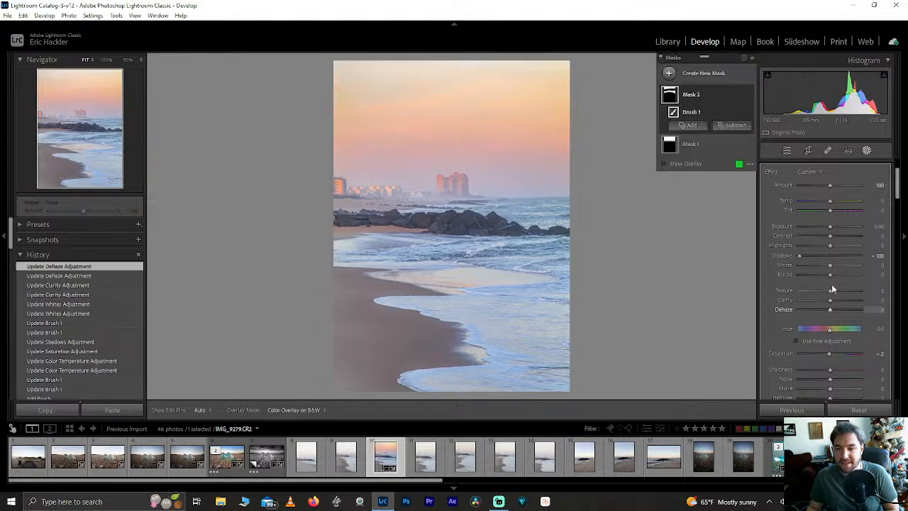
{"action": "left_click_drag", "start_coordinate": [831, 293], "coordinate": [831, 293]}
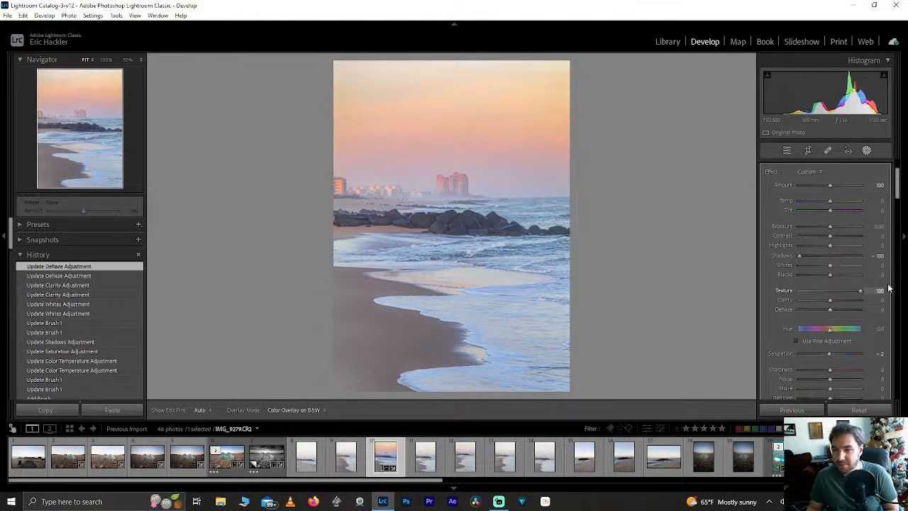
{"action": "left_click_drag", "start_coordinate": [768, 293], "coordinate": [768, 293]}
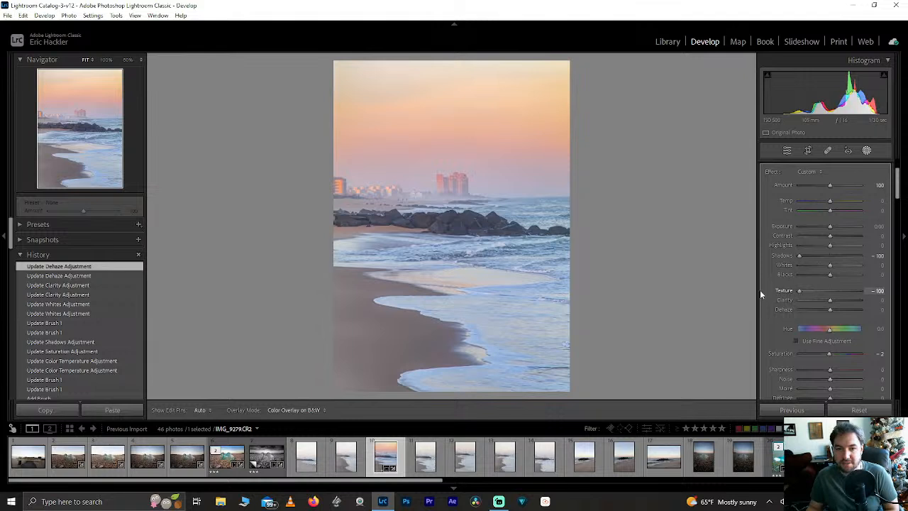
{"action": "double_click", "coordinate": [798, 291]}
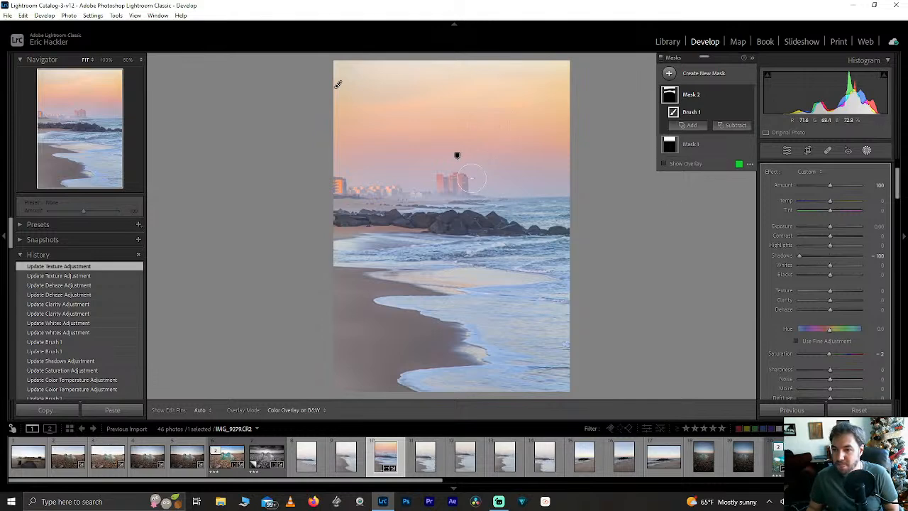
Check the buildings up close, then display the brush mask's overlay on the whole photo in Color Overlay mode.
{"action": "left_click", "coordinate": [82, 114]}
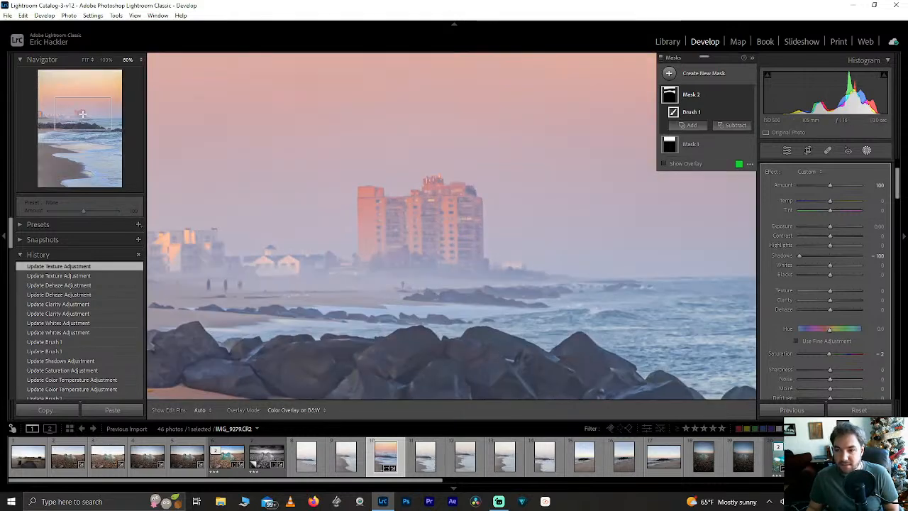
{"action": "left_click", "coordinate": [82, 114]}
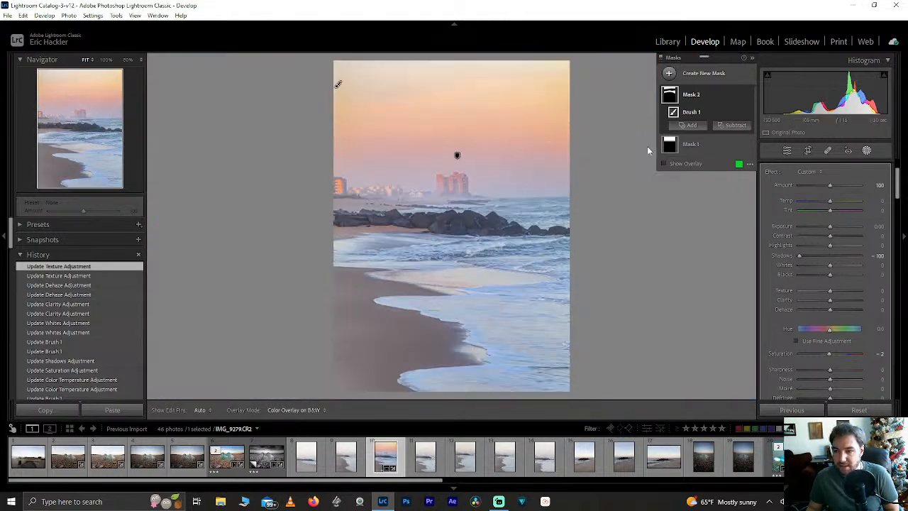
{"action": "left_click", "coordinate": [687, 165]}
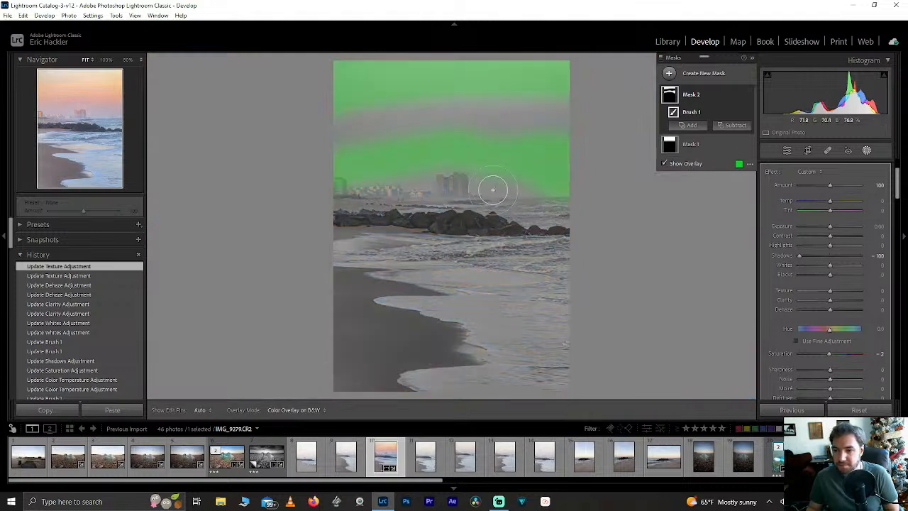
{"action": "left_click", "coordinate": [287, 410]}
{"action": "left_click", "coordinate": [266, 421]}
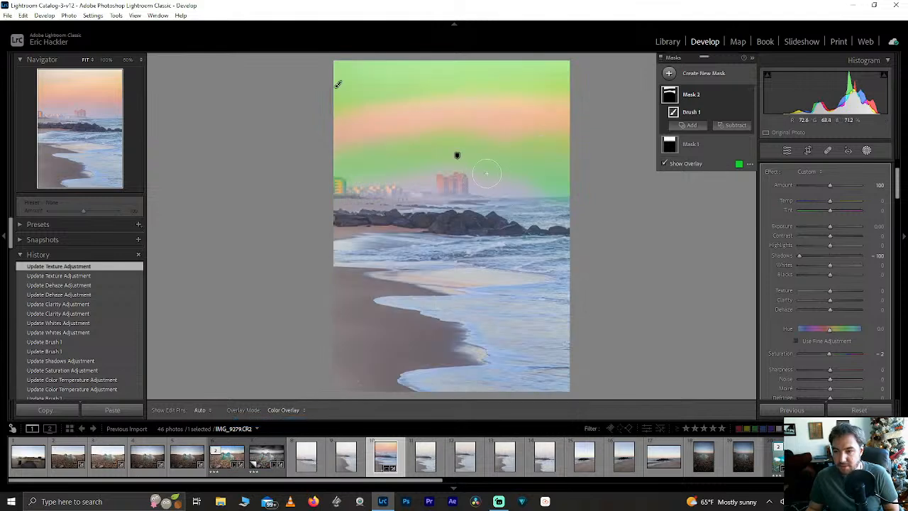
Hide the brush mask's overlay after trying a stroke over the low sky beside the tower, and undo that stroke.
{"action": "mouse_move", "coordinate": [486, 173]}
{"action": "left_mouse_down"}
{"action": "mouse_move", "coordinate": [505, 187]}
{"action": "mouse_move", "coordinate": [540, 186]}
{"action": "left_mouse_up"}
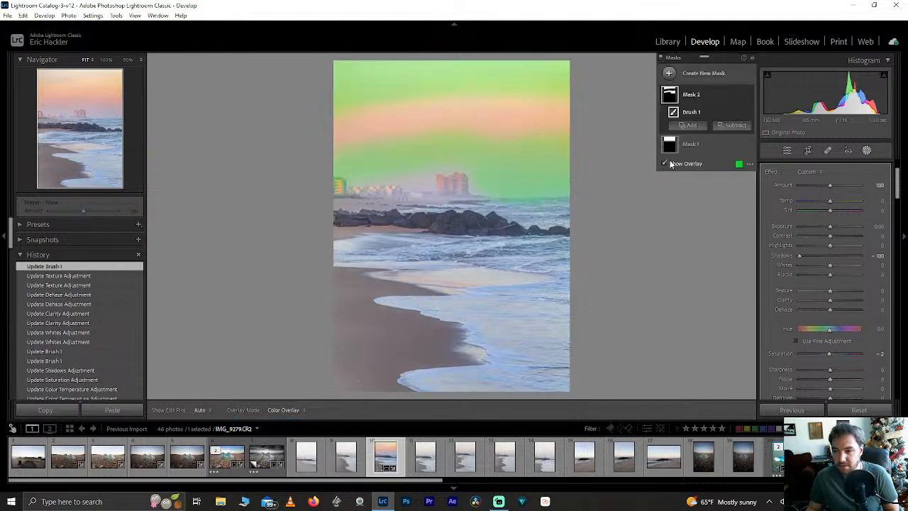
{"action": "left_click", "coordinate": [671, 164]}
{"action": "key", "text": "ctrl+z"}
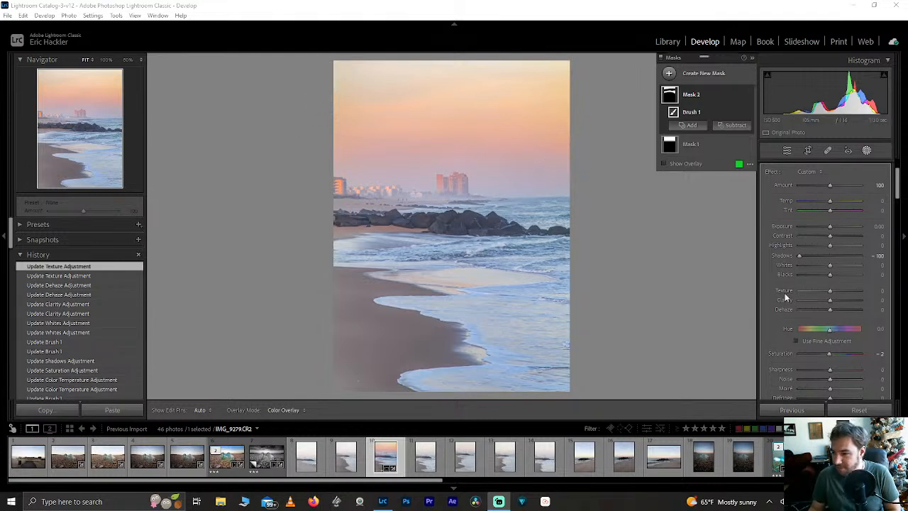
Set the brush mask's Highlights to 24 after trying Whites at 19 and resetting it to 0.
{"action": "left_click_drag", "start_coordinate": [829, 264], "coordinate": [835, 263]}
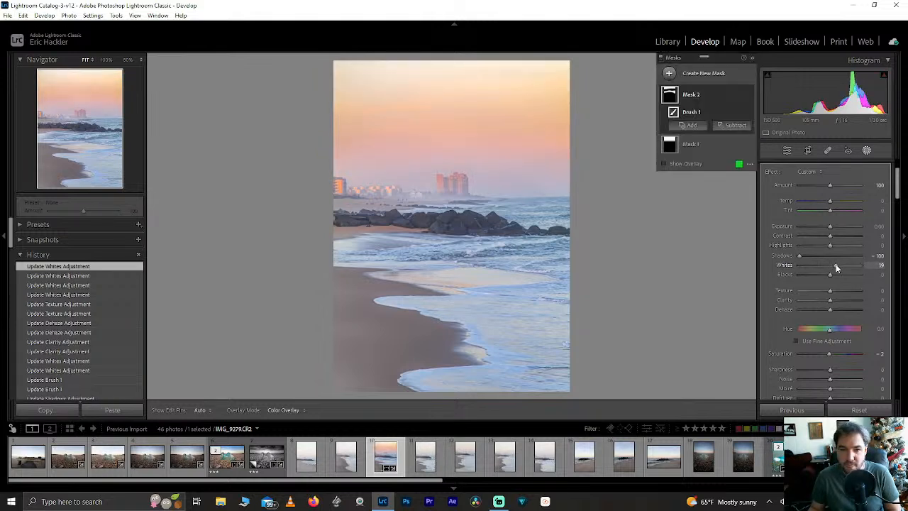
{"action": "double_click", "coordinate": [835, 264]}
{"action": "left_click", "coordinate": [836, 264]}
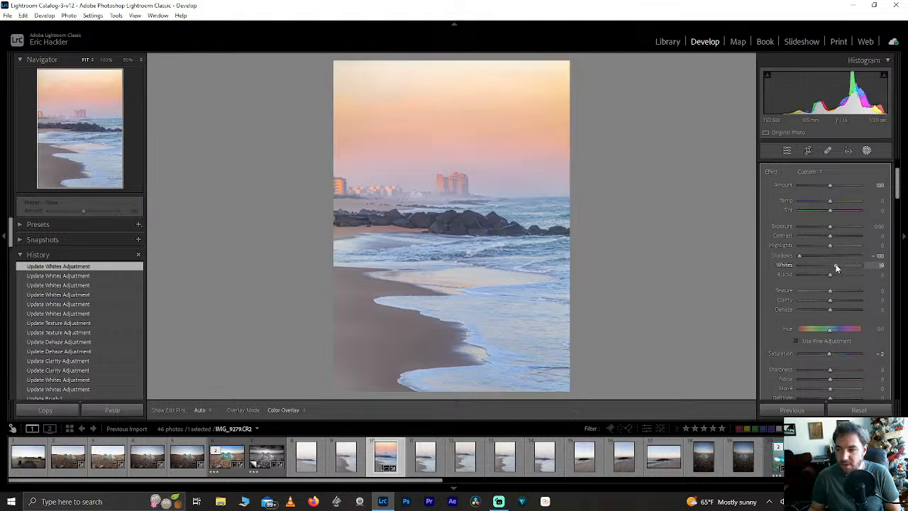
{"action": "double_click", "coordinate": [836, 263]}
{"action": "left_click_drag", "start_coordinate": [830, 247], "coordinate": [835, 245]}
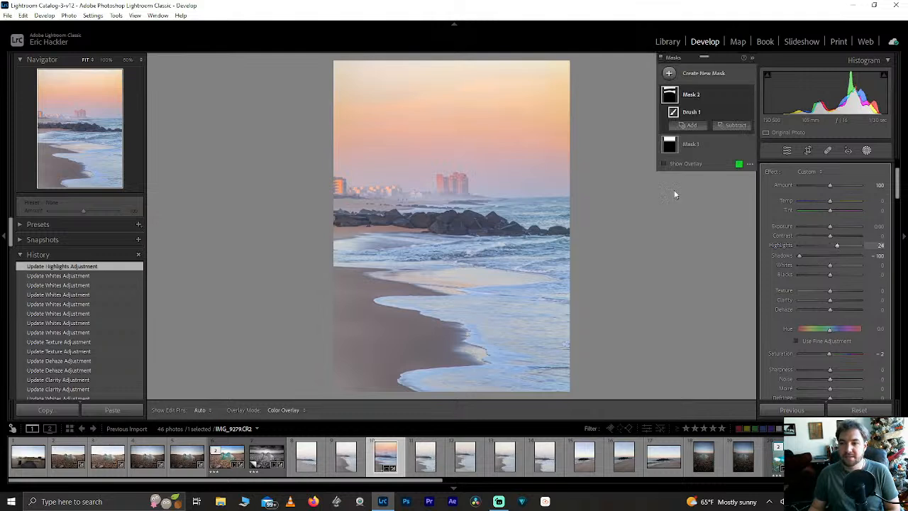
Add brush mask strokes around the sky's upper edge, hiding the edit pins to judge the effect, and undo the last stroke.
{"action": "key", "text": "h"}
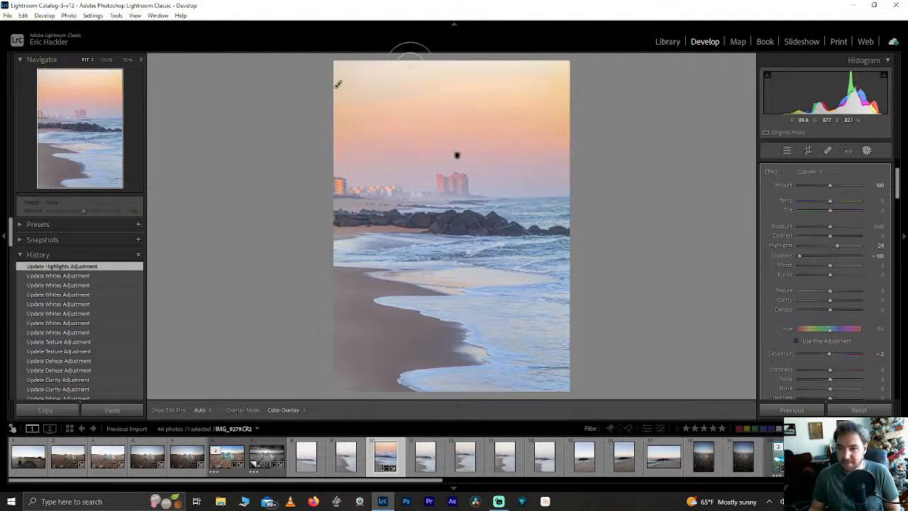
{"action": "key", "text": "h"}
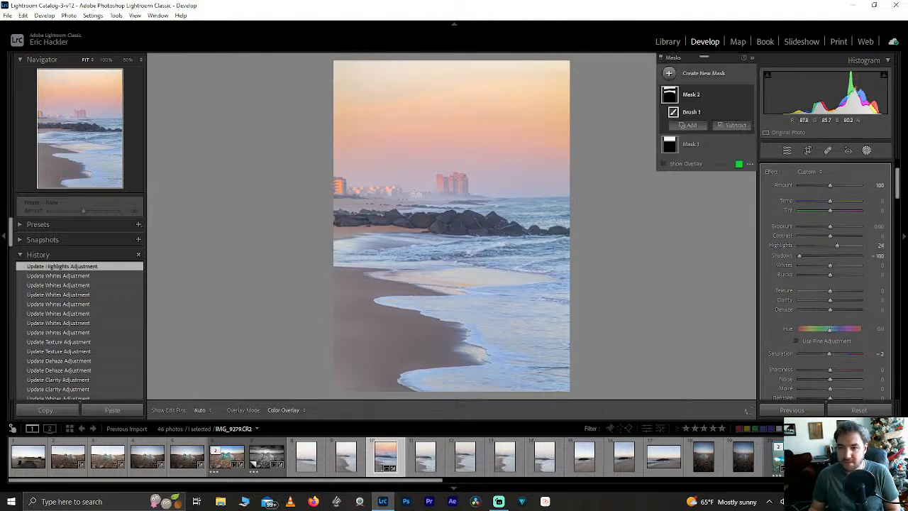
{"action": "key", "text": "h"}
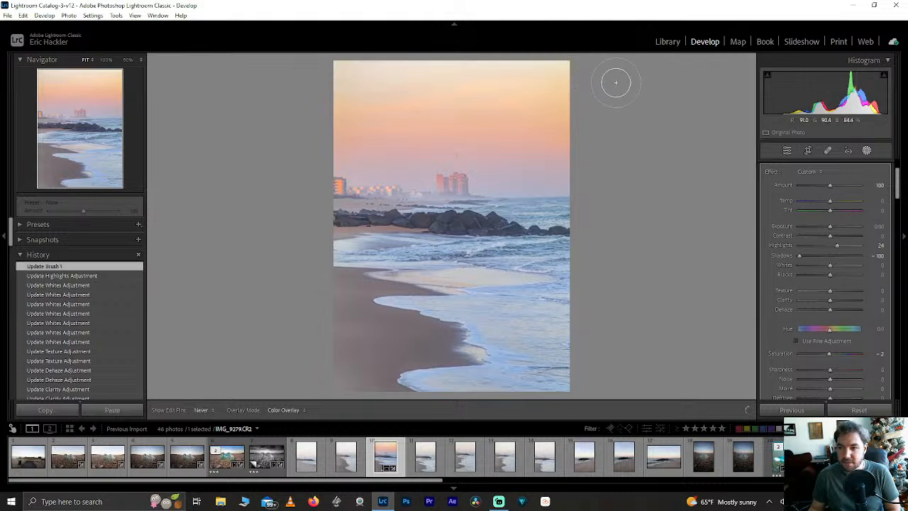
{"action": "key", "text": "h"}
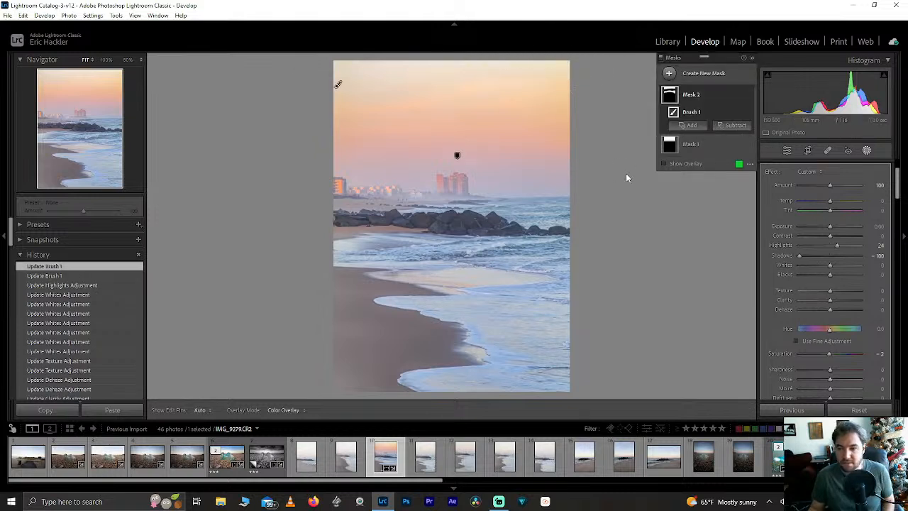
{"action": "key", "text": "ctrl+z"}
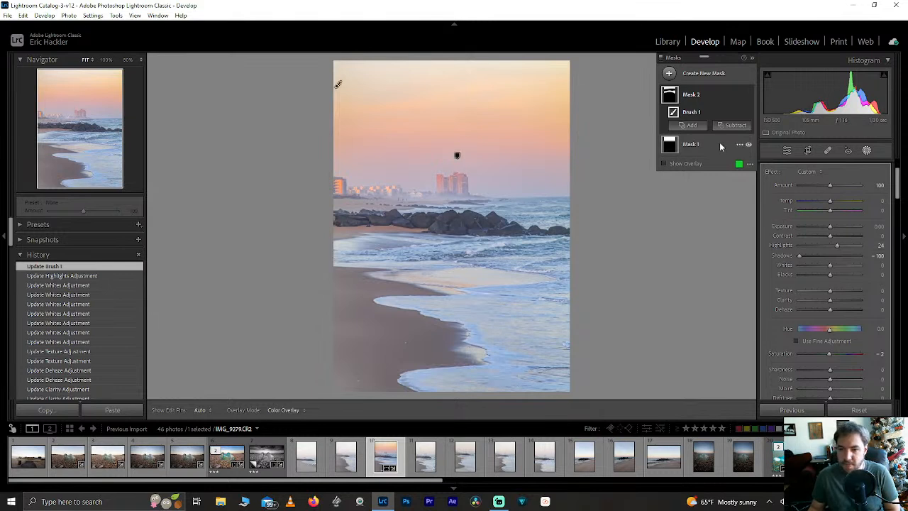
Remove the four distant figures on the beach below the low buildings, using the Healing tool's Remove mode at size 30.
{"action": "key", "text": "q"}
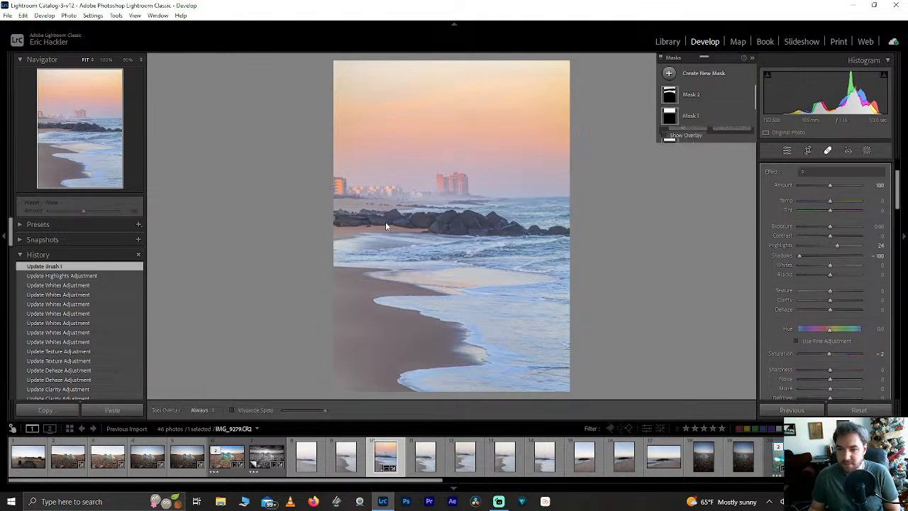
{"action": "left_click", "coordinate": [56, 121]}
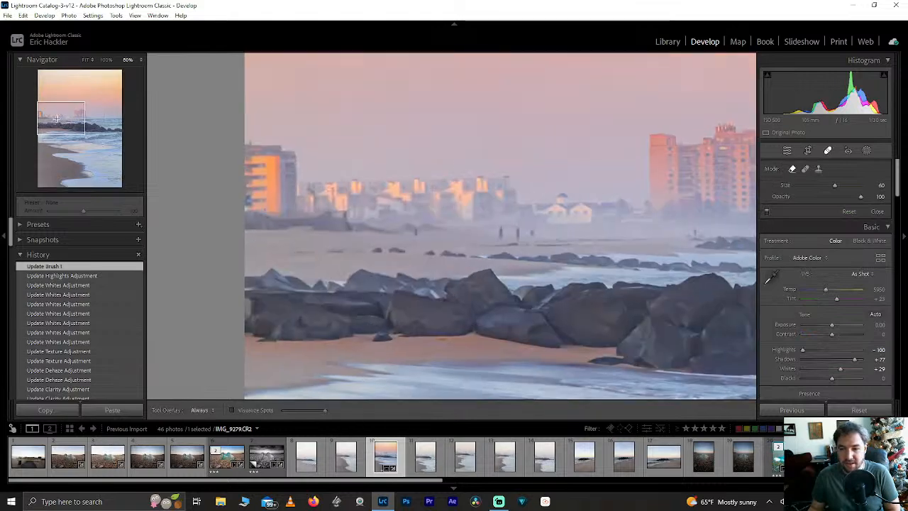
{"action": "left_click", "coordinate": [106, 60]}
{"action": "scroll", "coordinate": [369, 228], "scroll_direction": "down", "scroll_amount": 3}
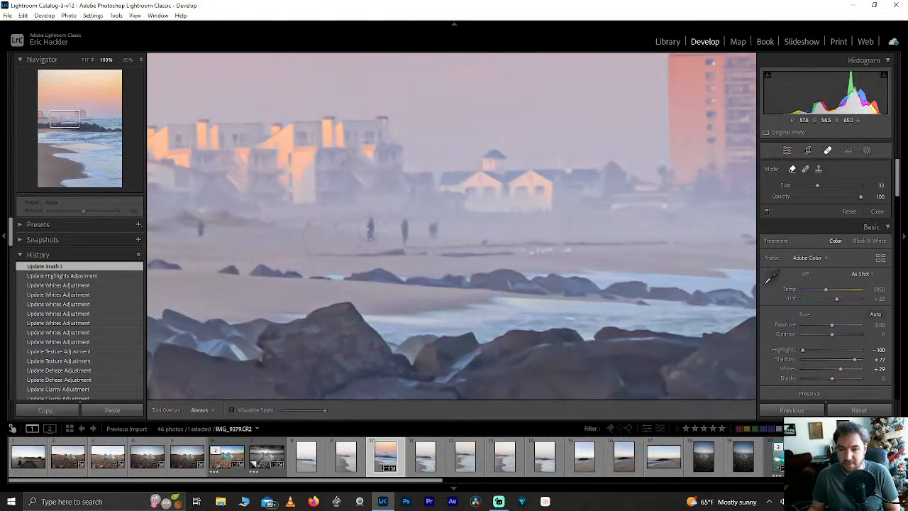
{"action": "left_click", "coordinate": [369, 224]}
{"action": "left_click_drag", "start_coordinate": [369, 224], "coordinate": [370, 237]}
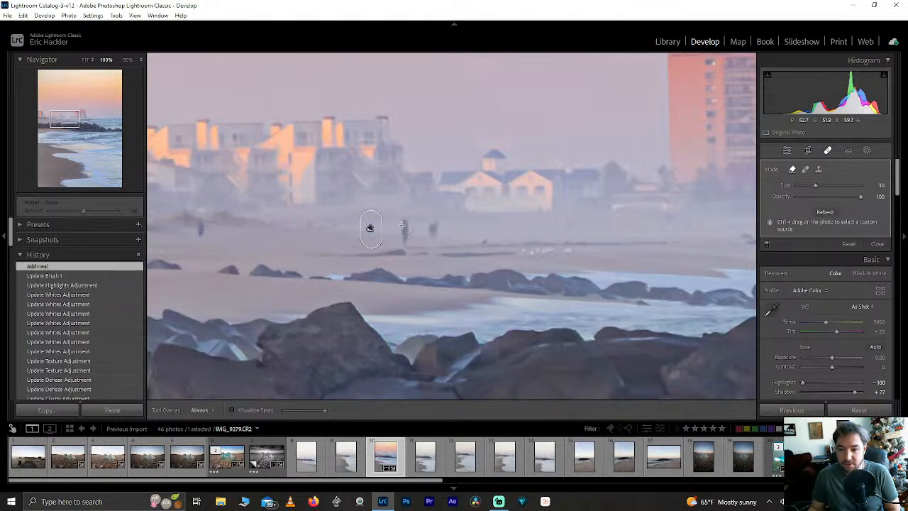
{"action": "left_click_drag", "start_coordinate": [404, 225], "coordinate": [403, 238]}
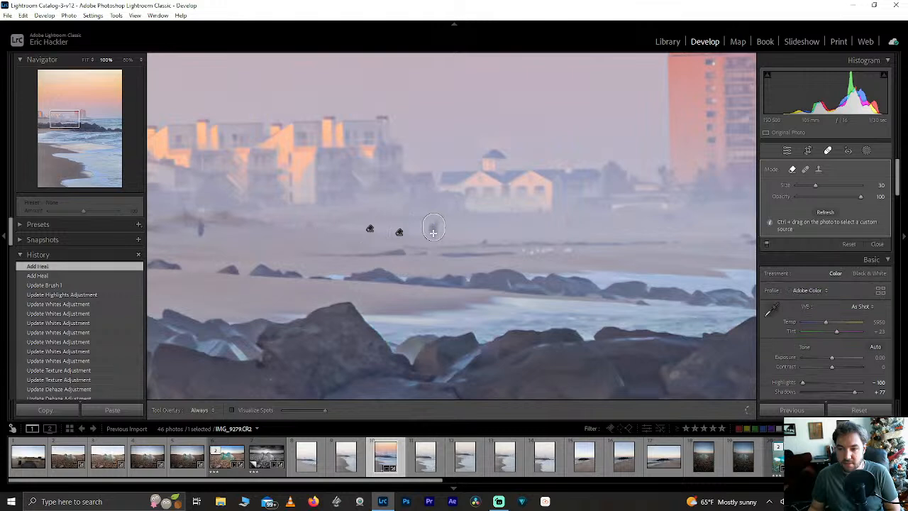
{"action": "left_click_drag", "start_coordinate": [432, 232], "coordinate": [433, 236]}
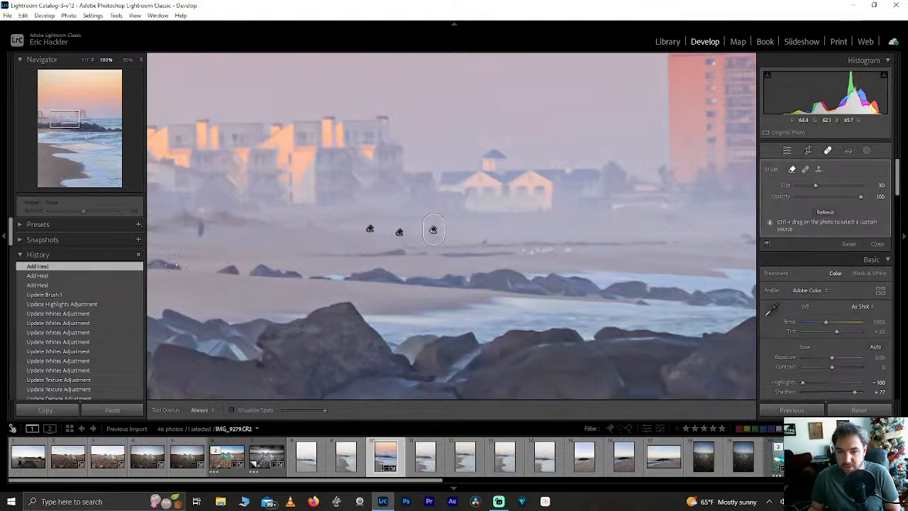
{"action": "left_click", "coordinate": [199, 229]}
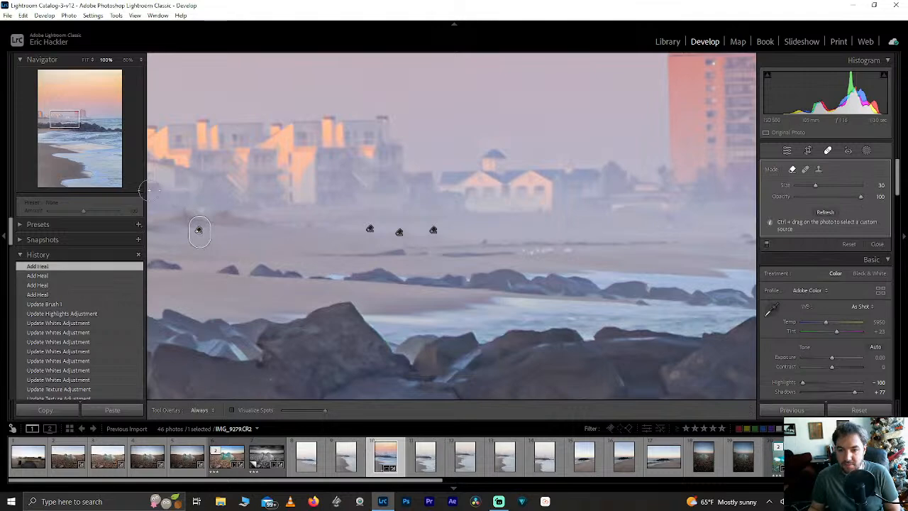
Remove the small figure on the sand below the tower, and close the healing tool with the whole photo in view.
{"action": "mouse_move", "coordinate": [67, 122]}
{"action": "left_mouse_down"}
{"action": "mouse_move", "coordinate": [71, 139]}
{"action": "mouse_move", "coordinate": [81, 118]}
{"action": "left_mouse_up"}
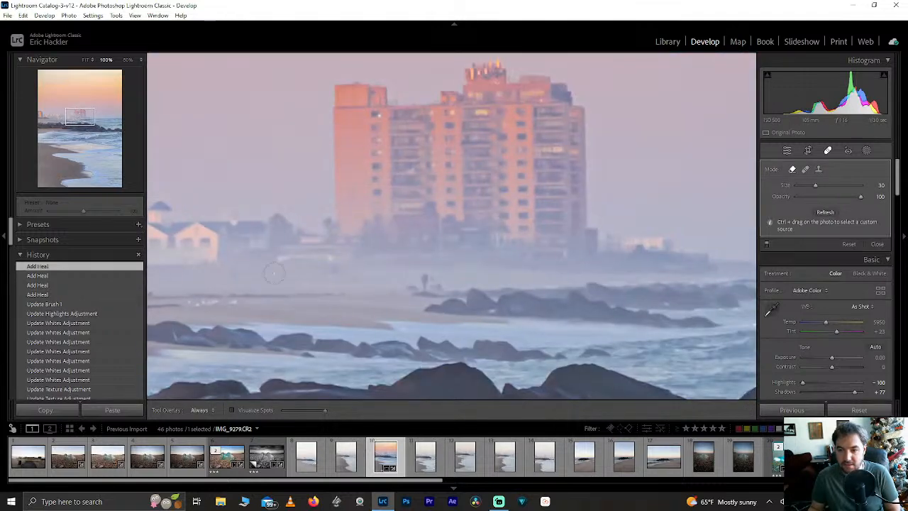
{"action": "left_click", "coordinate": [424, 280]}
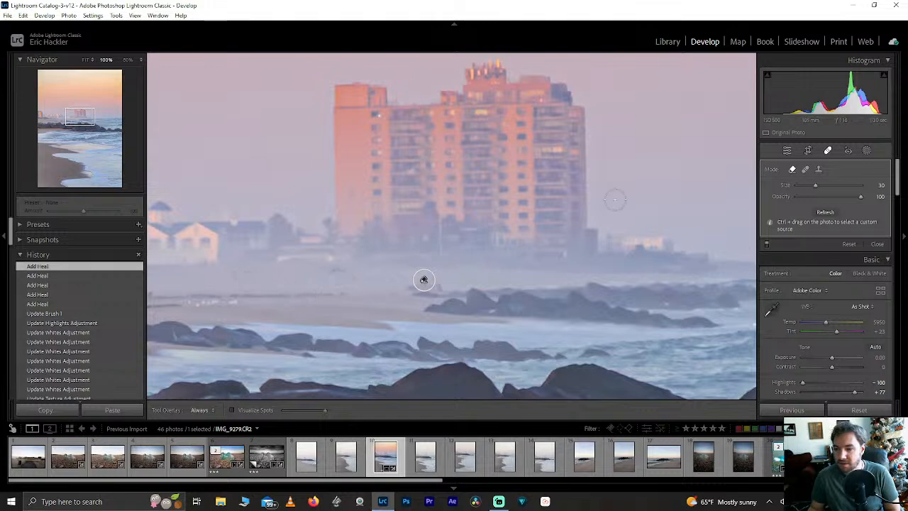
{"action": "left_click", "coordinate": [88, 124]}
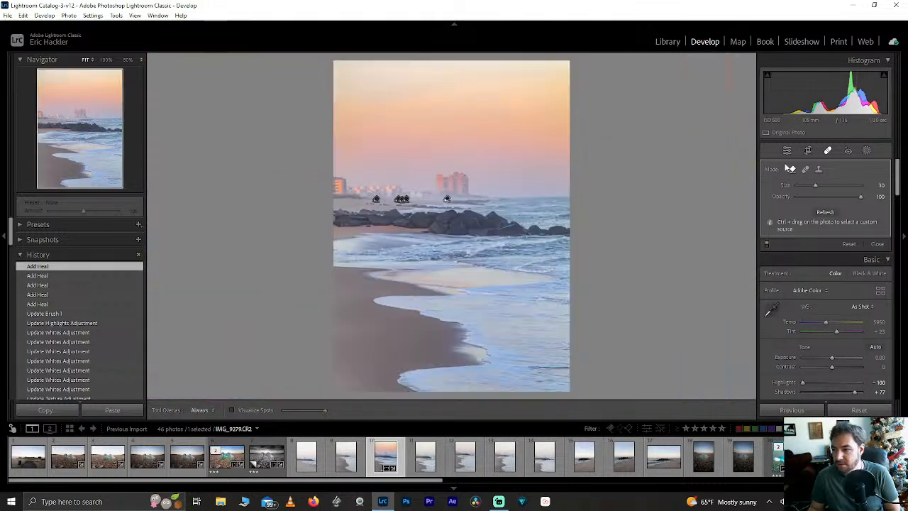
{"action": "left_click", "coordinate": [827, 152]}
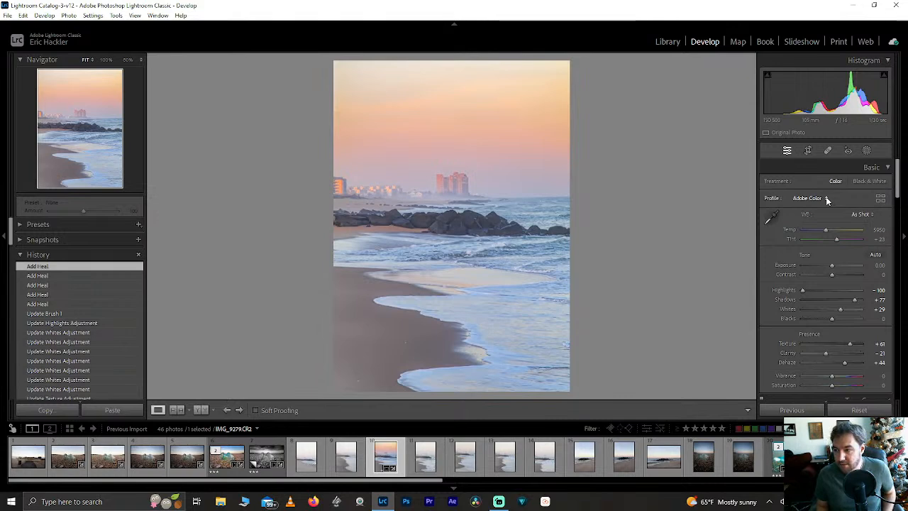
Rate the finished photo three stars and compare its Before and After versions side by side.
{"action": "key", "text": "3"}
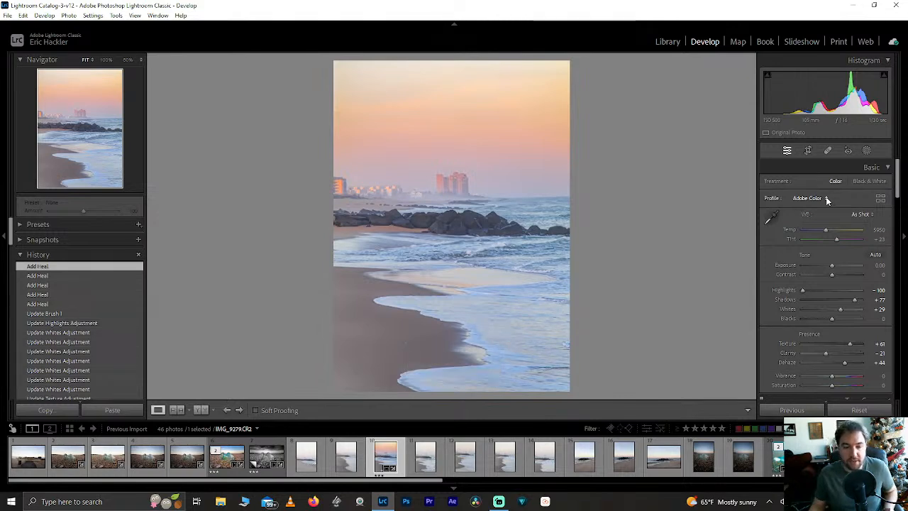
{"action": "left_click", "coordinate": [206, 410]}
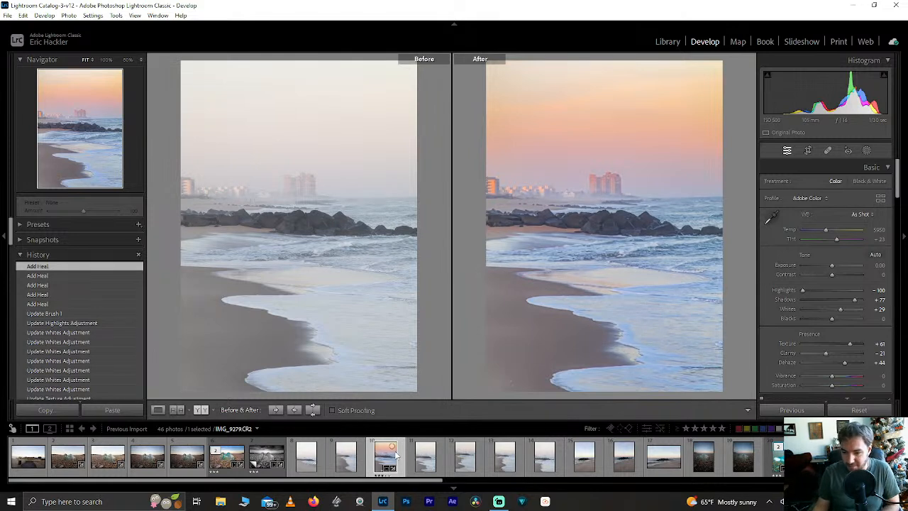
Browse the remaining photos in the filmstrip and show IMG_9298.CR2 alone in Loupe view.
{"action": "scroll", "coordinate": [434, 453], "scroll_direction": "down", "scroll_amount": 3}
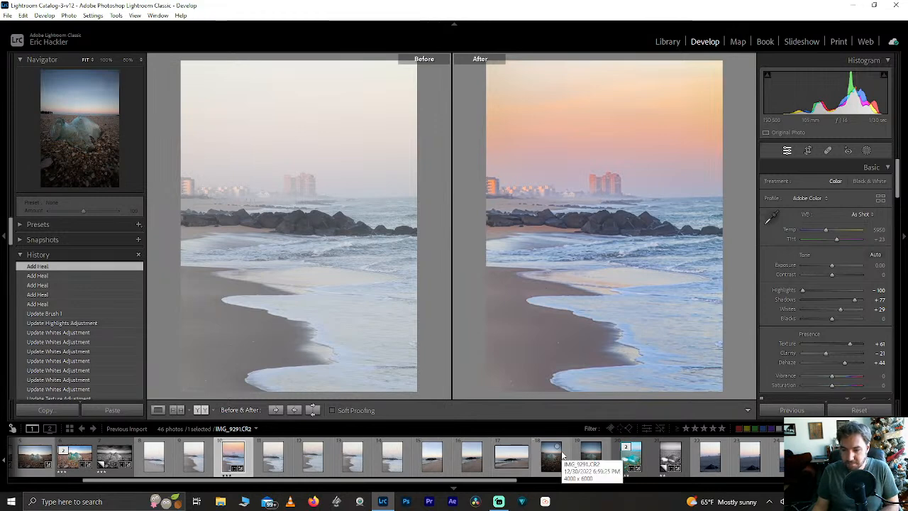
{"action": "scroll", "coordinate": [562, 454], "scroll_direction": "down", "scroll_amount": 5}
{"action": "scroll", "coordinate": [562, 457], "scroll_direction": "down", "scroll_amount": 5}
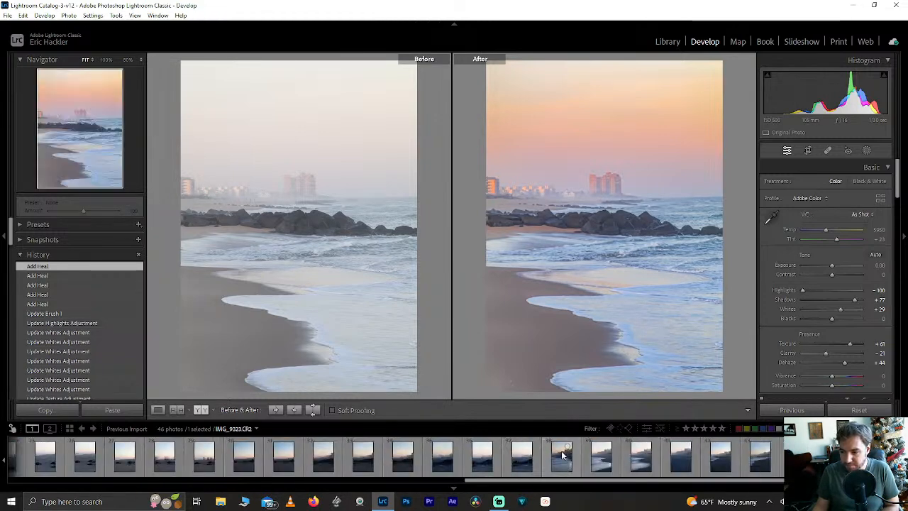
{"action": "scroll", "coordinate": [561, 452], "scroll_direction": "up", "scroll_amount": 3}
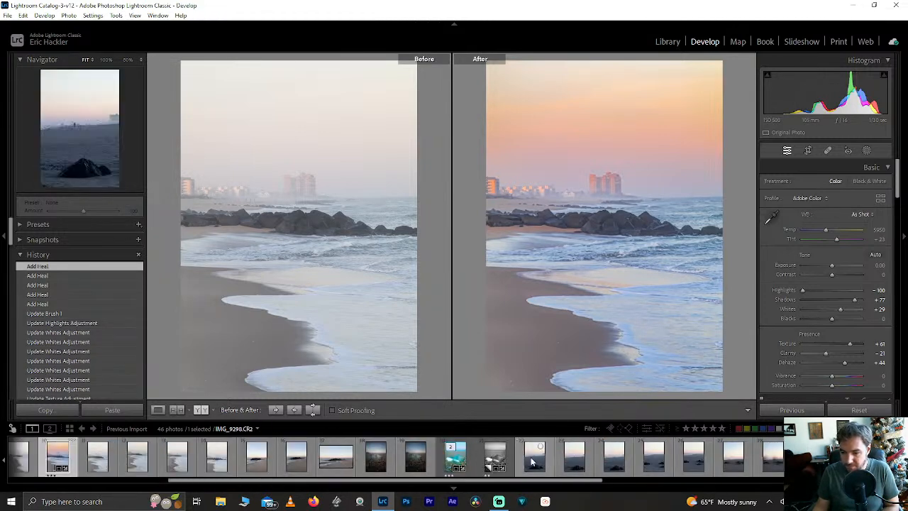
{"action": "left_click", "coordinate": [534, 461]}
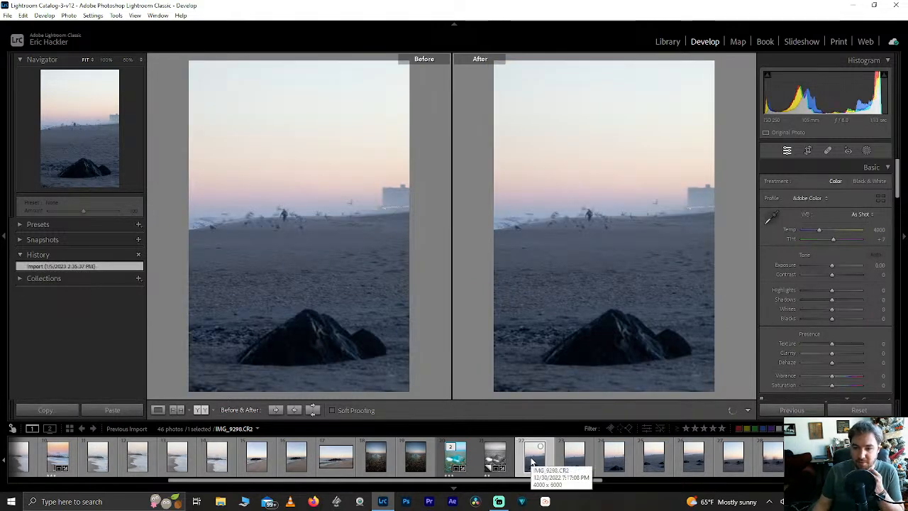
{"action": "left_click", "coordinate": [157, 410]}
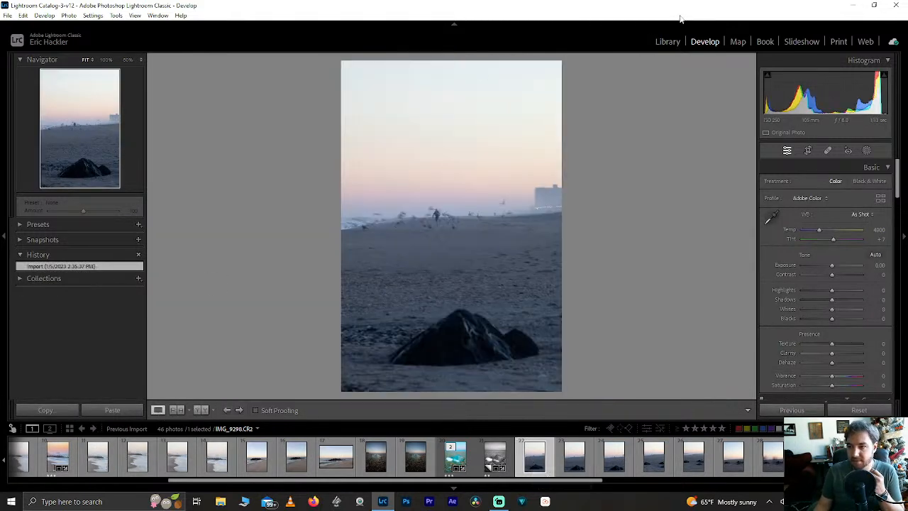
Display the shoot in the Library grid with thumbnails enlarged to two photos per row.
{"action": "left_click", "coordinate": [669, 43]}
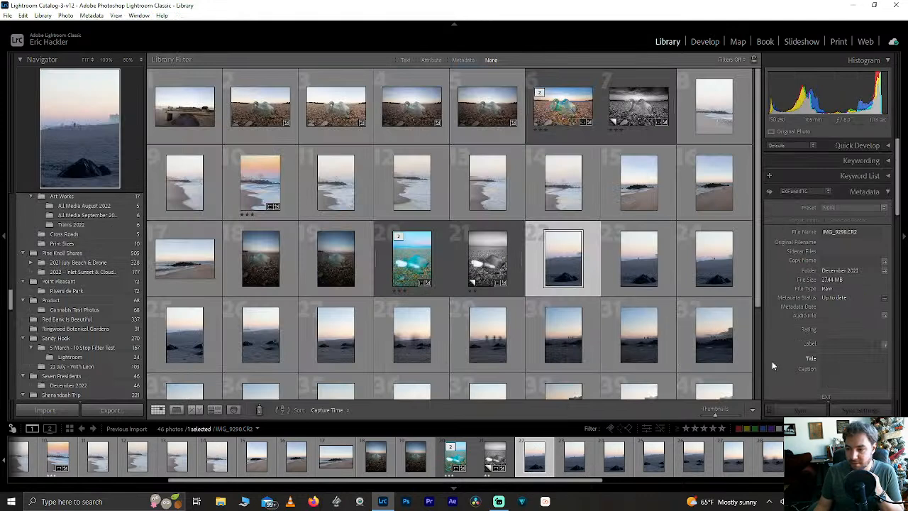
{"action": "left_click", "coordinate": [730, 413]}
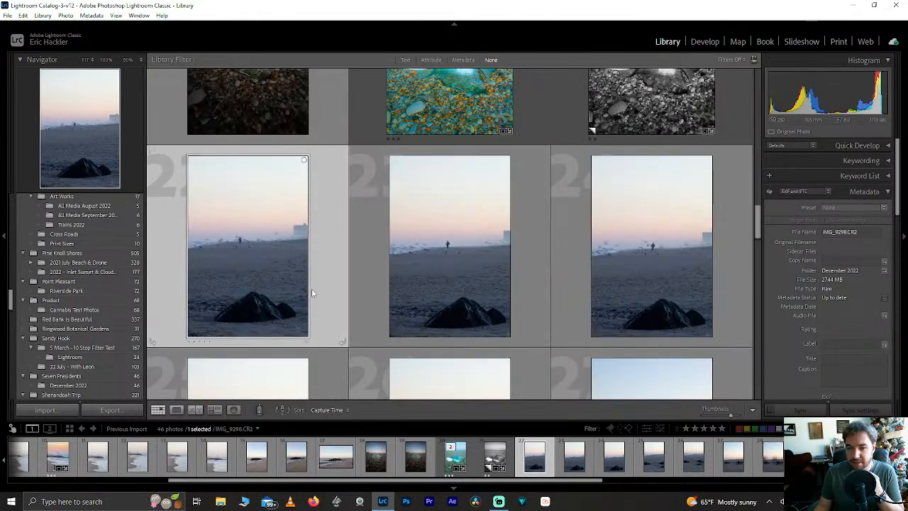
{"action": "left_click", "coordinate": [740, 414]}
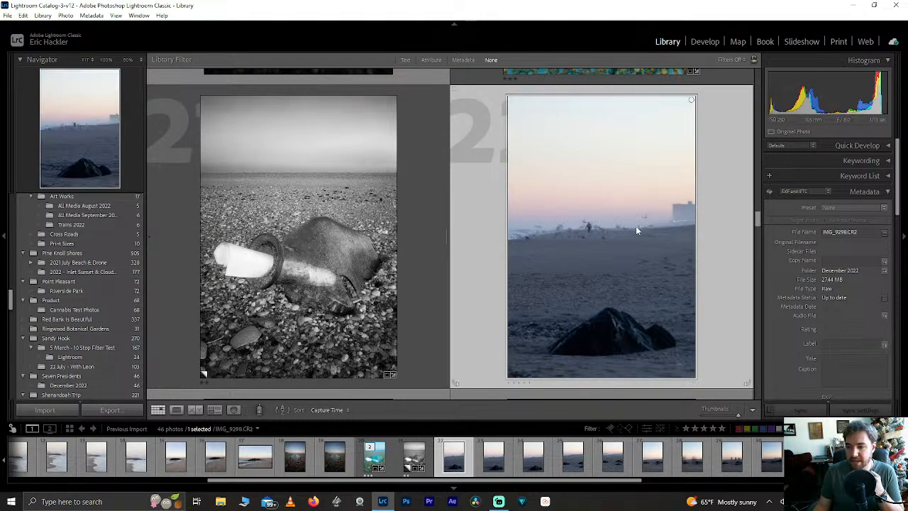
Review the dusk beach shots with motion-blurred people, selecting IMG_9307.CR2 and IMG_9309.CR2 in turn.
{"action": "left_click_drag", "start_coordinate": [760, 217], "coordinate": [749, 267]}
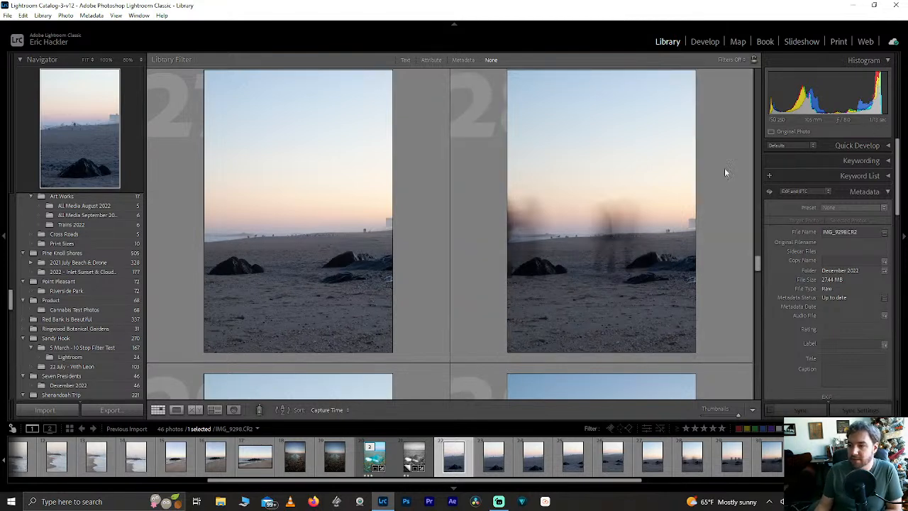
{"action": "left_click", "coordinate": [660, 199]}
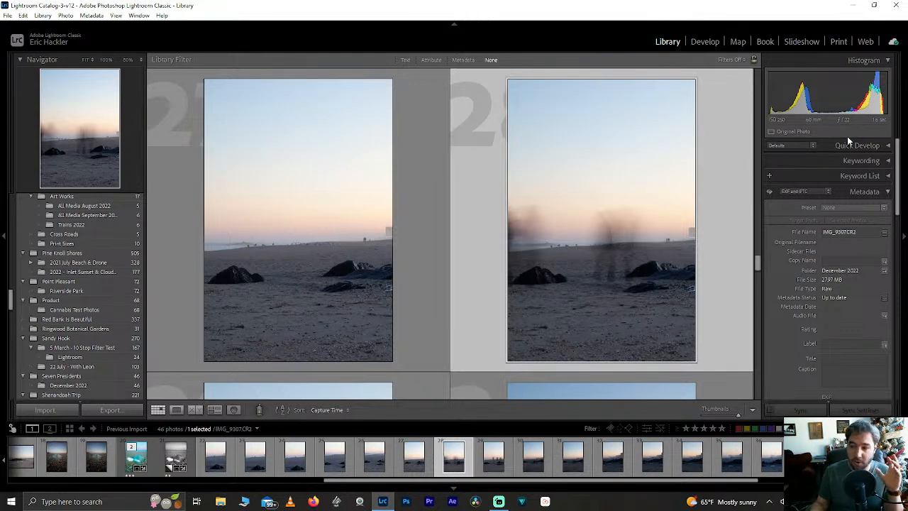
{"action": "left_click", "coordinate": [757, 283]}
{"action": "left_click_drag", "start_coordinate": [757, 282], "coordinate": [758, 281]}
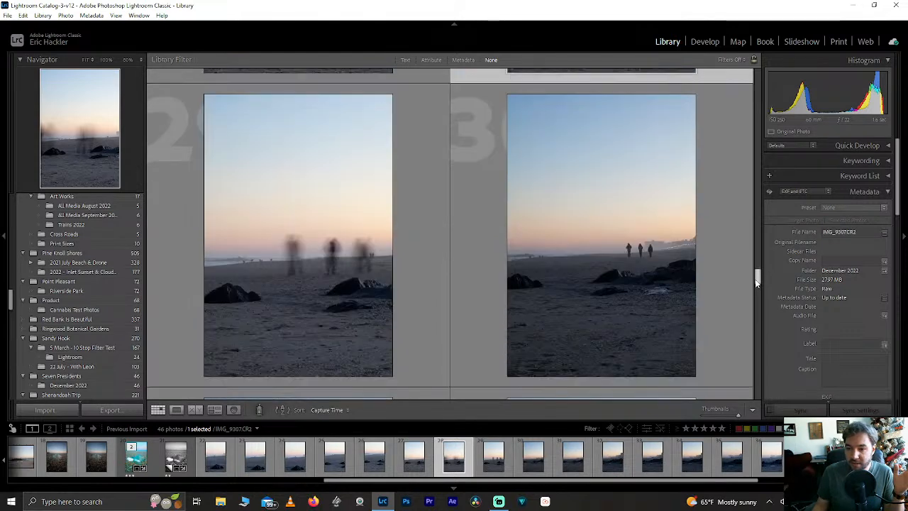
{"action": "left_click", "coordinate": [290, 259]}
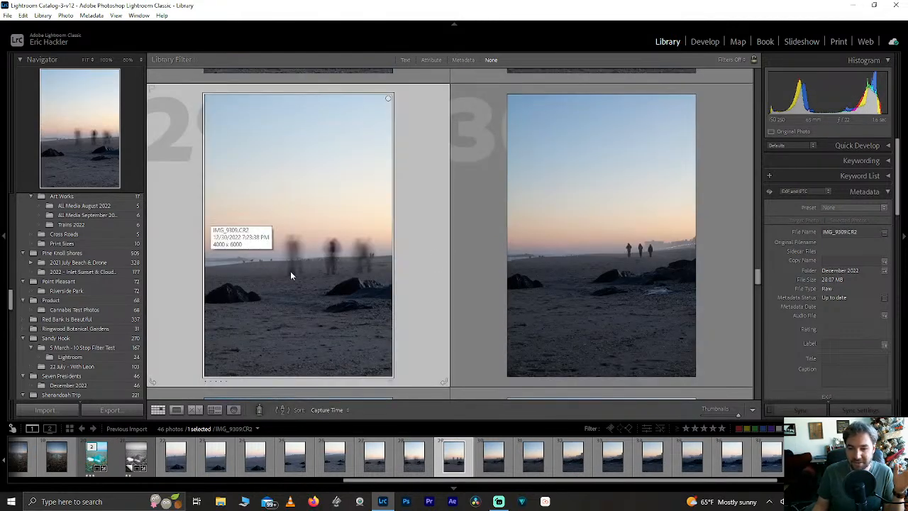
Review the remaining dusk beach shots and open IMG_9319.CR2, with three walkers beyond dark rocks, in Develop.
{"action": "left_click", "coordinate": [612, 236]}
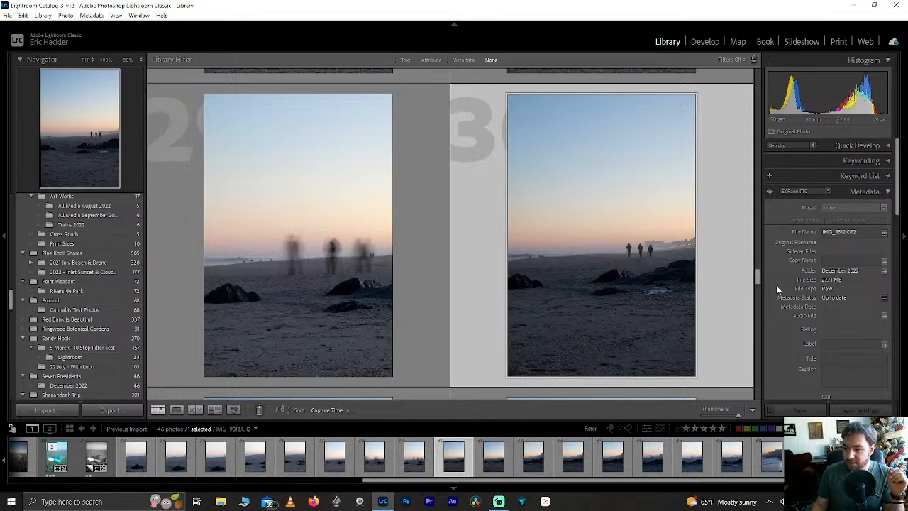
{"action": "left_click_drag", "start_coordinate": [760, 276], "coordinate": [758, 325]}
{"action": "left_click_drag", "start_coordinate": [757, 325], "coordinate": [756, 340]}
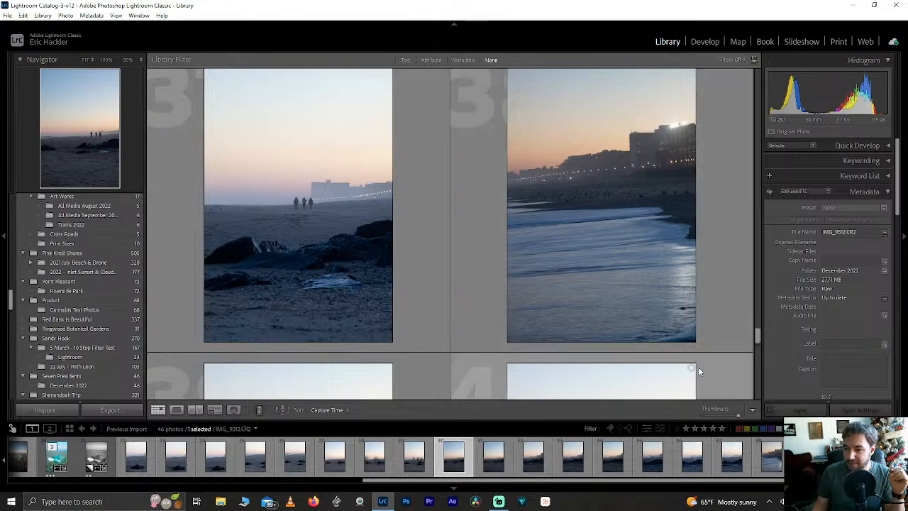
{"action": "left_click_drag", "start_coordinate": [756, 336], "coordinate": [745, 318]}
{"action": "left_click", "coordinate": [627, 297]}
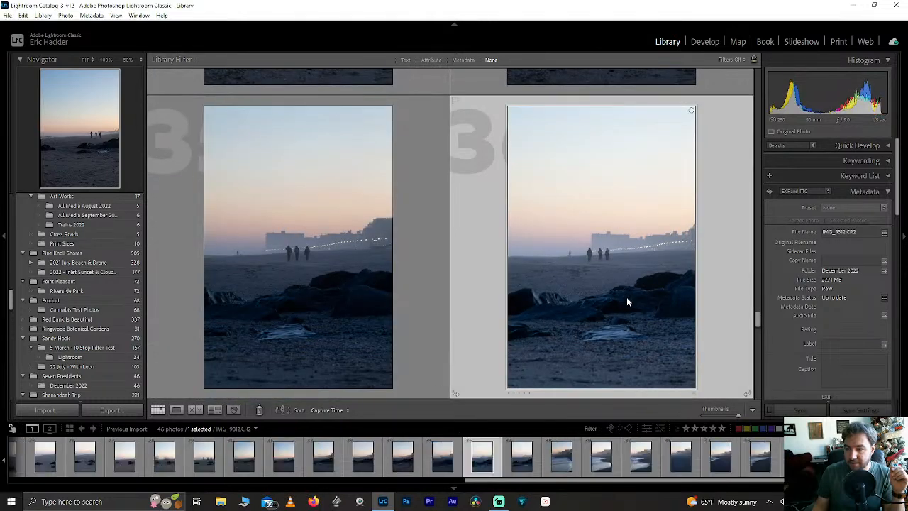
{"action": "left_click", "coordinate": [698, 43]}
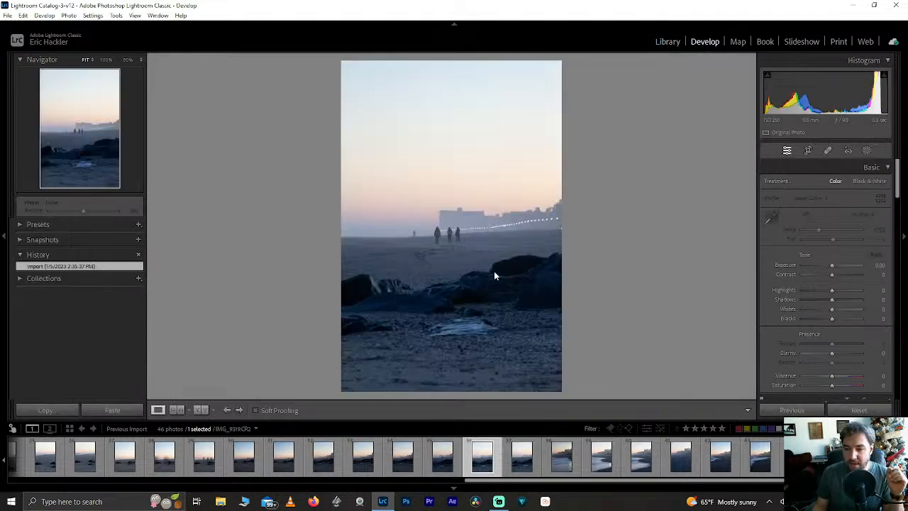
Crop away the lower strip of sand and the upper part of the sky with a custom aspect ratio.
{"action": "left_click", "coordinate": [809, 150]}
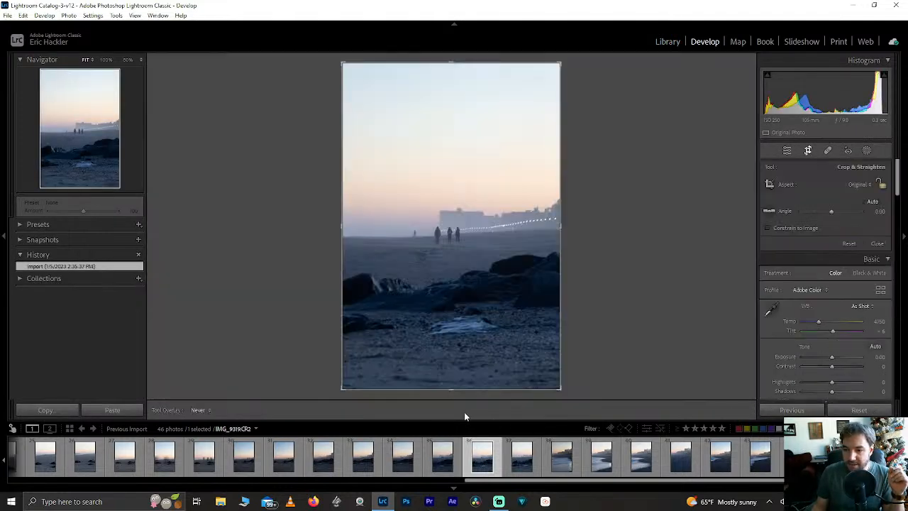
{"action": "left_click_drag", "start_coordinate": [460, 387], "coordinate": [448, 362]}
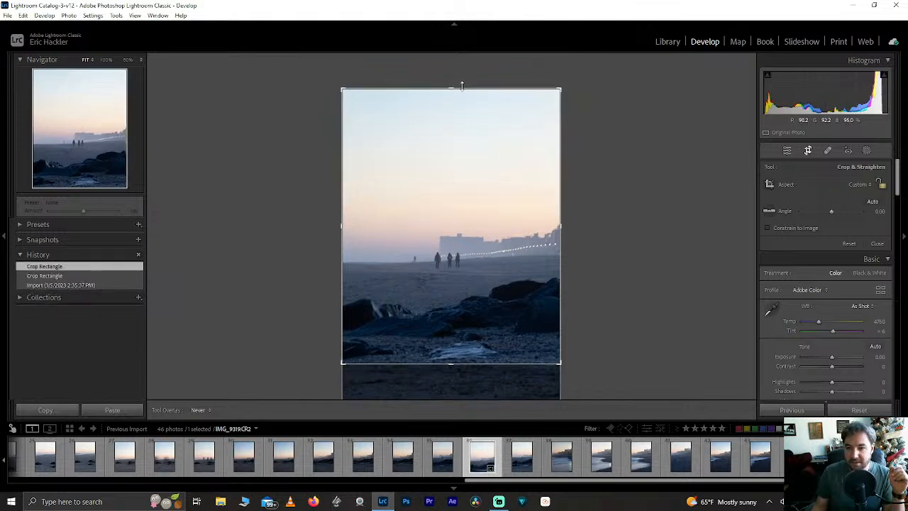
{"action": "left_click_drag", "start_coordinate": [462, 85], "coordinate": [460, 106]}
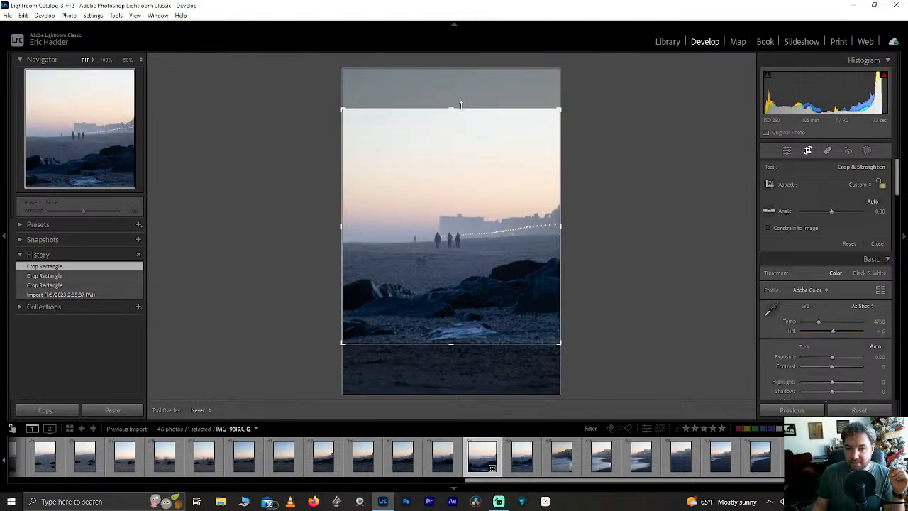
{"action": "left_click", "coordinate": [807, 150]}
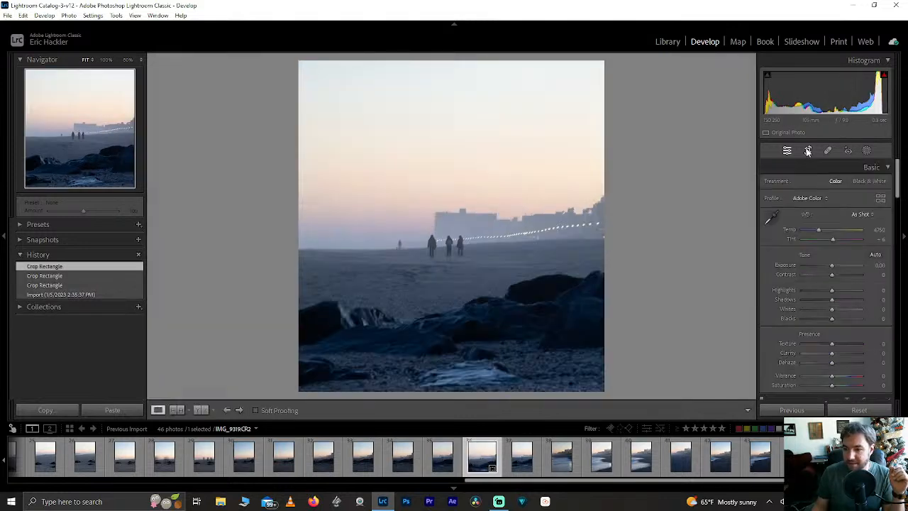
Refine the crop's lower edge so the frame ends just below the pale patch in front of the rocks.
{"action": "left_click", "coordinate": [807, 151]}
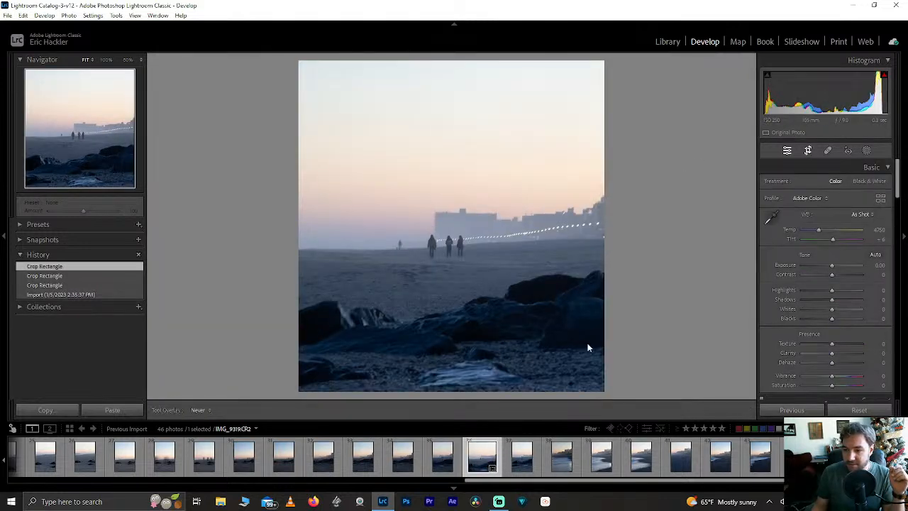
{"action": "left_click_drag", "start_coordinate": [448, 339], "coordinate": [446, 345]}
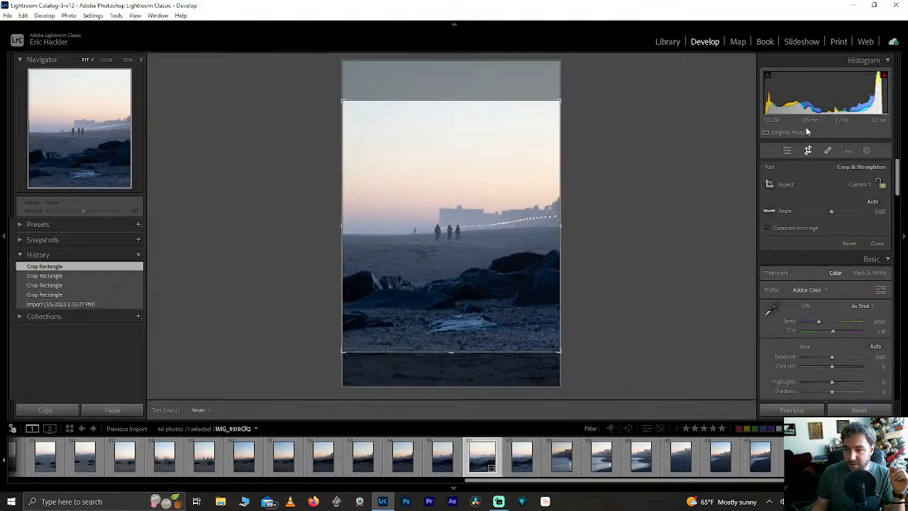
{"action": "left_click", "coordinate": [807, 151]}
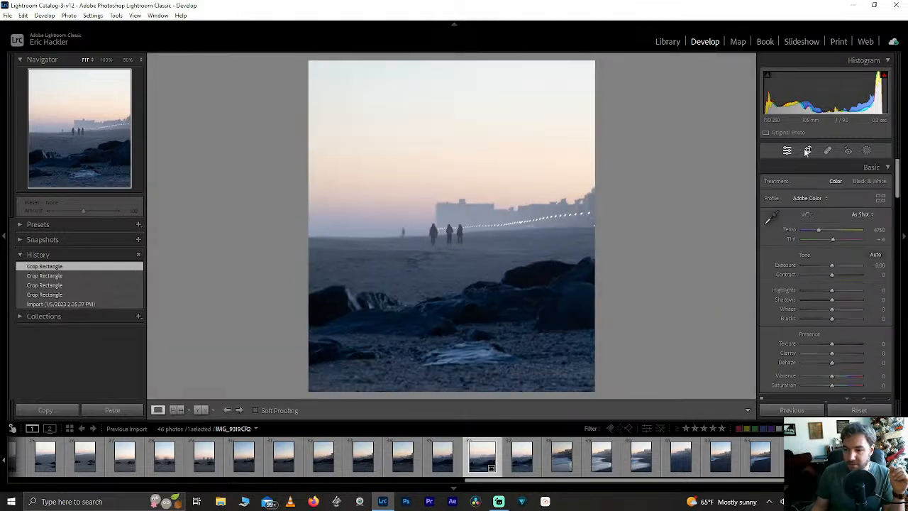
{"action": "left_click", "coordinate": [807, 150]}
{"action": "left_click_drag", "start_coordinate": [462, 373], "coordinate": [442, 334]}
{"action": "left_click", "coordinate": [809, 151]}
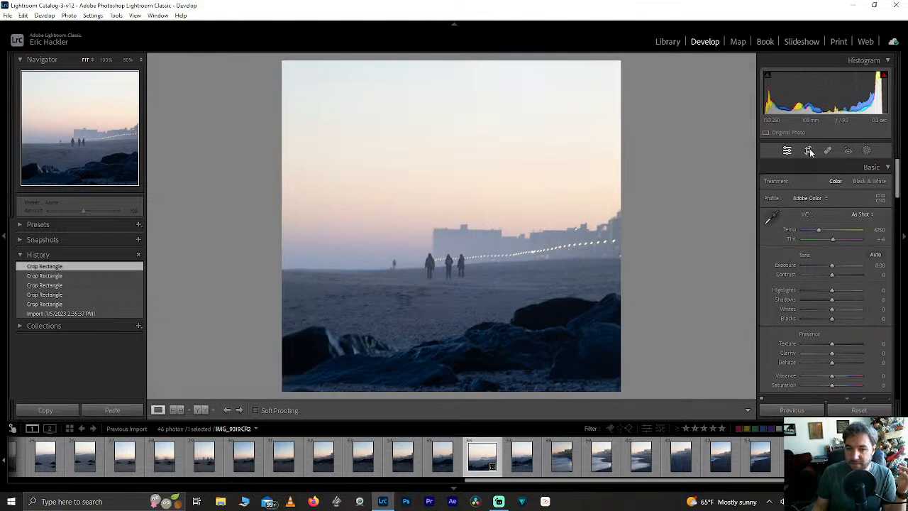
{"action": "left_click", "coordinate": [809, 151]}
{"action": "left_click_drag", "start_coordinate": [462, 341], "coordinate": [452, 345]}
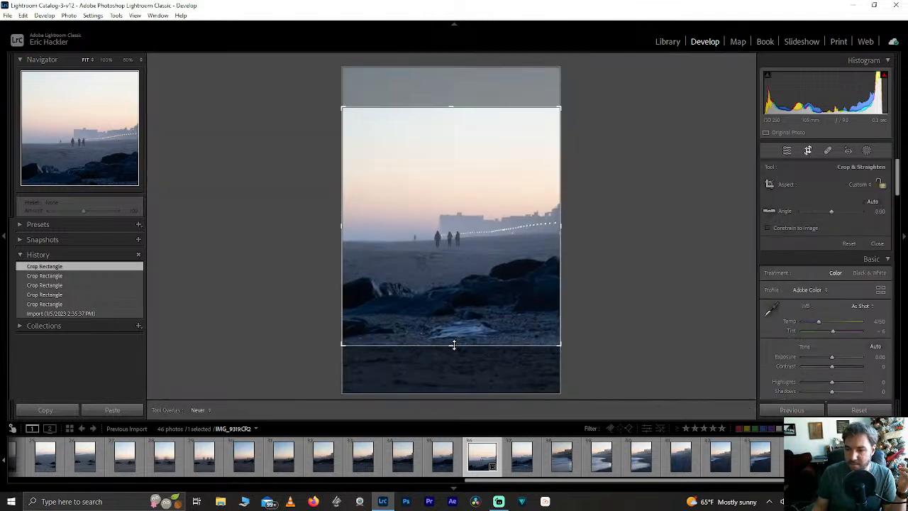
{"action": "left_click", "coordinate": [809, 150]}
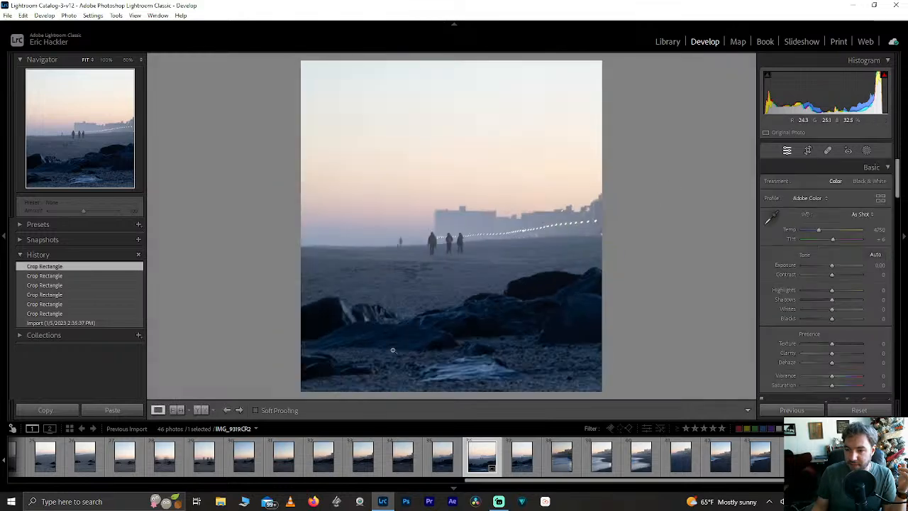
{"action": "left_click", "coordinate": [464, 372]}
{"action": "left_click", "coordinate": [469, 331]}
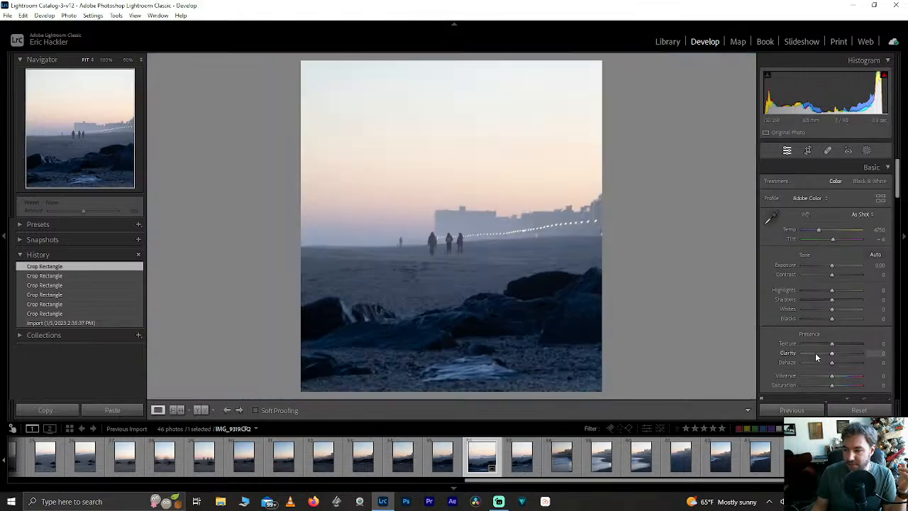
Try a Clarity boost and reset it, then set Highlights to -65 and Shadows to +84.
{"action": "left_click_drag", "start_coordinate": [833, 355], "coordinate": [849, 353]}
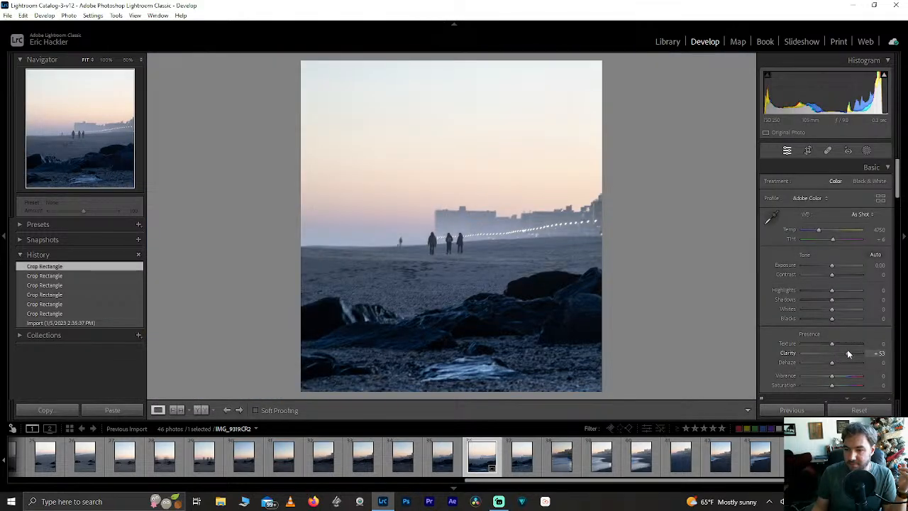
{"action": "double_click", "coordinate": [849, 354]}
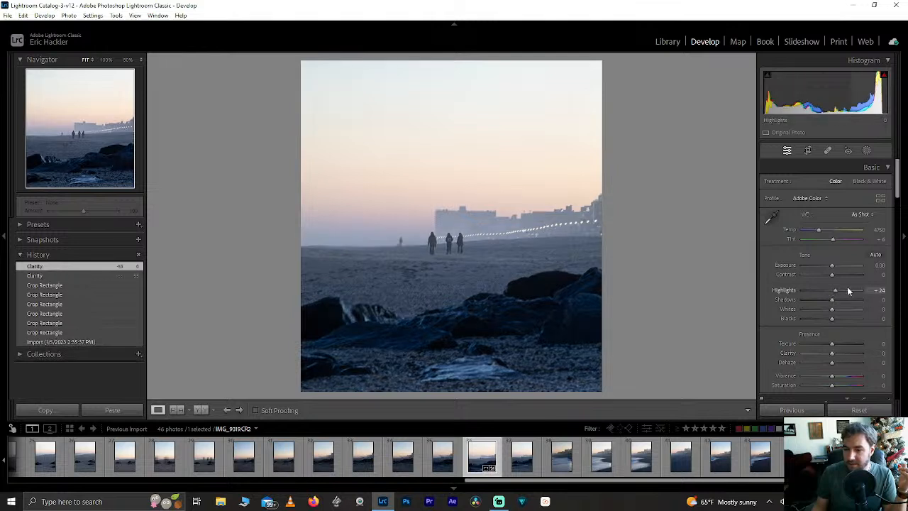
{"action": "mouse_move", "coordinate": [848, 290]}
{"action": "left_mouse_down"}
{"action": "mouse_move", "coordinate": [774, 291]}
{"action": "mouse_move", "coordinate": [856, 299]}
{"action": "left_mouse_up"}
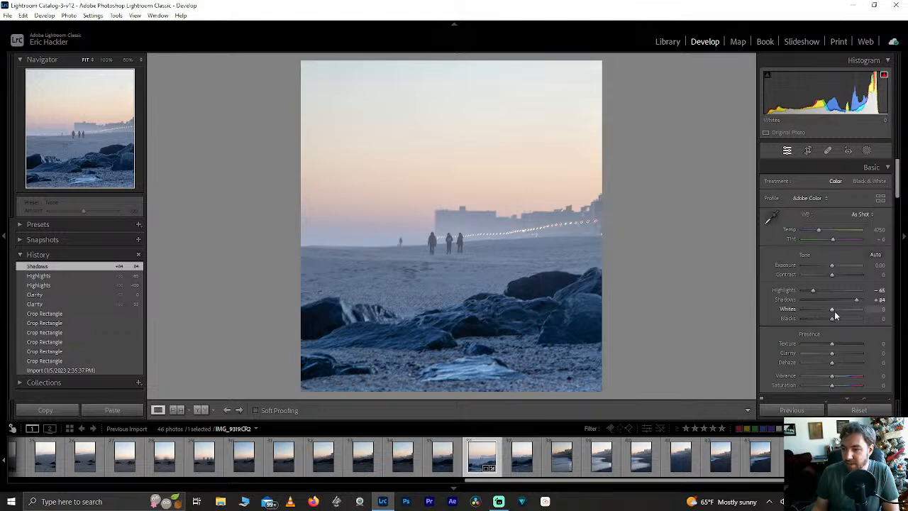
{"action": "mouse_move", "coordinate": [832, 309]}
{"action": "left_mouse_down"}
{"action": "mouse_move", "coordinate": [877, 305]}
{"action": "mouse_move", "coordinate": [846, 313]}
{"action": "left_mouse_up"}
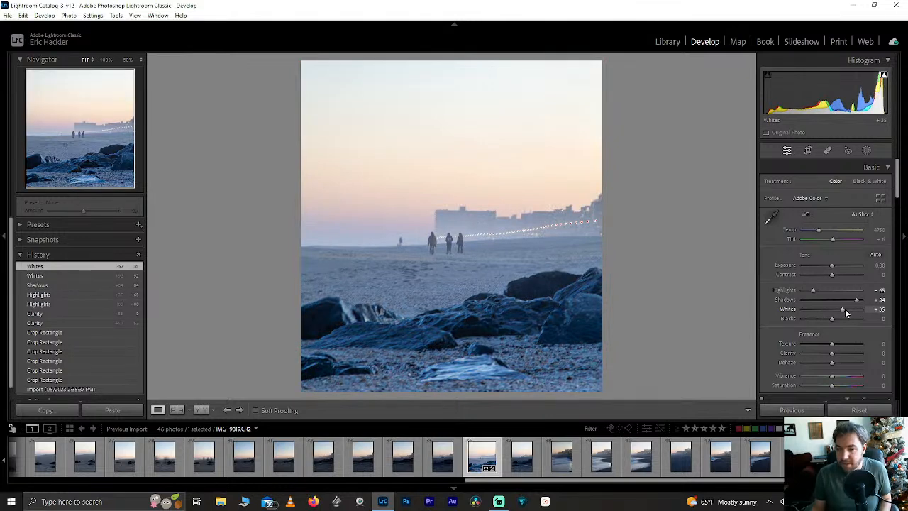
{"action": "key", "text": "ctrl+z"}
{"action": "key", "text": "ctrl+z"}
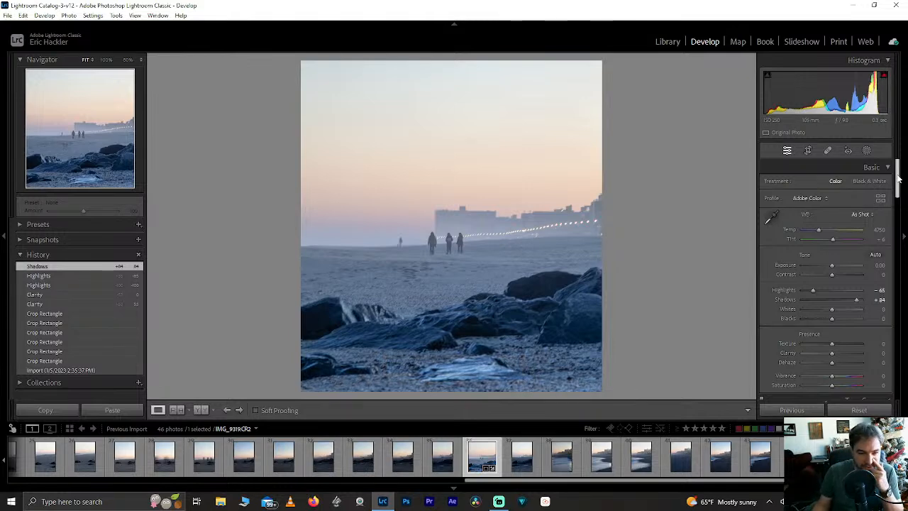
Inspect the three walkers and the building behind them at 100% zoom, then return to the full photo.
{"action": "left_click_drag", "start_coordinate": [897, 180], "coordinate": [892, 220]}
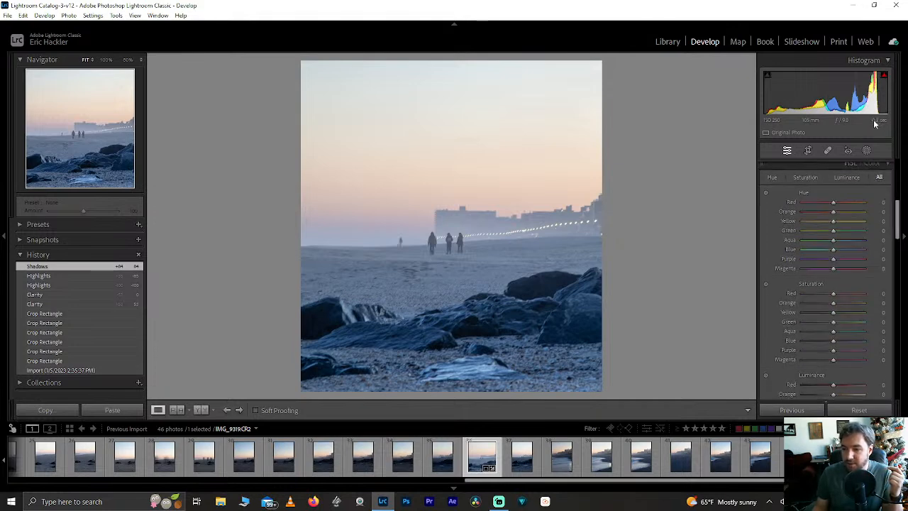
{"action": "left_click_drag", "start_coordinate": [496, 314], "coordinate": [496, 276]}
{"action": "left_click", "coordinate": [456, 248]}
{"action": "left_click_drag", "start_coordinate": [426, 206], "coordinate": [501, 267]}
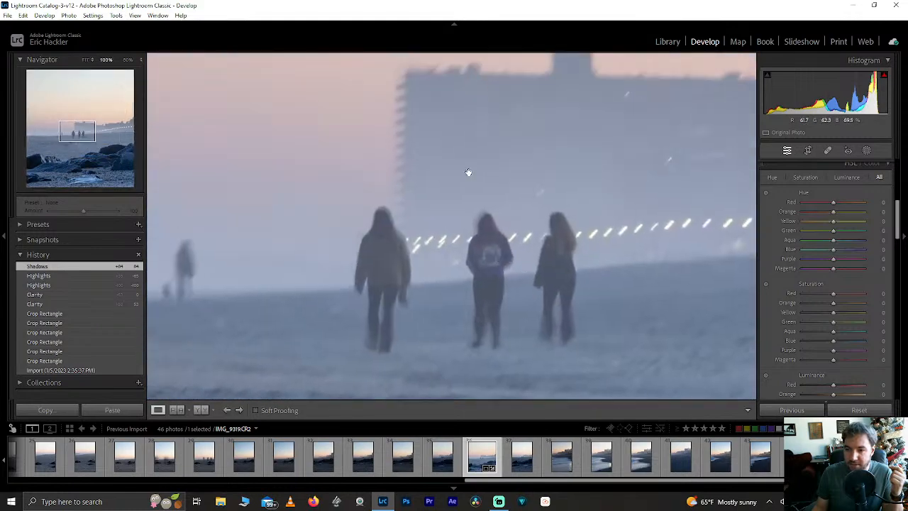
{"action": "left_click", "coordinate": [469, 175]}
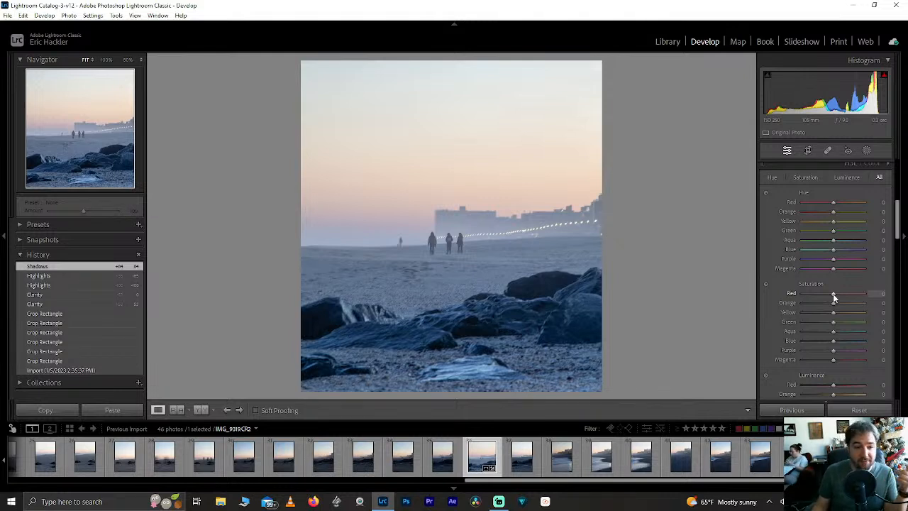
Try a stronger Red saturation and reset it to 0.
{"action": "left_click_drag", "start_coordinate": [833, 293], "coordinate": [860, 293]}
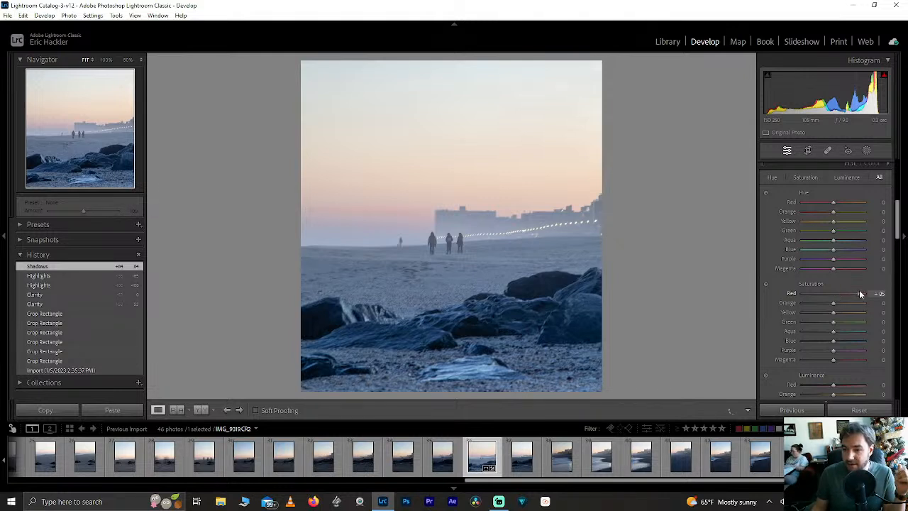
{"action": "double_click", "coordinate": [844, 294]}
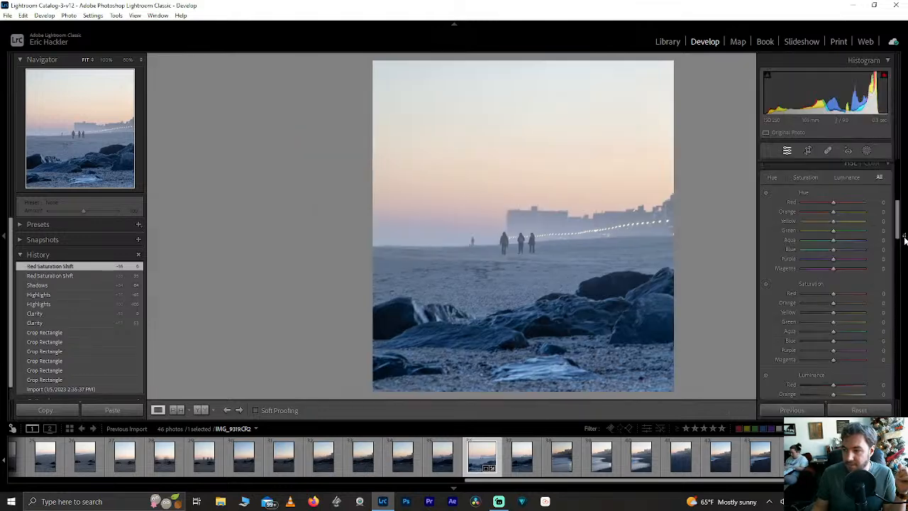
Set Dehaze to +56 and Clarity to -21, resetting a trial Texture boost to 0.
{"action": "left_click_drag", "start_coordinate": [898, 228], "coordinate": [895, 188]}
{"action": "scroll", "coordinate": [888, 202], "scroll_direction": "down", "scroll_amount": 1}
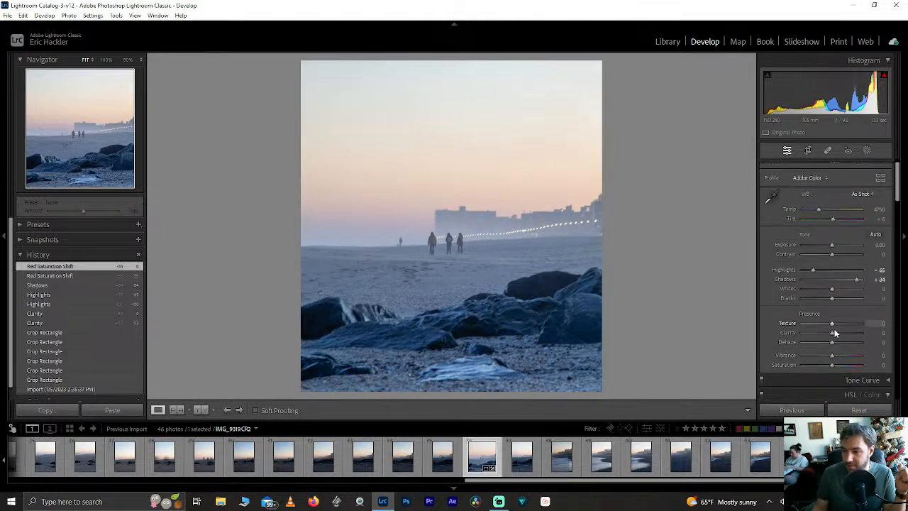
{"action": "mouse_move", "coordinate": [857, 323]}
{"action": "left_mouse_down"}
{"action": "mouse_move", "coordinate": [876, 324]}
{"action": "mouse_move", "coordinate": [819, 344]}
{"action": "mouse_move", "coordinate": [850, 338]}
{"action": "left_mouse_up"}
{"action": "double_click", "coordinate": [855, 324]}
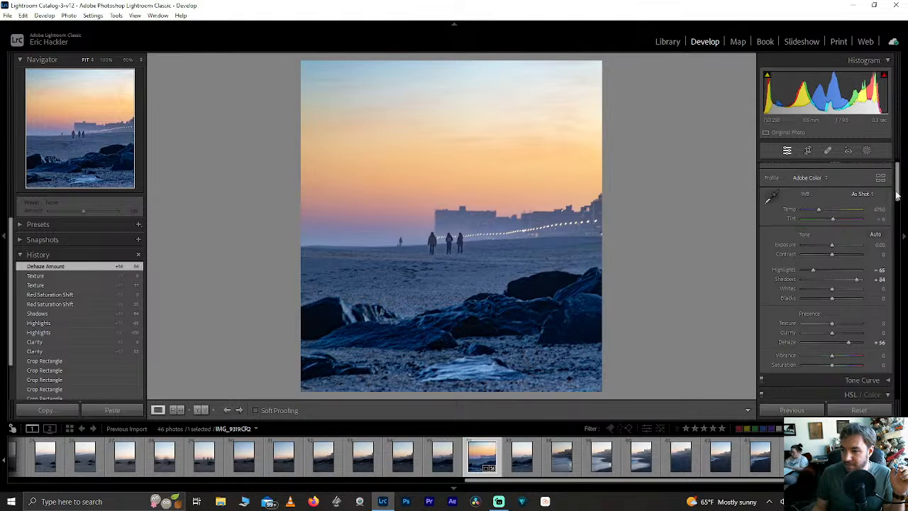
{"action": "mouse_move", "coordinate": [832, 333]}
{"action": "left_mouse_down"}
{"action": "mouse_move", "coordinate": [845, 333]}
{"action": "mouse_move", "coordinate": [803, 336]}
{"action": "mouse_move", "coordinate": [819, 333]}
{"action": "left_mouse_up"}
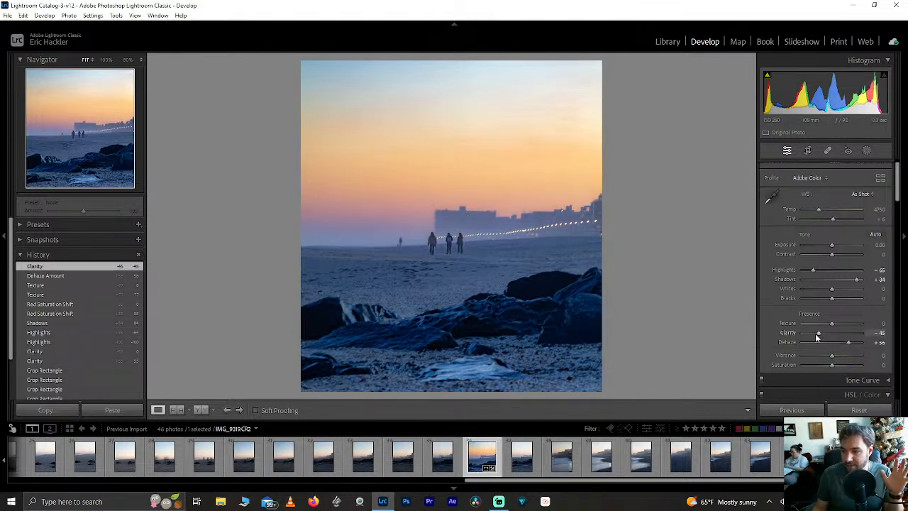
{"action": "left_click_drag", "start_coordinate": [815, 334], "coordinate": [825, 334]}
Compare the edit with the finished IMG_9271.CR2 Copy 1 and IMG_9279.CR2, then return to IMG_9319.CR2.
{"action": "scroll", "coordinate": [473, 457], "scroll_direction": "up", "scroll_amount": 10}
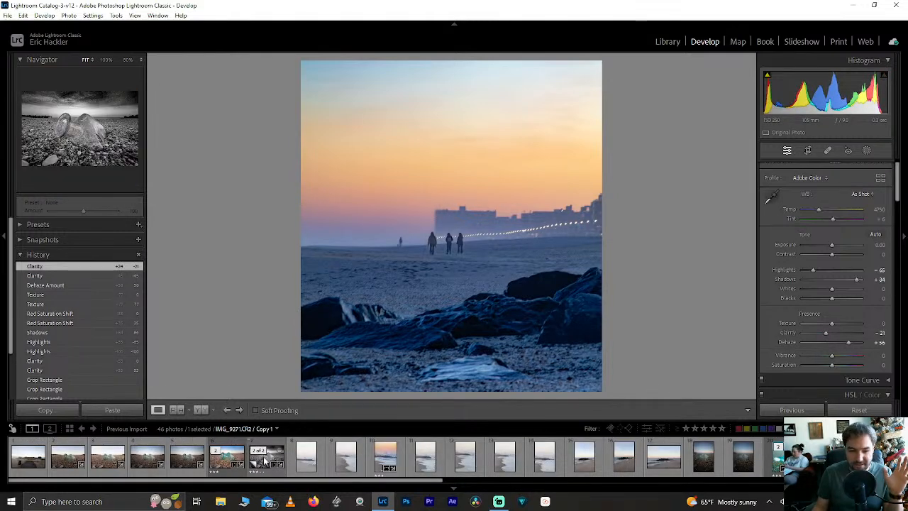
{"action": "left_click", "coordinate": [263, 461]}
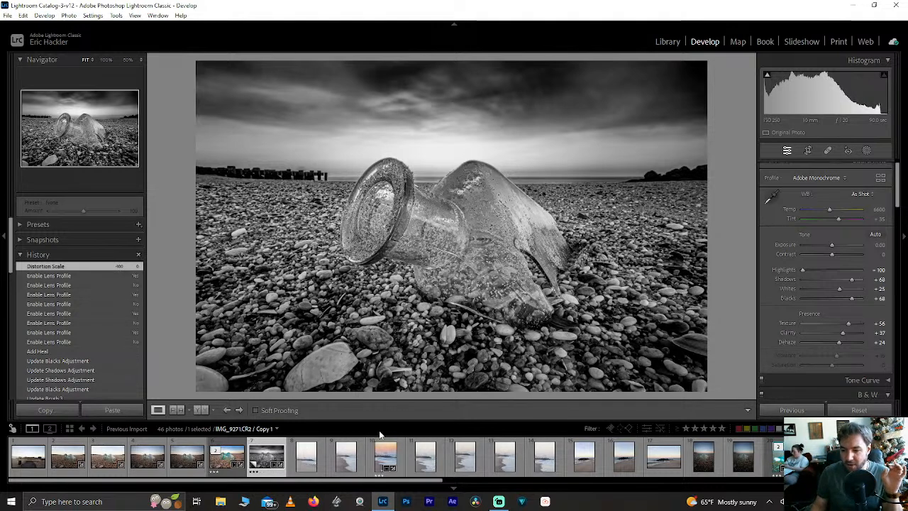
{"action": "left_click", "coordinate": [382, 461]}
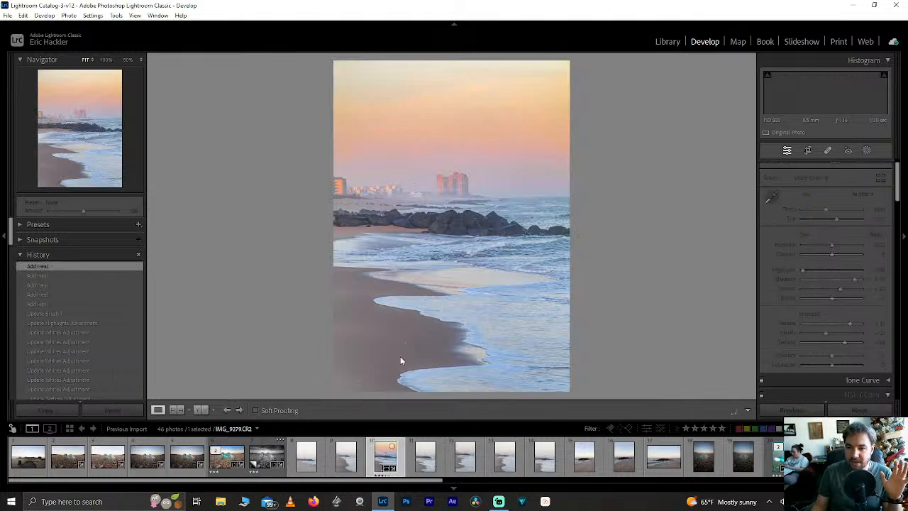
{"action": "scroll", "coordinate": [514, 458], "scroll_direction": "down", "scroll_amount": 10}
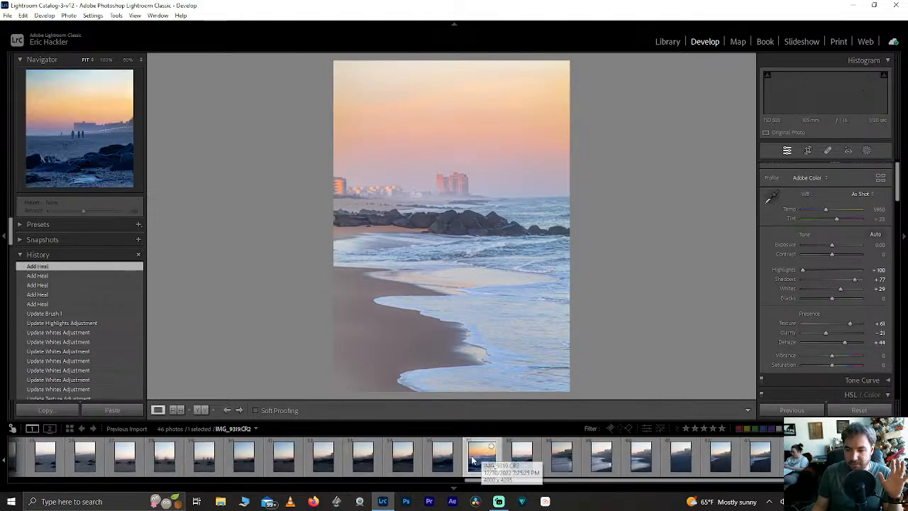
{"action": "left_click", "coordinate": [480, 459]}
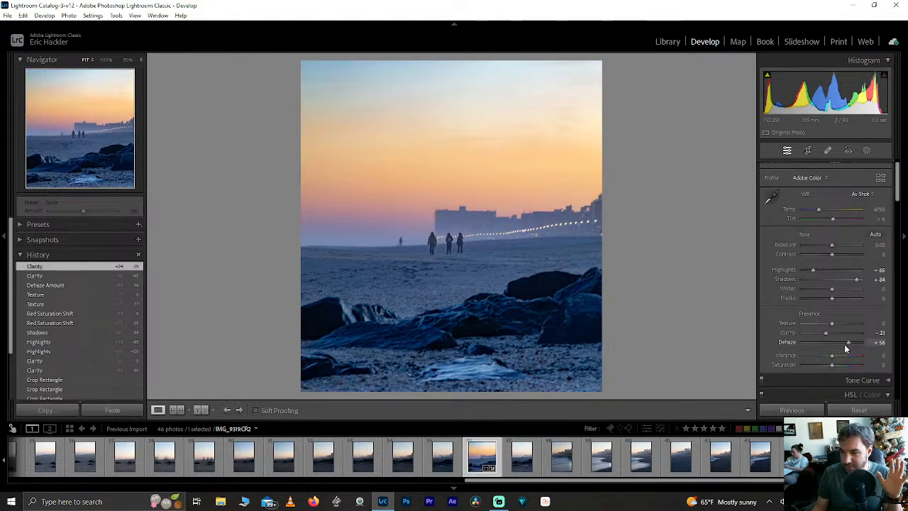
Reduce Dehaze to +37 and lower Blacks to -44.
{"action": "left_click_drag", "start_coordinate": [846, 344], "coordinate": [841, 344]}
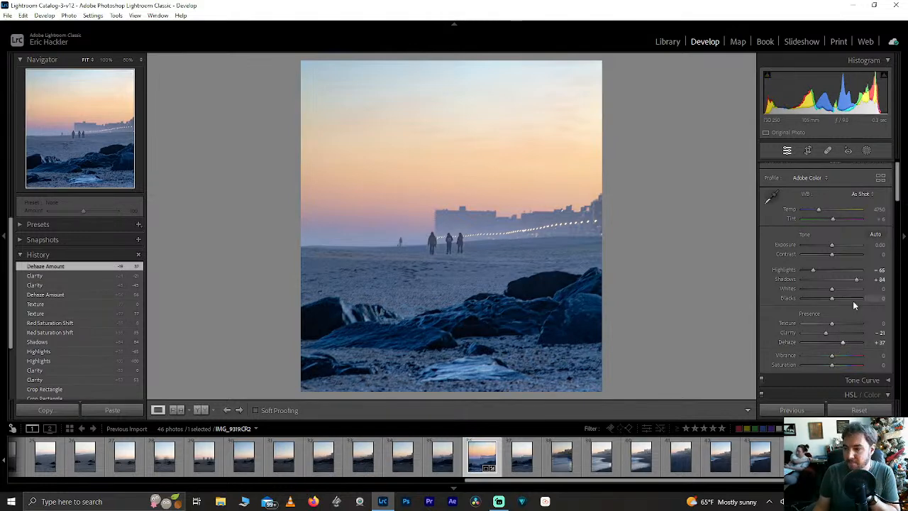
{"action": "mouse_move", "coordinate": [831, 298]}
{"action": "left_mouse_down"}
{"action": "mouse_move", "coordinate": [820, 301]}
{"action": "mouse_move", "coordinate": [842, 299]}
{"action": "mouse_move", "coordinate": [817, 300]}
{"action": "left_mouse_up"}
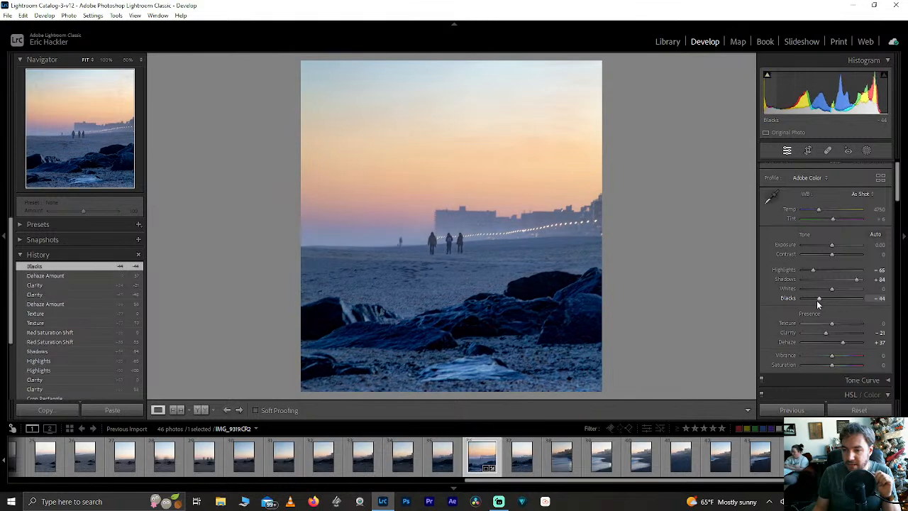
Ready the content-aware Remove tool over the lone distant walker and dog beside the three people.
{"action": "left_click", "coordinate": [448, 239]}
{"action": "left_click", "coordinate": [455, 259]}
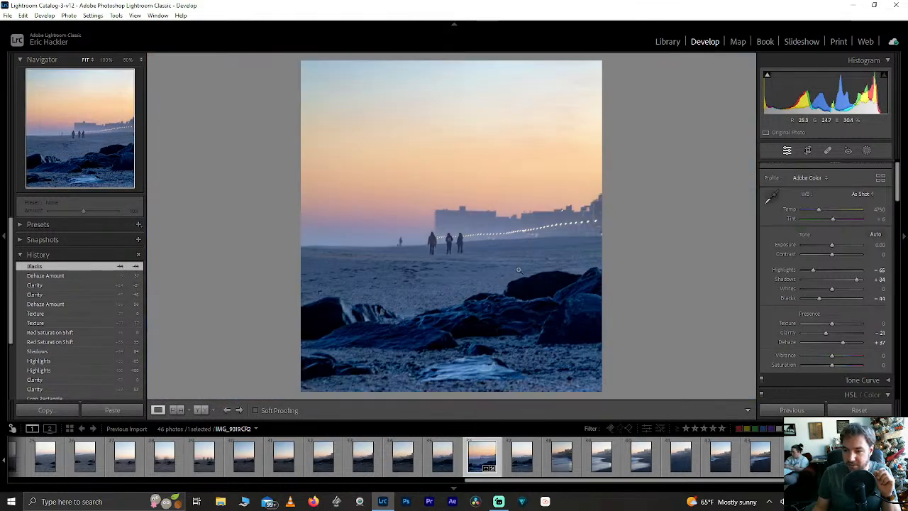
{"action": "left_click", "coordinate": [398, 239]}
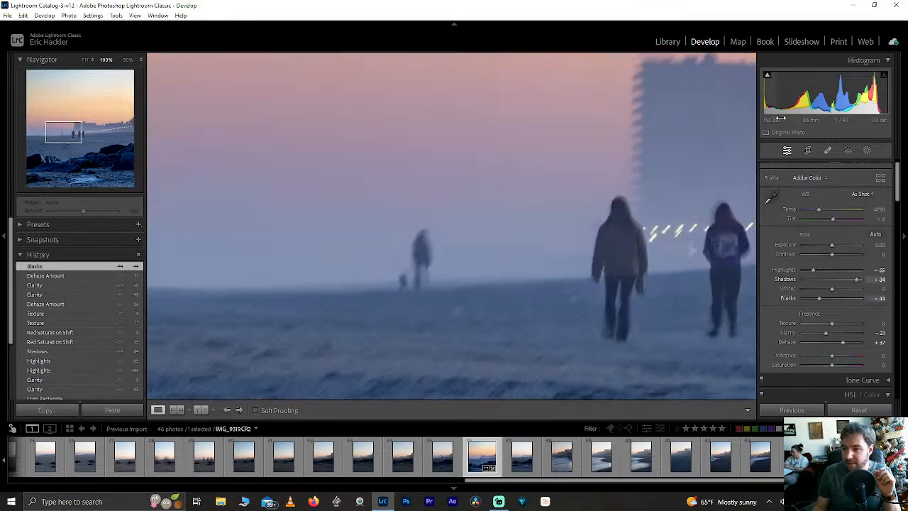
{"action": "left_click", "coordinate": [826, 152]}
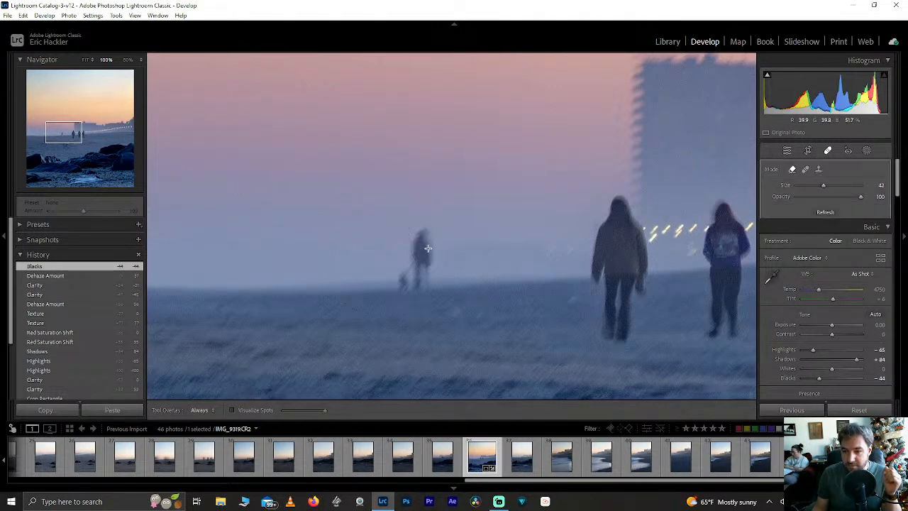
Try healing out the lone walker and dog, refresh the heal's source, and delete the heal.
{"action": "mouse_move", "coordinate": [422, 233]}
{"action": "left_mouse_down"}
{"action": "mouse_move", "coordinate": [420, 280]}
{"action": "mouse_move", "coordinate": [410, 278]}
{"action": "left_mouse_up"}
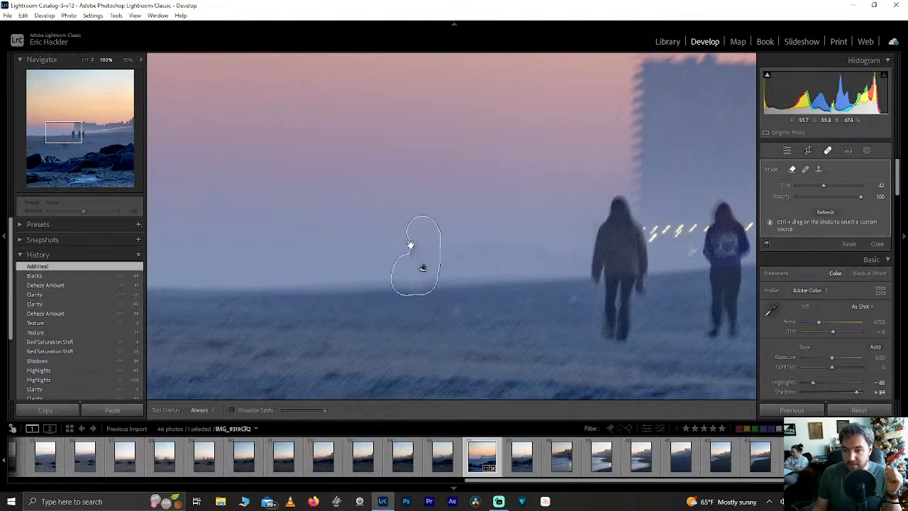
{"action": "key", "text": "slash"}
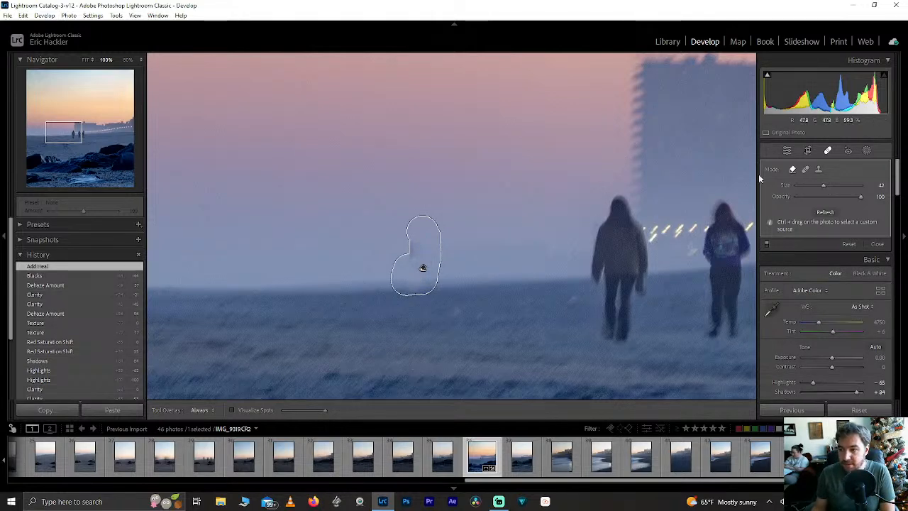
{"action": "key", "text": "slash"}
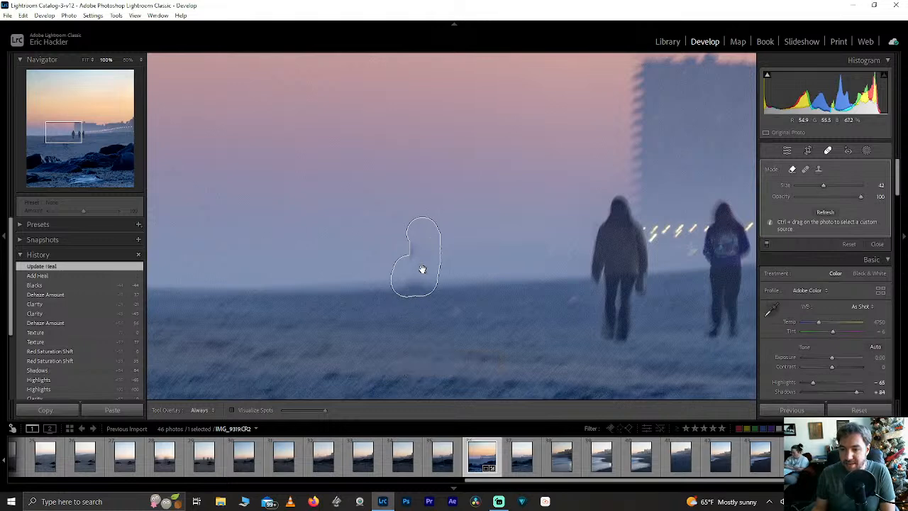
{"action": "key", "text": "Delete"}
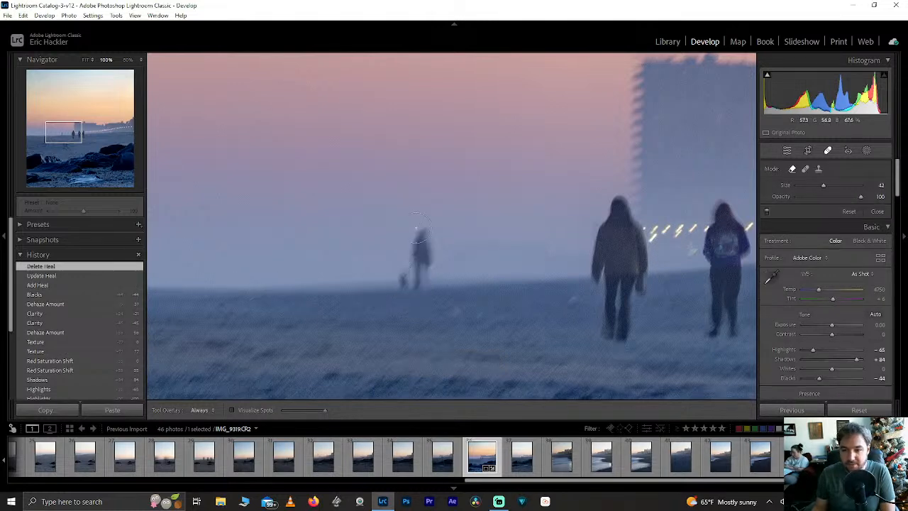
Remove the lone walker and dog from the horizon with a new size 42 heal stroke and leave the tool.
{"action": "left_click_drag", "start_coordinate": [422, 231], "coordinate": [401, 263]}
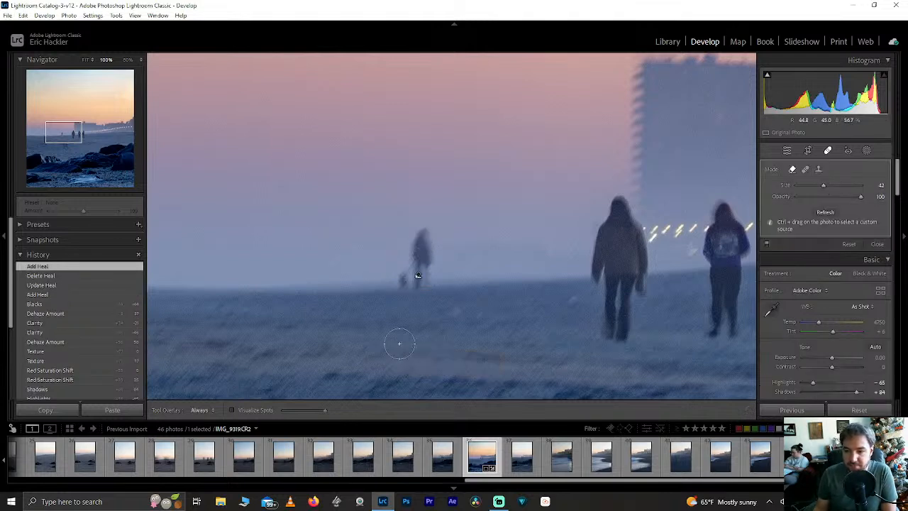
{"action": "left_click", "coordinate": [788, 151]}
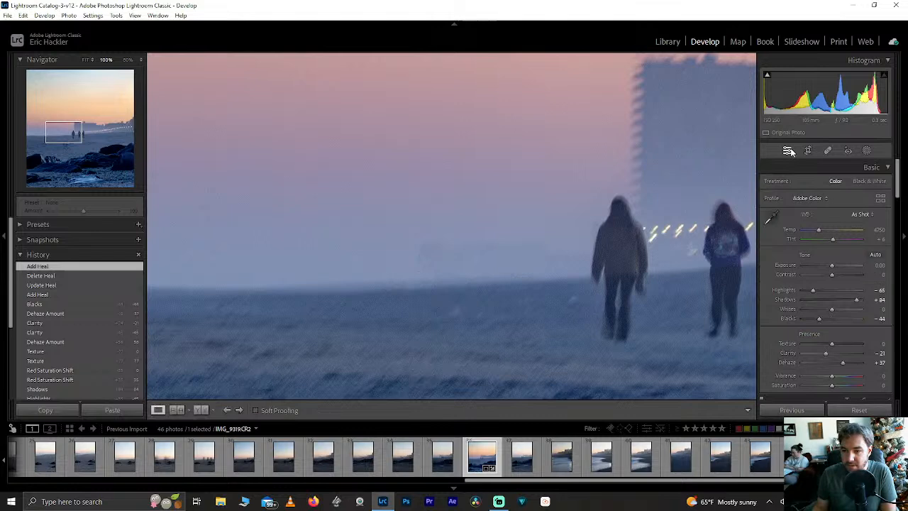
{"action": "left_click", "coordinate": [549, 246]}
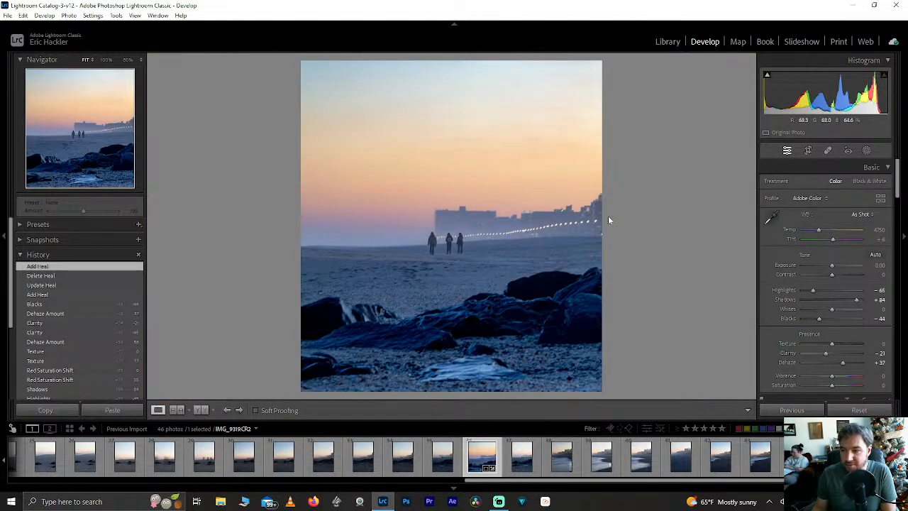
Trim a narrow strip off the right side of the crop and apply it.
{"action": "left_click", "coordinate": [807, 150]}
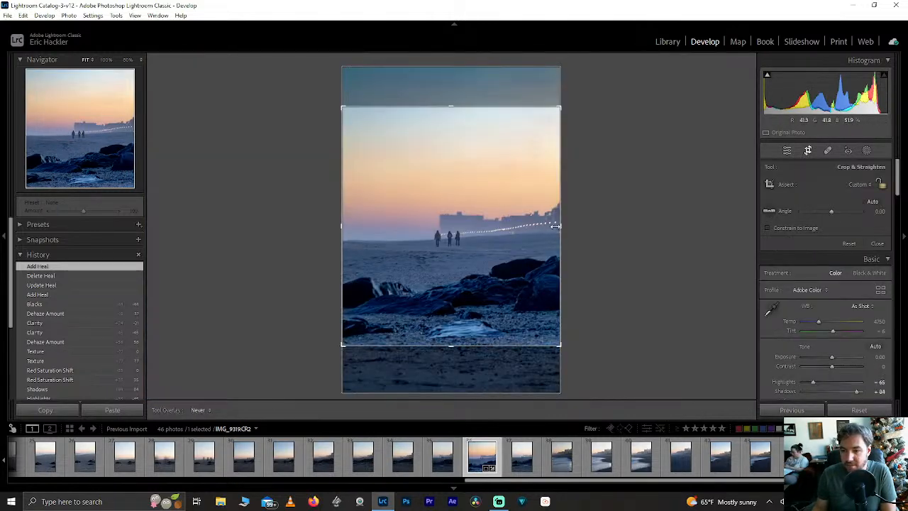
{"action": "left_click_drag", "start_coordinate": [560, 231], "coordinate": [555, 231]}
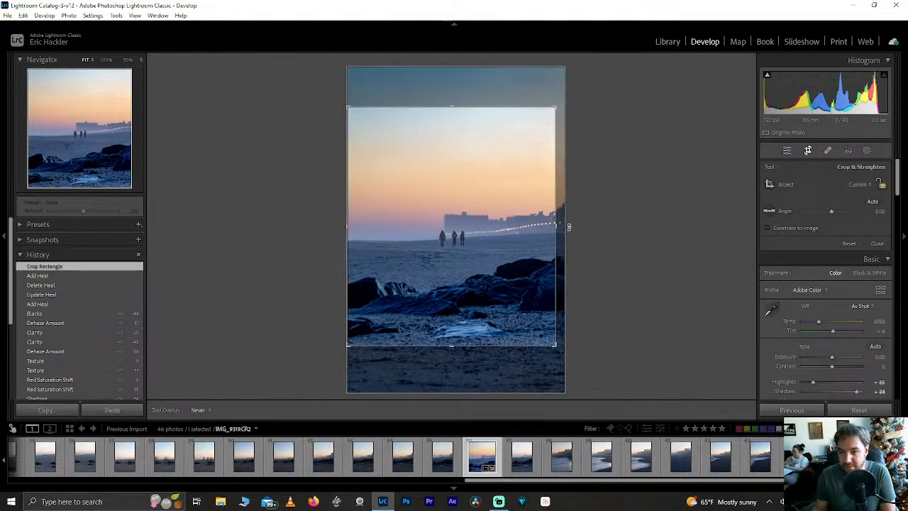
{"action": "left_click_drag", "start_coordinate": [563, 226], "coordinate": [561, 231]}
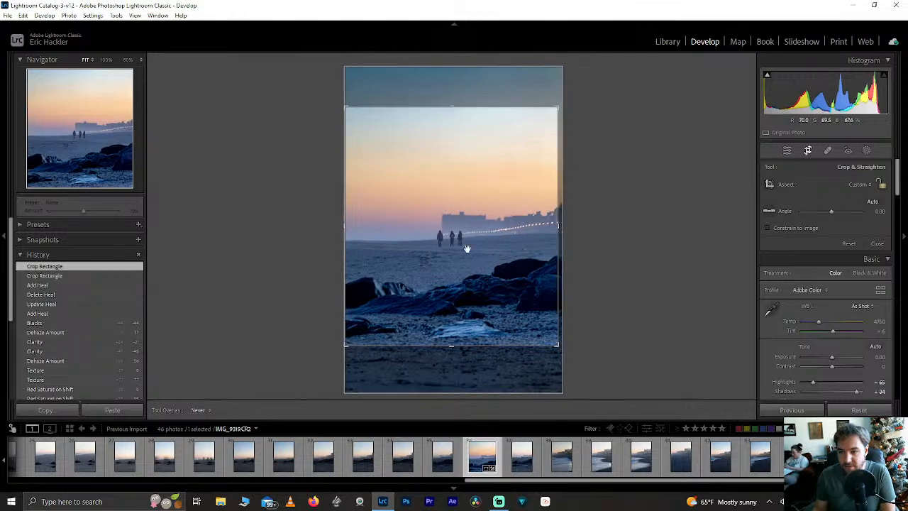
{"action": "left_click", "coordinate": [809, 151]}
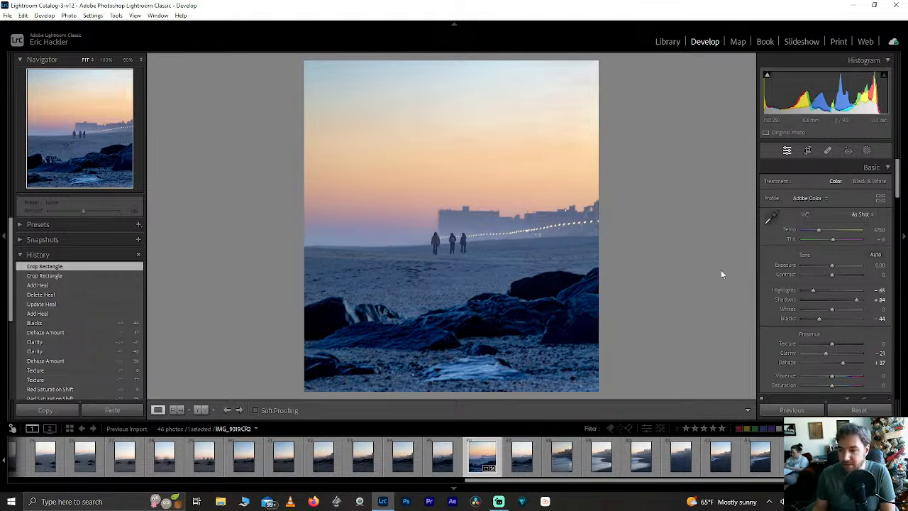
Create a Select Subject mask and subtract the building from it with a size 7.0 brush, keeping only the three people.
{"action": "left_click", "coordinate": [866, 150]}
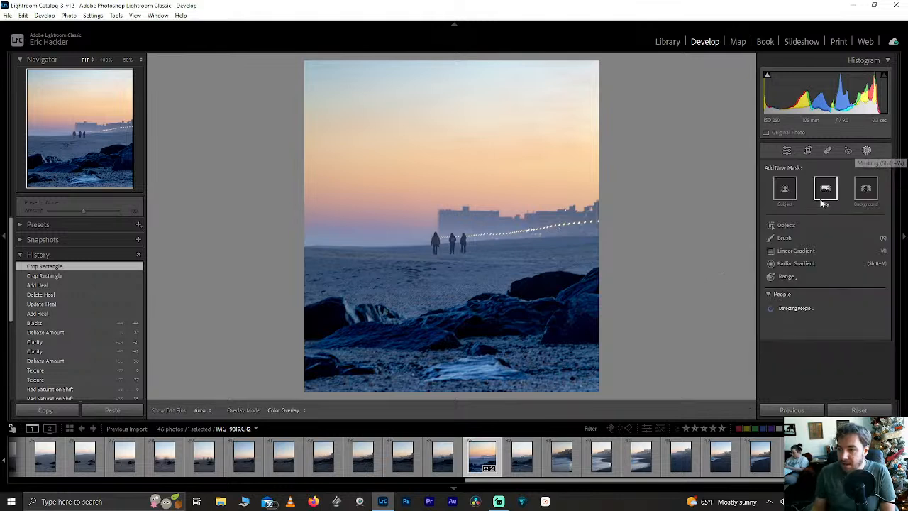
{"action": "left_click", "coordinate": [785, 189]}
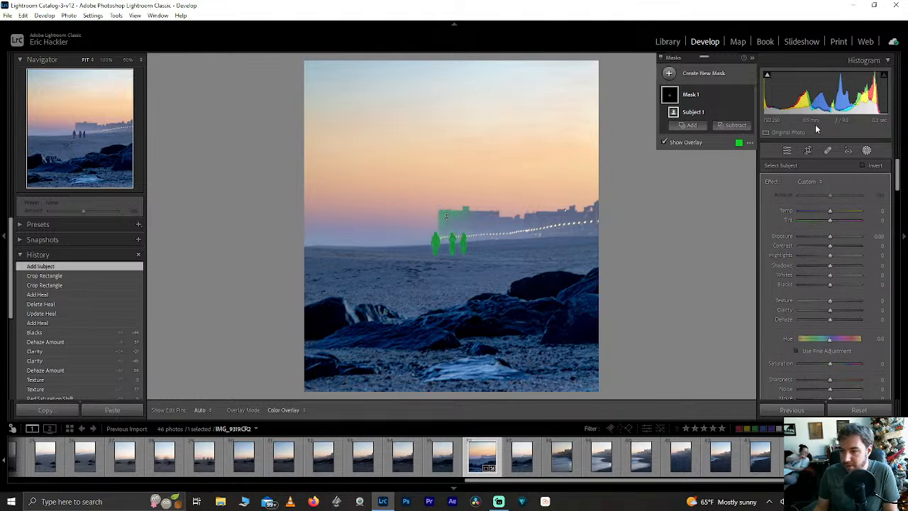
{"action": "left_click", "coordinate": [731, 125]}
{"action": "left_click", "coordinate": [737, 222]}
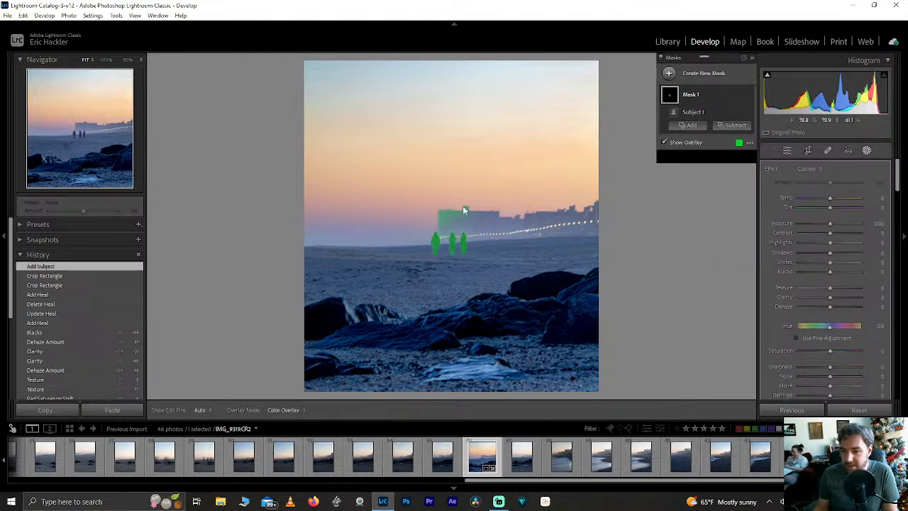
{"action": "left_click", "coordinate": [79, 121]}
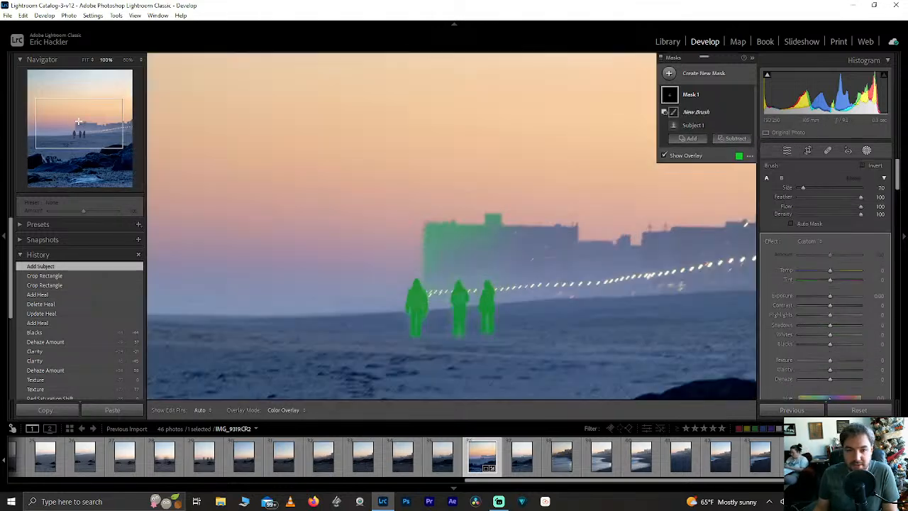
{"action": "left_click", "coordinate": [127, 60]}
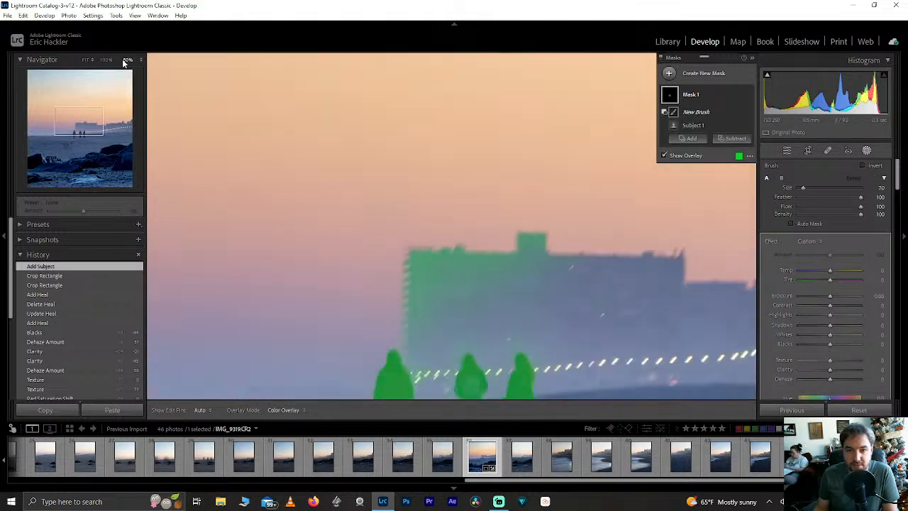
{"action": "key", "text": "h"}
{"action": "mouse_move", "coordinate": [429, 251]}
{"action": "left_mouse_down"}
{"action": "mouse_move", "coordinate": [510, 257]}
{"action": "mouse_move", "coordinate": [534, 270]}
{"action": "mouse_move", "coordinate": [424, 286]}
{"action": "mouse_move", "coordinate": [439, 283]}
{"action": "mouse_move", "coordinate": [430, 269]}
{"action": "mouse_move", "coordinate": [457, 253]}
{"action": "mouse_move", "coordinate": [493, 259]}
{"action": "mouse_move", "coordinate": [443, 292]}
{"action": "mouse_move", "coordinate": [438, 324]}
{"action": "mouse_move", "coordinate": [435, 290]}
{"action": "left_mouse_up"}
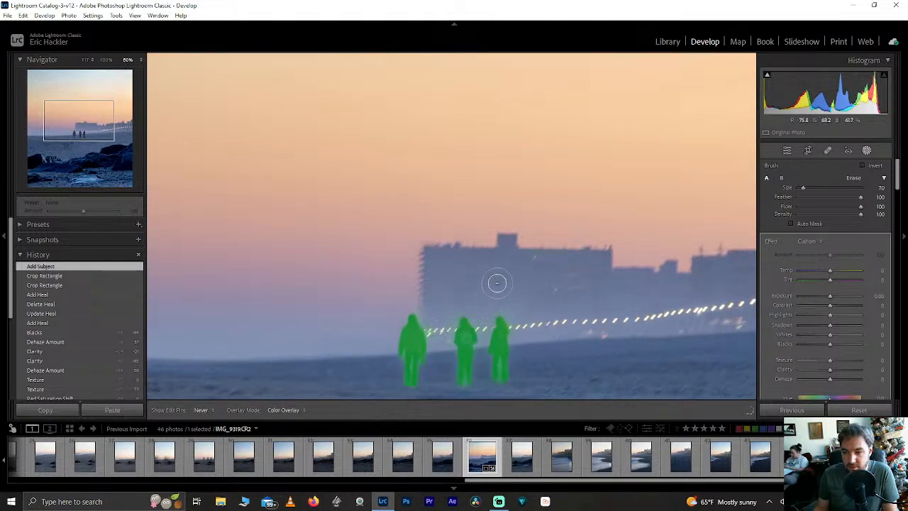
{"action": "mouse_move", "coordinate": [496, 283]}
{"action": "left_mouse_down"}
{"action": "mouse_move", "coordinate": [500, 261]}
{"action": "mouse_move", "coordinate": [439, 269]}
{"action": "left_mouse_up"}
{"action": "key", "text": "z"}
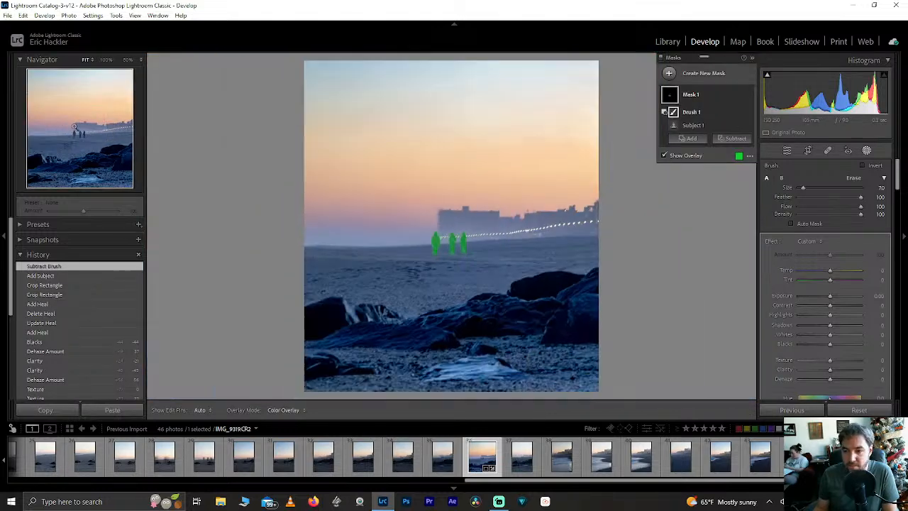
Subtract the upper gap between the left person's legs from the mask with a size 4.0 brush.
{"action": "left_click", "coordinate": [78, 136]}
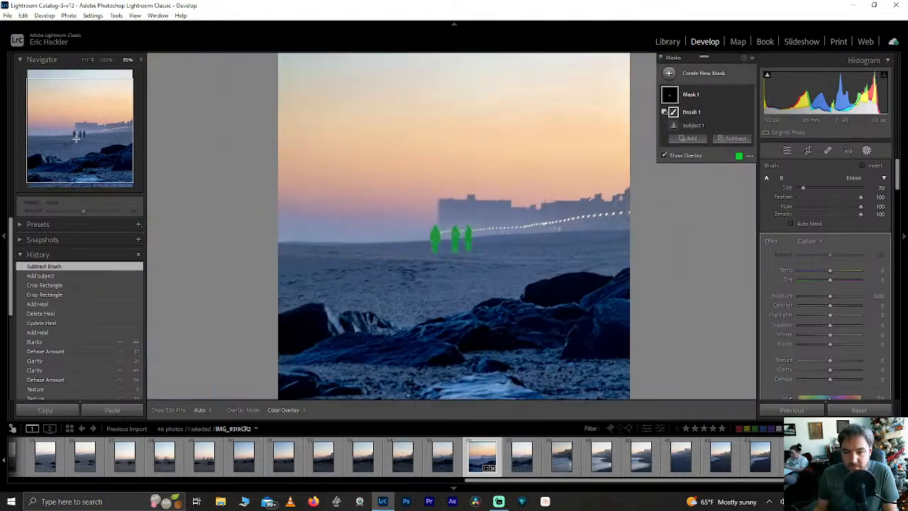
{"action": "left_click", "coordinate": [106, 60]}
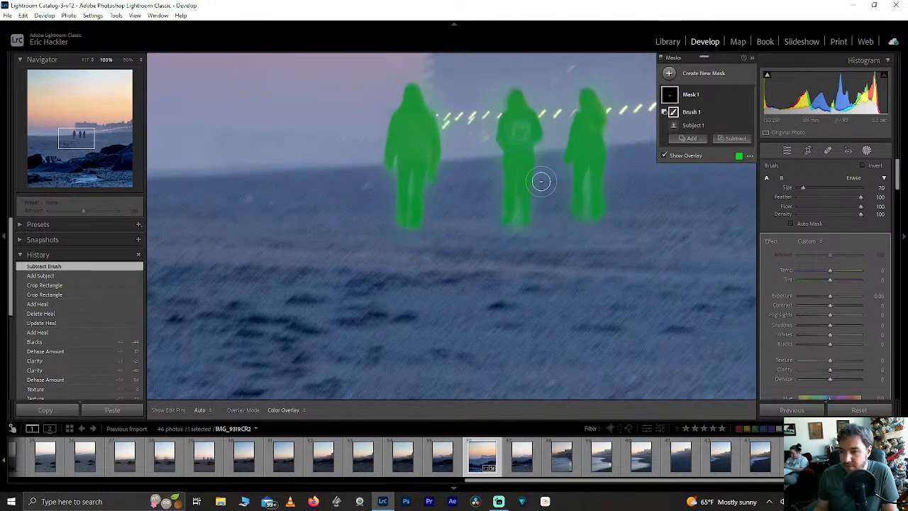
{"action": "left_click", "coordinate": [141, 59]}
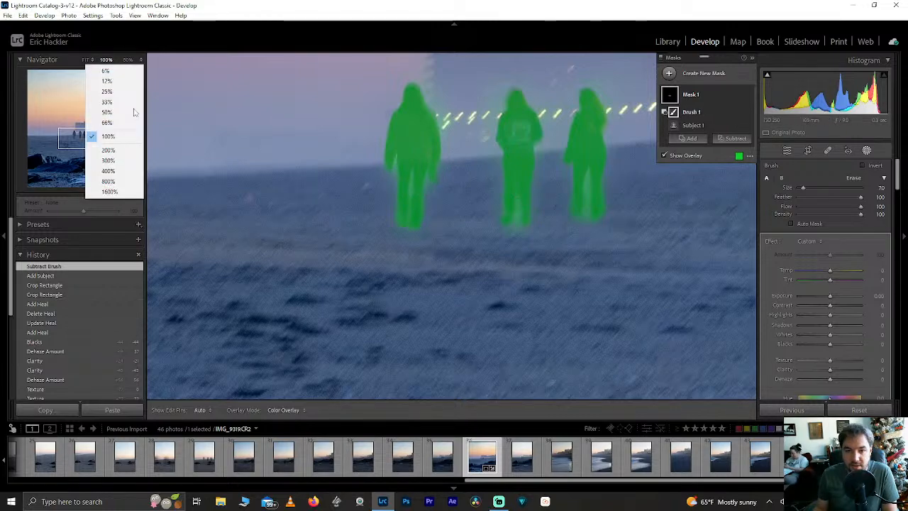
{"action": "left_click", "coordinate": [122, 171]}
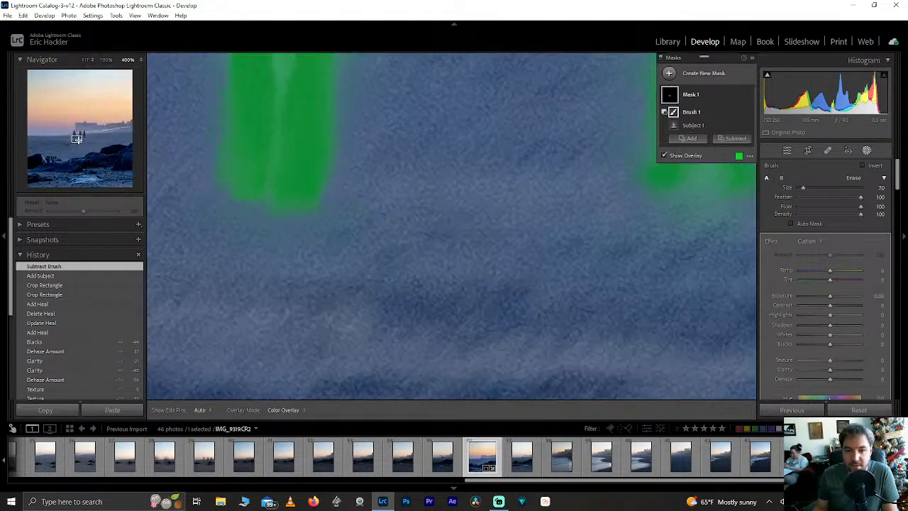
{"action": "left_click_drag", "start_coordinate": [77, 139], "coordinate": [74, 134]}
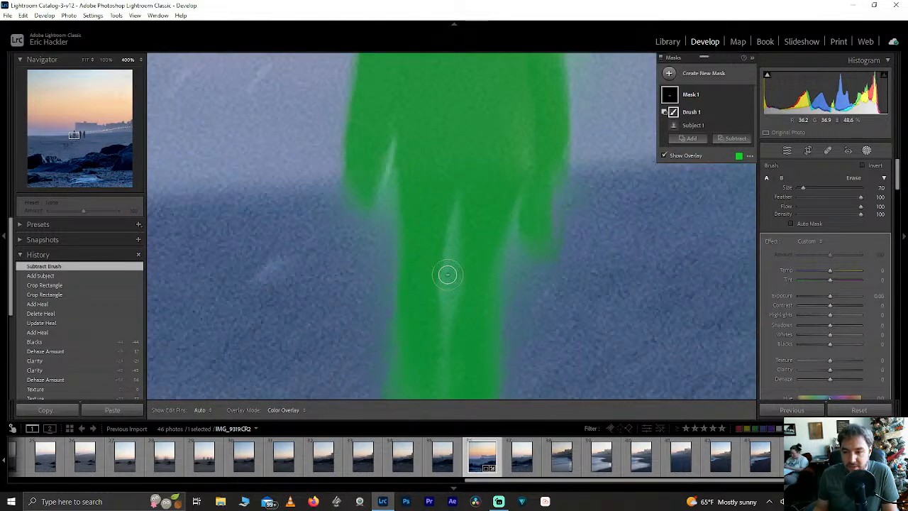
{"action": "scroll", "coordinate": [447, 275], "scroll_direction": "down", "scroll_amount": 3}
{"action": "mouse_move", "coordinate": [447, 275]}
{"action": "left_mouse_down"}
{"action": "mouse_move", "coordinate": [449, 294]}
{"action": "mouse_move", "coordinate": [446, 259]}
{"action": "left_mouse_up"}
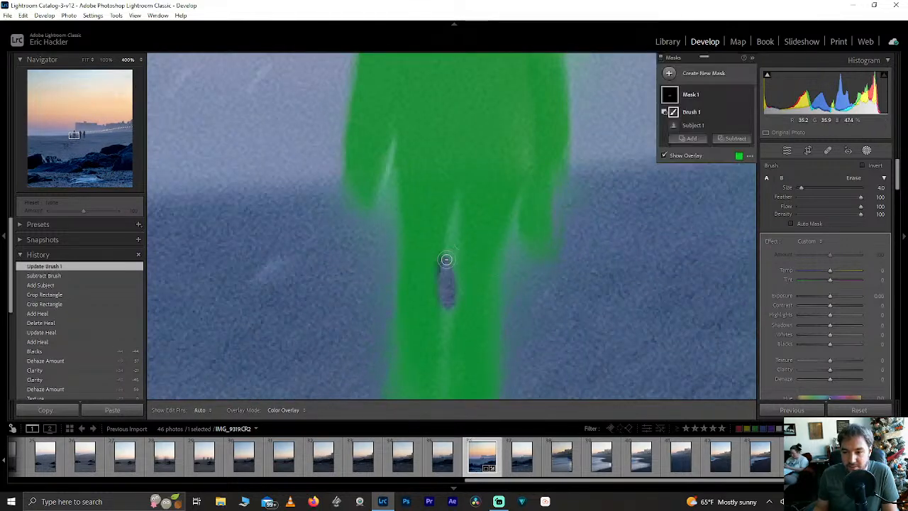
{"action": "key", "text": "h"}
{"action": "mouse_move", "coordinate": [457, 215]}
{"action": "left_mouse_down"}
{"action": "mouse_move", "coordinate": [449, 331]}
{"action": "mouse_move", "coordinate": [450, 298]}
{"action": "left_mouse_up"}
{"action": "key", "text": "h"}
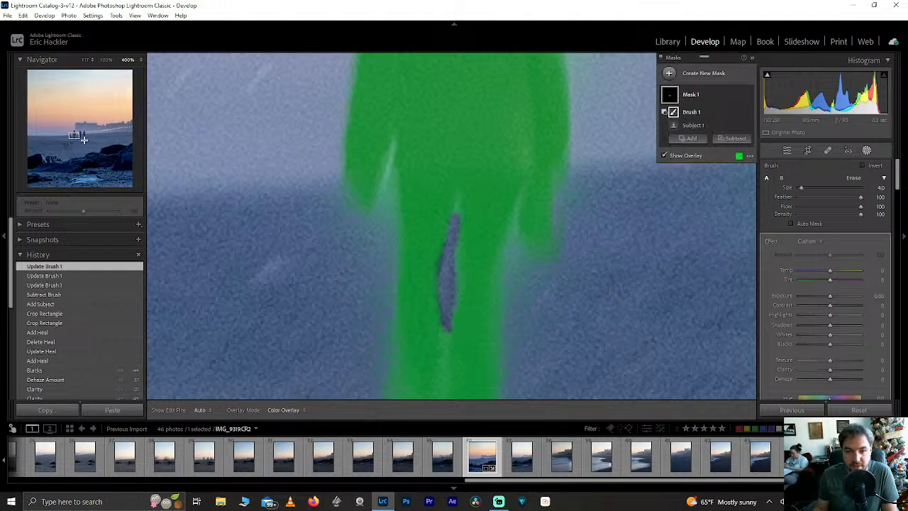
Continue subtracting the leg gap down to the left person's feet and clean the mask edge below one foot.
{"action": "left_click_drag", "start_coordinate": [74, 135], "coordinate": [74, 136]}
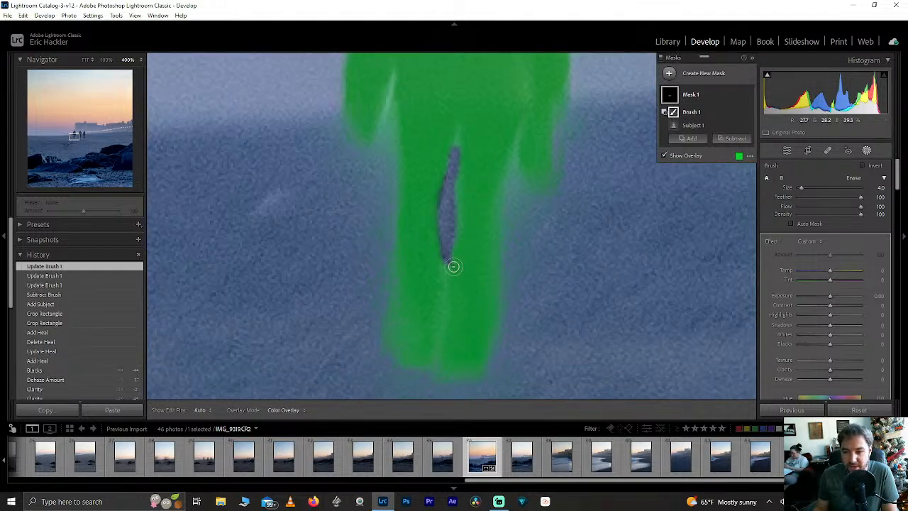
{"action": "key", "text": "h"}
{"action": "left_click_drag", "start_coordinate": [448, 282], "coordinate": [449, 284]}
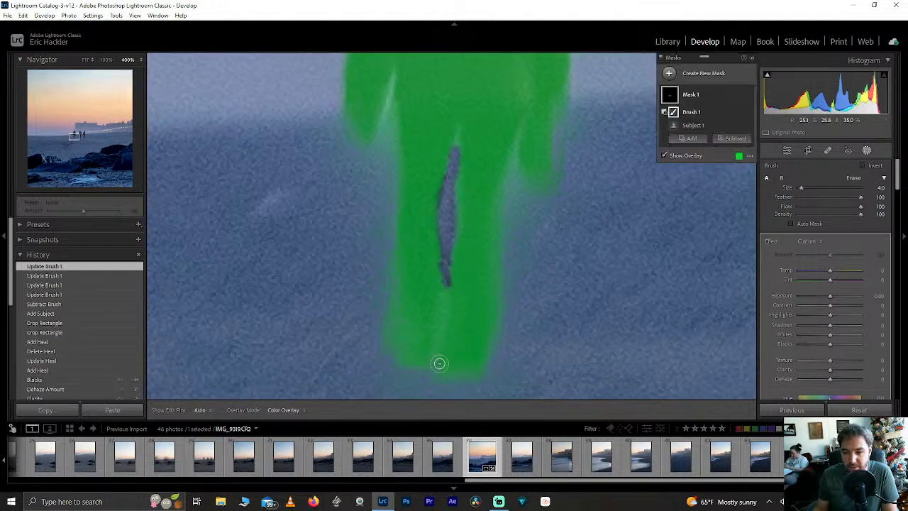
{"action": "mouse_move", "coordinate": [442, 330]}
{"action": "left_mouse_down"}
{"action": "mouse_move", "coordinate": [424, 375]}
{"action": "mouse_move", "coordinate": [394, 364]}
{"action": "left_mouse_up"}
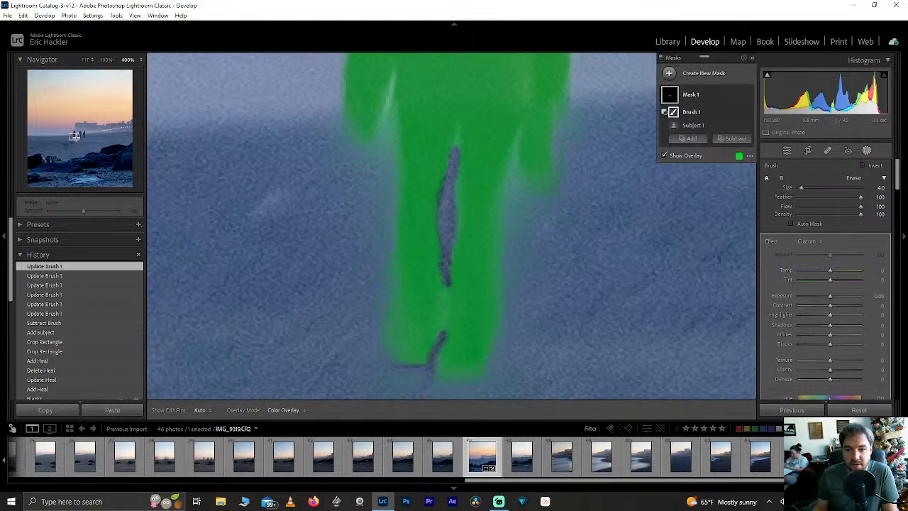
Subtract the gap between the middle person's legs from the mask with a size 6.0 brush.
{"action": "left_click_drag", "start_coordinate": [74, 136], "coordinate": [80, 134]}
{"action": "scroll", "coordinate": [441, 301], "scroll_direction": "up", "scroll_amount": 3}
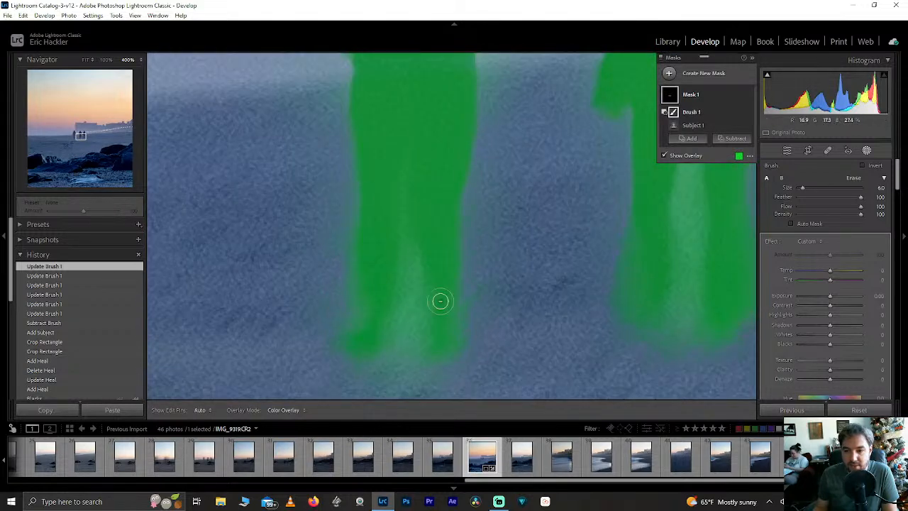
{"action": "mouse_move", "coordinate": [411, 262]}
{"action": "left_mouse_down"}
{"action": "mouse_move", "coordinate": [401, 359]}
{"action": "mouse_move", "coordinate": [412, 352]}
{"action": "mouse_move", "coordinate": [407, 252]}
{"action": "mouse_move", "coordinate": [402, 350]}
{"action": "mouse_move", "coordinate": [405, 358]}
{"action": "mouse_move", "coordinate": [403, 217]}
{"action": "left_mouse_up"}
{"action": "scroll", "coordinate": [407, 246], "scroll_direction": "down", "scroll_amount": 1}
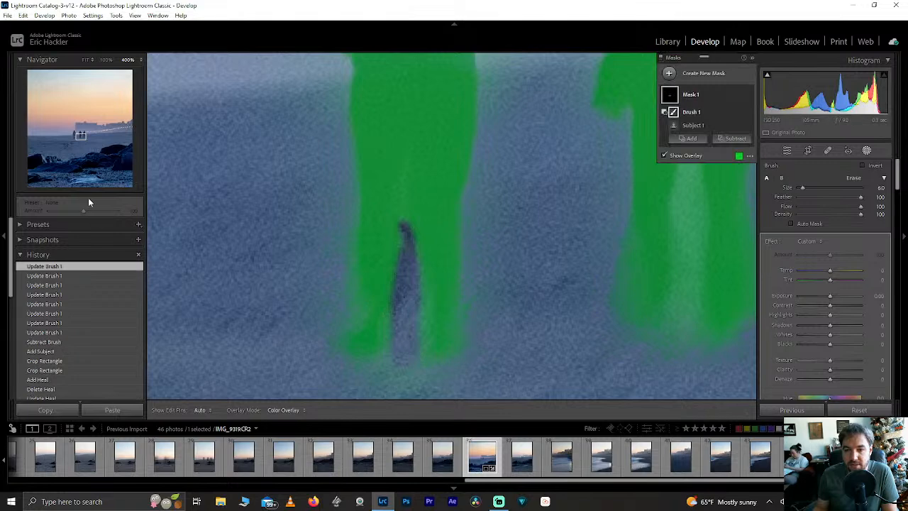
Subtract the lower gap between the rightmost person's legs from the mask with a size 6.0 brush.
{"action": "scroll", "coordinate": [451, 226], "scroll_direction": "down", "scroll_amount": 1}
{"action": "scroll", "coordinate": [452, 225], "scroll_direction": "up", "scroll_amount": 1}
{"action": "scroll", "coordinate": [452, 226], "scroll_direction": "left", "scroll_amount": 1}
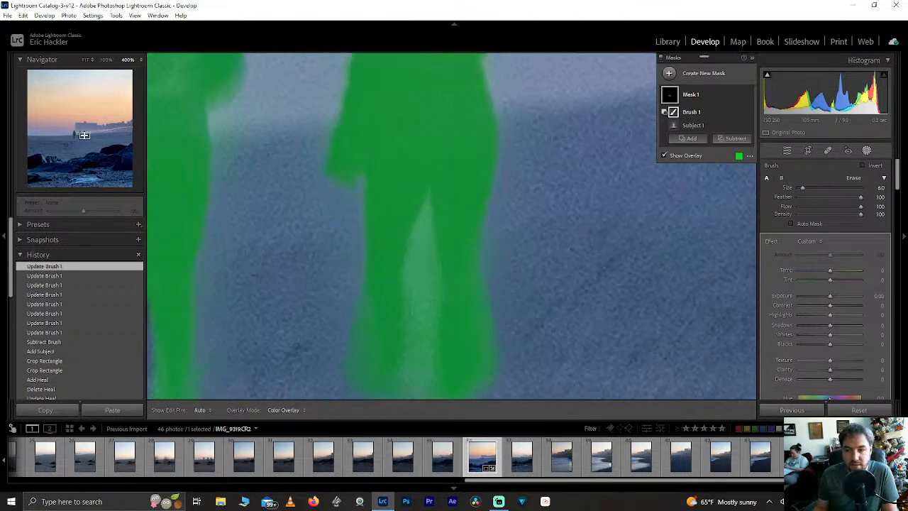
{"action": "key", "text": "h"}
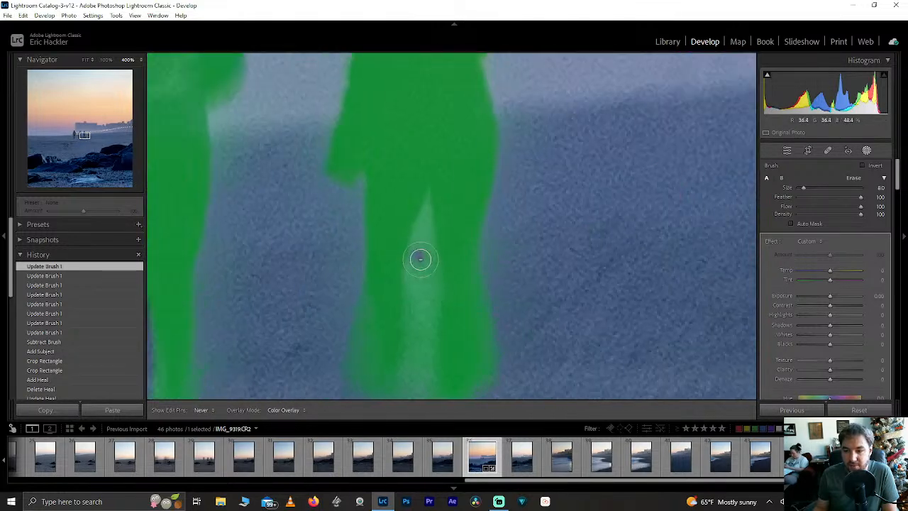
{"action": "scroll", "coordinate": [418, 272], "scroll_direction": "up", "scroll_amount": 2}
{"action": "mouse_move", "coordinate": [417, 273]}
{"action": "left_mouse_down"}
{"action": "mouse_move", "coordinate": [416, 290]}
{"action": "mouse_move", "coordinate": [430, 303]}
{"action": "mouse_move", "coordinate": [422, 366]}
{"action": "mouse_move", "coordinate": [411, 377]}
{"action": "mouse_move", "coordinate": [425, 269]}
{"action": "mouse_move", "coordinate": [430, 286]}
{"action": "mouse_move", "coordinate": [401, 390]}
{"action": "mouse_move", "coordinate": [414, 378]}
{"action": "mouse_move", "coordinate": [411, 394]}
{"action": "left_mouse_up"}
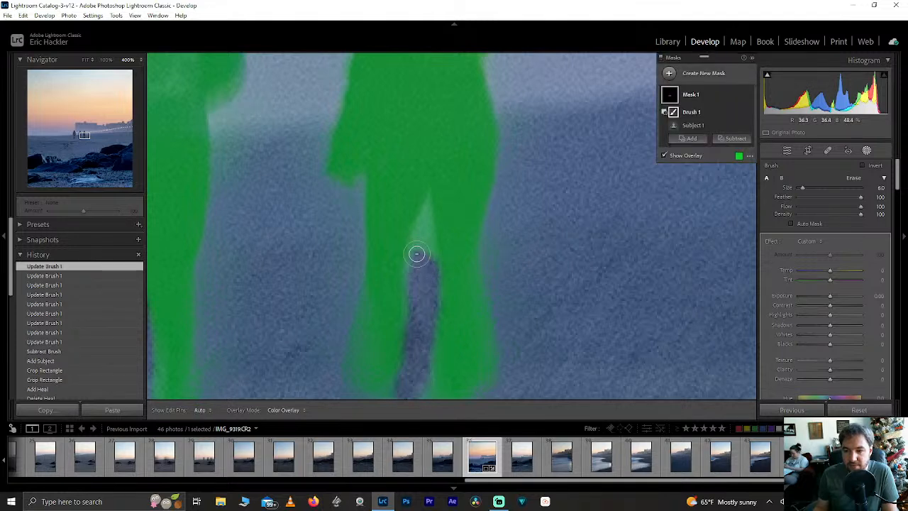
{"action": "mouse_move", "coordinate": [416, 253]}
{"action": "left_mouse_down"}
{"action": "mouse_move", "coordinate": [427, 216]}
{"action": "mouse_move", "coordinate": [417, 238]}
{"action": "mouse_move", "coordinate": [422, 247]}
{"action": "mouse_move", "coordinate": [423, 228]}
{"action": "mouse_move", "coordinate": [424, 255]}
{"action": "left_mouse_up"}
Subtract the narrow upper tip of the rightmost person's leg gap with a size 2.0 brush and return to the full photo.
{"action": "key", "text": "bracketleft"}
{"action": "key", "text": "bracketleft"}
{"action": "key", "text": "bracketleft"}
{"action": "left_click_drag", "start_coordinate": [429, 213], "coordinate": [428, 213]}
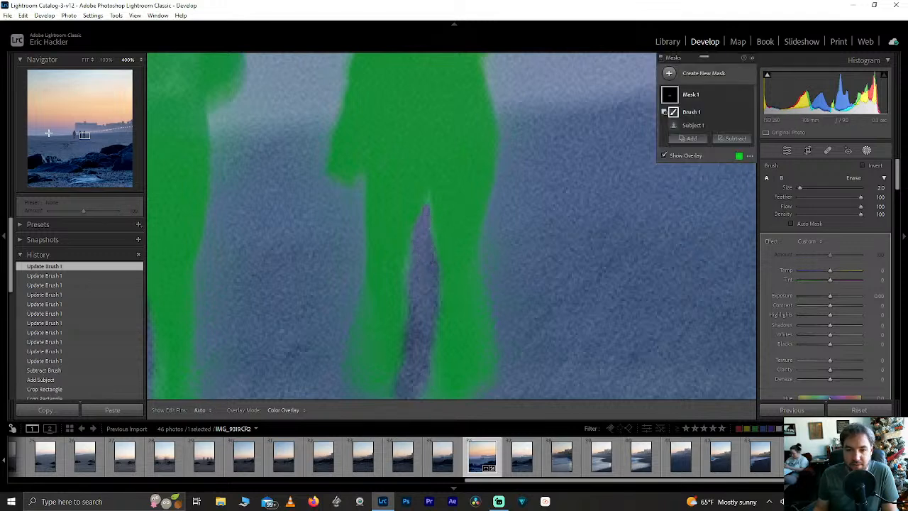
{"action": "left_click", "coordinate": [85, 133]}
{"action": "key", "text": "z"}
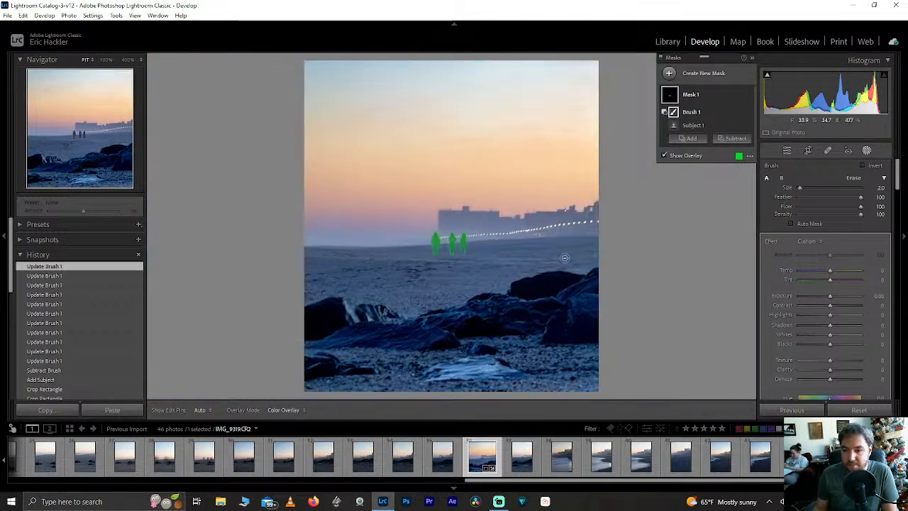
Set the people mask's Highlights to -100, Texture to 100 and Clarity to 43, and try then reset its Dehaze and Shadows.
{"action": "left_click_drag", "start_coordinate": [825, 319], "coordinate": [794, 323]}
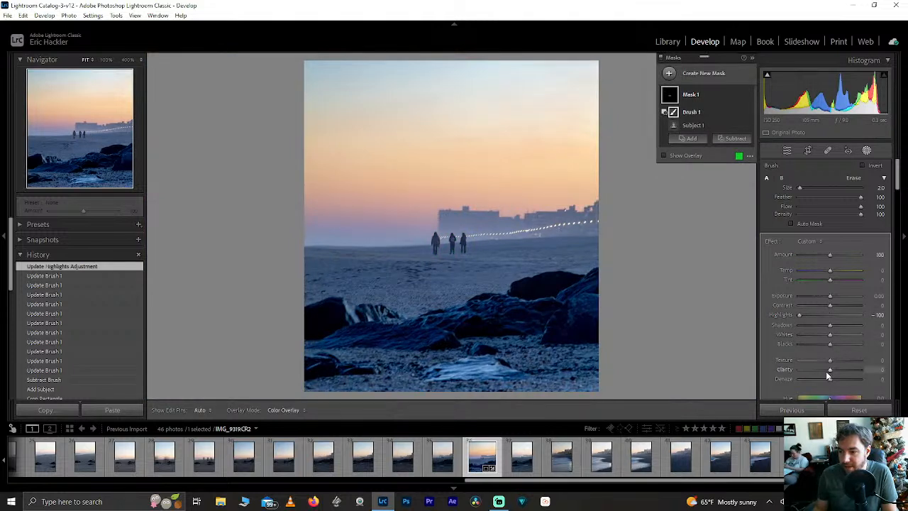
{"action": "left_click_drag", "start_coordinate": [830, 361], "coordinate": [831, 361]}
{"action": "left_click_drag", "start_coordinate": [894, 364], "coordinate": [886, 363]}
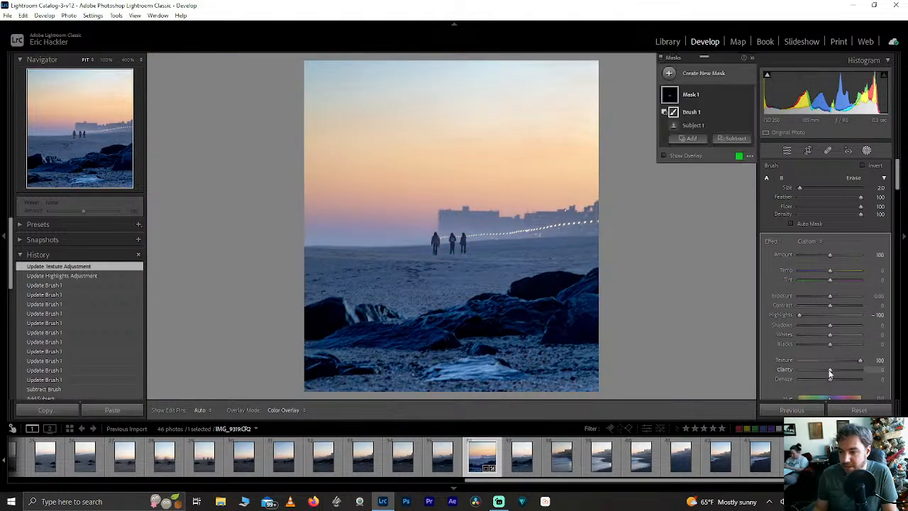
{"action": "left_click_drag", "start_coordinate": [830, 369], "coordinate": [846, 380]}
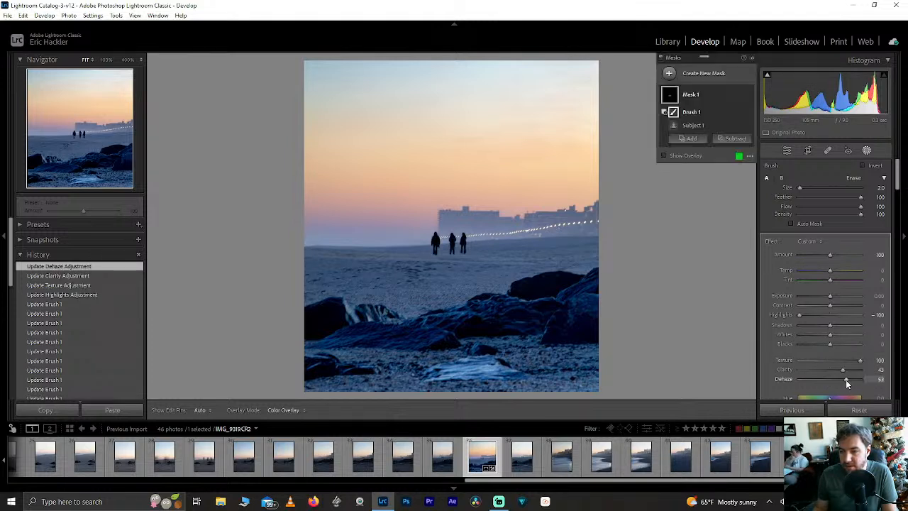
{"action": "double_click", "coordinate": [845, 379]}
{"action": "mouse_move", "coordinate": [830, 325]}
{"action": "left_mouse_down"}
{"action": "mouse_move", "coordinate": [849, 324]}
{"action": "mouse_move", "coordinate": [796, 321]}
{"action": "mouse_move", "coordinate": [825, 325]}
{"action": "left_mouse_up"}
{"action": "double_click", "coordinate": [824, 325]}
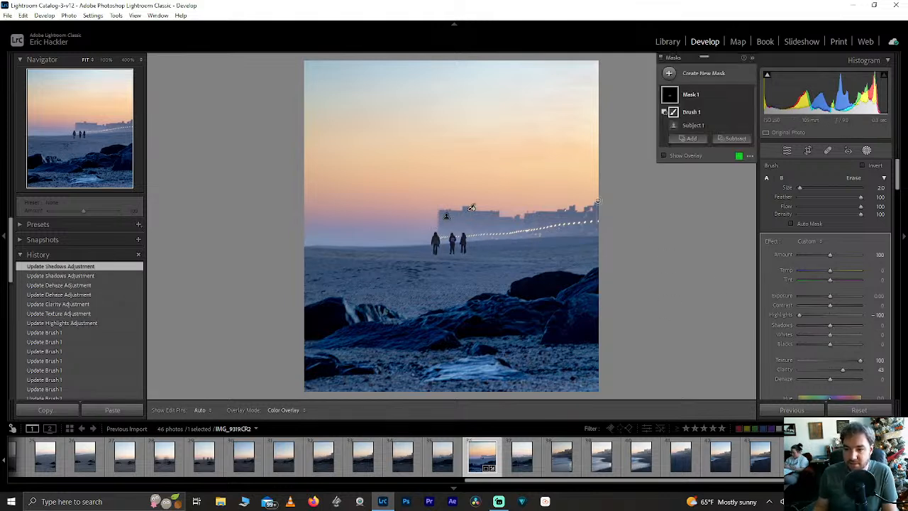
Leave masking and set the whole photo's Blue saturation to +15 and Blue hue to +8.
{"action": "left_click", "coordinate": [786, 150]}
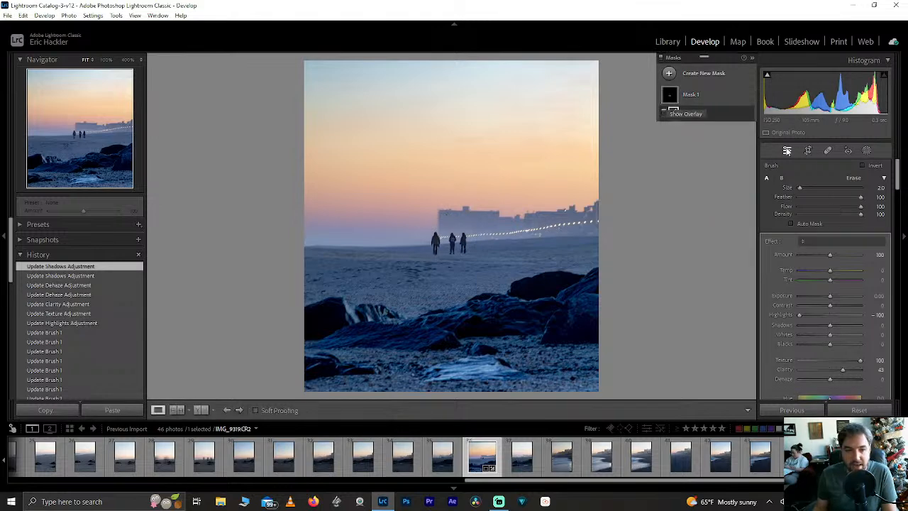
{"action": "left_click_drag", "start_coordinate": [898, 177], "coordinate": [897, 225]}
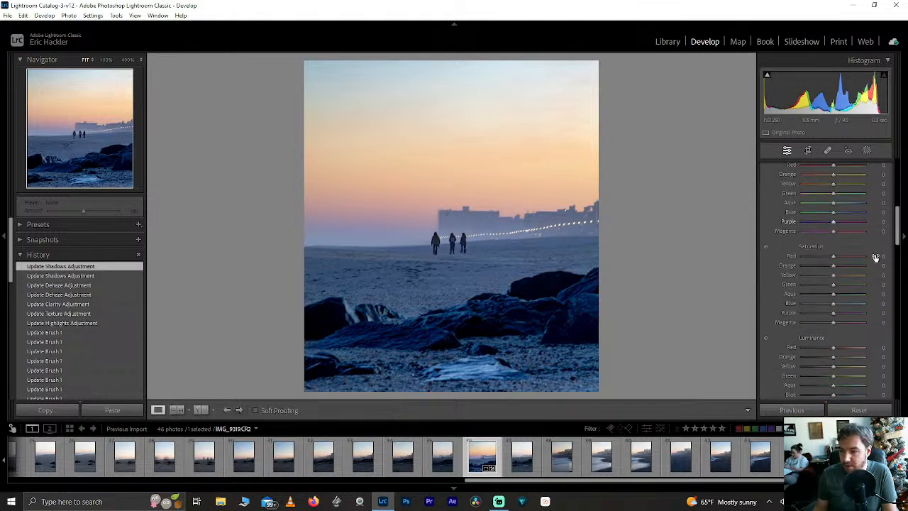
{"action": "left_click_drag", "start_coordinate": [838, 305], "coordinate": [838, 307]}
{"action": "double_click", "coordinate": [842, 305]}
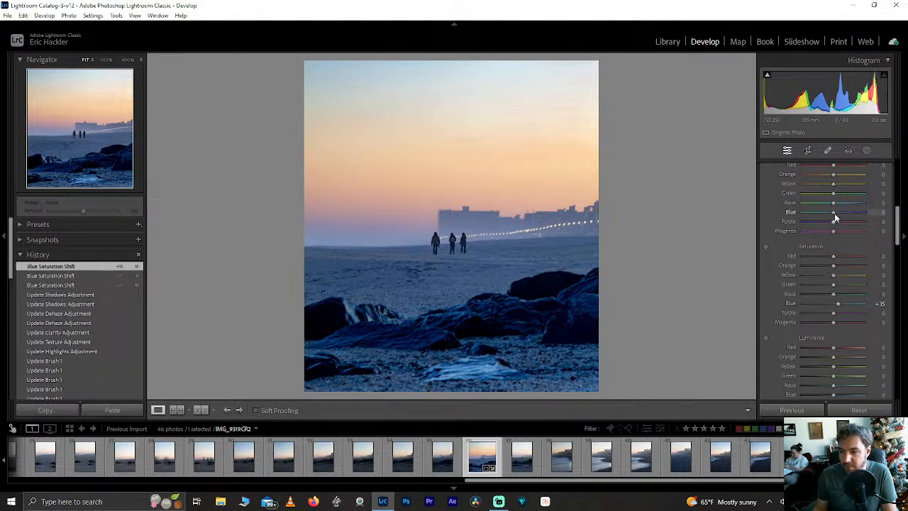
{"action": "left_click_drag", "start_coordinate": [834, 212], "coordinate": [835, 213]}
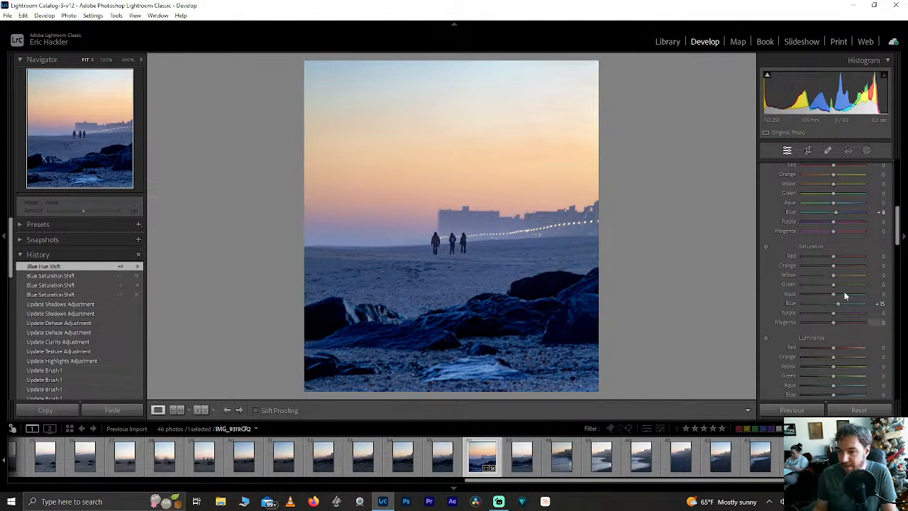
Set the Yellow saturation to +43, and try then reset changes to the Orange saturation and Yellow hue.
{"action": "mouse_move", "coordinate": [836, 264]}
{"action": "left_mouse_down"}
{"action": "mouse_move", "coordinate": [869, 274]}
{"action": "mouse_move", "coordinate": [847, 274]}
{"action": "left_mouse_up"}
{"action": "double_click", "coordinate": [847, 267]}
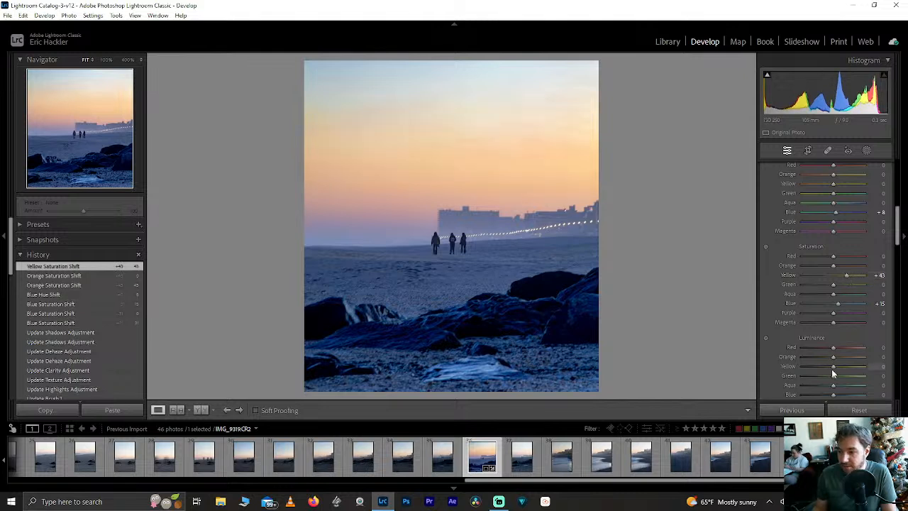
{"action": "mouse_move", "coordinate": [833, 183]}
{"action": "left_mouse_down"}
{"action": "mouse_move", "coordinate": [817, 186]}
{"action": "mouse_move", "coordinate": [836, 183]}
{"action": "left_mouse_up"}
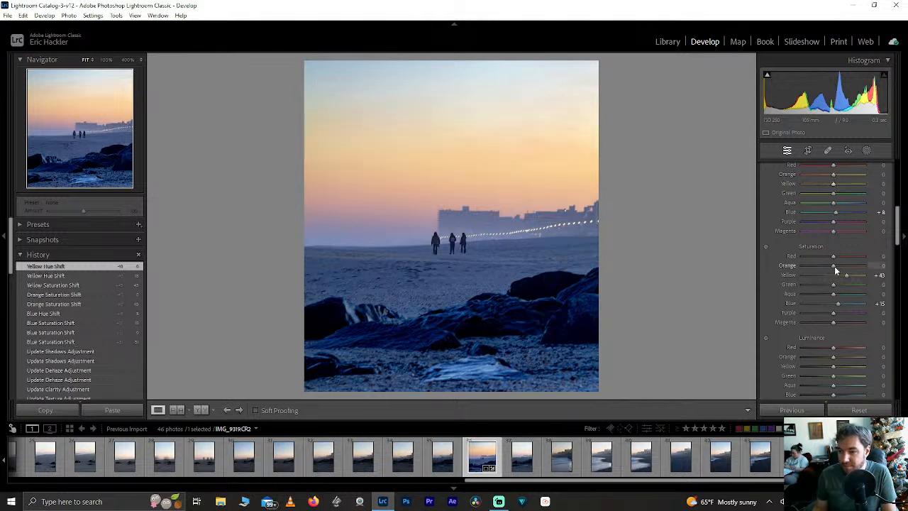
Set the Orange saturation to +18, and try then reset boosts to the Red, Purple and Magenta saturation.
{"action": "left_click_drag", "start_coordinate": [834, 265], "coordinate": [841, 257]}
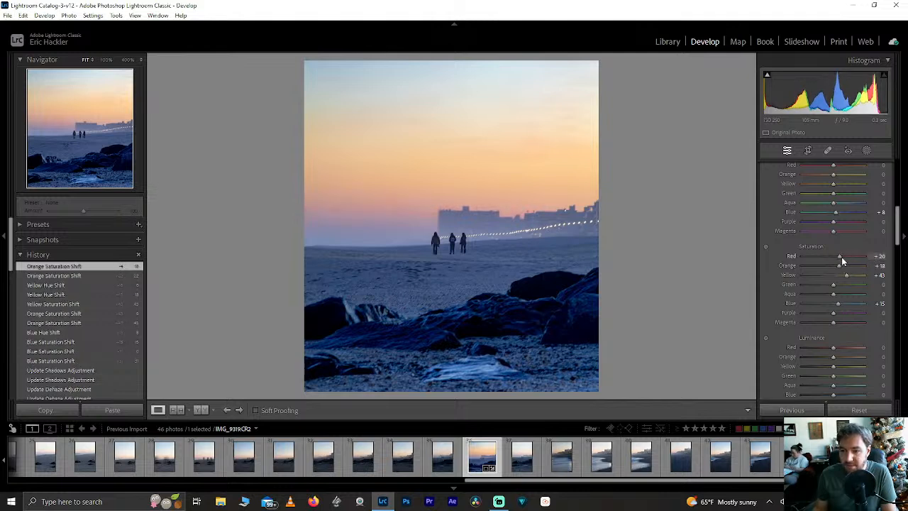
{"action": "double_click", "coordinate": [842, 257]}
{"action": "mouse_move", "coordinate": [833, 313]}
{"action": "left_mouse_down"}
{"action": "mouse_move", "coordinate": [874, 312]}
{"action": "mouse_move", "coordinate": [834, 325]}
{"action": "mouse_move", "coordinate": [877, 323]}
{"action": "mouse_move", "coordinate": [839, 322]}
{"action": "left_mouse_up"}
{"action": "double_click", "coordinate": [839, 323]}
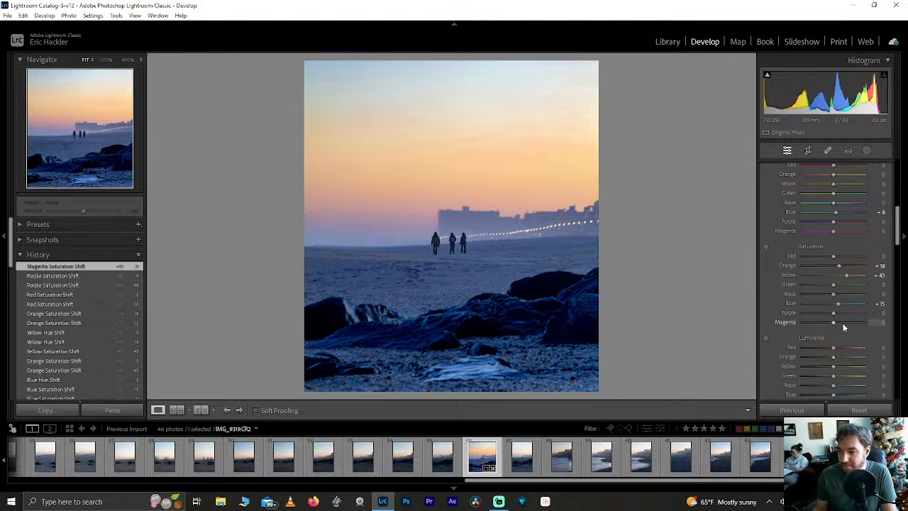
Reset the green saturation to 0 and set the aqua saturation to -100 in the color mixer.
{"action": "left_click_drag", "start_coordinate": [834, 285], "coordinate": [749, 281]}
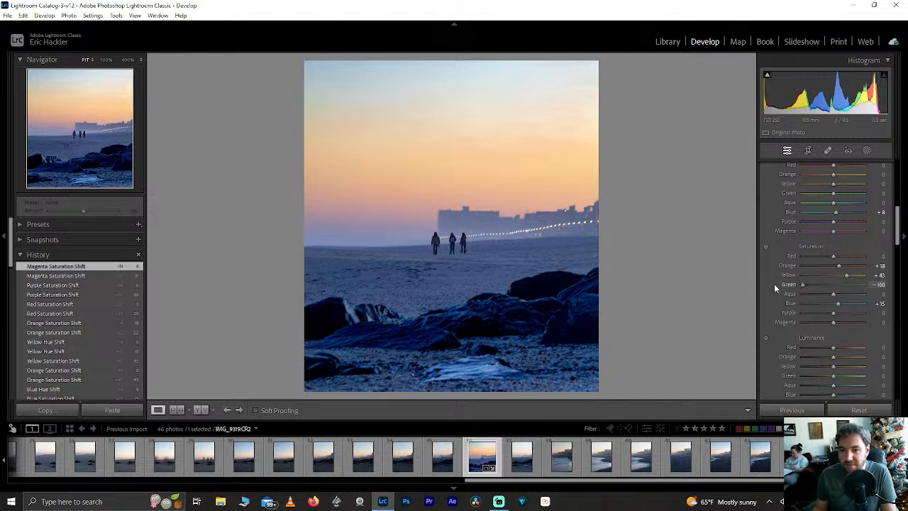
{"action": "double_click", "coordinate": [837, 285]}
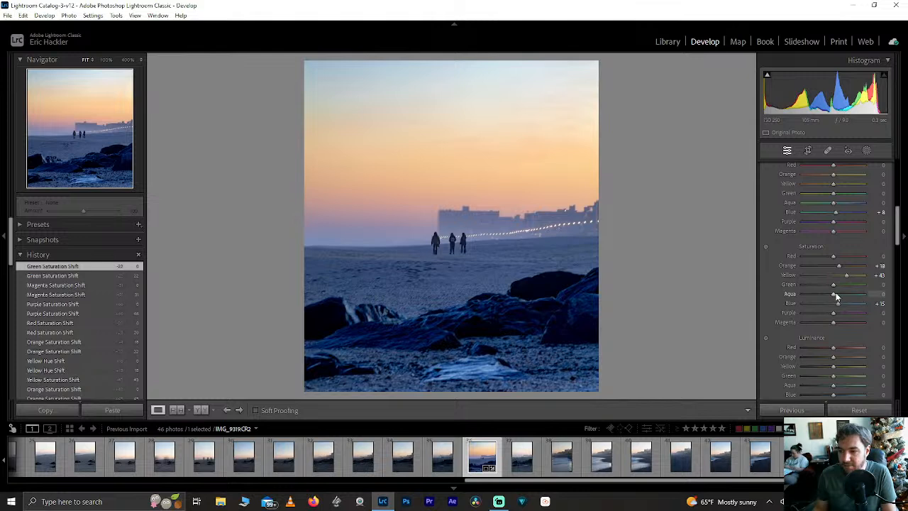
{"action": "left_click_drag", "start_coordinate": [834, 293], "coordinate": [886, 293]}
{"action": "mouse_move", "coordinate": [759, 293]}
{"action": "left_mouse_down"}
{"action": "mouse_move", "coordinate": [870, 282]}
{"action": "mouse_move", "coordinate": [763, 281]}
{"action": "left_mouse_up"}
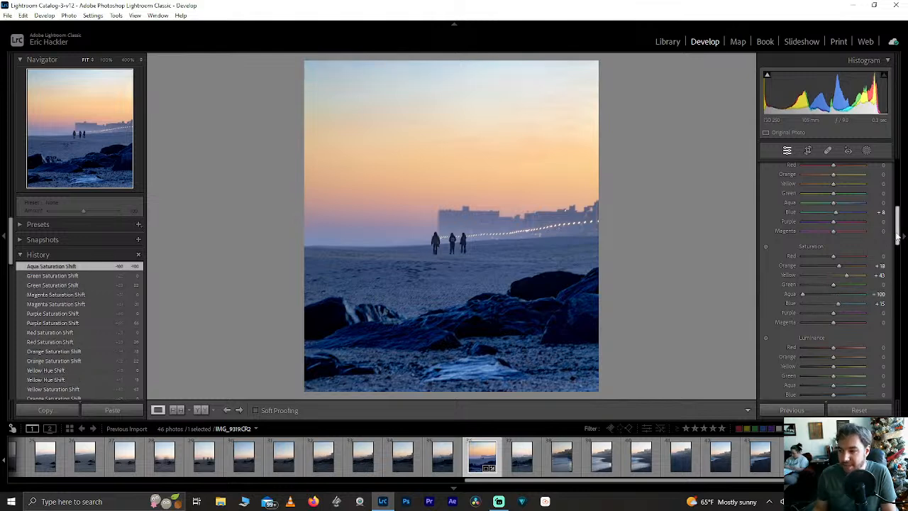
Raise the aqua luminance to +18 and set the green saturation to -100.
{"action": "scroll", "coordinate": [851, 284], "scroll_direction": "down", "scroll_amount": 3}
{"action": "mouse_move", "coordinate": [833, 339]}
{"action": "left_mouse_down"}
{"action": "mouse_move", "coordinate": [858, 336]}
{"action": "mouse_move", "coordinate": [786, 335]}
{"action": "mouse_move", "coordinate": [837, 333]}
{"action": "left_mouse_up"}
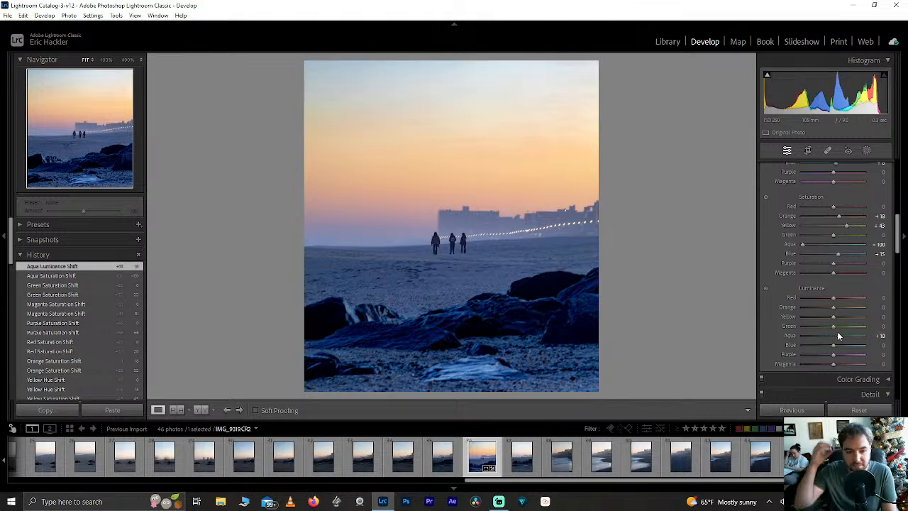
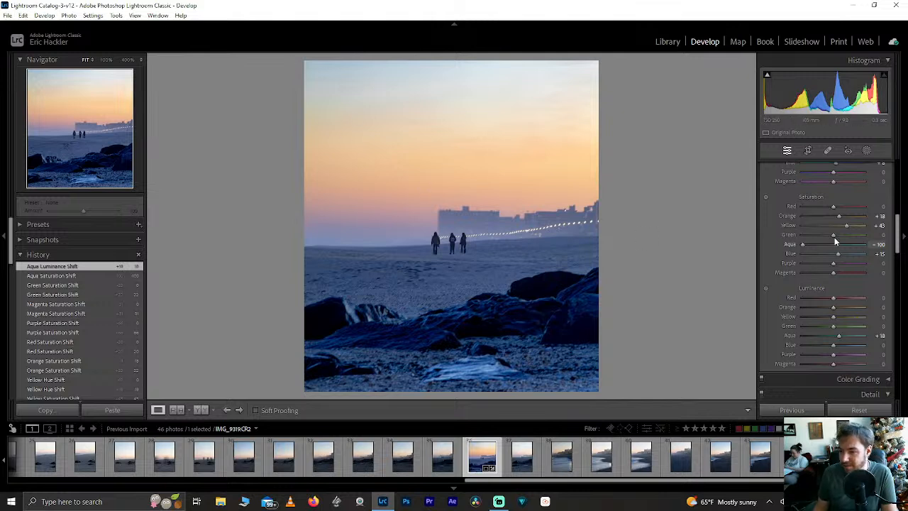
{"action": "left_click_drag", "start_coordinate": [835, 235], "coordinate": [763, 227]}
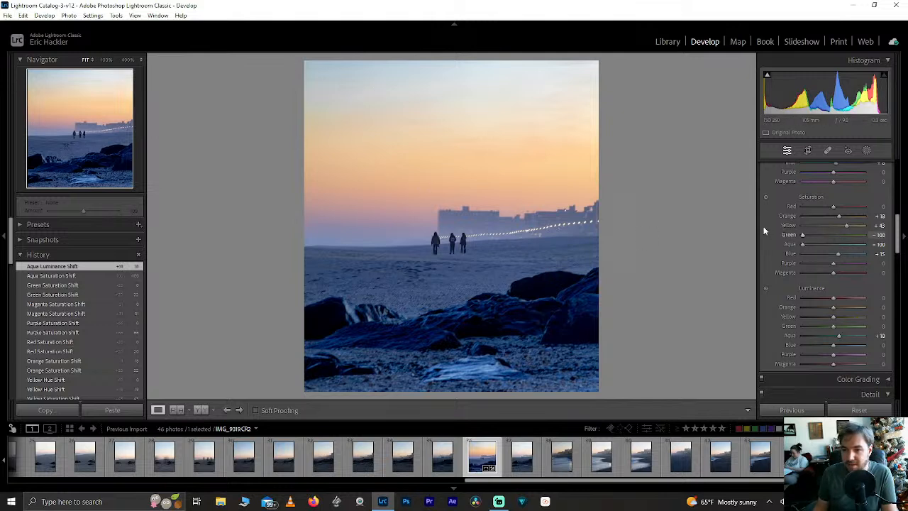
Set the green luminance to +23 and try brighter blue luminance before resetting blue to 0.
{"action": "left_click_drag", "start_coordinate": [846, 327], "coordinate": [840, 348]}
{"action": "double_click", "coordinate": [841, 347]}
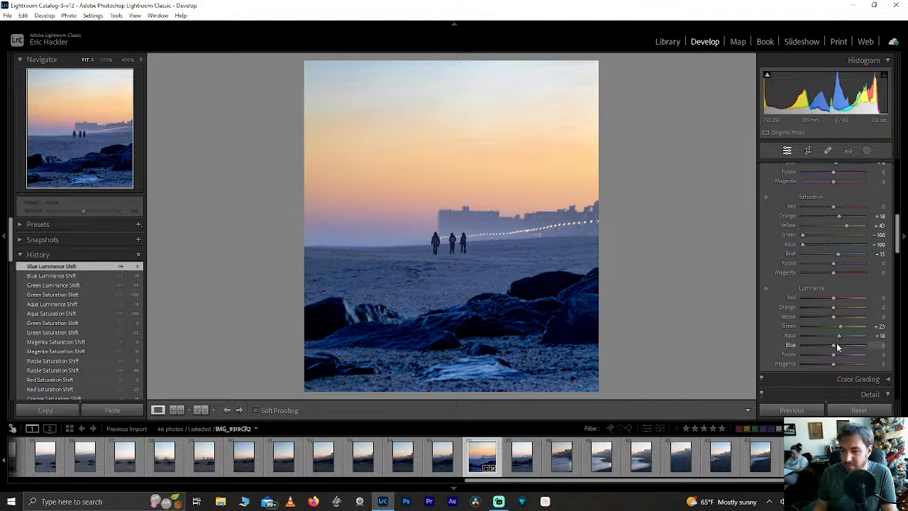
{"action": "left_click_drag", "start_coordinate": [838, 349], "coordinate": [843, 350]}
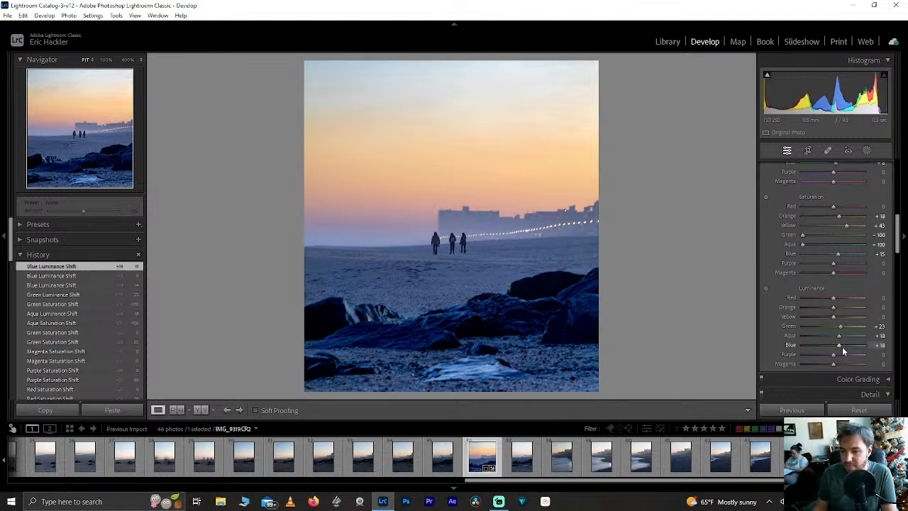
{"action": "double_click", "coordinate": [842, 346]}
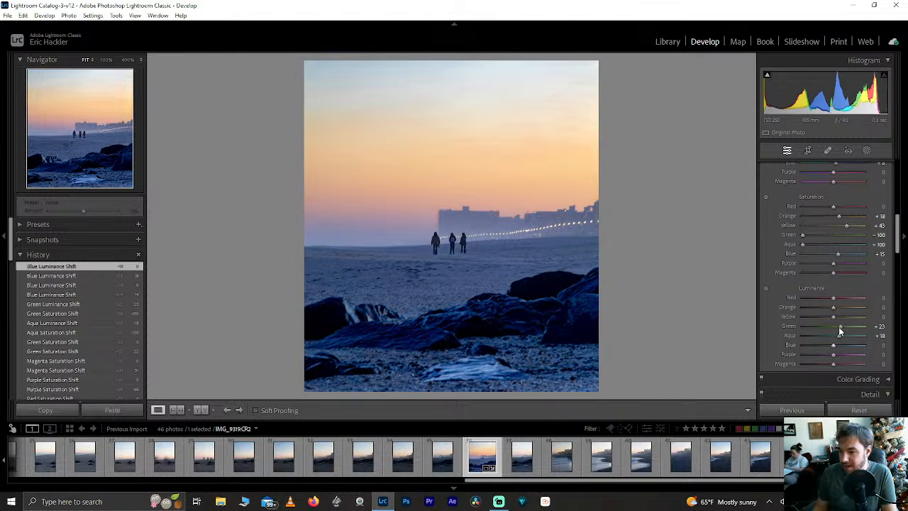
Lower the orange luminance to -18 and the red luminance to -6, keeping yellow luminance at 0.
{"action": "mouse_move", "coordinate": [833, 307]}
{"action": "left_mouse_down"}
{"action": "mouse_move", "coordinate": [842, 305]}
{"action": "mouse_move", "coordinate": [821, 307]}
{"action": "mouse_move", "coordinate": [818, 318]}
{"action": "mouse_move", "coordinate": [826, 312]}
{"action": "left_mouse_up"}
{"action": "double_click", "coordinate": [821, 306]}
{"action": "double_click", "coordinate": [818, 318]}
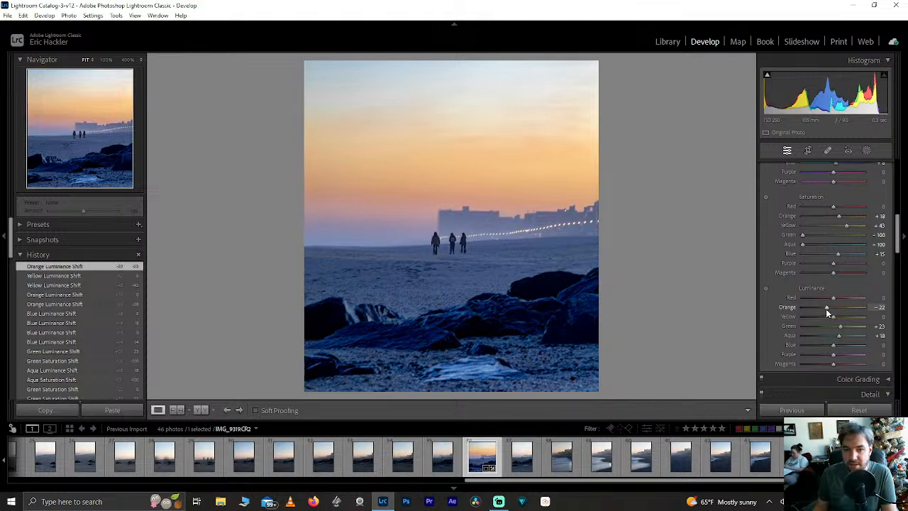
{"action": "left_click_drag", "start_coordinate": [826, 308], "coordinate": [828, 300]}
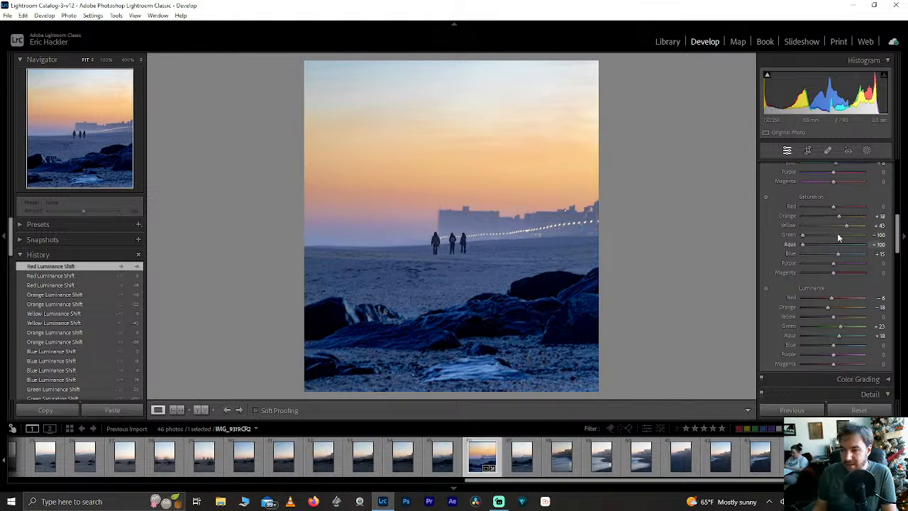
Set the photo's overall Shadows to +100 in the basic tone adjustments.
{"action": "left_click_drag", "start_coordinate": [897, 235], "coordinate": [897, 181]}
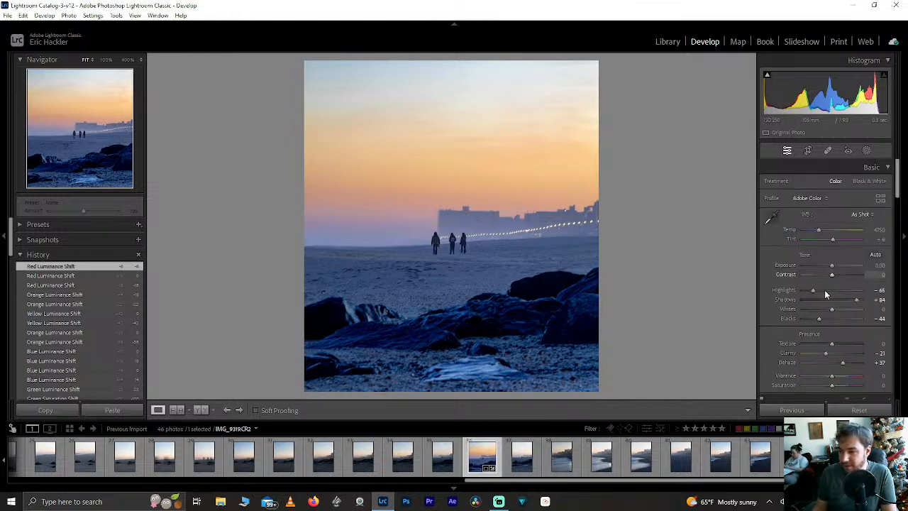
{"action": "left_click_drag", "start_coordinate": [859, 300], "coordinate": [867, 294]}
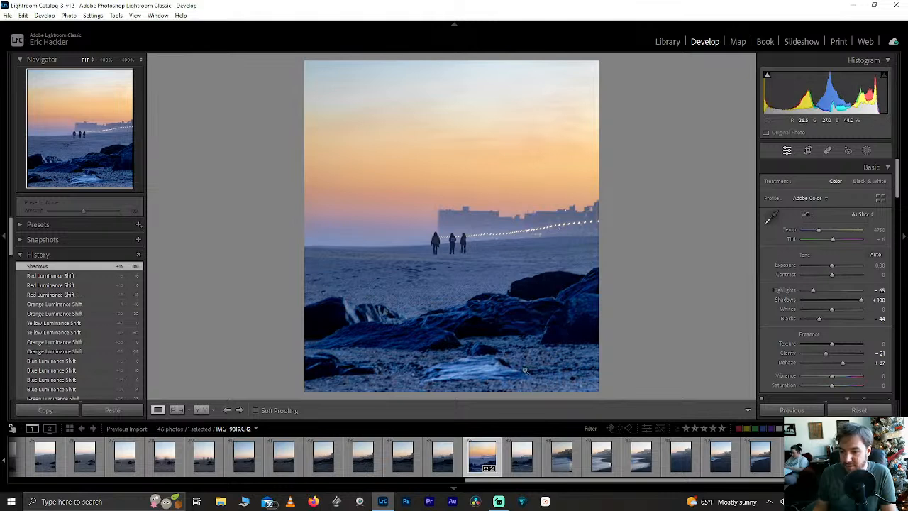
Create a new linear gradient mask covering the beach and rocks, fading out upward into the lower sky.
{"action": "left_click", "coordinate": [866, 150]}
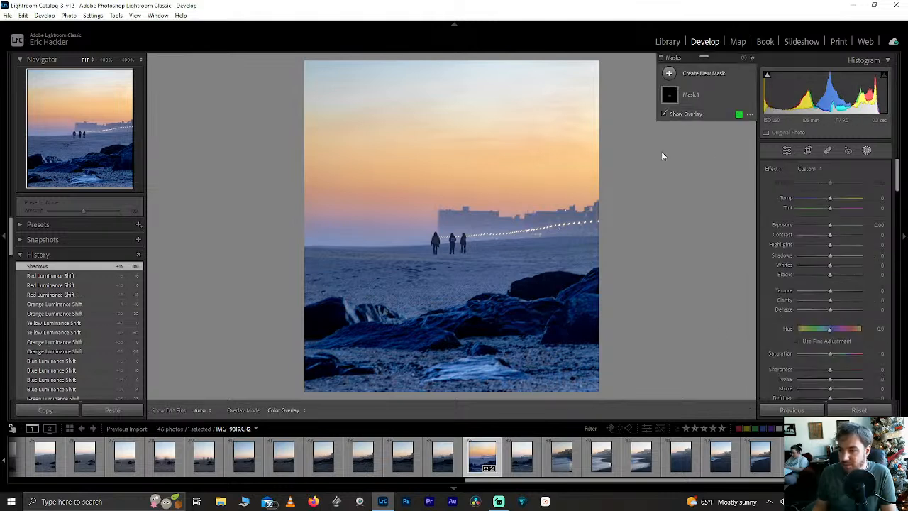
{"action": "left_click", "coordinate": [709, 74]}
{"action": "left_click", "coordinate": [718, 174]}
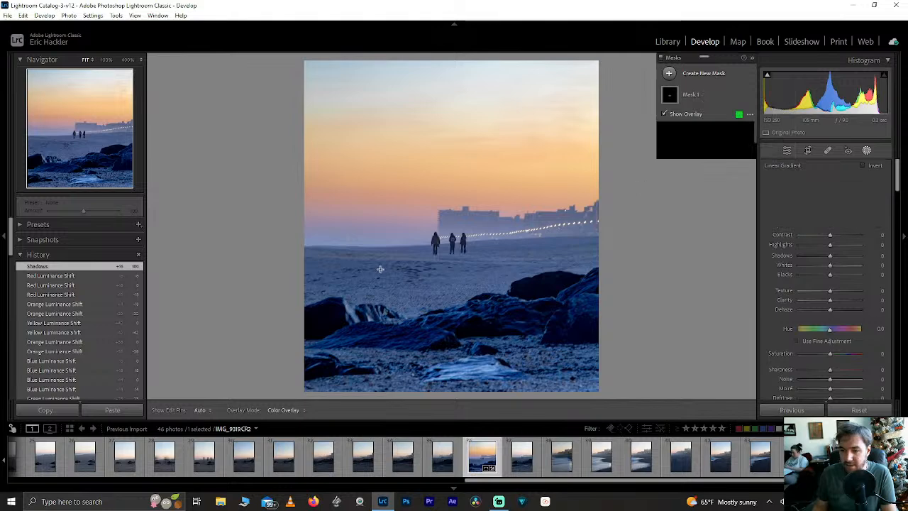
{"action": "left_click_drag", "start_coordinate": [354, 273], "coordinate": [321, 171]}
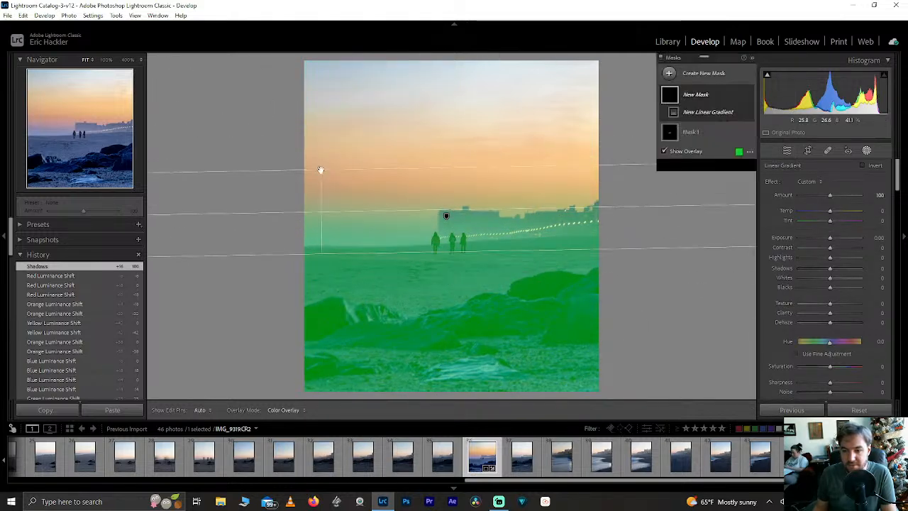
{"action": "left_click_drag", "start_coordinate": [320, 211], "coordinate": [446, 259]}
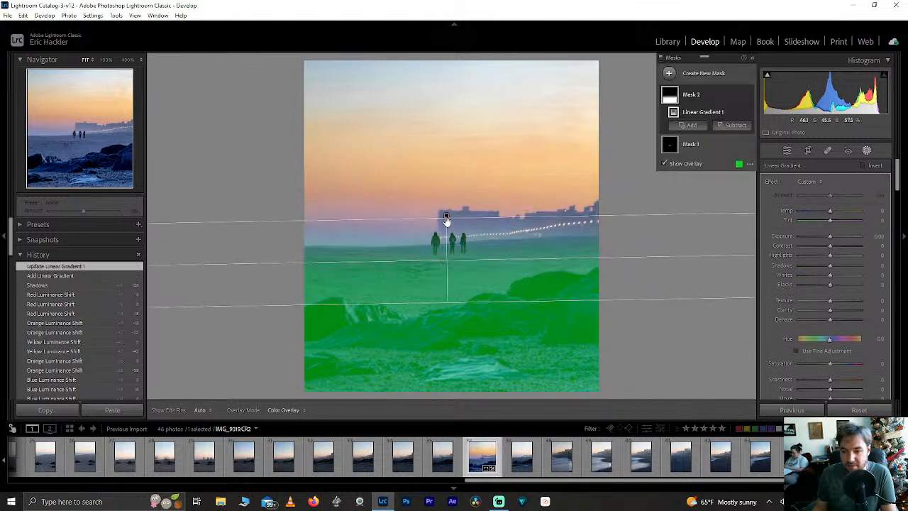
{"action": "left_click", "coordinate": [446, 217]}
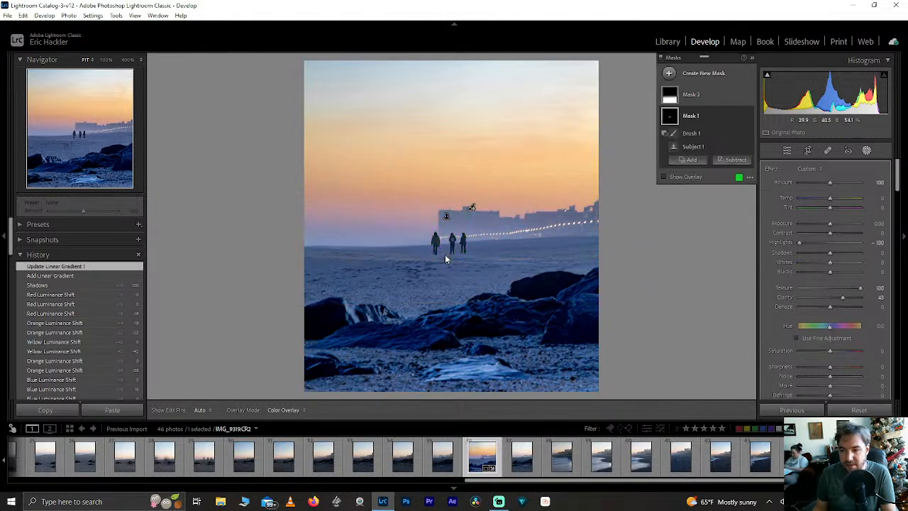
{"action": "key", "text": "ctrl+z"}
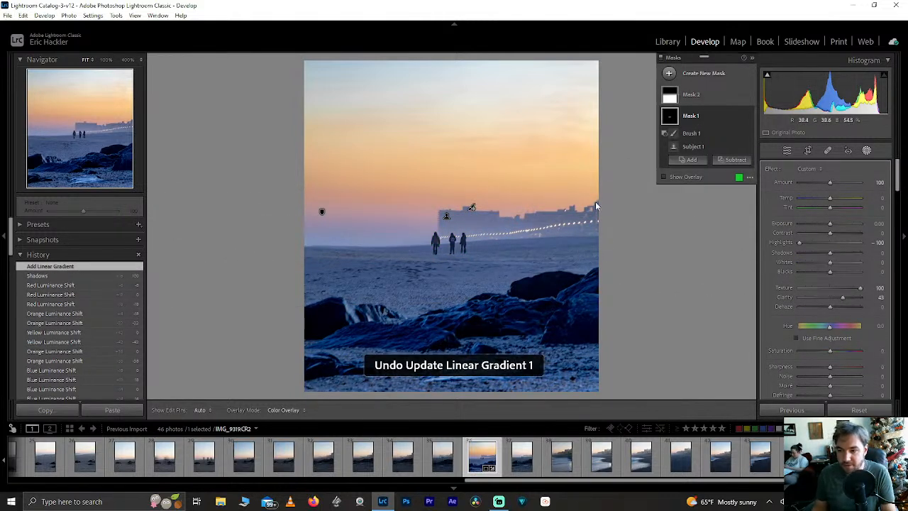
Show the mask overlay, select Mask 2 and move its linear gradient down so it is centered on the sand just below the three walkers.
{"action": "left_click", "coordinate": [702, 117]}
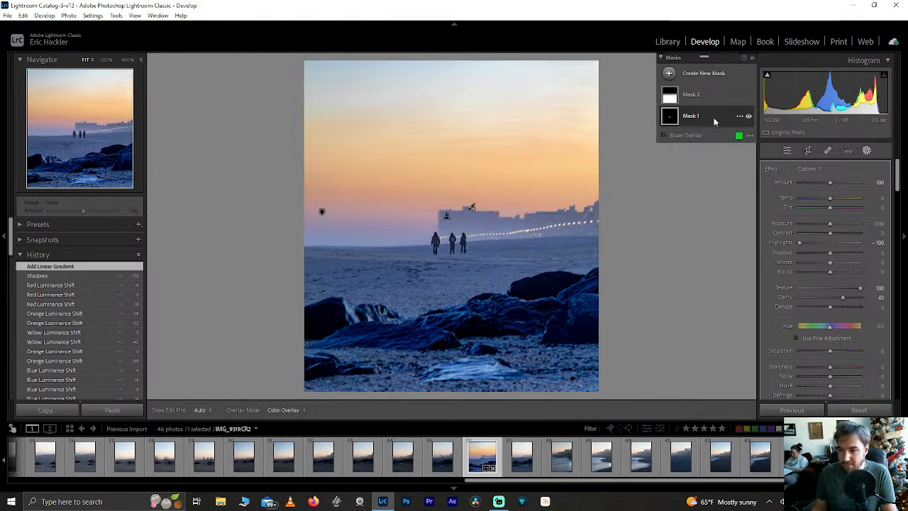
{"action": "left_click", "coordinate": [665, 136]}
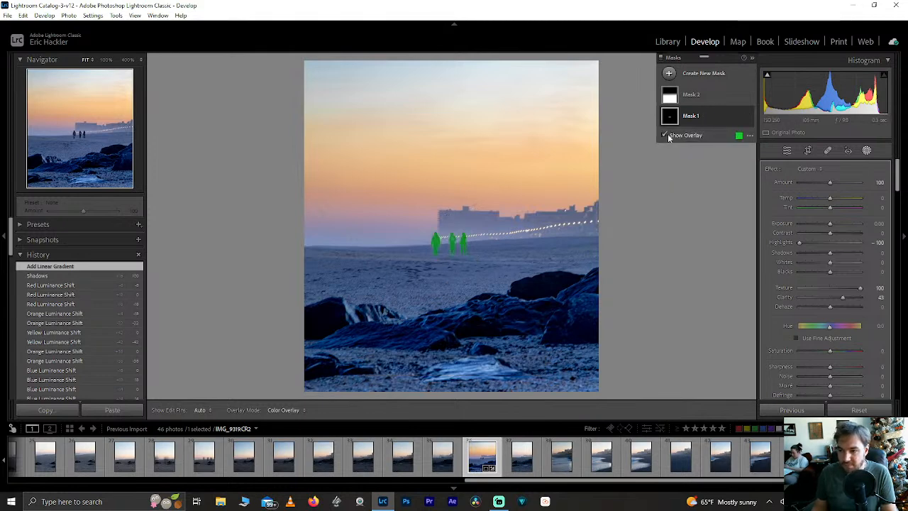
{"action": "left_click", "coordinate": [702, 95]}
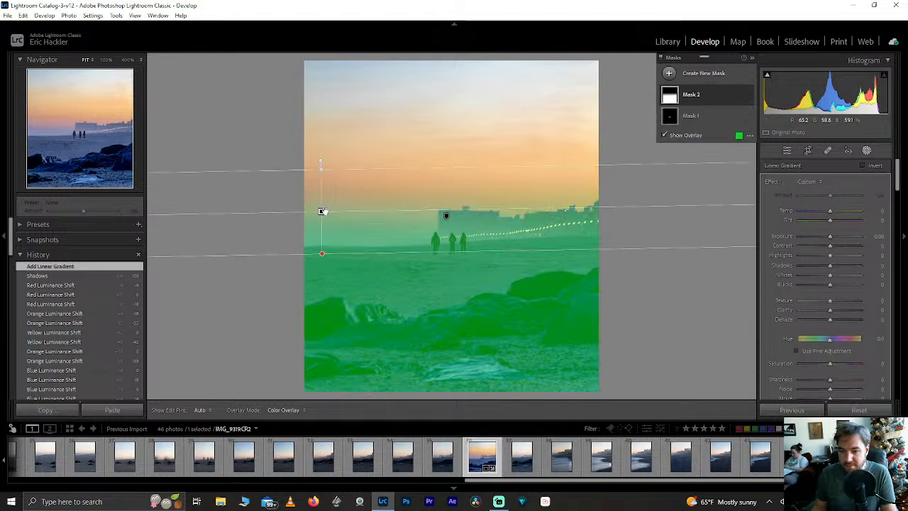
{"action": "left_click_drag", "start_coordinate": [323, 212], "coordinate": [454, 268]}
Set the foreground gradient's Texture to 100 and leave its Clarity and Dehaze at 0 after trying them.
{"action": "left_click_drag", "start_coordinate": [834, 301], "coordinate": [900, 301]}
{"action": "mouse_move", "coordinate": [831, 311]}
{"action": "left_mouse_down"}
{"action": "mouse_move", "coordinate": [850, 308]}
{"action": "mouse_move", "coordinate": [852, 317]}
{"action": "mouse_move", "coordinate": [815, 320]}
{"action": "mouse_move", "coordinate": [826, 321]}
{"action": "left_mouse_up"}
{"action": "double_click", "coordinate": [850, 309]}
{"action": "double_click", "coordinate": [826, 321]}
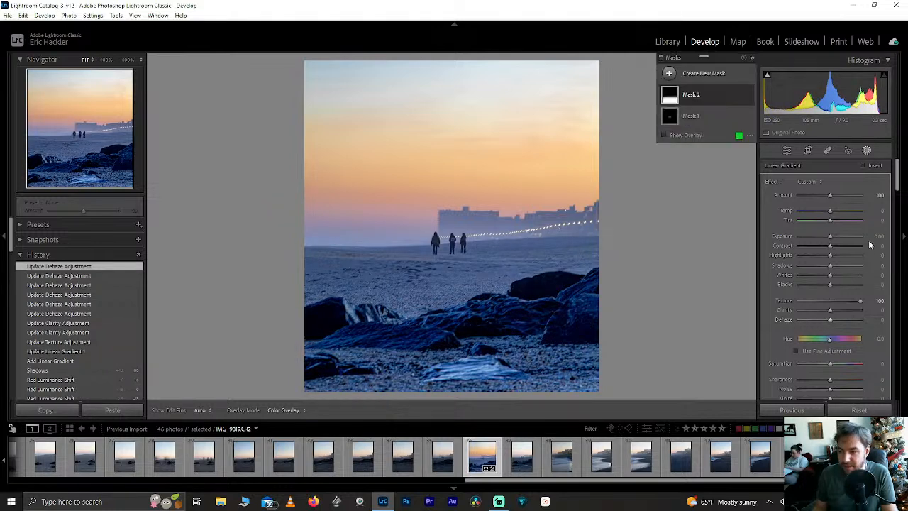
{"action": "left_click_drag", "start_coordinate": [831, 257], "coordinate": [773, 255]}
{"action": "left_click_drag", "start_coordinate": [834, 253], "coordinate": [824, 287]}
{"action": "double_click", "coordinate": [835, 255]}
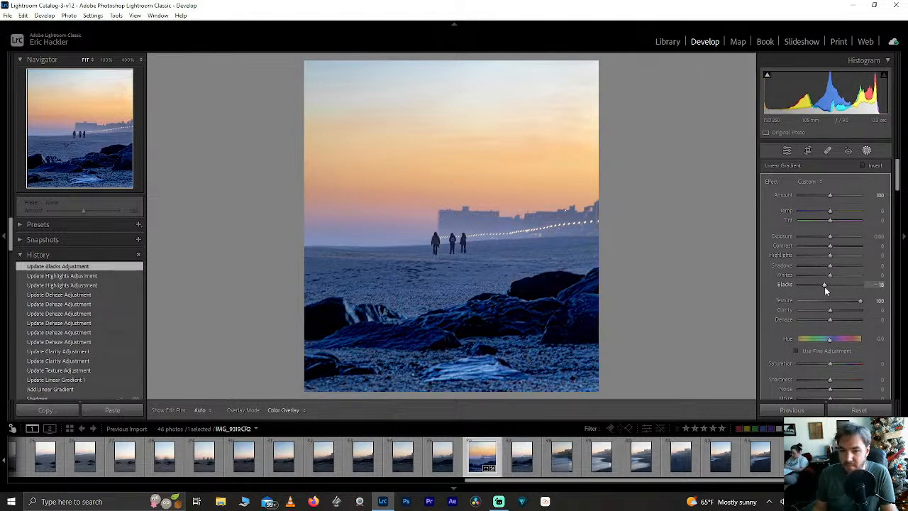
{"action": "double_click", "coordinate": [824, 287]}
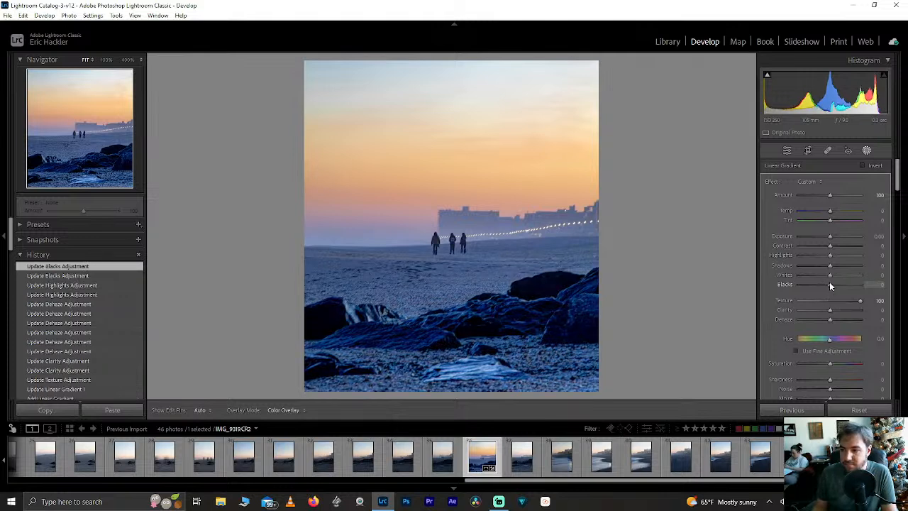
Set the foreground gradient's Contrast to -57 and return to the global edit adjustments.
{"action": "left_click_drag", "start_coordinate": [831, 245], "coordinate": [813, 246]}
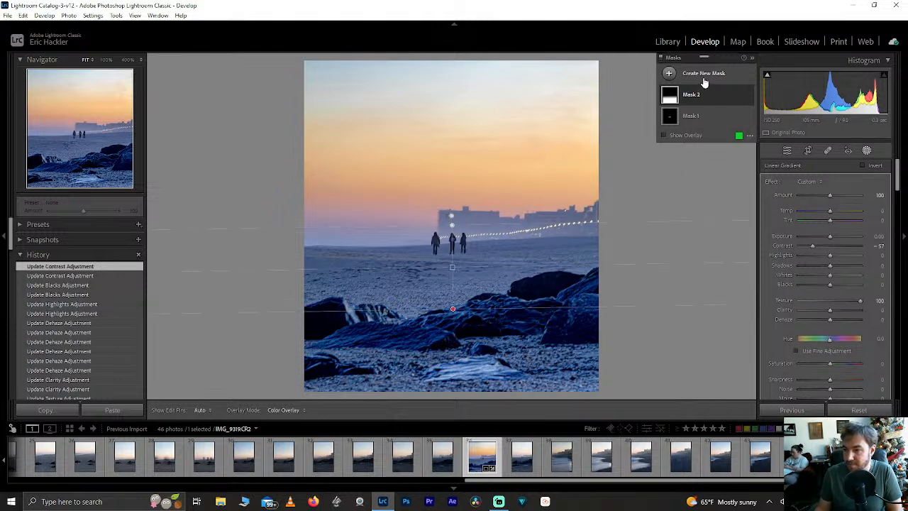
{"action": "left_click", "coordinate": [785, 152]}
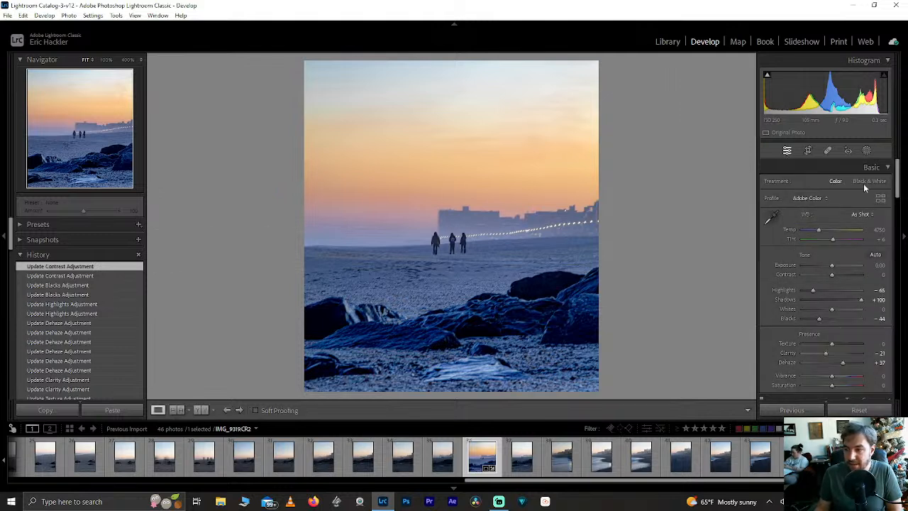
Preview the photo in black and white, restore the color treatment and rate the photo 3 stars.
{"action": "left_click", "coordinate": [868, 182]}
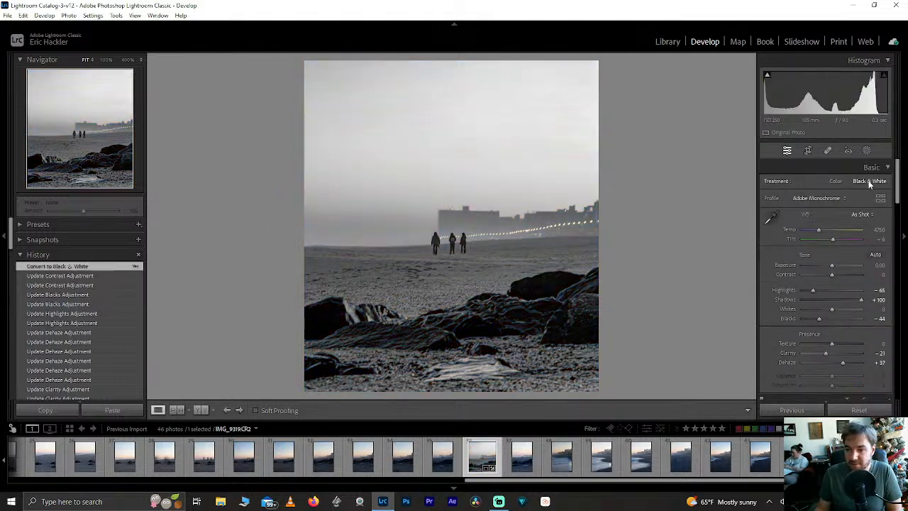
{"action": "left_click", "coordinate": [836, 181]}
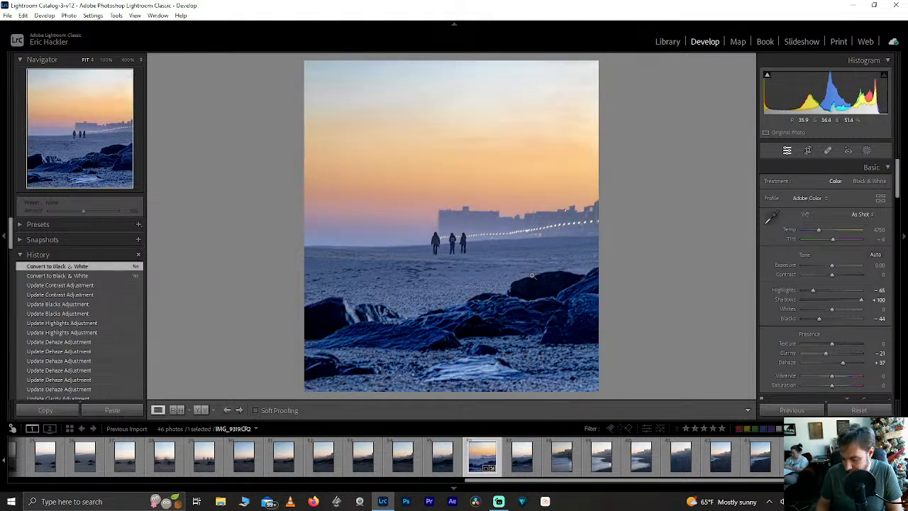
{"action": "key", "text": "3"}
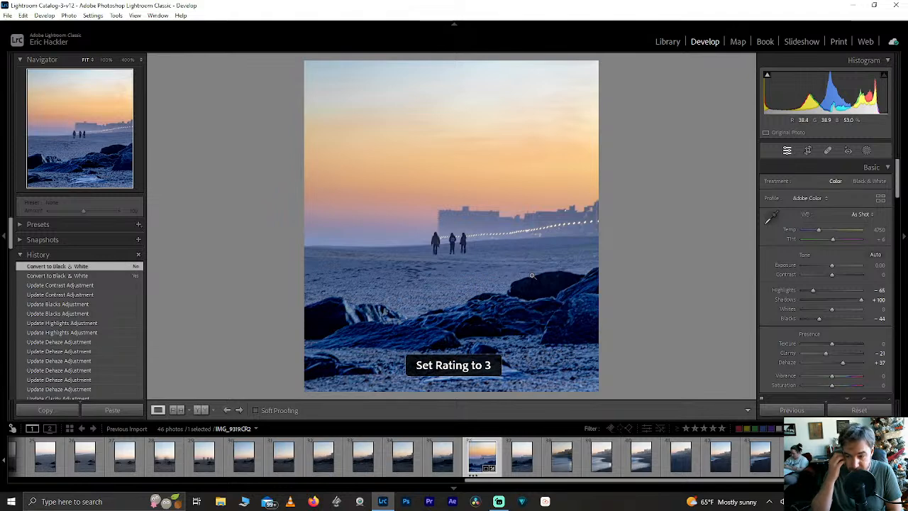
Browse back through the earlier unedited beach photos, starting from IMG_9318.CR2, and open IMG_9300.CR2.
{"action": "left_click", "coordinate": [439, 461]}
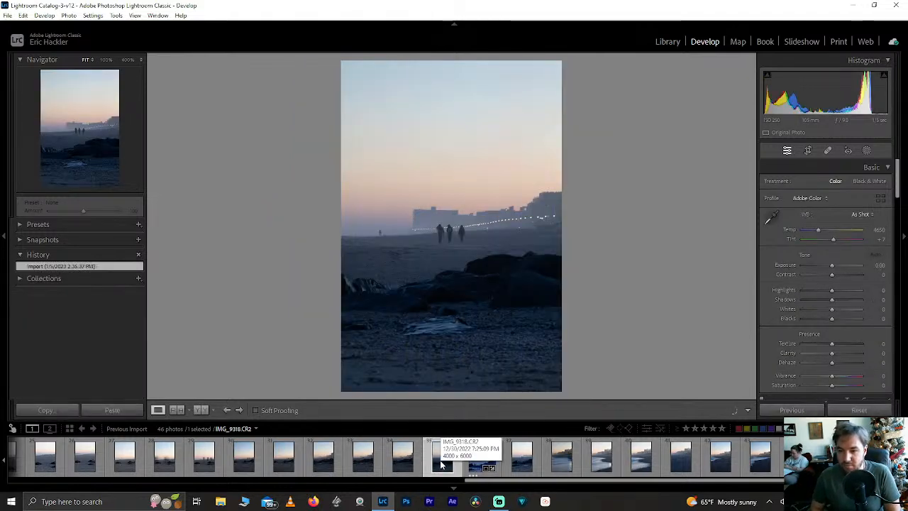
{"action": "key", "text": "Left"}
{"action": "key", "text": "Left"}
{"action": "key", "text": "Left"}
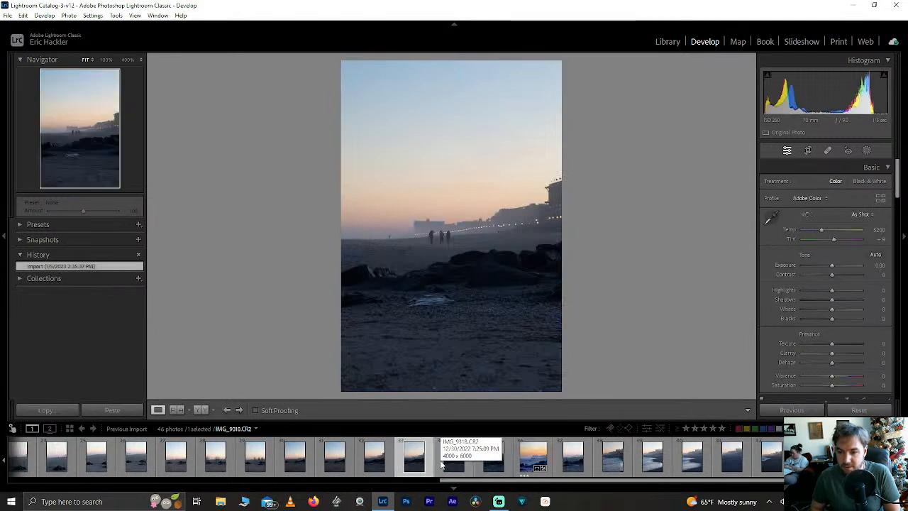
{"action": "key", "text": "Left"}
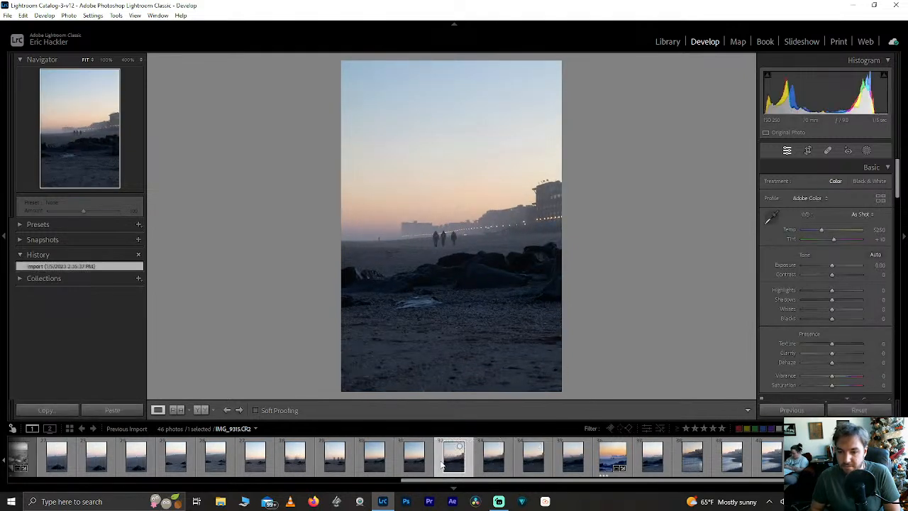
{"action": "key", "text": "Left"}
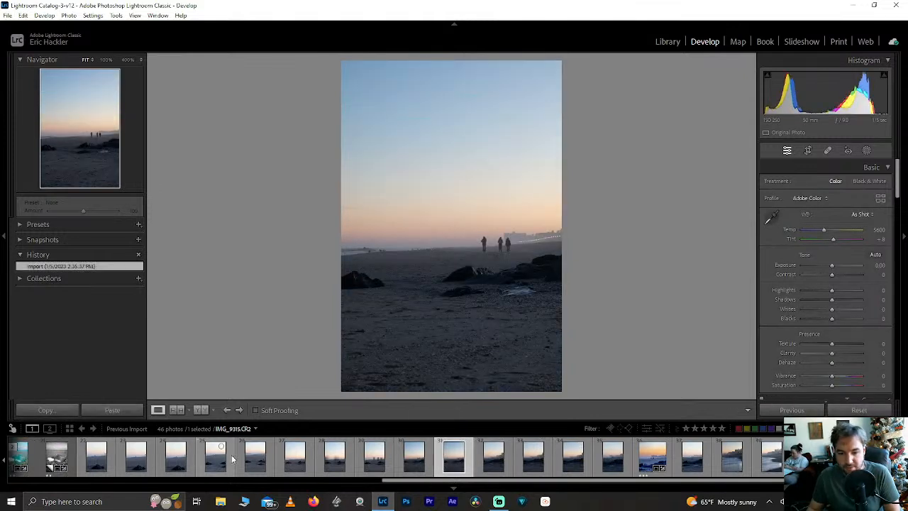
{"action": "left_click", "coordinate": [165, 454]}
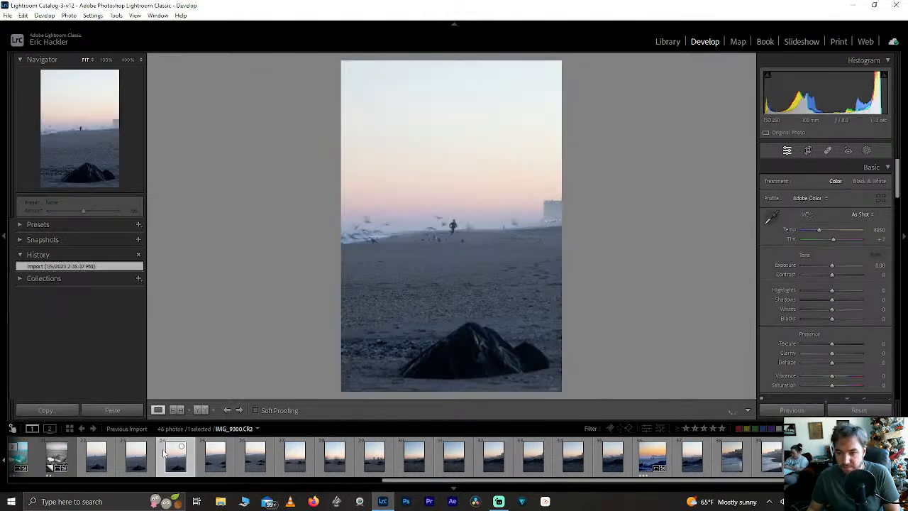
Compare the neighbouring shot IMG_9298.CR2 with the runner photo and reopen IMG_9300.CR2.
{"action": "left_click", "coordinate": [95, 454]}
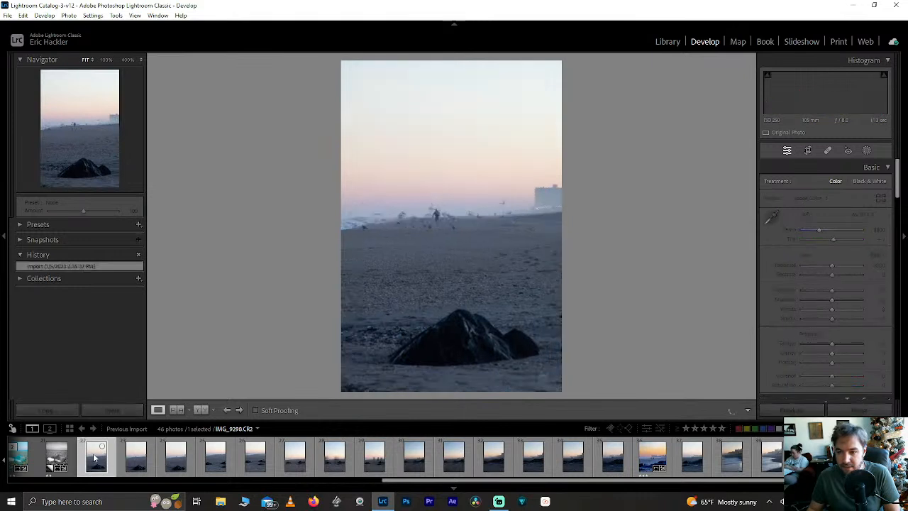
{"action": "left_click", "coordinate": [136, 454]}
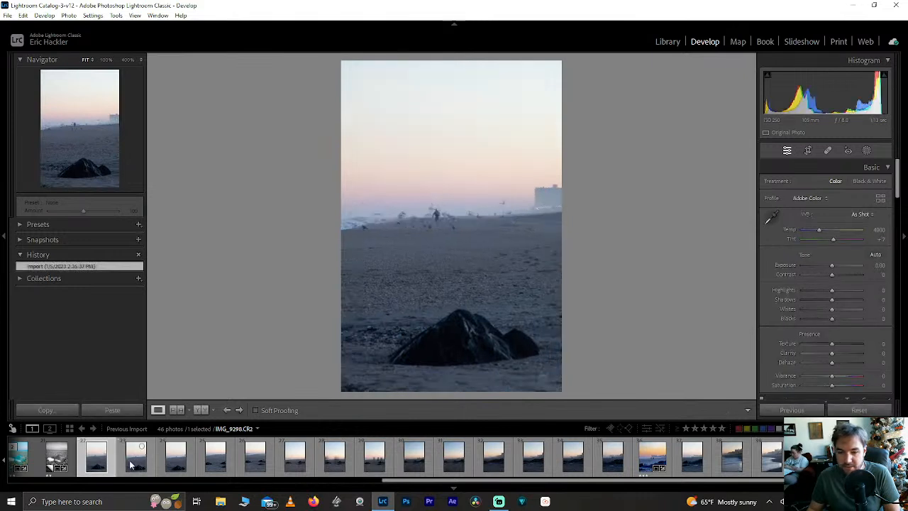
{"action": "left_click", "coordinate": [182, 457]}
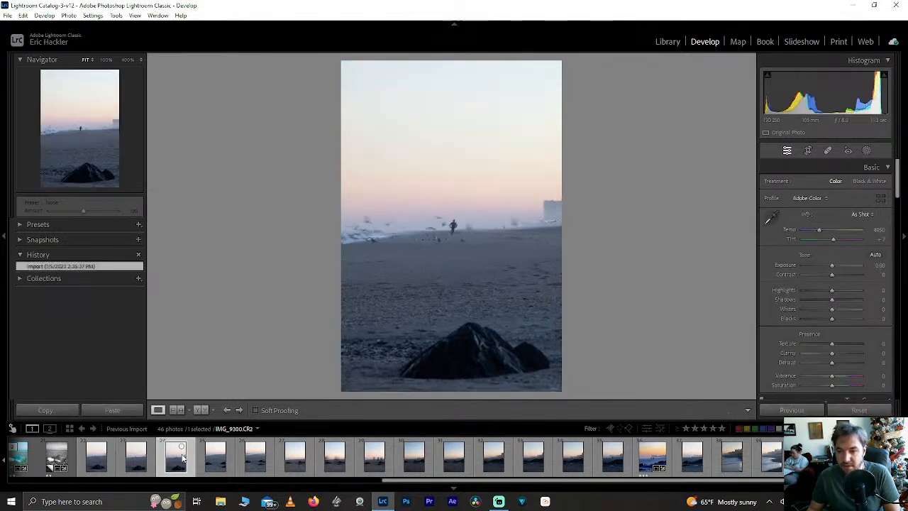
Crop IMG_9300.CR2 around the runner and birds, cutting off the foreground rock, part of the sky and the building at the right edge.
{"action": "left_click", "coordinate": [808, 151]}
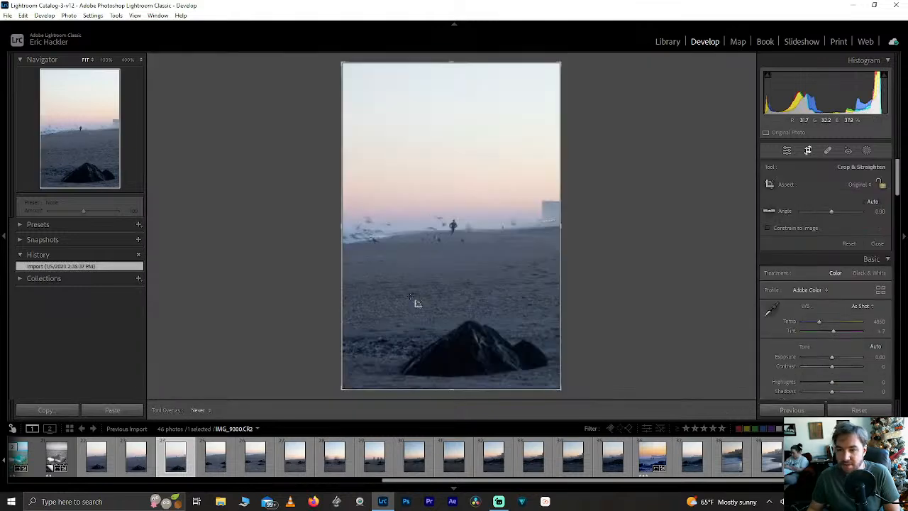
{"action": "left_click_drag", "start_coordinate": [461, 387], "coordinate": [439, 339]}
{"action": "left_click_drag", "start_coordinate": [448, 111], "coordinate": [447, 146]}
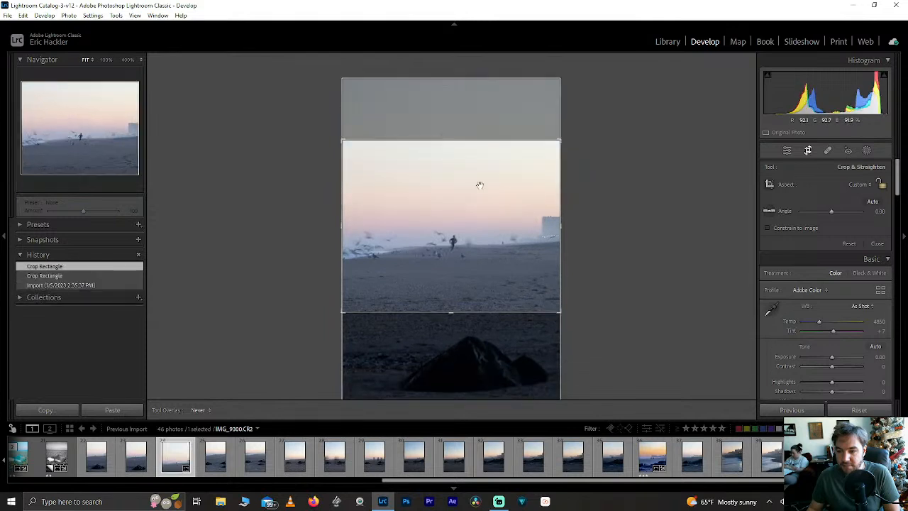
{"action": "left_click_drag", "start_coordinate": [567, 229], "coordinate": [546, 229]}
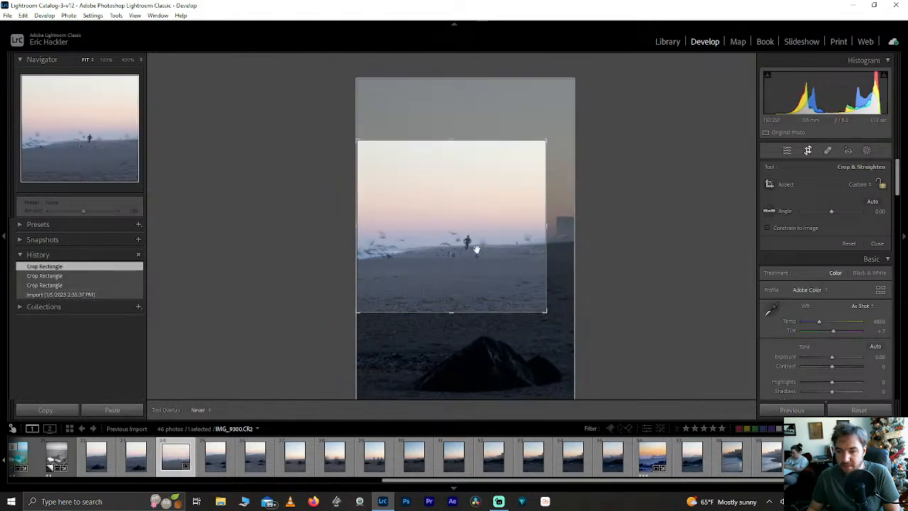
{"action": "left_click_drag", "start_coordinate": [476, 249], "coordinate": [480, 282]}
{"action": "left_click_drag", "start_coordinate": [551, 228], "coordinate": [555, 231]}
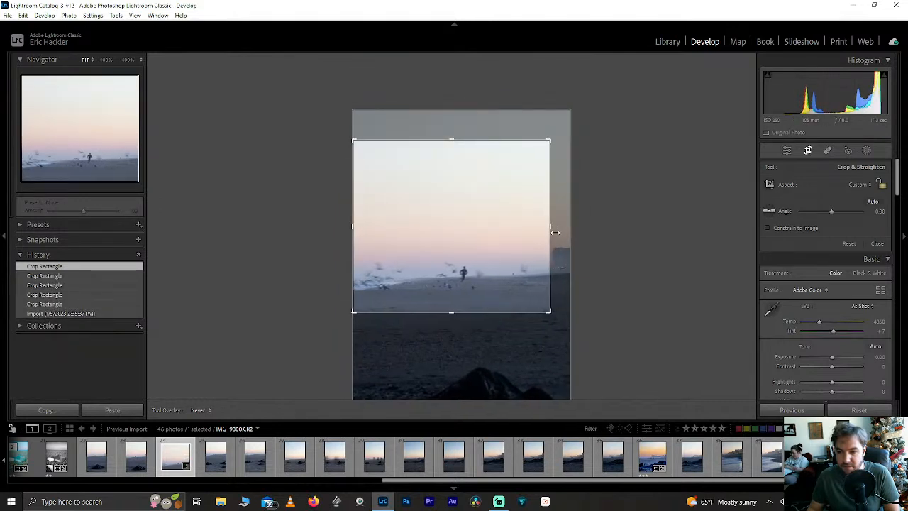
Extend the crop back to nearly the photo's full height, including the sky and the foreground rock.
{"action": "left_click_drag", "start_coordinate": [451, 140], "coordinate": [450, 95]}
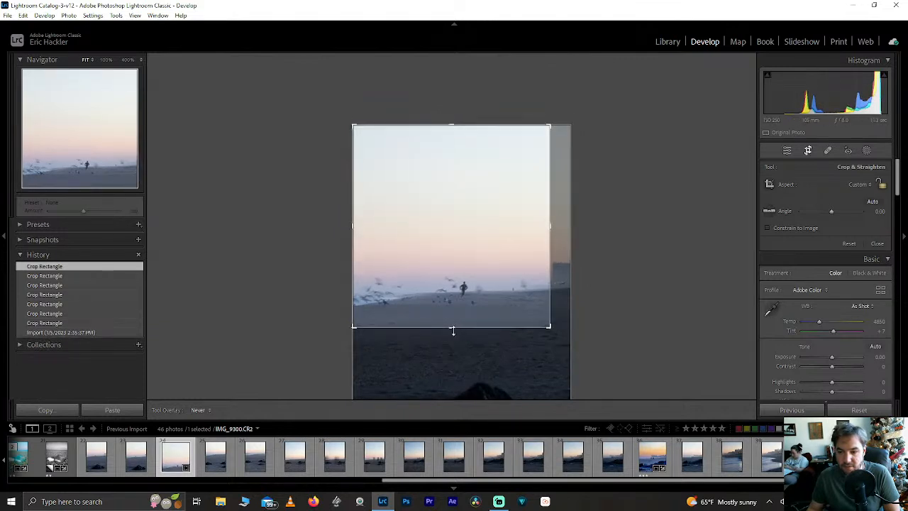
{"action": "left_click_drag", "start_coordinate": [450, 327], "coordinate": [448, 396]}
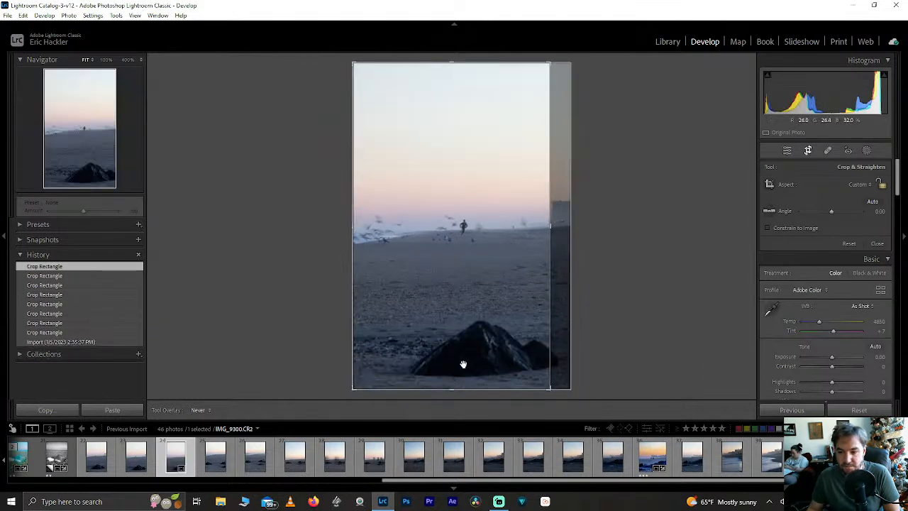
{"action": "mouse_move", "coordinate": [460, 385]}
{"action": "left_mouse_down"}
{"action": "mouse_move", "coordinate": [462, 373]}
{"action": "mouse_move", "coordinate": [456, 389]}
{"action": "left_mouse_up"}
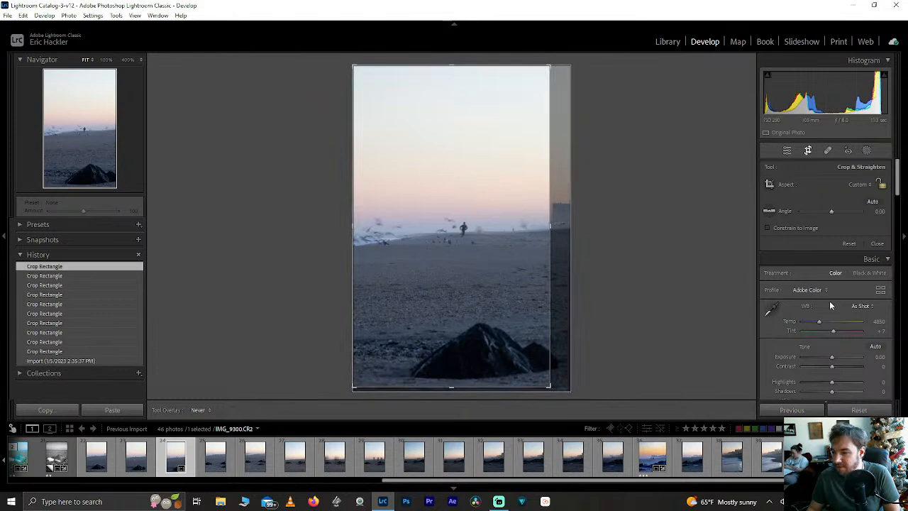
Convert the cropped photo to black and white with Highlights -100, Shadows +100, Whites +45, Clarity +100 and Dehaze +40, resetting Texture after trying +100.
{"action": "left_click", "coordinate": [786, 151]}
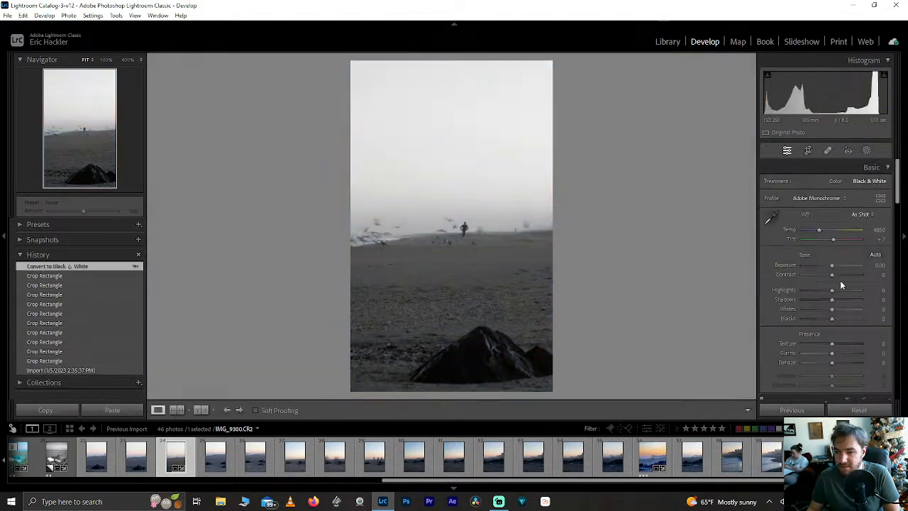
{"action": "mouse_move", "coordinate": [833, 352]}
{"action": "left_mouse_down"}
{"action": "mouse_move", "coordinate": [875, 355]}
{"action": "mouse_move", "coordinate": [836, 364]}
{"action": "left_mouse_up"}
{"action": "left_click_drag", "start_coordinate": [831, 291], "coordinate": [827, 312]}
{"action": "left_click_drag", "start_coordinate": [835, 365], "coordinate": [843, 362]}
{"action": "left_click_drag", "start_coordinate": [836, 302], "coordinate": [895, 301]}
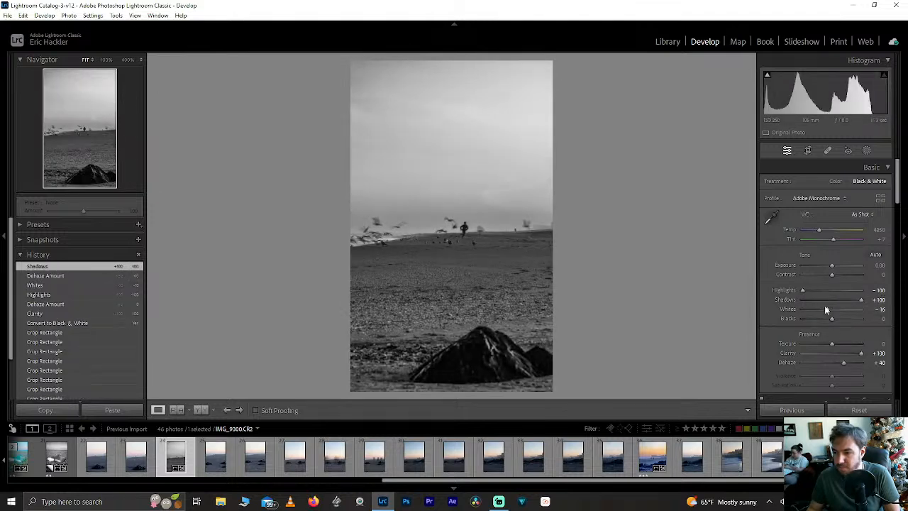
{"action": "left_click_drag", "start_coordinate": [826, 309], "coordinate": [848, 308]}
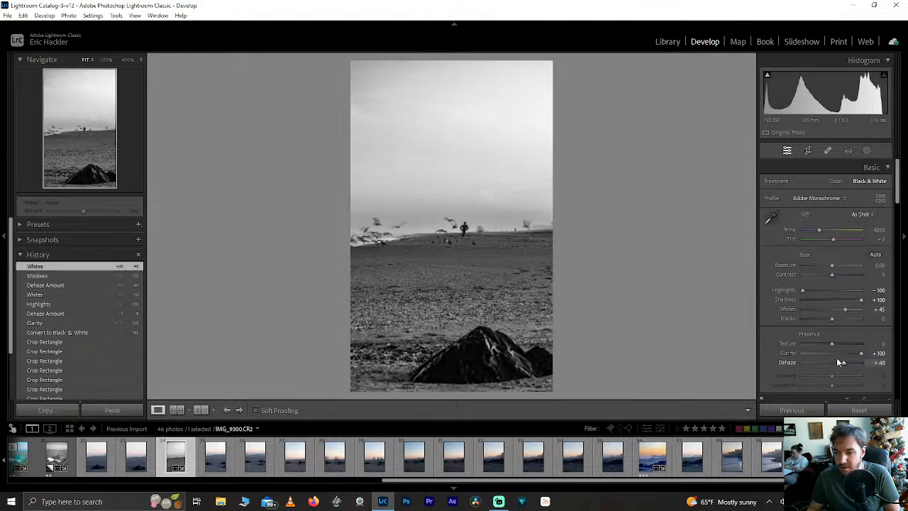
{"action": "left_click_drag", "start_coordinate": [832, 343], "coordinate": [875, 346]}
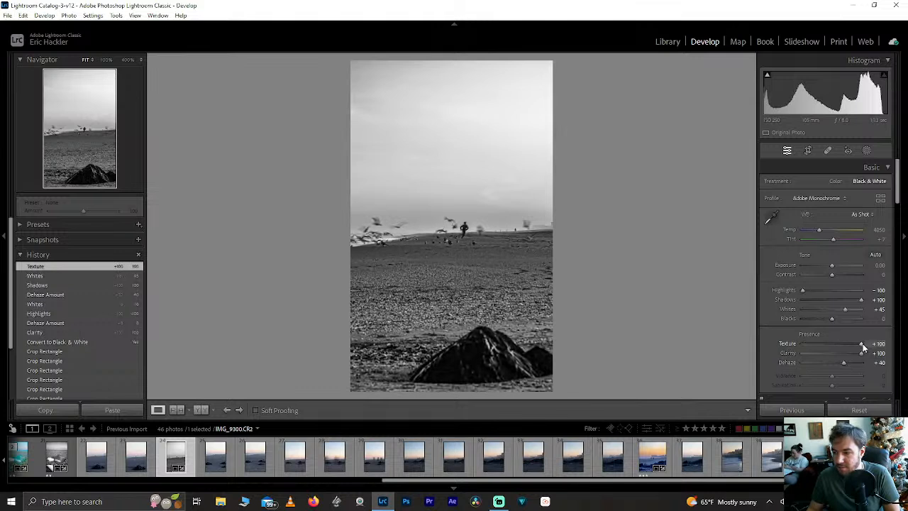
{"action": "double_click", "coordinate": [862, 344]}
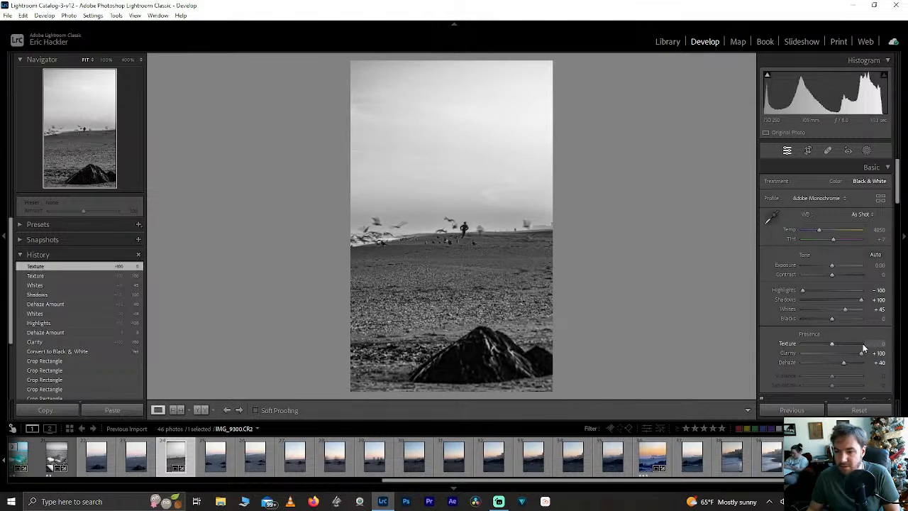
Compare the color and black-and-white treatments, keep black and white and rate the photo 2 stars.
{"action": "left_click", "coordinate": [836, 182]}
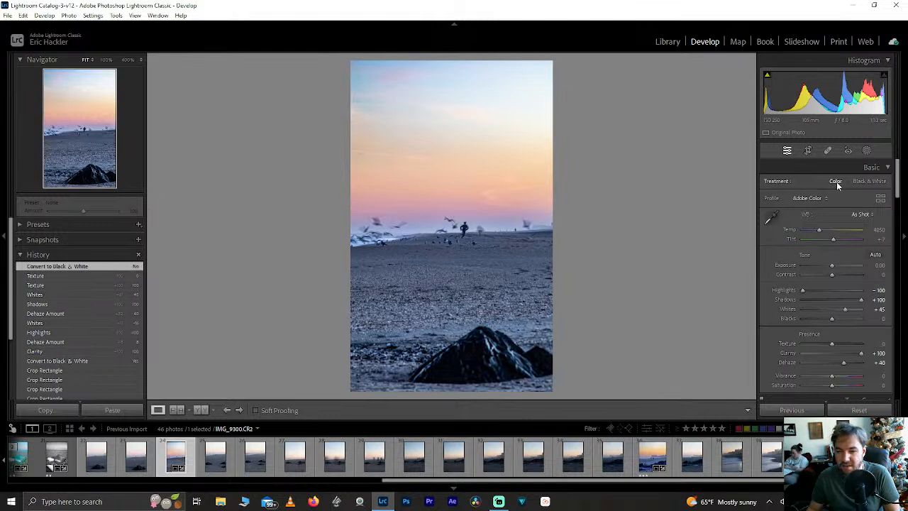
{"action": "left_click", "coordinate": [874, 182]}
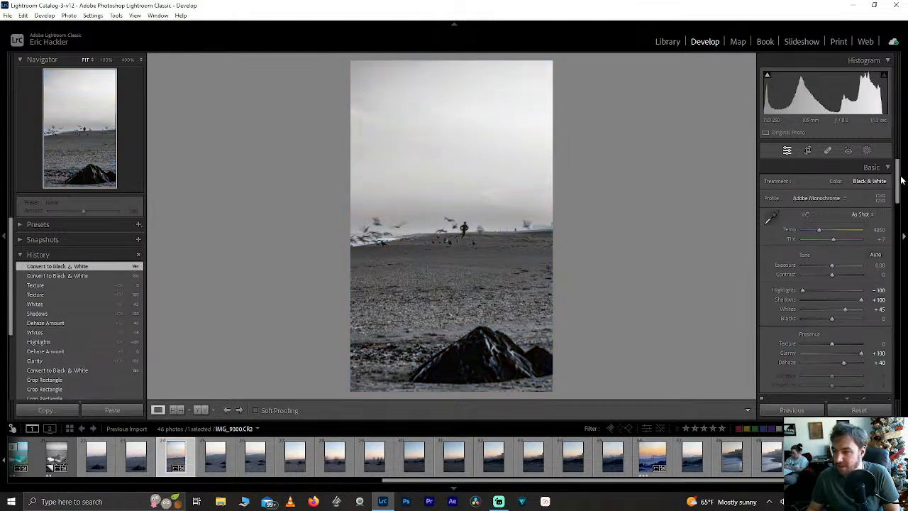
{"action": "left_click", "coordinate": [836, 182]}
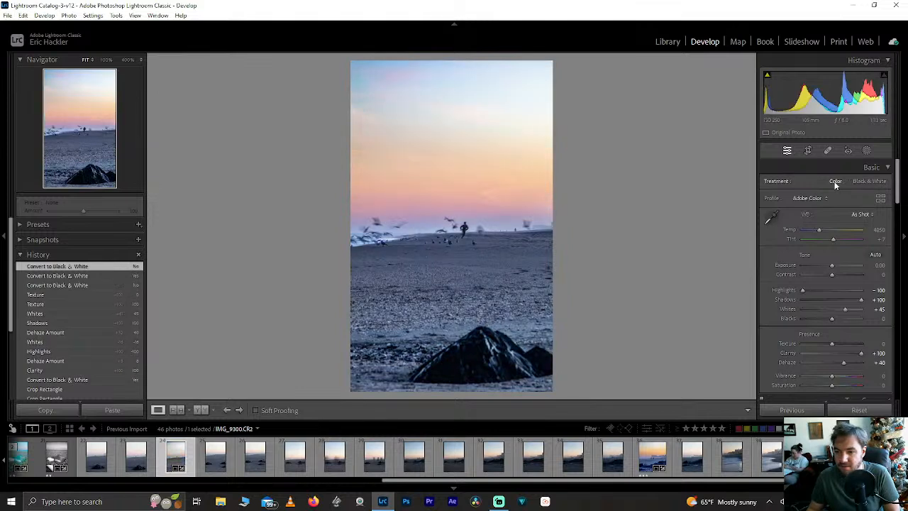
{"action": "left_click", "coordinate": [863, 181]}
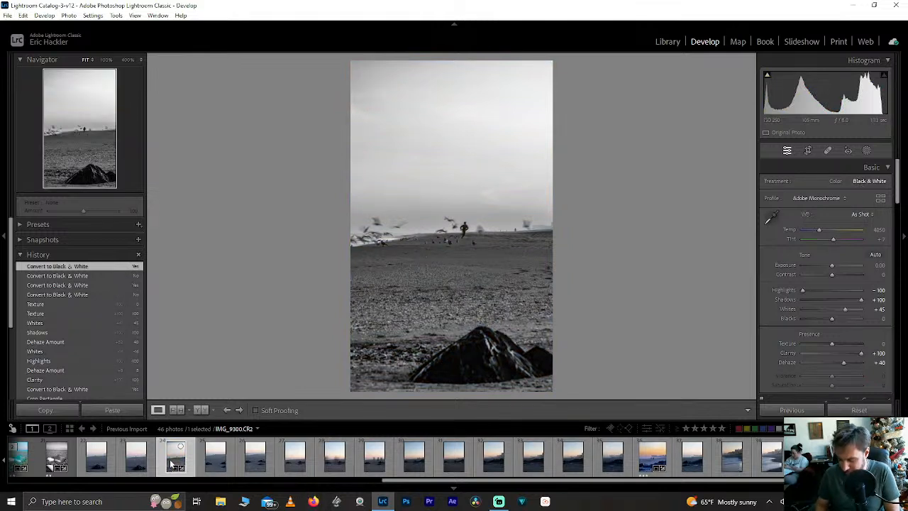
{"action": "key", "text": "2"}
Browse the shoreline shots IMG_9339.CR2 and IMG_9323.CR2 and inspect the water in IMG_9323.CR2 at 400% and 100% zoom.
{"action": "scroll", "coordinate": [213, 458], "scroll_direction": "down", "scroll_amount": 3}
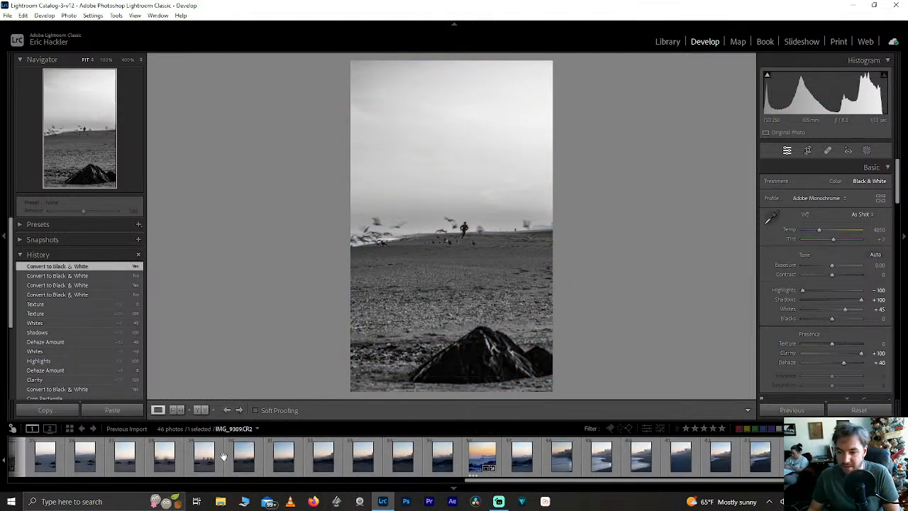
{"action": "left_click", "coordinate": [839, 457]}
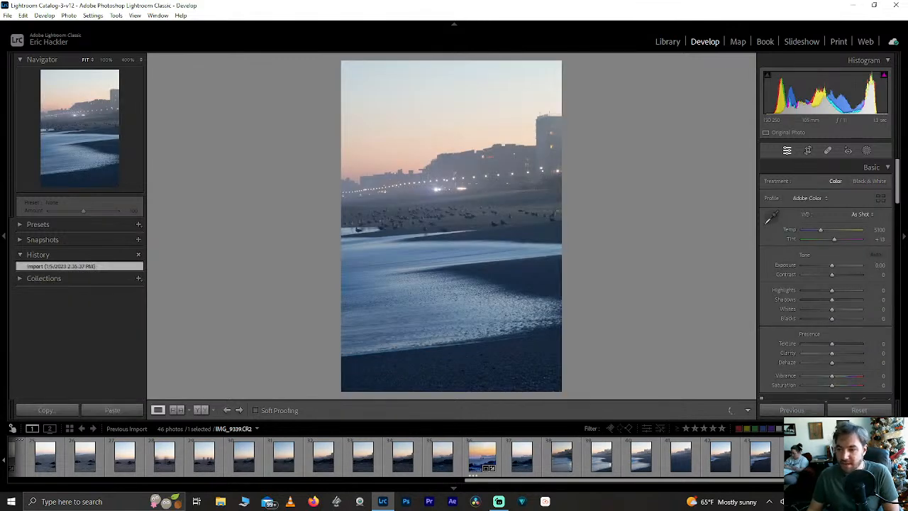
{"action": "left_click", "coordinate": [557, 457]}
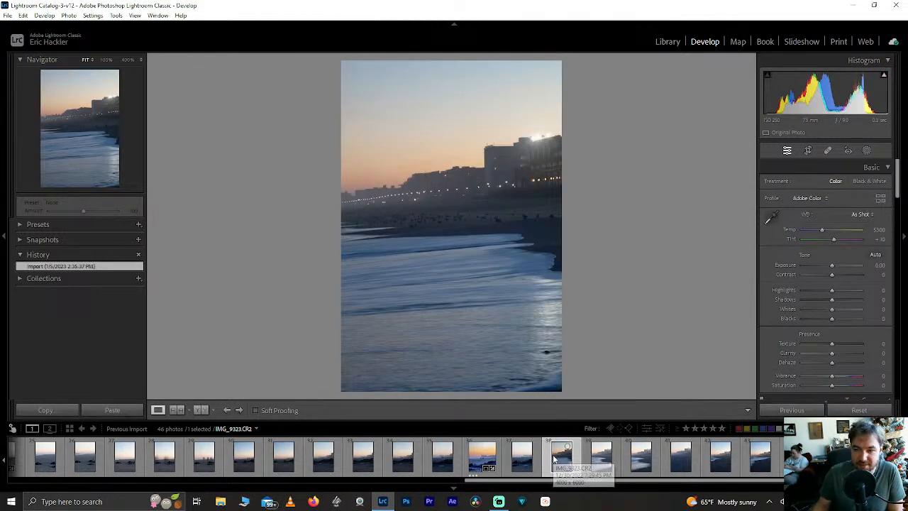
{"action": "left_click", "coordinate": [413, 269]}
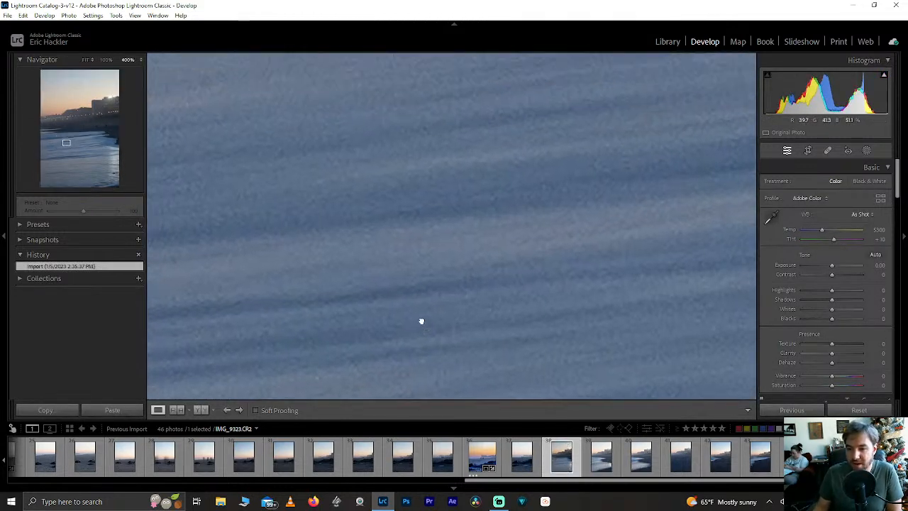
{"action": "left_click", "coordinate": [106, 59]}
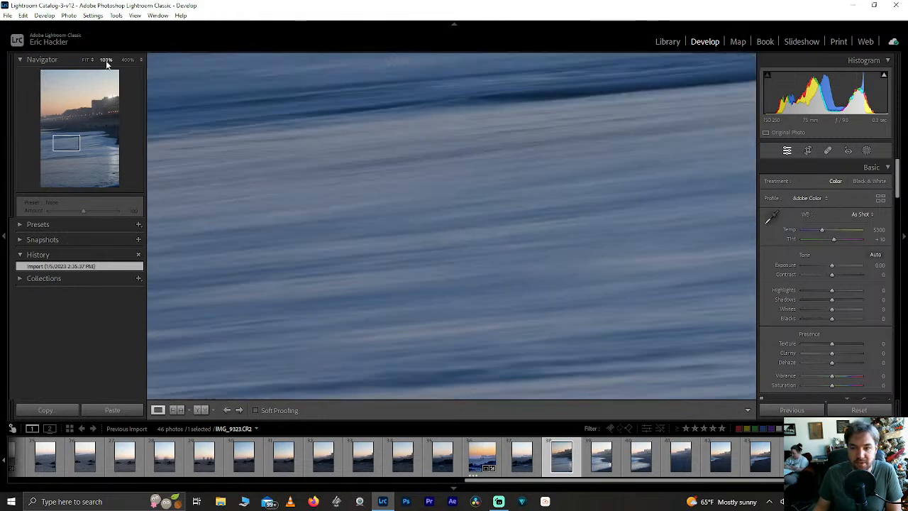
{"action": "left_click", "coordinate": [489, 180]}
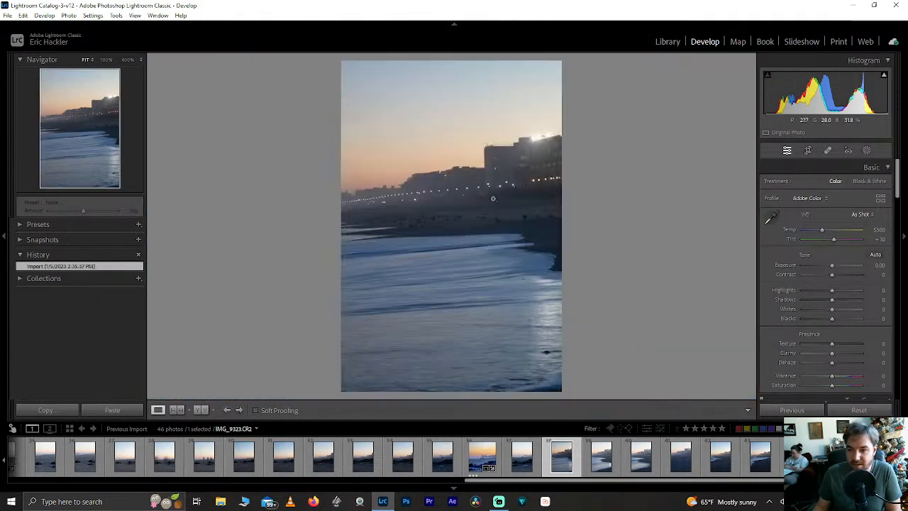
Look through the long-exposure shoreline shots around IMG_9336.CR2 and open IMG_9335.CR2.
{"action": "left_click", "coordinate": [681, 459]}
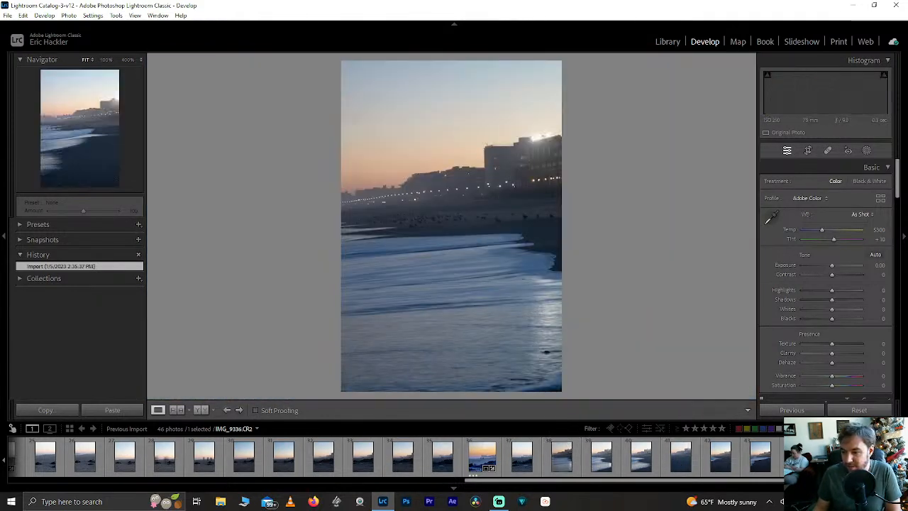
{"action": "key", "text": "Left"}
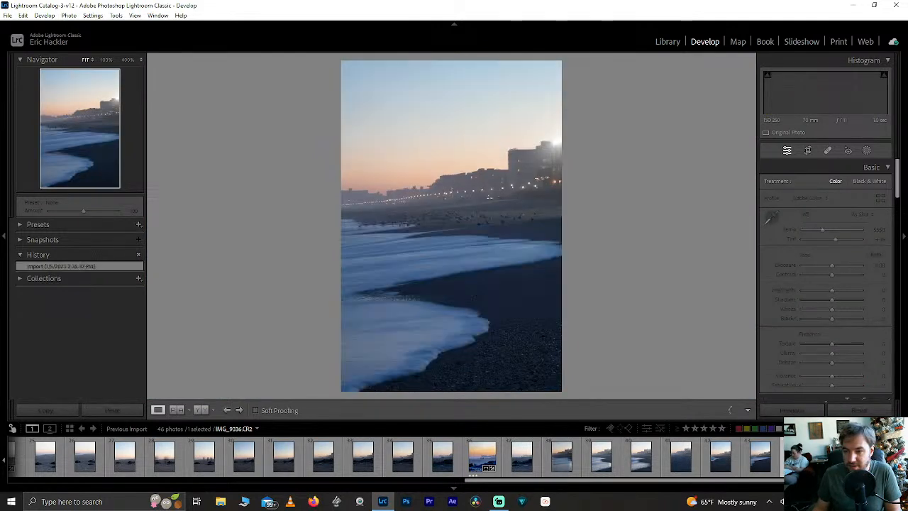
{"action": "key", "text": "Right"}
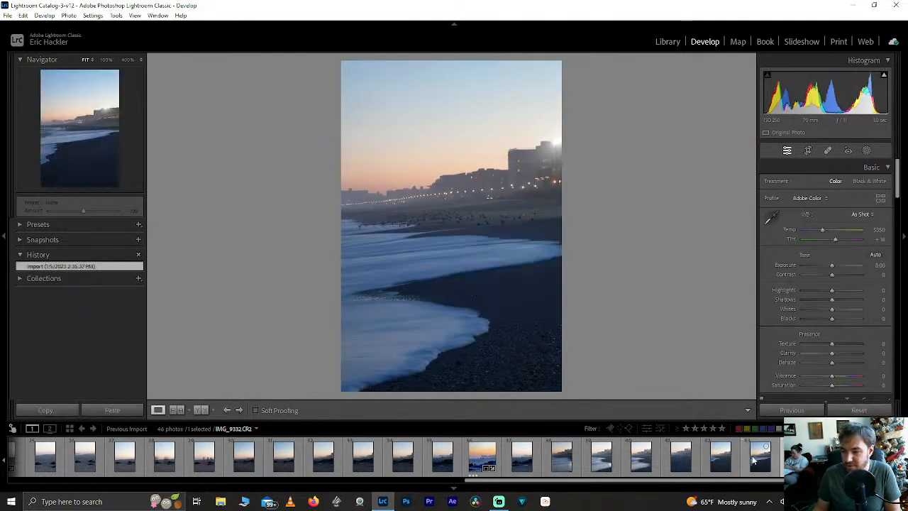
Crop the lower part off IMG_9335.CR2 to a nearly square frame ending just below the upper waves, and finish cropping.
{"action": "left_click", "coordinate": [810, 150]}
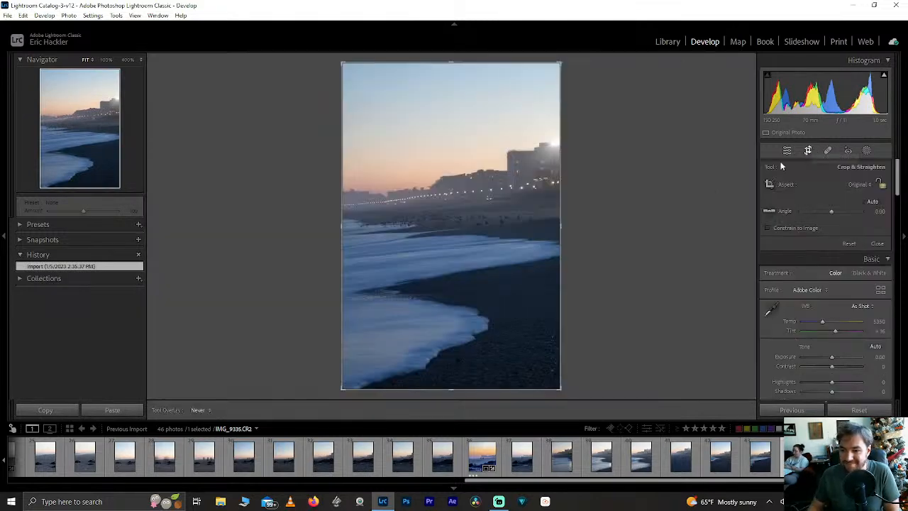
{"action": "left_click_drag", "start_coordinate": [458, 389], "coordinate": [454, 360]}
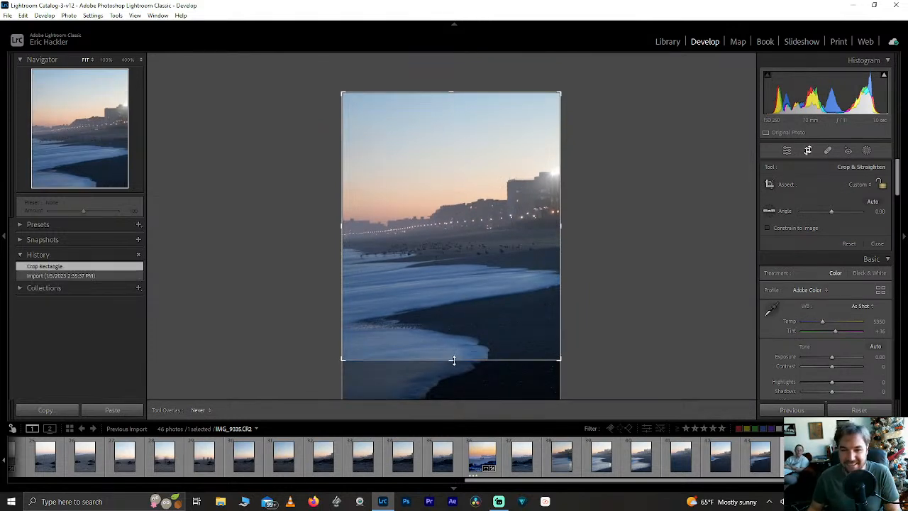
{"action": "left_click_drag", "start_coordinate": [453, 360], "coordinate": [449, 324]}
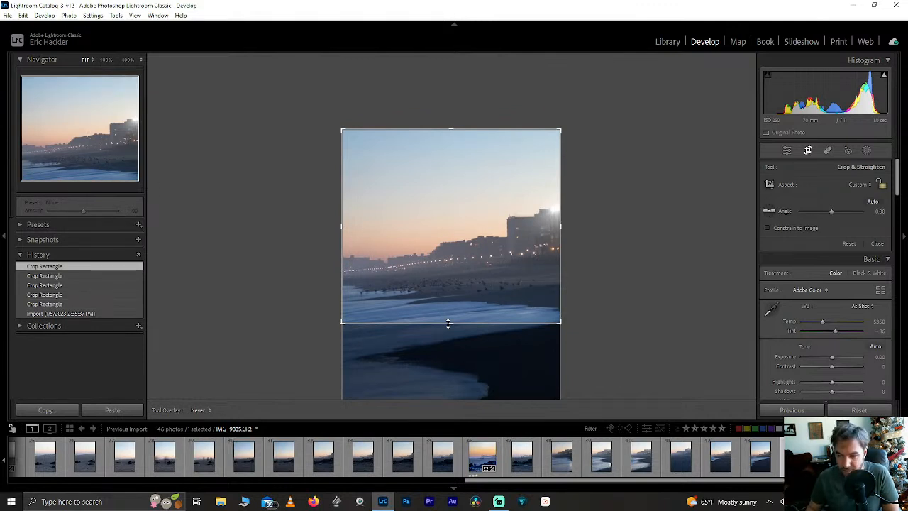
{"action": "left_click_drag", "start_coordinate": [449, 323], "coordinate": [449, 324]}
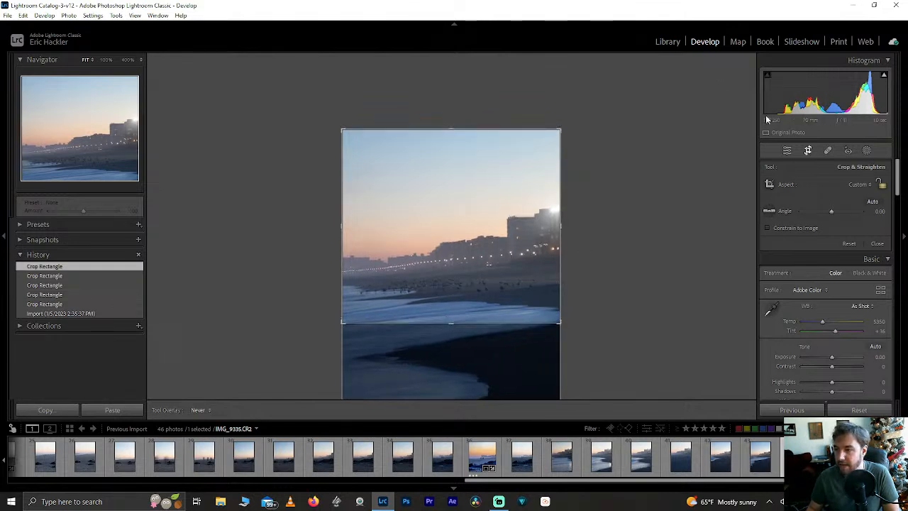
{"action": "left_click", "coordinate": [807, 151]}
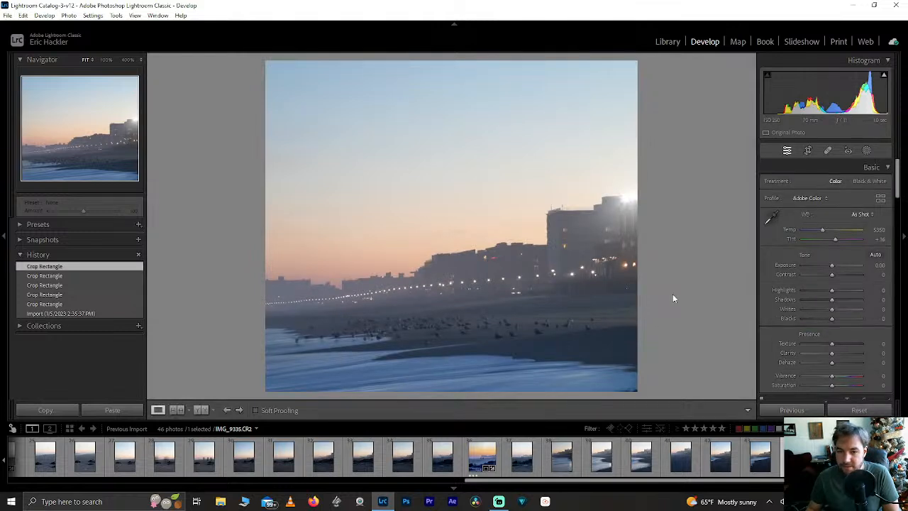
Set Dehaze to +52 and Texture to +100 for IMG_9335.CR2, leaving Clarity at 0.
{"action": "mouse_move", "coordinate": [837, 353]}
{"action": "left_mouse_down"}
{"action": "mouse_move", "coordinate": [804, 353]}
{"action": "mouse_move", "coordinate": [830, 355]}
{"action": "left_mouse_up"}
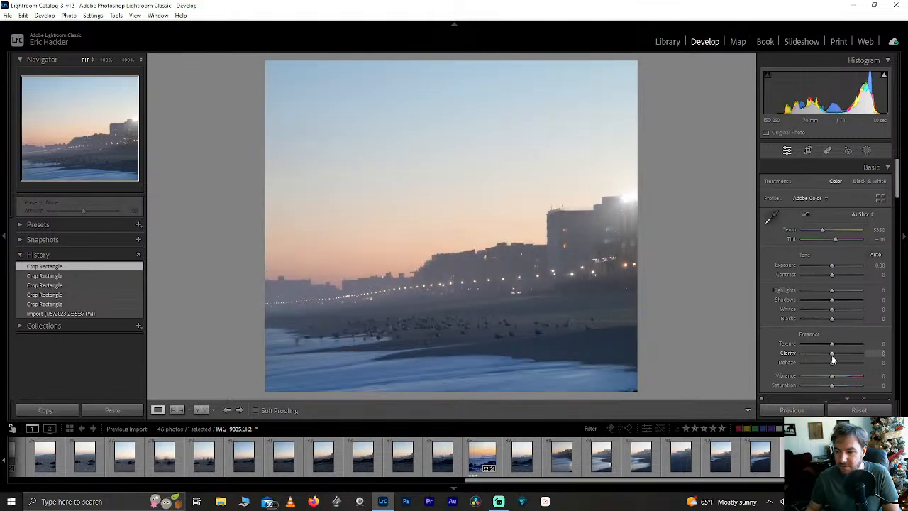
{"action": "double_click", "coordinate": [831, 354]}
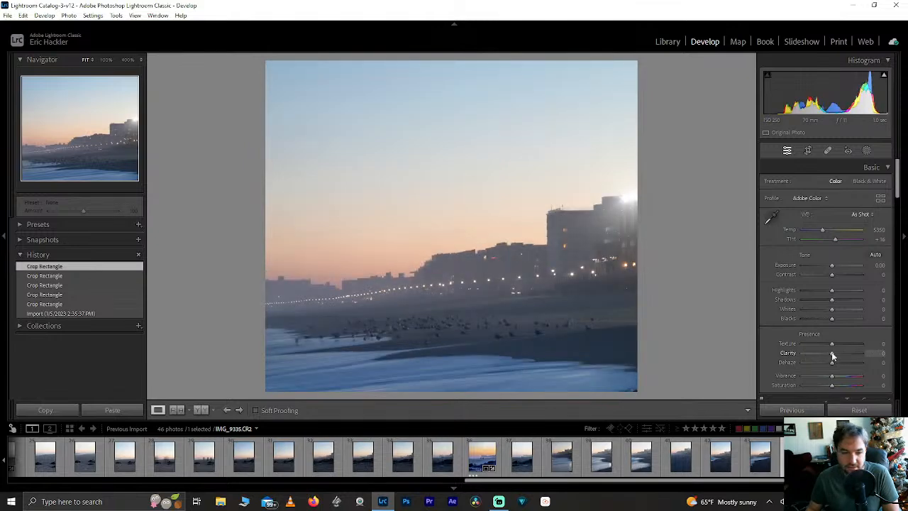
{"action": "left_click_drag", "start_coordinate": [832, 362], "coordinate": [863, 343]}
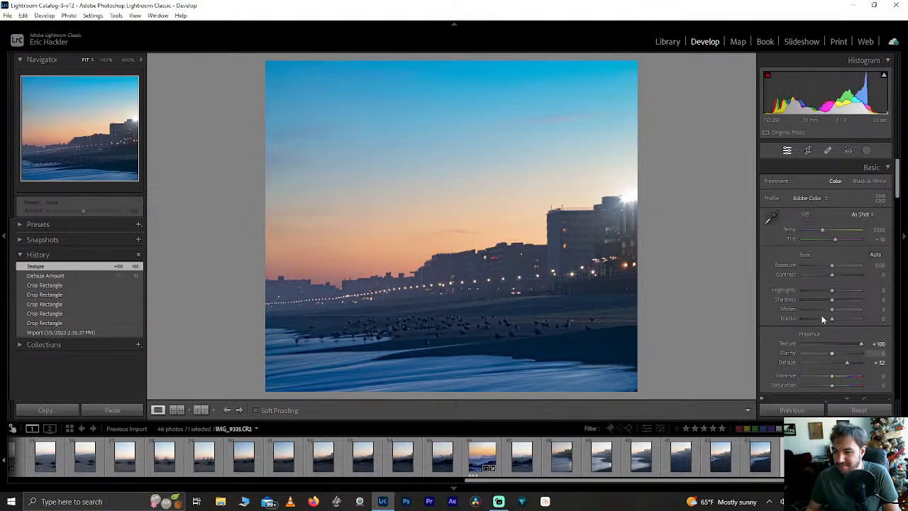
Set Shadows to +100, Highlights to −94, Whites to +61 and Vibrance to −24, keeping Saturation at 0.
{"action": "left_click_drag", "start_coordinate": [832, 299], "coordinate": [878, 301]}
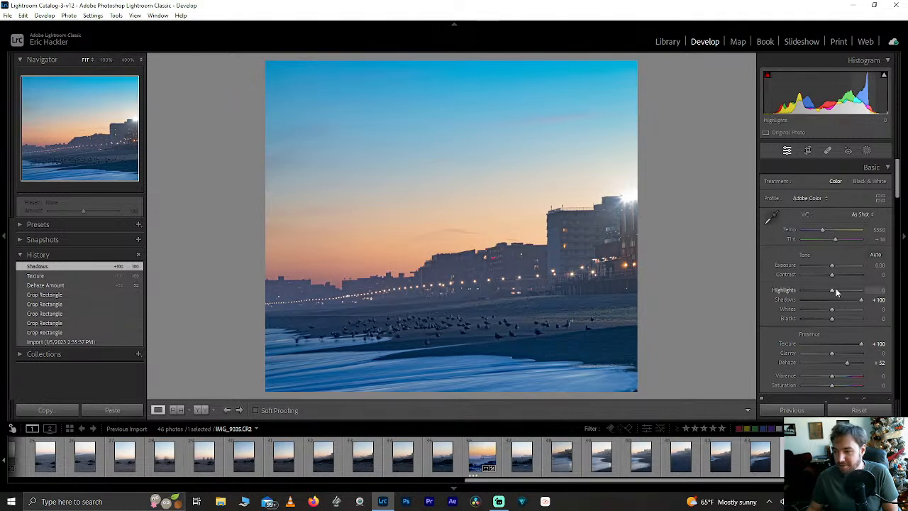
{"action": "left_click_drag", "start_coordinate": [834, 288], "coordinate": [807, 285]}
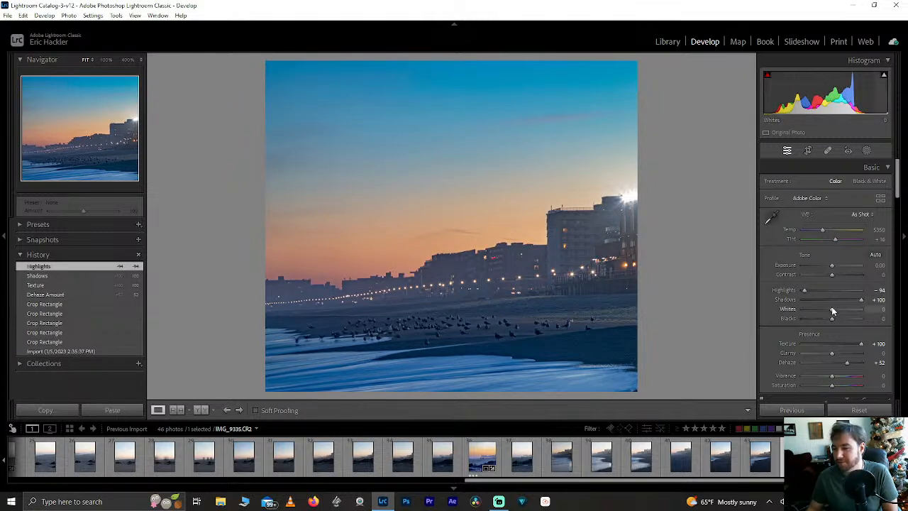
{"action": "left_click_drag", "start_coordinate": [832, 309], "coordinate": [851, 310]}
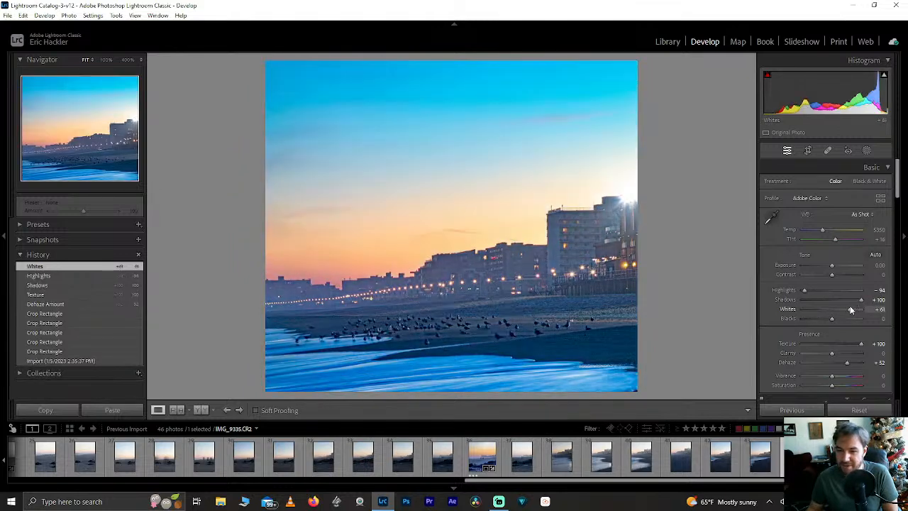
{"action": "mouse_move", "coordinate": [829, 384]}
{"action": "left_mouse_down"}
{"action": "mouse_move", "coordinate": [820, 386]}
{"action": "mouse_move", "coordinate": [822, 374]}
{"action": "left_mouse_up"}
{"action": "double_click", "coordinate": [820, 386]}
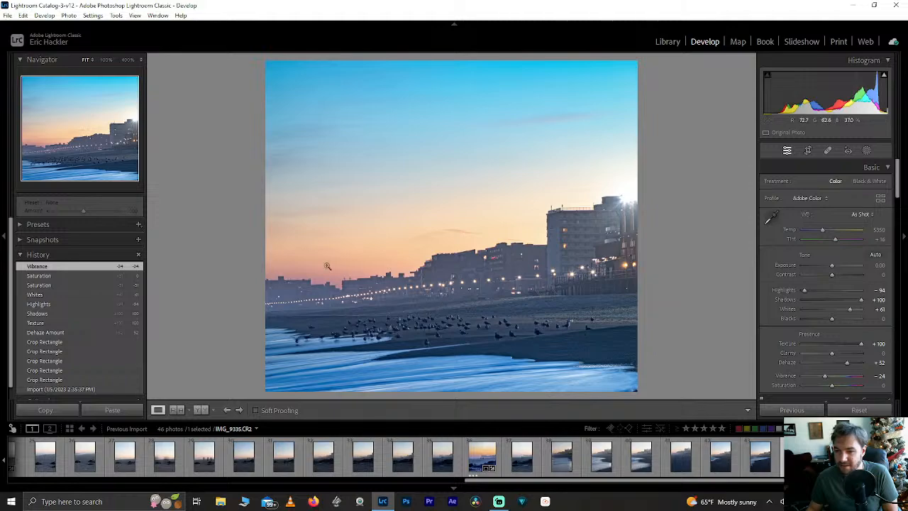
{"action": "left_click_drag", "start_coordinate": [287, 153], "coordinate": [371, 178]}
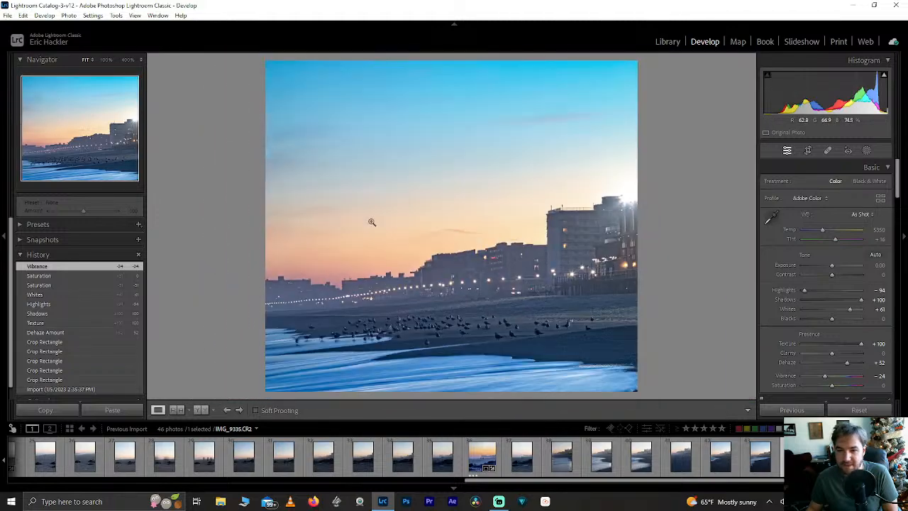
Add a sky mask with Noise at 100 and Texture at −100, and return to the global edit settings.
{"action": "left_click", "coordinate": [866, 150]}
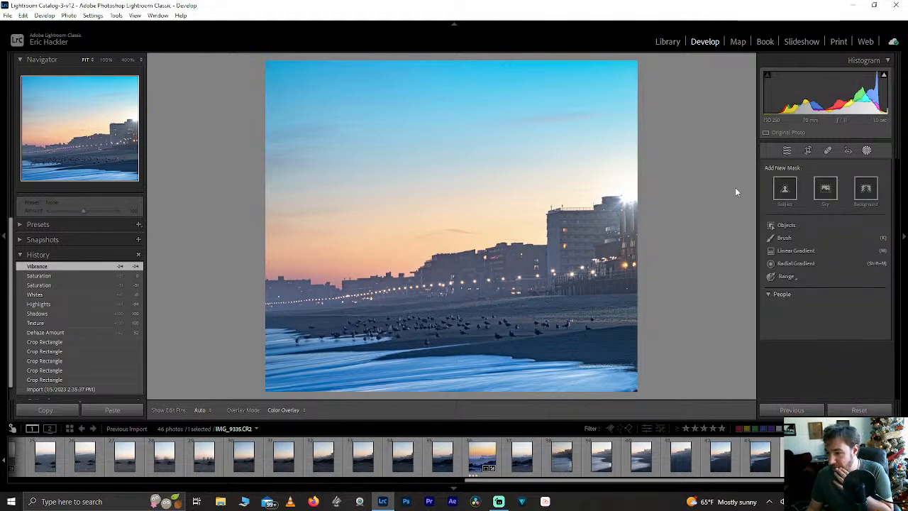
{"action": "left_click", "coordinate": [825, 188]}
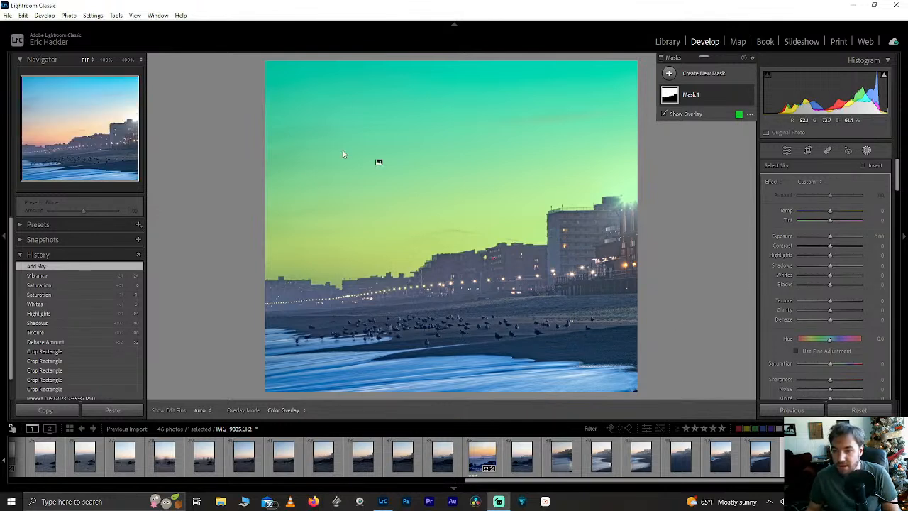
{"action": "left_click_drag", "start_coordinate": [830, 389], "coordinate": [875, 389]}
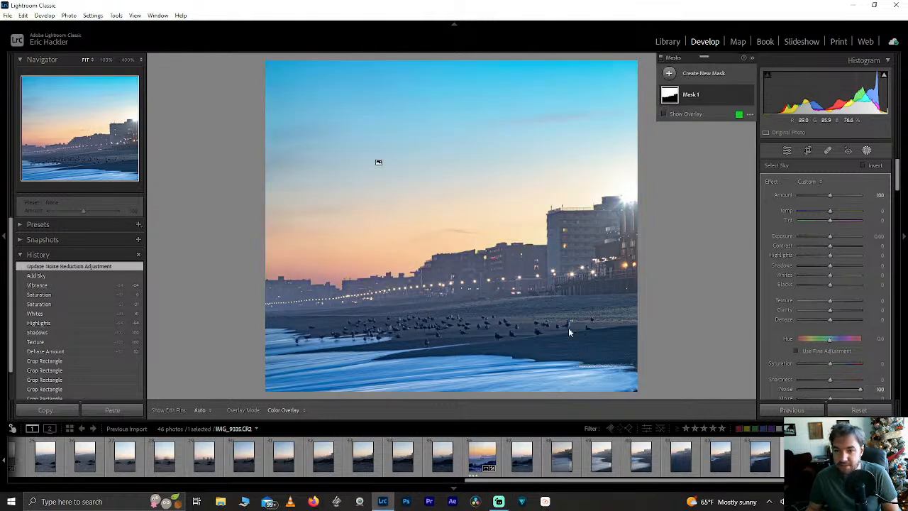
{"action": "left_click_drag", "start_coordinate": [831, 304], "coordinate": [882, 303]}
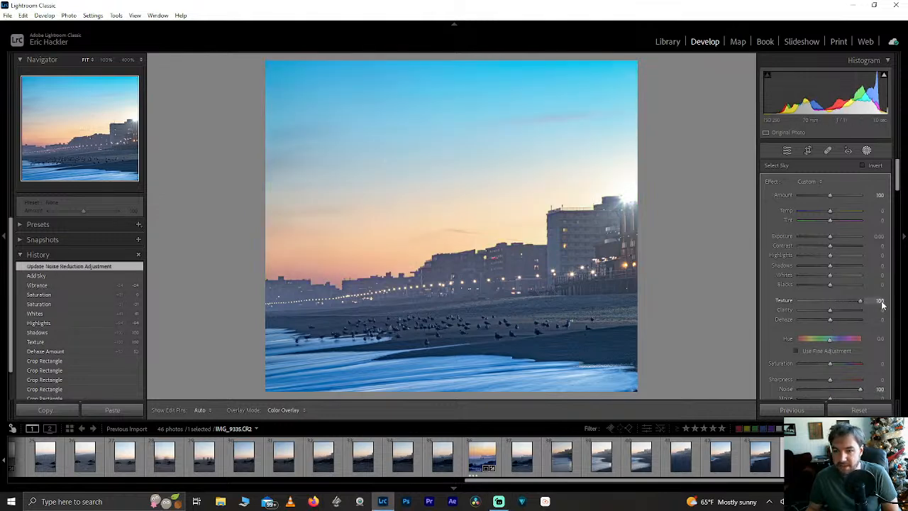
{"action": "left_click_drag", "start_coordinate": [737, 308], "coordinate": [735, 308]}
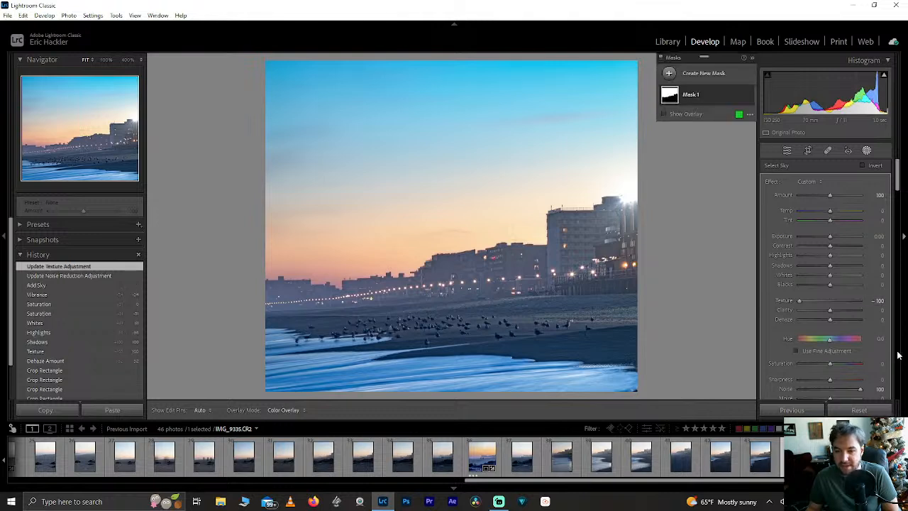
{"action": "left_click", "coordinate": [787, 151]}
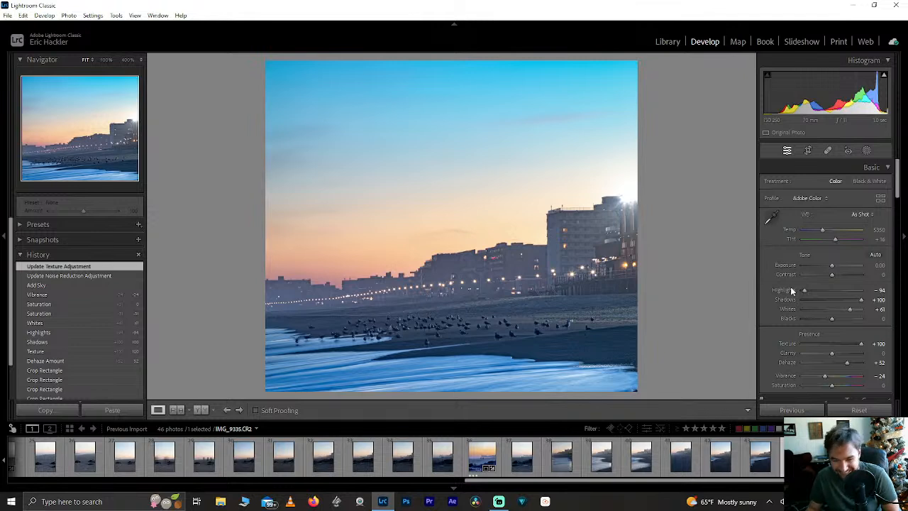
{"action": "left_click_drag", "start_coordinate": [846, 353], "coordinate": [824, 354]}
{"action": "double_click", "coordinate": [823, 355]}
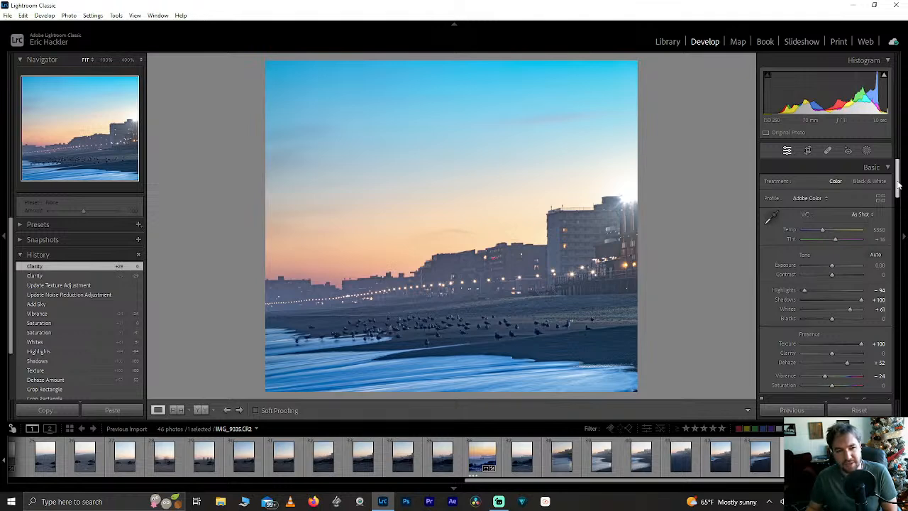
{"action": "left_click_drag", "start_coordinate": [898, 185], "coordinate": [898, 183]}
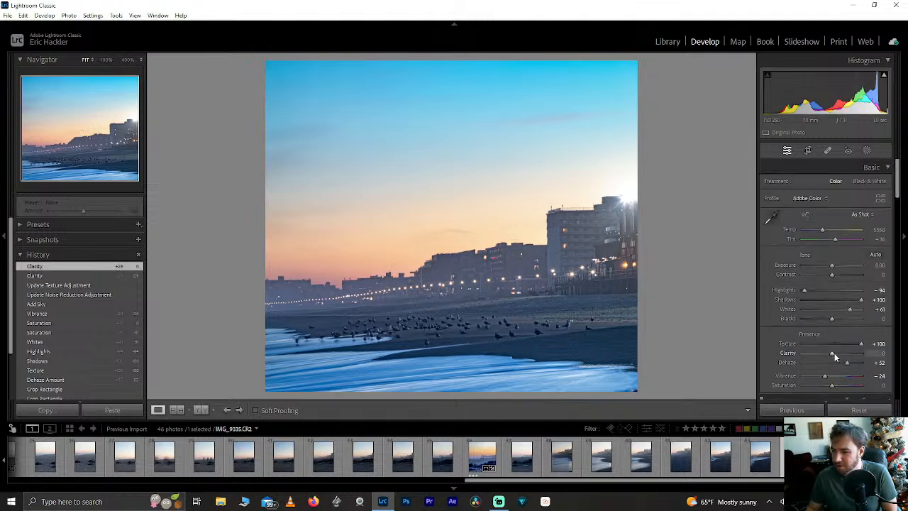
{"action": "left_click_drag", "start_coordinate": [834, 353], "coordinate": [838, 350]}
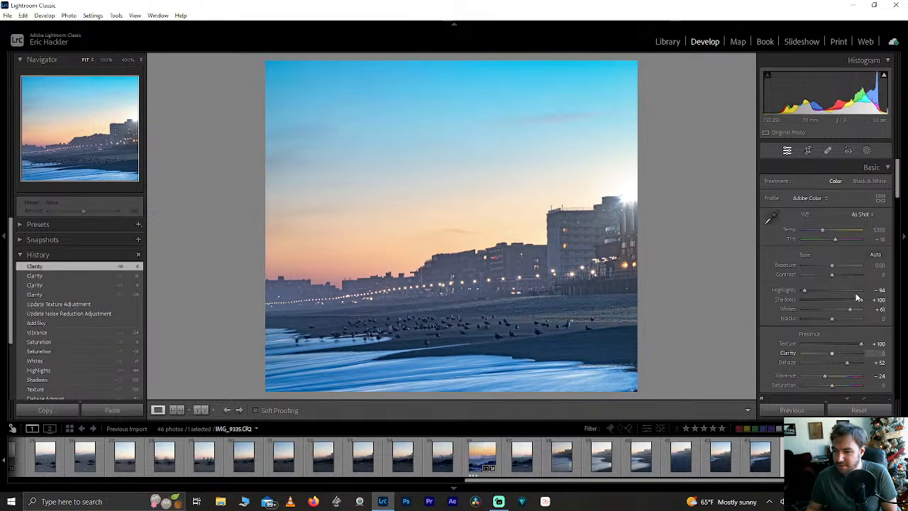
Set the color saturation to −31 for Blue, +66 for Orange, +51 for Yellow and +23 for Green, keeping Red at 0.
{"action": "scroll", "coordinate": [892, 238], "scroll_direction": "down", "scroll_amount": 5}
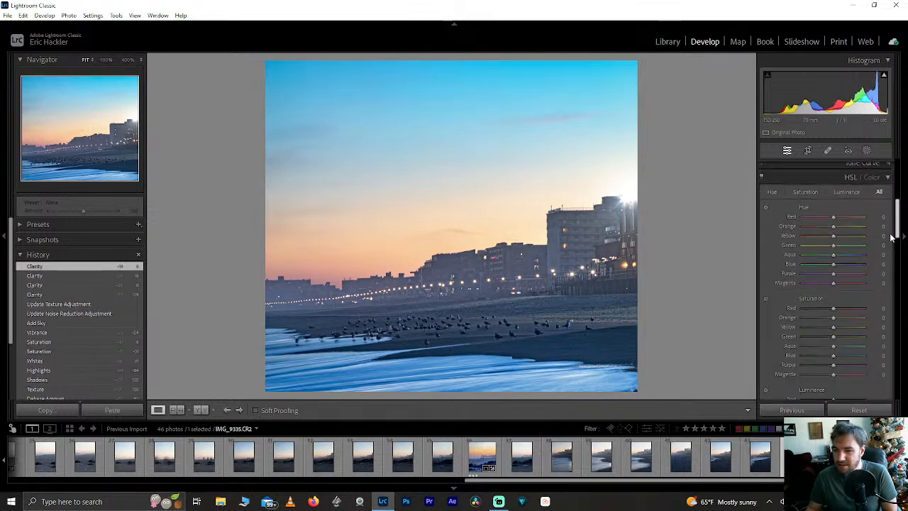
{"action": "scroll", "coordinate": [892, 237], "scroll_direction": "down", "scroll_amount": 3}
{"action": "left_click_drag", "start_coordinate": [833, 261], "coordinate": [823, 260]}
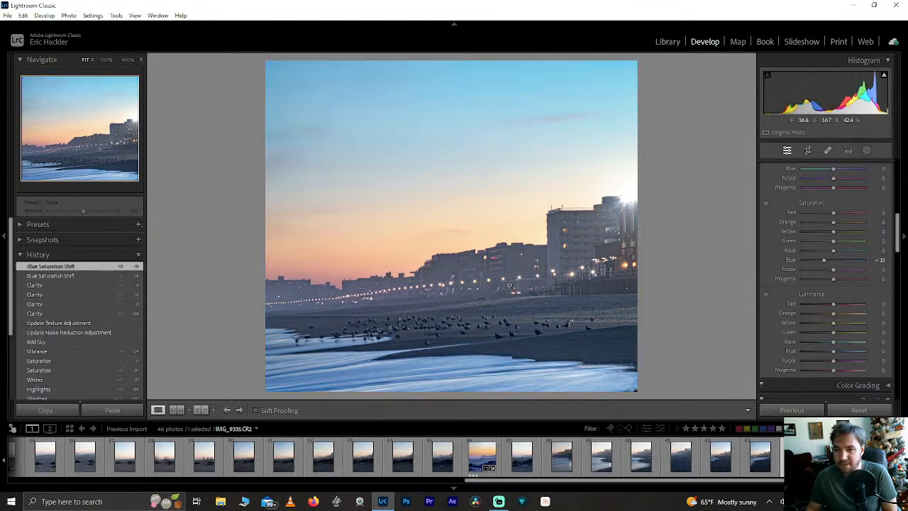
{"action": "left_click_drag", "start_coordinate": [833, 222], "coordinate": [857, 223]}
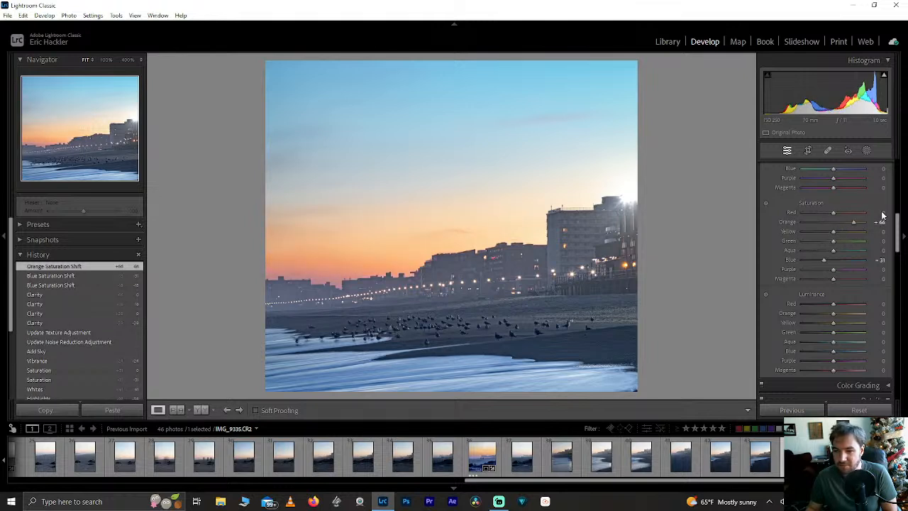
{"action": "left_click_drag", "start_coordinate": [834, 213], "coordinate": [834, 241]}
{"action": "double_click", "coordinate": [830, 213]}
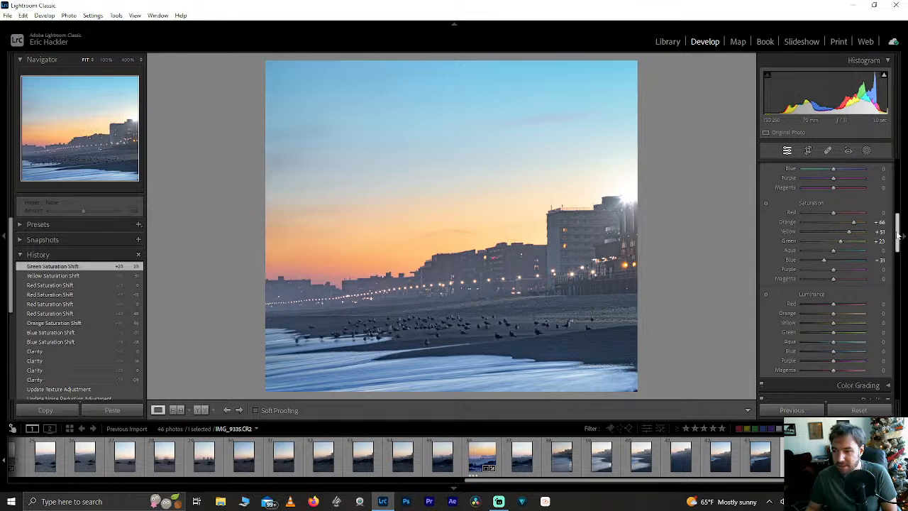
Shift the Green hue to −54 and raise the Aqua saturation to +100.
{"action": "scroll", "coordinate": [835, 213], "scroll_direction": "up", "scroll_amount": 2}
{"action": "left_click_drag", "start_coordinate": [836, 207], "coordinate": [817, 204]}
{"action": "left_click_drag", "start_coordinate": [834, 309], "coordinate": [888, 303]}
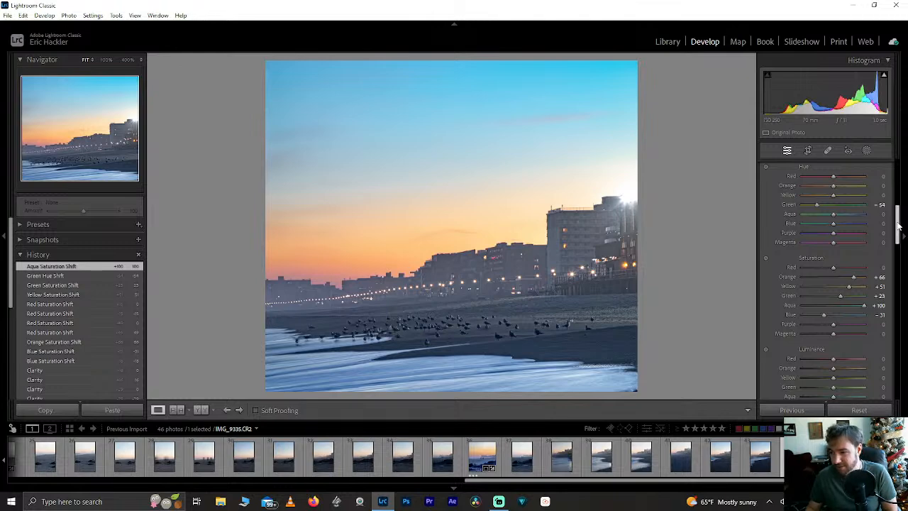
{"action": "left_click_drag", "start_coordinate": [896, 223], "coordinate": [897, 181]}
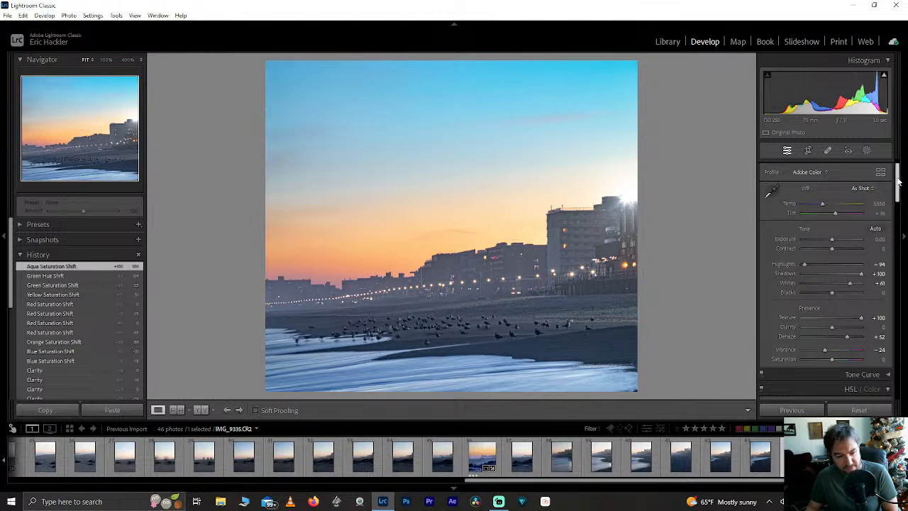
{"action": "scroll", "coordinate": [897, 181], "scroll_direction": "up", "scroll_amount": 1}
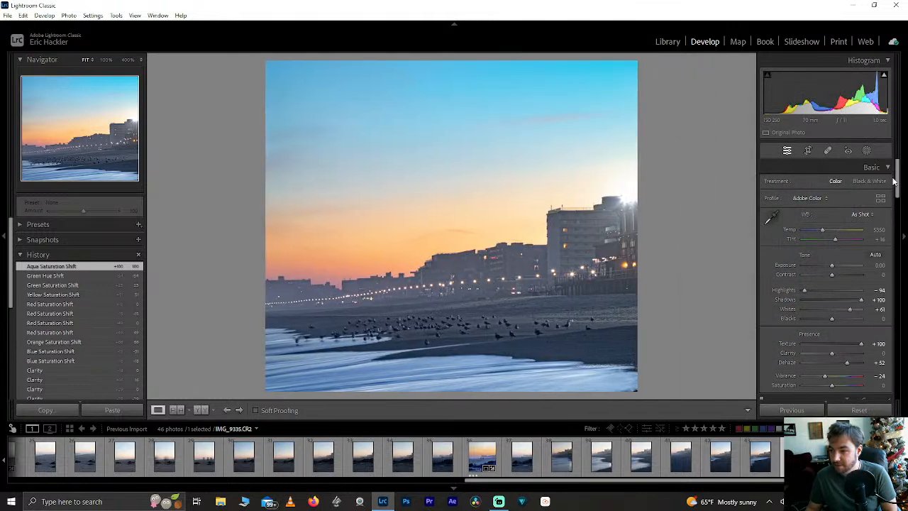
{"action": "left_click_drag", "start_coordinate": [897, 186], "coordinate": [894, 222]}
{"action": "scroll", "coordinate": [894, 221], "scroll_direction": "up", "scroll_amount": 5}
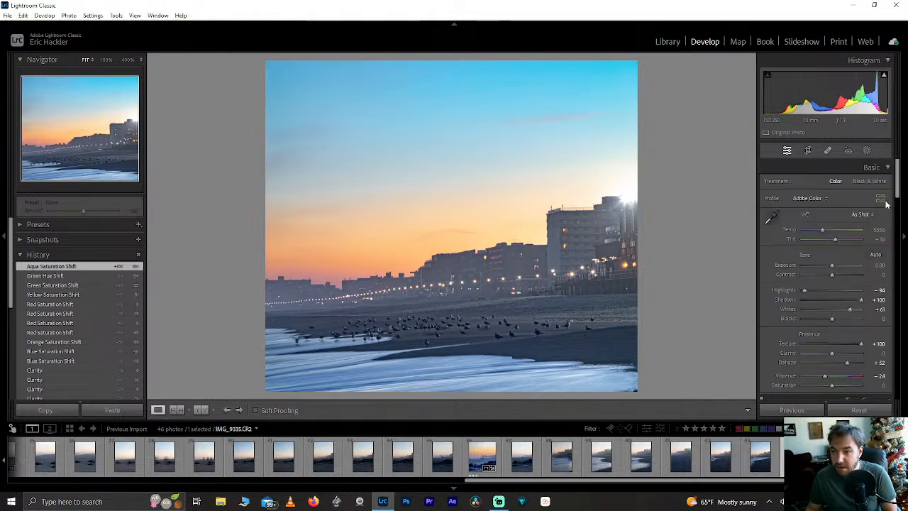
Set the Purple saturation to +100 and the Purple luminance to +42, keeping the Magenta saturation at 0.
{"action": "left_click_drag", "start_coordinate": [897, 191], "coordinate": [886, 246]}
{"action": "mouse_move", "coordinate": [835, 270]}
{"action": "left_mouse_down"}
{"action": "mouse_move", "coordinate": [892, 273]}
{"action": "mouse_move", "coordinate": [815, 282]}
{"action": "mouse_move", "coordinate": [833, 281]}
{"action": "left_mouse_up"}
{"action": "double_click", "coordinate": [833, 281]}
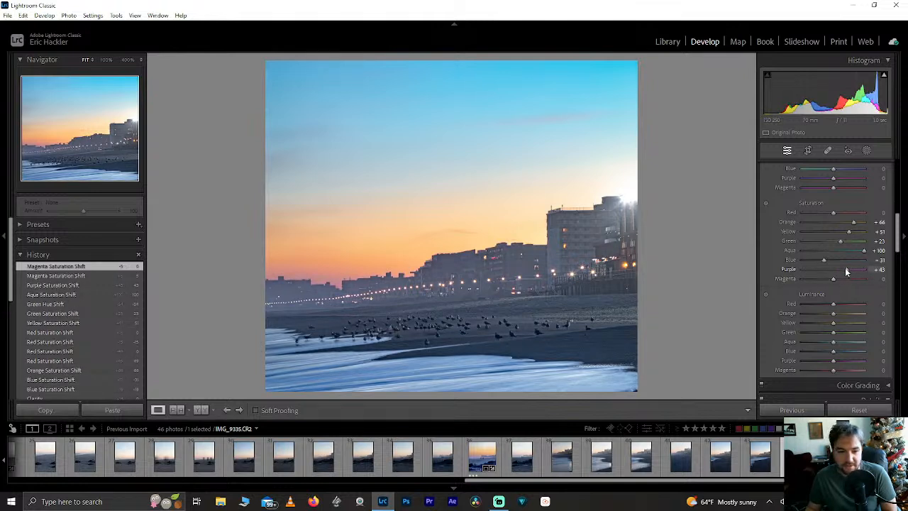
{"action": "left_click_drag", "start_coordinate": [845, 271], "coordinate": [869, 269]}
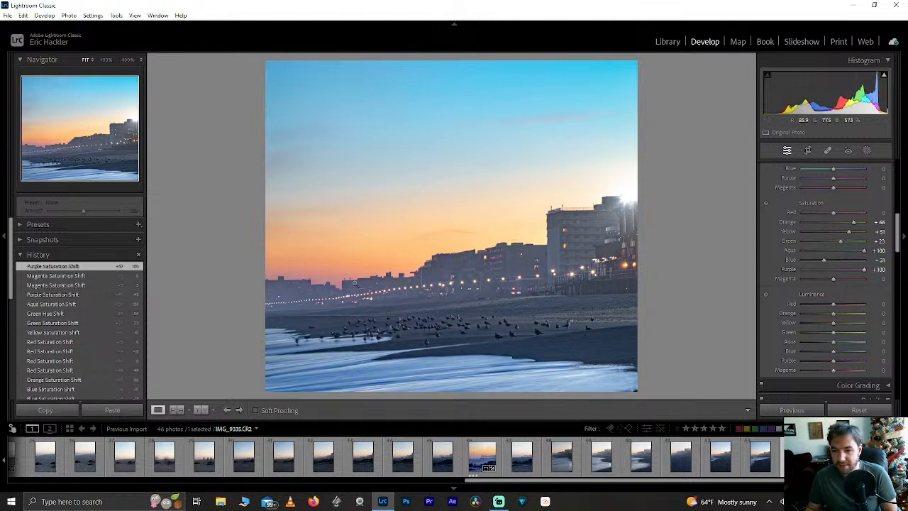
{"action": "mouse_move", "coordinate": [832, 361]}
{"action": "left_mouse_down"}
{"action": "mouse_move", "coordinate": [766, 356]}
{"action": "mouse_move", "coordinate": [865, 361]}
{"action": "mouse_move", "coordinate": [834, 355]}
{"action": "mouse_move", "coordinate": [846, 358]}
{"action": "left_mouse_up"}
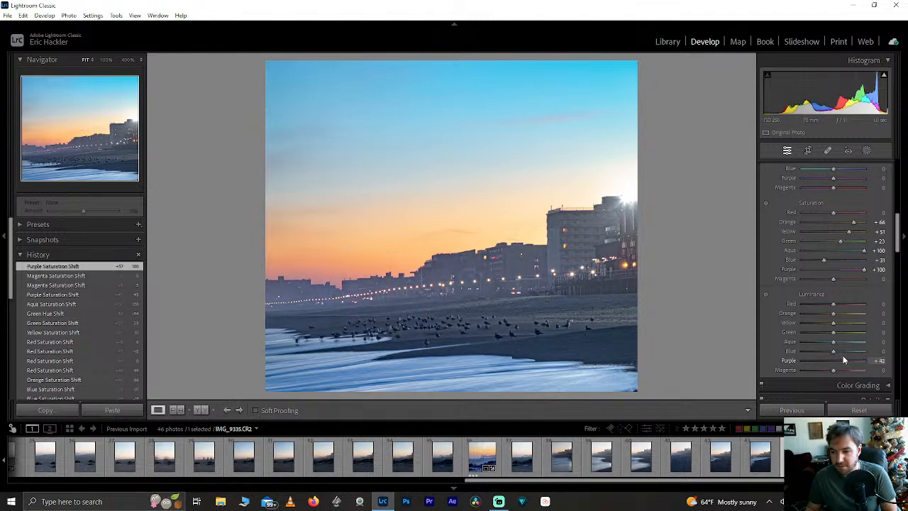
{"action": "left_click", "coordinate": [462, 276]}
{"action": "left_click", "coordinate": [469, 292]}
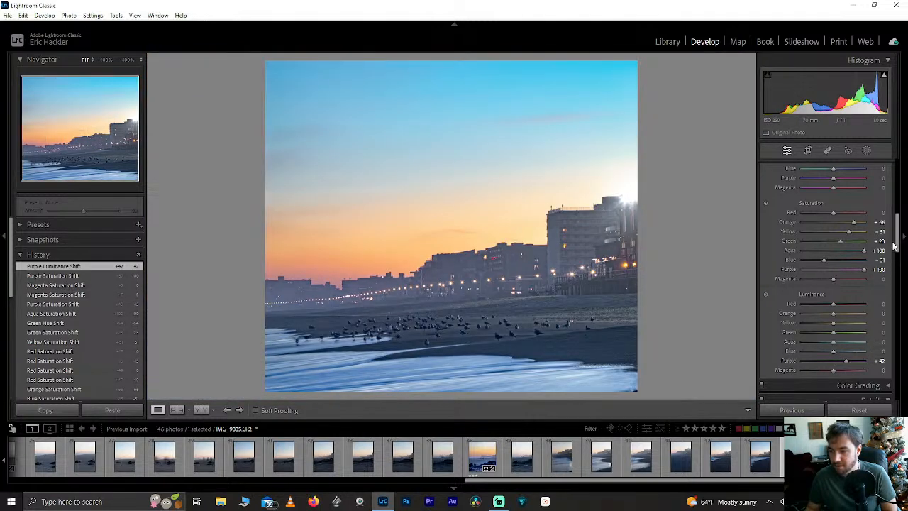
Add a luminance range mask sampled from the skyline buildings and adjust its range to 7/38 and 55/80.
{"action": "left_click_drag", "start_coordinate": [898, 248], "coordinate": [898, 187]}
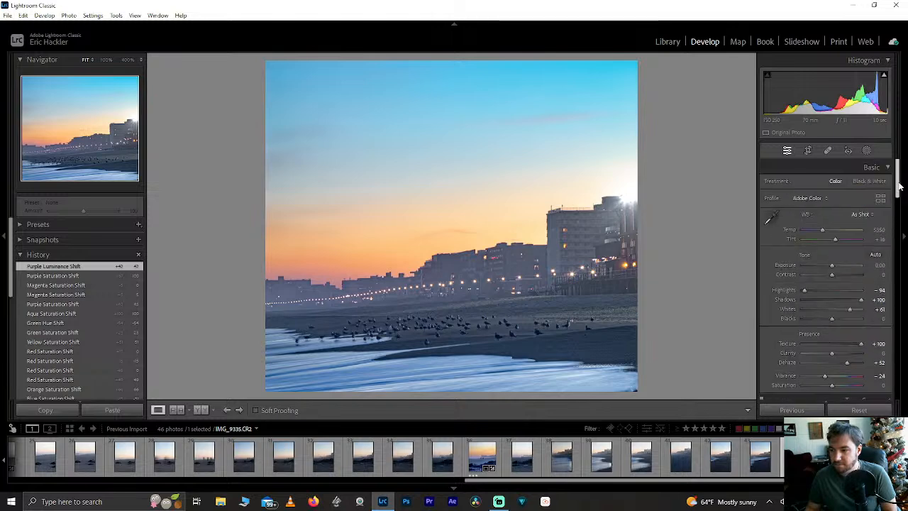
{"action": "left_click", "coordinate": [865, 151]}
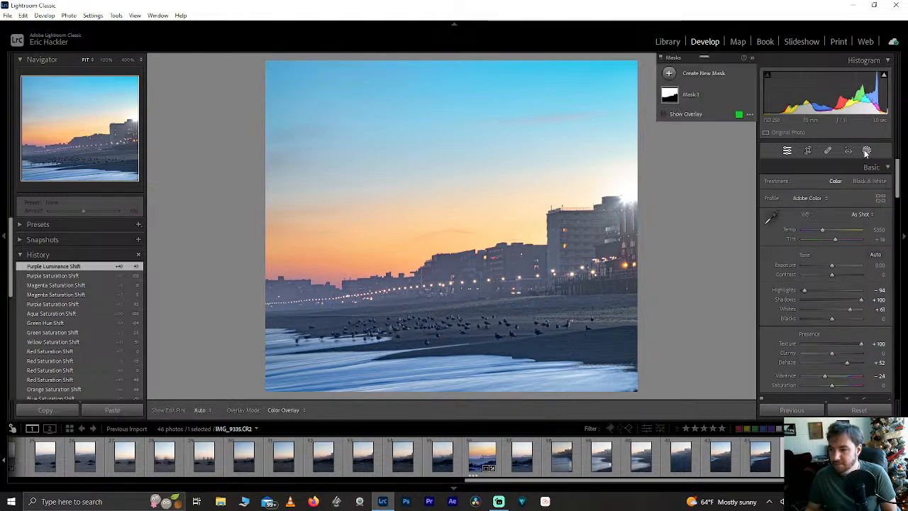
{"action": "left_click", "coordinate": [707, 74]}
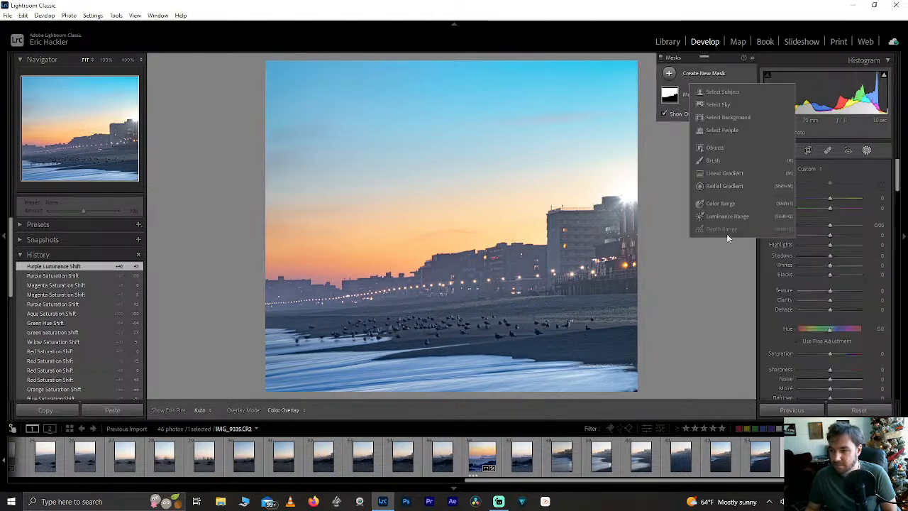
{"action": "left_click", "coordinate": [718, 216]}
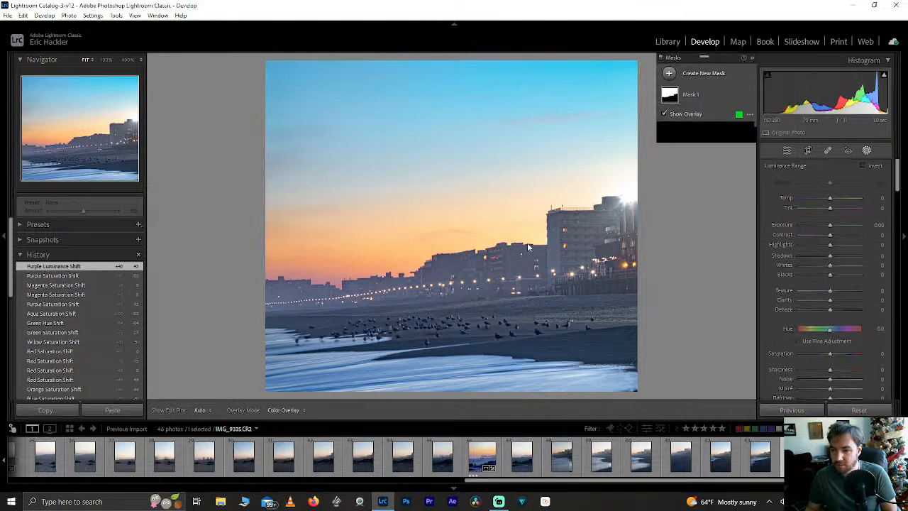
{"action": "left_click", "coordinate": [460, 262]}
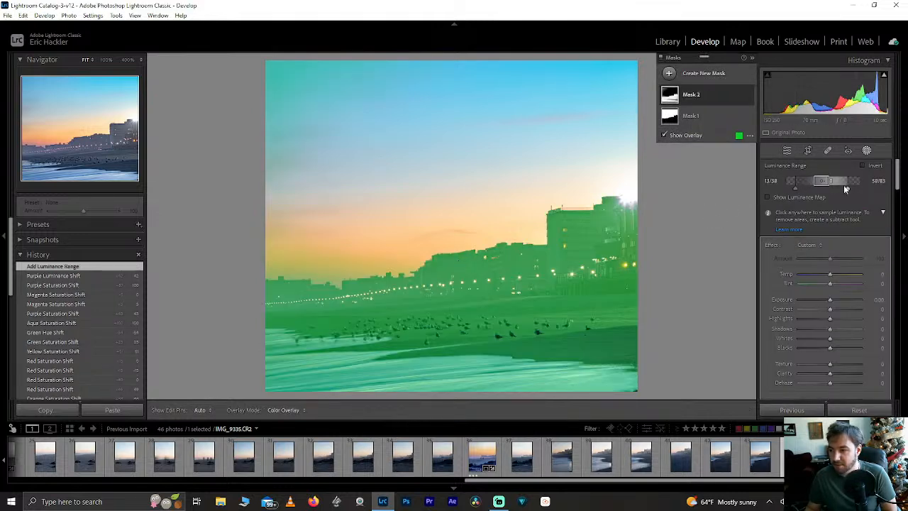
{"action": "left_click_drag", "start_coordinate": [845, 189], "coordinate": [792, 187]}
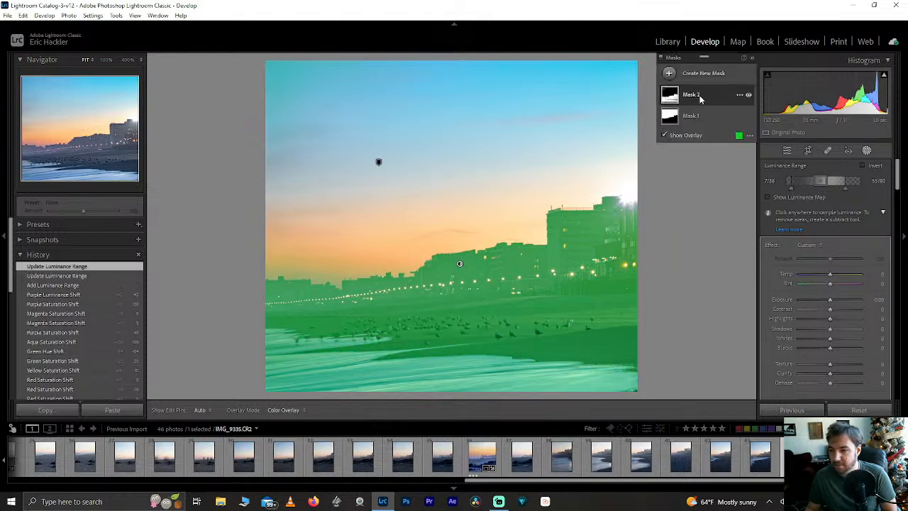
Subtract a color range sampled from the foreground waves from Mask 2 and set its Refine amount to 37.
{"action": "left_click", "coordinate": [740, 98]}
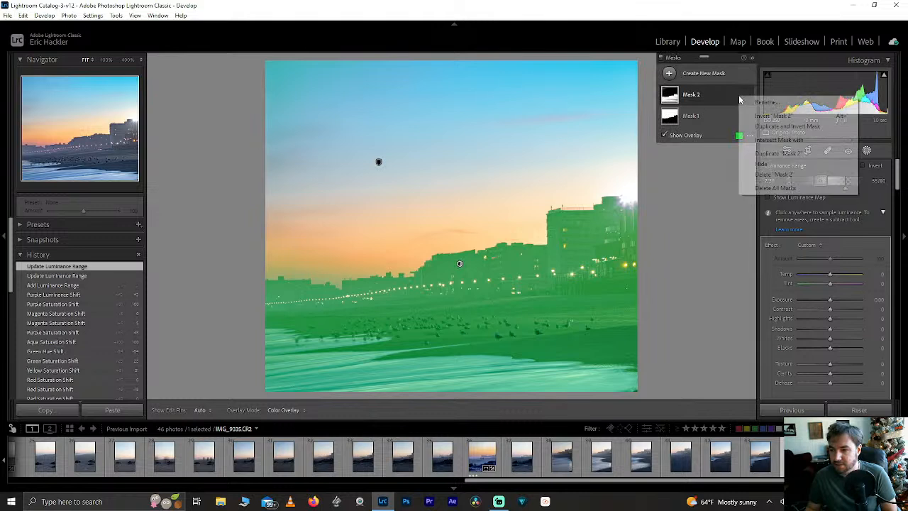
{"action": "left_click", "coordinate": [700, 93]}
{"action": "left_click", "coordinate": [731, 125]}
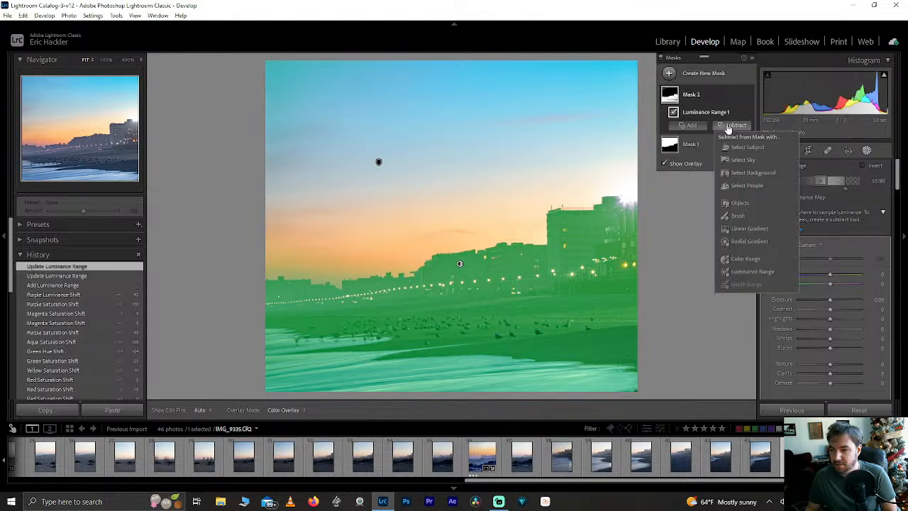
{"action": "left_click", "coordinate": [745, 259]}
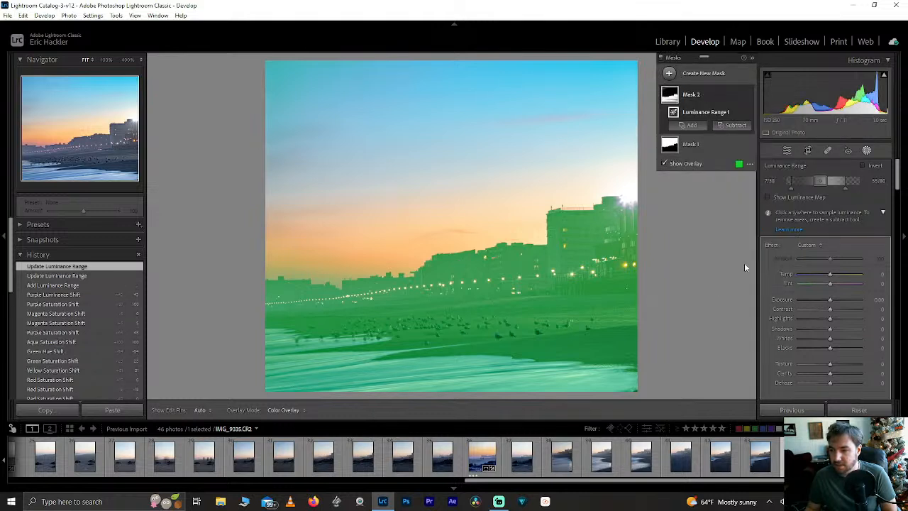
{"action": "left_click", "coordinate": [428, 372]}
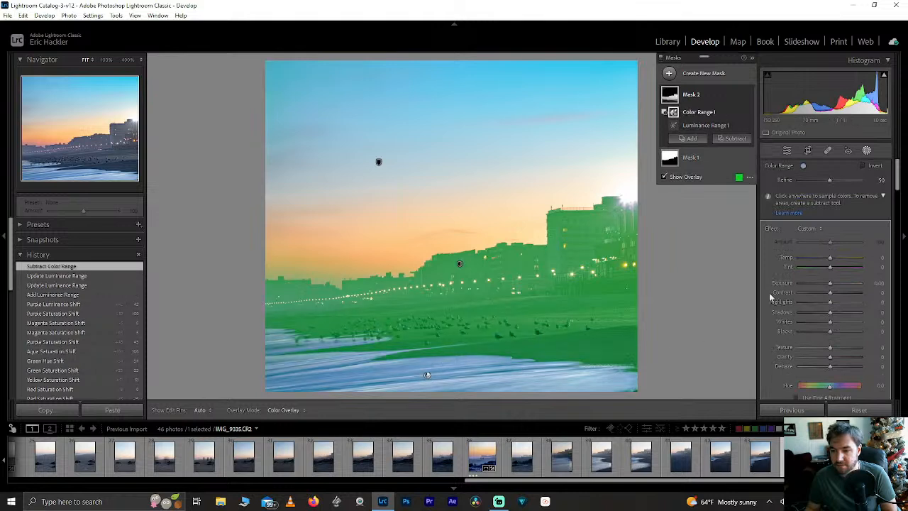
{"action": "mouse_move", "coordinate": [829, 180]}
{"action": "left_mouse_down"}
{"action": "mouse_move", "coordinate": [837, 182]}
{"action": "mouse_move", "coordinate": [801, 178]}
{"action": "mouse_move", "coordinate": [821, 172]}
{"action": "left_mouse_up"}
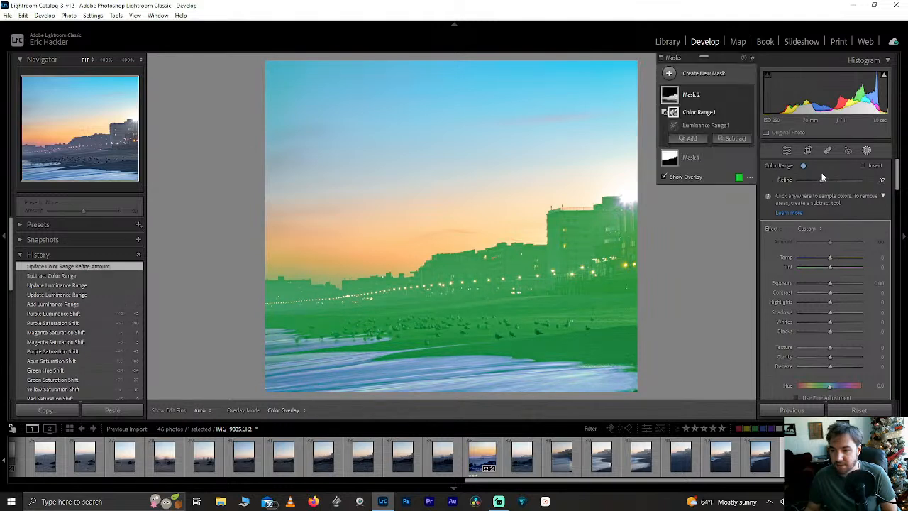
Set Mask 2's Shadows to −100 and Highlights to 94, keeping Whites at 0.
{"action": "left_click_drag", "start_coordinate": [829, 312], "coordinate": [754, 309]}
{"action": "left_click_drag", "start_coordinate": [830, 323], "coordinate": [758, 302]}
{"action": "double_click", "coordinate": [813, 323]}
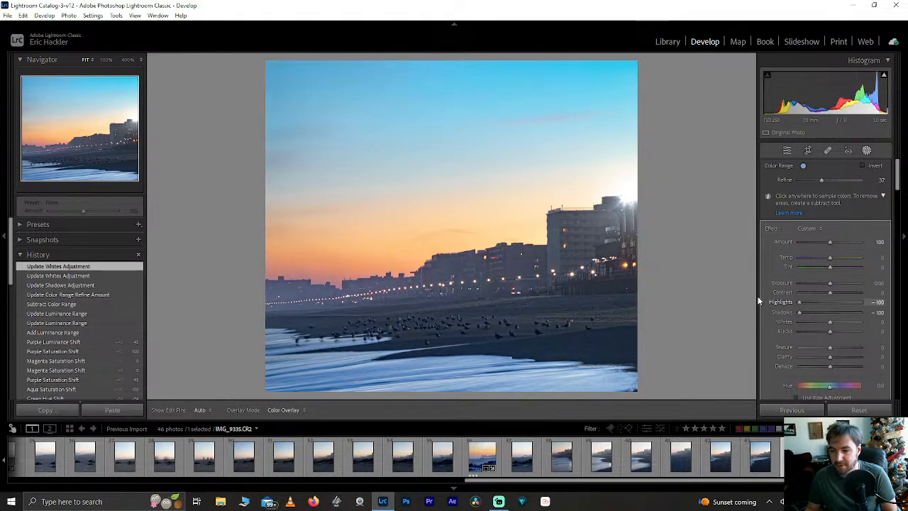
{"action": "left_click_drag", "start_coordinate": [849, 293], "coordinate": [858, 293]}
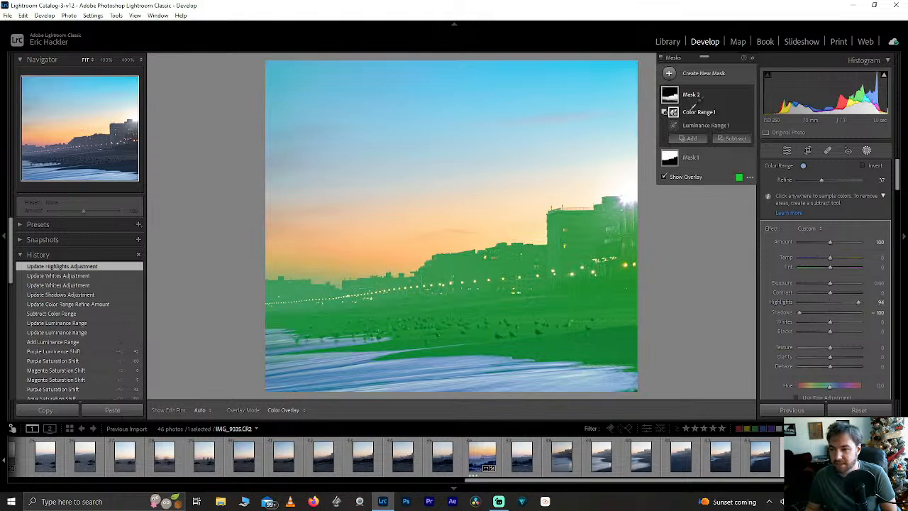
Toggle the visibility of the subtracted color range and of Mask 2 to compare their effect on the photo.
{"action": "left_click", "coordinate": [749, 113]}
{"action": "left_click", "coordinate": [749, 113]}
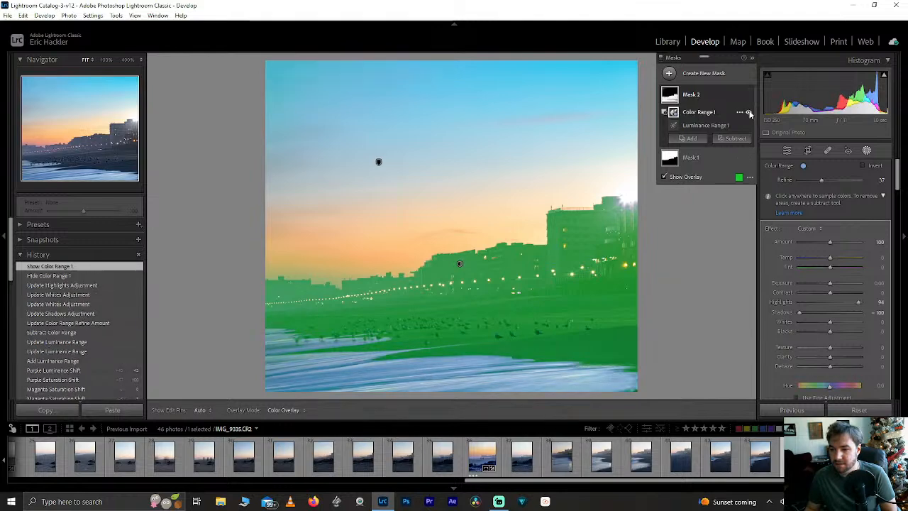
{"action": "left_click", "coordinate": [746, 95]}
{"action": "left_click", "coordinate": [747, 95]}
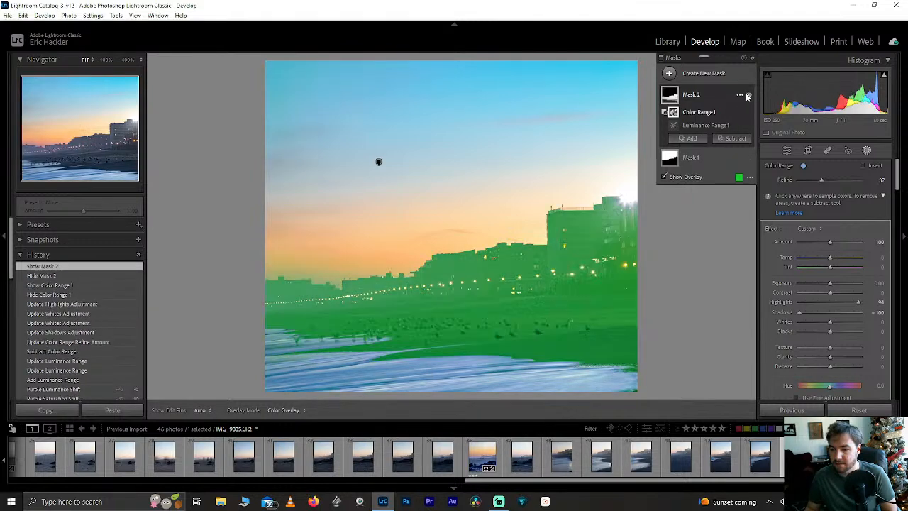
{"action": "left_click", "coordinate": [746, 95]}
{"action": "left_click", "coordinate": [747, 95]}
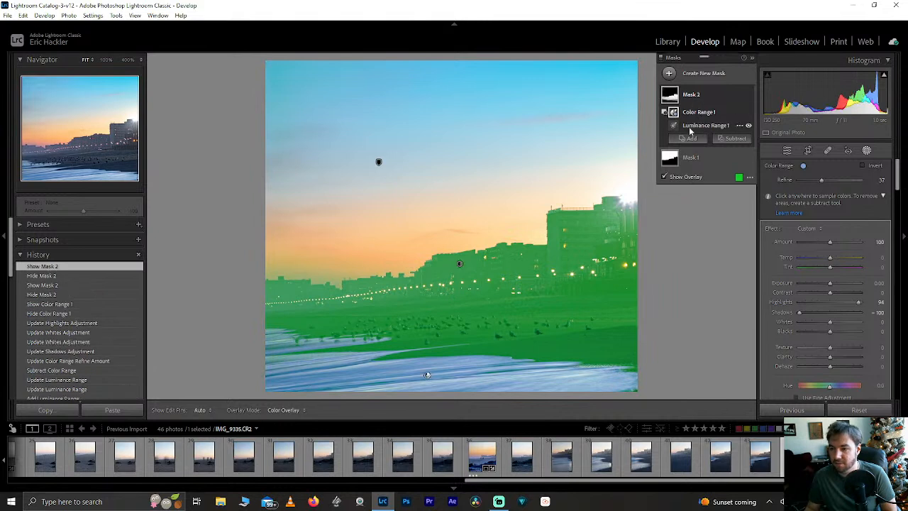
Subtract a size 11 brush stroke over the sky from Mask 2 and check the mask overlay.
{"action": "left_click", "coordinate": [735, 138]}
{"action": "left_click", "coordinate": [712, 213]}
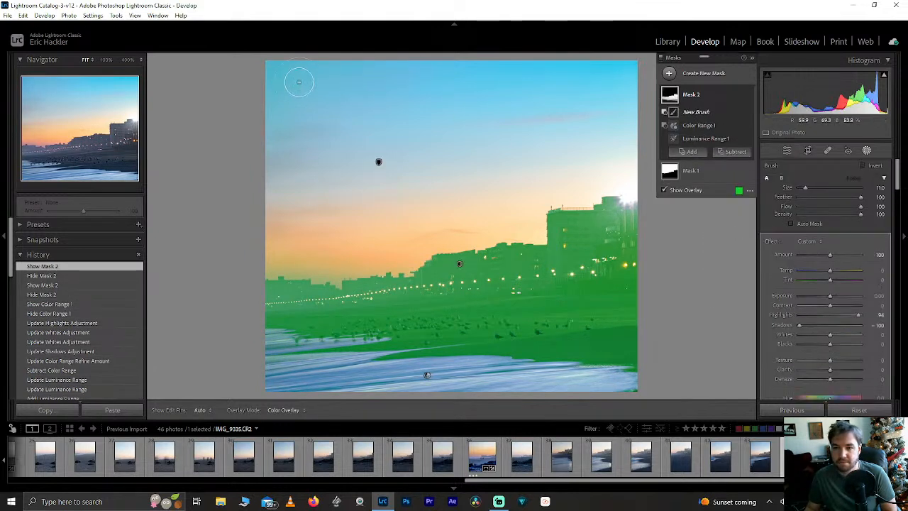
{"action": "key", "text": "shift+w"}
{"action": "key", "text": "h"}
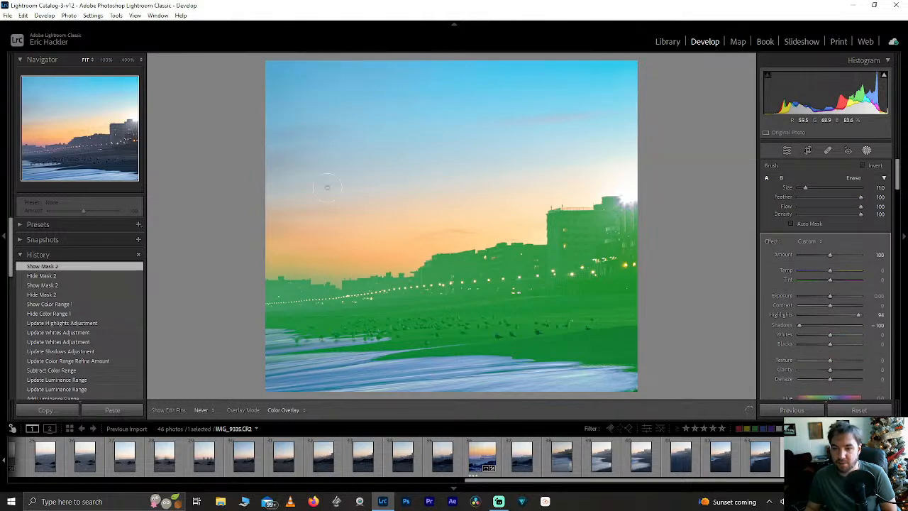
{"action": "key", "text": "shift+w"}
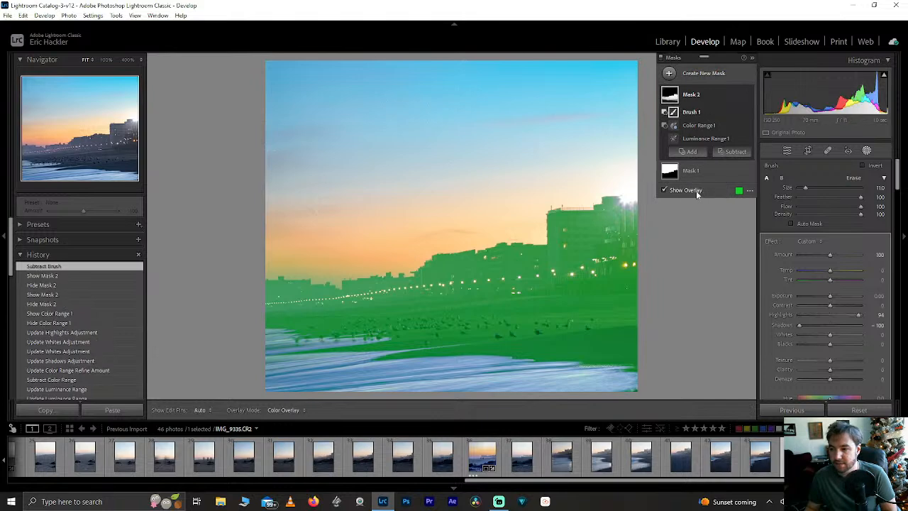
{"action": "left_click", "coordinate": [695, 190]}
{"action": "left_click", "coordinate": [696, 190]}
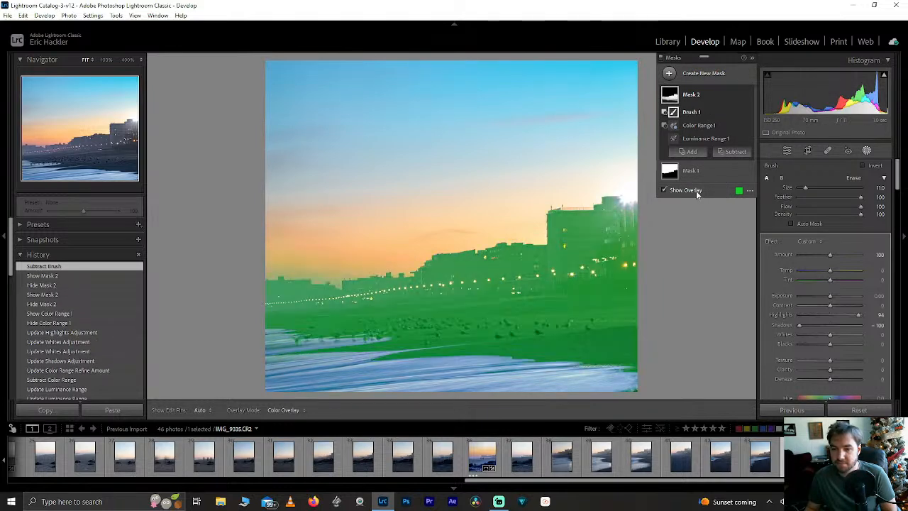
Set Mask 2's Noise to 100 with Blacks at 0, then inspect the buildings at 100% with the overlay hidden.
{"action": "left_click_drag", "start_coordinate": [830, 344], "coordinate": [818, 347]}
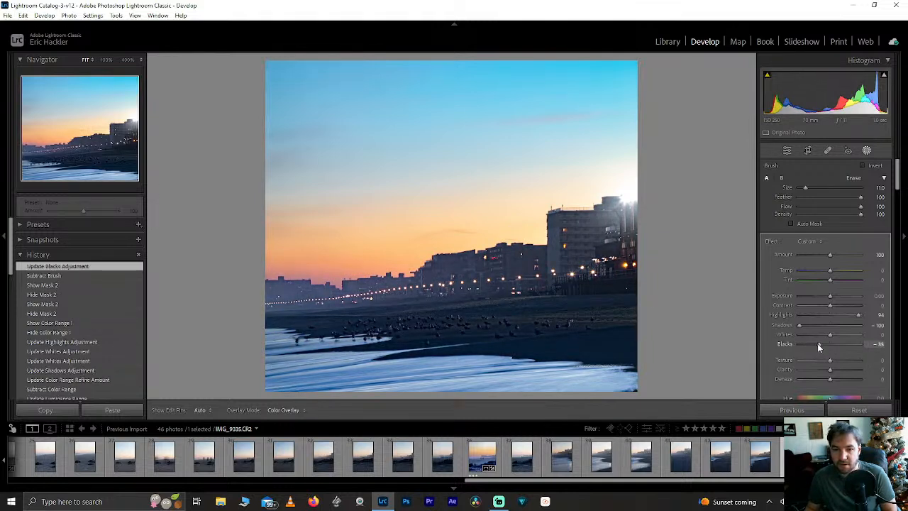
{"action": "double_click", "coordinate": [817, 343]}
{"action": "scroll", "coordinate": [853, 339], "scroll_direction": "down", "scroll_amount": 5}
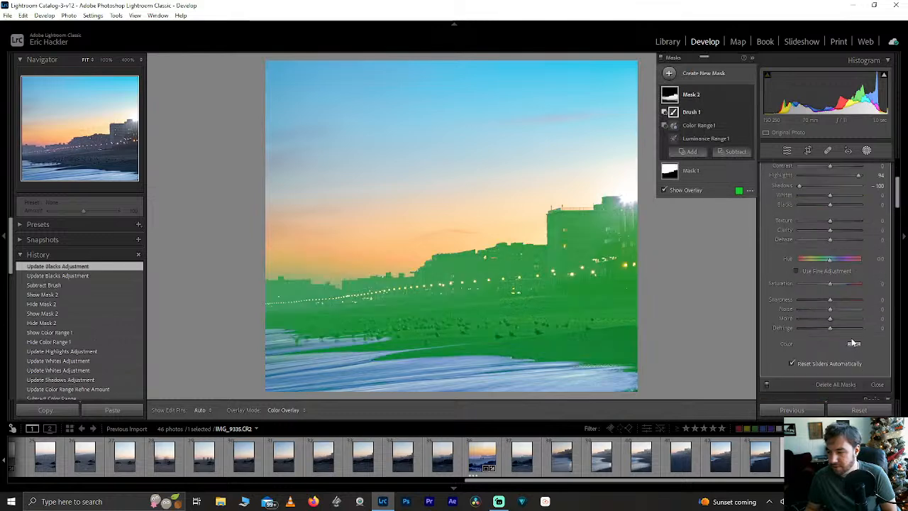
{"action": "left_click_drag", "start_coordinate": [854, 314], "coordinate": [883, 310]}
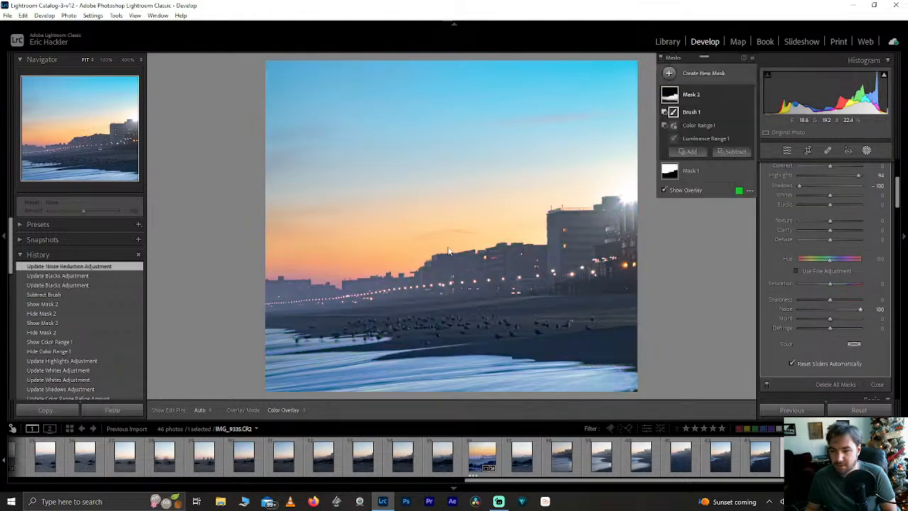
{"action": "left_click", "coordinate": [98, 137]}
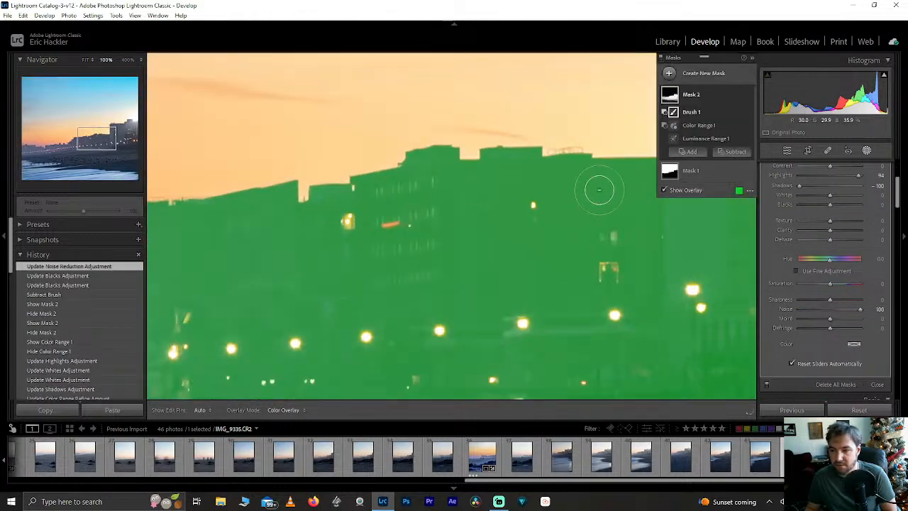
{"action": "left_click", "coordinate": [664, 190]}
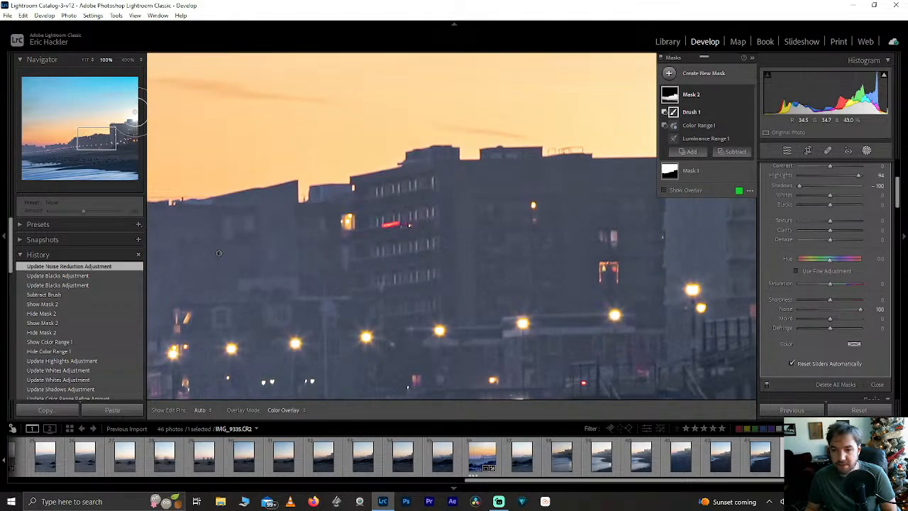
{"action": "left_click", "coordinate": [98, 144]}
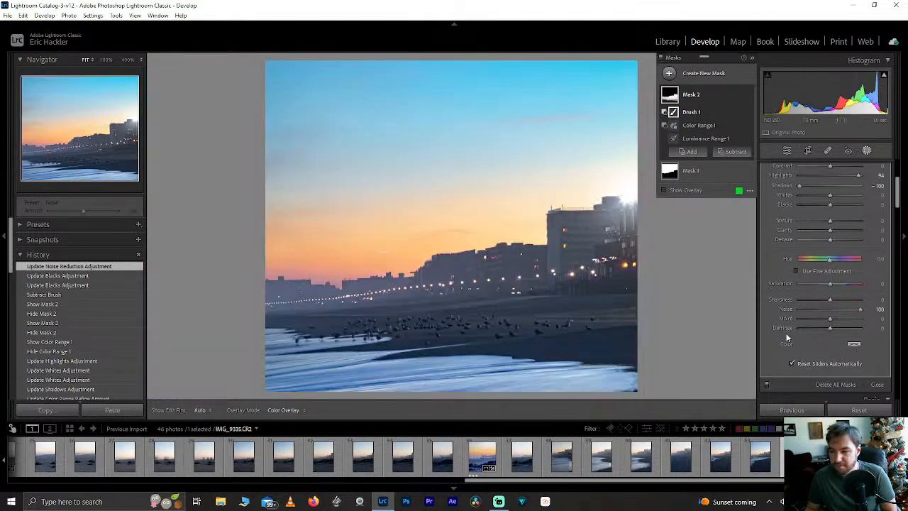
Set Mask 2's Dehaze to −33, Temp to −7 and Tint to 12.
{"action": "left_click_drag", "start_coordinate": [830, 239], "coordinate": [820, 235]}
{"action": "left_click_drag", "start_coordinate": [96, 143], "coordinate": [88, 154]}
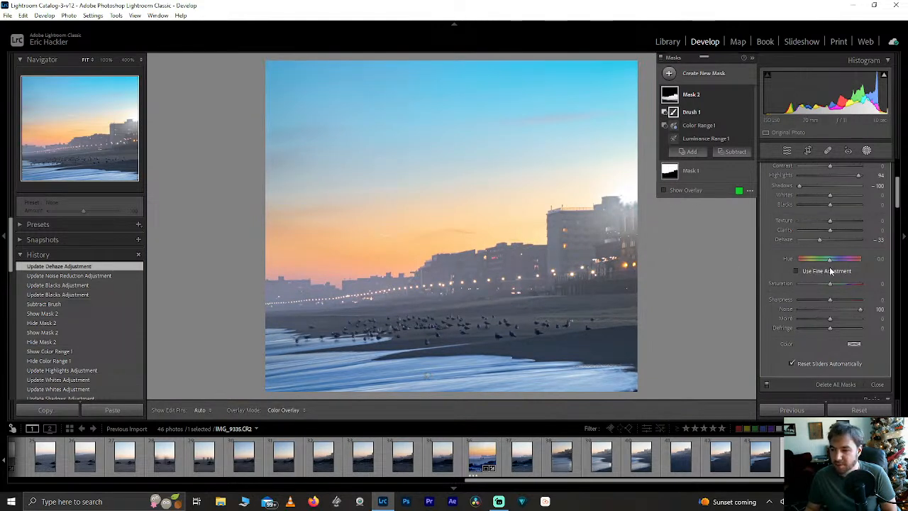
{"action": "scroll", "coordinate": [897, 202], "scroll_direction": "up", "scroll_amount": 4}
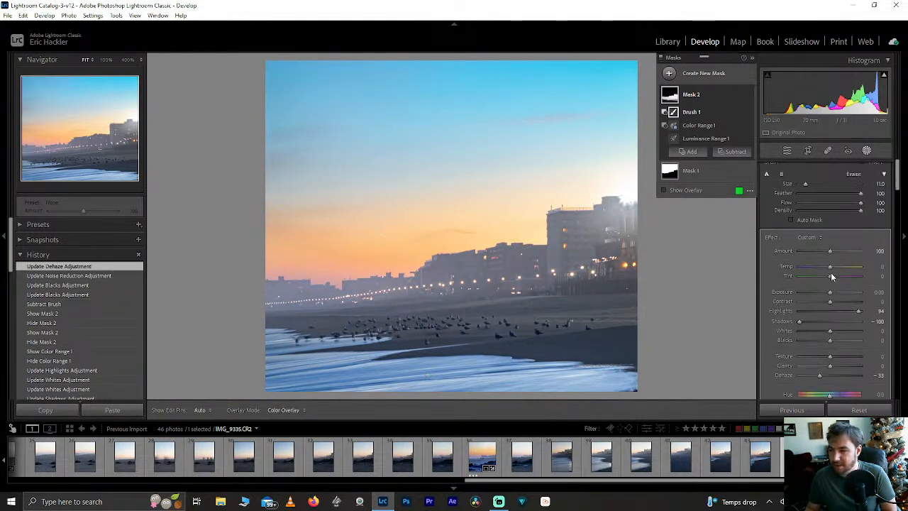
{"action": "left_click_drag", "start_coordinate": [838, 278], "coordinate": [826, 268]}
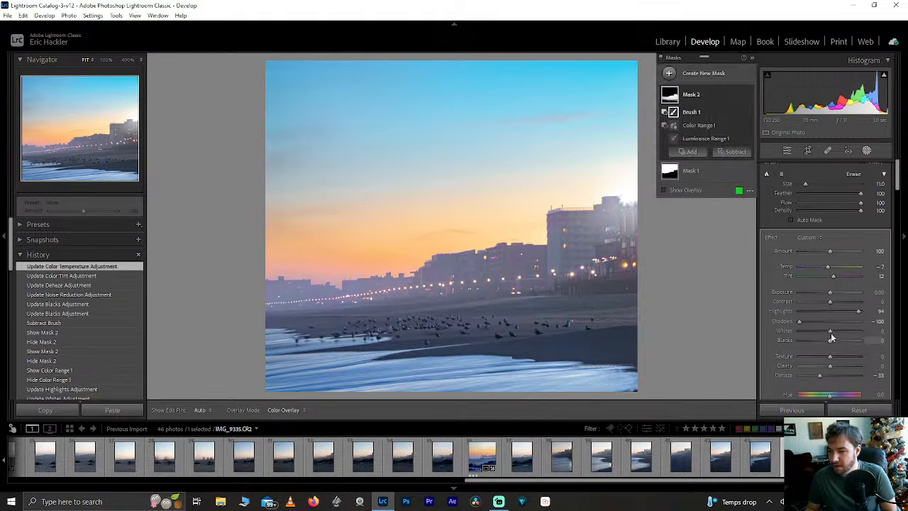
Set Mask 2's Blacks to −15 and Clarity to −9, keeping Whites, Texture and Contrast at 0.
{"action": "mouse_move", "coordinate": [831, 331]}
{"action": "left_mouse_down"}
{"action": "mouse_move", "coordinate": [838, 328]}
{"action": "mouse_move", "coordinate": [828, 329]}
{"action": "left_mouse_up"}
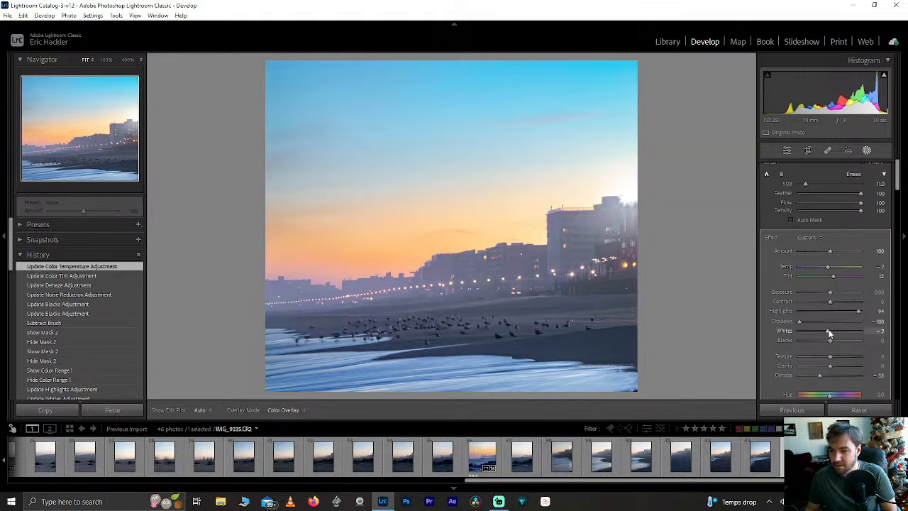
{"action": "double_click", "coordinate": [828, 329]}
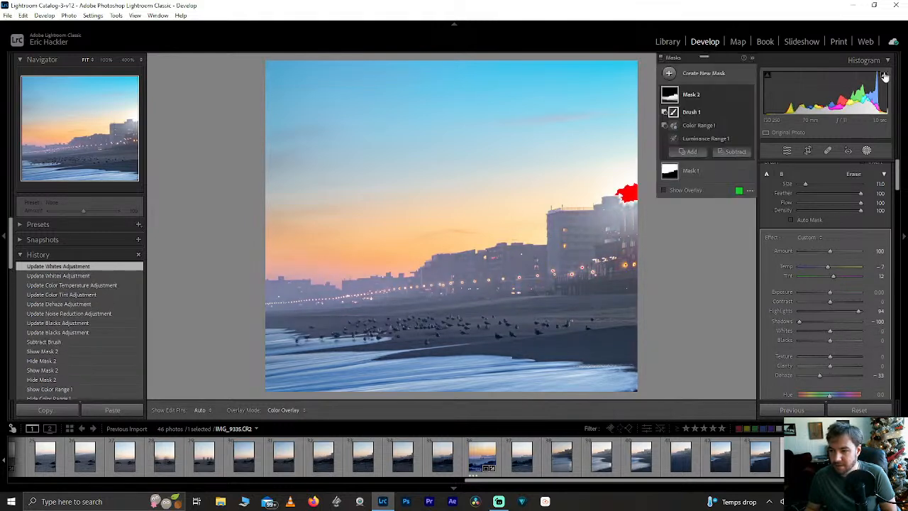
{"action": "left_click_drag", "start_coordinate": [830, 341], "coordinate": [892, 361]}
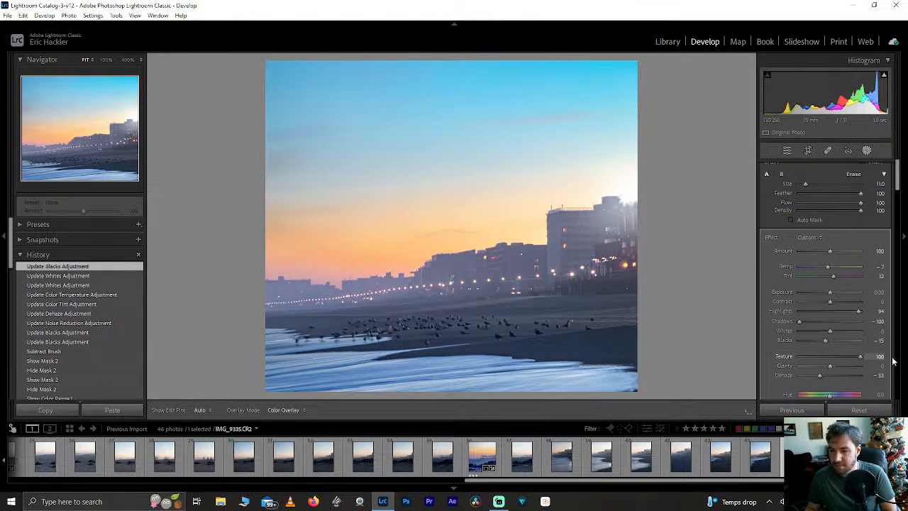
{"action": "left_click_drag", "start_coordinate": [760, 347], "coordinate": [828, 367]}
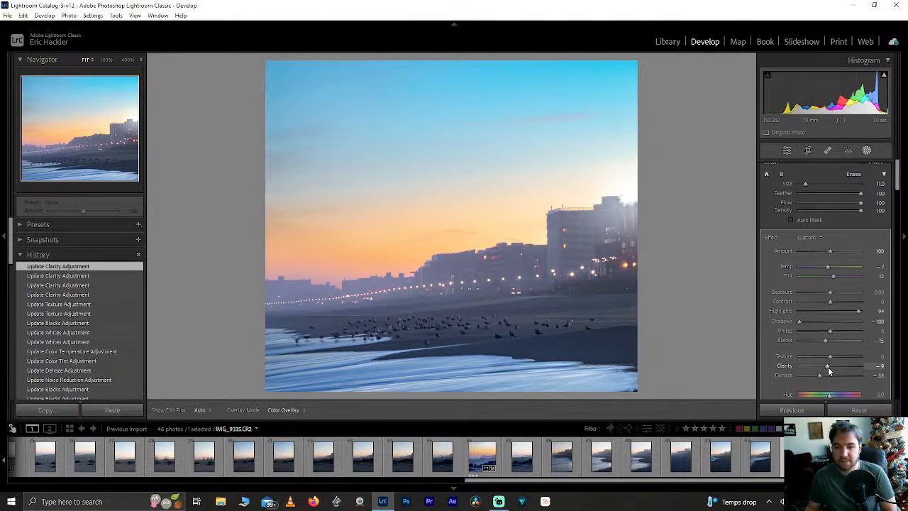
{"action": "left_click_drag", "start_coordinate": [783, 301], "coordinate": [823, 301]}
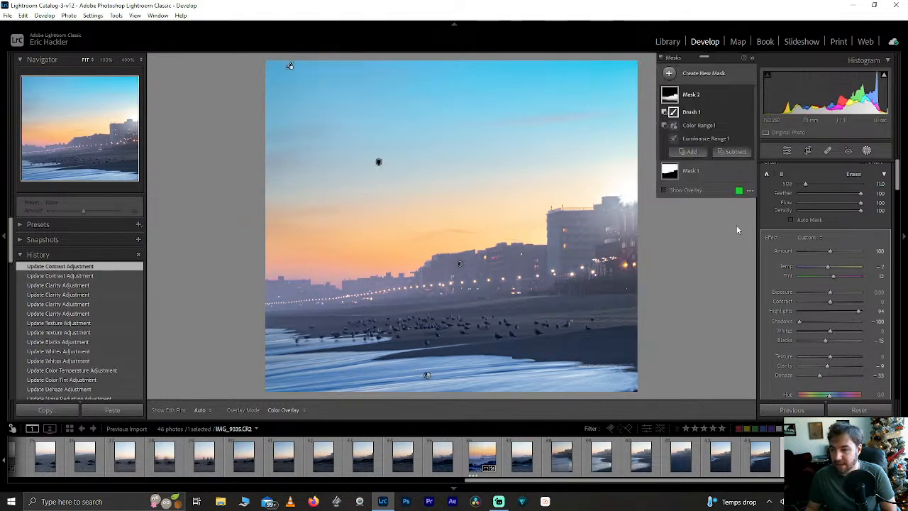
Leave masking and extend the crop downward to include the full wave edge and some dark sand below it.
{"action": "left_click", "coordinate": [706, 83]}
{"action": "left_click", "coordinate": [705, 80]}
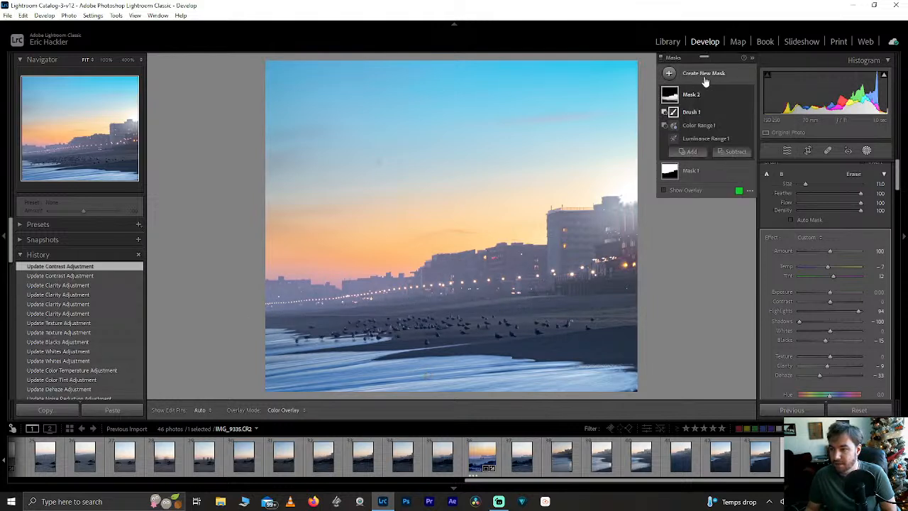
{"action": "left_click", "coordinate": [787, 150]}
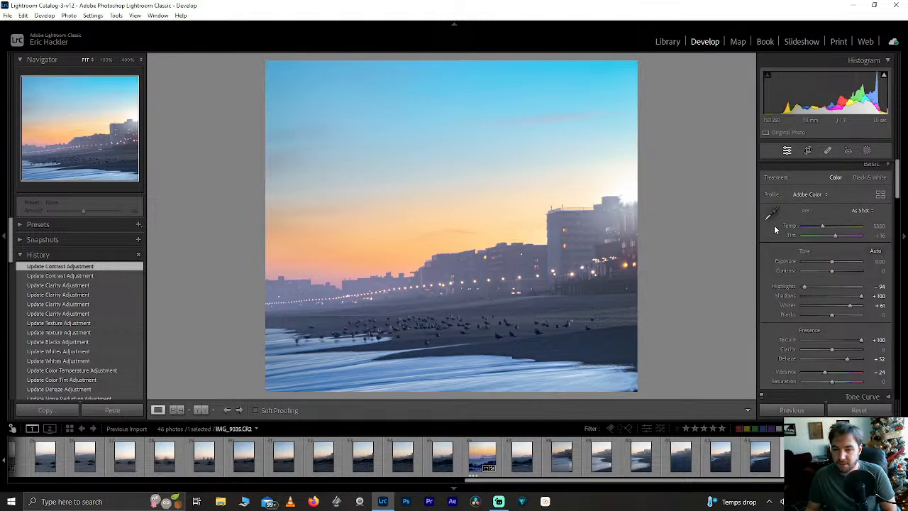
{"action": "left_click", "coordinate": [807, 150]}
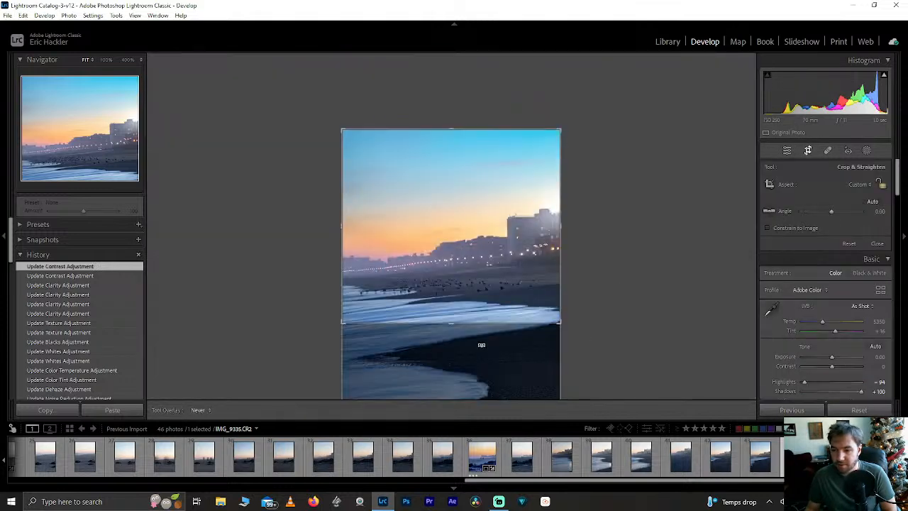
{"action": "left_click_drag", "start_coordinate": [451, 394], "coordinate": [455, 339]}
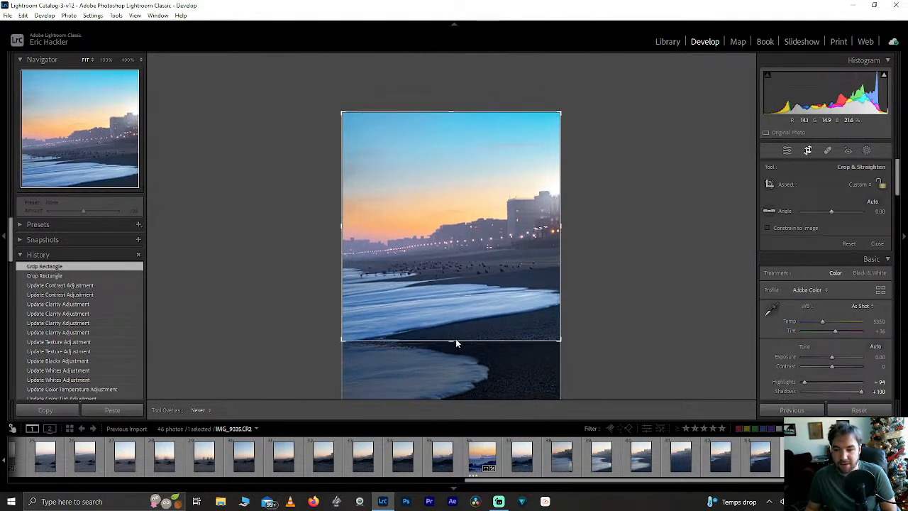
{"action": "left_click", "coordinate": [808, 150]}
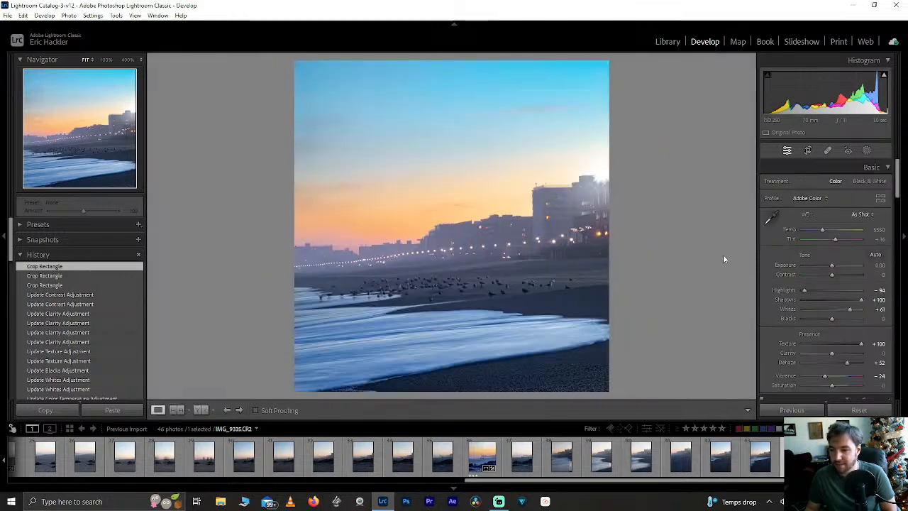
{"action": "left_click", "coordinate": [807, 151]}
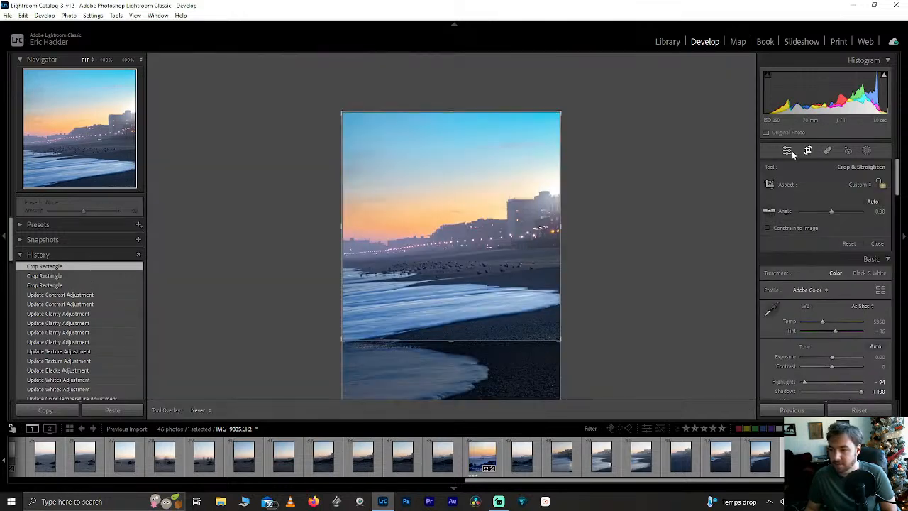
{"action": "left_click", "coordinate": [808, 150]}
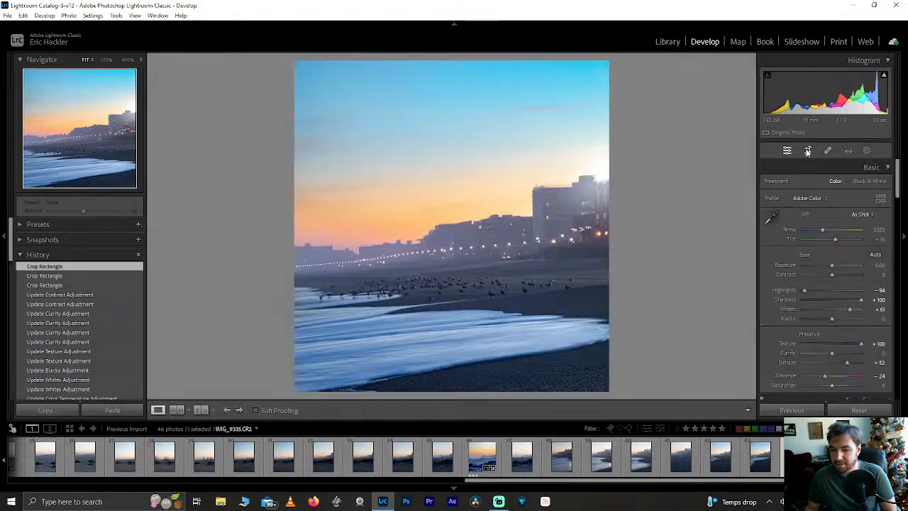
Return to masking and compare the sky with Mask 1's effect off and on.
{"action": "left_click", "coordinate": [866, 150]}
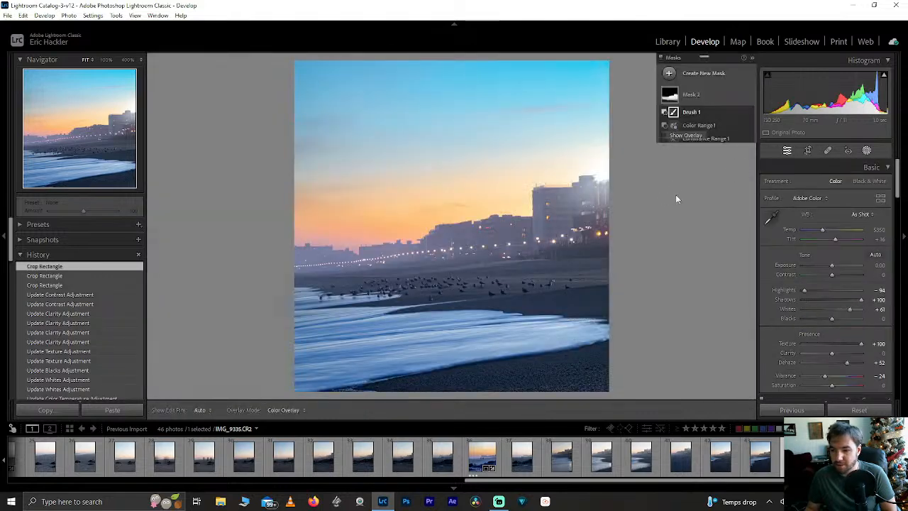
{"action": "left_click", "coordinate": [703, 95]}
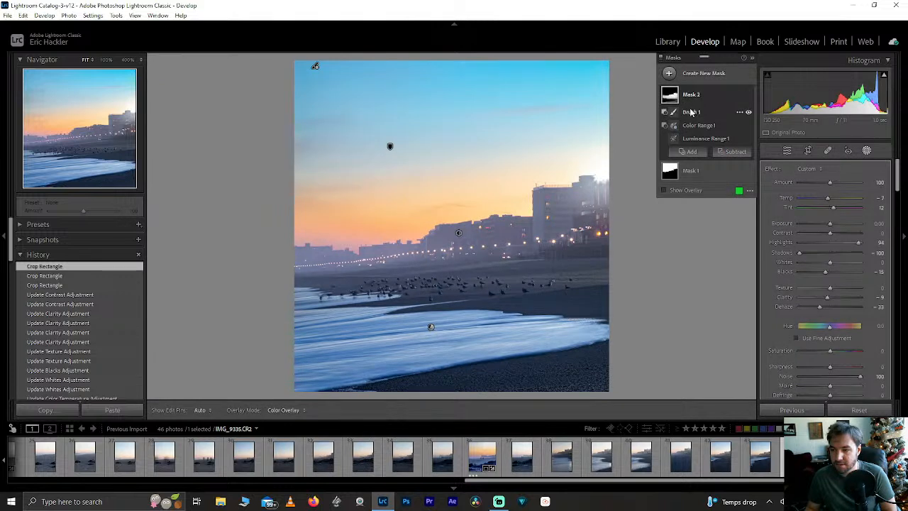
{"action": "left_click", "coordinate": [688, 171]}
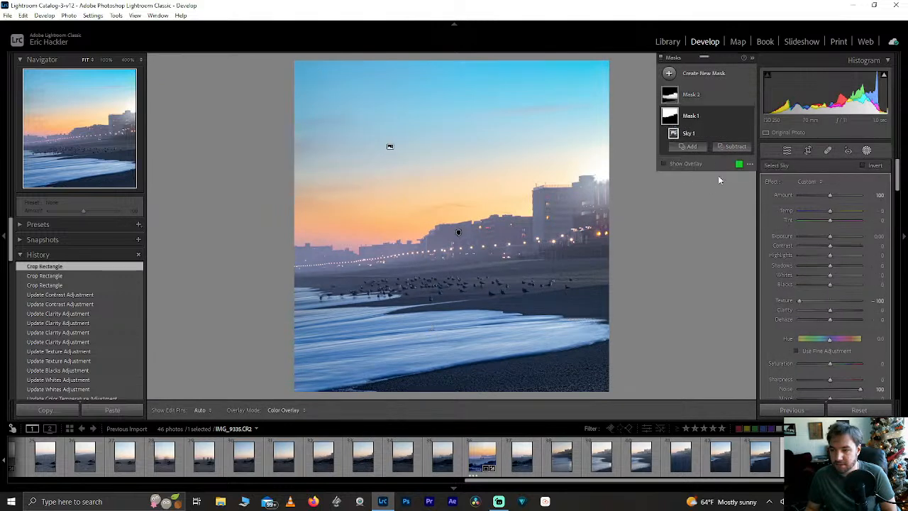
{"action": "left_click", "coordinate": [749, 116]}
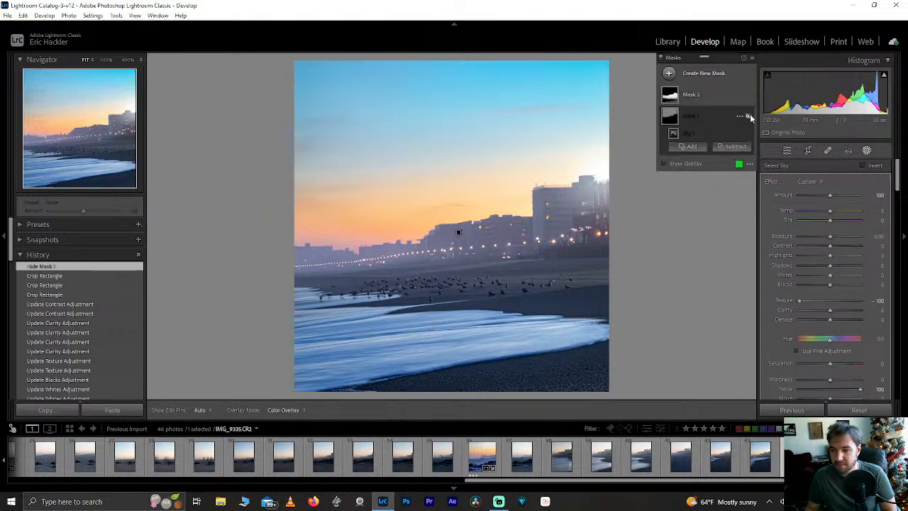
{"action": "left_click", "coordinate": [749, 117]}
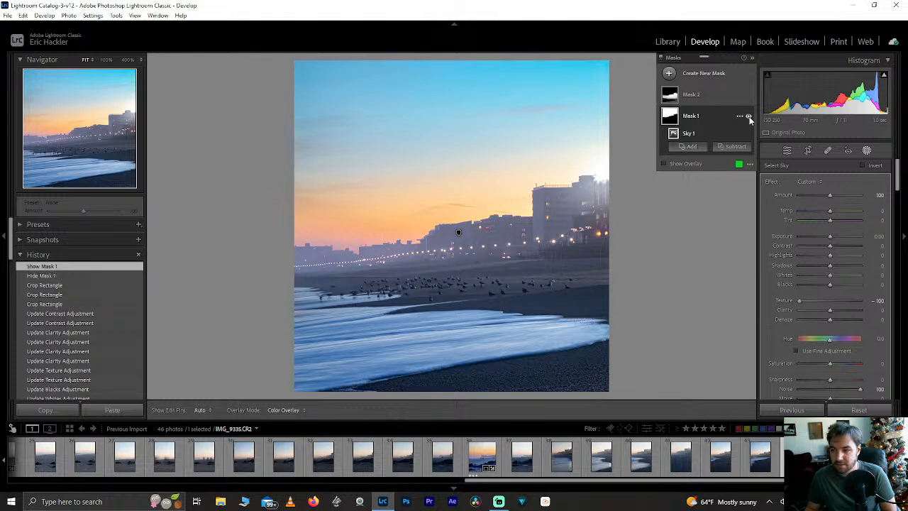
Compare the photo with Mask 2's effect off and on, and check its coverage with the overlay before hiding it.
{"action": "left_click", "coordinate": [691, 94]}
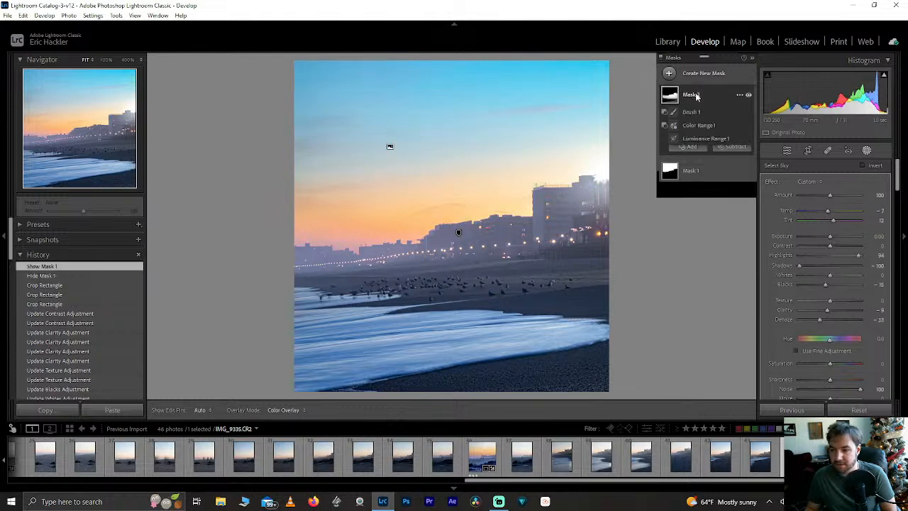
{"action": "left_click", "coordinate": [749, 95]}
{"action": "left_click", "coordinate": [748, 95]}
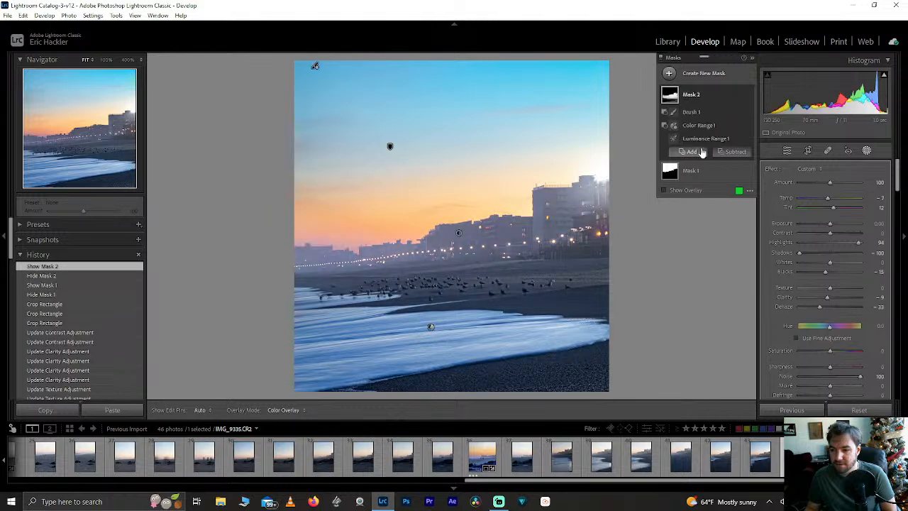
{"action": "left_click", "coordinate": [676, 191]}
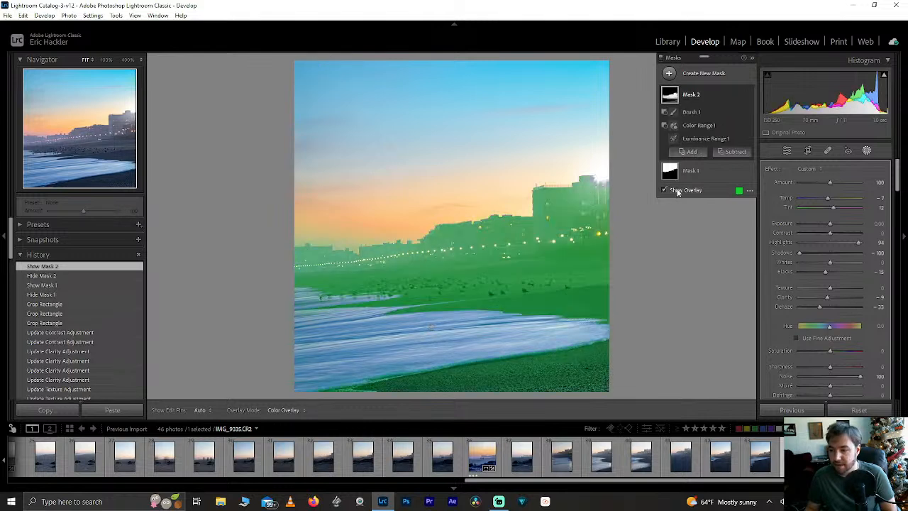
{"action": "left_click", "coordinate": [664, 190]}
{"action": "left_click", "coordinate": [678, 192]}
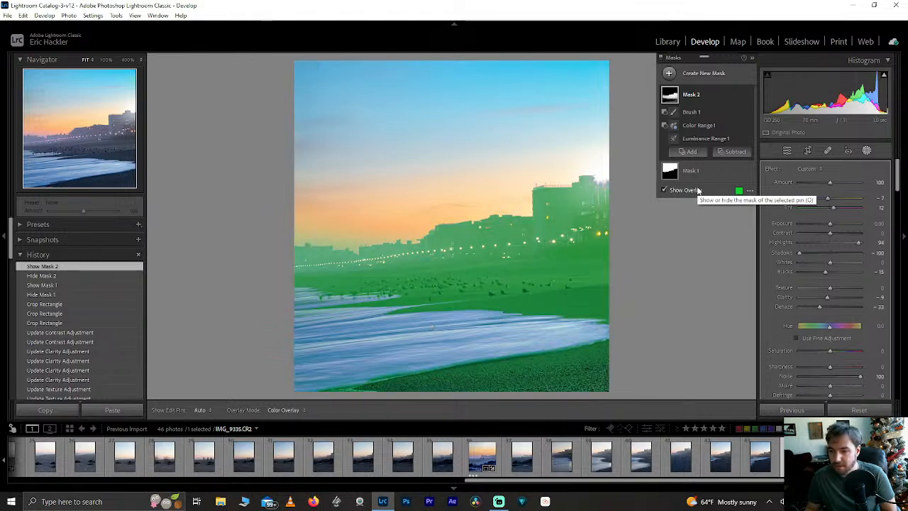
{"action": "left_click", "coordinate": [697, 190]}
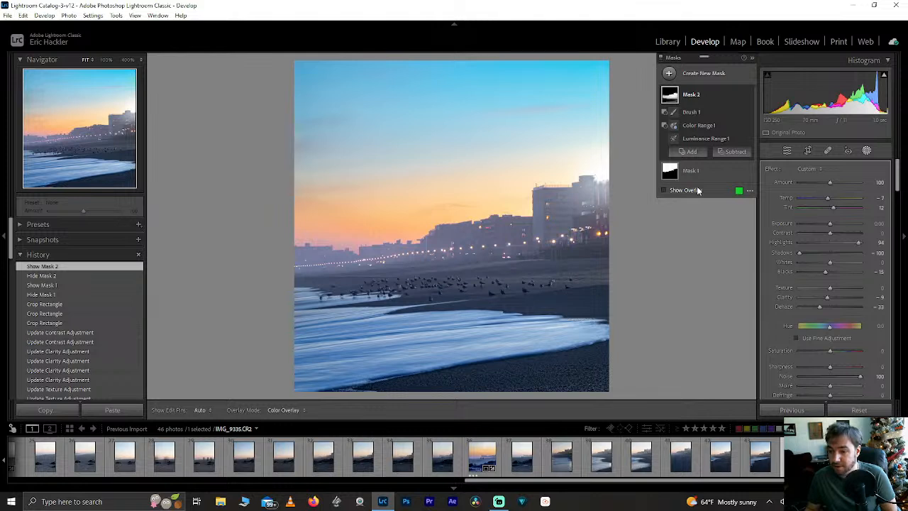
Create a linear gradient mask over the dark foreground sand, angled to follow the wave edge and fading out just above it.
{"action": "left_click", "coordinate": [701, 74]}
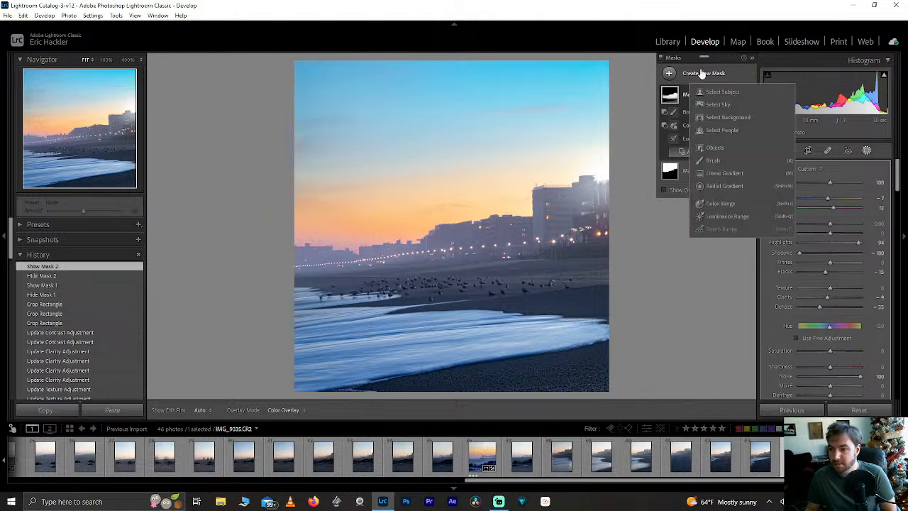
{"action": "left_click", "coordinate": [714, 172]}
{"action": "left_click_drag", "start_coordinate": [458, 232], "coordinate": [444, 341]}
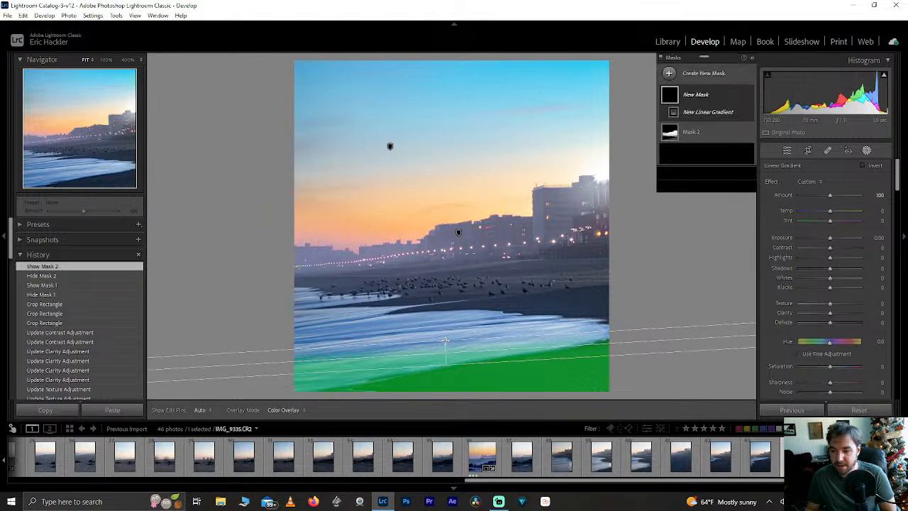
{"action": "left_click_drag", "start_coordinate": [599, 340], "coordinate": [608, 320]}
{"action": "left_click_drag", "start_coordinate": [444, 348], "coordinate": [454, 364]}
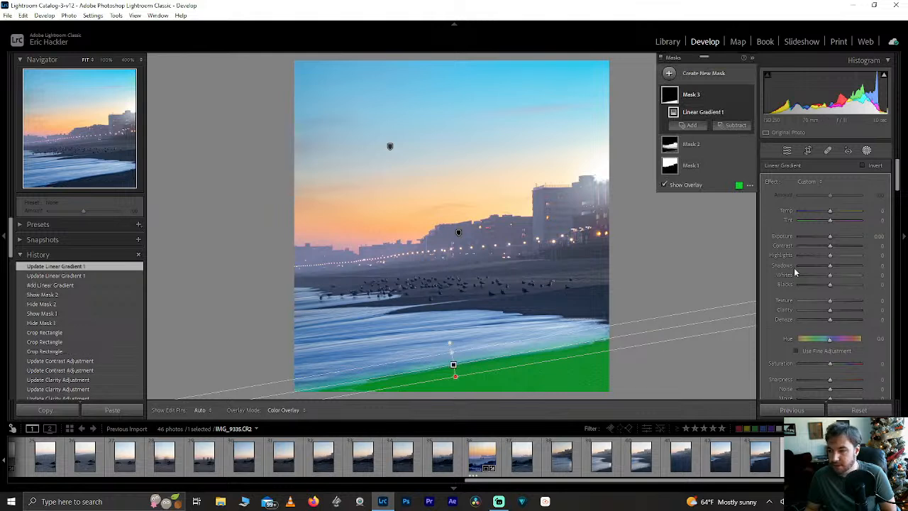
{"action": "mouse_move", "coordinate": [829, 214]}
{"action": "left_mouse_down"}
{"action": "mouse_move", "coordinate": [838, 208]}
{"action": "mouse_move", "coordinate": [836, 221]}
{"action": "left_mouse_up"}
{"action": "double_click", "coordinate": [837, 210]}
{"action": "double_click", "coordinate": [836, 221]}
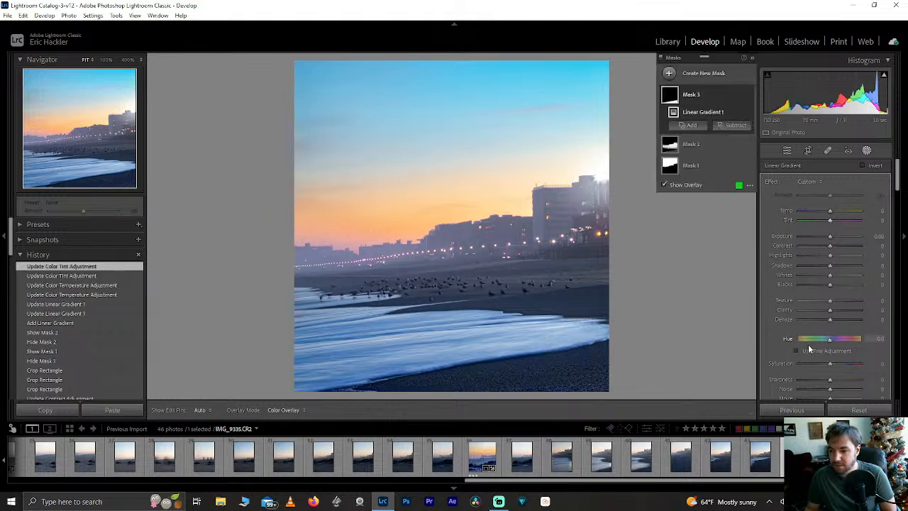
Set Mask 3's Shadows to 100 and Temp to 40, keeping Tint at 0.
{"action": "left_click_drag", "start_coordinate": [830, 265], "coordinate": [882, 266]}
{"action": "left_click_drag", "start_coordinate": [831, 219], "coordinate": [880, 213]}
{"action": "double_click", "coordinate": [810, 222]}
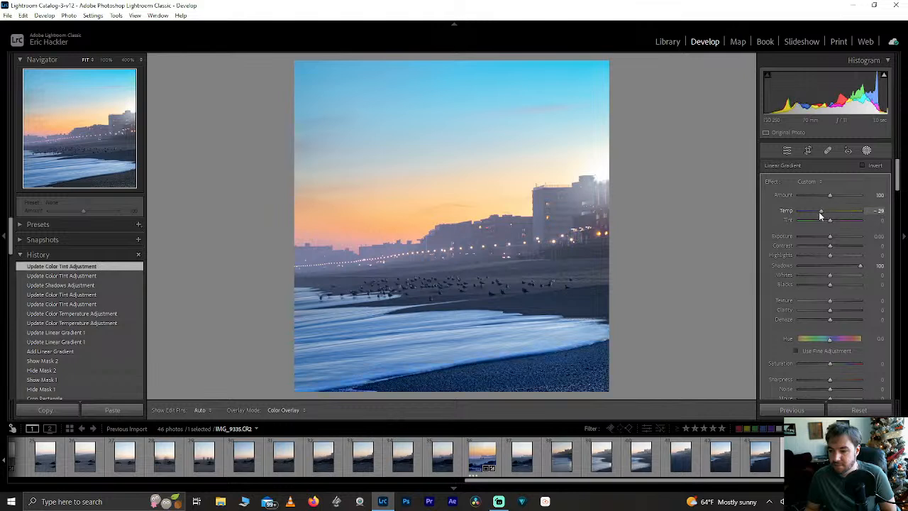
{"action": "left_click_drag", "start_coordinate": [828, 212], "coordinate": [841, 218]}
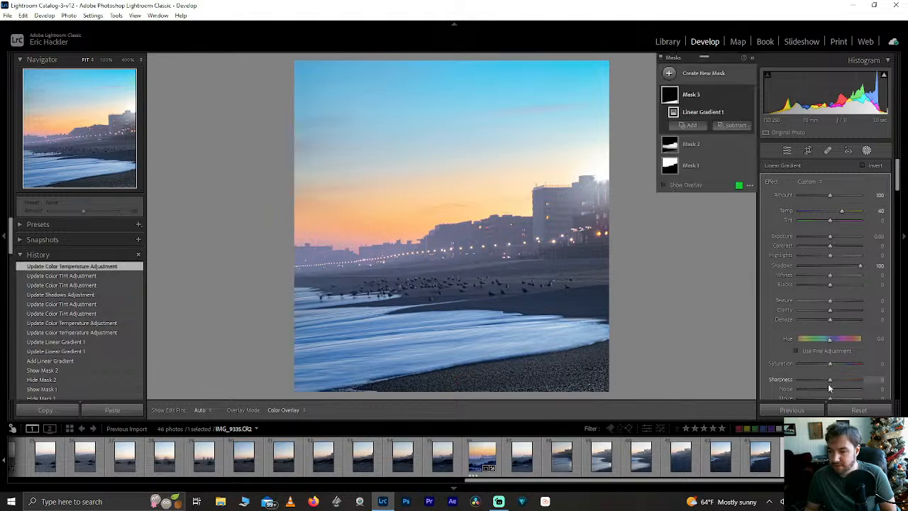
Set Mask 3's Noise to 100, Sharpness and Texture to −100, and Shadows to 21.
{"action": "left_click_drag", "start_coordinate": [829, 389], "coordinate": [829, 357]}
{"action": "left_click_drag", "start_coordinate": [826, 302], "coordinate": [779, 304]}
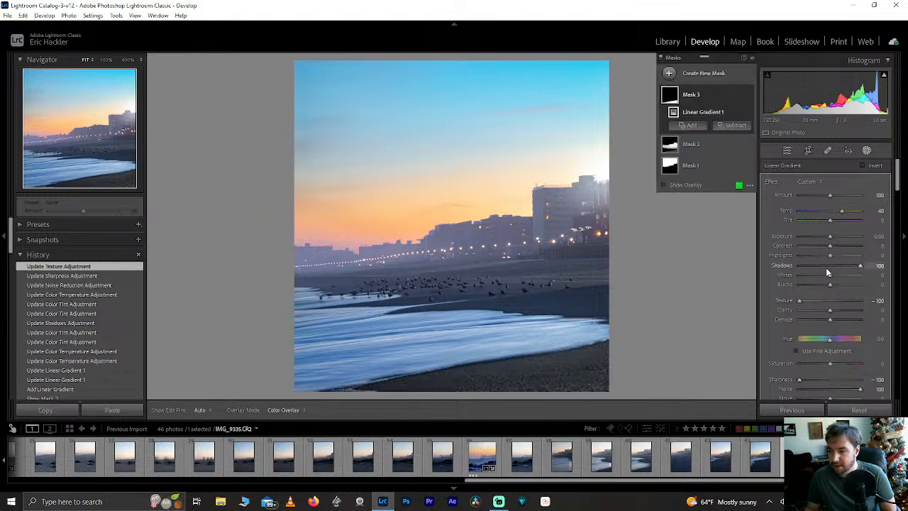
{"action": "double_click", "coordinate": [859, 265]}
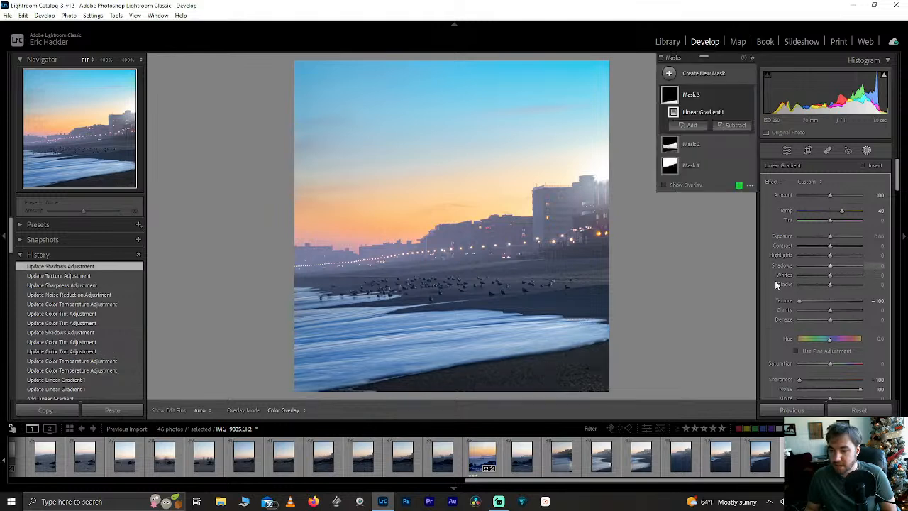
{"action": "left_click_drag", "start_coordinate": [827, 266], "coordinate": [834, 265]}
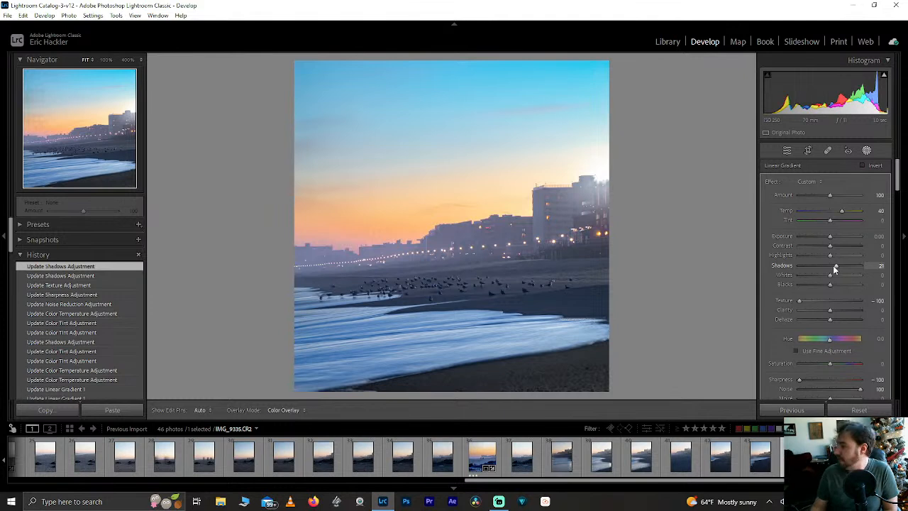
Set Mask 3's Clarity to 24 and Dehaze to −15, and reset its Sharpness to 0.
{"action": "left_click_drag", "start_coordinate": [835, 311], "coordinate": [834, 310]}
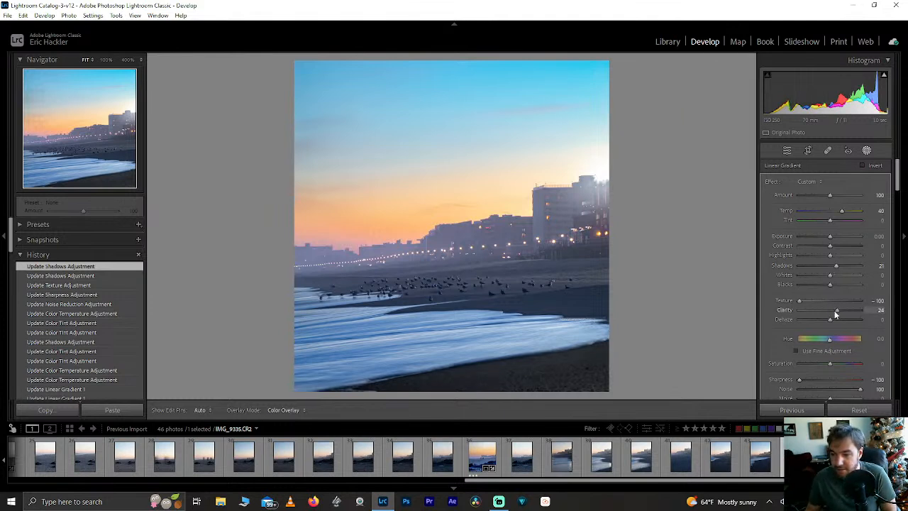
{"action": "double_click", "coordinate": [798, 380]}
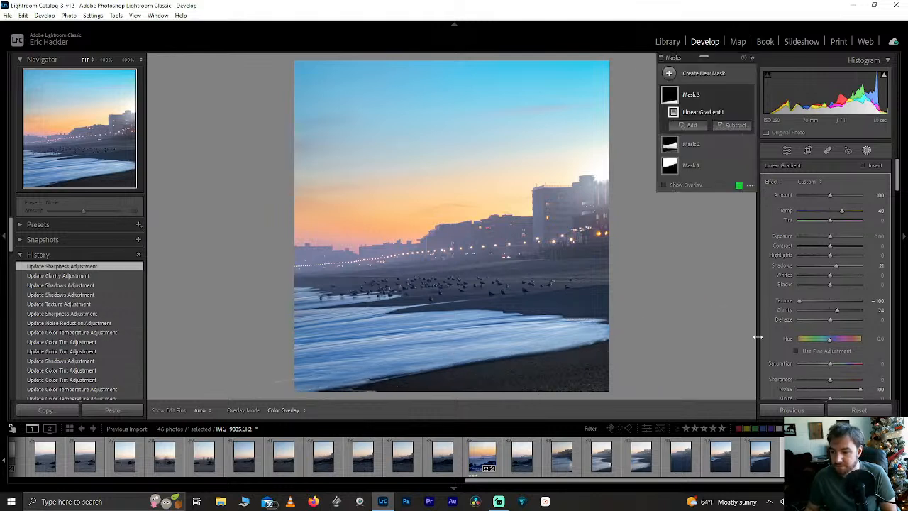
{"action": "left_click_drag", "start_coordinate": [833, 322], "coordinate": [828, 321]}
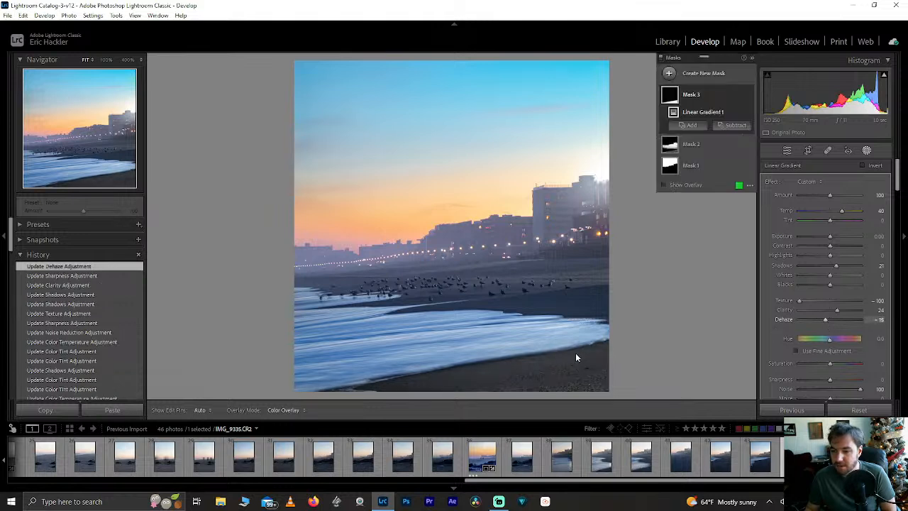
Move Mask 3's linear gradient slightly upward over the wave edge and keep its components listed.
{"action": "left_click", "coordinate": [692, 94]}
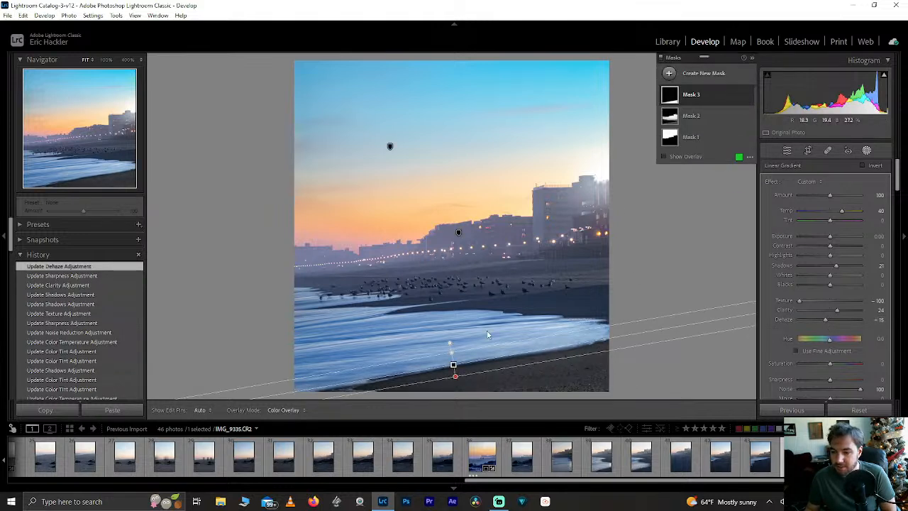
{"action": "left_click_drag", "start_coordinate": [454, 364], "coordinate": [453, 360]}
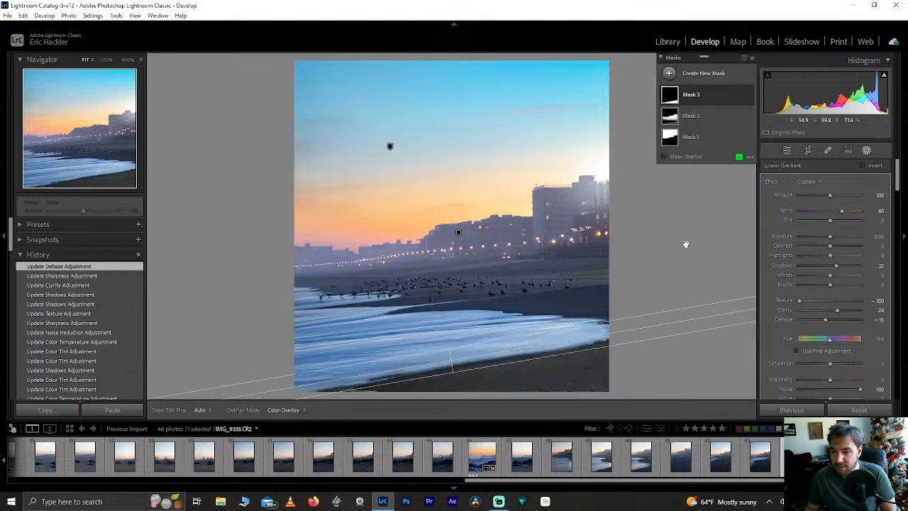
{"action": "left_click", "coordinate": [740, 96]}
{"action": "left_click", "coordinate": [730, 100]}
Add a size 15 brush to Mask 3 and paint the dark sand above the foam near the photo's right edge at 100%.
{"action": "left_click", "coordinate": [688, 125]}
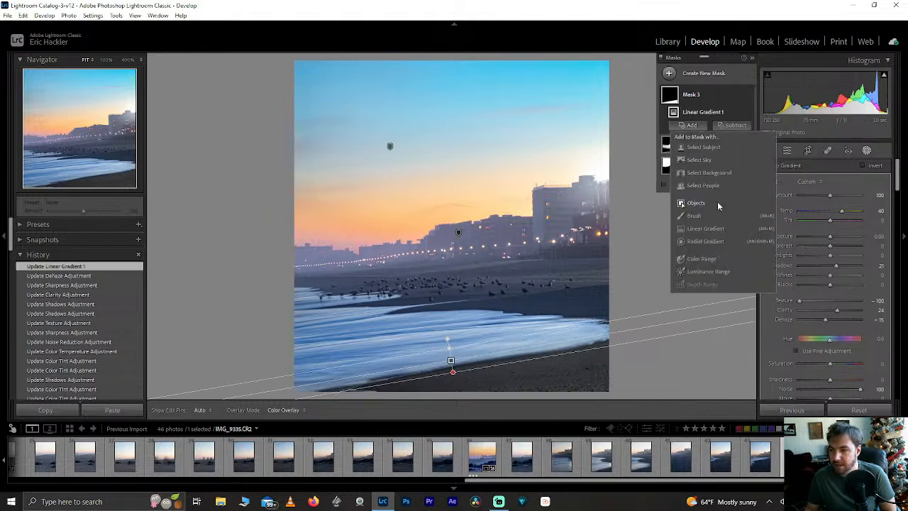
{"action": "left_click", "coordinate": [696, 216]}
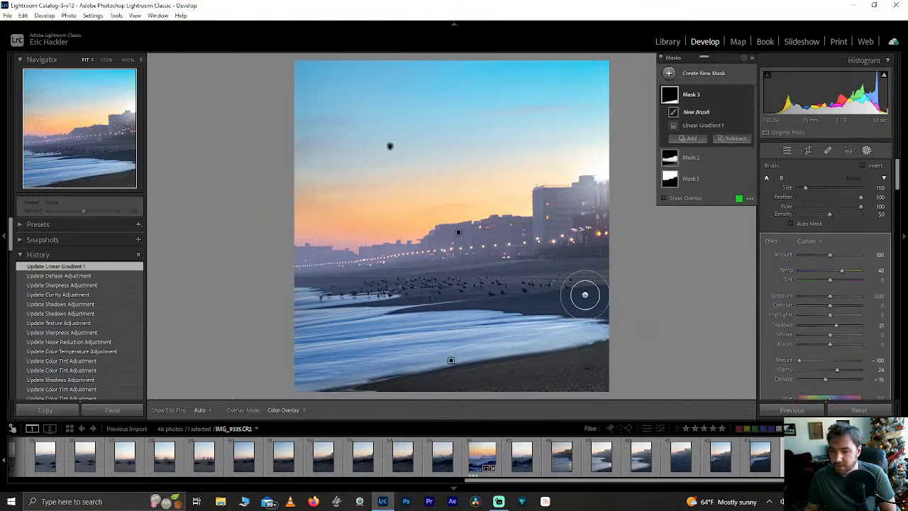
{"action": "left_click", "coordinate": [122, 156]}
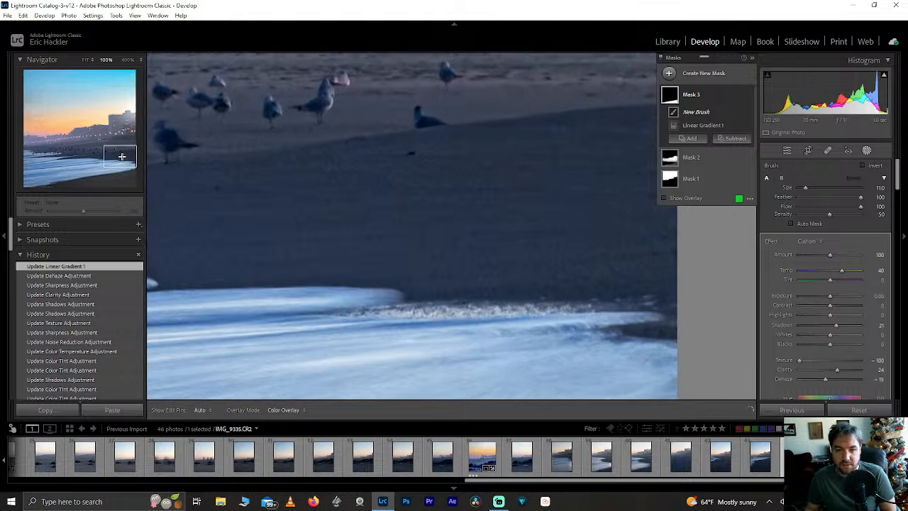
{"action": "left_click_drag", "start_coordinate": [121, 156], "coordinate": [125, 152]}
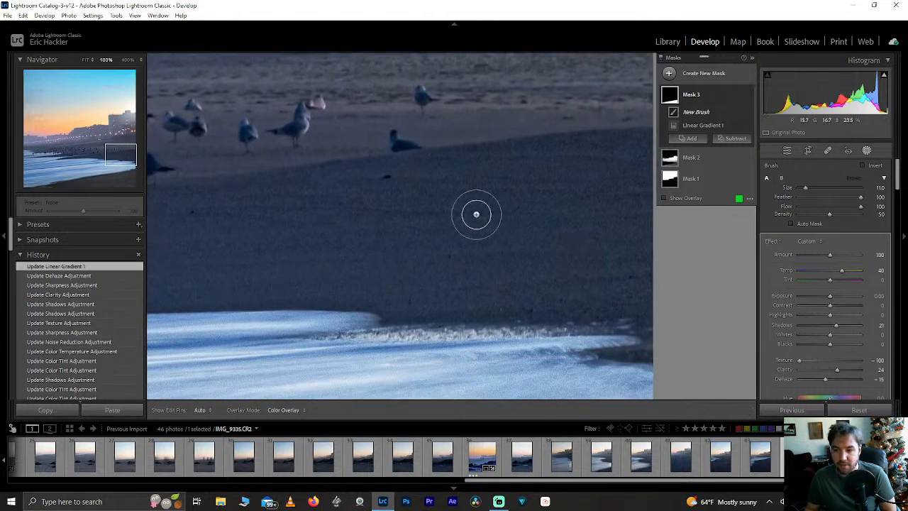
{"action": "key", "text": "h"}
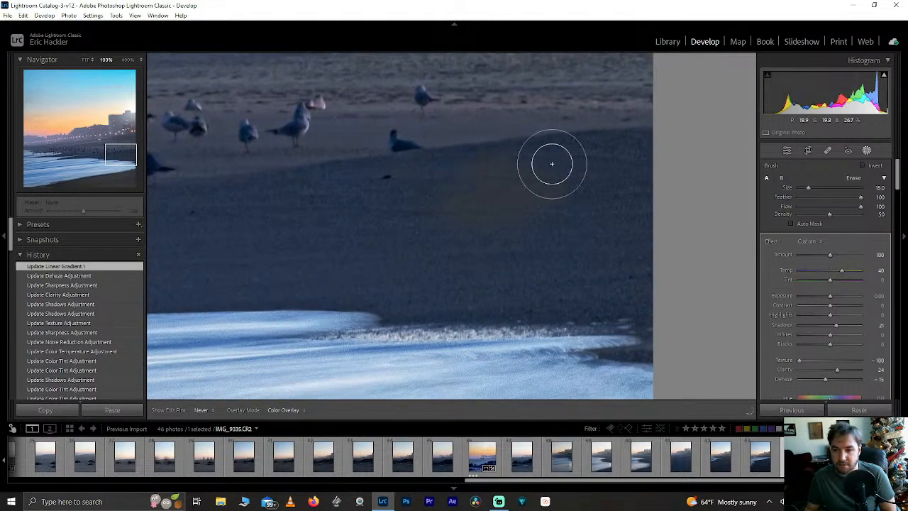
{"action": "left_click", "coordinate": [620, 162]}
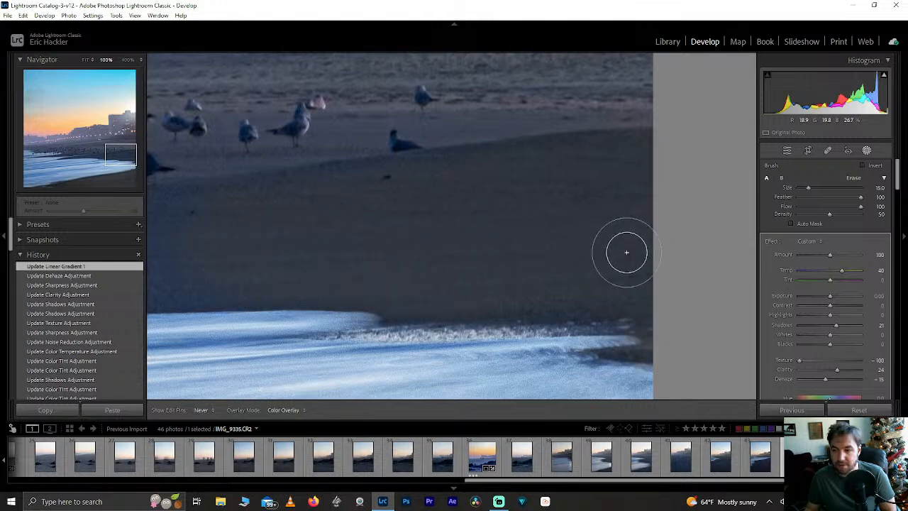
{"action": "key", "text": "h"}
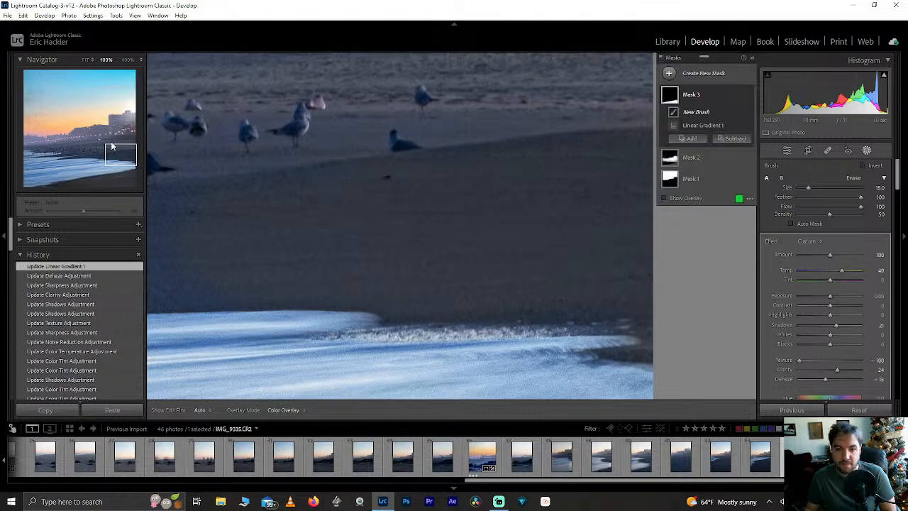
Extend Mask 3's size 15 brush leftward over the dark sand between the gulls and the foam.
{"action": "mouse_move", "coordinate": [111, 148]}
{"action": "left_mouse_down"}
{"action": "mouse_move", "coordinate": [90, 150]}
{"action": "mouse_move", "coordinate": [108, 154]}
{"action": "left_mouse_up"}
{"action": "key", "text": "h"}
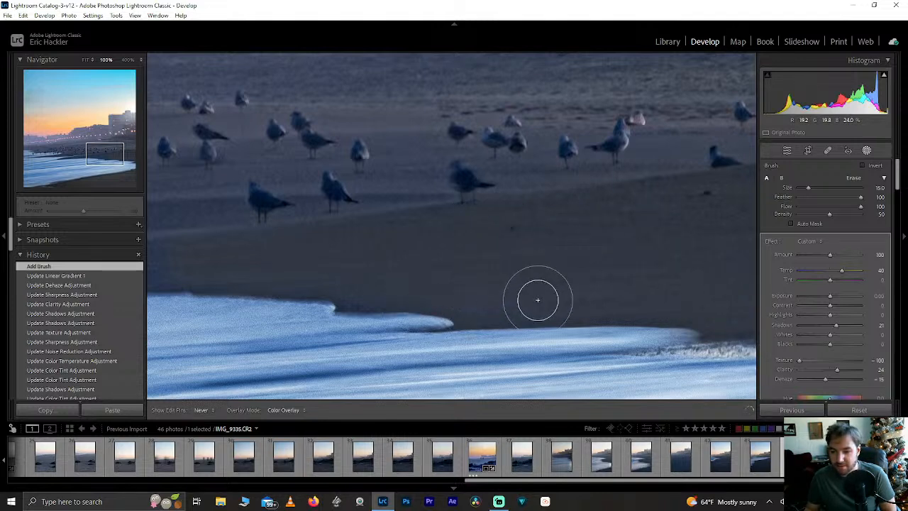
{"action": "mouse_move", "coordinate": [478, 279]}
{"action": "left_mouse_down"}
{"action": "mouse_move", "coordinate": [350, 287]}
{"action": "mouse_move", "coordinate": [369, 298]}
{"action": "mouse_move", "coordinate": [305, 265]}
{"action": "mouse_move", "coordinate": [202, 257]}
{"action": "left_mouse_up"}
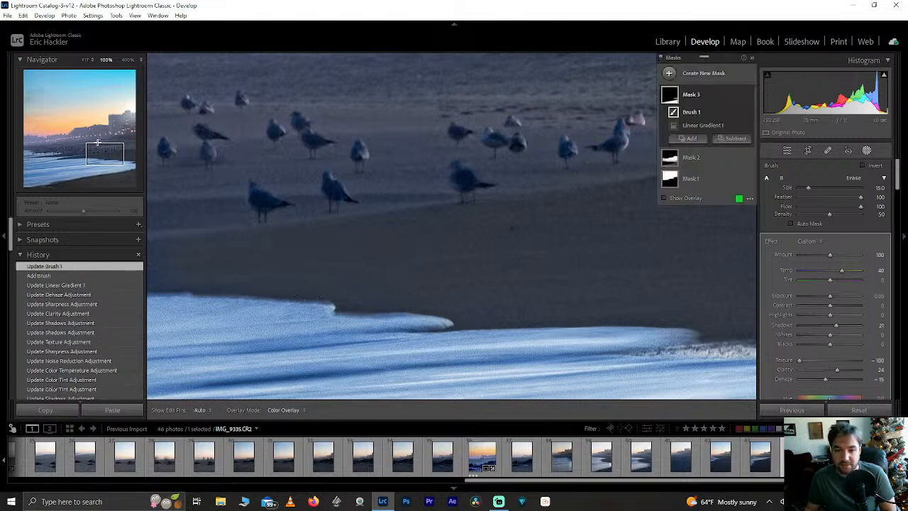
{"action": "key", "text": "z"}
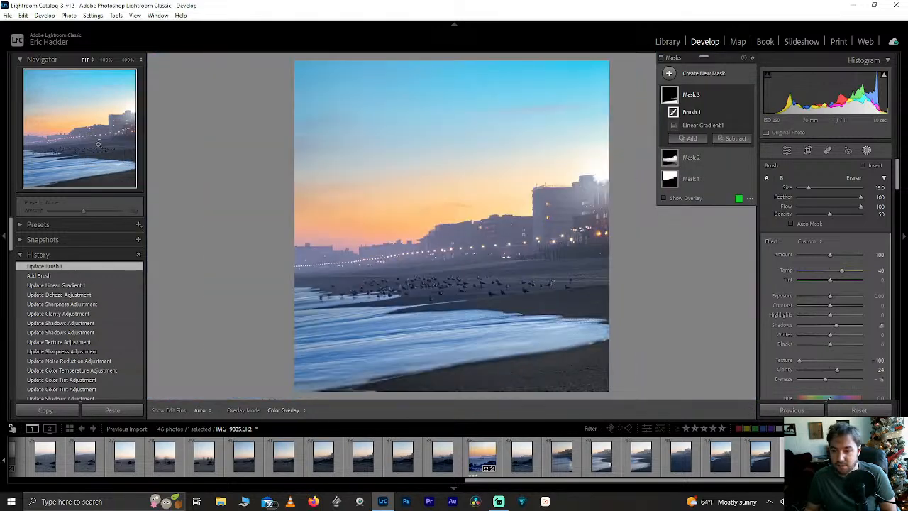
Paint Mask 3's Brush 1 over the sand strip between the two foam lines, reducing the brush size to 10.
{"action": "left_click", "coordinate": [83, 159]}
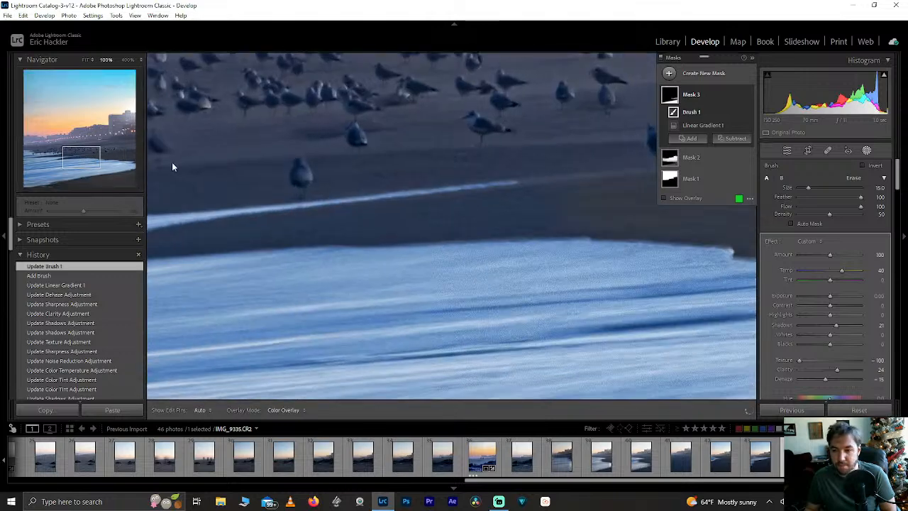
{"action": "key", "text": "h"}
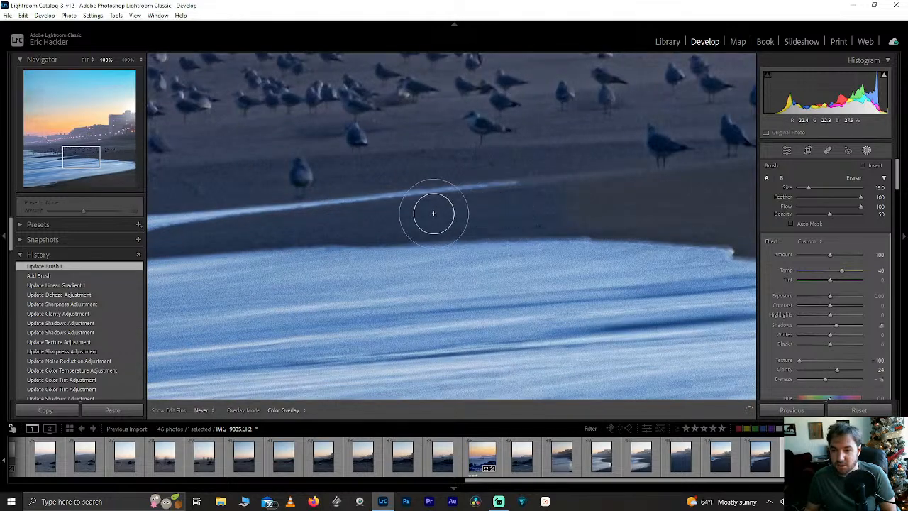
{"action": "key", "text": "h"}
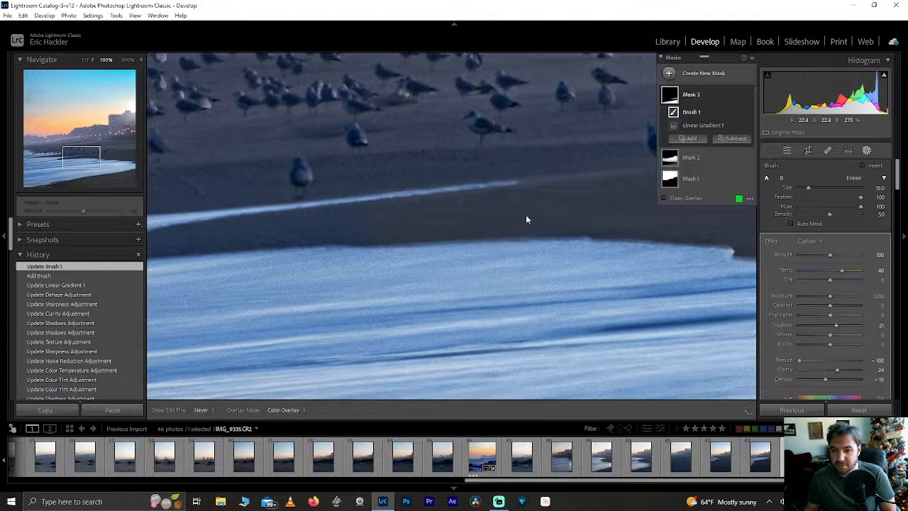
{"action": "left_click_drag", "start_coordinate": [525, 217], "coordinate": [409, 212]}
{"action": "scroll", "coordinate": [409, 213], "scroll_direction": "down", "scroll_amount": 2}
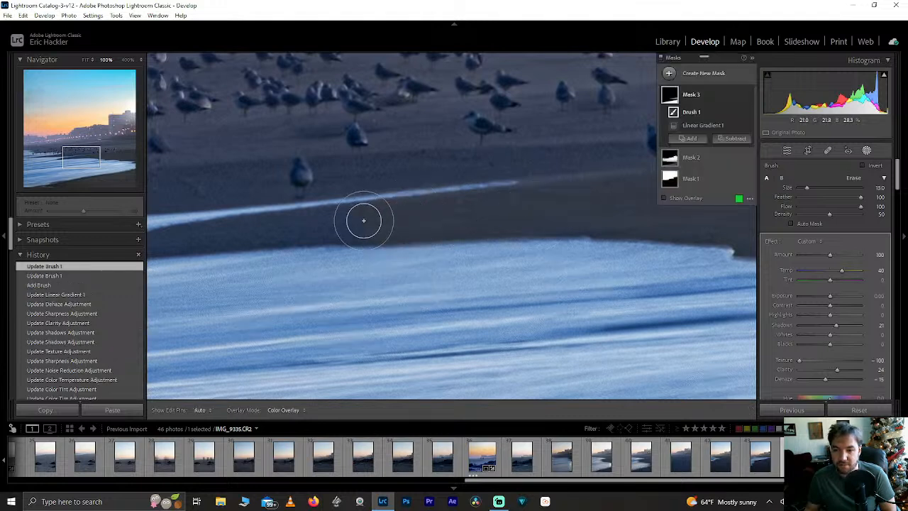
{"action": "key", "text": "h"}
{"action": "mouse_move", "coordinate": [236, 222]}
{"action": "left_mouse_down"}
{"action": "mouse_move", "coordinate": [173, 234]}
{"action": "mouse_move", "coordinate": [339, 223]}
{"action": "mouse_move", "coordinate": [439, 228]}
{"action": "left_mouse_up"}
{"action": "key", "text": "h"}
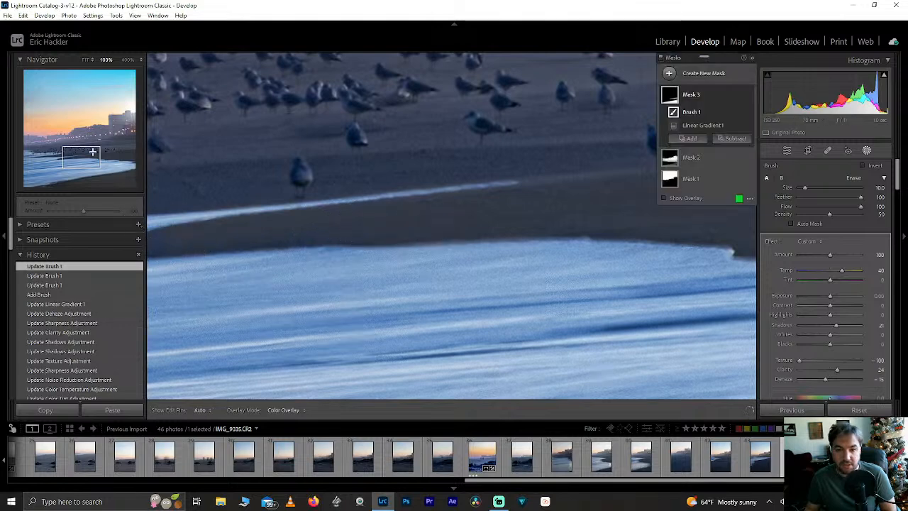
Paint the narrow tip of the sand strip with Mask 3's size 10 brush and view the whole photo.
{"action": "left_click_drag", "start_coordinate": [82, 156], "coordinate": [65, 160]}
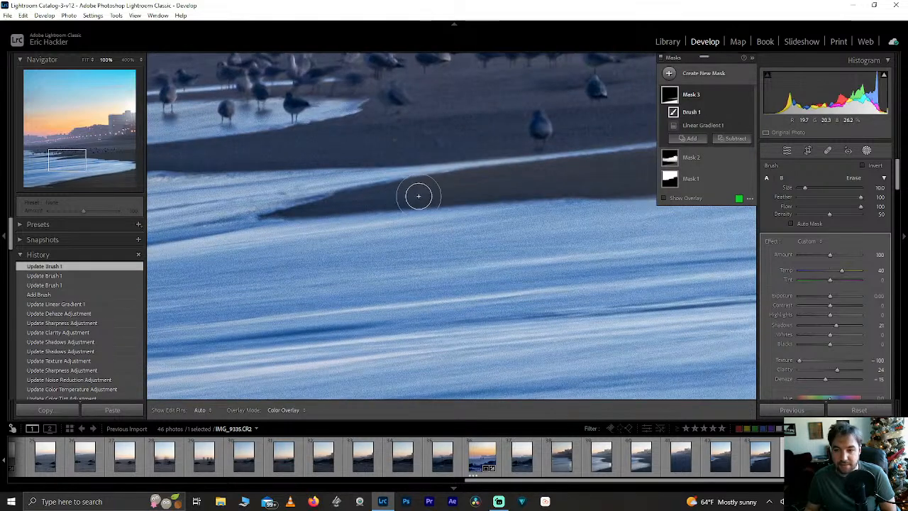
{"action": "key", "text": "h"}
{"action": "left_click_drag", "start_coordinate": [305, 207], "coordinate": [285, 212]}
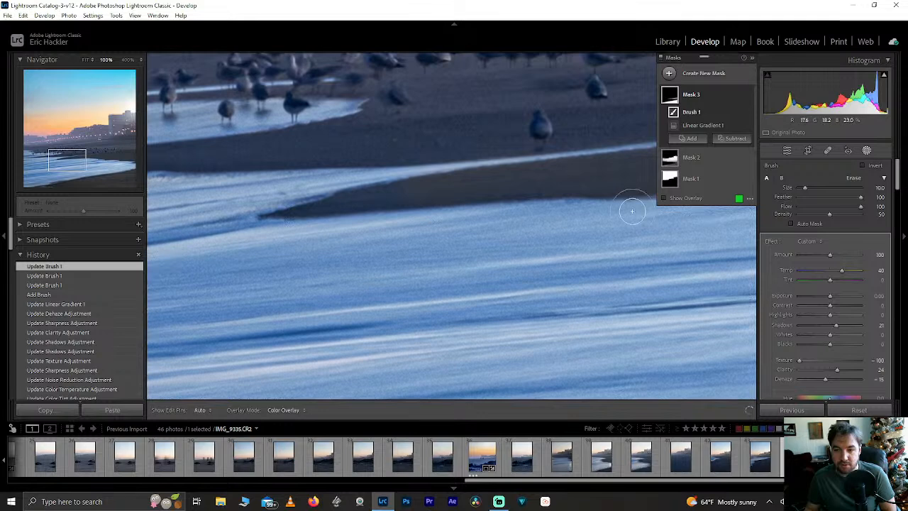
{"action": "left_click_drag", "start_coordinate": [70, 157], "coordinate": [74, 160]}
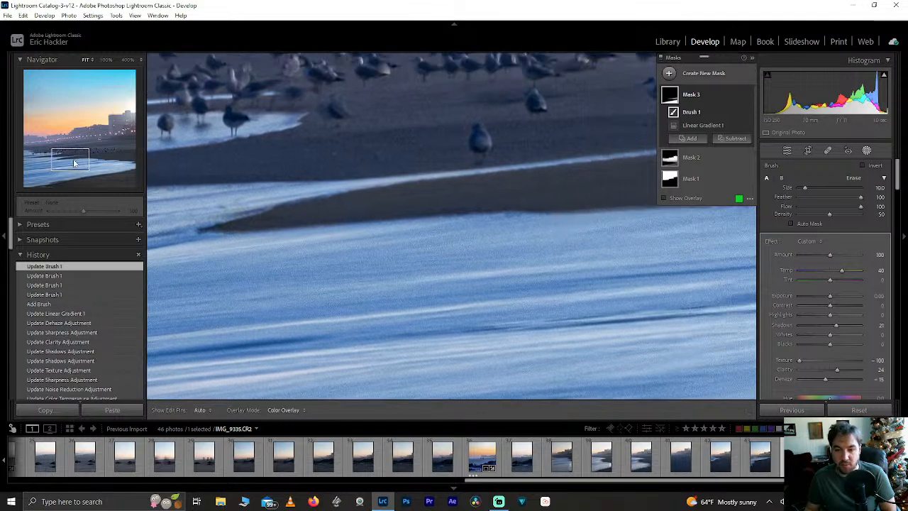
{"action": "key", "text": "z"}
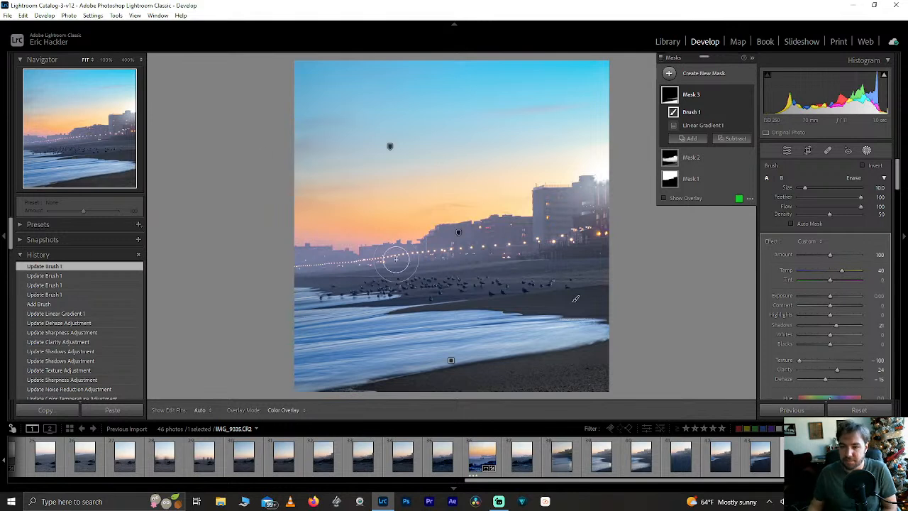
Leave masking and rate IMG_9335.CR2 three stars.
{"action": "left_click", "coordinate": [787, 149]}
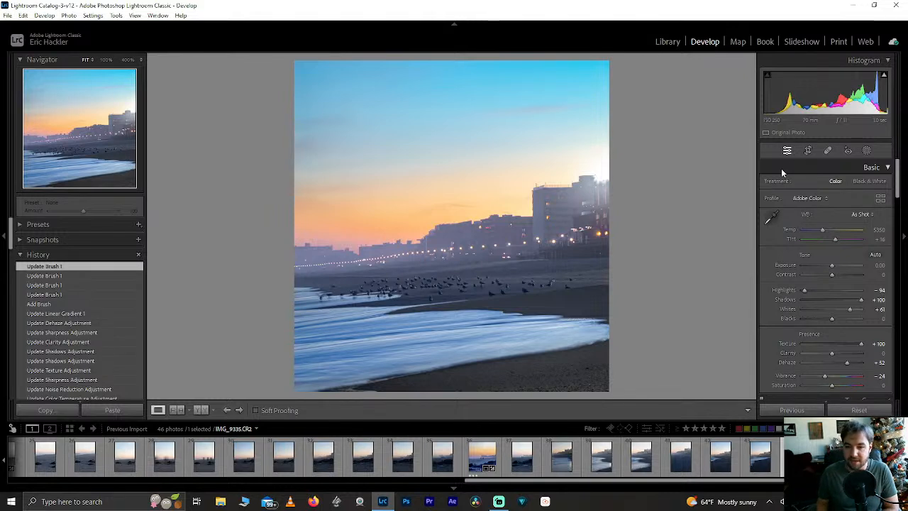
{"action": "key", "text": "3"}
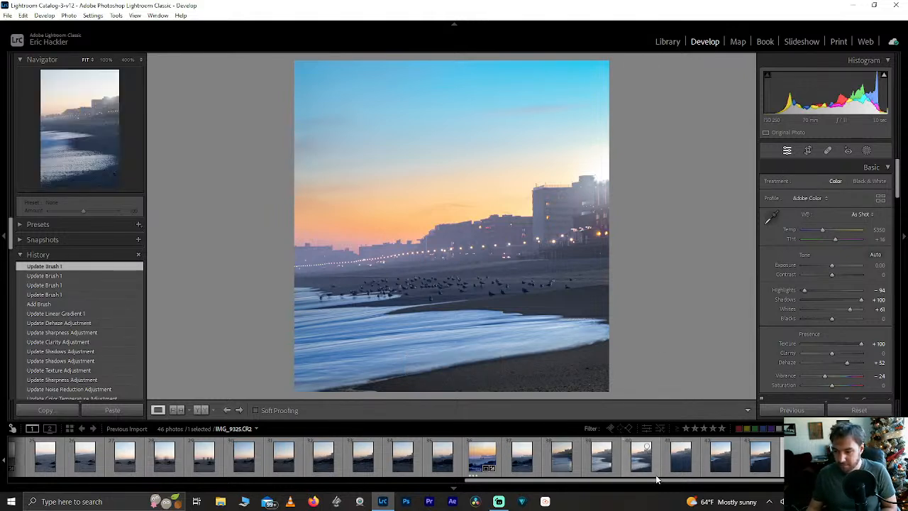
Look at IMG_9273.CR2 near the start of the import and return to IMG_9335.CR2.
{"action": "left_click_drag", "start_coordinate": [655, 480], "coordinate": [163, 475]}
{"action": "left_click", "coordinate": [305, 458]}
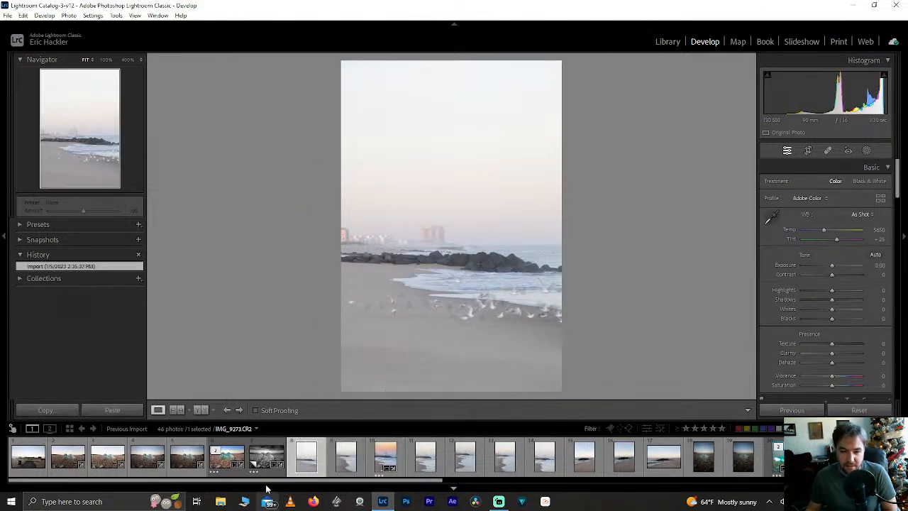
{"action": "scroll", "coordinate": [496, 457], "scroll_direction": "down", "scroll_amount": 10}
{"action": "scroll", "coordinate": [533, 464], "scroll_direction": "down", "scroll_amount": 5}
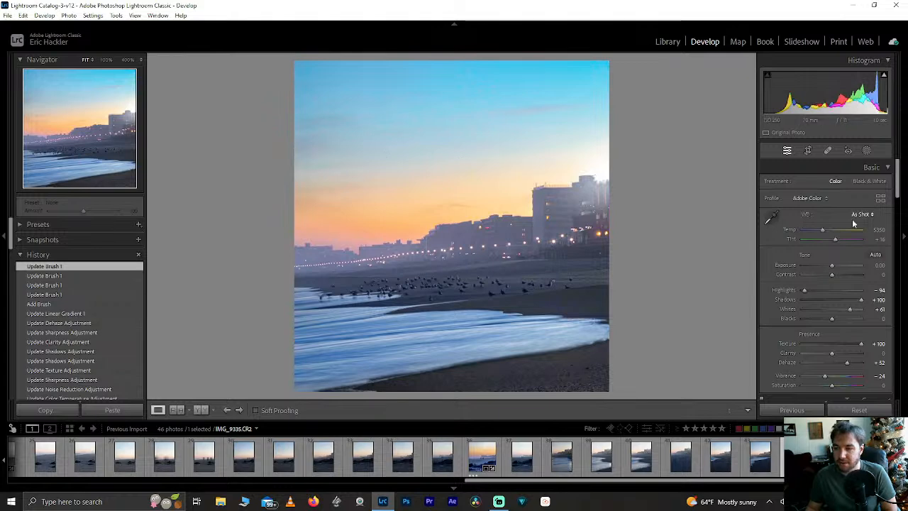
Try raising the Aqua luminance to +66, and reset it to 0.
{"action": "left_click_drag", "start_coordinate": [897, 181], "coordinate": [898, 225]}
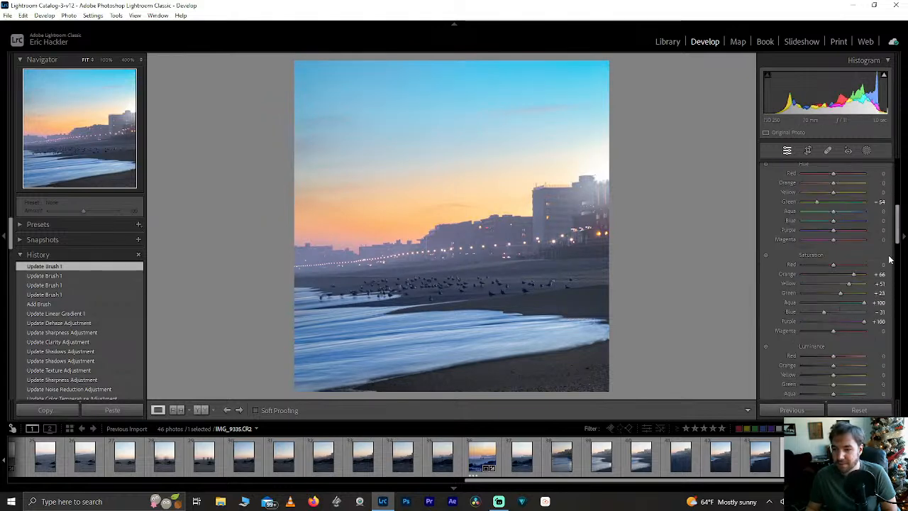
{"action": "scroll", "coordinate": [886, 284], "scroll_direction": "down", "scroll_amount": 3}
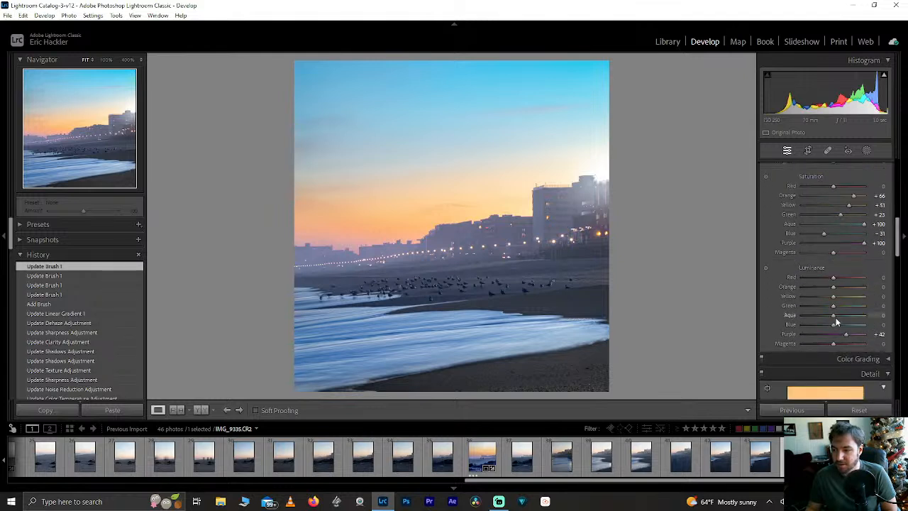
{"action": "left_click_drag", "start_coordinate": [838, 319], "coordinate": [857, 324]}
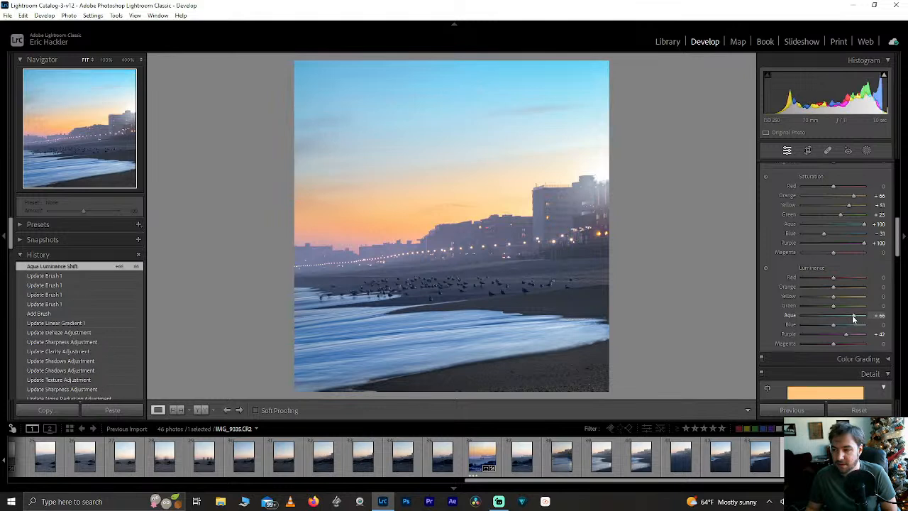
{"action": "double_click", "coordinate": [854, 316]}
Try sky Saturation values of 44 and 71 in Mask 1, reset it to 0, and leave masking.
{"action": "left_click", "coordinate": [866, 151]}
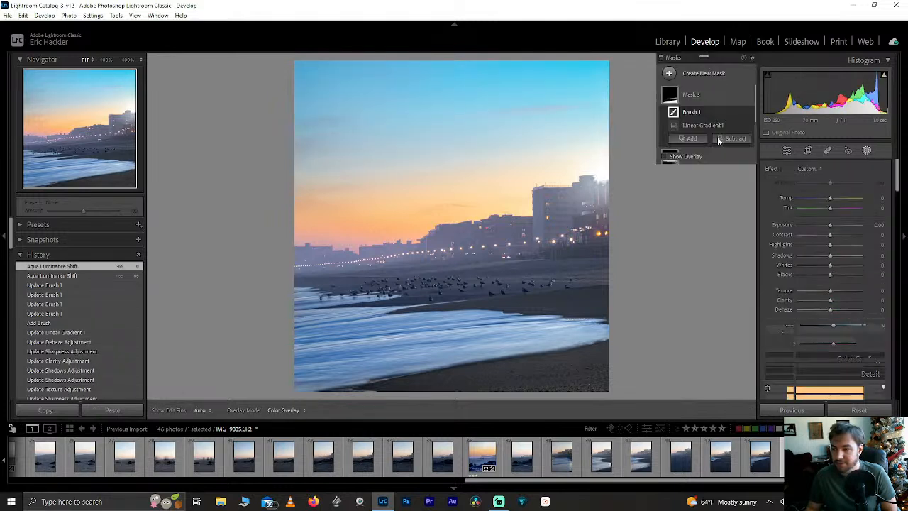
{"action": "left_click", "coordinate": [684, 136]}
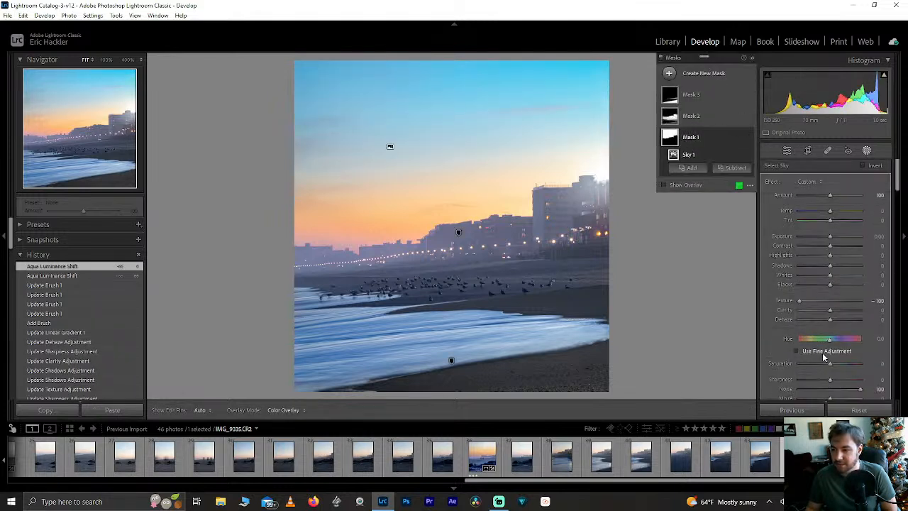
{"action": "mouse_move", "coordinate": [833, 365]}
{"action": "left_mouse_down"}
{"action": "mouse_move", "coordinate": [853, 366]}
{"action": "mouse_move", "coordinate": [846, 366]}
{"action": "left_mouse_up"}
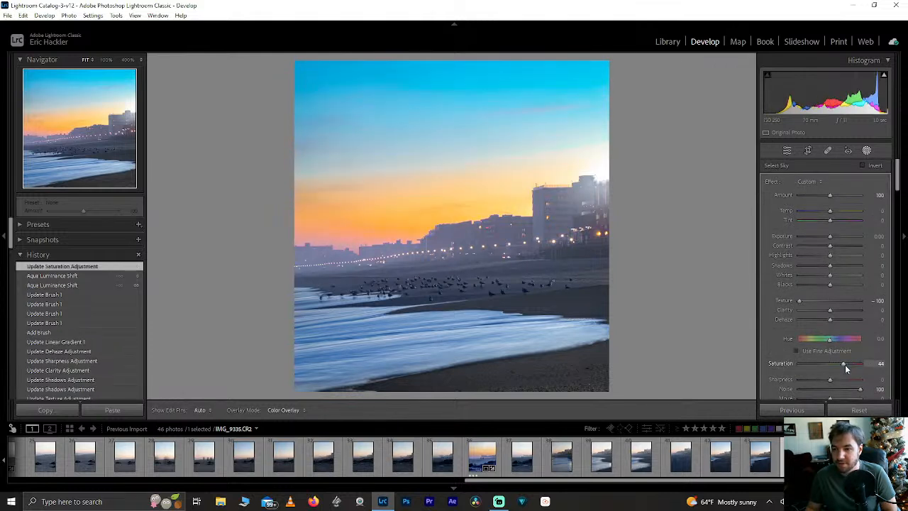
{"action": "double_click", "coordinate": [845, 368]}
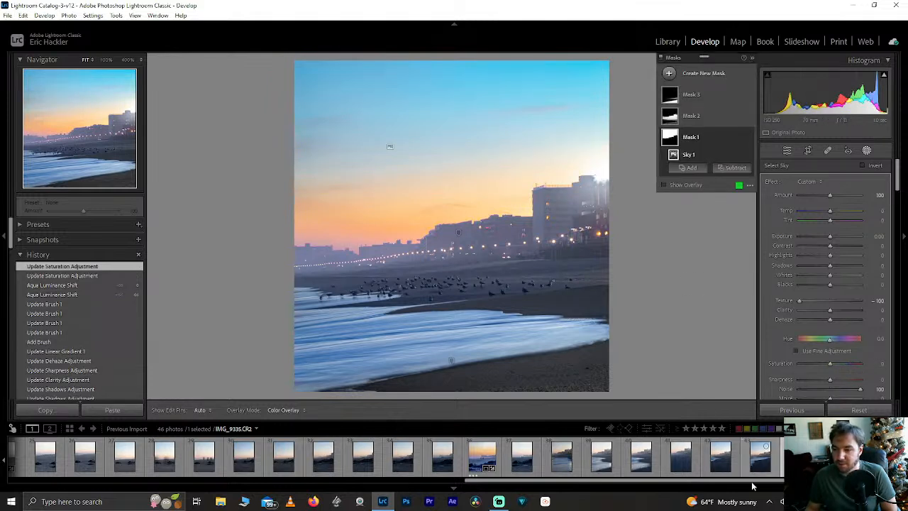
{"action": "left_click_drag", "start_coordinate": [830, 366], "coordinate": [851, 365]}
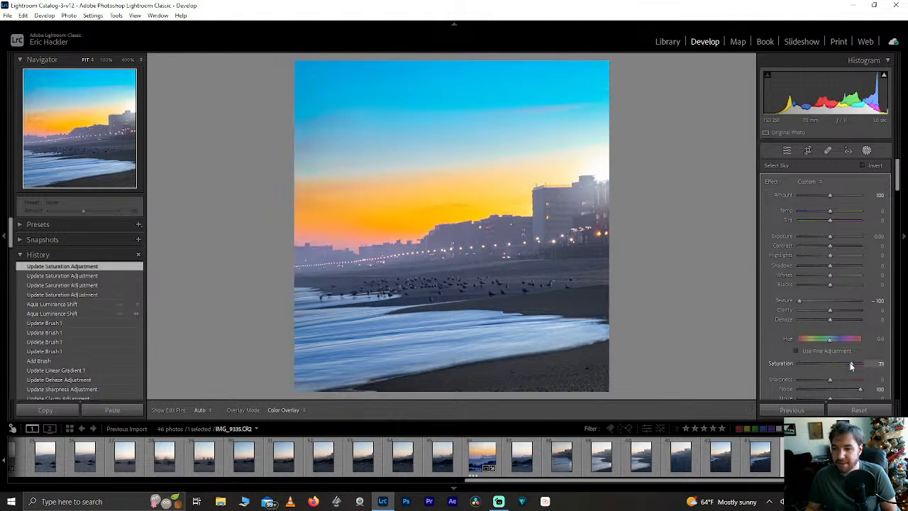
{"action": "double_click", "coordinate": [850, 363]}
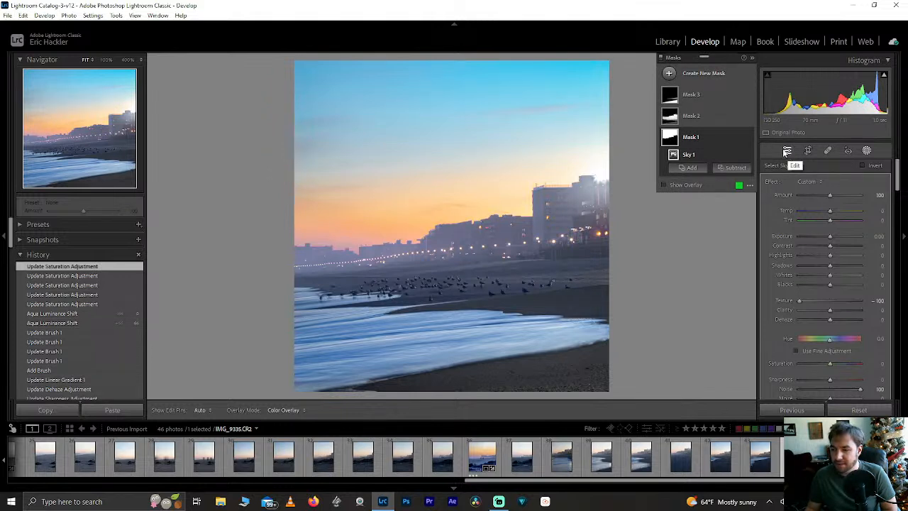
{"action": "left_click", "coordinate": [787, 152]}
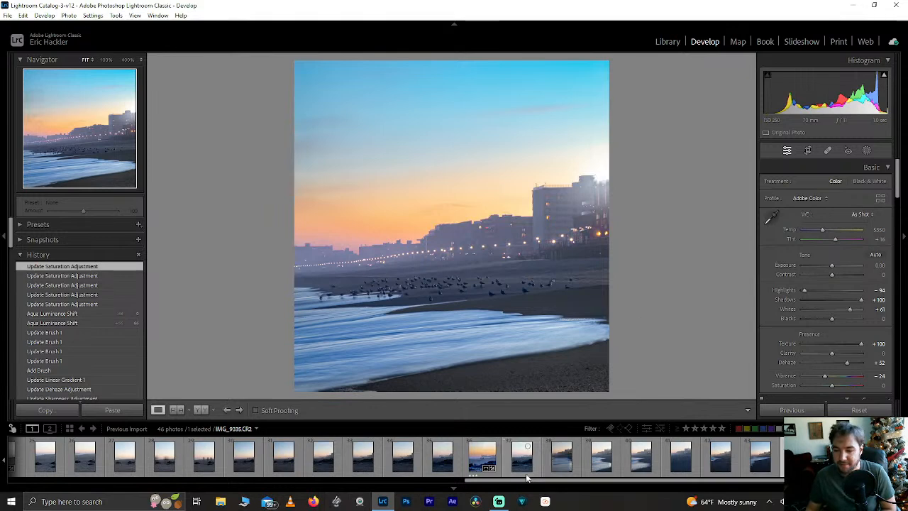
Open IMG_9273.CR2 and crop it to a wide landscape frame around the skyline, rock jetty and gulls.
{"action": "left_click_drag", "start_coordinate": [527, 481], "coordinate": [112, 481]}
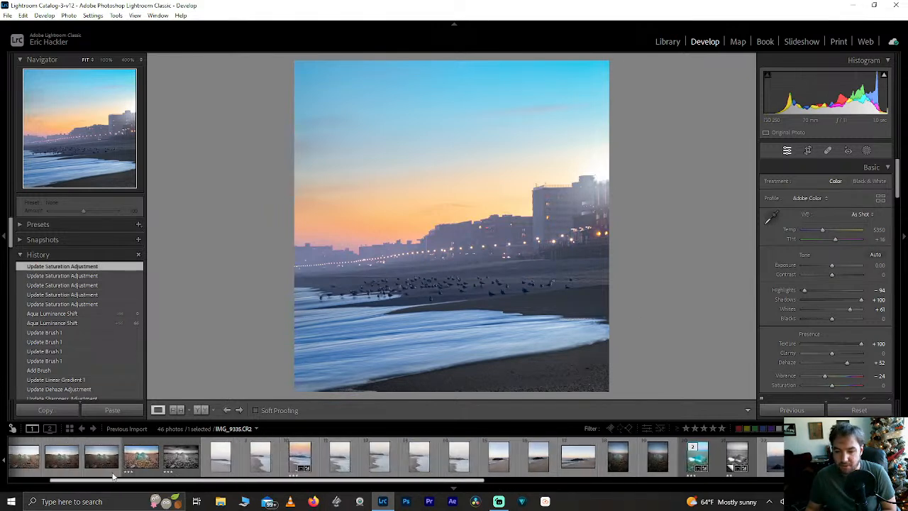
{"action": "left_click", "coordinate": [226, 455]}
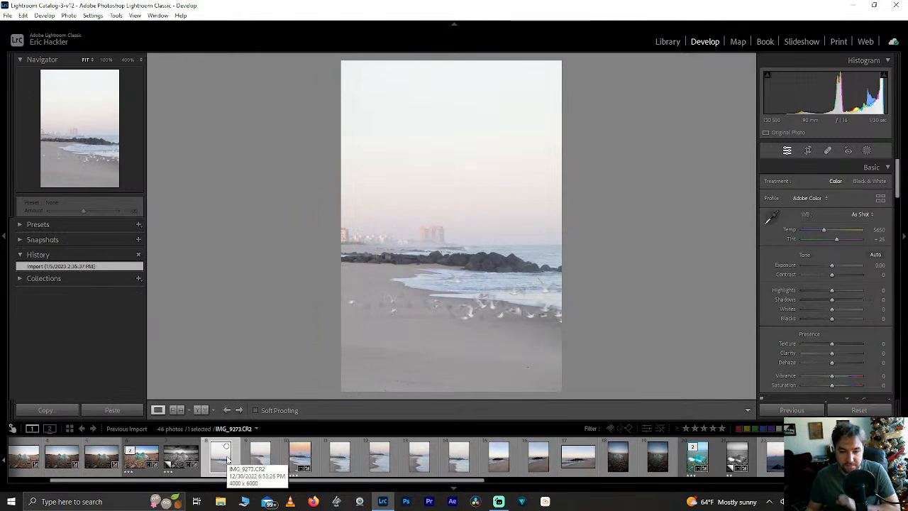
{"action": "left_click", "coordinate": [805, 150]}
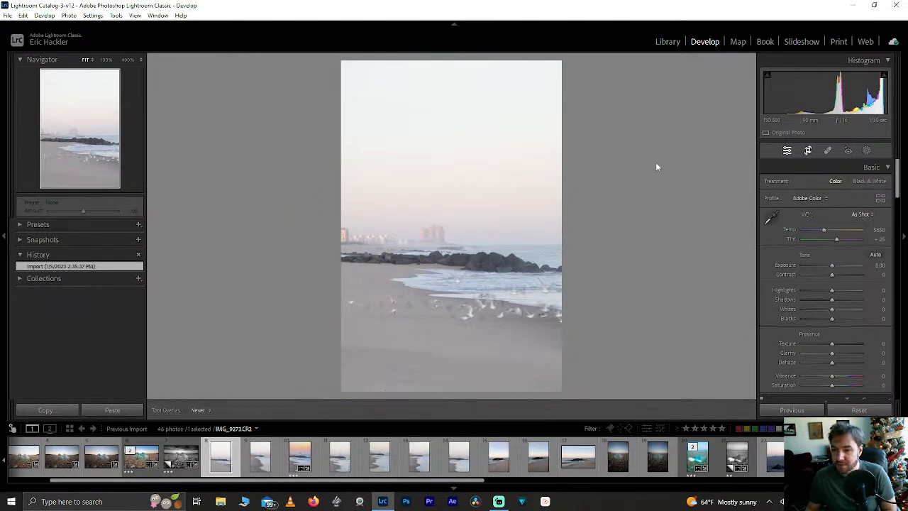
{"action": "left_click_drag", "start_coordinate": [447, 62], "coordinate": [437, 134]}
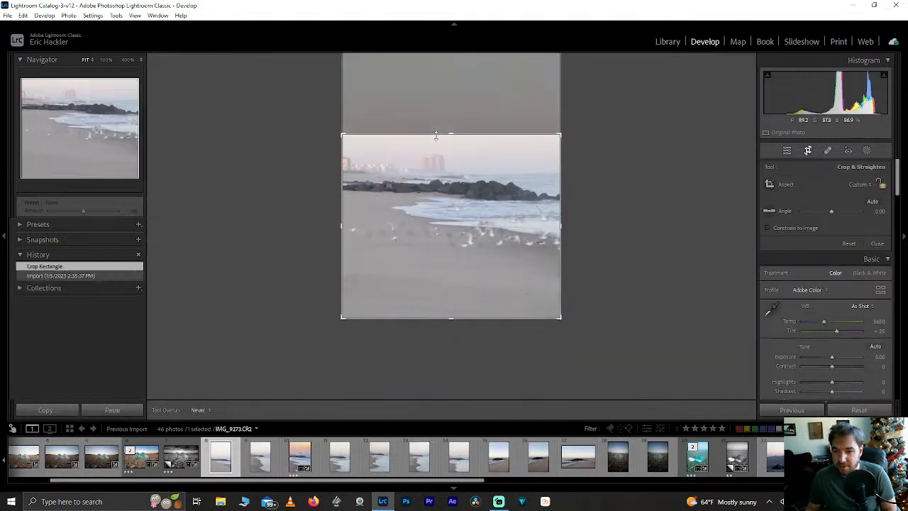
{"action": "left_click_drag", "start_coordinate": [454, 321], "coordinate": [451, 292]}
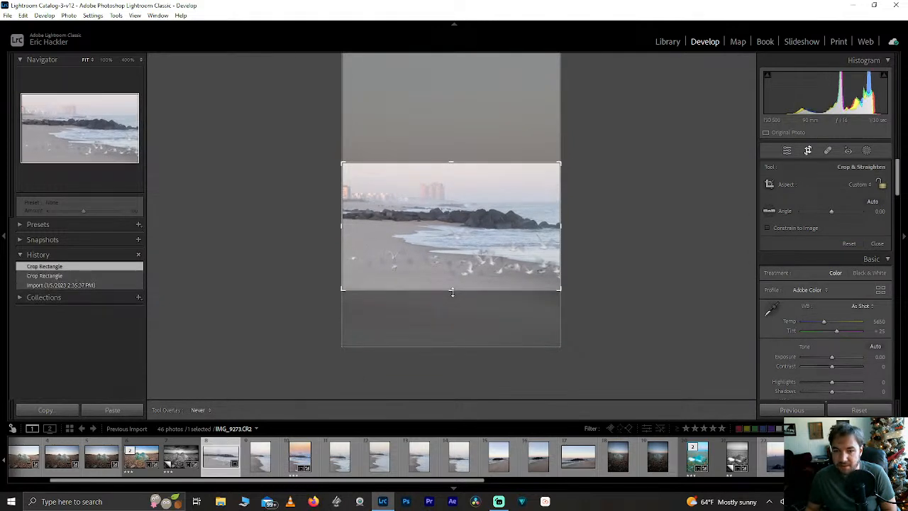
{"action": "left_click_drag", "start_coordinate": [455, 155], "coordinate": [453, 163]}
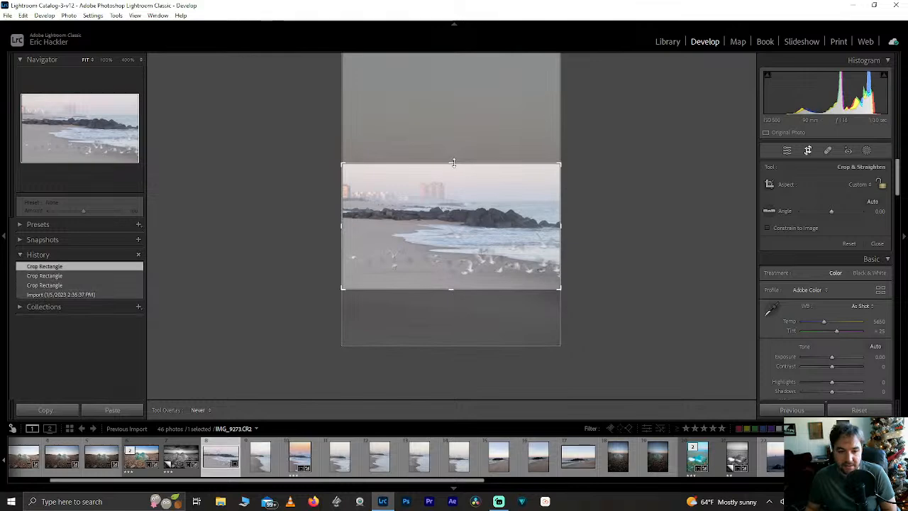
{"action": "left_click", "coordinate": [807, 151]}
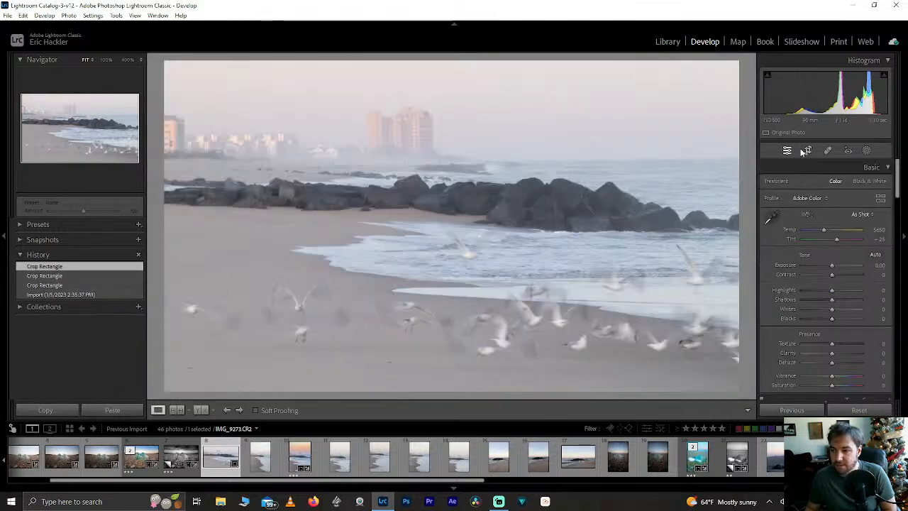
Reopen the crop of IMG_9273.CR2 and extend it slightly up into the sky and down into the sand.
{"action": "key", "text": "r"}
{"action": "left_click_drag", "start_coordinate": [439, 162], "coordinate": [449, 151]}
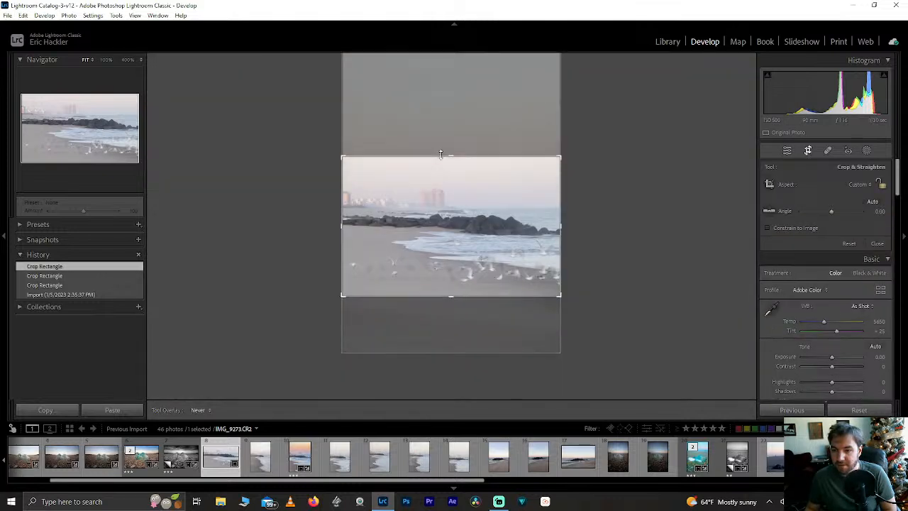
{"action": "left_click_drag", "start_coordinate": [450, 288], "coordinate": [446, 305]}
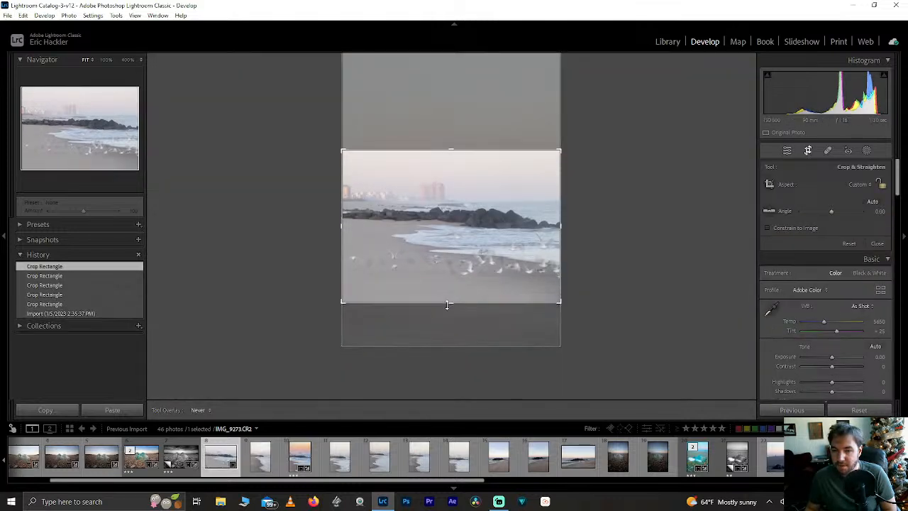
Extend the crop of IMG_9273.CR2 slightly higher into the sky and trim a narrow strip off the photo's right side.
{"action": "left_click_drag", "start_coordinate": [459, 149], "coordinate": [459, 142]}
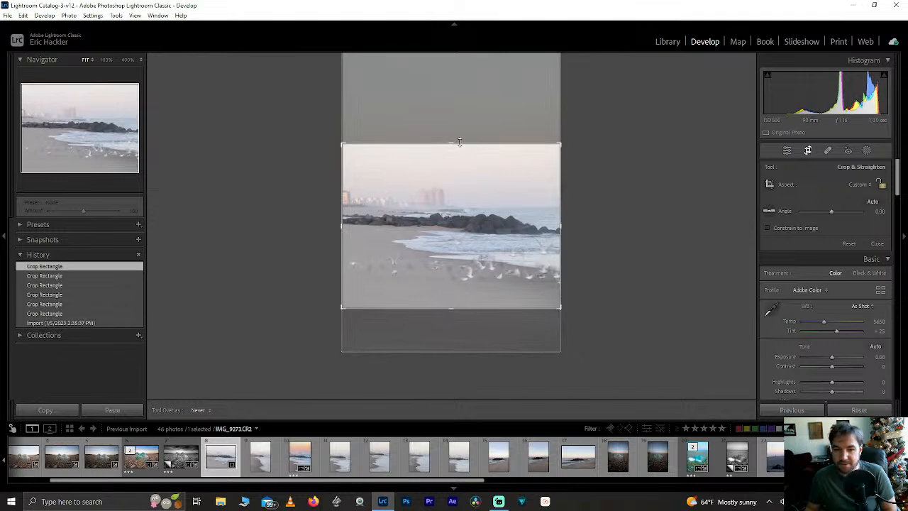
{"action": "left_click", "coordinate": [804, 151]}
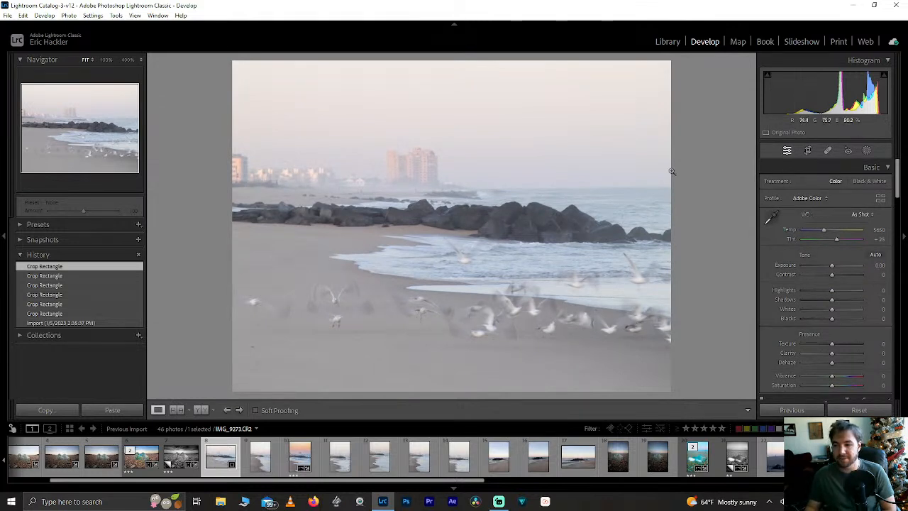
{"action": "left_click", "coordinate": [807, 150]}
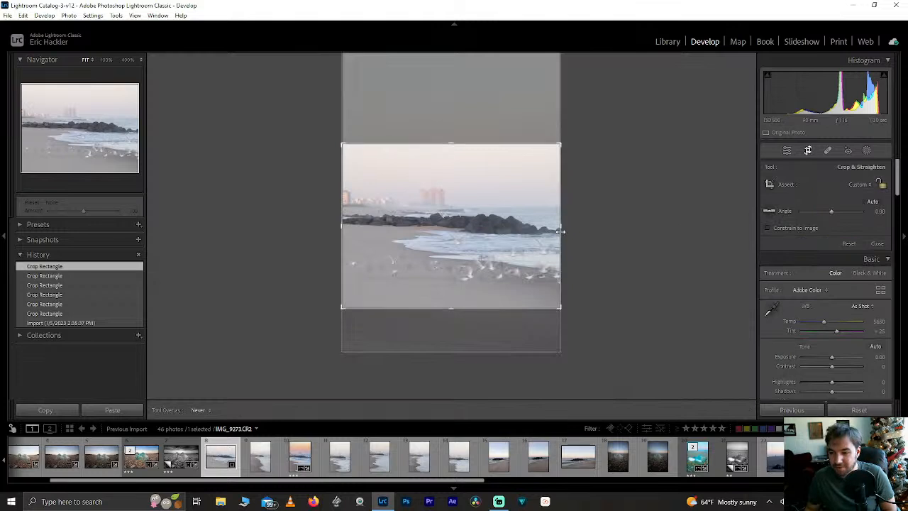
{"action": "left_click_drag", "start_coordinate": [560, 233], "coordinate": [549, 232]}
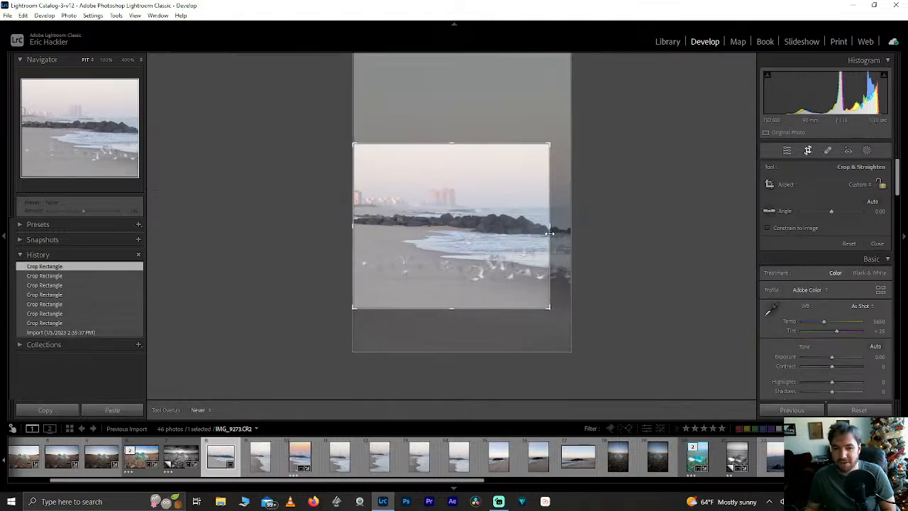
{"action": "left_click", "coordinate": [808, 151]}
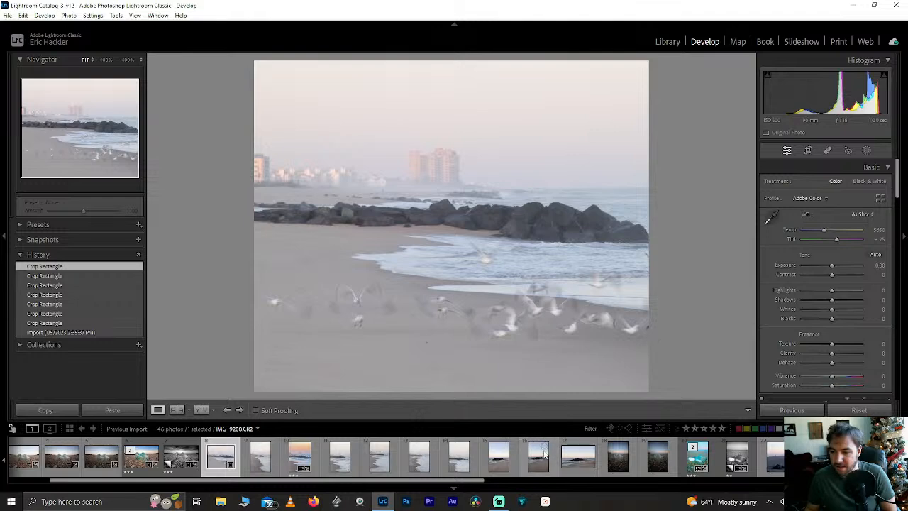
Return to sunset photo IMG_9335.CR2 and raise the Green saturation to +100.
{"action": "scroll", "coordinate": [543, 450], "scroll_direction": "down", "scroll_amount": 5}
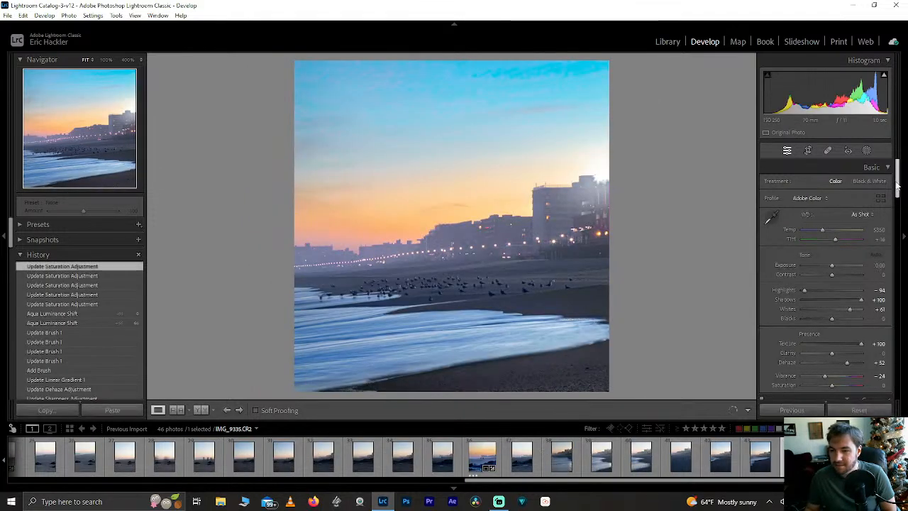
{"action": "left_click_drag", "start_coordinate": [897, 183], "coordinate": [892, 241]}
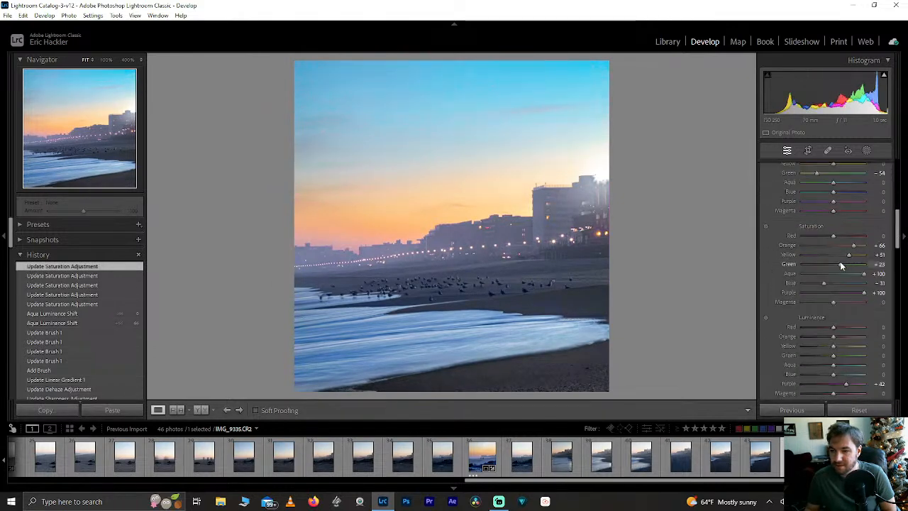
{"action": "left_click_drag", "start_coordinate": [841, 264], "coordinate": [821, 265]}
{"action": "left_click_drag", "start_coordinate": [897, 273], "coordinate": [796, 274]}
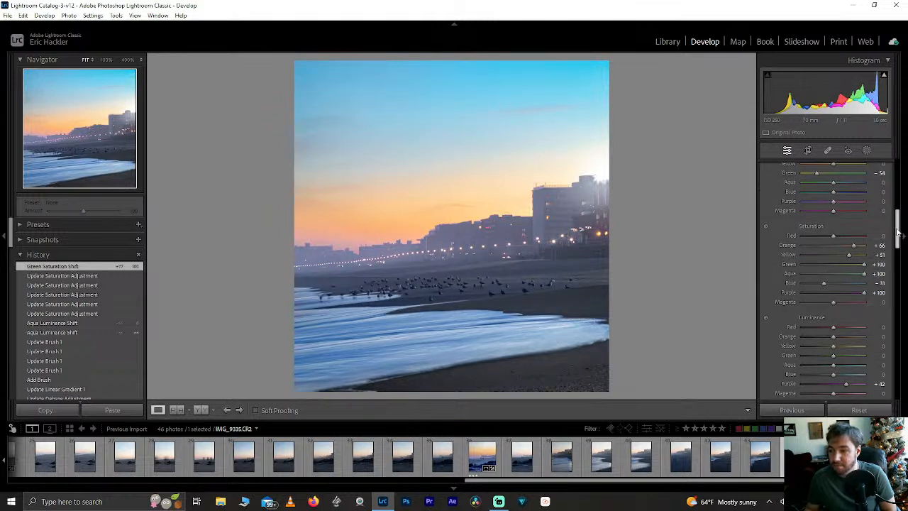
Try shifting the Green hue to +100 and to negative values, and reset it to 0.
{"action": "scroll", "coordinate": [897, 230], "scroll_direction": "up", "scroll_amount": 2}
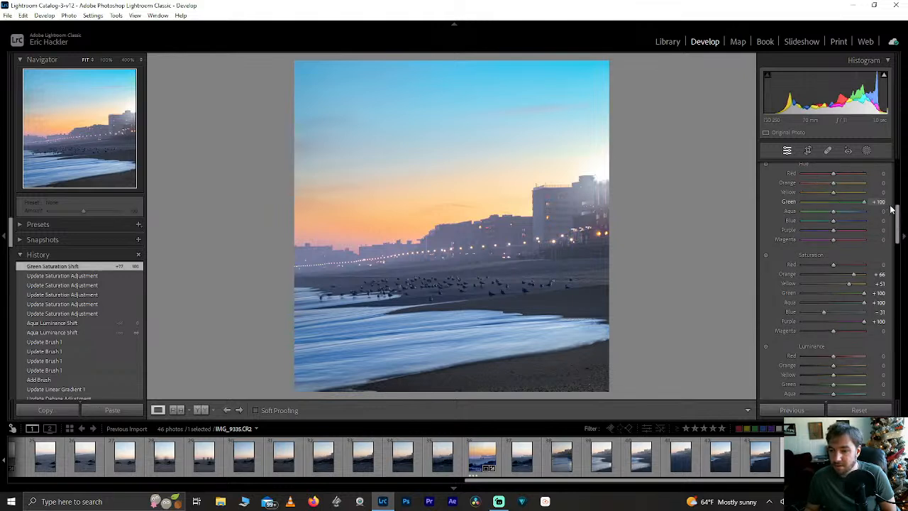
{"action": "left_click_drag", "start_coordinate": [802, 202], "coordinate": [806, 207]}
{"action": "double_click", "coordinate": [820, 203]}
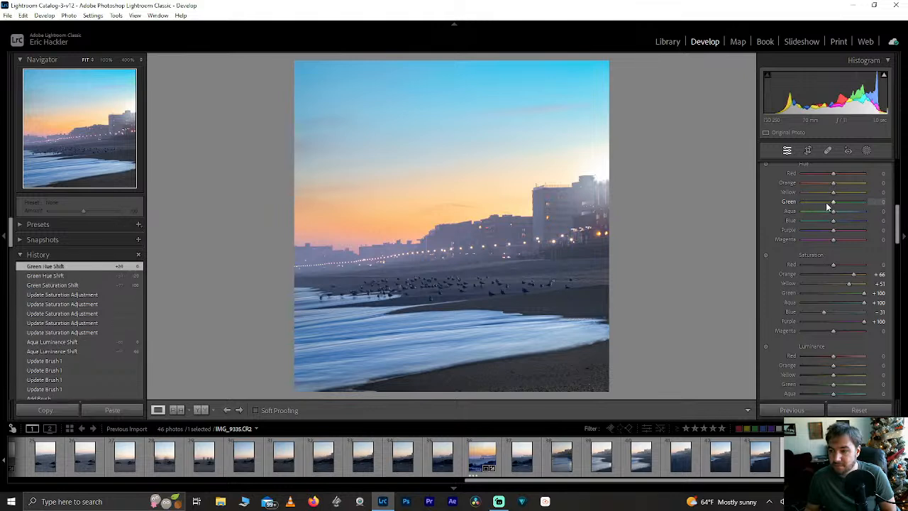
Reopen Mask 1 on the sky and raise its Saturation to about 13.
{"action": "left_click", "coordinate": [866, 150]}
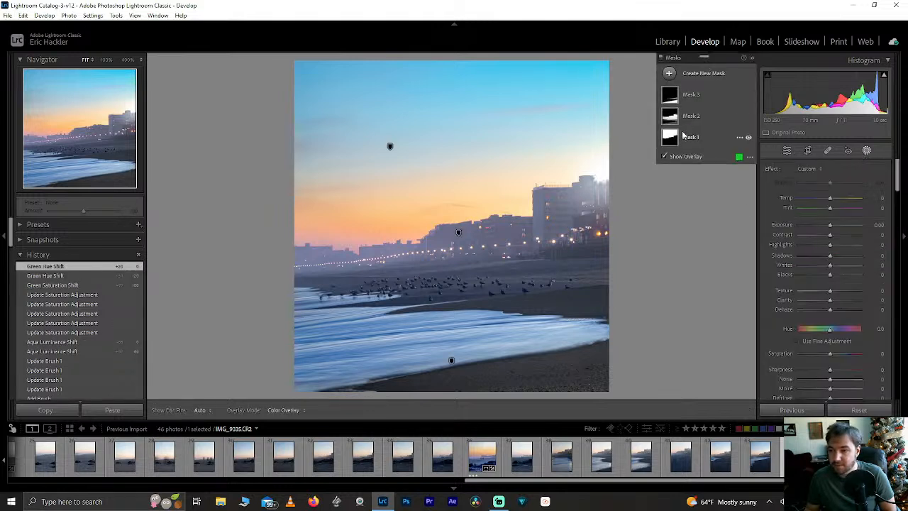
{"action": "left_click", "coordinate": [690, 137]}
{"action": "mouse_move", "coordinate": [824, 362]}
{"action": "left_mouse_down"}
{"action": "mouse_move", "coordinate": [839, 367]}
{"action": "mouse_move", "coordinate": [832, 364]}
{"action": "left_mouse_up"}
Undo the trial Yellow saturation of +45 and raise the Yellow luminance to +8.
{"action": "left_click_drag", "start_coordinate": [897, 174], "coordinate": [888, 261]}
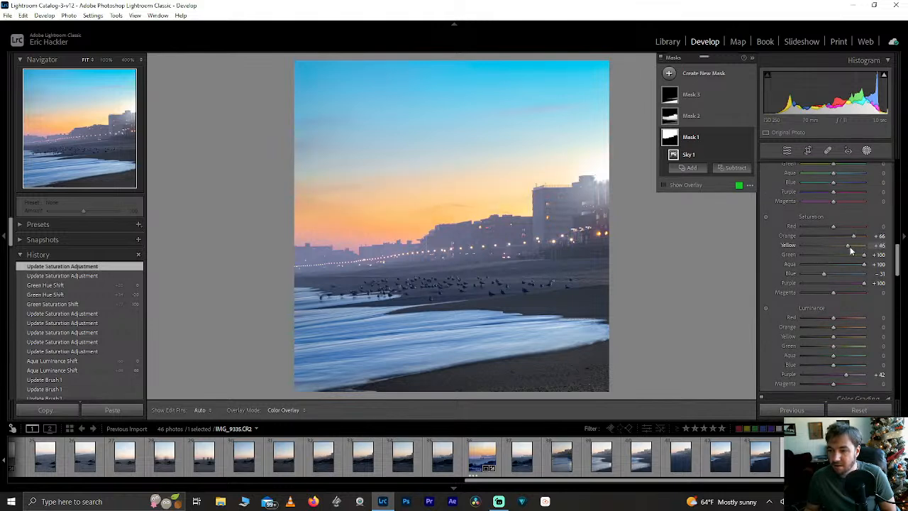
{"action": "key", "text": "ctrl+z"}
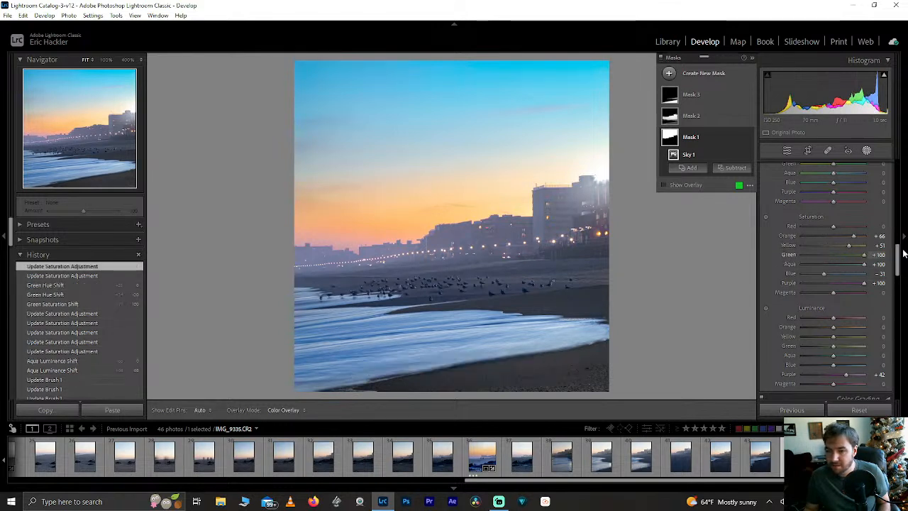
{"action": "mouse_move", "coordinate": [836, 347]}
{"action": "left_mouse_down"}
{"action": "mouse_move", "coordinate": [776, 344]}
{"action": "mouse_move", "coordinate": [830, 348]}
{"action": "left_mouse_up"}
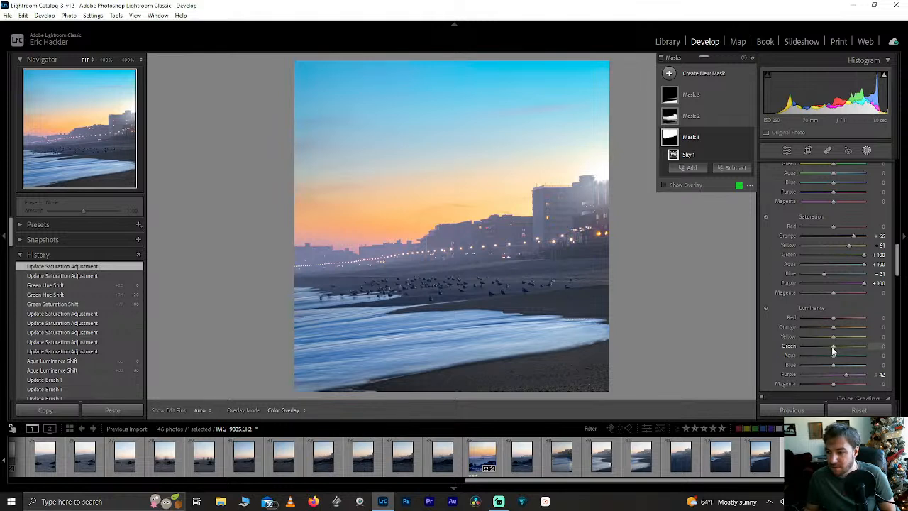
{"action": "left_click_drag", "start_coordinate": [837, 341], "coordinate": [836, 341]}
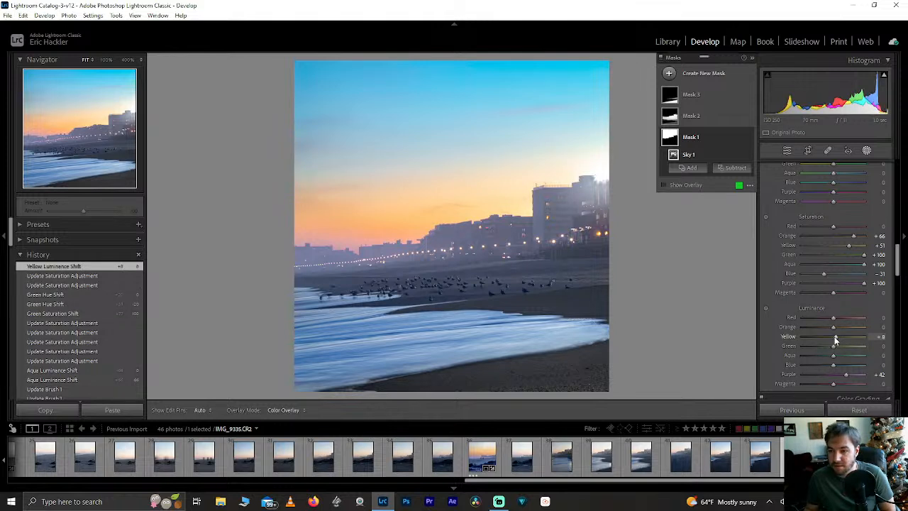
Try Aqua luminance at -15, reset it to 0, and raise the Orange luminance to +5.
{"action": "mouse_move", "coordinate": [832, 355]}
{"action": "left_mouse_down"}
{"action": "mouse_move", "coordinate": [845, 358]}
{"action": "mouse_move", "coordinate": [829, 362]}
{"action": "left_mouse_up"}
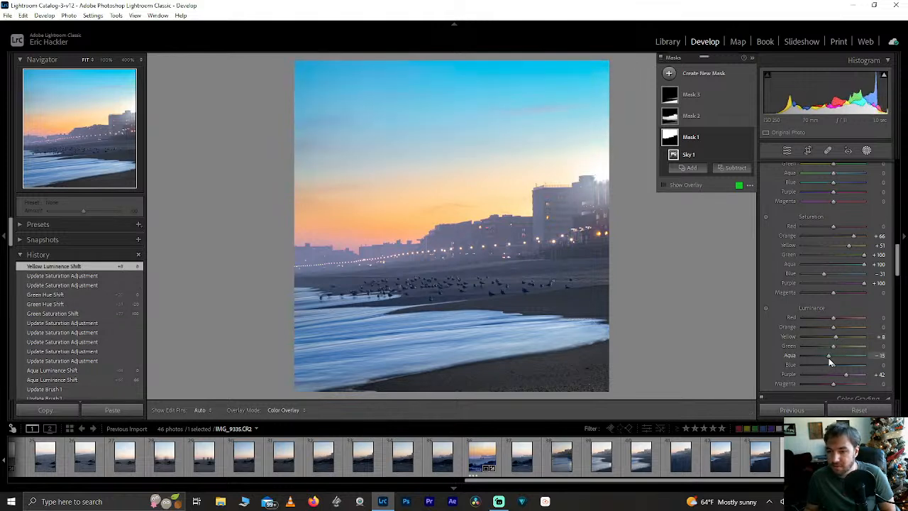
{"action": "double_click", "coordinate": [832, 362]}
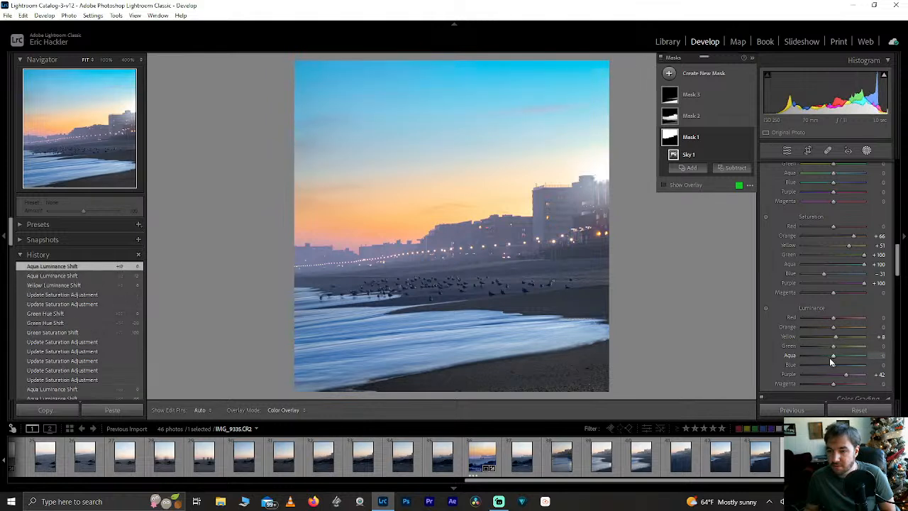
{"action": "left_click_drag", "start_coordinate": [834, 328], "coordinate": [837, 337]}
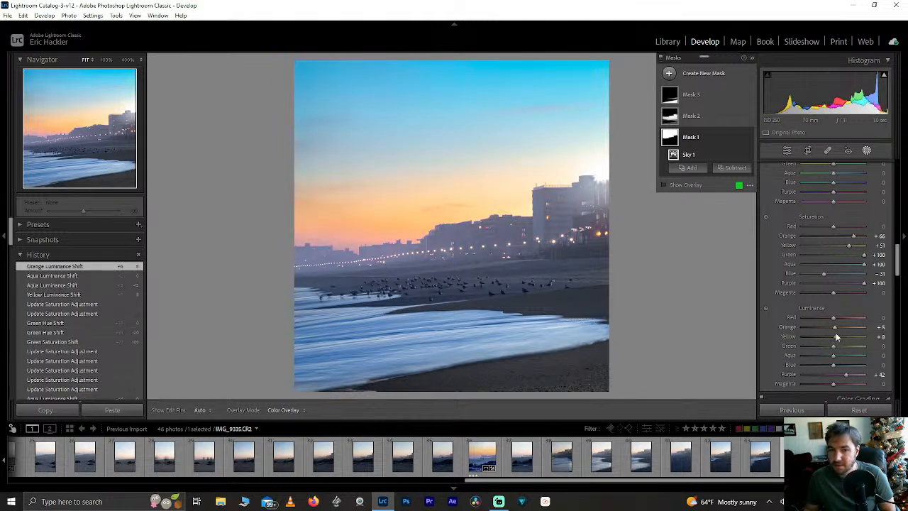
Try 43 for the sky Saturation in Mask 1 and settle on 35.
{"action": "left_click", "coordinate": [713, 137]}
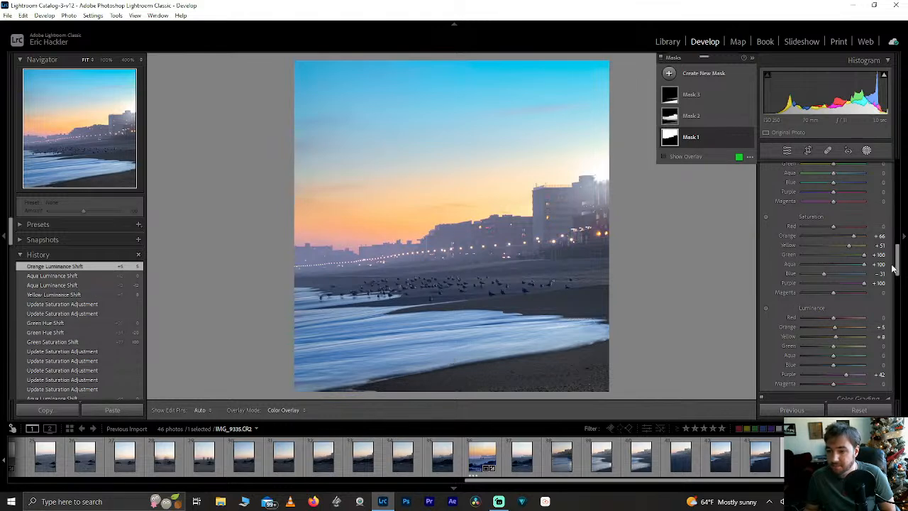
{"action": "left_click_drag", "start_coordinate": [896, 268], "coordinate": [897, 202]}
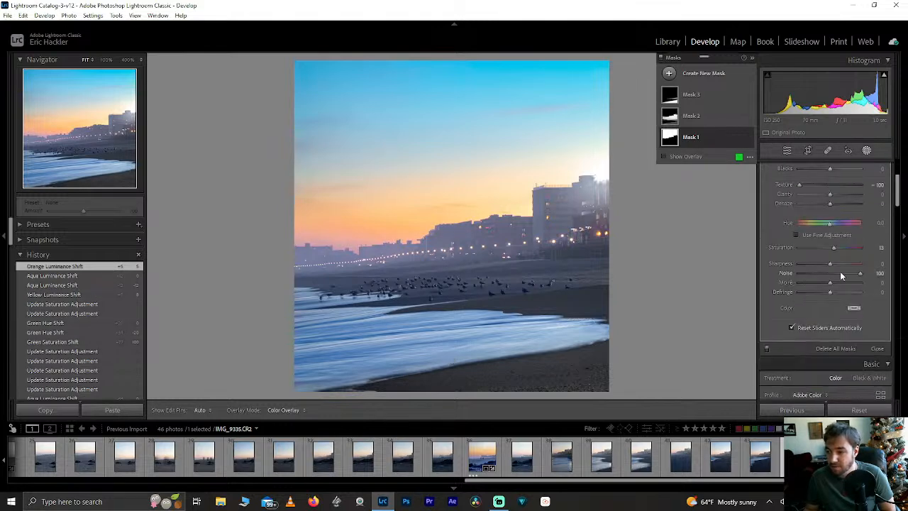
{"action": "left_click_drag", "start_coordinate": [835, 247], "coordinate": [843, 248]}
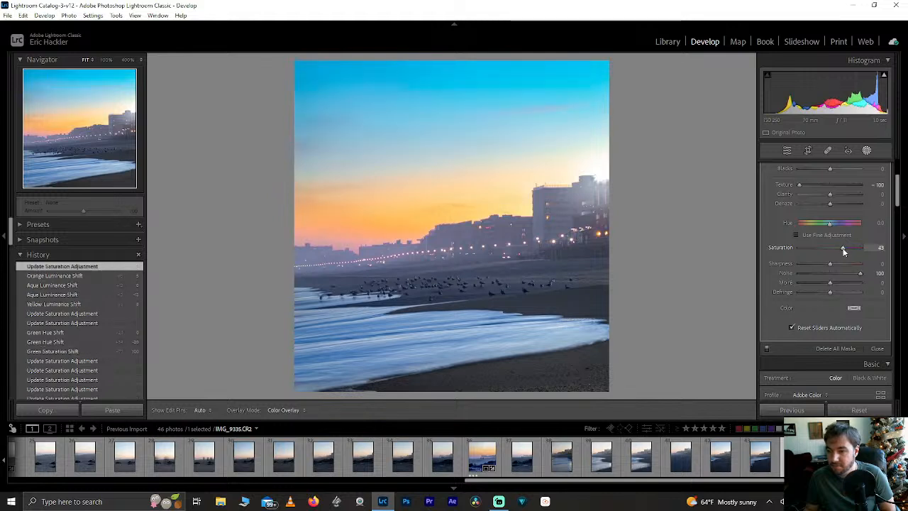
{"action": "left_click", "coordinate": [840, 251]}
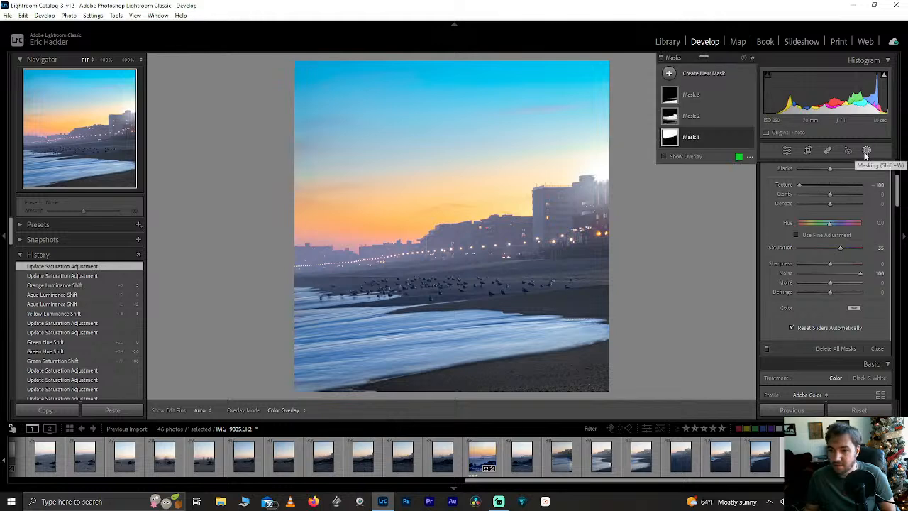
Reduce the Green saturation of IMG_9335.CR2 to +49.
{"action": "left_click_drag", "start_coordinate": [896, 195], "coordinate": [892, 220]}
{"action": "scroll", "coordinate": [864, 346], "scroll_direction": "down", "scroll_amount": 10}
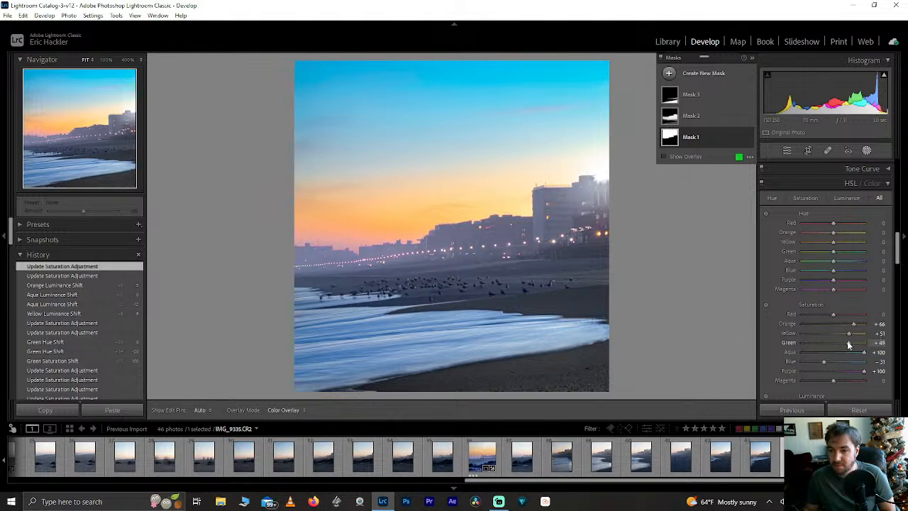
{"action": "left_click_drag", "start_coordinate": [849, 345], "coordinate": [848, 345]}
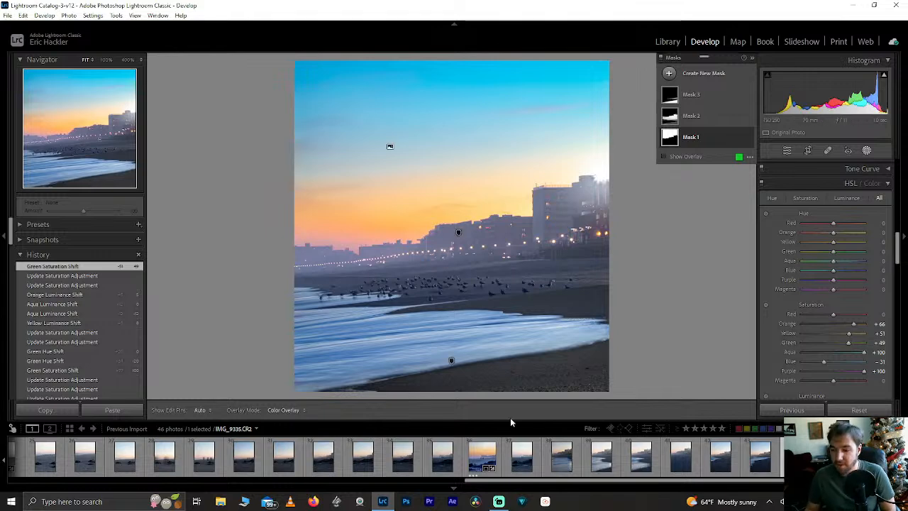
Reopen IMG_9273.CR2 and trim a narrow strip off the left side of its crop, beside the distant buildings.
{"action": "scroll", "coordinate": [461, 457], "scroll_direction": "up", "scroll_amount": 5}
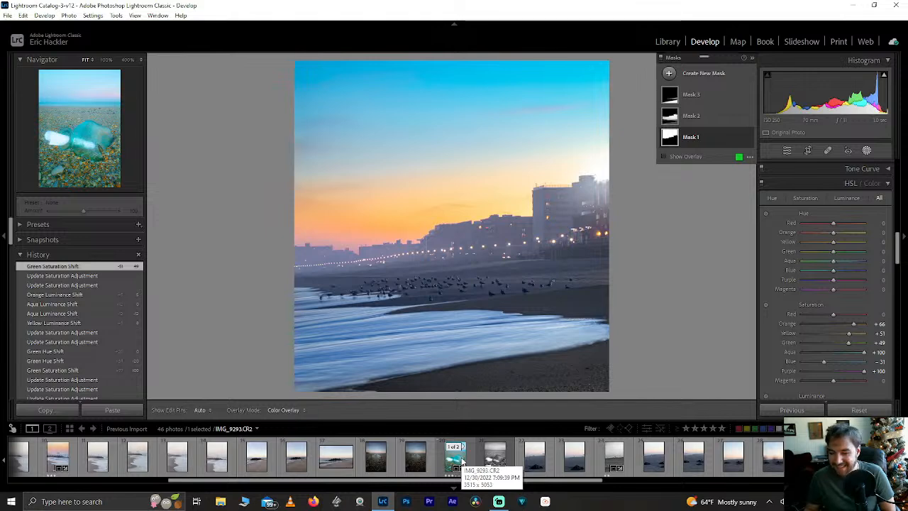
{"action": "scroll", "coordinate": [461, 458], "scroll_direction": "up", "scroll_amount": 5}
{"action": "left_click", "coordinate": [300, 461]}
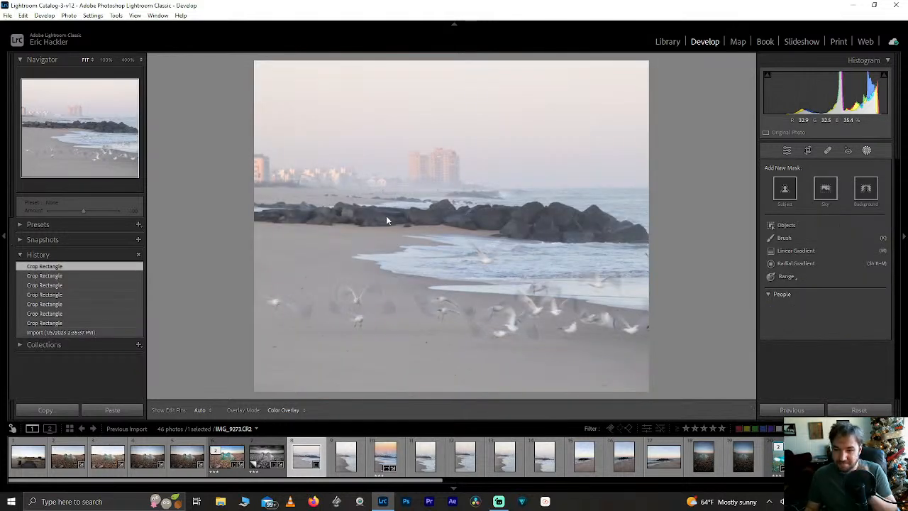
{"action": "left_click", "coordinate": [807, 150]}
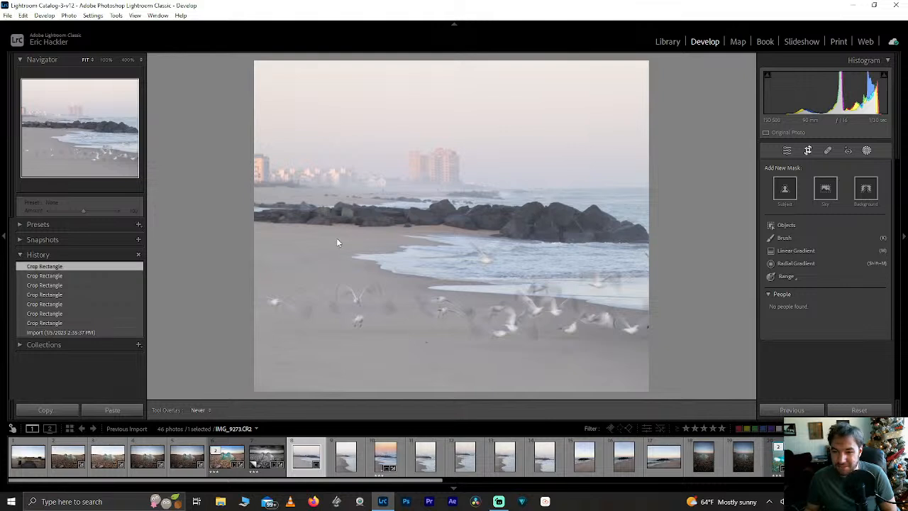
{"action": "left_click_drag", "start_coordinate": [350, 231], "coordinate": [355, 229]}
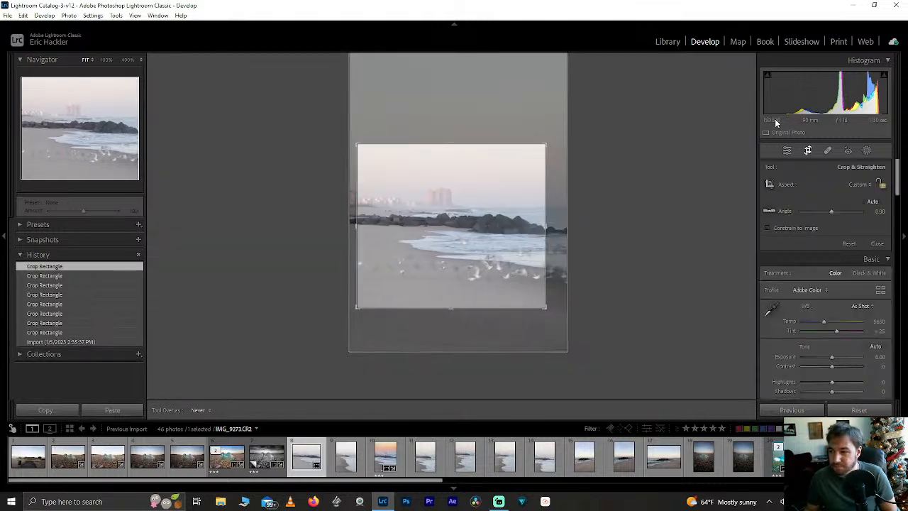
{"action": "left_click", "coordinate": [807, 150]}
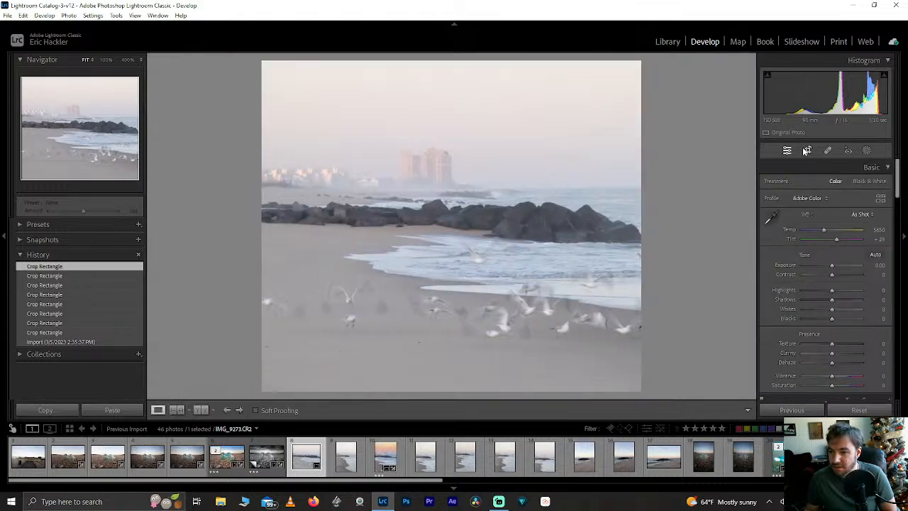
Widen the crop of IMG_9273.CR2 on the right side to take in more sea and gulls.
{"action": "left_click", "coordinate": [807, 150]}
{"action": "left_click_drag", "start_coordinate": [547, 233], "coordinate": [554, 232]}
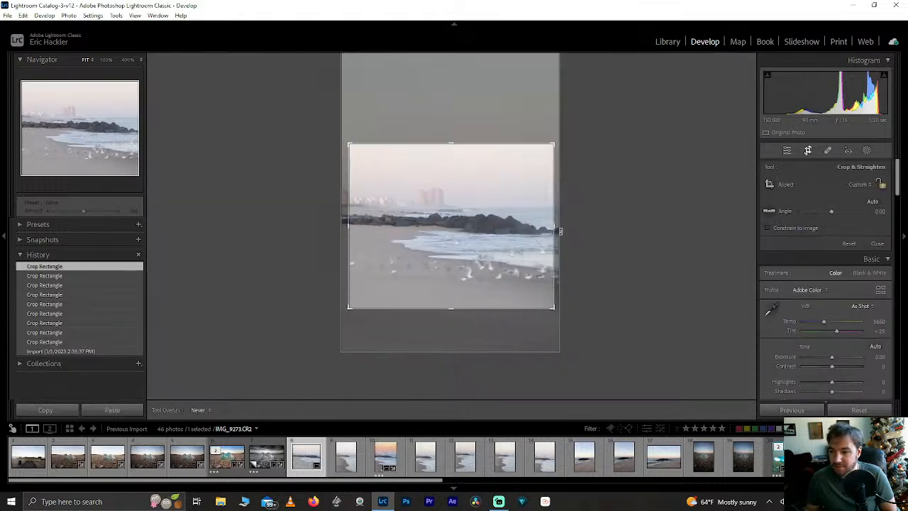
{"action": "left_click", "coordinate": [788, 151]}
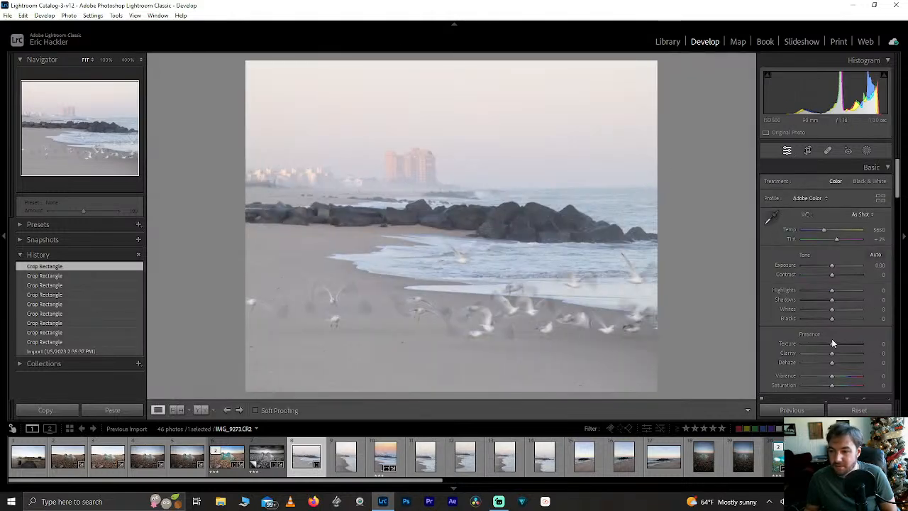
Set Clarity and Texture to +100 and Dehaze to +50 for the gull-and-jetty photo.
{"action": "left_click_drag", "start_coordinate": [832, 353], "coordinate": [852, 375]}
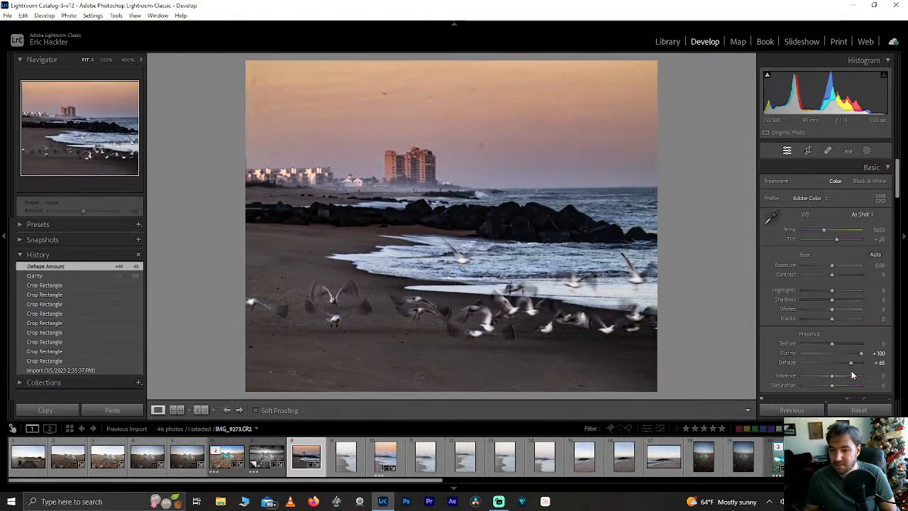
{"action": "left_click_drag", "start_coordinate": [850, 370], "coordinate": [870, 344]}
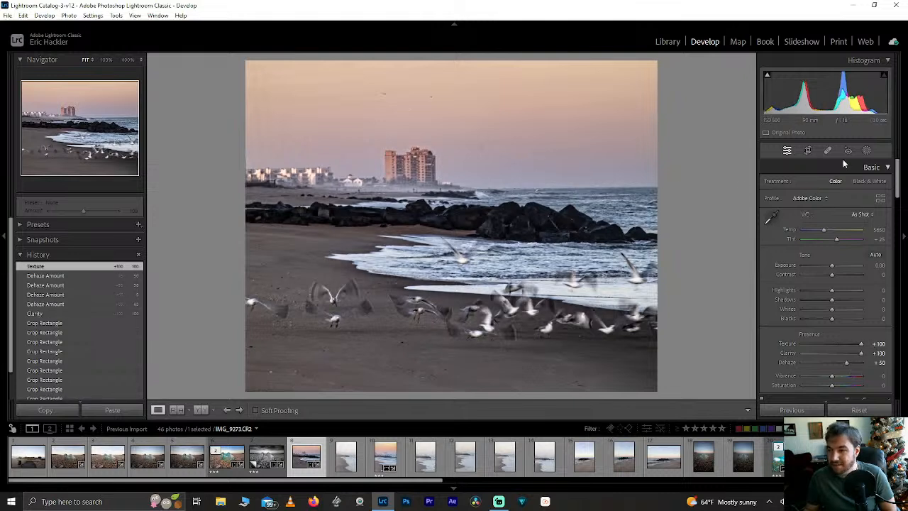
Add a new mask that selects the sky in IMG_9273.CR2.
{"action": "left_click", "coordinate": [866, 150]}
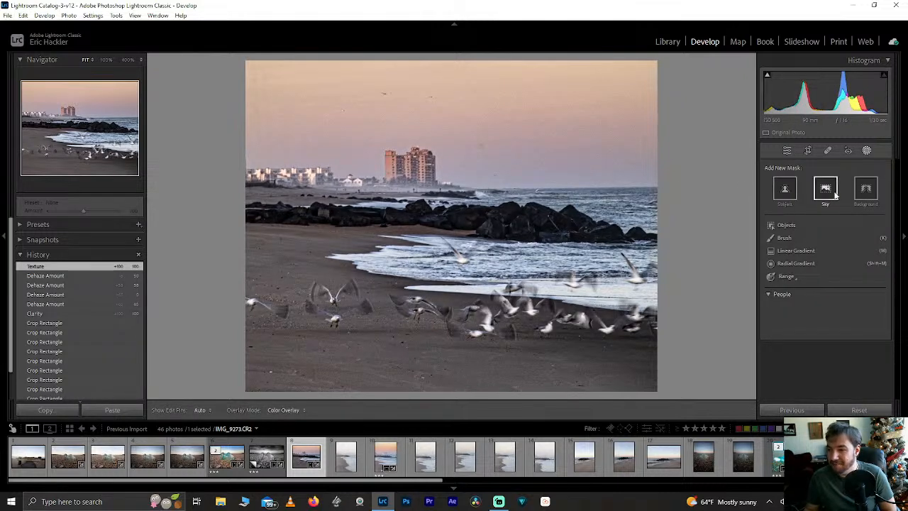
{"action": "left_click", "coordinate": [824, 190]}
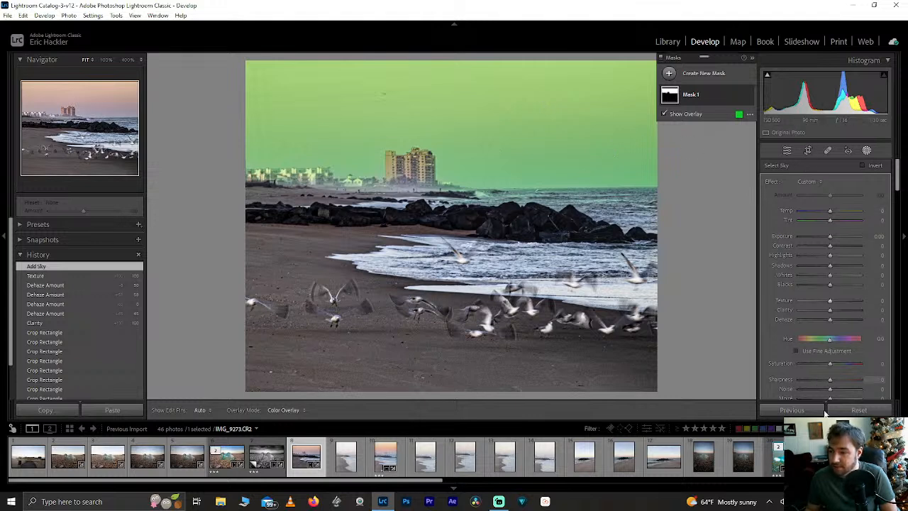
Set the sky mask's Noise to 100, Sharpness and Texture to -100, and Contrast to 95.
{"action": "left_click_drag", "start_coordinate": [827, 390], "coordinate": [705, 374]}
{"action": "left_click_drag", "start_coordinate": [833, 305], "coordinate": [754, 306]}
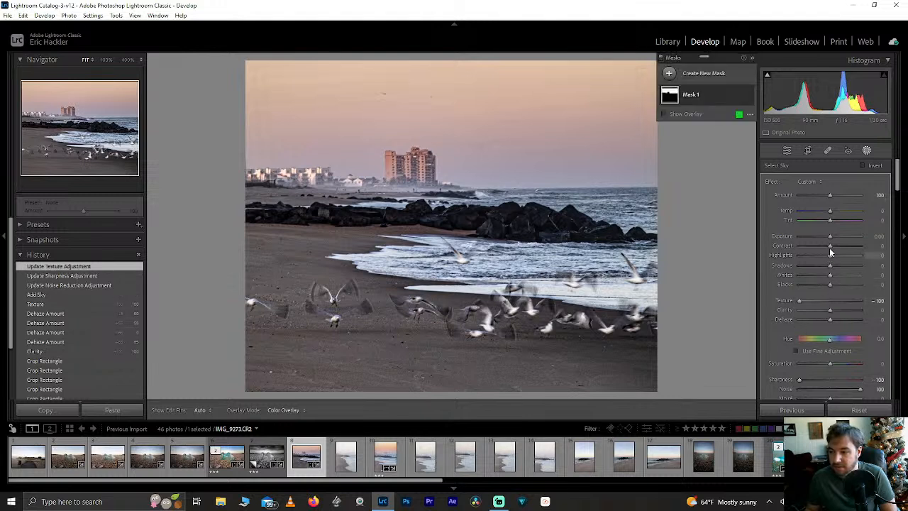
{"action": "left_click_drag", "start_coordinate": [832, 252], "coordinate": [860, 245]}
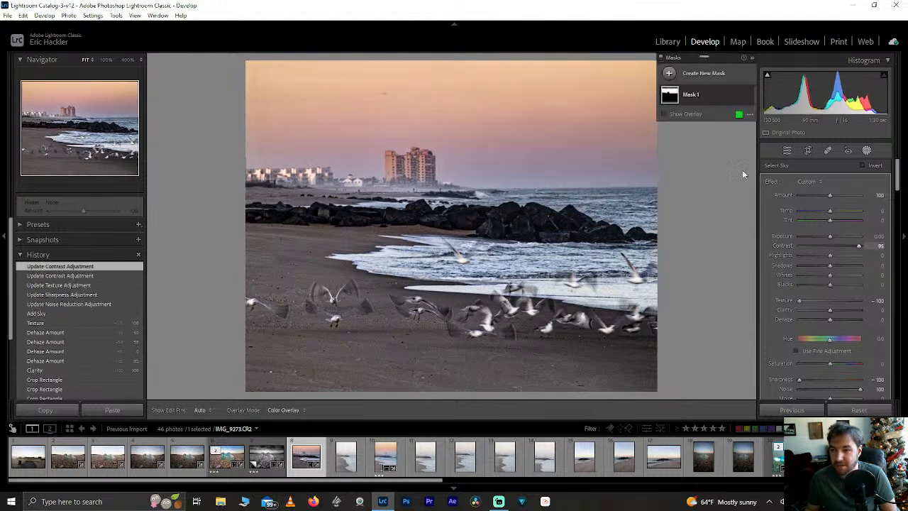
Set the sky mask's Clarity to -49 and Blacks to -46, leaving Dehaze and Shadows at 0.
{"action": "left_click_drag", "start_coordinate": [828, 311], "coordinate": [812, 312]}
{"action": "left_click_drag", "start_coordinate": [815, 310], "coordinate": [834, 319]}
{"action": "double_click", "coordinate": [834, 319]}
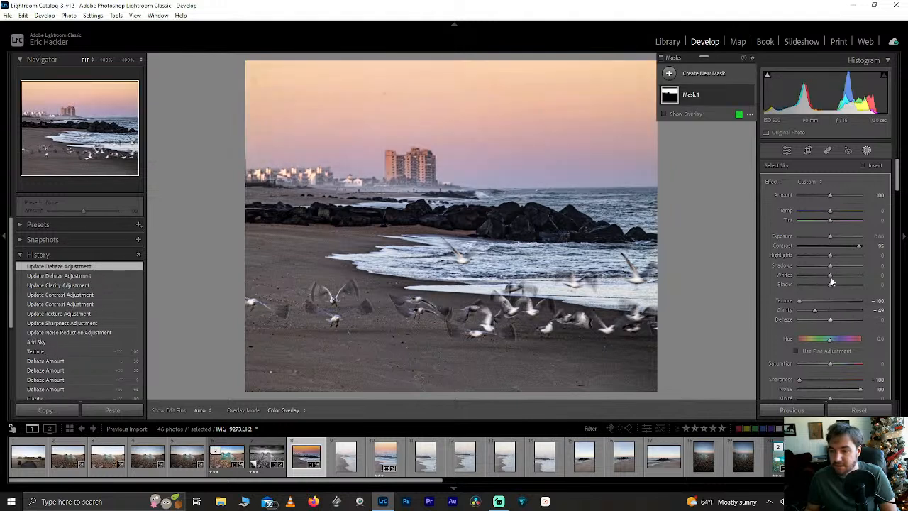
{"action": "left_click_drag", "start_coordinate": [830, 268], "coordinate": [815, 285]}
{"action": "double_click", "coordinate": [807, 267]}
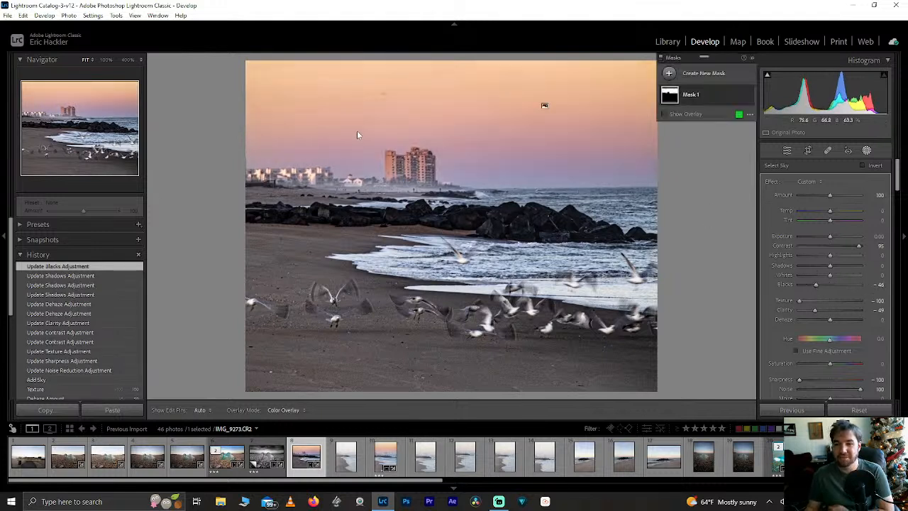
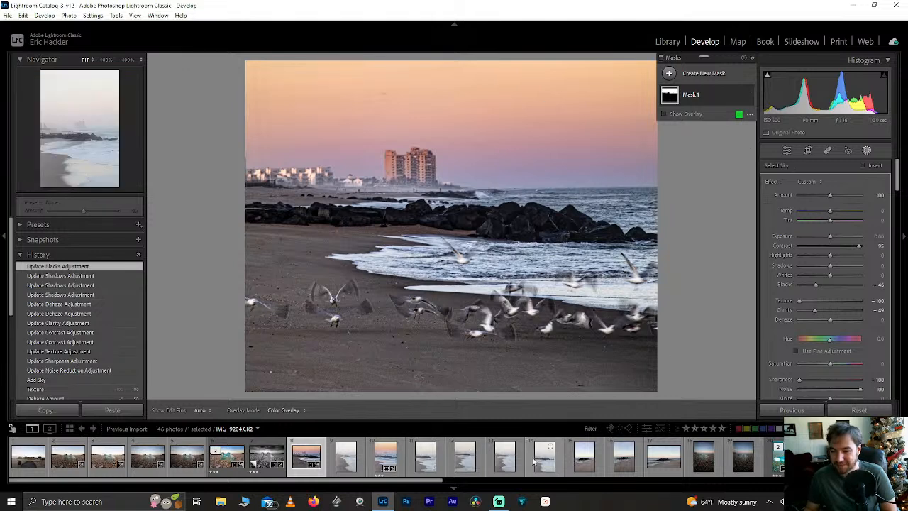
Open IMG_9287.CR2 and add a mask that selects its sky.
{"action": "left_click", "coordinate": [576, 460]}
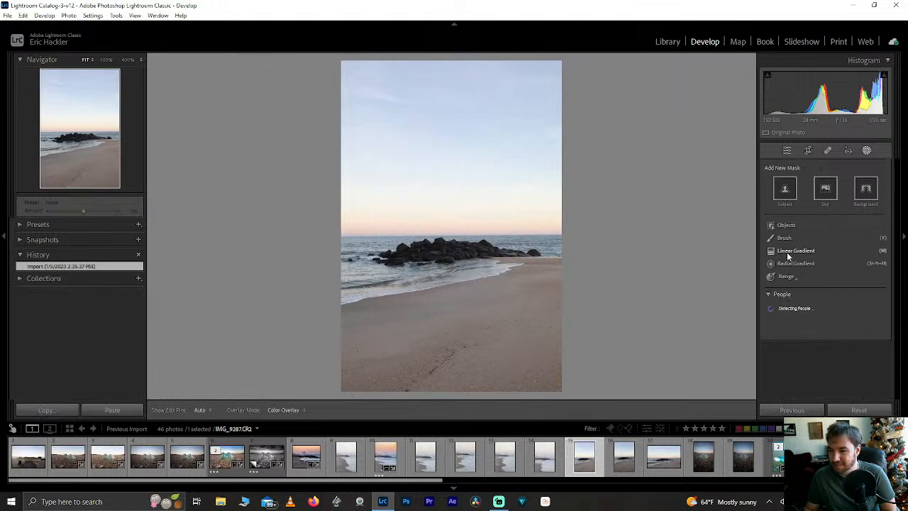
{"action": "left_click", "coordinate": [825, 188]}
{"action": "left_click", "coordinate": [825, 188]}
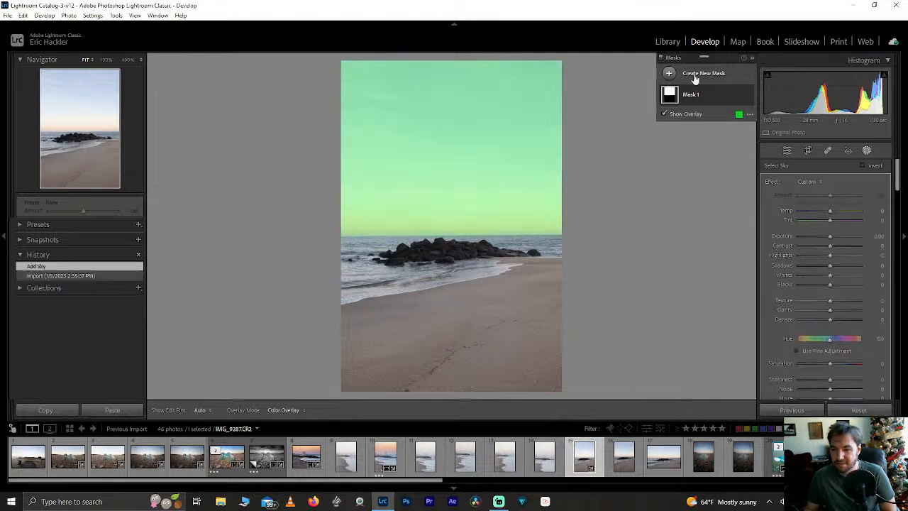
Set Dehaze to +100 for the whole IMG_9287.CR2 photo and to 100 within its sky mask.
{"action": "left_click", "coordinate": [788, 150]}
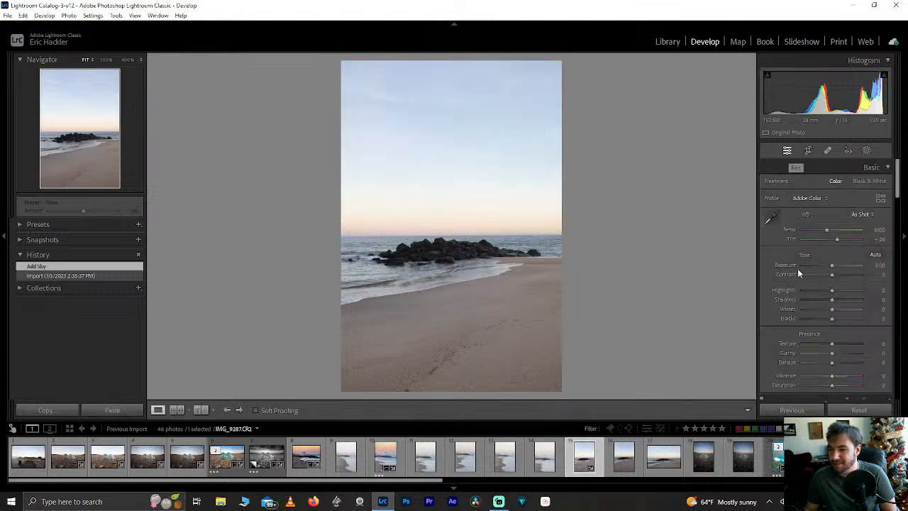
{"action": "left_click_drag", "start_coordinate": [865, 363], "coordinate": [868, 362]}
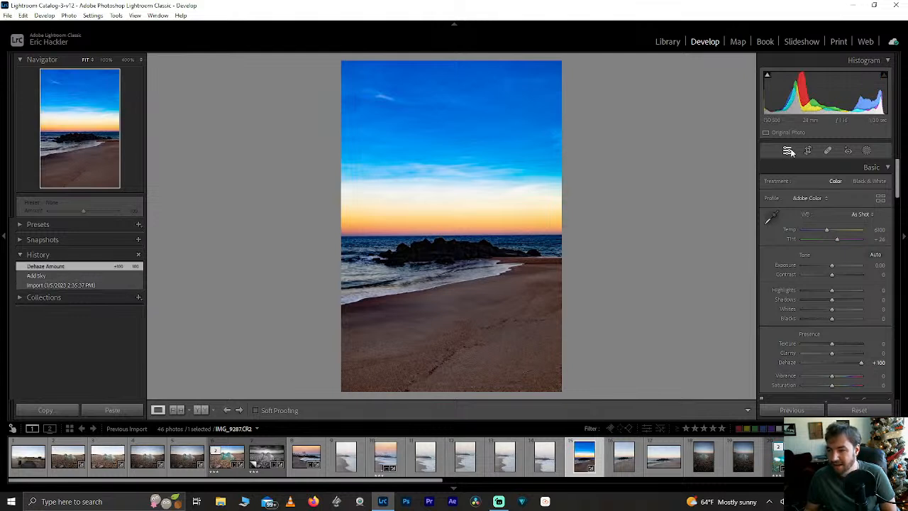
{"action": "left_click", "coordinate": [865, 151]}
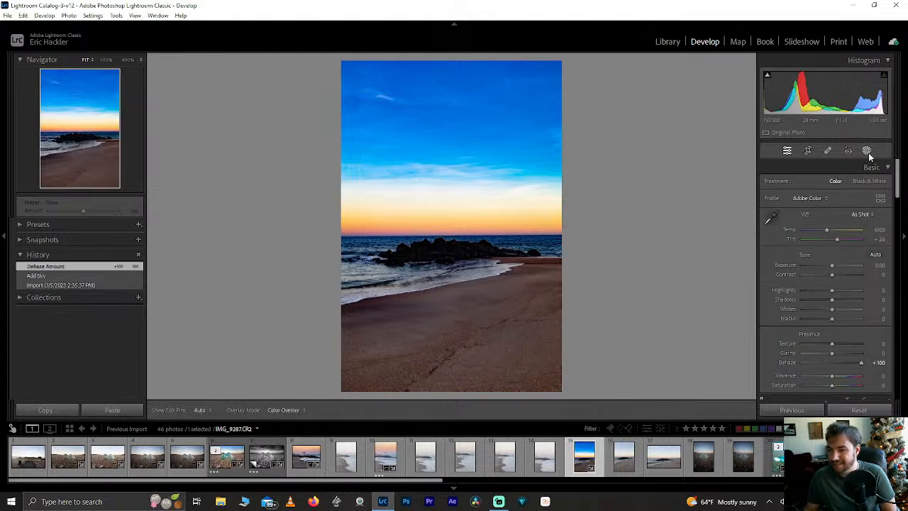
{"action": "left_click", "coordinate": [686, 93]}
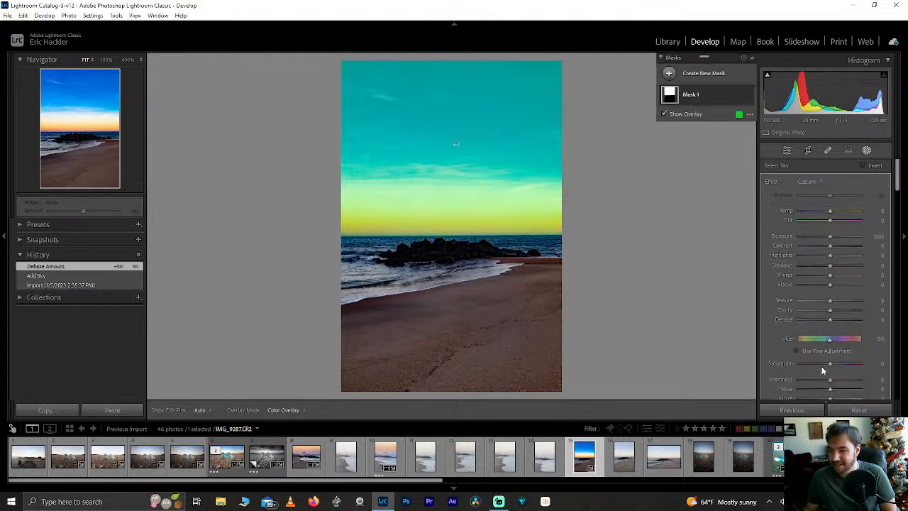
{"action": "left_click_drag", "start_coordinate": [830, 320], "coordinate": [860, 320]}
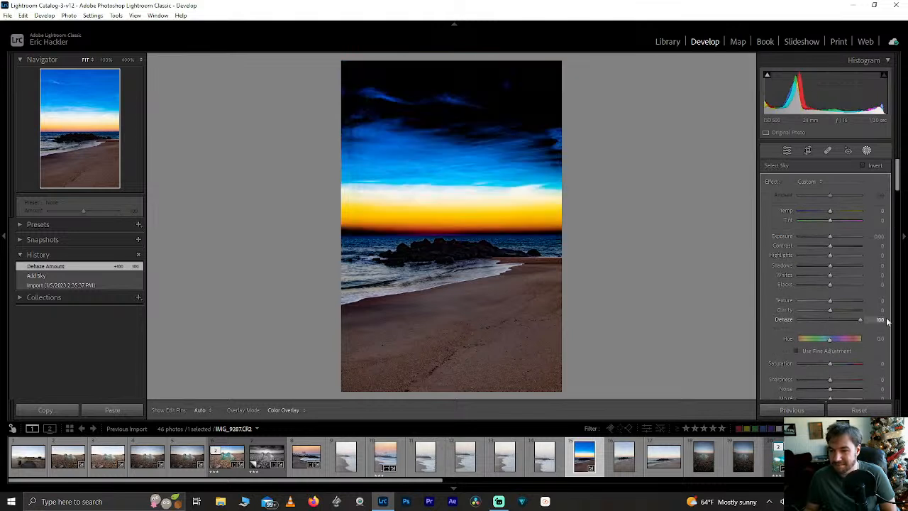
Duplicate the sky mask of IMG_9287.CR2 twice to stack the dehaze effect, and revert the photo to its import state.
{"action": "right_click", "coordinate": [740, 94]}
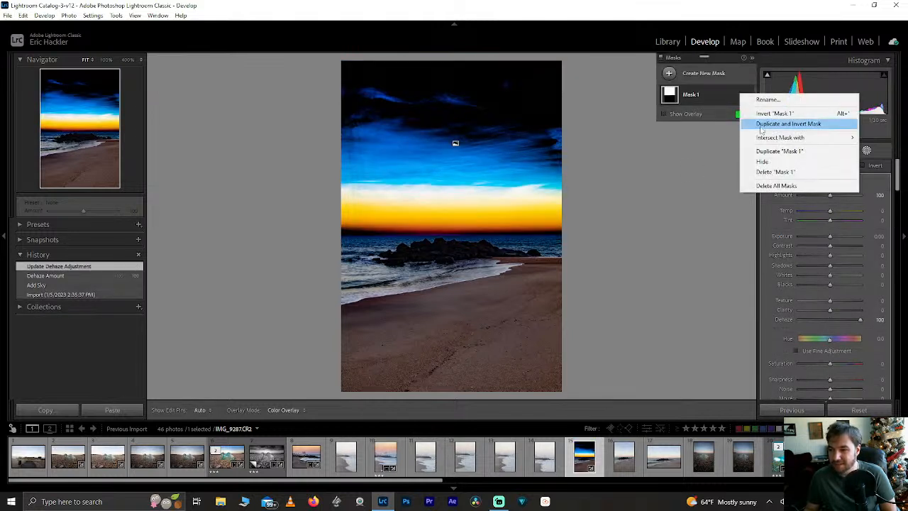
{"action": "left_click", "coordinate": [767, 151]}
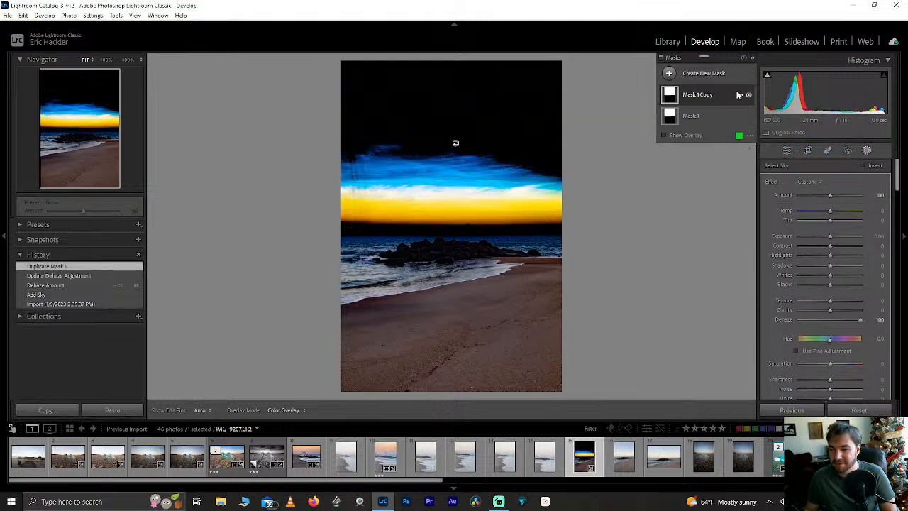
{"action": "right_click", "coordinate": [738, 94]}
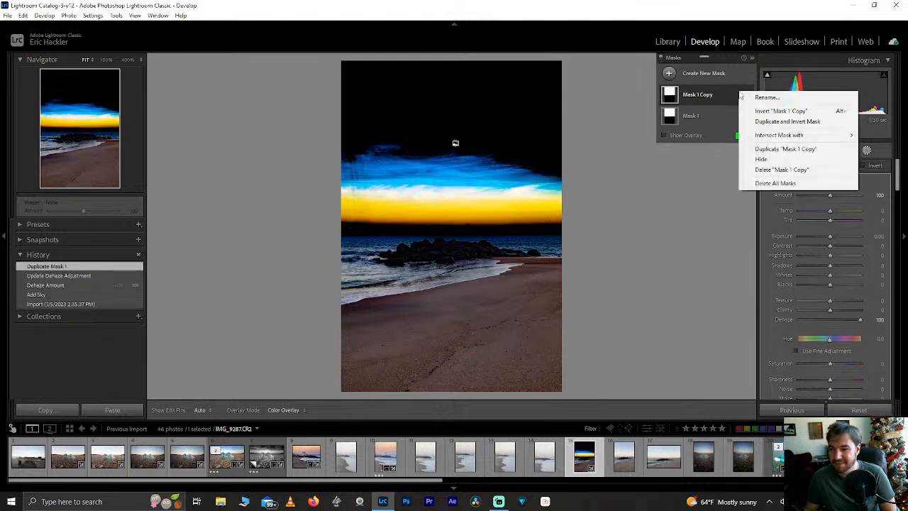
{"action": "left_click", "coordinate": [765, 148]}
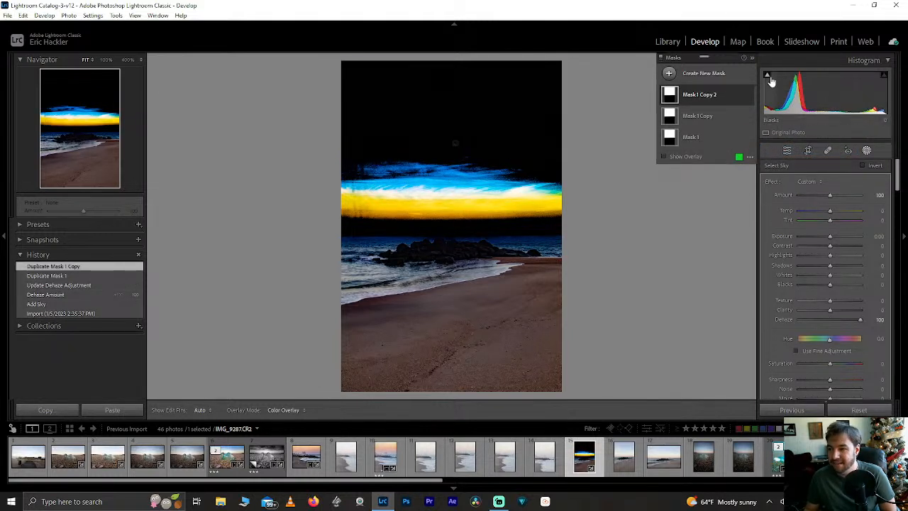
{"action": "mouse_move", "coordinate": [770, 79]}
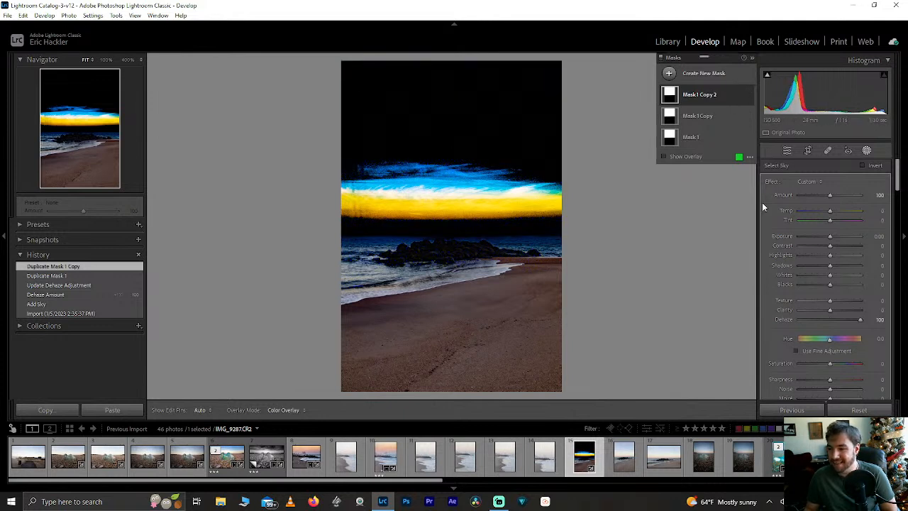
{"action": "left_click", "coordinate": [49, 313]}
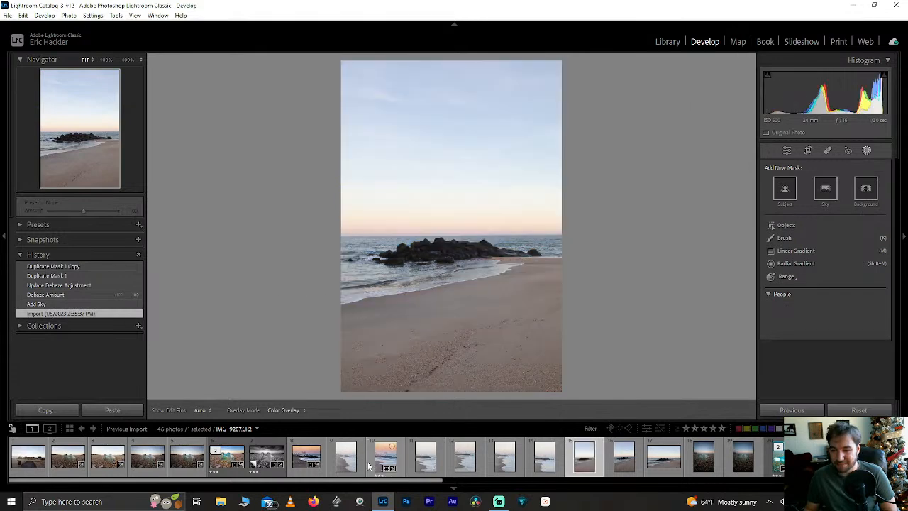
Reopen IMG_9273.CR2 and remove the dark speck in the sky above the tall building with a size 64 healing brush.
{"action": "left_click", "coordinate": [301, 454]}
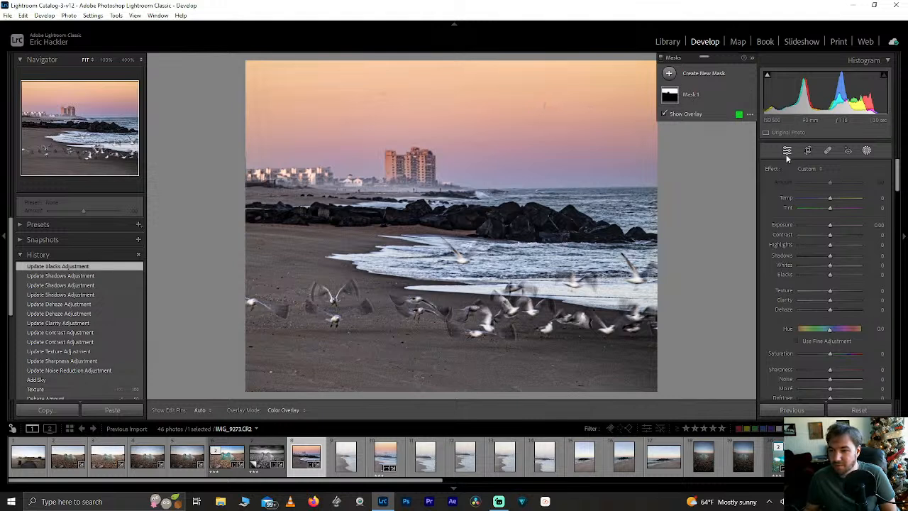
{"action": "left_click", "coordinate": [828, 150]}
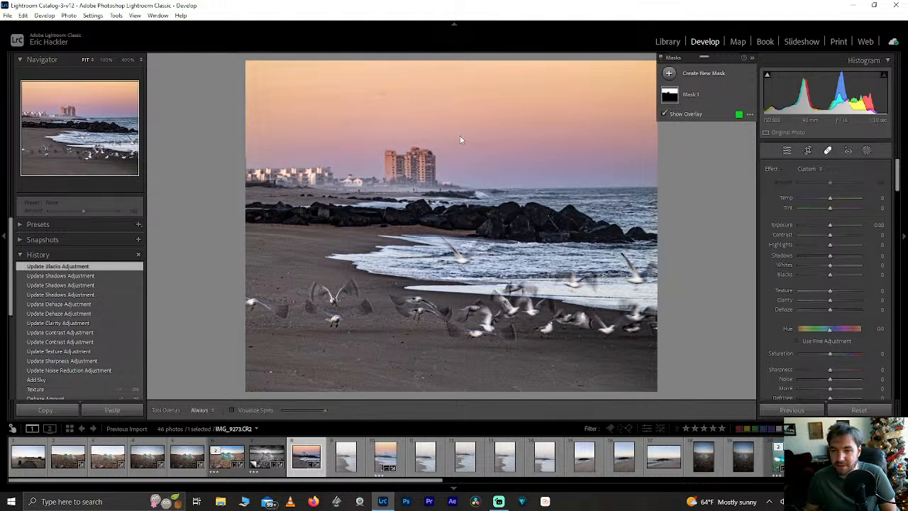
{"action": "scroll", "coordinate": [387, 94], "scroll_direction": "up", "scroll_amount": 4}
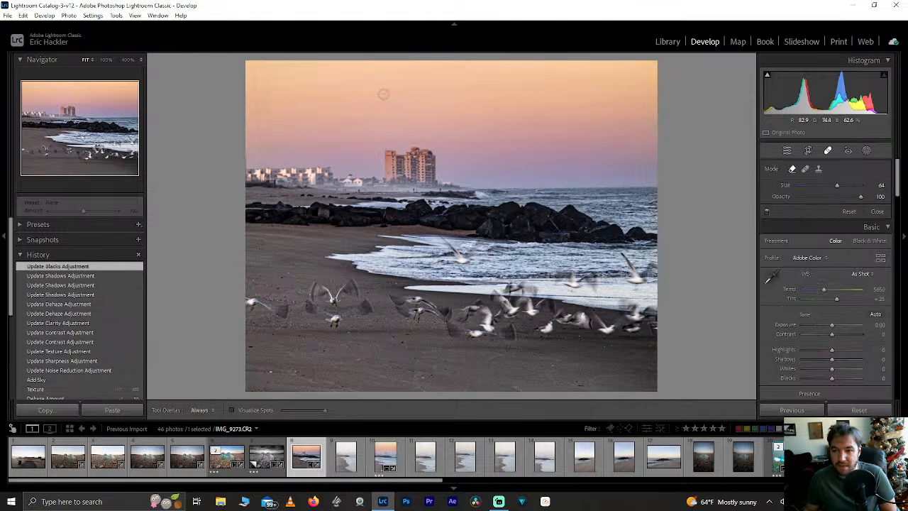
{"action": "left_click", "coordinate": [383, 93]}
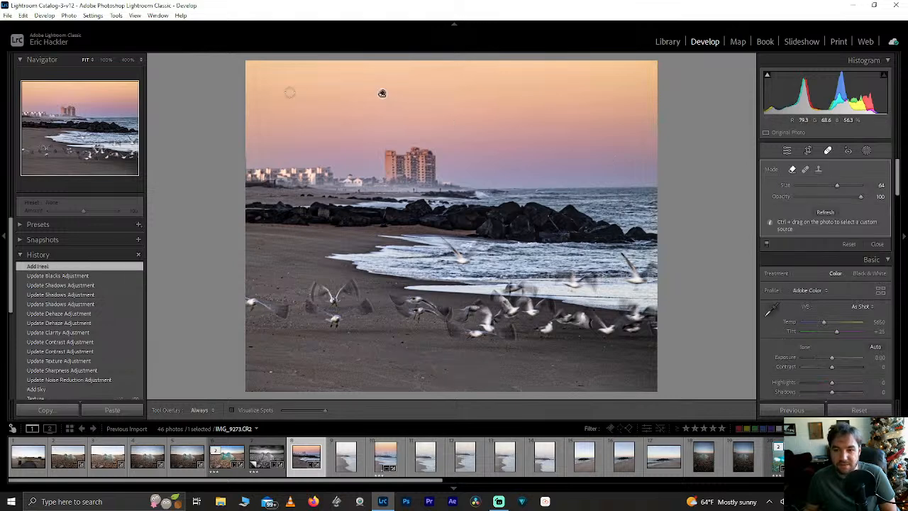
Heal three more sky spots near the tall building: one above it at brush size 54 and two beside it at size 64.
{"action": "left_click", "coordinate": [90, 99]}
{"action": "left_click", "coordinate": [129, 60]}
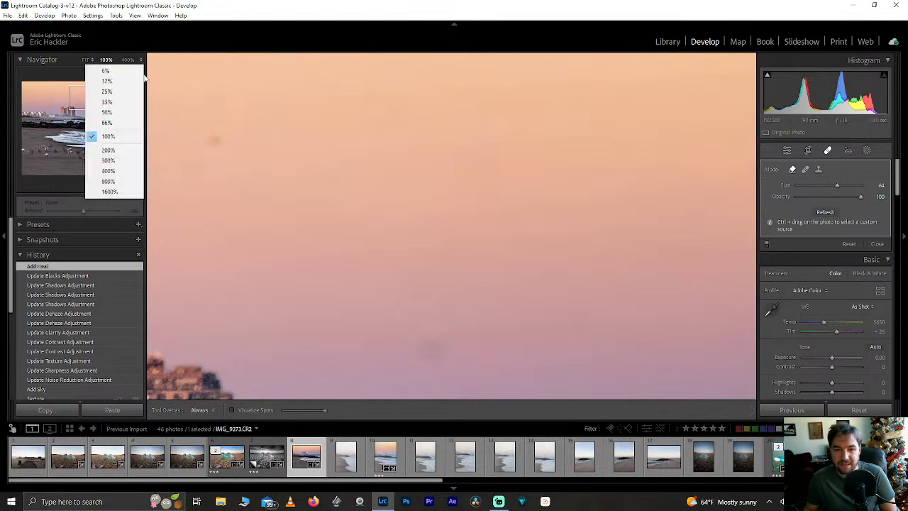
{"action": "left_click", "coordinate": [107, 114]}
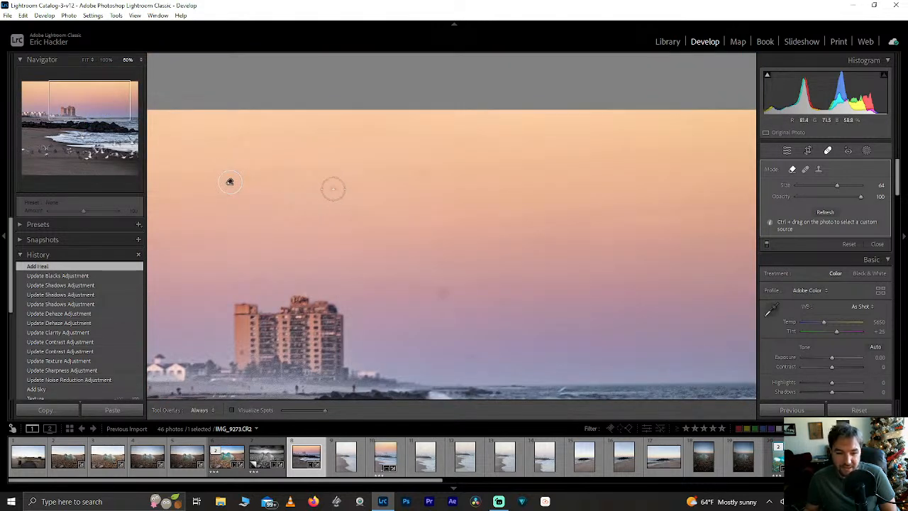
{"action": "scroll", "coordinate": [333, 188], "scroll_direction": "down", "scroll_amount": 2}
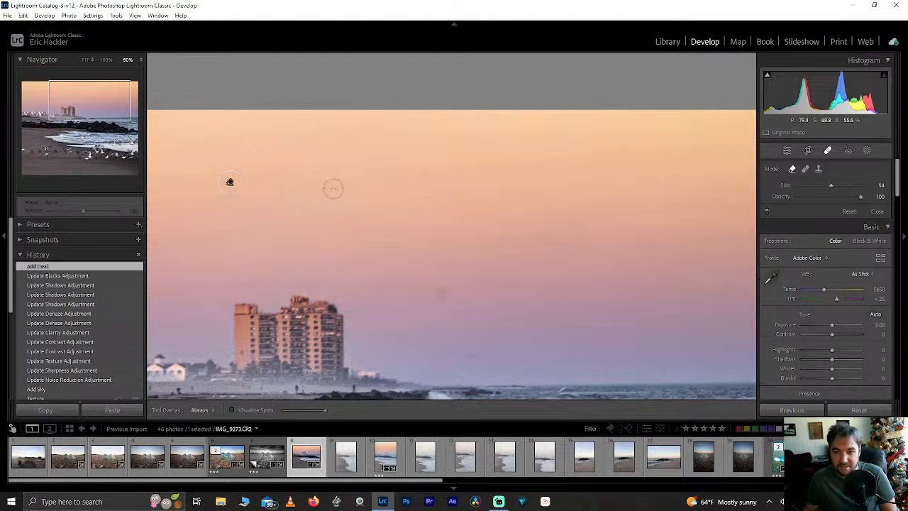
{"action": "left_click", "coordinate": [331, 187]}
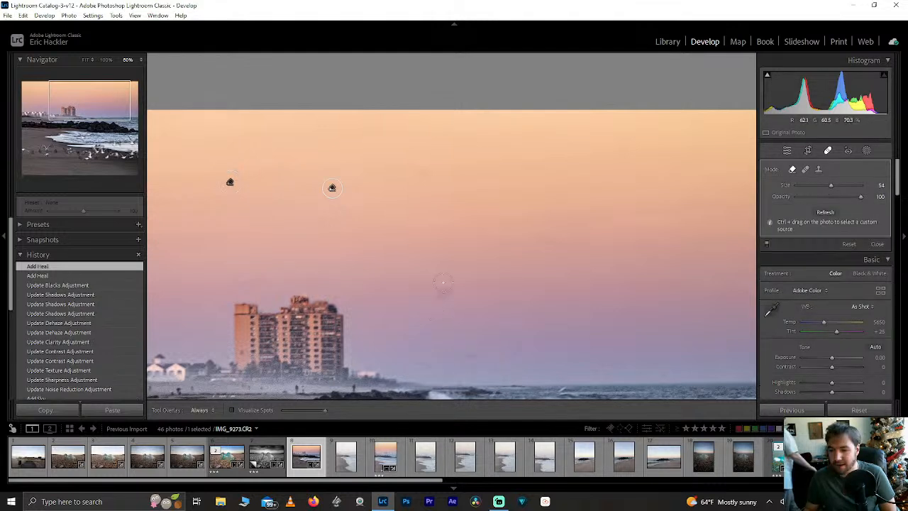
{"action": "scroll", "coordinate": [439, 293], "scroll_direction": "up", "scroll_amount": 2}
{"action": "left_click", "coordinate": [439, 295]}
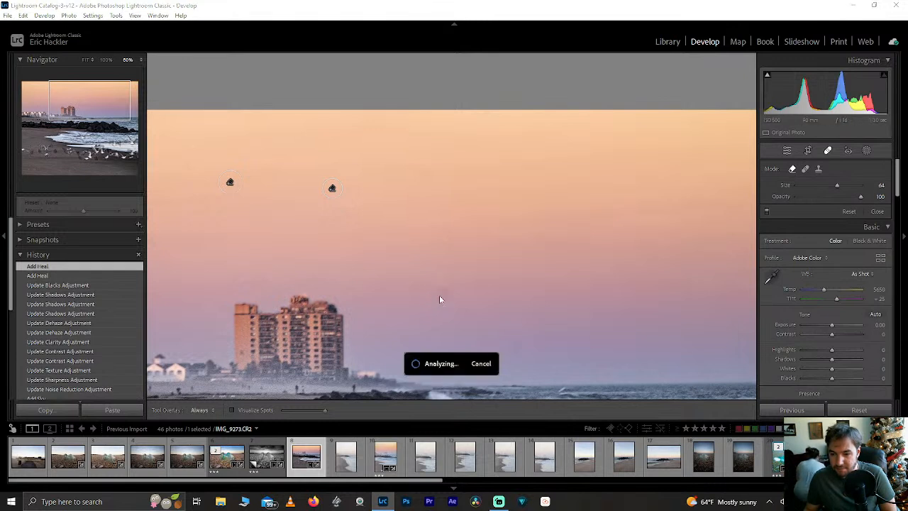
{"action": "left_click", "coordinate": [469, 357]}
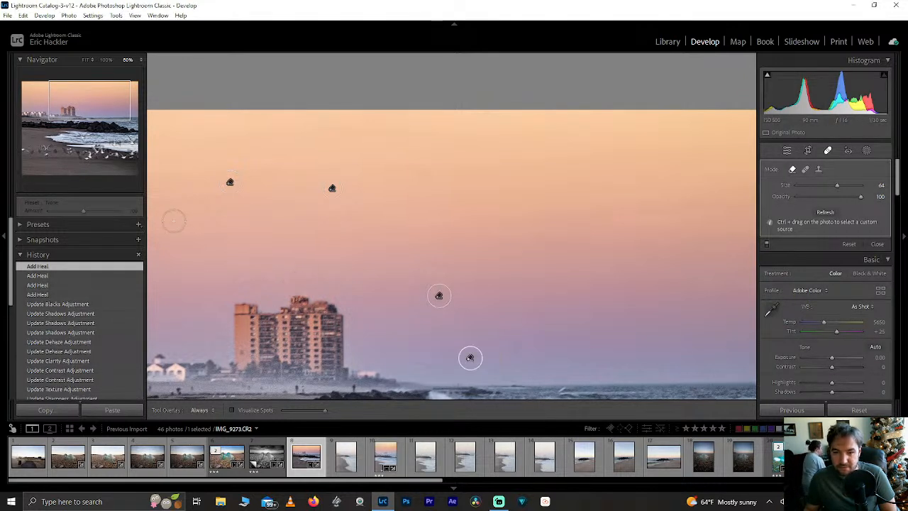
Heal three spots in the sky over the sea, one near the upper edge and two along the photo's right edge.
{"action": "left_click_drag", "start_coordinate": [78, 92], "coordinate": [114, 103]}
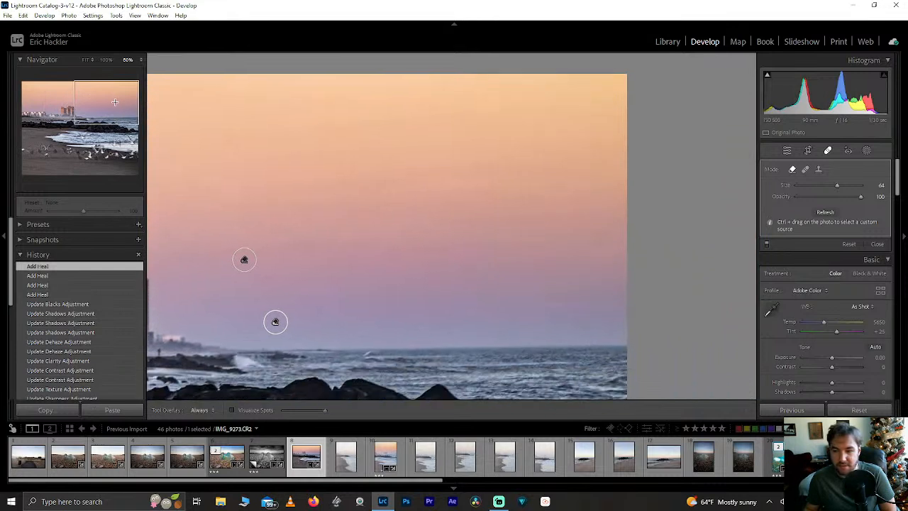
{"action": "left_click", "coordinate": [600, 245]}
{"action": "left_click", "coordinate": [429, 107]}
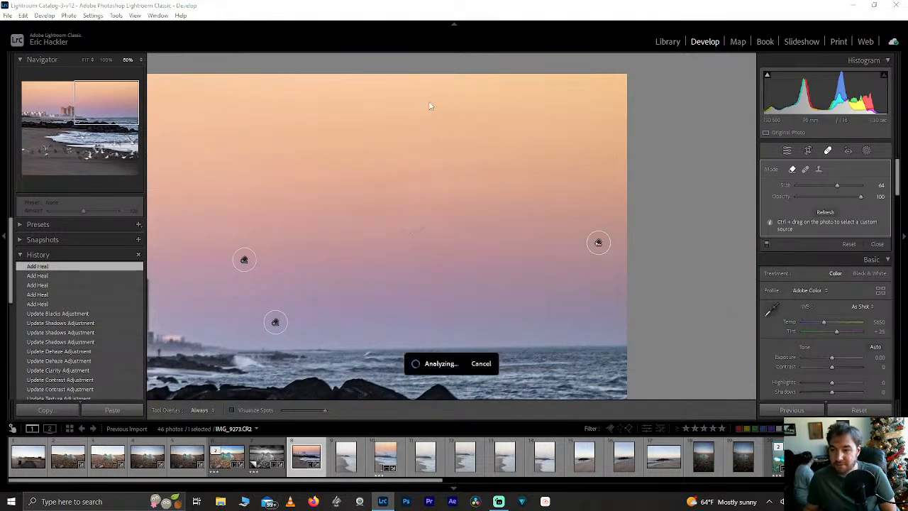
{"action": "left_click", "coordinate": [604, 115]}
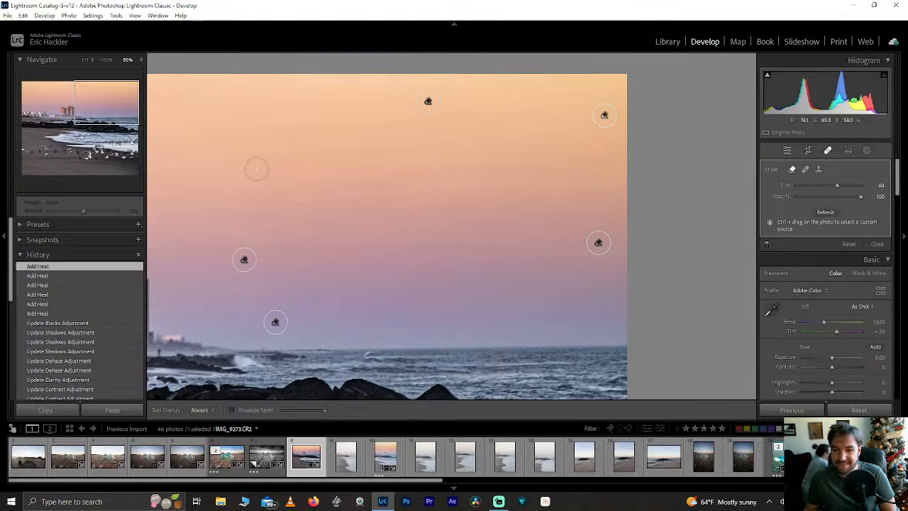
Heal three spots in the sky above the white houses, two of them along the photo's left edge.
{"action": "left_click_drag", "start_coordinate": [108, 106], "coordinate": [60, 107]}
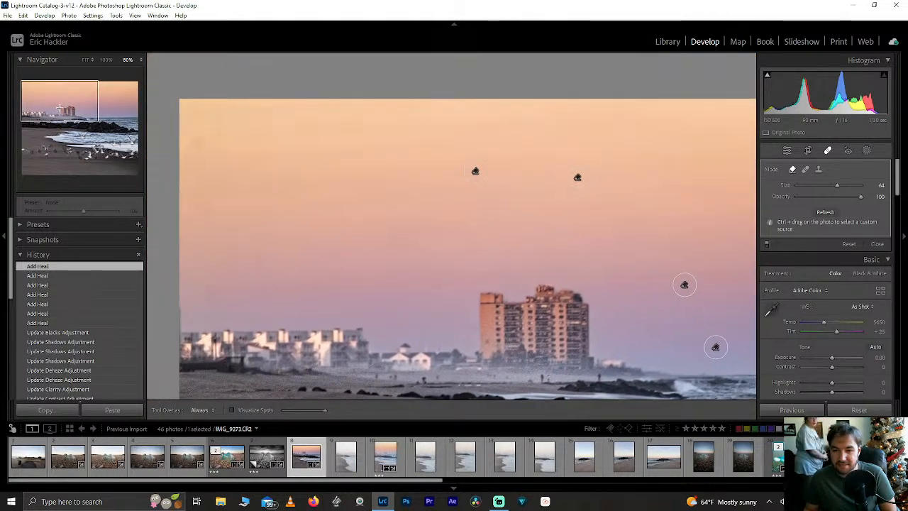
{"action": "left_click", "coordinate": [390, 205]}
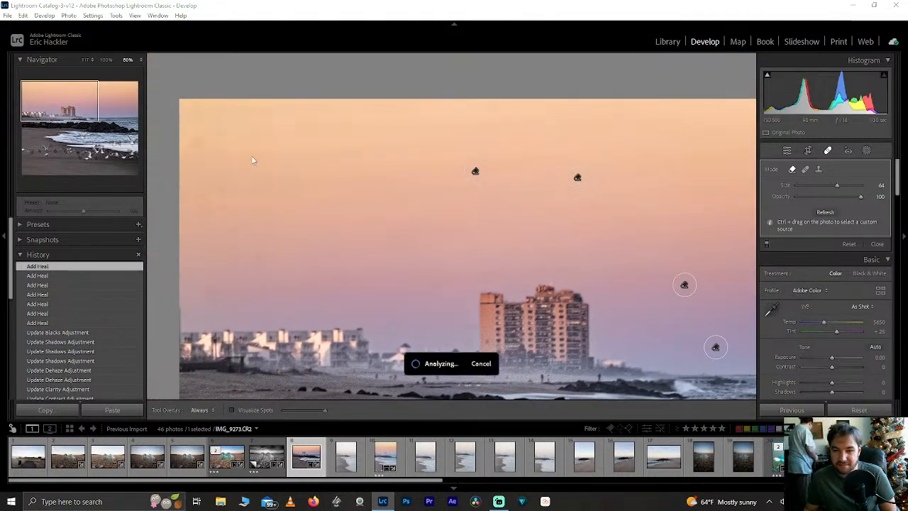
{"action": "left_click", "coordinate": [197, 142]}
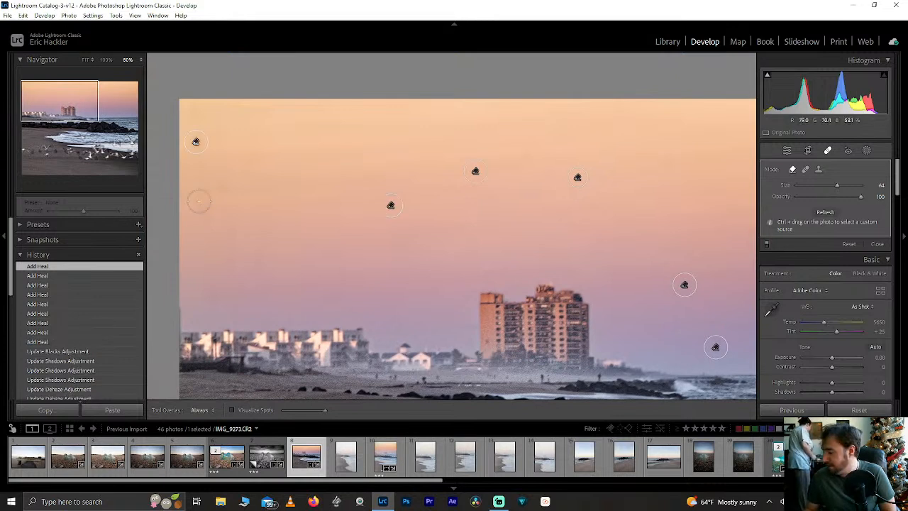
{"action": "left_click", "coordinate": [198, 201]}
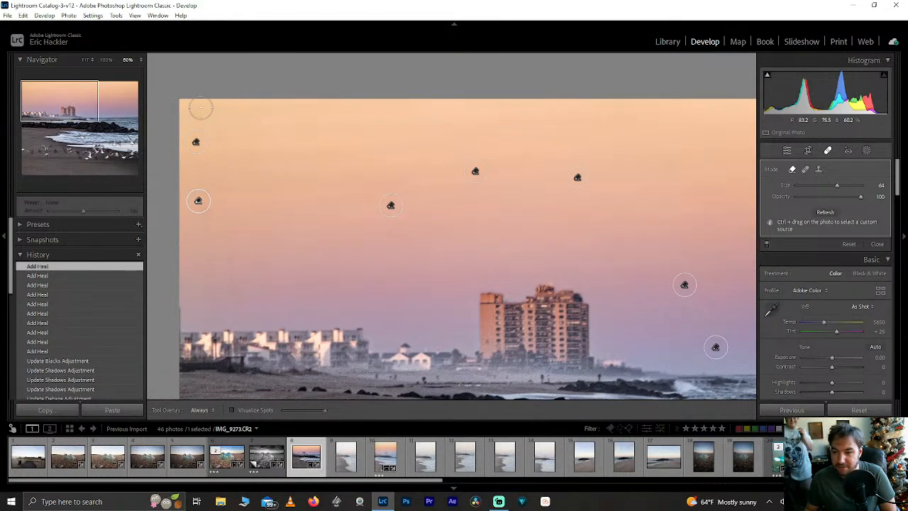
Heal the spot at the sky's upper-left corner at brush size 64 and check the rest of the sky.
{"action": "left_click", "coordinate": [201, 108]}
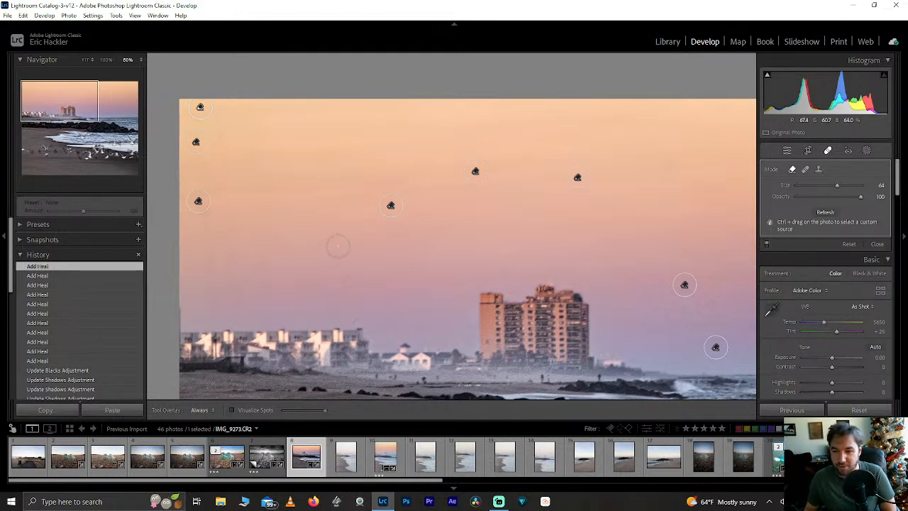
{"action": "left_click", "coordinate": [91, 107]}
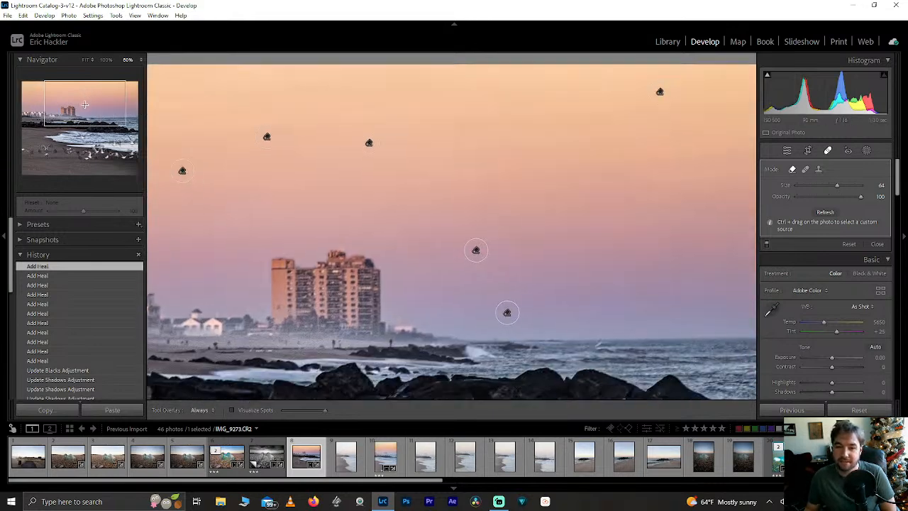
{"action": "left_click_drag", "start_coordinate": [91, 107], "coordinate": [52, 102]}
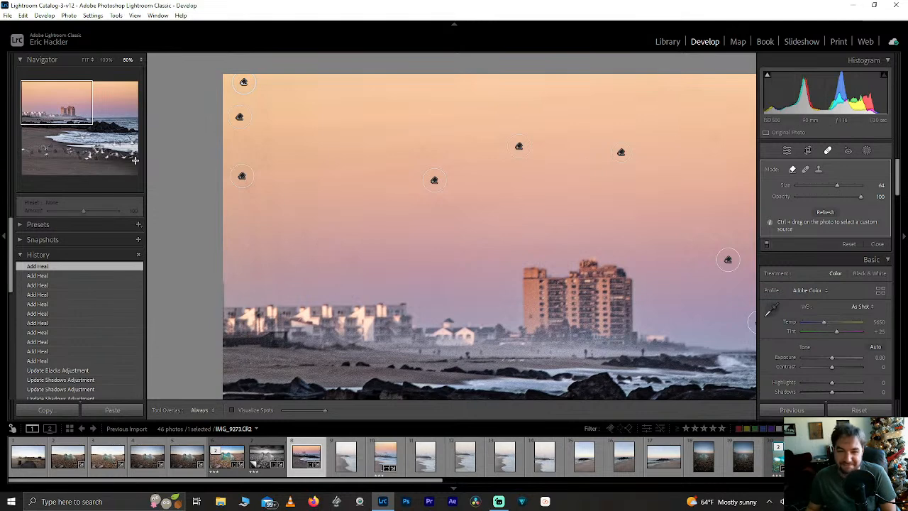
{"action": "key", "text": "z"}
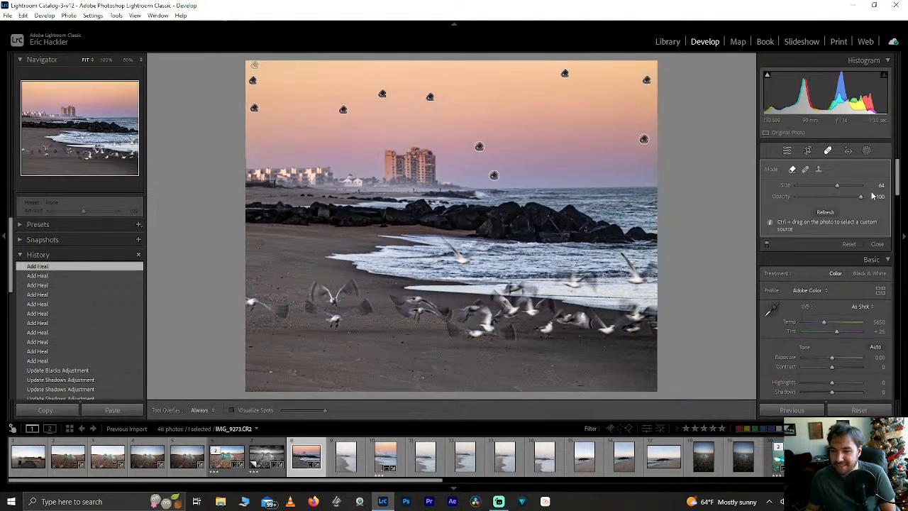
Trim some sand off the crop's lower edge, and set Highlights to -77 and Shadows to +61.
{"action": "left_click", "coordinate": [808, 151]}
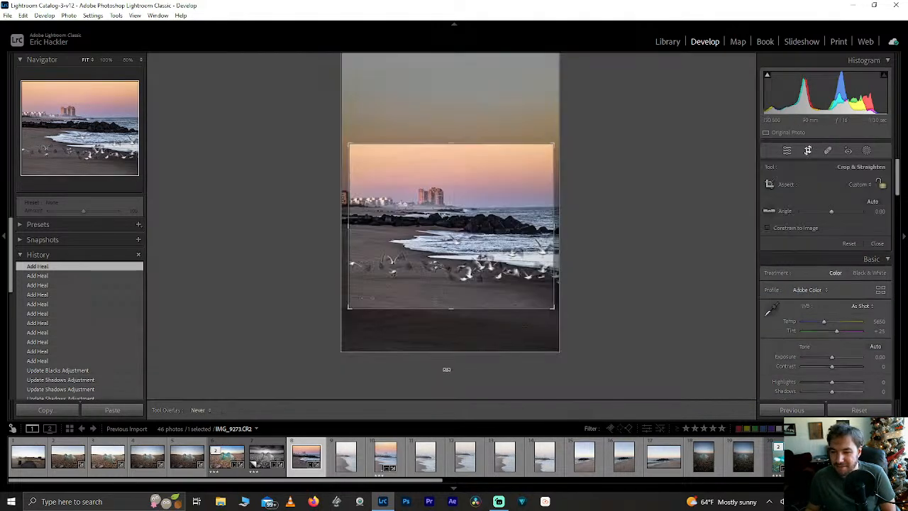
{"action": "left_click_drag", "start_coordinate": [449, 321], "coordinate": [448, 300]}
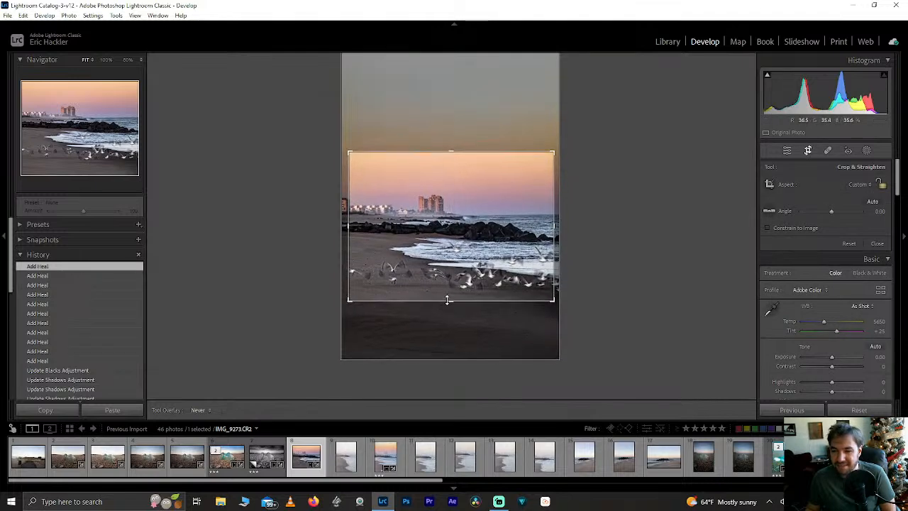
{"action": "left_click", "coordinate": [789, 150]}
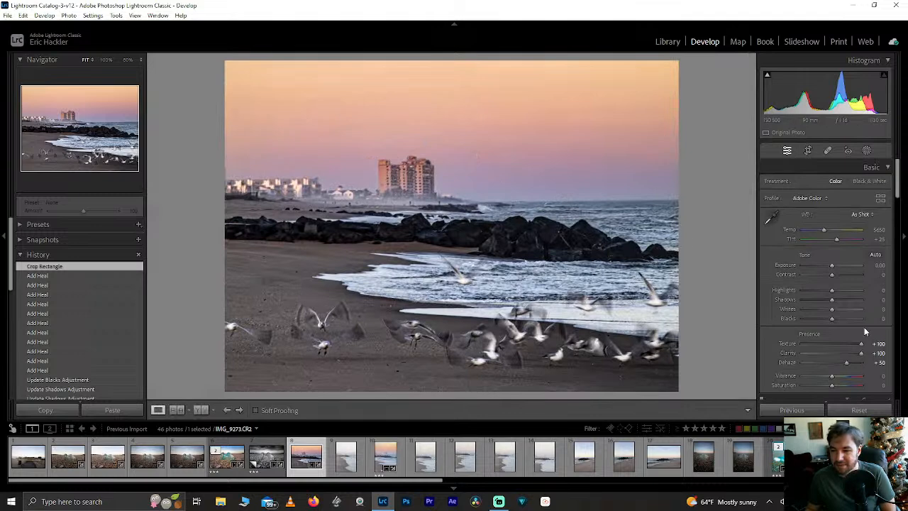
{"action": "left_click_drag", "start_coordinate": [833, 292], "coordinate": [849, 300]}
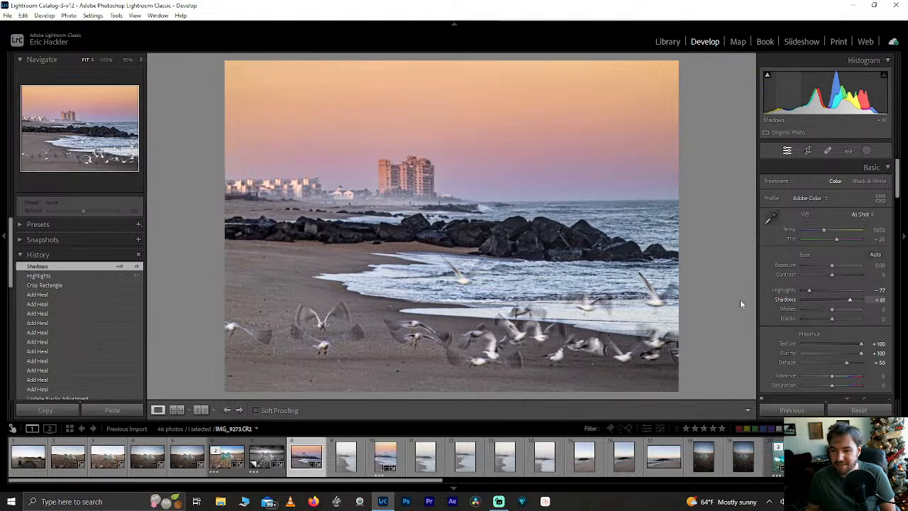
Examine the jetty rocks, waves and gulls at 100% and review the whole photo again.
{"action": "left_click", "coordinate": [337, 240]}
{"action": "left_click", "coordinate": [351, 243]}
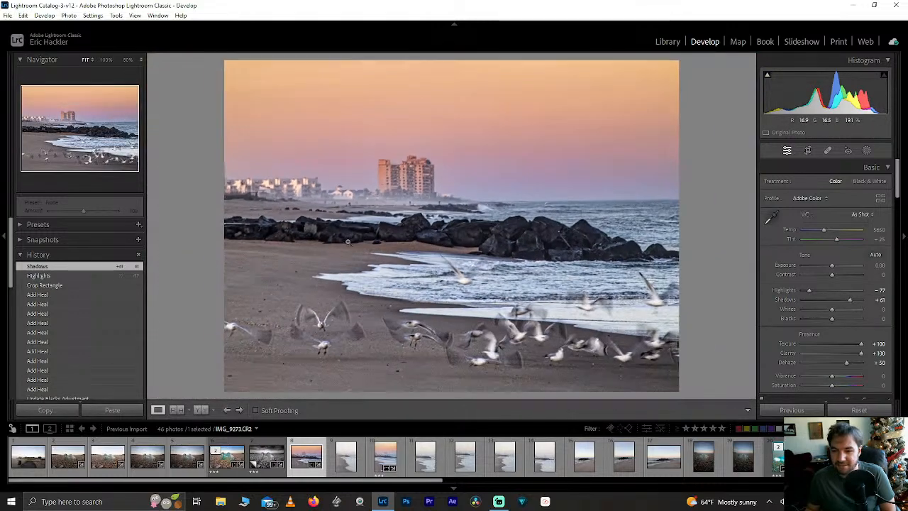
{"action": "left_click", "coordinate": [104, 61]}
{"action": "left_click_drag", "start_coordinate": [422, 205], "coordinate": [269, 163]}
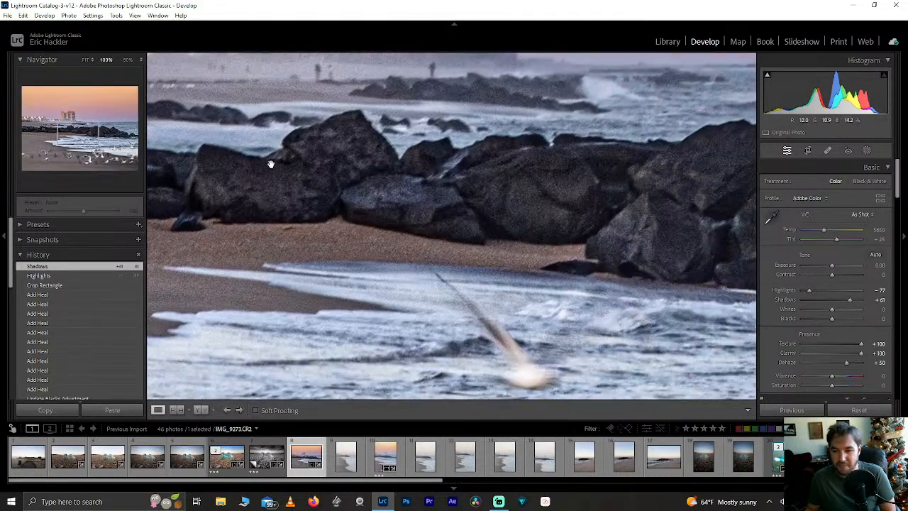
{"action": "left_click_drag", "start_coordinate": [441, 273], "coordinate": [492, 95]}
{"action": "left_click_drag", "start_coordinate": [403, 276], "coordinate": [401, 270]}
{"action": "left_click", "coordinate": [357, 261]}
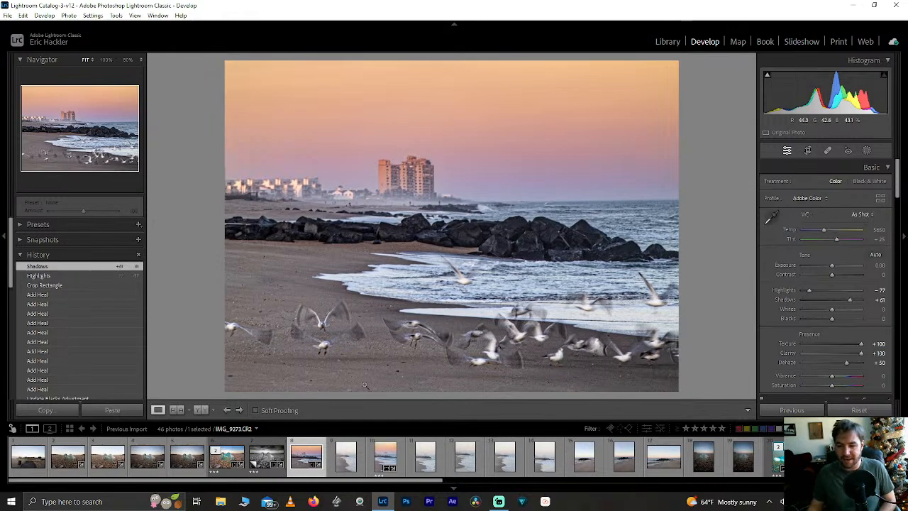
{"action": "left_click_drag", "start_coordinate": [287, 264], "coordinate": [342, 266]}
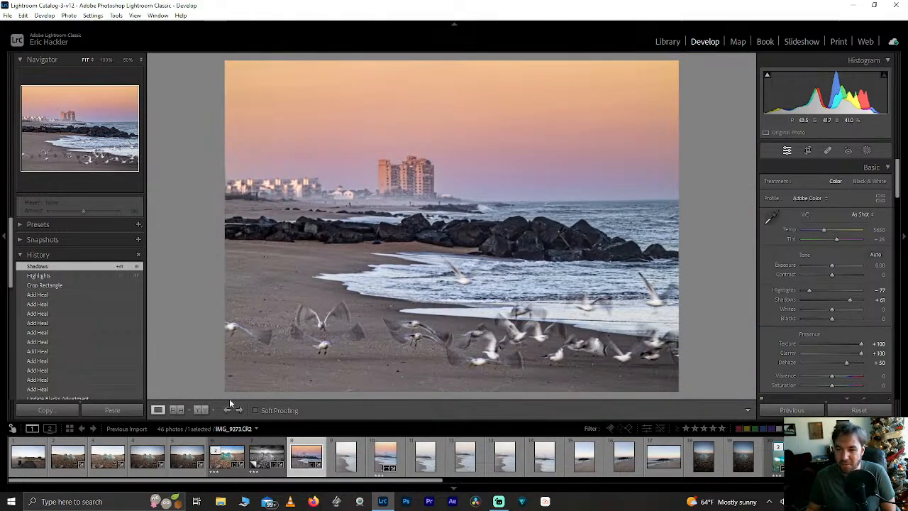
{"action": "left_click_drag", "start_coordinate": [368, 364], "coordinate": [405, 283]}
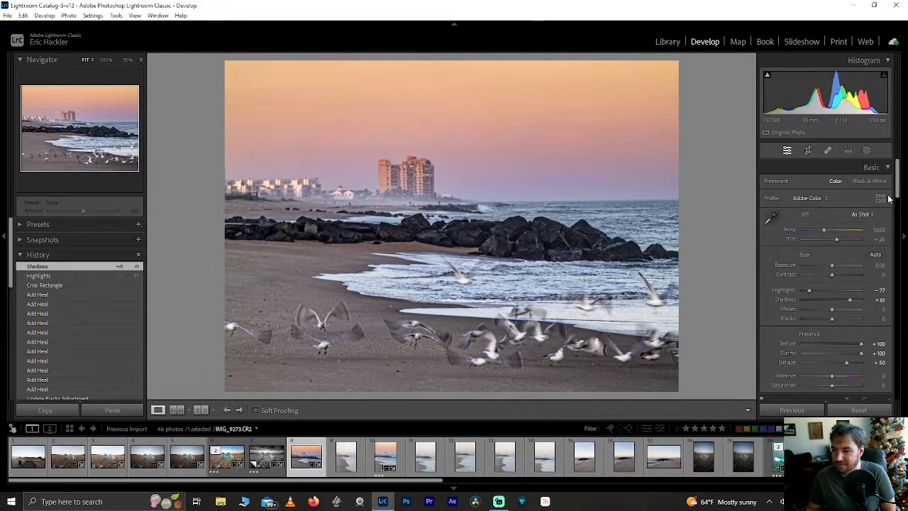
Set the photo's Contrast to +21.
{"action": "scroll", "coordinate": [819, 228], "scroll_direction": "down", "scroll_amount": 1}
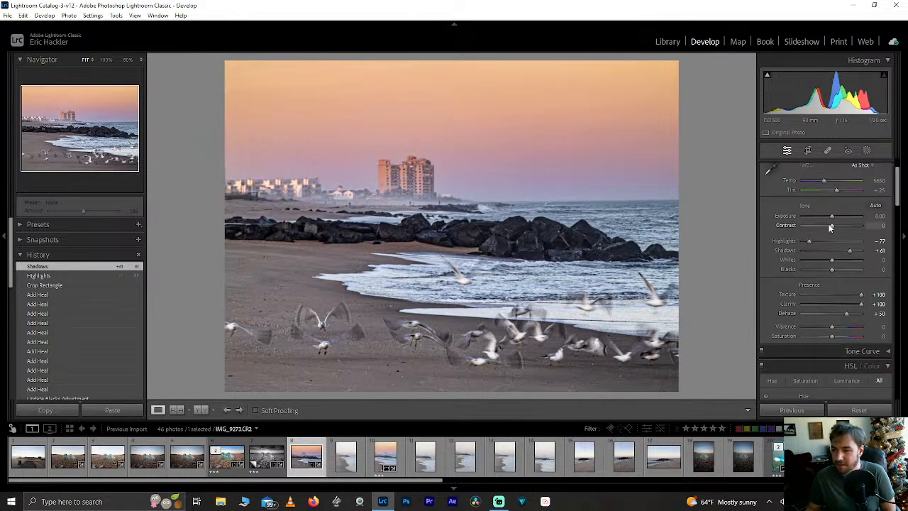
{"action": "left_click_drag", "start_coordinate": [830, 226], "coordinate": [838, 231]}
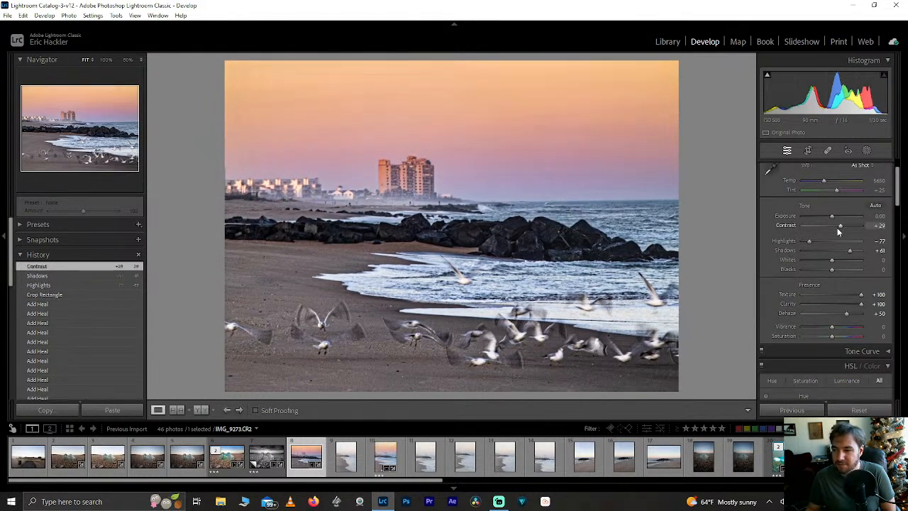
{"action": "left_click", "coordinate": [837, 226]}
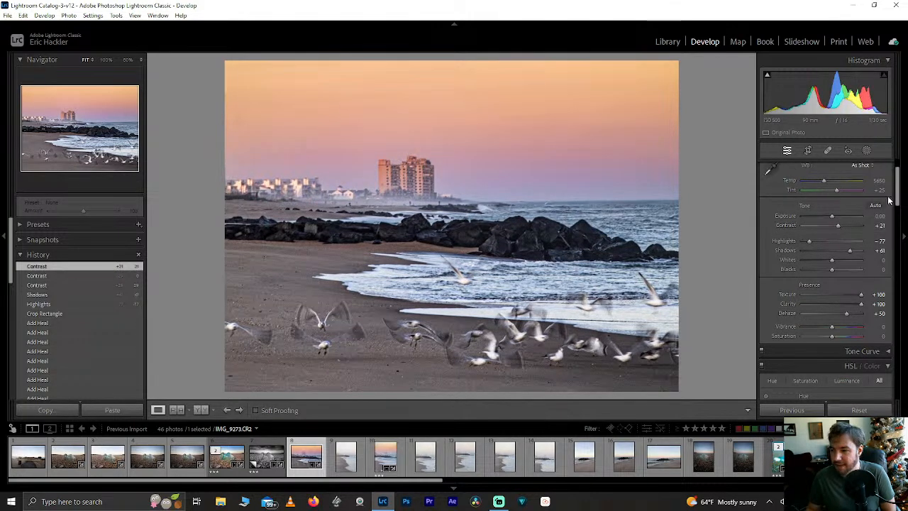
Raise the Blue saturation to +46 to deepen the colour of the sea.
{"action": "left_click_drag", "start_coordinate": [896, 201], "coordinate": [895, 211]}
{"action": "scroll", "coordinate": [894, 234], "scroll_direction": "down", "scroll_amount": 1}
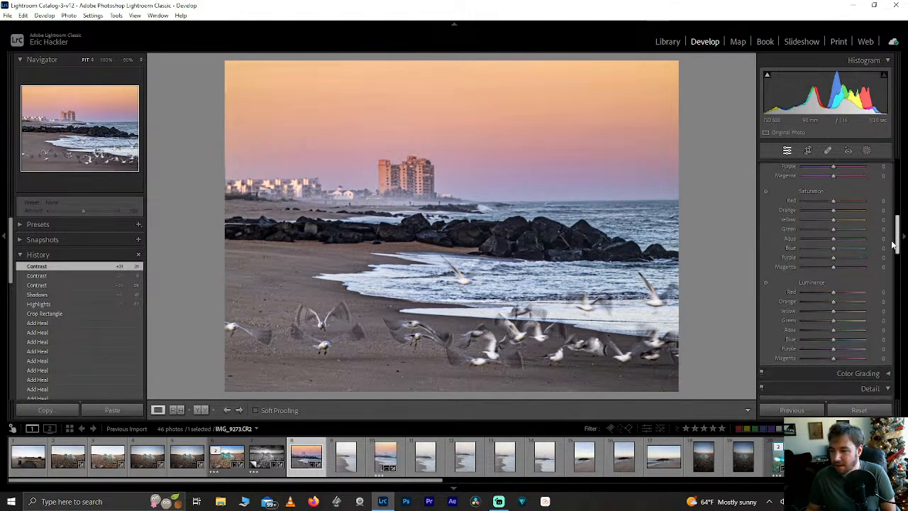
{"action": "mouse_move", "coordinate": [839, 287]}
{"action": "left_mouse_down"}
{"action": "mouse_move", "coordinate": [854, 287]}
{"action": "mouse_move", "coordinate": [847, 289]}
{"action": "left_mouse_up"}
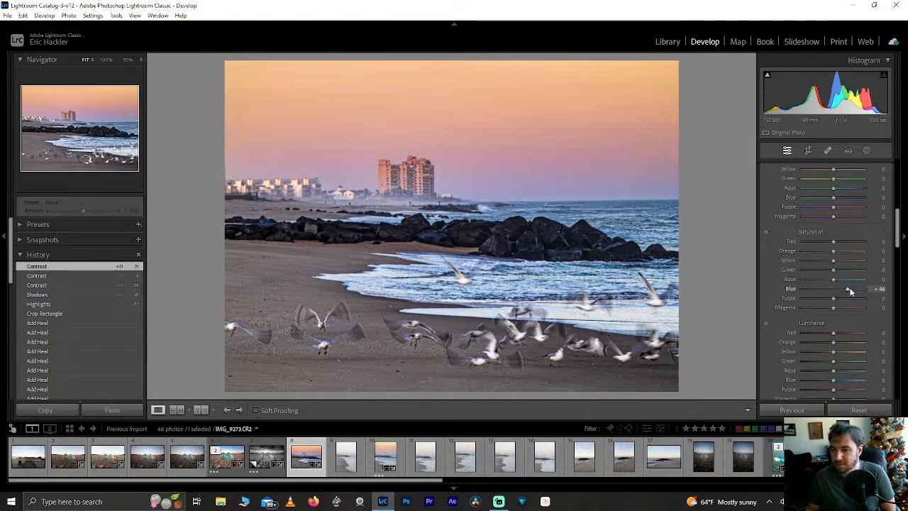
{"action": "left_click", "coordinate": [852, 242]}
{"action": "left_click_drag", "start_coordinate": [851, 242], "coordinate": [837, 243]}
{"action": "double_click", "coordinate": [837, 242]}
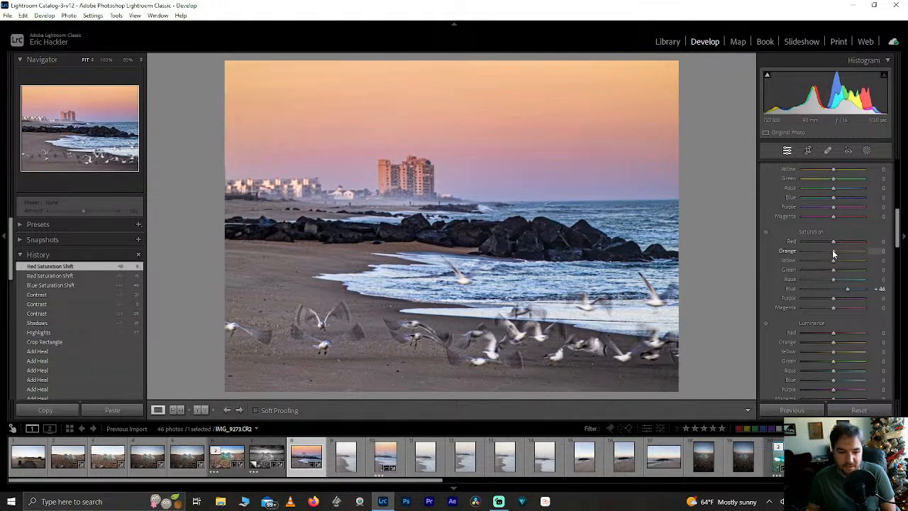
Set the Orange saturation to +37 and the Yellow saturation to -77.
{"action": "left_click_drag", "start_coordinate": [836, 254], "coordinate": [852, 274]}
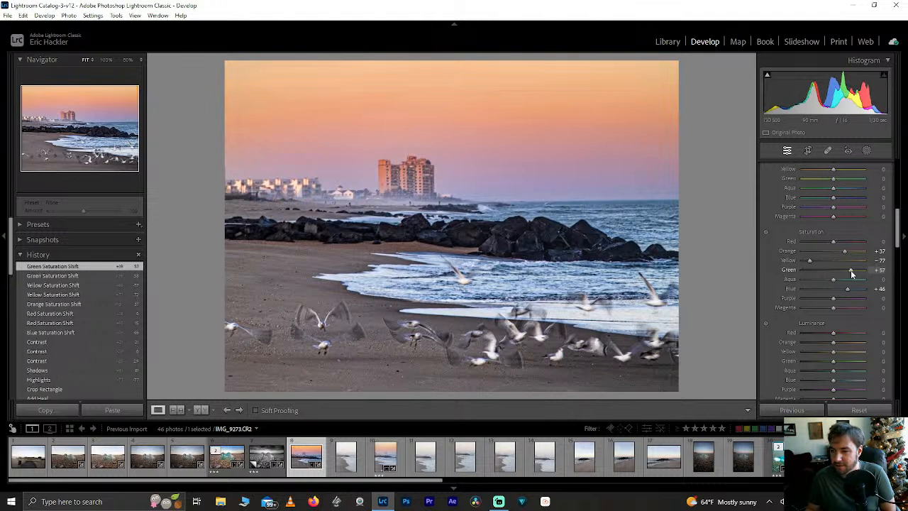
{"action": "double_click", "coordinate": [845, 269]}
{"action": "left_click_drag", "start_coordinate": [832, 309], "coordinate": [778, 284]}
{"action": "double_click", "coordinate": [845, 307]}
{"action": "double_click", "coordinate": [837, 299]}
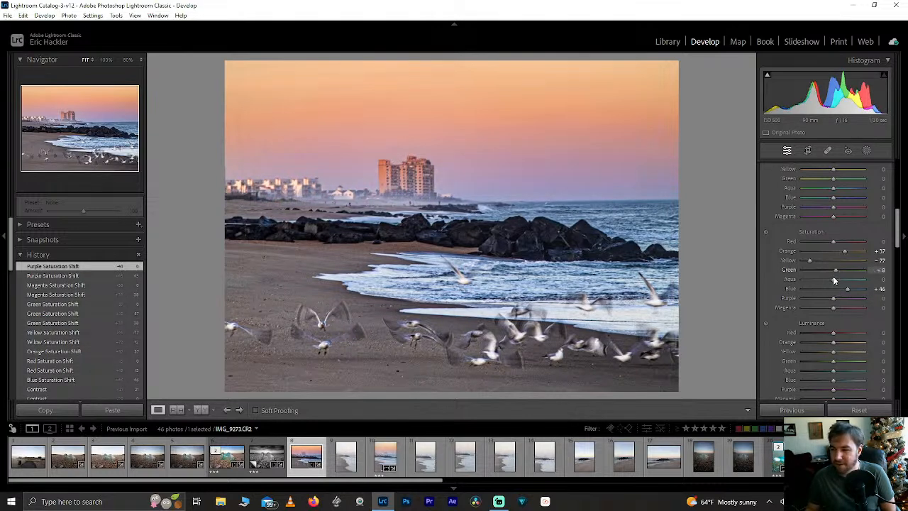
{"action": "double_click", "coordinate": [833, 270]}
Set the Aqua saturation to +66 and the Blue luminance to -18.
{"action": "left_click_drag", "start_coordinate": [835, 278], "coordinate": [764, 298]}
{"action": "left_click_drag", "start_coordinate": [857, 281], "coordinate": [857, 281]}
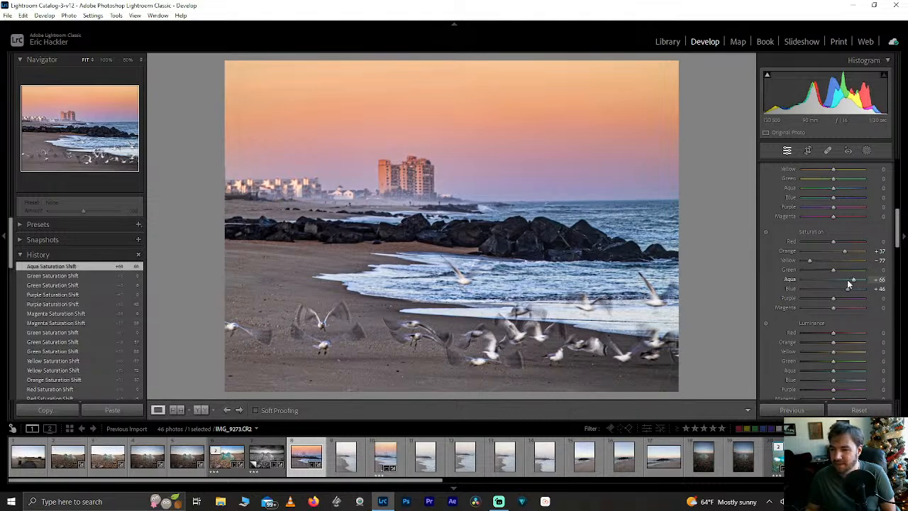
{"action": "scroll", "coordinate": [892, 241], "scroll_direction": "down", "scroll_amount": 2}
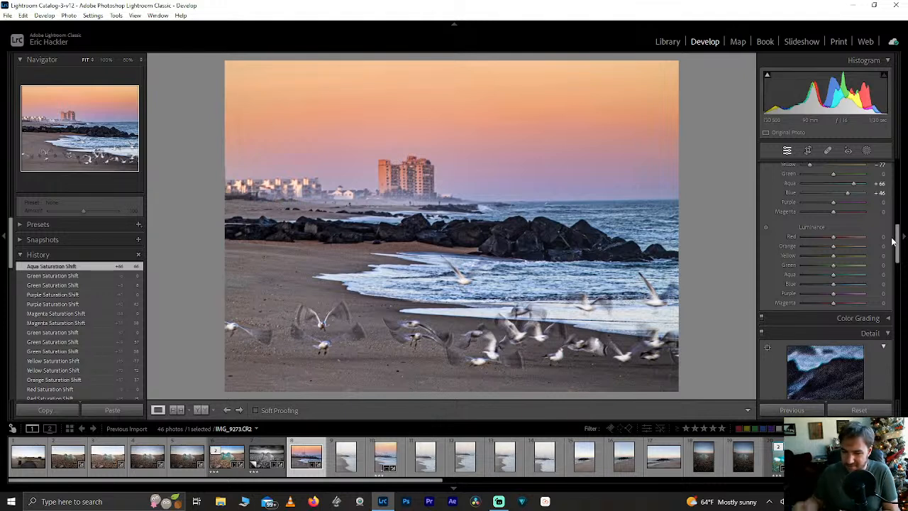
{"action": "double_click", "coordinate": [853, 276]}
{"action": "mouse_move", "coordinate": [834, 284]}
{"action": "left_mouse_down"}
{"action": "mouse_move", "coordinate": [849, 287]}
{"action": "mouse_move", "coordinate": [827, 285]}
{"action": "left_mouse_up"}
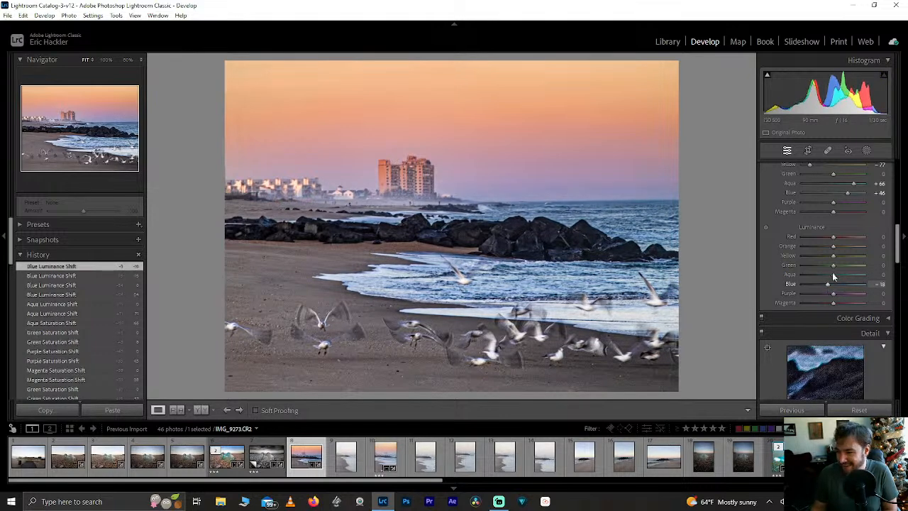
{"action": "mouse_move", "coordinate": [834, 247]}
{"action": "left_mouse_down"}
{"action": "mouse_move", "coordinate": [851, 250]}
{"action": "mouse_move", "coordinate": [828, 257]}
{"action": "left_mouse_up"}
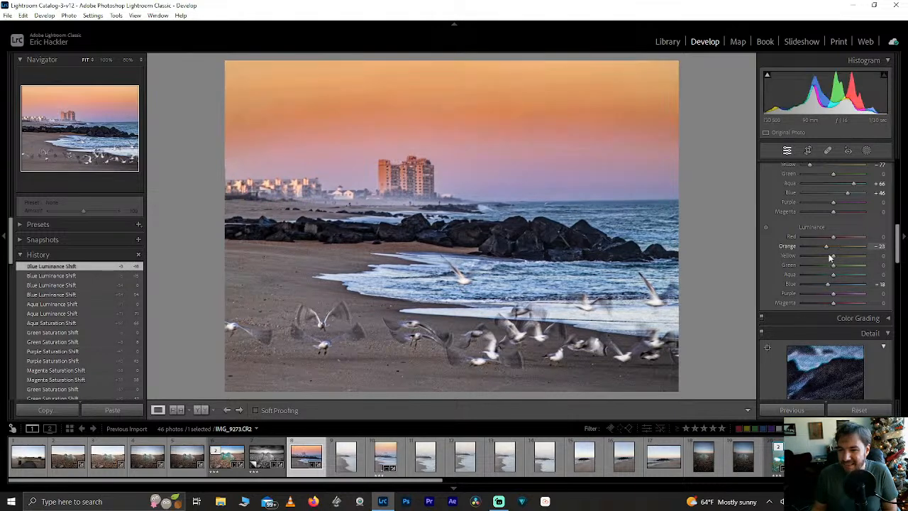
{"action": "double_click", "coordinate": [827, 256]}
{"action": "double_click", "coordinate": [826, 246]}
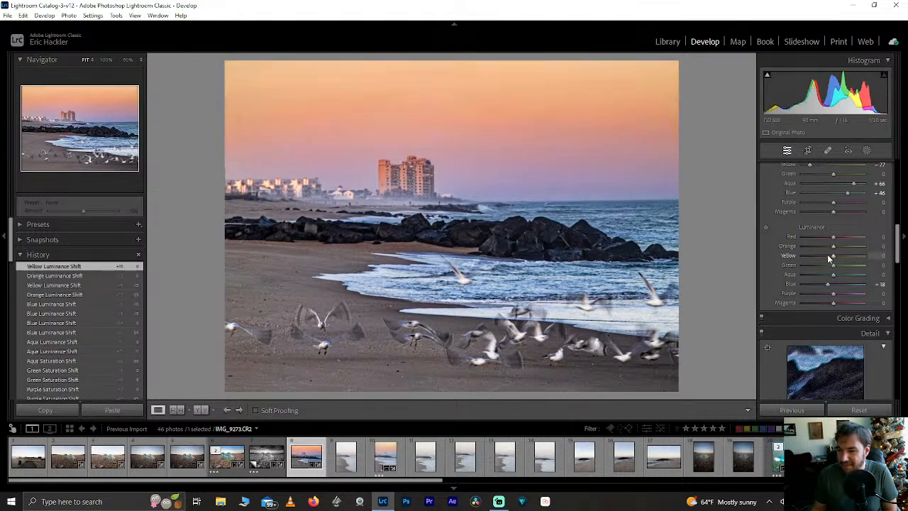
{"action": "left_click_drag", "start_coordinate": [834, 236], "coordinate": [842, 237]}
{"action": "double_click", "coordinate": [834, 237]}
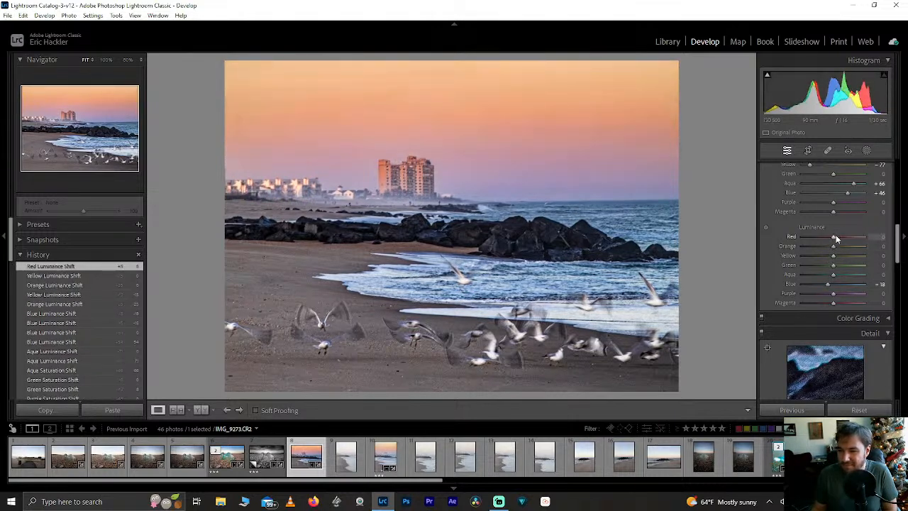
{"action": "left_click_drag", "start_coordinate": [852, 263], "coordinate": [831, 253]}
{"action": "double_click", "coordinate": [840, 264]}
{"action": "double_click", "coordinate": [826, 276]}
Set the Yellow luminance to +34 and keep the Orange luminance at 0.
{"action": "double_click", "coordinate": [843, 260]}
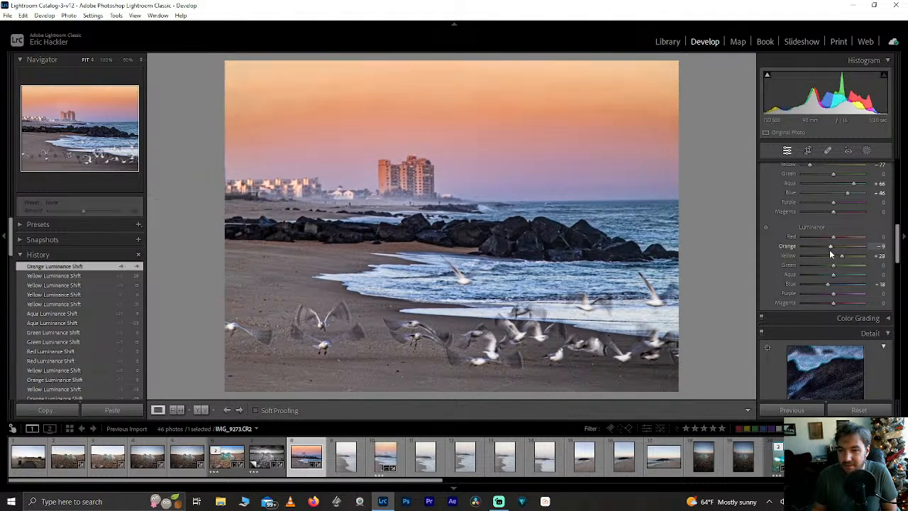
{"action": "double_click", "coordinate": [830, 248]}
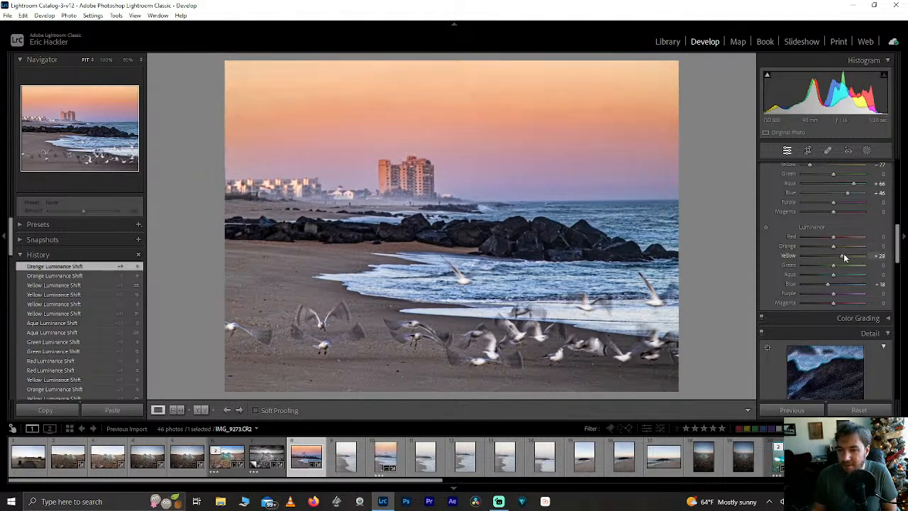
{"action": "double_click", "coordinate": [843, 256]}
{"action": "left_click_drag", "start_coordinate": [843, 254], "coordinate": [843, 256]}
{"action": "left_click_drag", "start_coordinate": [897, 242], "coordinate": [896, 303]}
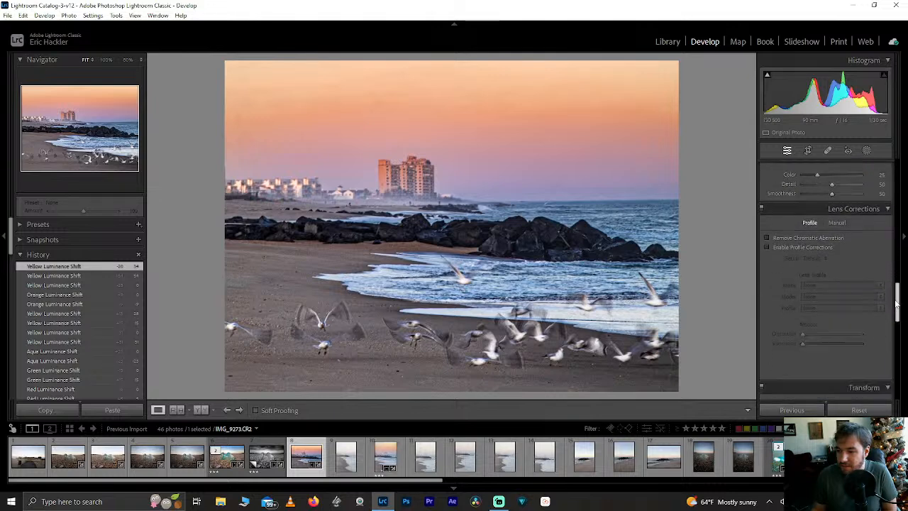
{"action": "left_click", "coordinate": [788, 248]}
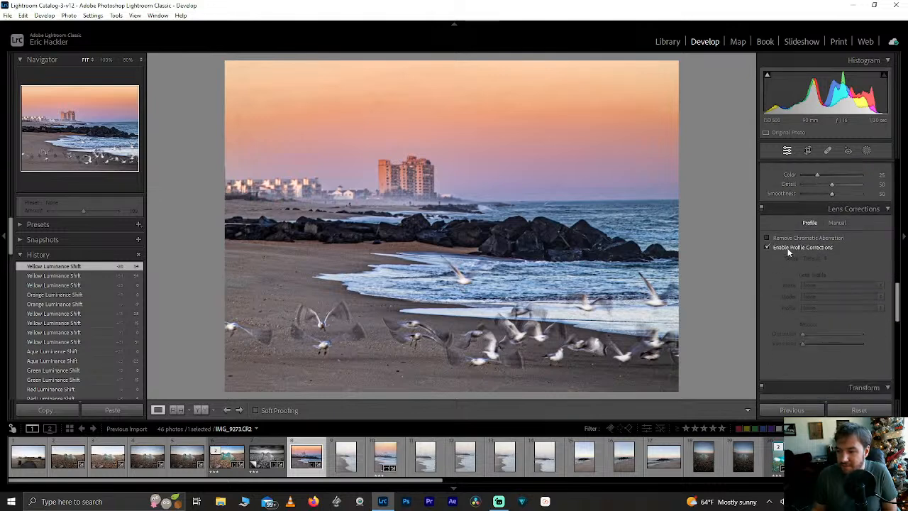
{"action": "left_click", "coordinate": [788, 248]}
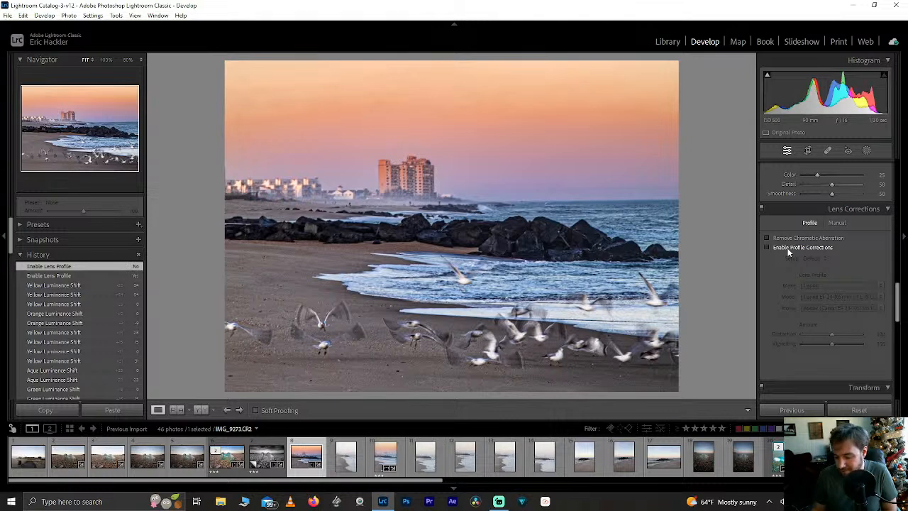
{"action": "left_click", "coordinate": [776, 238]}
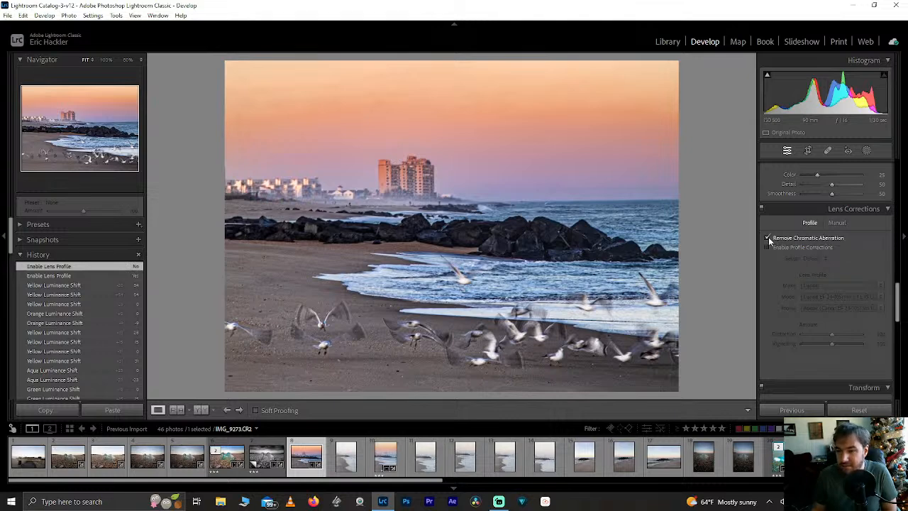
{"action": "left_click", "coordinate": [776, 239]}
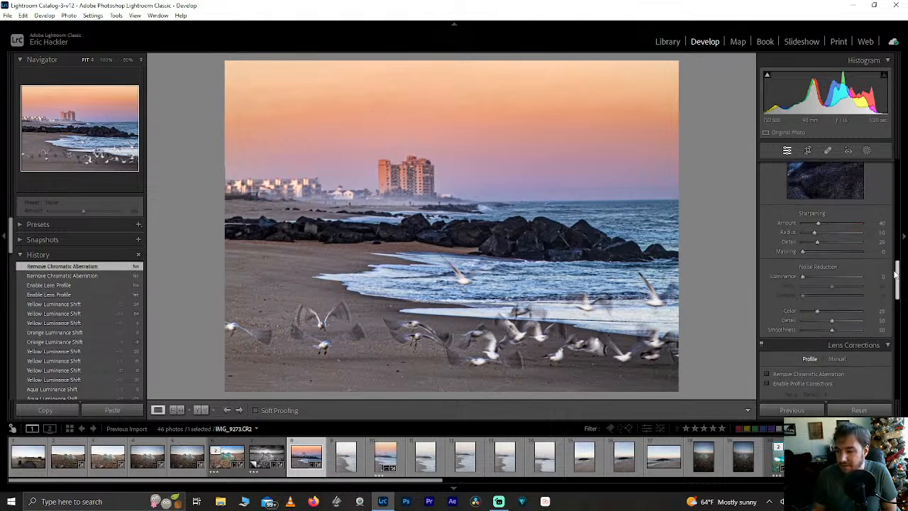
{"action": "left_click_drag", "start_coordinate": [897, 290], "coordinate": [896, 224]}
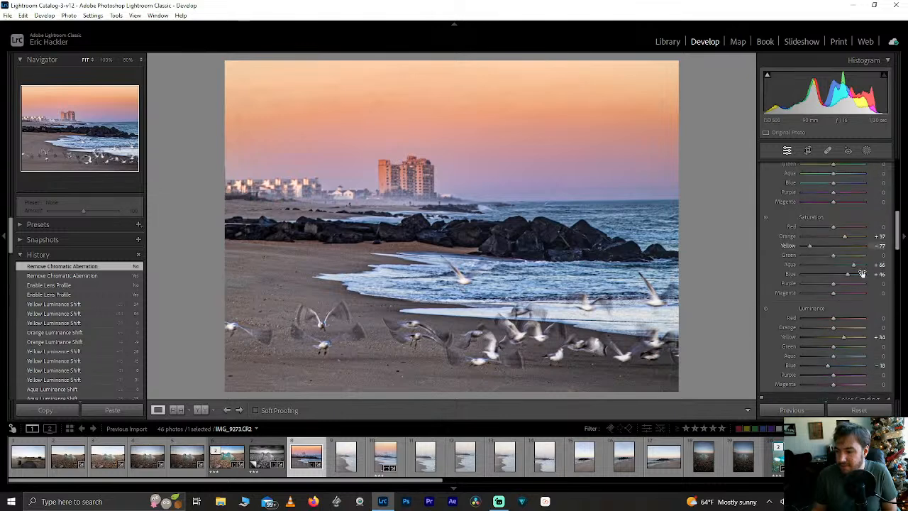
{"action": "left_click_drag", "start_coordinate": [834, 232], "coordinate": [851, 229]}
{"action": "double_click", "coordinate": [851, 230]}
{"action": "scroll", "coordinate": [888, 240], "scroll_direction": "down", "scroll_amount": 3}
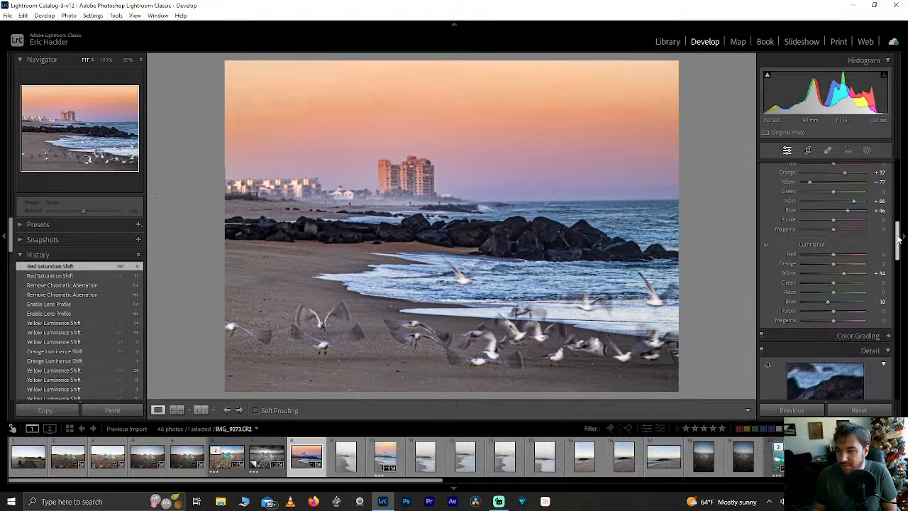
{"action": "mouse_move", "coordinate": [832, 240]}
{"action": "left_mouse_down"}
{"action": "mouse_move", "coordinate": [847, 239]}
{"action": "mouse_move", "coordinate": [833, 239]}
{"action": "left_mouse_up"}
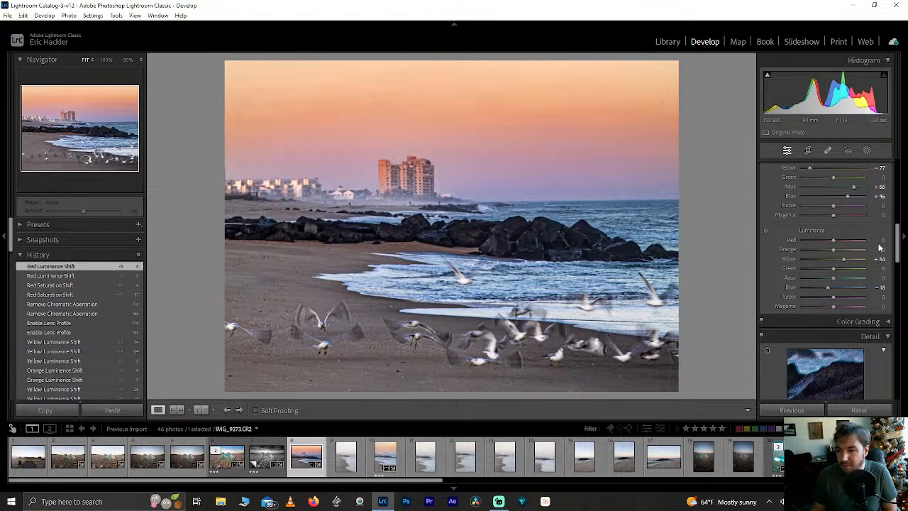
Reset the Yellow saturation to 0.
{"action": "left_click_drag", "start_coordinate": [897, 242], "coordinate": [896, 217]}
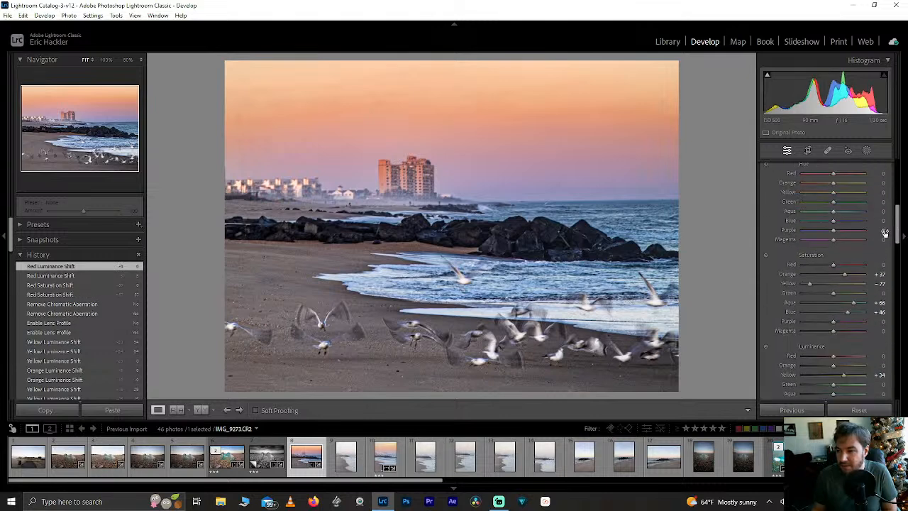
{"action": "double_click", "coordinate": [811, 283]}
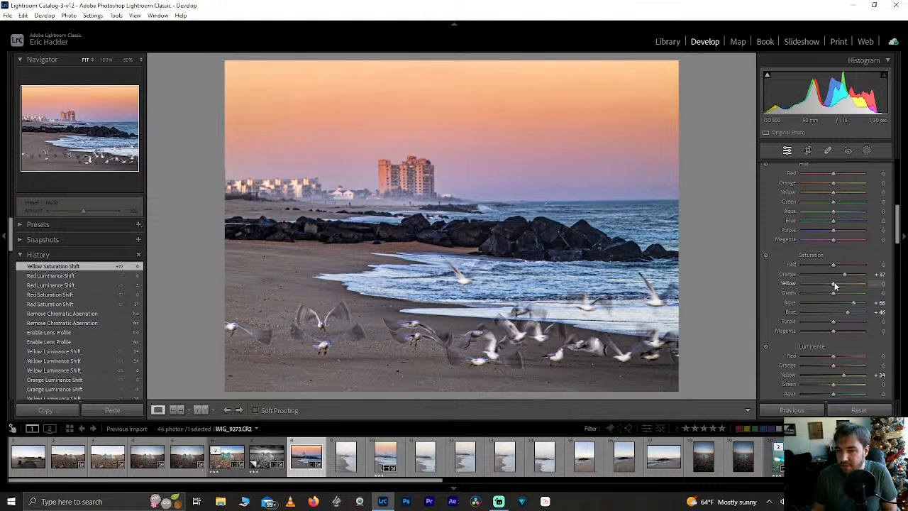
Add a new brush mask and paint it across the upper band of the sky.
{"action": "left_click", "coordinate": [866, 151]}
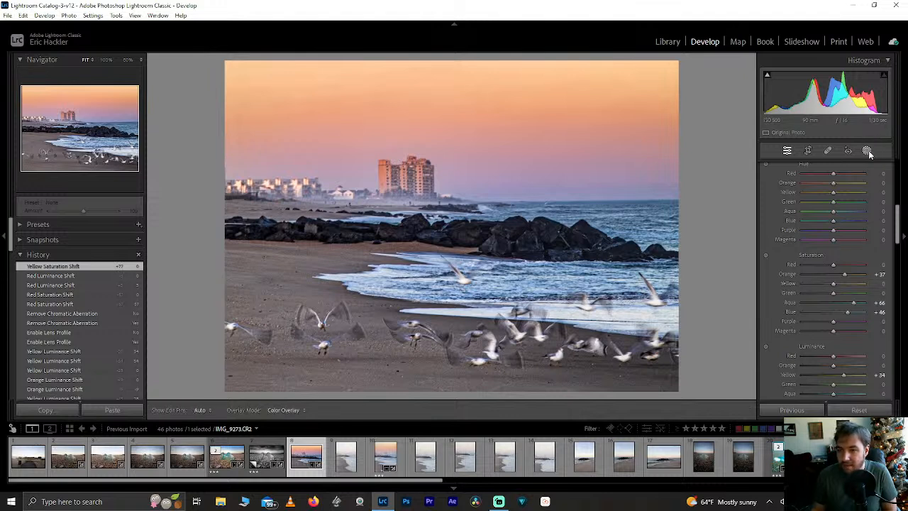
{"action": "left_click", "coordinate": [711, 74]}
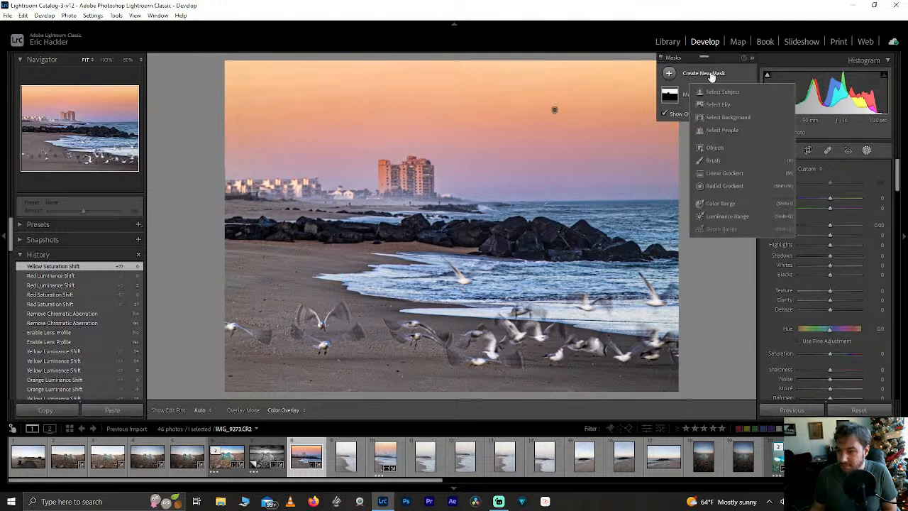
{"action": "left_click", "coordinate": [725, 161]}
{"action": "left_click_drag", "start_coordinate": [243, 110], "coordinate": [346, 105]}
{"action": "mouse_move", "coordinate": [222, 105]}
{"action": "left_mouse_down"}
{"action": "mouse_move", "coordinate": [680, 107]}
{"action": "mouse_move", "coordinate": [446, 101]}
{"action": "left_mouse_up"}
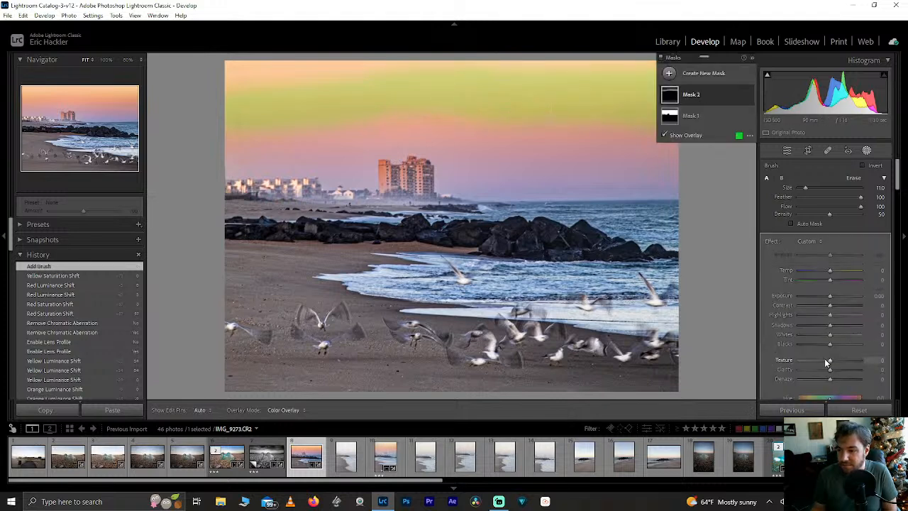
Soften the brushed sky with Texture -100, Sharpness -100, Noise 100 and Moiré 100, leave Defringe at 0, and exit masking.
{"action": "left_click_drag", "start_coordinate": [826, 362], "coordinate": [777, 362]}
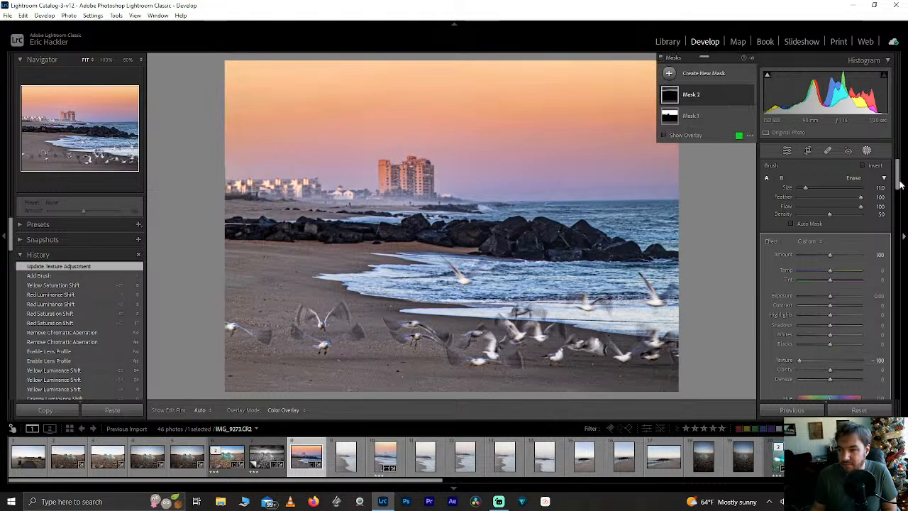
{"action": "scroll", "coordinate": [837, 283], "scroll_direction": "down", "scroll_amount": 5}
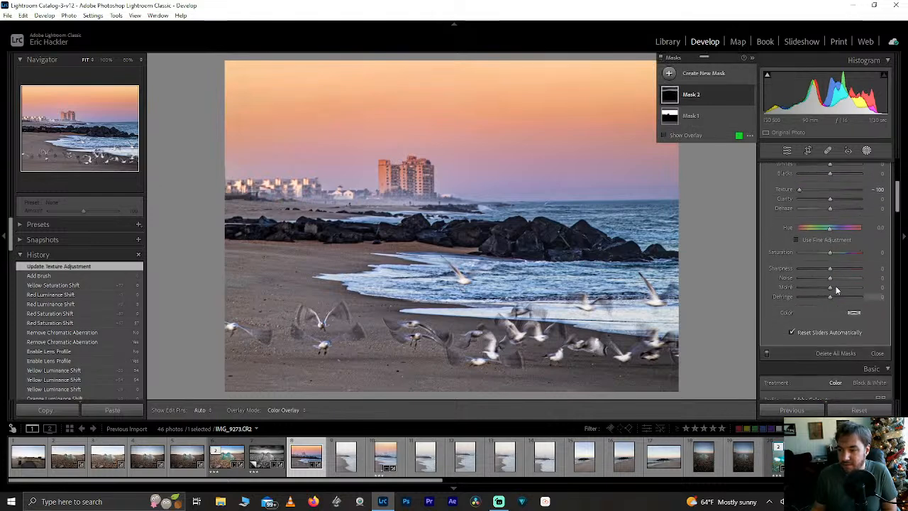
{"action": "left_click_drag", "start_coordinate": [829, 287], "coordinate": [883, 288]}
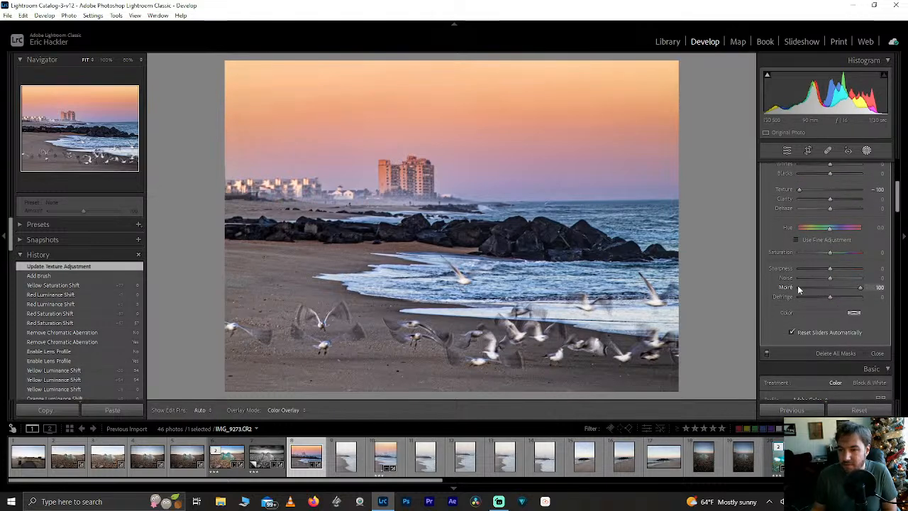
{"action": "left_click_drag", "start_coordinate": [799, 290], "coordinate": [887, 288]}
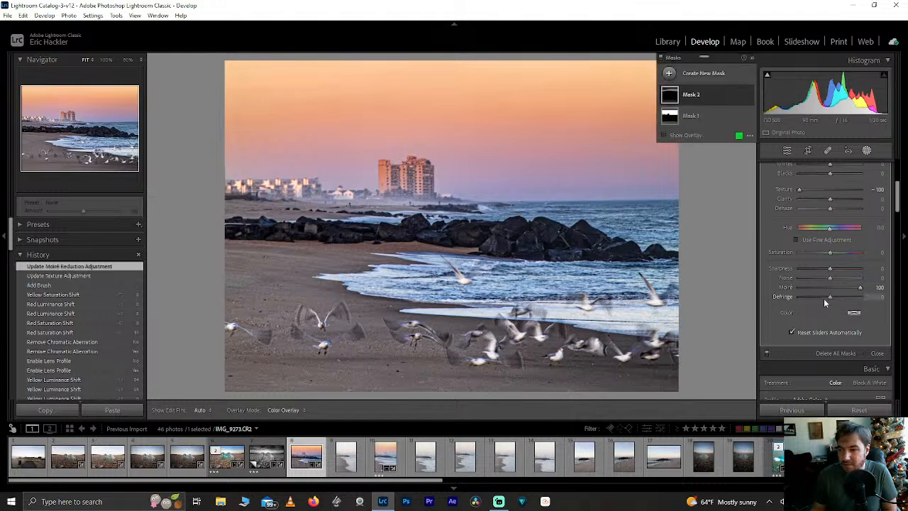
{"action": "left_click_drag", "start_coordinate": [824, 299], "coordinate": [884, 298]}
{"action": "left_click_drag", "start_coordinate": [830, 277], "coordinate": [890, 278]}
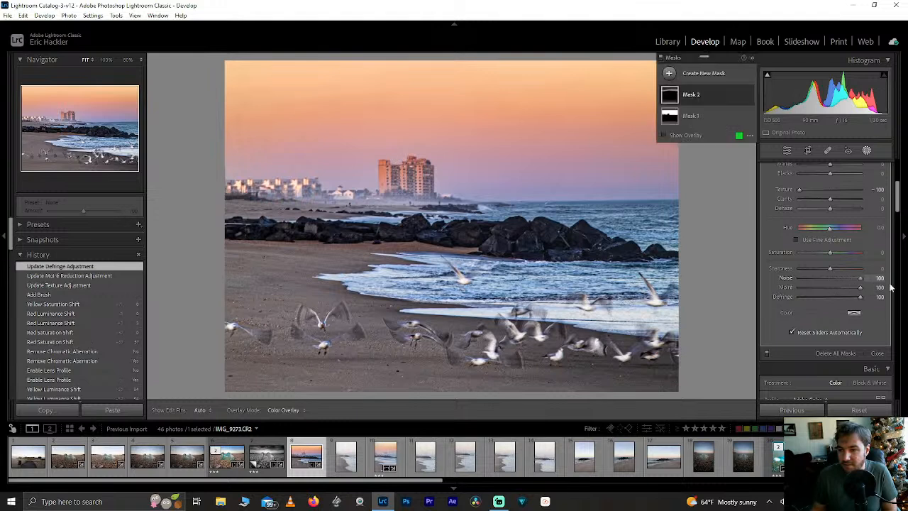
{"action": "left_click_drag", "start_coordinate": [835, 272], "coordinate": [744, 274]}
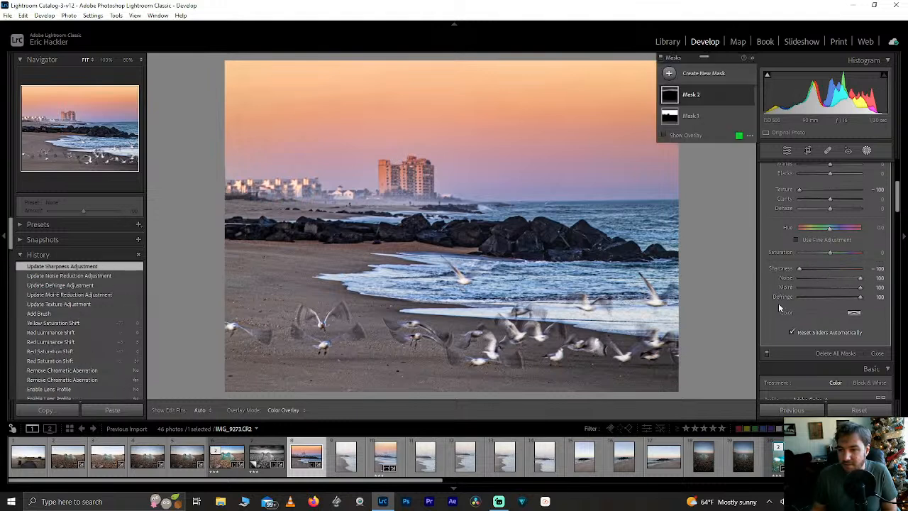
{"action": "double_click", "coordinate": [861, 295]}
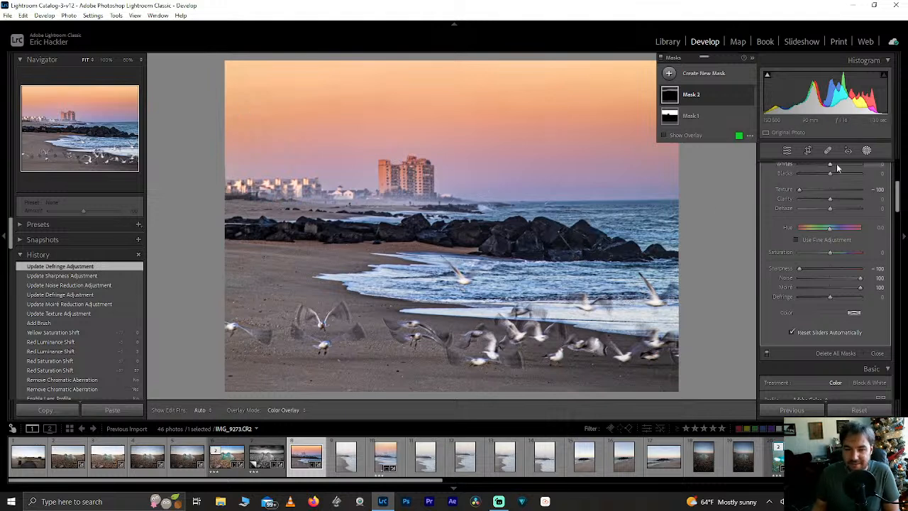
{"action": "left_click", "coordinate": [788, 151]}
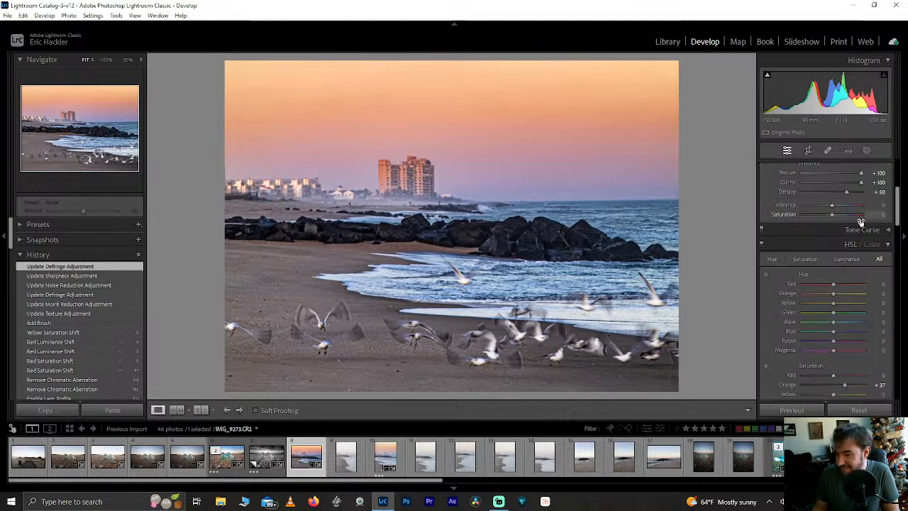
Lower the Blue luminance to -38 to darken the sea.
{"action": "scroll", "coordinate": [897, 206], "scroll_direction": "up", "scroll_amount": 5}
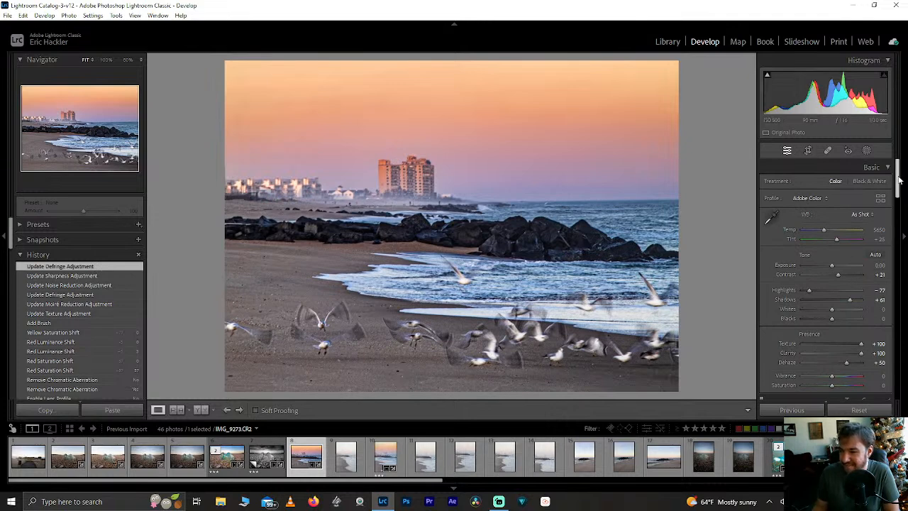
{"action": "scroll", "coordinate": [890, 227], "scroll_direction": "down", "scroll_amount": 5}
{"action": "scroll", "coordinate": [890, 227], "scroll_direction": "down", "scroll_amount": 4}
{"action": "left_click_drag", "start_coordinate": [833, 287], "coordinate": [821, 287]}
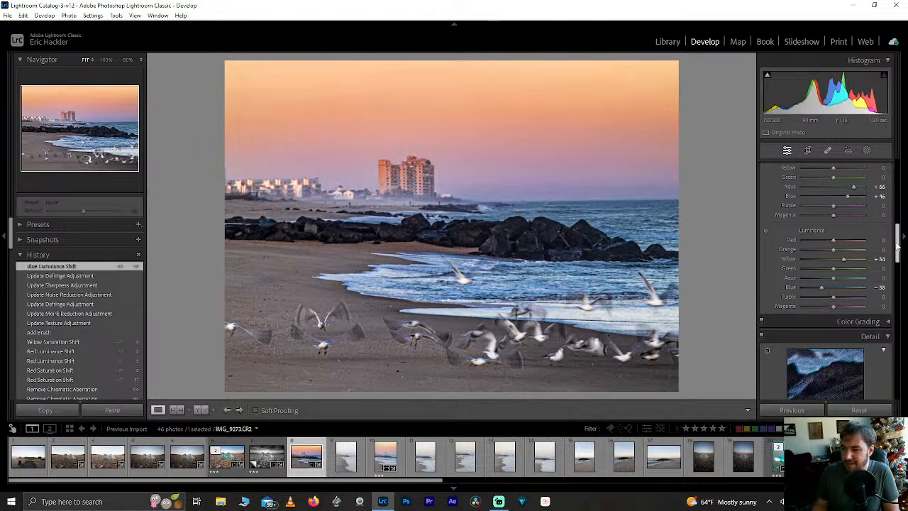
{"action": "scroll", "coordinate": [897, 244], "scroll_direction": "up", "scroll_amount": 8}
{"action": "scroll", "coordinate": [897, 213], "scroll_direction": "up", "scroll_amount": 2}
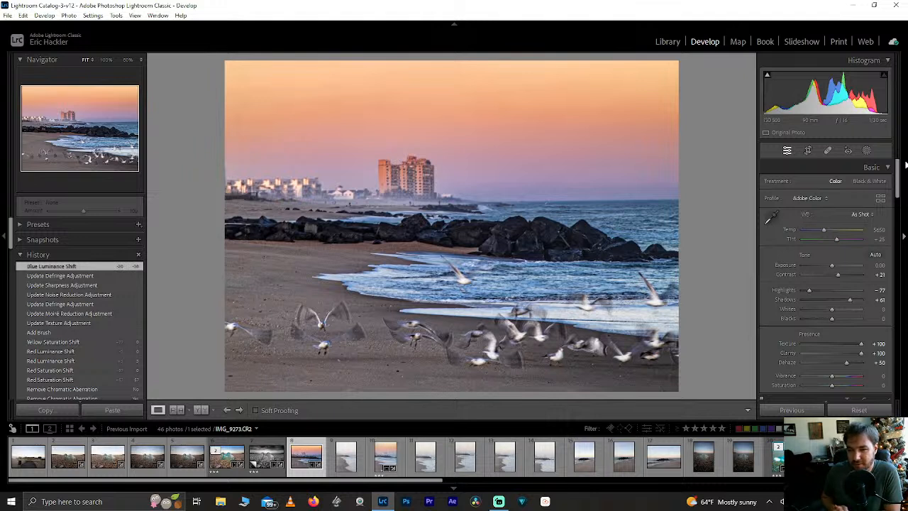
{"action": "left_click_drag", "start_coordinate": [839, 320], "coordinate": [843, 322]}
{"action": "double_click", "coordinate": [838, 320]}
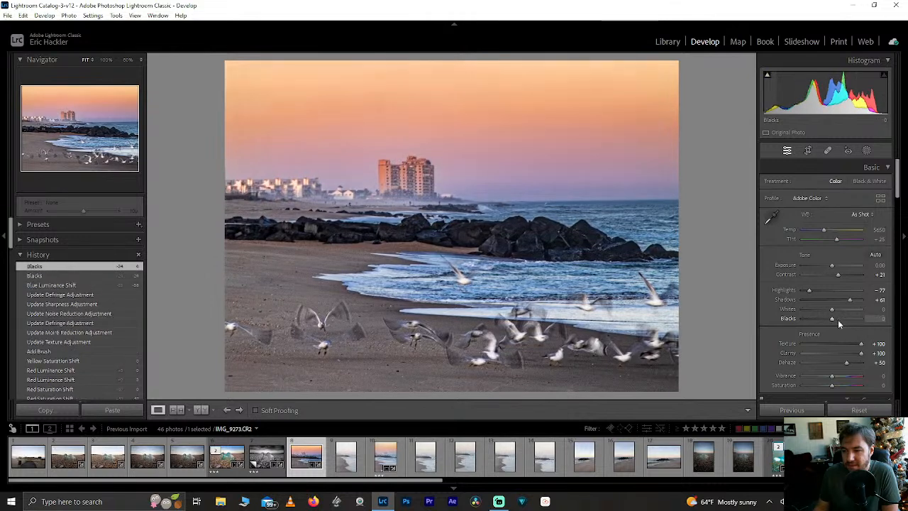
Create a luminance range mask sampled from the dark tones and narrow its upper limit to 1/6 to isolate the jetty rocks.
{"action": "left_click", "coordinate": [866, 150]}
{"action": "left_click", "coordinate": [684, 76]}
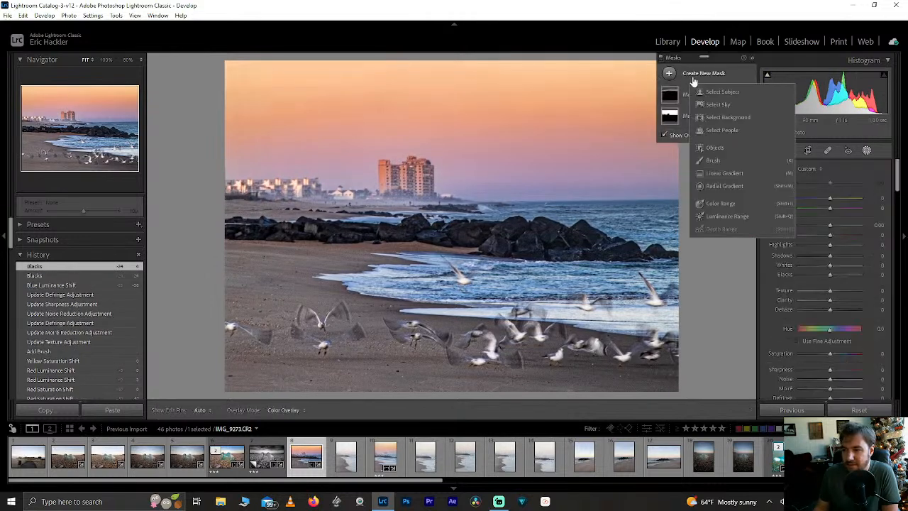
{"action": "left_click", "coordinate": [736, 216]}
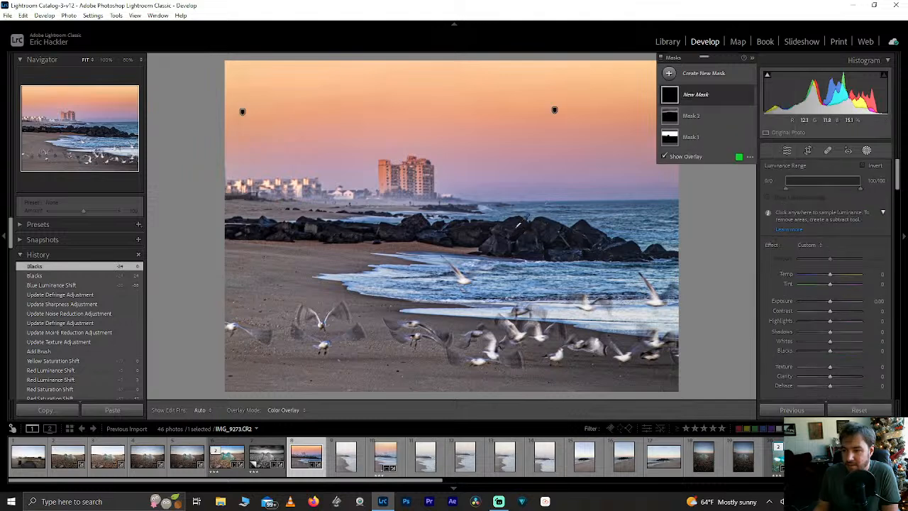
{"action": "left_click", "coordinate": [618, 210]}
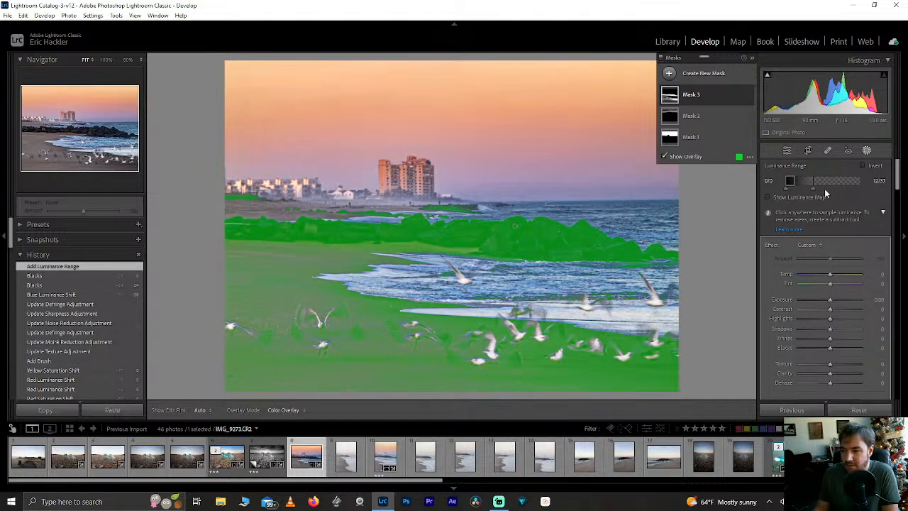
{"action": "left_click_drag", "start_coordinate": [813, 187], "coordinate": [791, 198]}
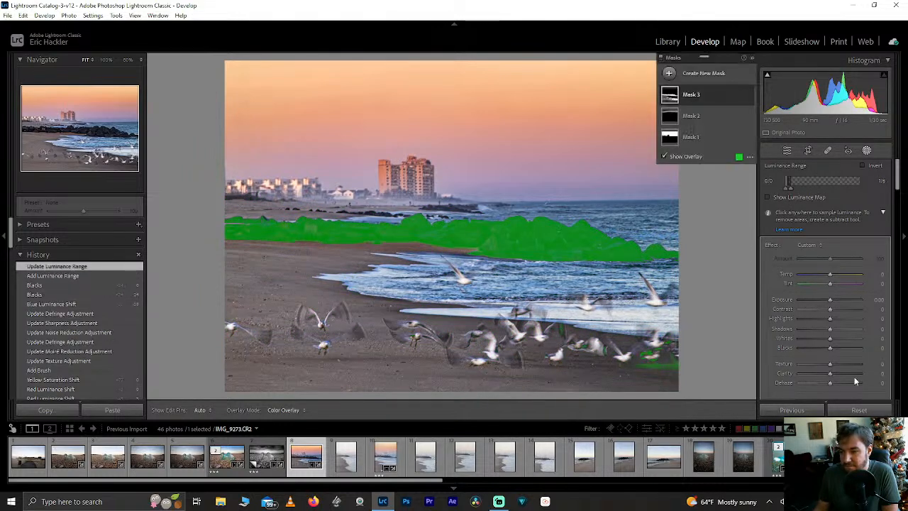
Bring out the masked jetty rocks with Shadows 47, Texture 100 and Clarity 10, keeping Highlights at 0.
{"action": "mouse_move", "coordinate": [830, 329]}
{"action": "left_mouse_down"}
{"action": "mouse_move", "coordinate": [870, 333]}
{"action": "mouse_move", "coordinate": [841, 331]}
{"action": "mouse_move", "coordinate": [858, 321]}
{"action": "mouse_move", "coordinate": [886, 323]}
{"action": "mouse_move", "coordinate": [838, 334]}
{"action": "mouse_move", "coordinate": [836, 318]}
{"action": "left_mouse_up"}
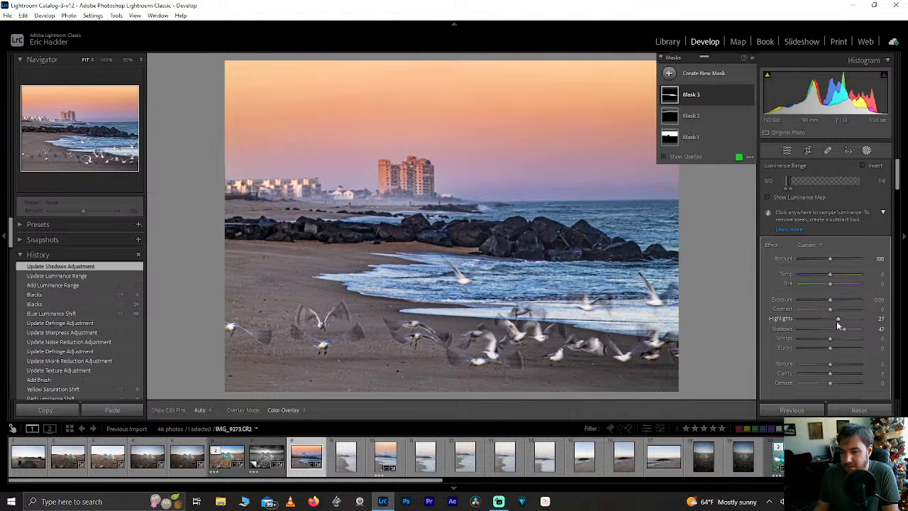
{"action": "double_click", "coordinate": [836, 318]}
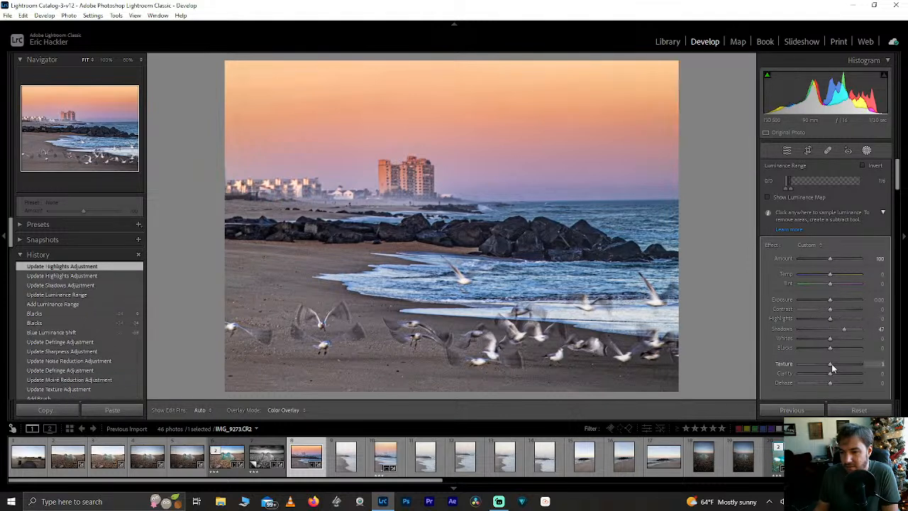
{"action": "left_click_drag", "start_coordinate": [831, 364], "coordinate": [882, 360]}
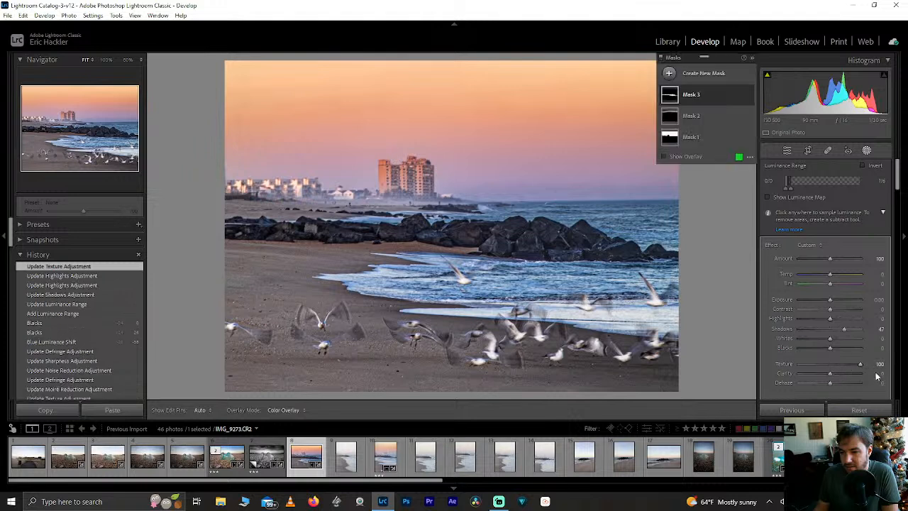
{"action": "mouse_move", "coordinate": [828, 375]}
{"action": "left_mouse_down"}
{"action": "mouse_move", "coordinate": [880, 374]}
{"action": "mouse_move", "coordinate": [815, 375]}
{"action": "mouse_move", "coordinate": [833, 376]}
{"action": "left_mouse_up"}
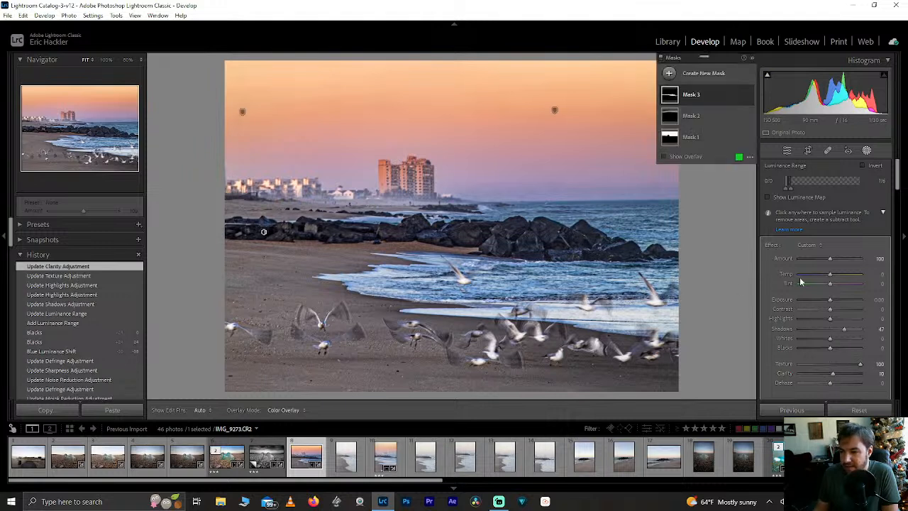
{"action": "mouse_move", "coordinate": [831, 276]}
{"action": "left_mouse_down"}
{"action": "mouse_move", "coordinate": [839, 276]}
{"action": "mouse_move", "coordinate": [820, 282]}
{"action": "mouse_move", "coordinate": [841, 283]}
{"action": "left_mouse_up"}
{"action": "double_click", "coordinate": [840, 276]}
{"action": "double_click", "coordinate": [841, 283]}
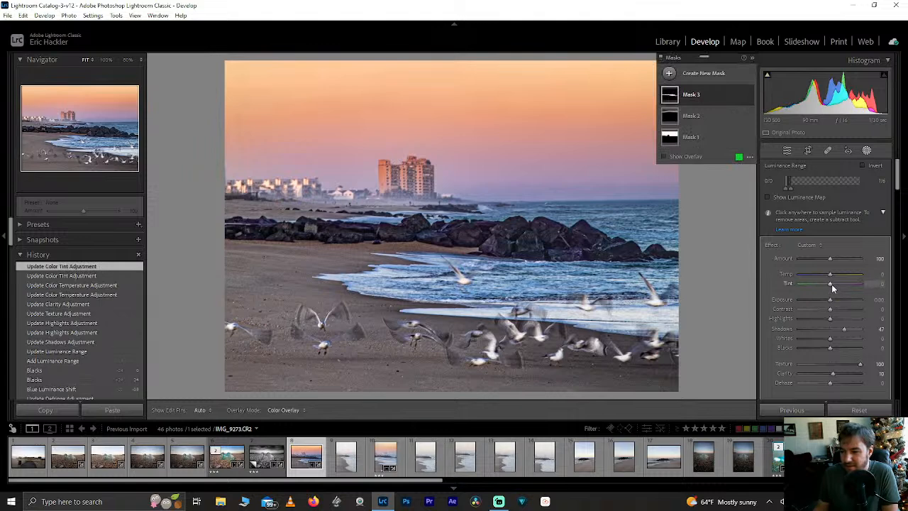
{"action": "mouse_move", "coordinate": [830, 318]}
{"action": "left_mouse_down"}
{"action": "mouse_move", "coordinate": [862, 308]}
{"action": "mouse_move", "coordinate": [834, 311]}
{"action": "left_mouse_up"}
{"action": "double_click", "coordinate": [835, 317]}
{"action": "double_click", "coordinate": [834, 311]}
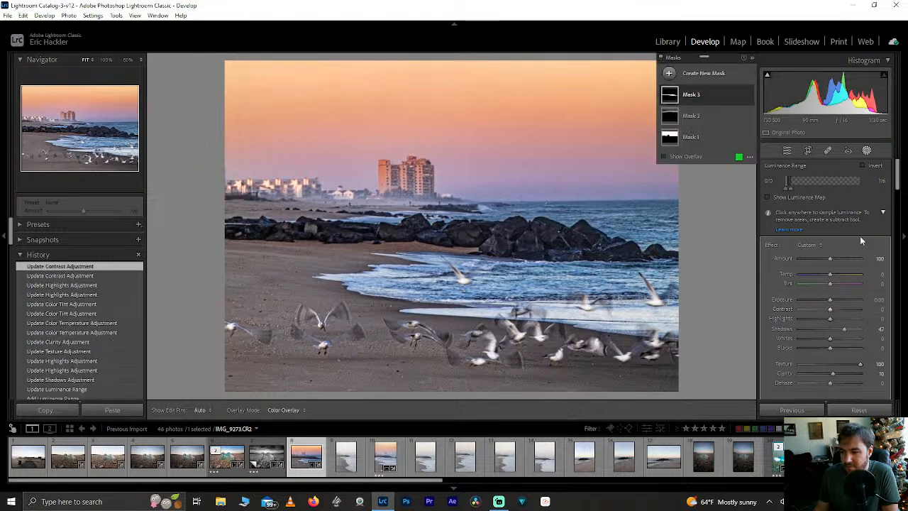
Set the jetty mask's Sharpness to 49 and return to the global edit settings.
{"action": "left_click_drag", "start_coordinate": [897, 176], "coordinate": [897, 194]}
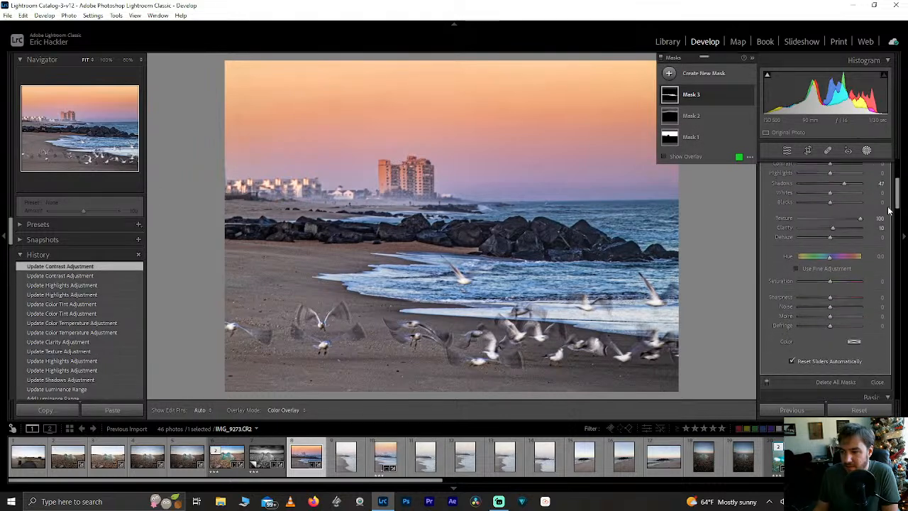
{"action": "left_click_drag", "start_coordinate": [827, 300], "coordinate": [842, 297]}
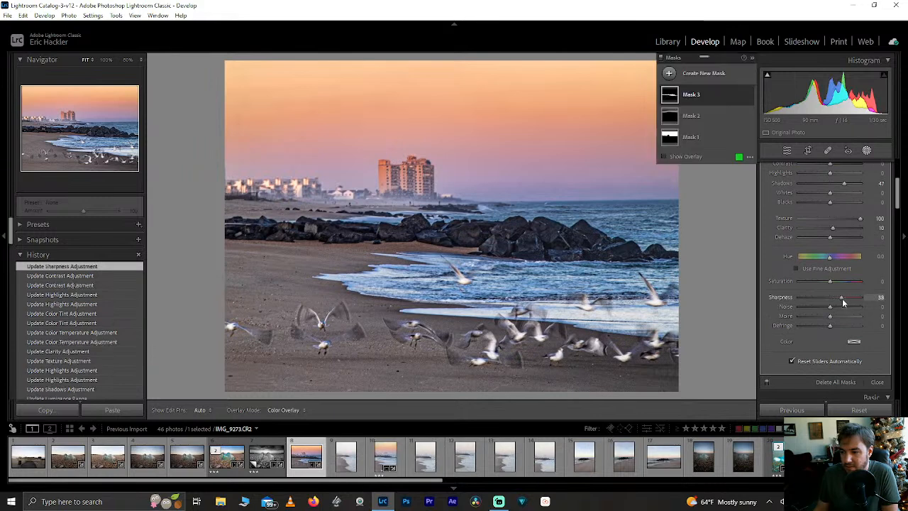
{"action": "double_click", "coordinate": [844, 297]}
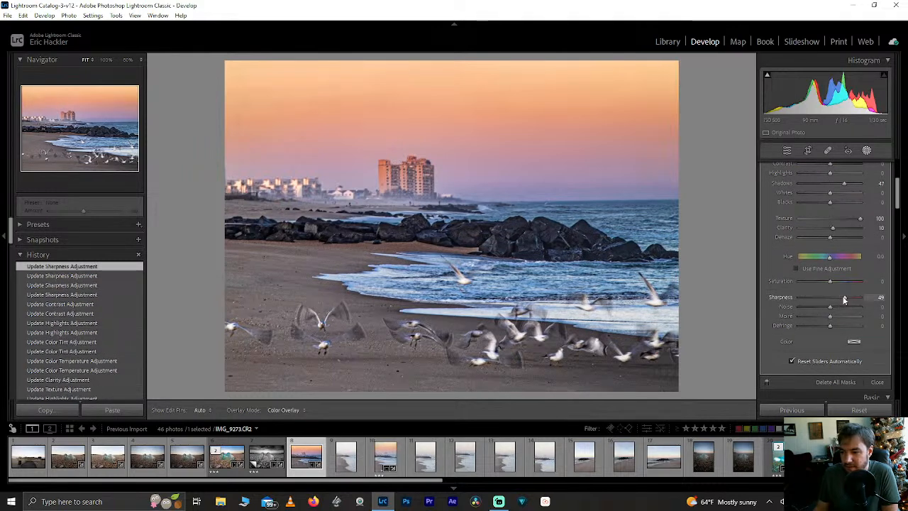
{"action": "left_click", "coordinate": [787, 150]}
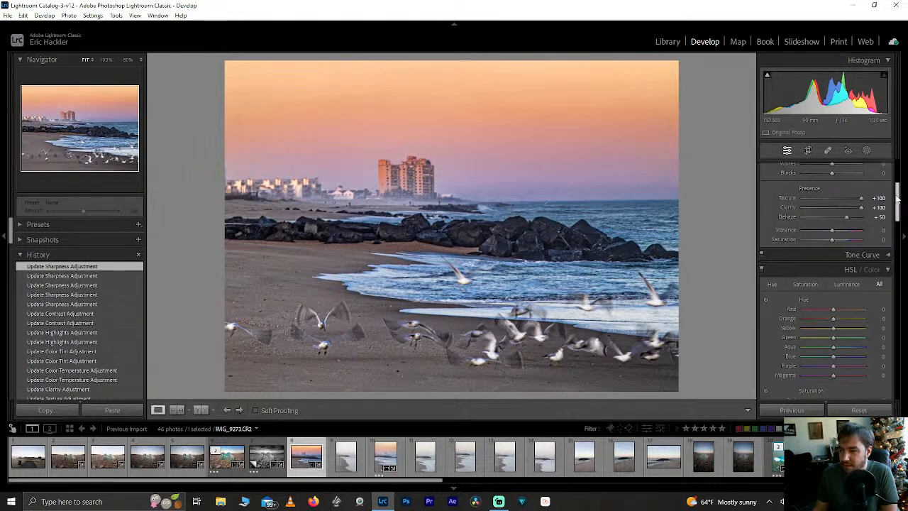
Inspect the gull-and-jetty photo's fine detail in the sharpening preview and briefly view the image with soft proofing.
{"action": "left_click_drag", "start_coordinate": [897, 199], "coordinate": [892, 264]}
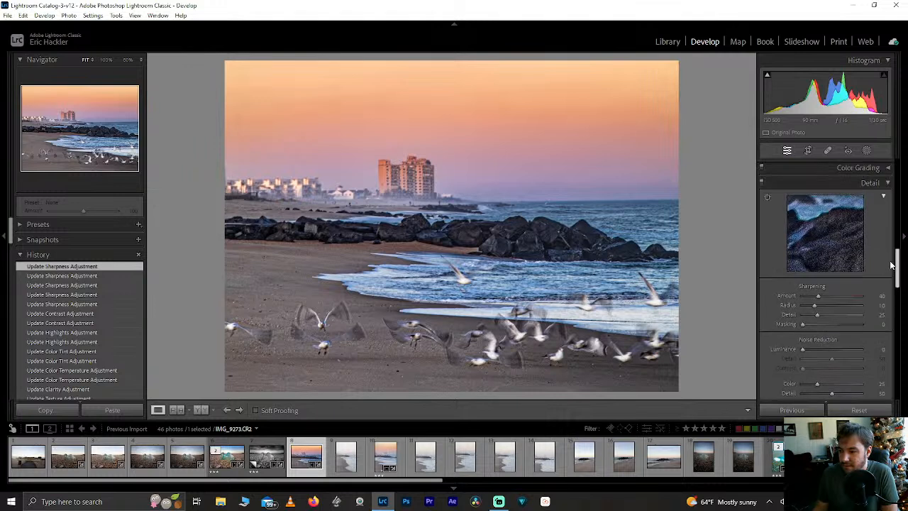
{"action": "left_click", "coordinate": [823, 251]}
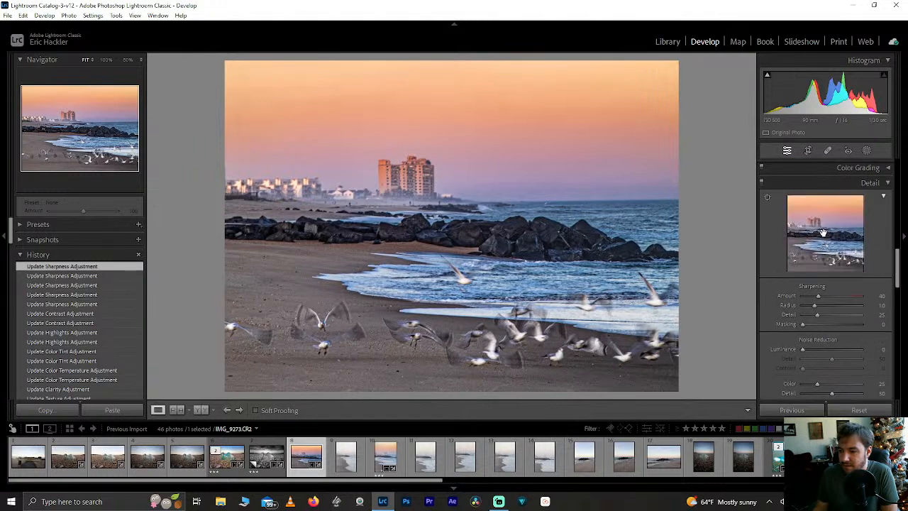
{"action": "left_click", "coordinate": [823, 232]}
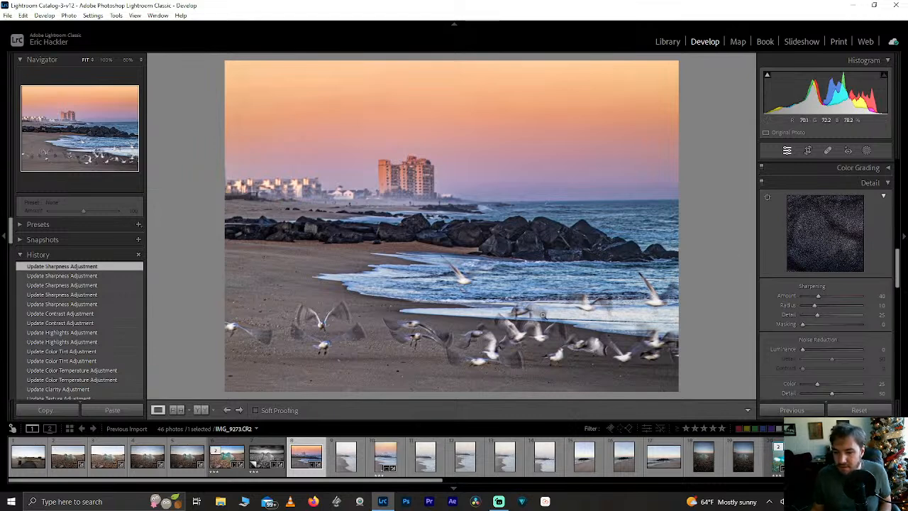
{"action": "left_click", "coordinate": [256, 410]}
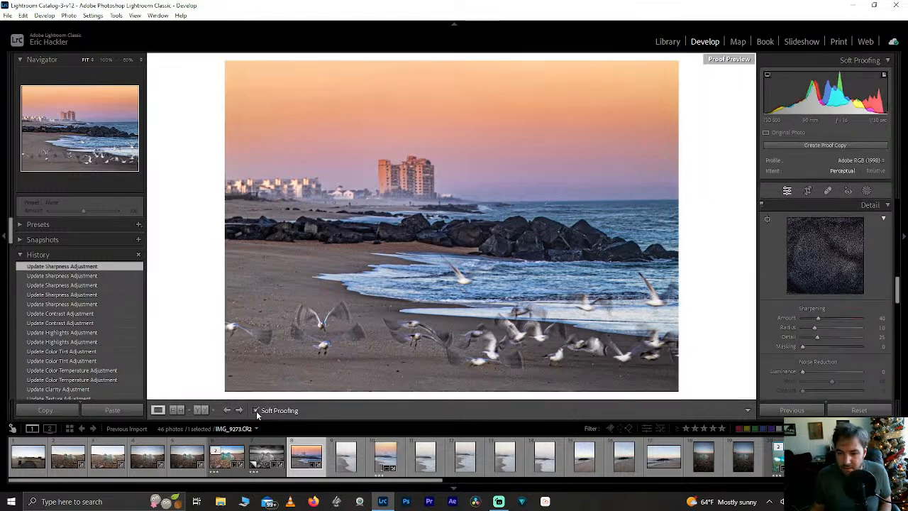
{"action": "left_click", "coordinate": [256, 410]}
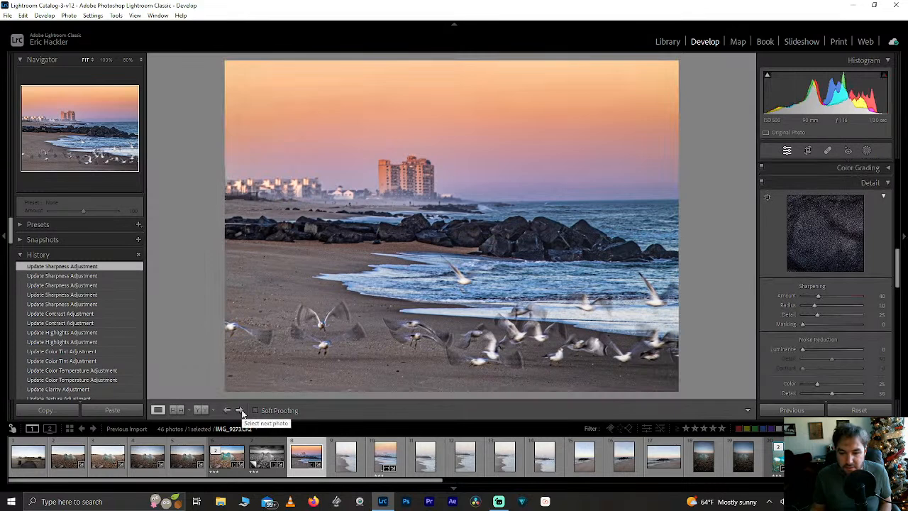
Target the detail preview at other areas of the photo and try the sharpening Masking at 100, returning it to 0.
{"action": "left_click", "coordinate": [825, 233]}
{"action": "left_click", "coordinate": [816, 223]}
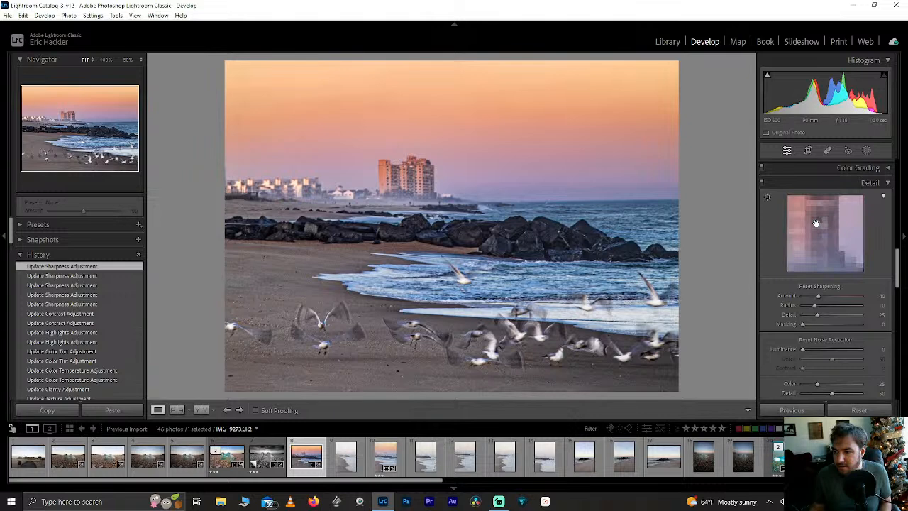
{"action": "left_click", "coordinate": [768, 194]}
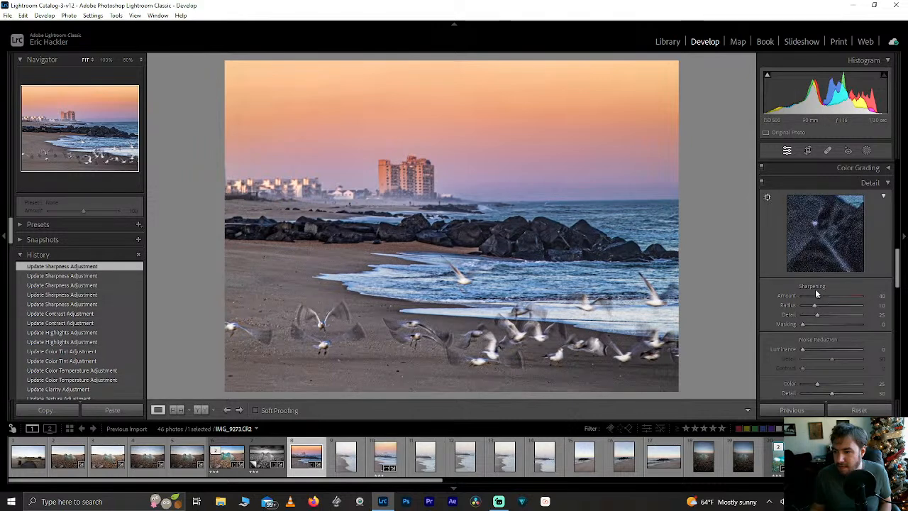
{"action": "left_click_drag", "start_coordinate": [802, 323], "coordinate": [754, 329]}
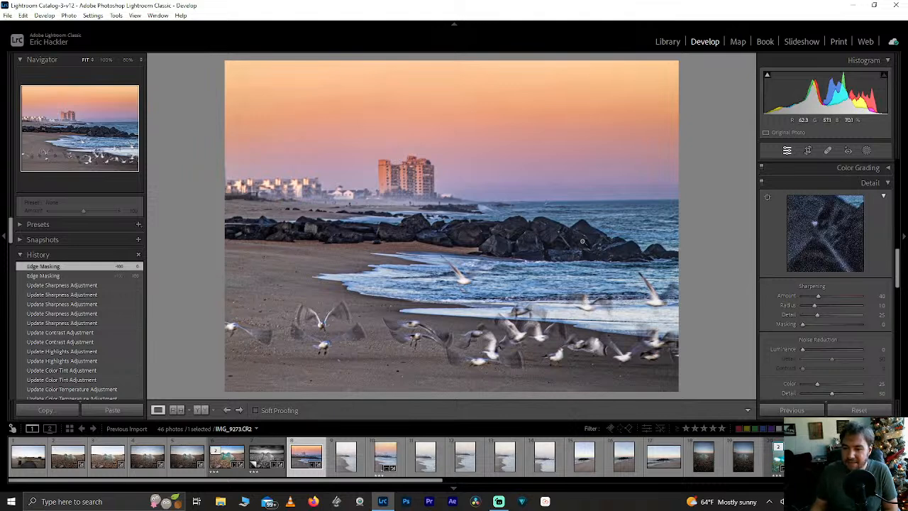
Rate the gull-and-jetty photo 3 stars and filter the filmstrip to photos rated two stars or higher.
{"action": "left_click", "coordinate": [786, 151]}
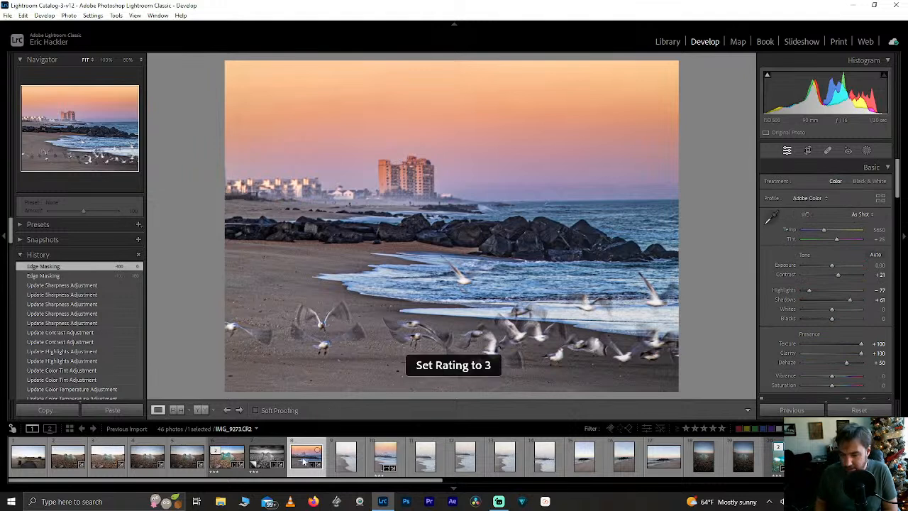
{"action": "key", "text": "3"}
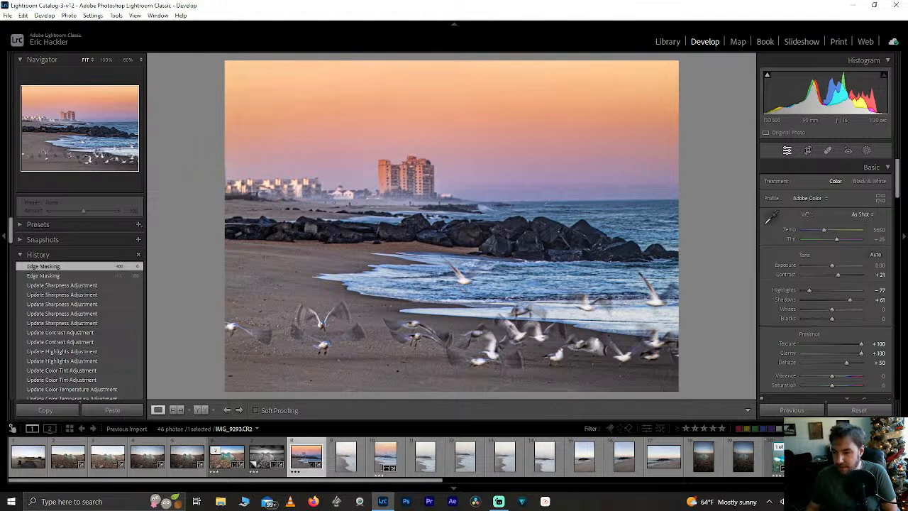
{"action": "left_click", "coordinate": [693, 430]}
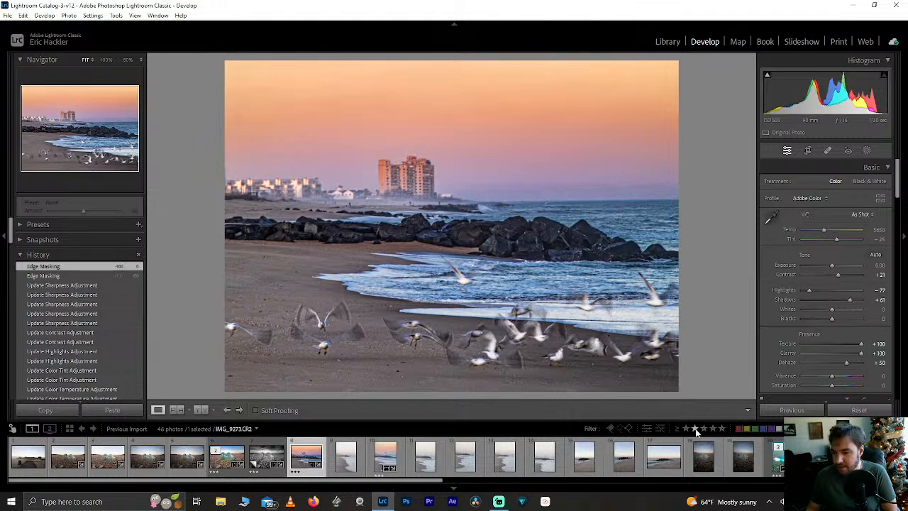
Review the filtered photos one by one, from the glass bottle shots through the jetty and beach scenes to the sunset shoreline.
{"action": "left_click", "coordinate": [28, 459]}
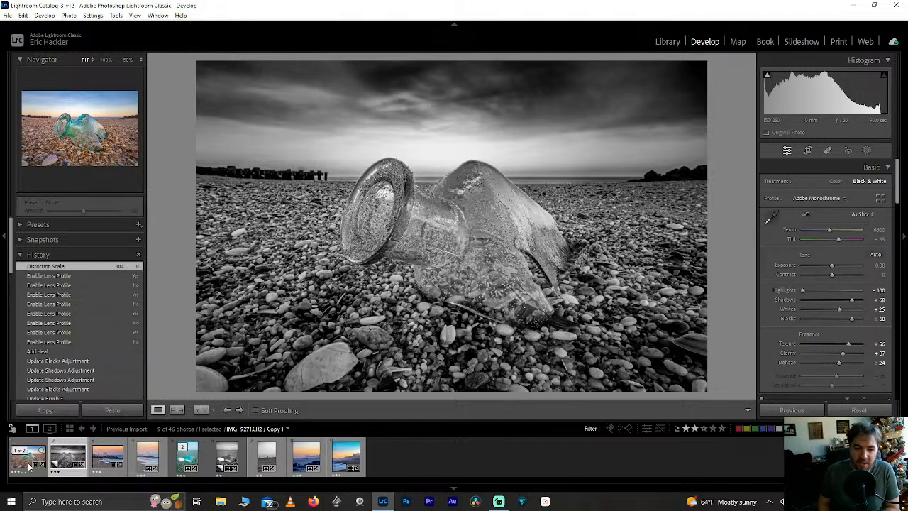
{"action": "key", "text": "Right"}
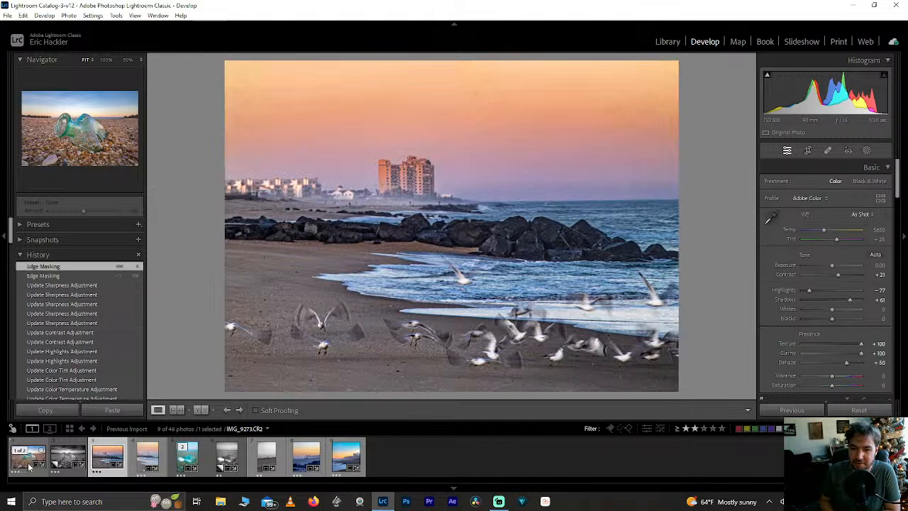
{"action": "key", "text": "Right"}
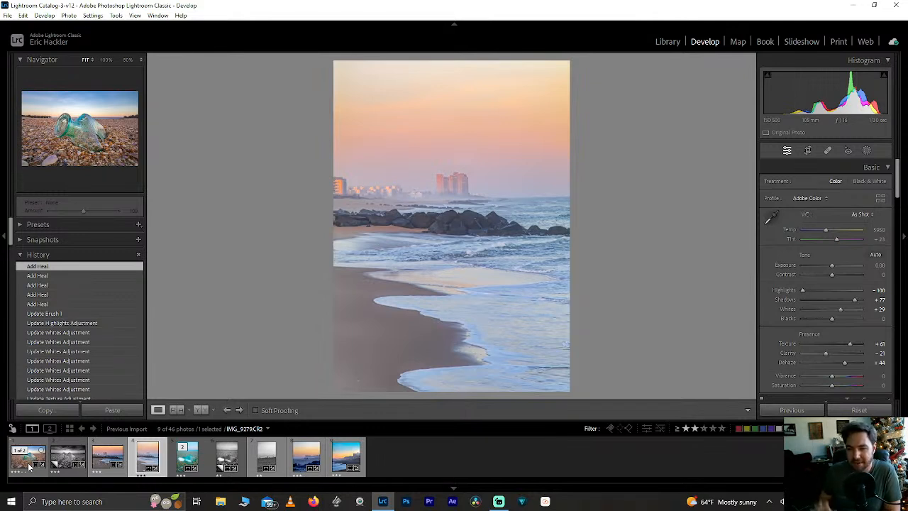
{"action": "key", "text": "Right"}
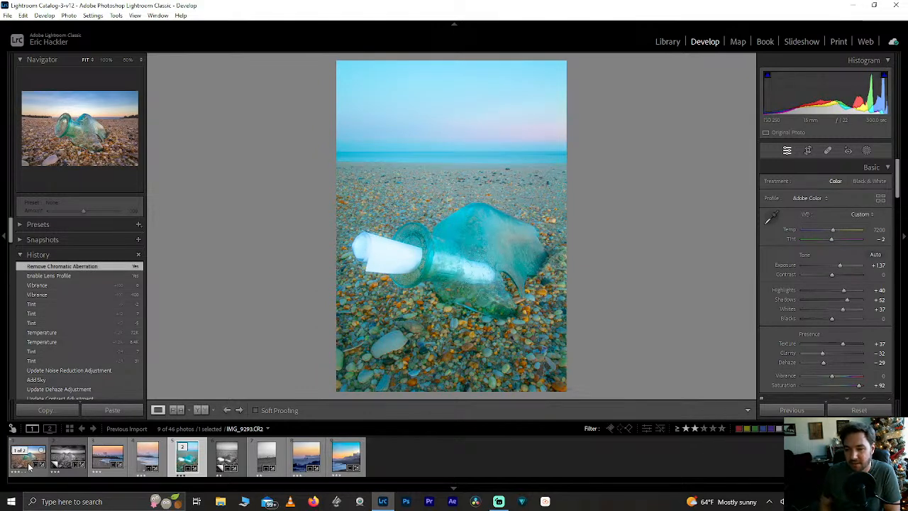
{"action": "key", "text": "Right"}
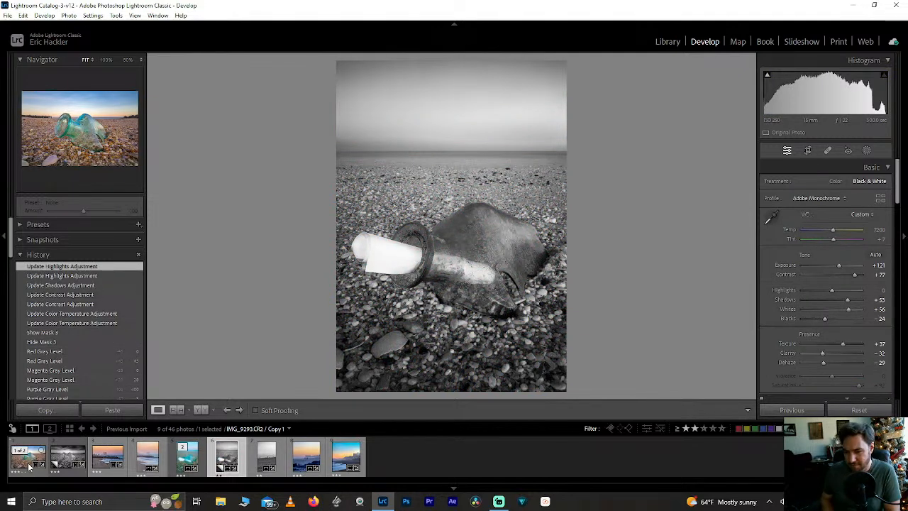
{"action": "key", "text": "Right"}
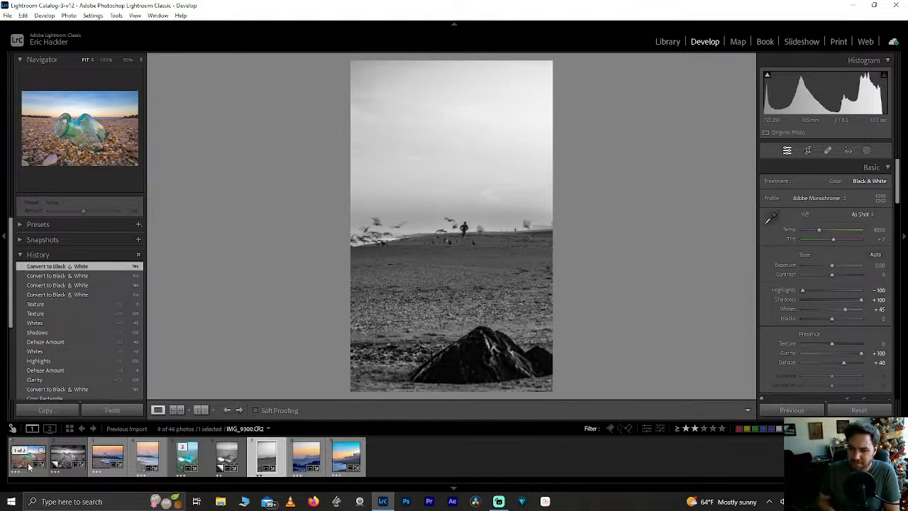
{"action": "key", "text": "Right"}
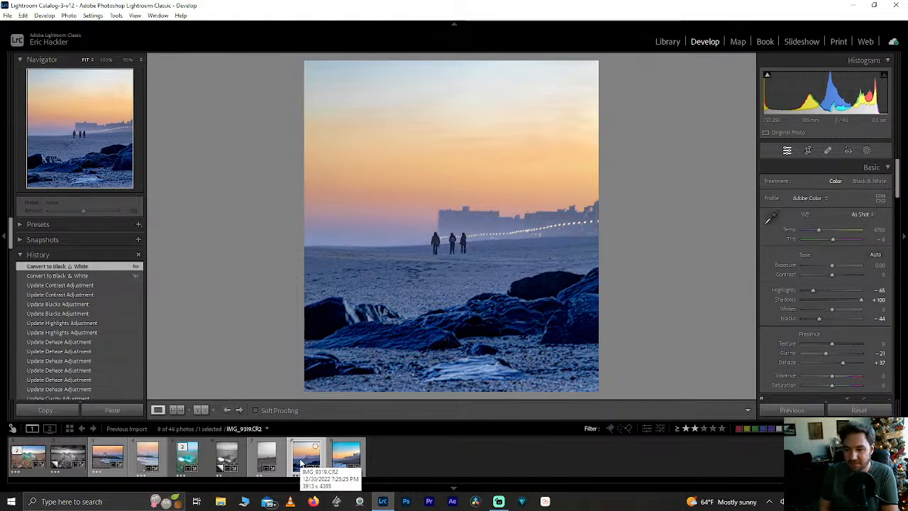
{"action": "key", "text": "Right"}
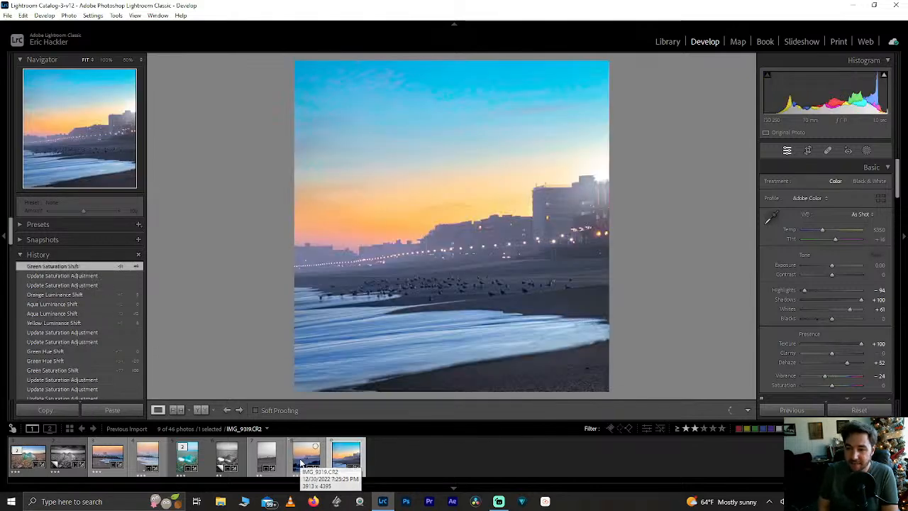